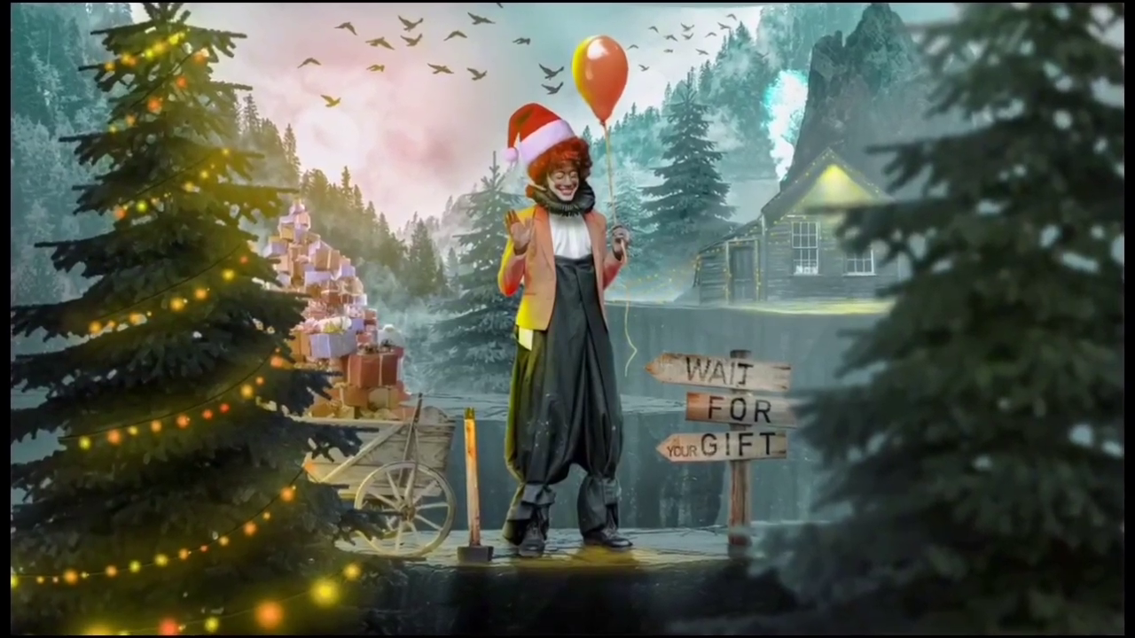
Step: Zoom into the Untitled-1 document holding the pexels cliff photo
scroll(497, 376, "up", 3)
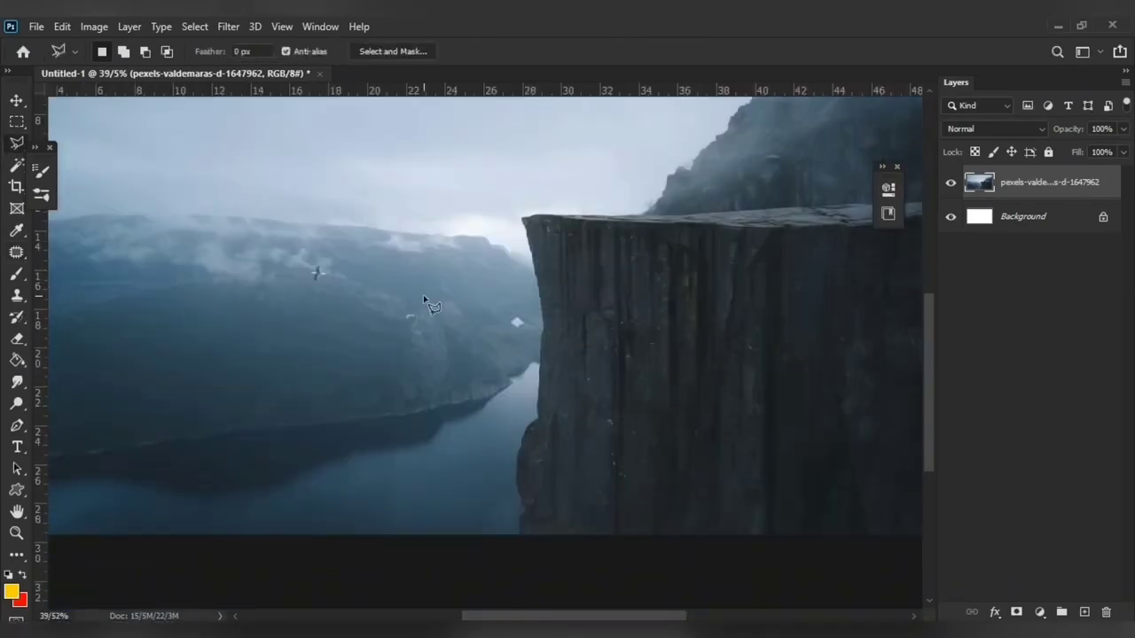
Step: Quick-select the foreground cliff, copy it to a new layer, and flip it horizontally
left_click(16, 166)
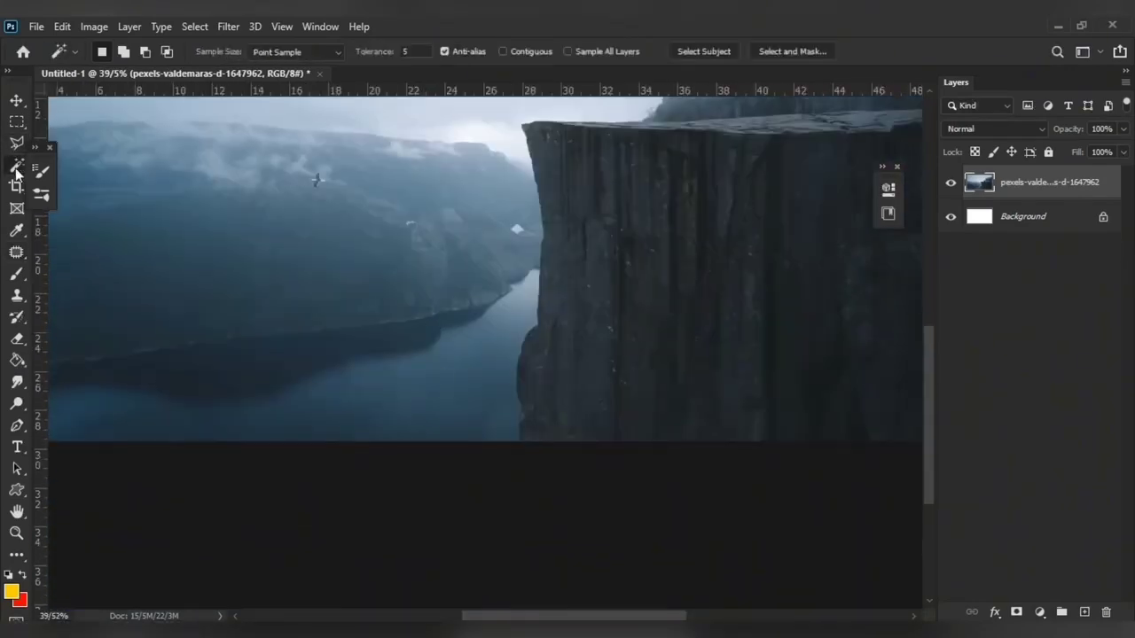
right_click(16, 173)
left_click(89, 183)
left_click_drag(592, 352, 300, 542)
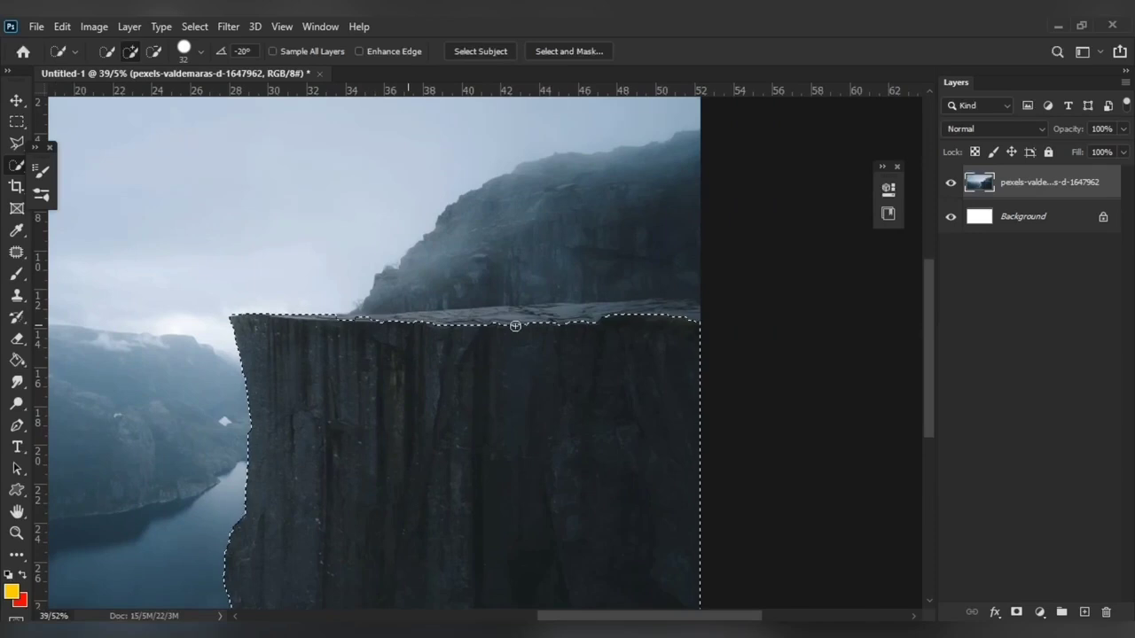
key("ctrl+j")
key("ctrl+t")
right_click(566, 449)
left_click(603, 434)
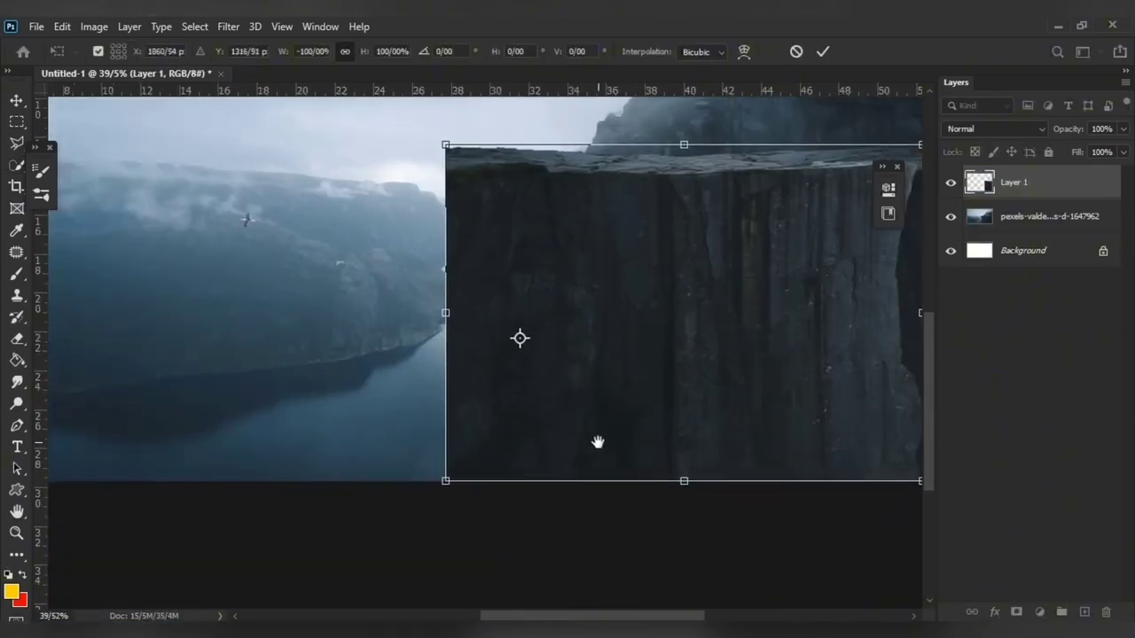
Step: Move the flipped cliff copy to the left side and scale it to about 154%
scroll(597, 444, "down", 2)
mouse_move(597, 444)
left_mouse_down()
mouse_move(603, 497)
mouse_move(270, 519)
left_mouse_up()
left_click_drag(452, 355, 623, 228)
left_click_drag(580, 321, 568, 452)
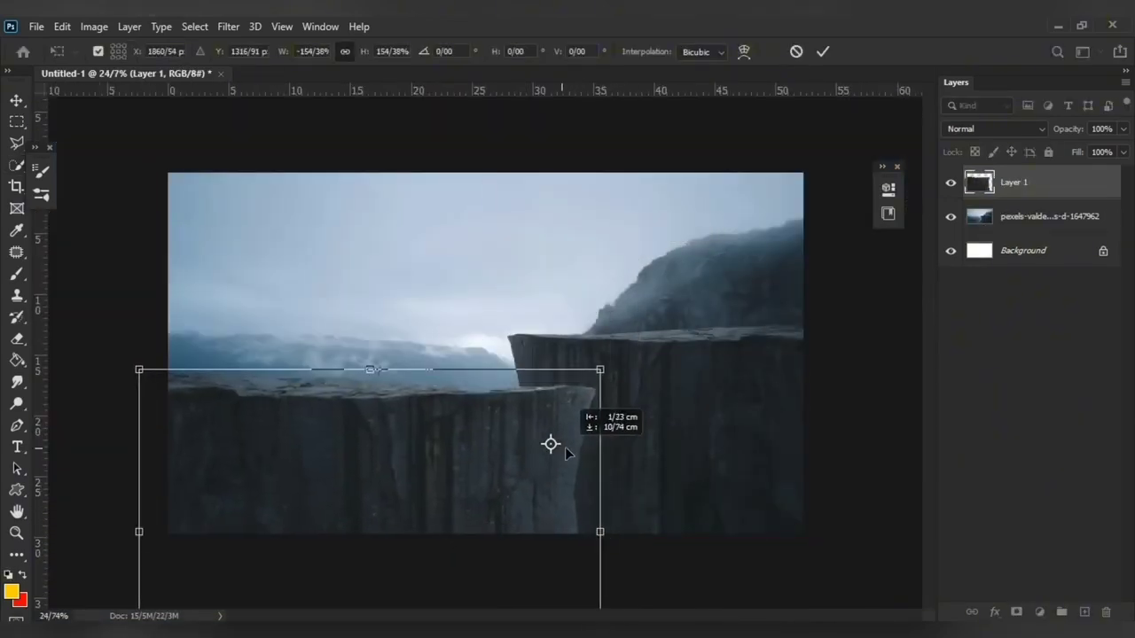
Step: Paint the copy's layer mask black with a hard brush to open a narrow gorge
scroll(473, 410, "up", 2)
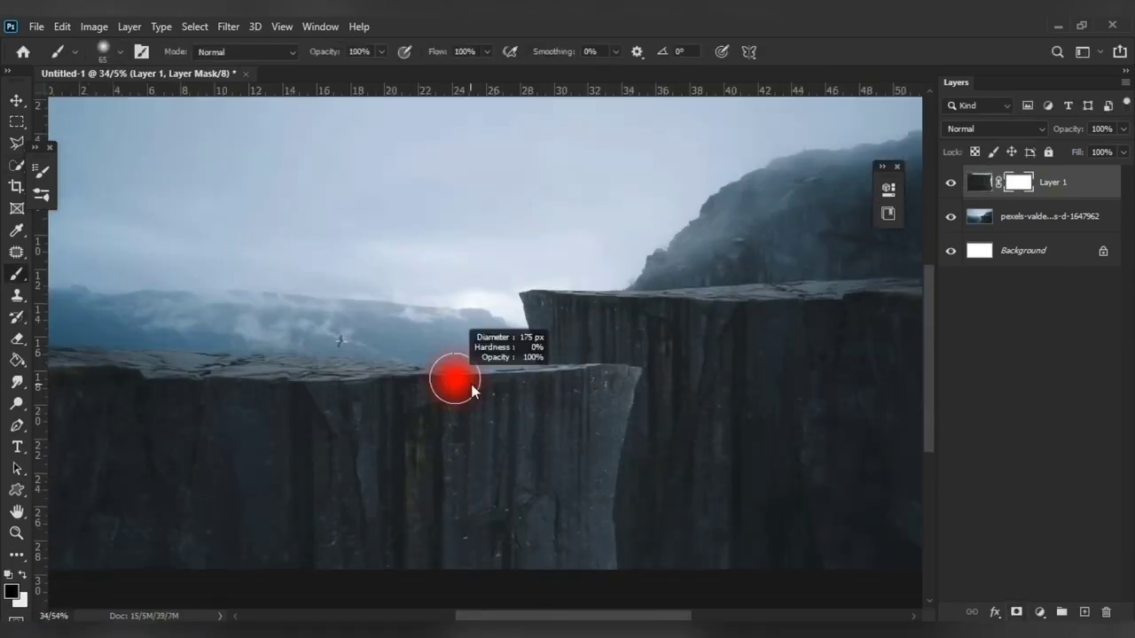
right_click(527, 267)
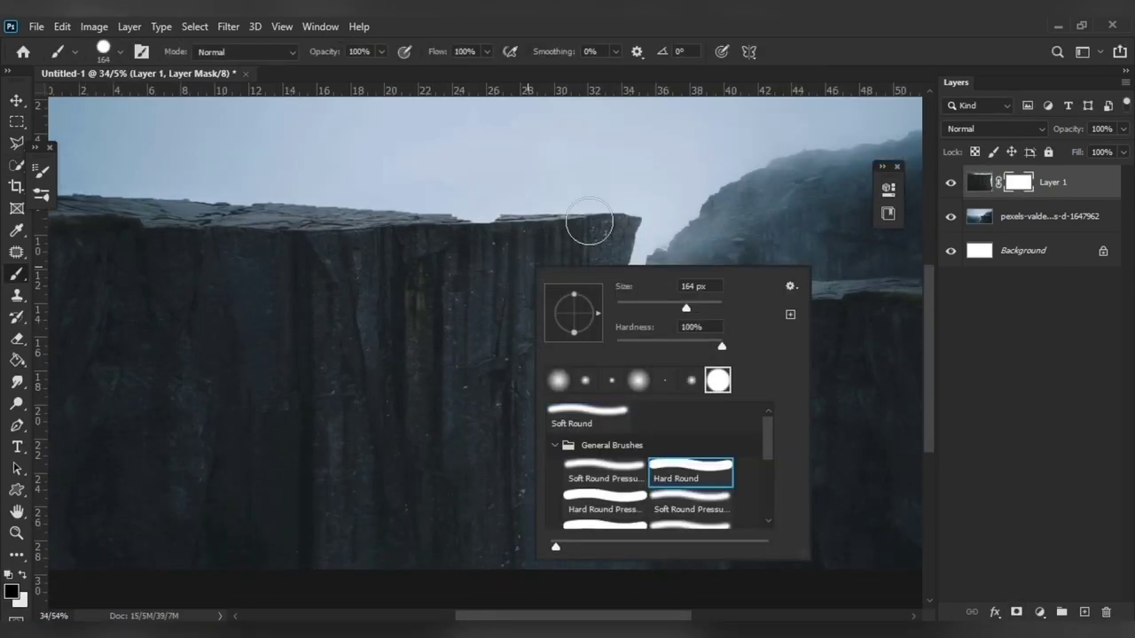
mouse_move(482, 253)
left_mouse_down()
mouse_move(478, 198)
mouse_move(654, 527)
left_mouse_up()
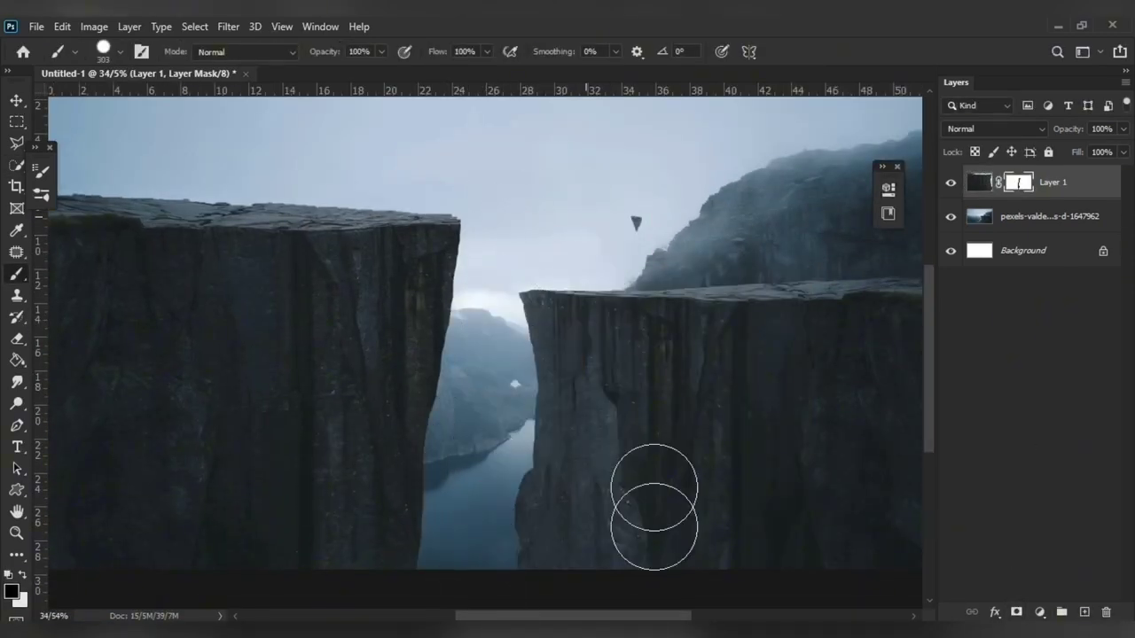
scroll(355, 377, "up", 3)
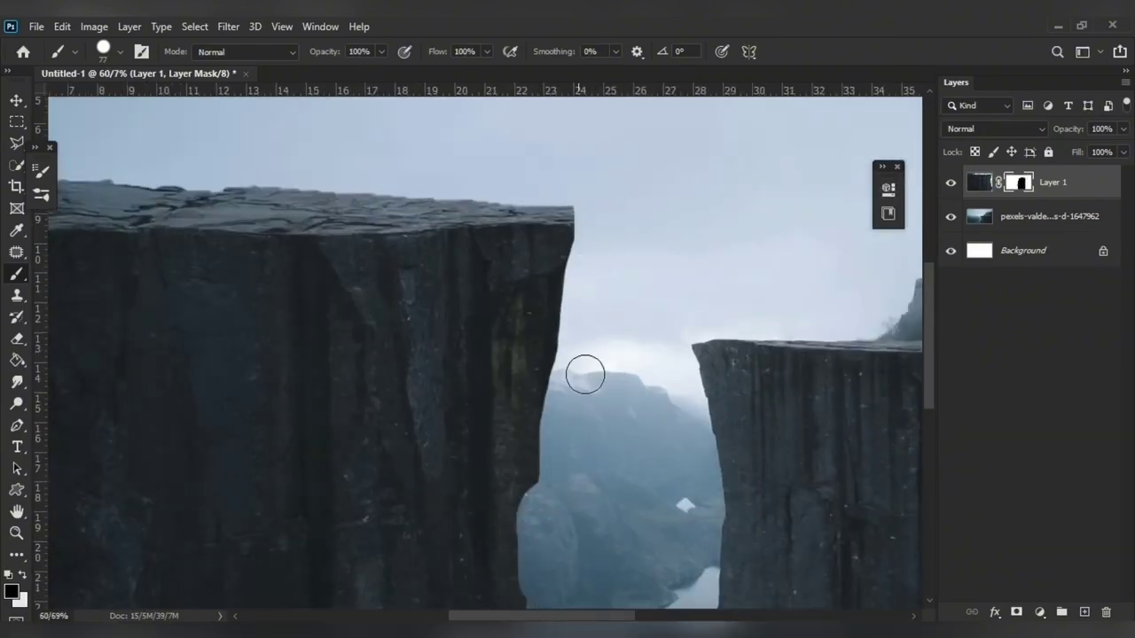
left_click_drag(586, 375, 732, 473)
scroll(470, 261, "down", 3)
Step: Move and widen the left cliff layer, aligning its bottom with the image bottom
scroll(471, 261, "down", 2)
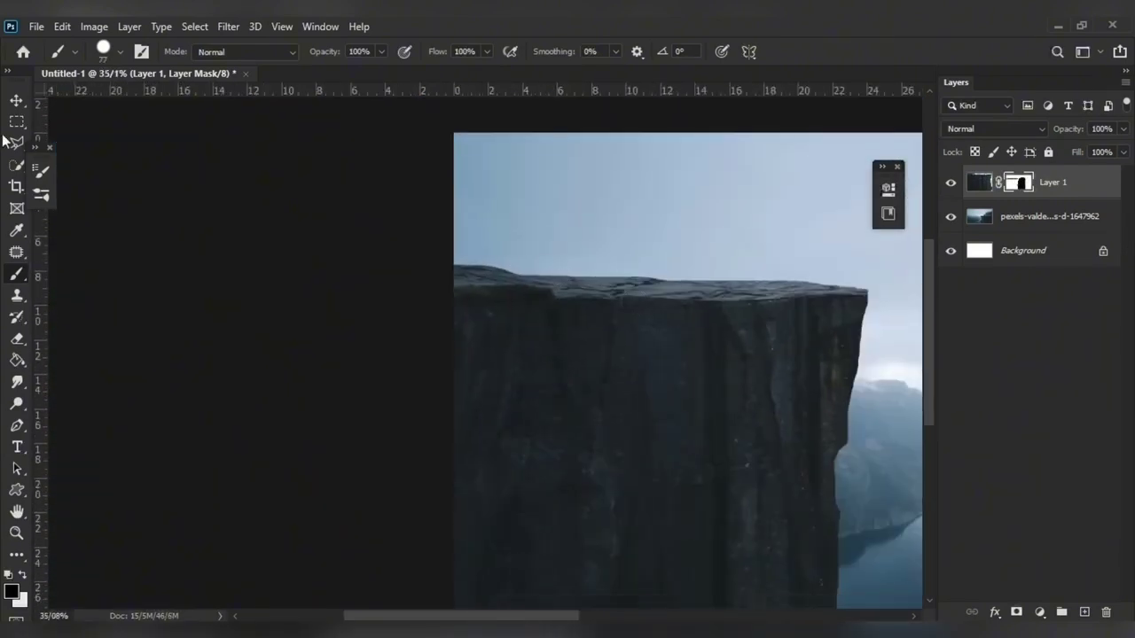
key("v")
left_click_drag(355, 310, 375, 390)
mouse_move(611, 504)
left_mouse_down()
mouse_move(699, 505)
mouse_move(646, 504)
left_mouse_up()
right_click(415, 369)
mouse_move(406, 345)
left_mouse_down()
mouse_move(402, 307)
mouse_move(406, 331)
left_mouse_up()
left_click_drag(452, 418, 427, 424)
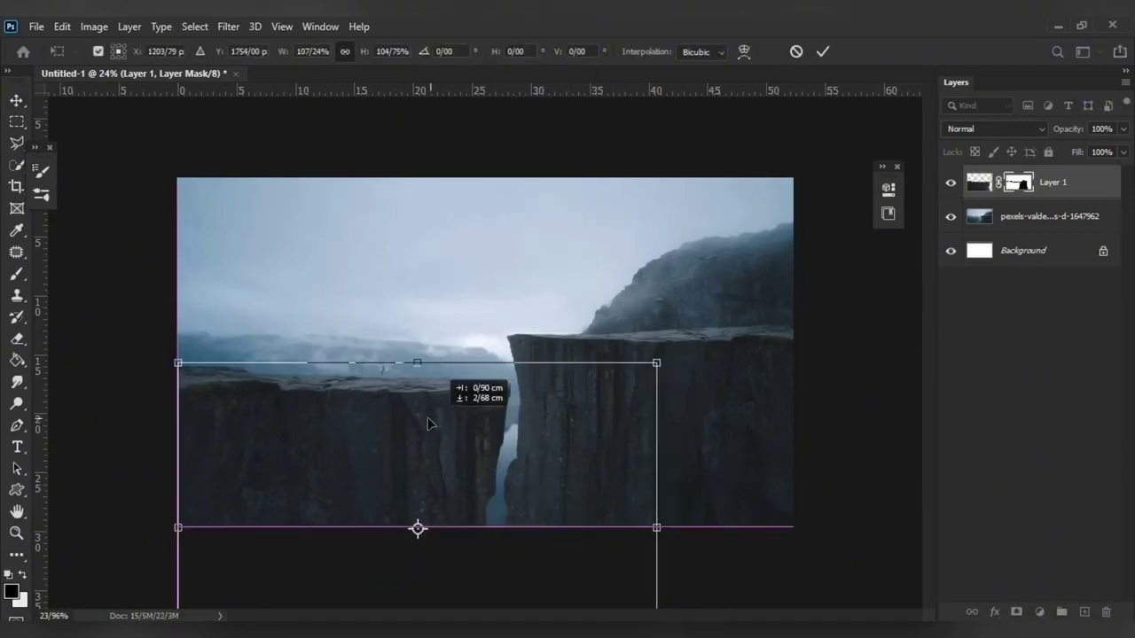
Step: Enlarge the background cliff photo layer from its corner and apply the transform
scroll(531, 424, "down", 1)
left_click(1065, 217)
key("ctrl+t")
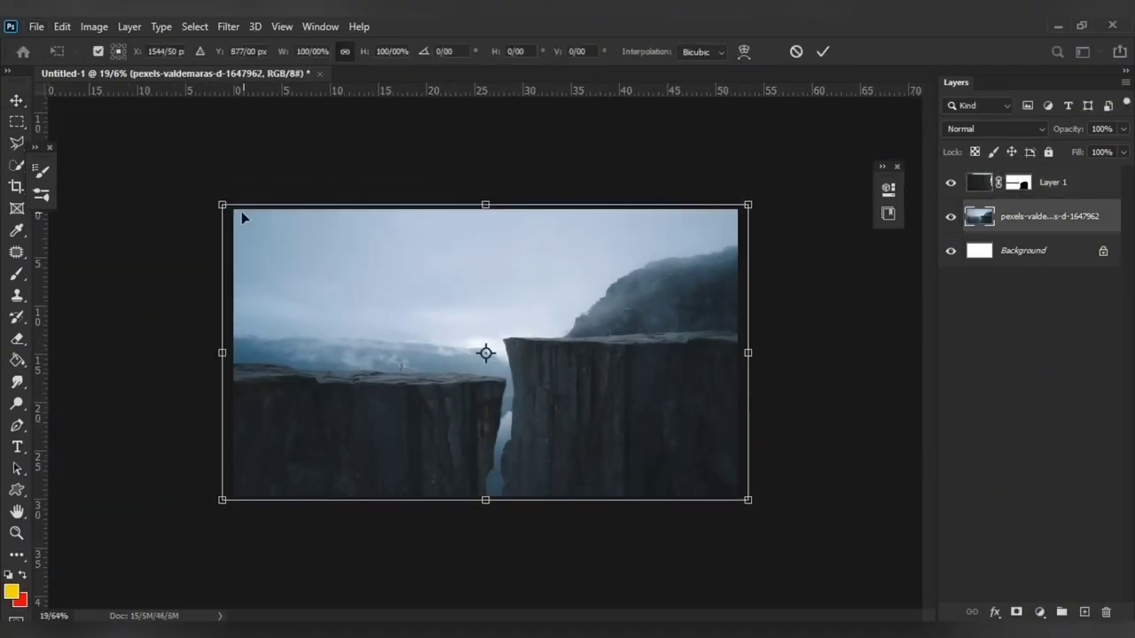
left_click_drag(223, 203, 177, 177)
key("Return")
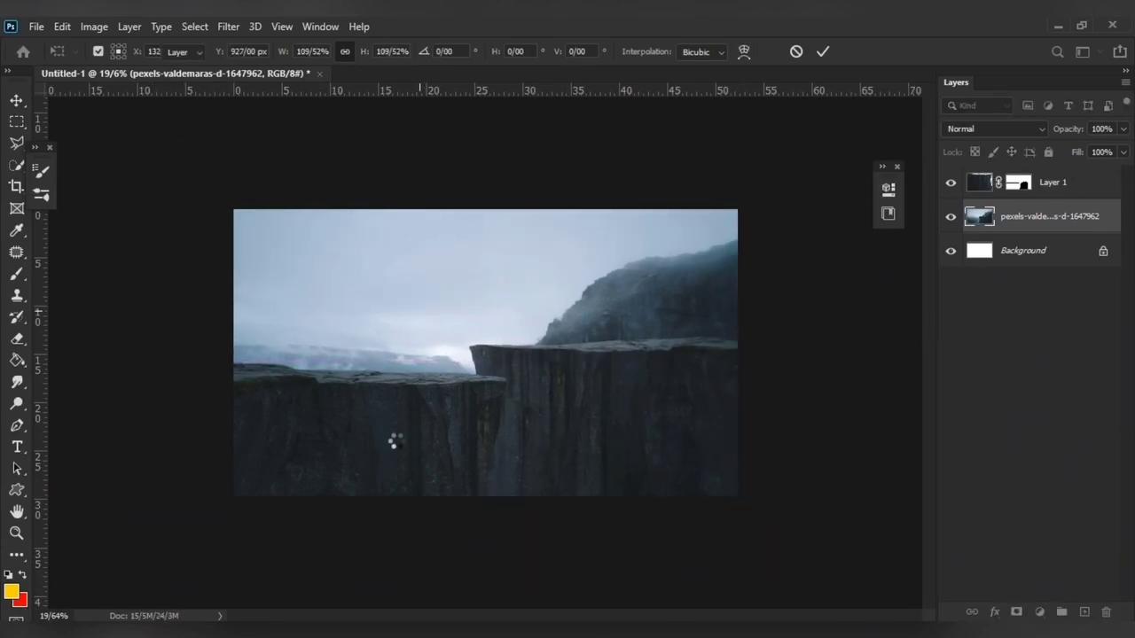
Step: Duplicate the left cliff, move the copy right, and scale and tilt it
key("v")
scroll(393, 440, "up", 1)
left_click_drag(393, 441, 414, 435)
key("ctrl+t")
scroll(743, 383, "down", 1)
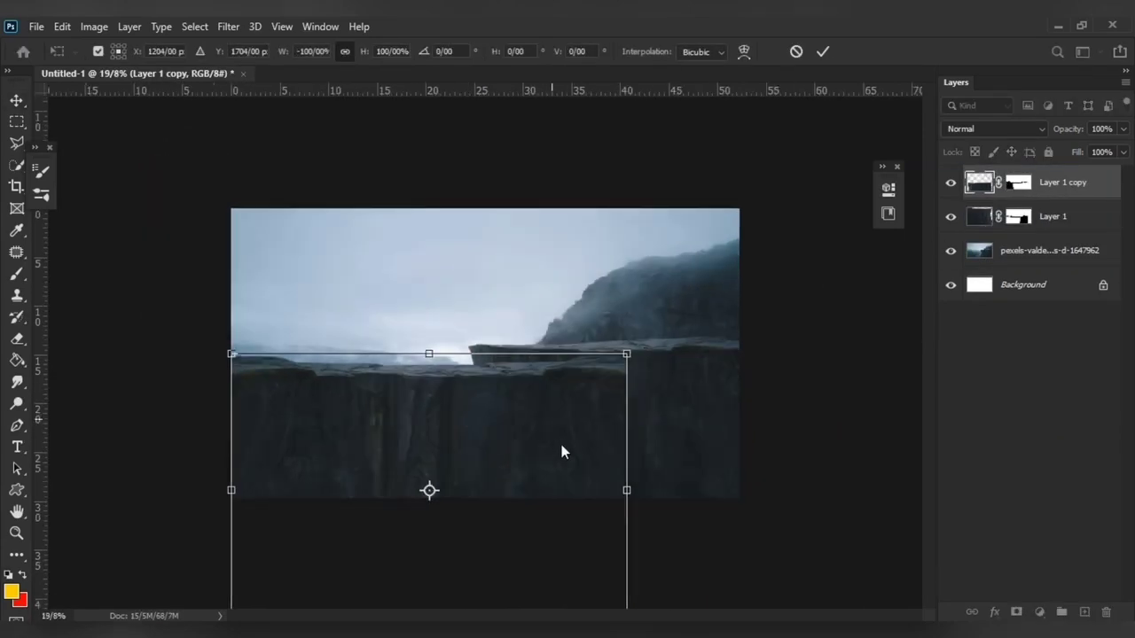
left_click_drag(561, 445, 661, 461)
mouse_move(740, 354)
left_mouse_down()
mouse_move(861, 355)
mouse_move(865, 342)
mouse_move(671, 449)
left_mouse_up()
Step: Warp the duplicate's top edge into a lower foreground ledge and apply it
right_click(671, 449)
left_click(689, 245)
scroll(486, 582, "down", 2)
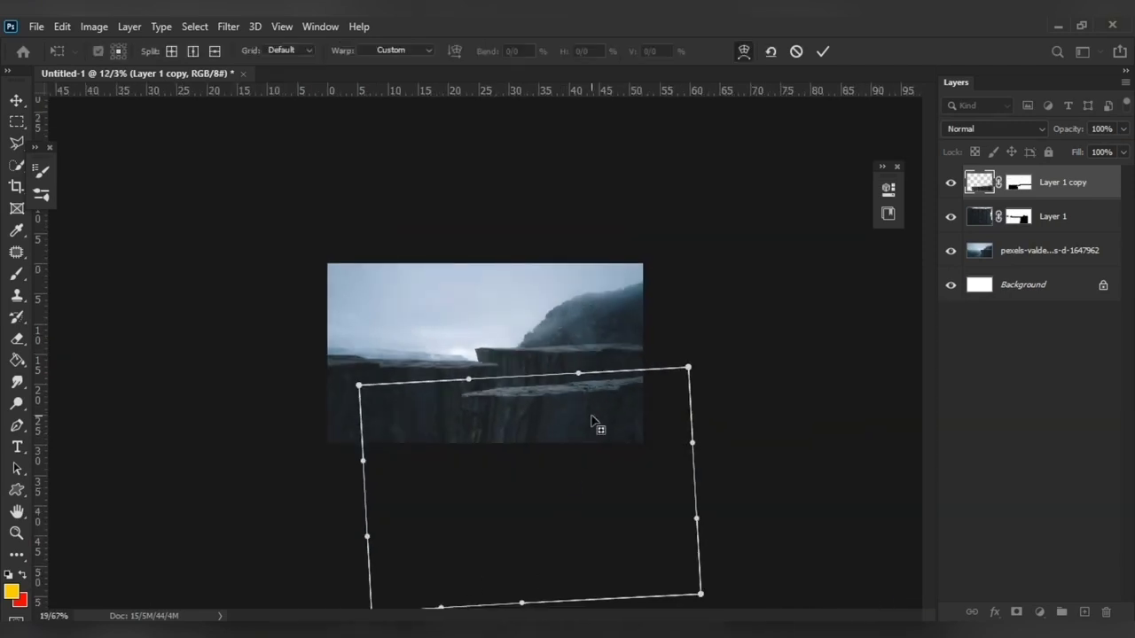
scroll(486, 354, "up", 3)
left_click_drag(445, 419, 435, 367)
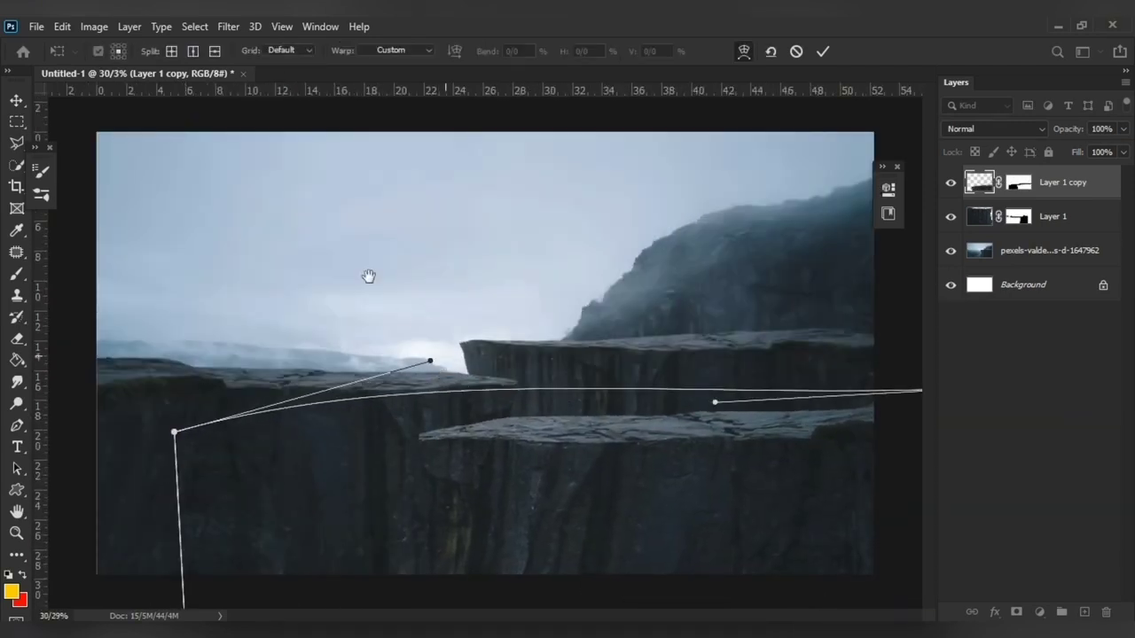
key("Return")
scroll(357, 414, "up", 2)
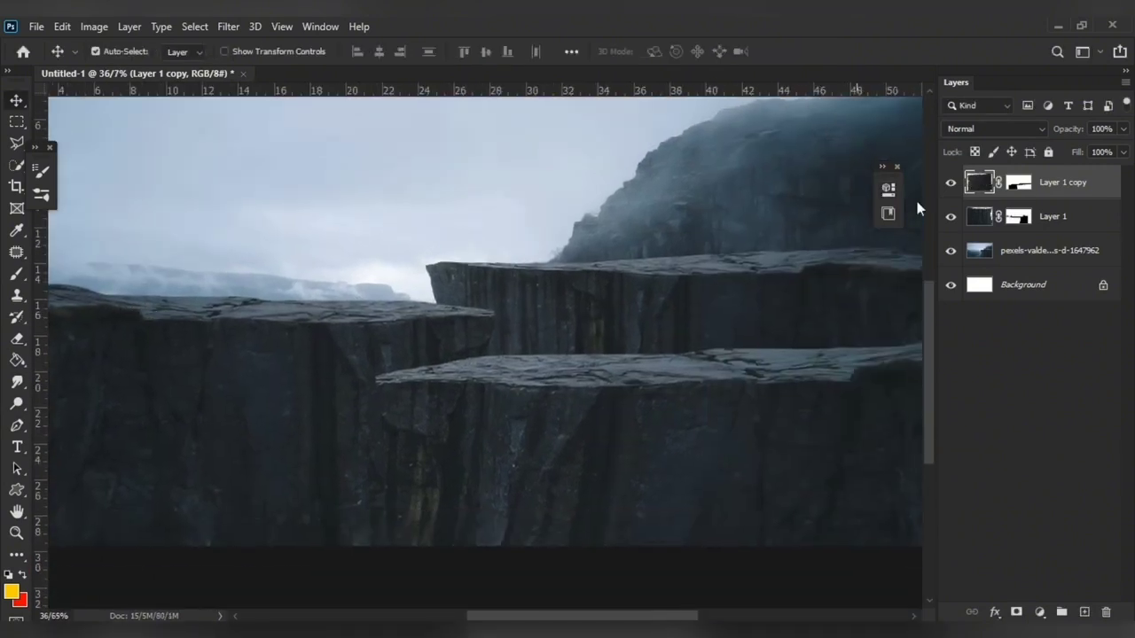
Step: Add a colorized Hue/Saturation adjustment with hue 180 and saturation 25 over everything
left_click(1040, 612)
left_click(1055, 460)
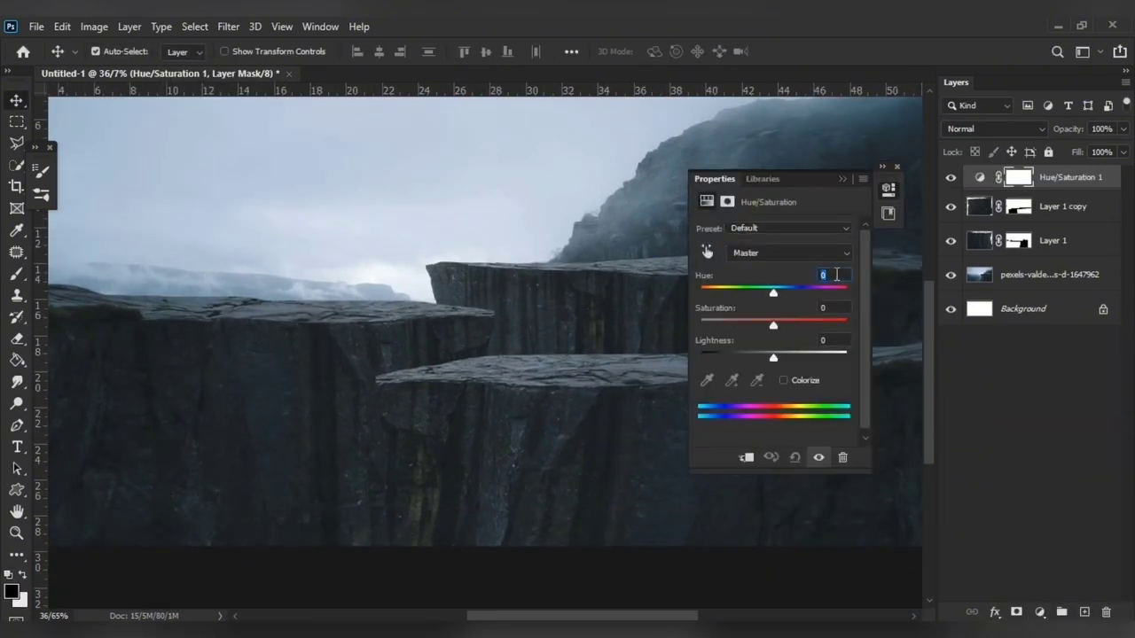
type("180")
key("Tab")
left_click(783, 379)
left_click(832, 275)
type("180")
key("Tab")
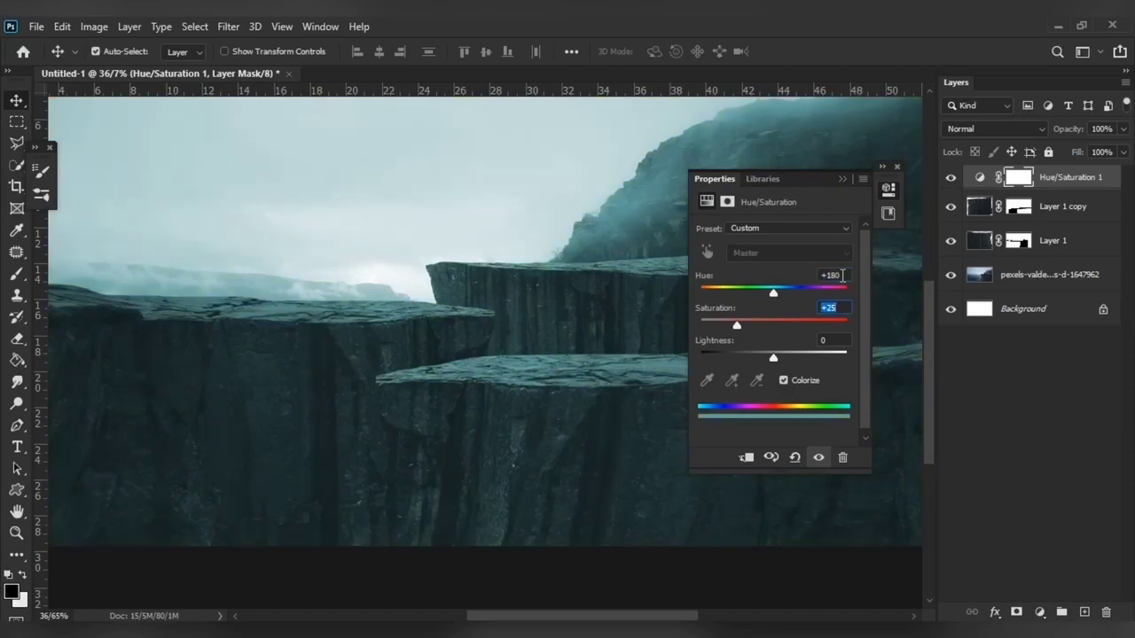
left_click(843, 179)
key("ctrl+0")
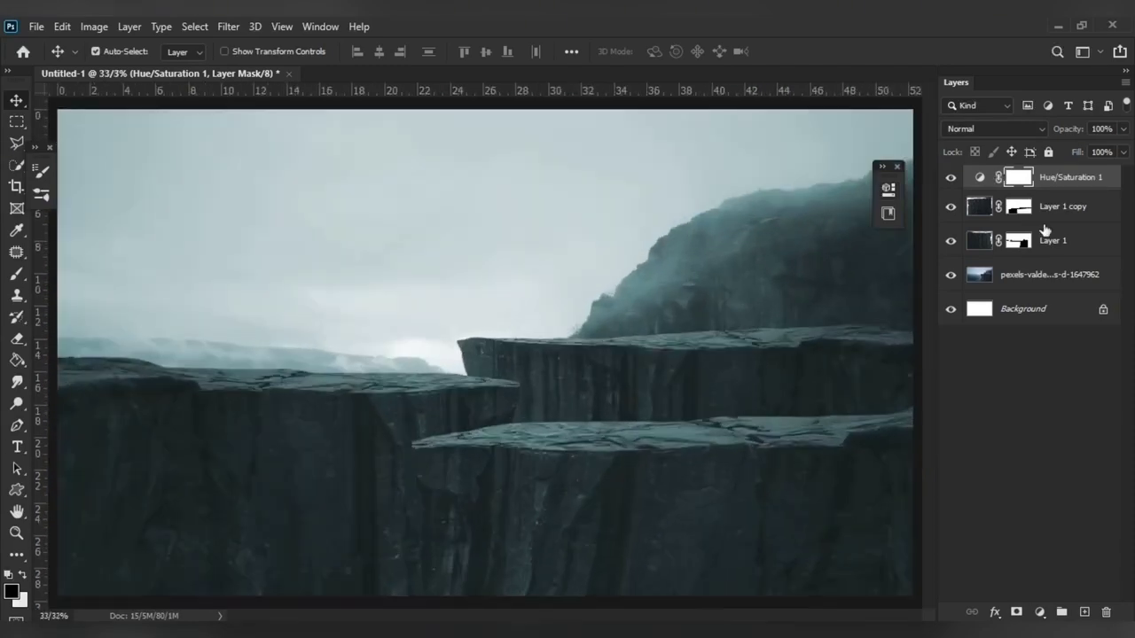
Step: Add a Levels adjustment raising output black, with copies above Layer 1 and Layer 1 copy
left_click(1043, 614)
left_click(1043, 388)
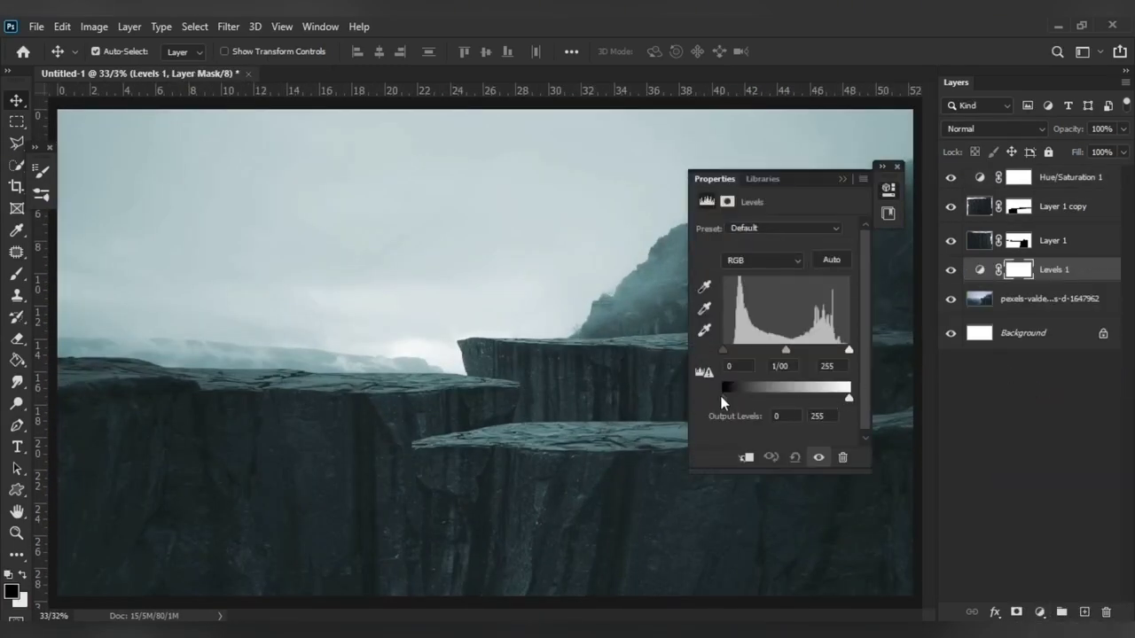
left_click_drag(723, 404, 752, 395)
left_click(843, 180)
key("ctrl+j")
key("ctrl+bracketright")
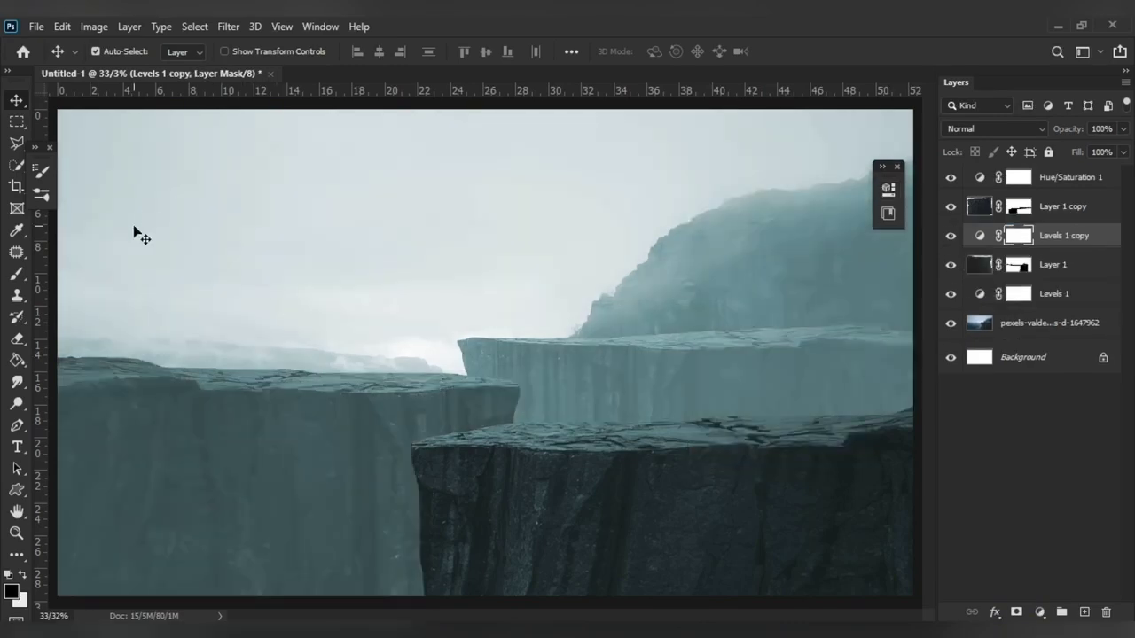
key("ctrl+j")
key("ctrl+bracketright")
scroll(555, 403, "down", 1)
scroll(661, 295, "down", 2)
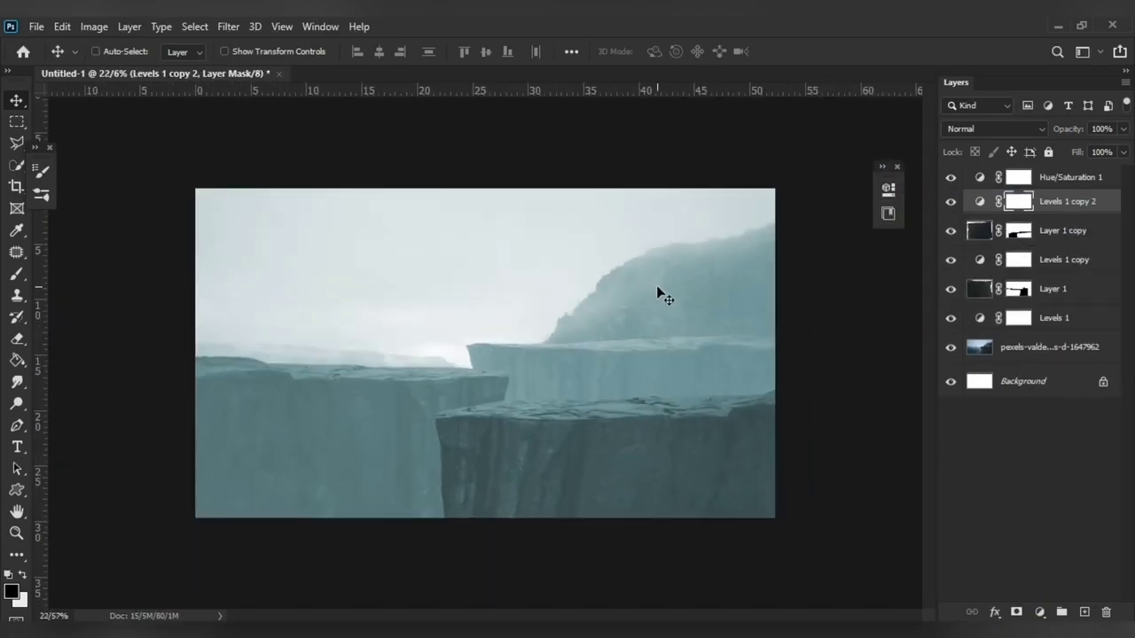
Step: Invert the Levels 1 copy 2 mask, clip it to the ledge, and choose a soft round brush
key("ctrl+i")
key("b")
scroll(435, 337, "up", 6)
key("ctrl+alt+g")
scroll(766, 464, "up", 3)
right_click(279, 460)
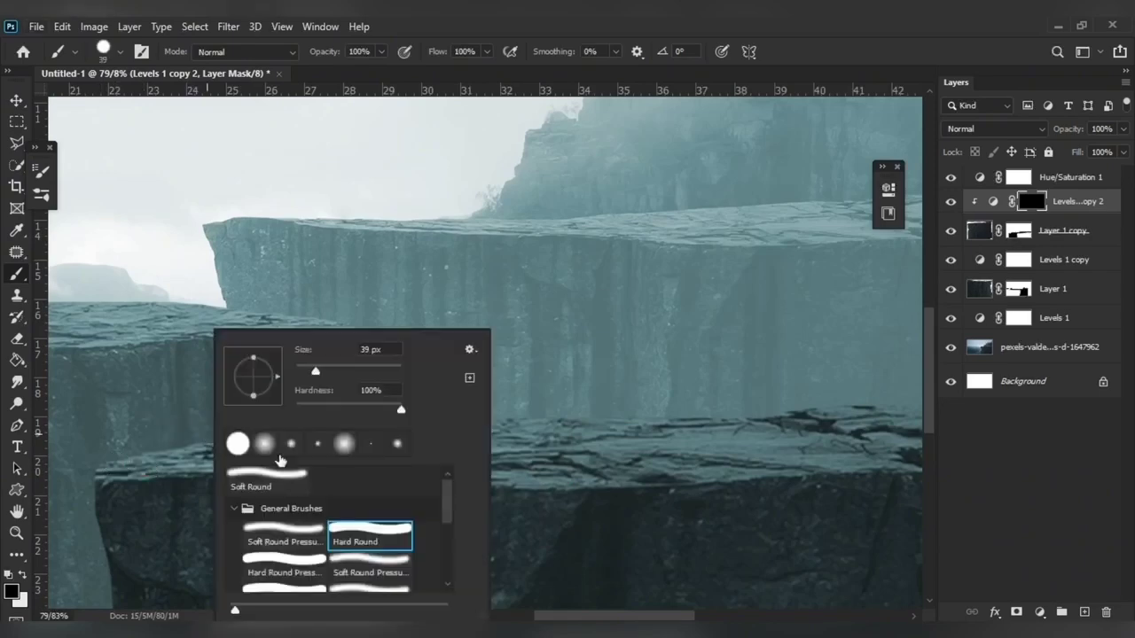
double_click(279, 460)
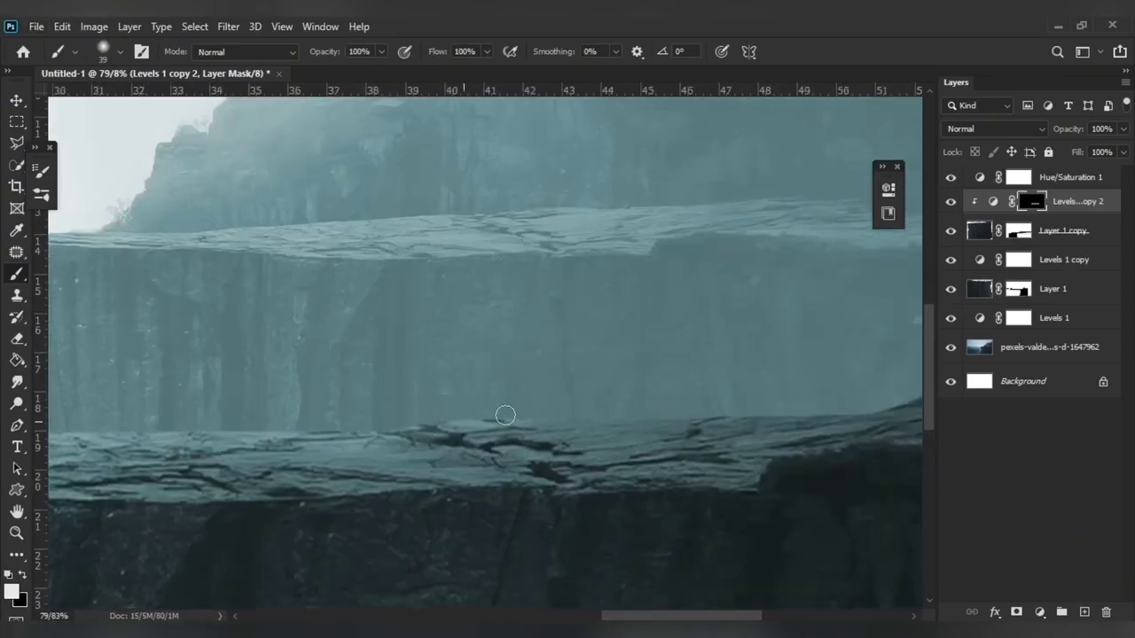
Step: Resize the soft mask brush to about 269 px, then to a smaller tip
mouse_move(499, 412)
left_mouse_down()
mouse_move(223, 420)
mouse_move(434, 463)
left_mouse_up()
key("ctrl+0")
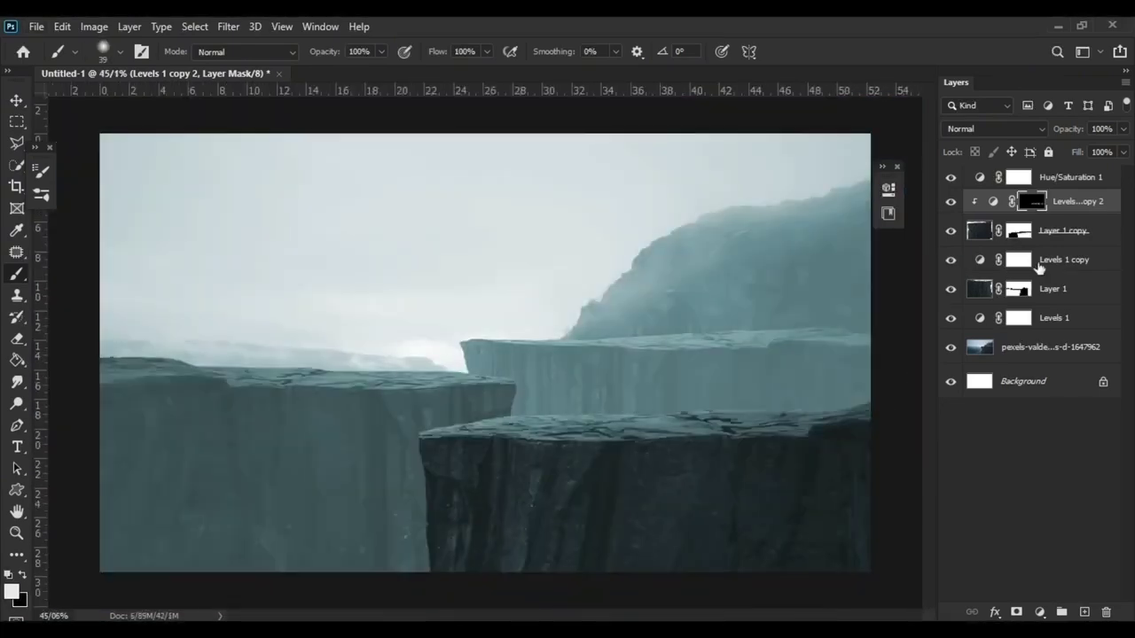
key("ctrl+minus")
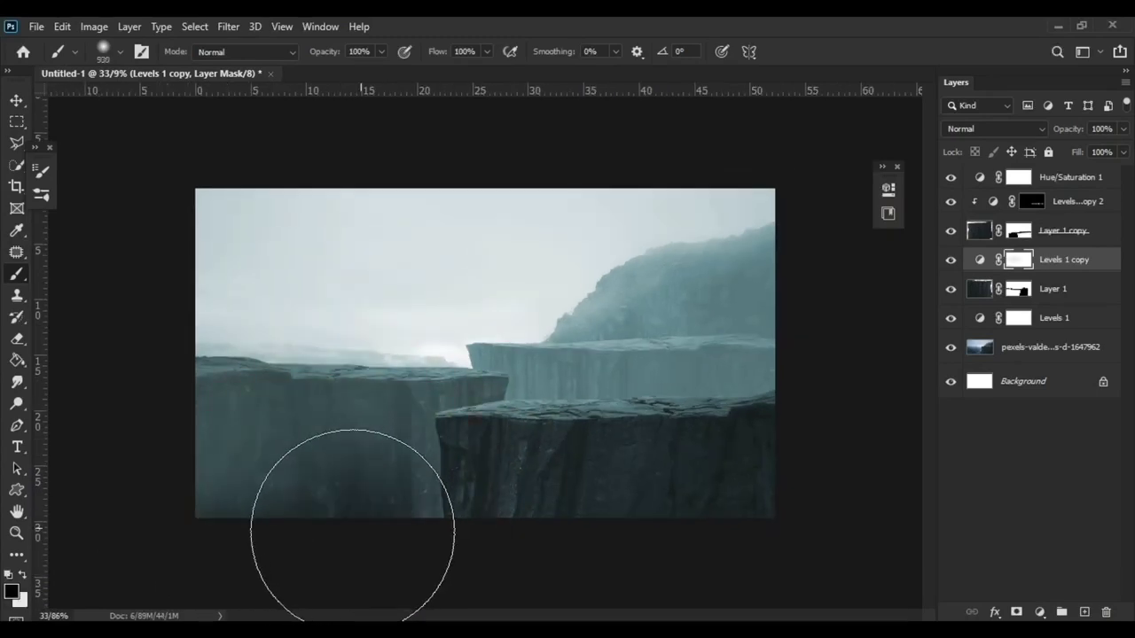
left_click_drag(293, 367, 204, 367)
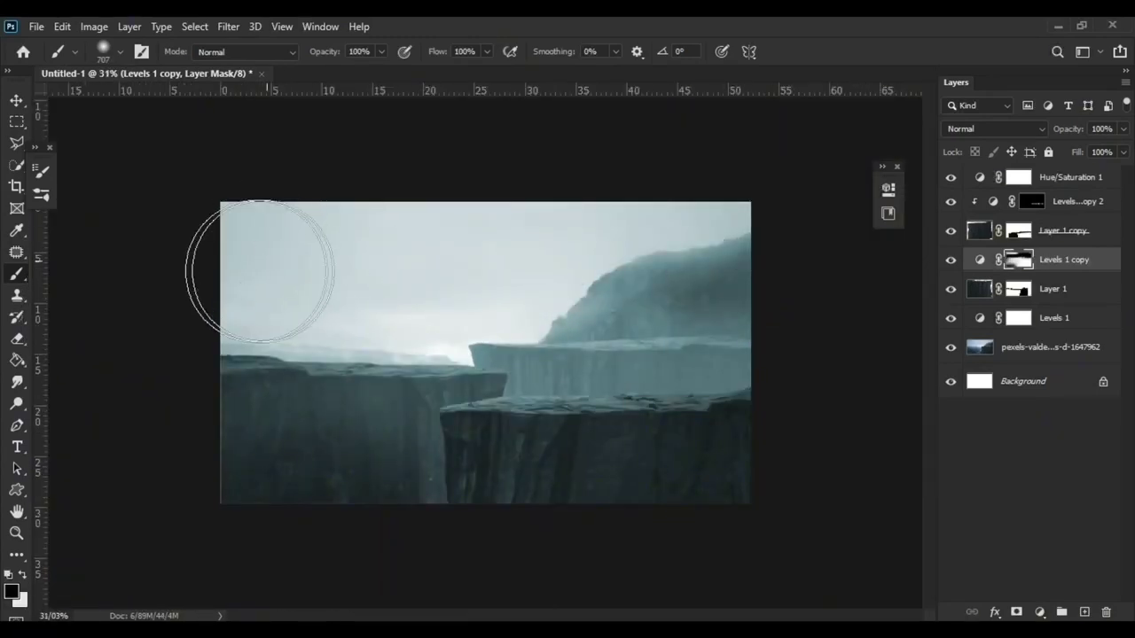
scroll(472, 317, "up", 5)
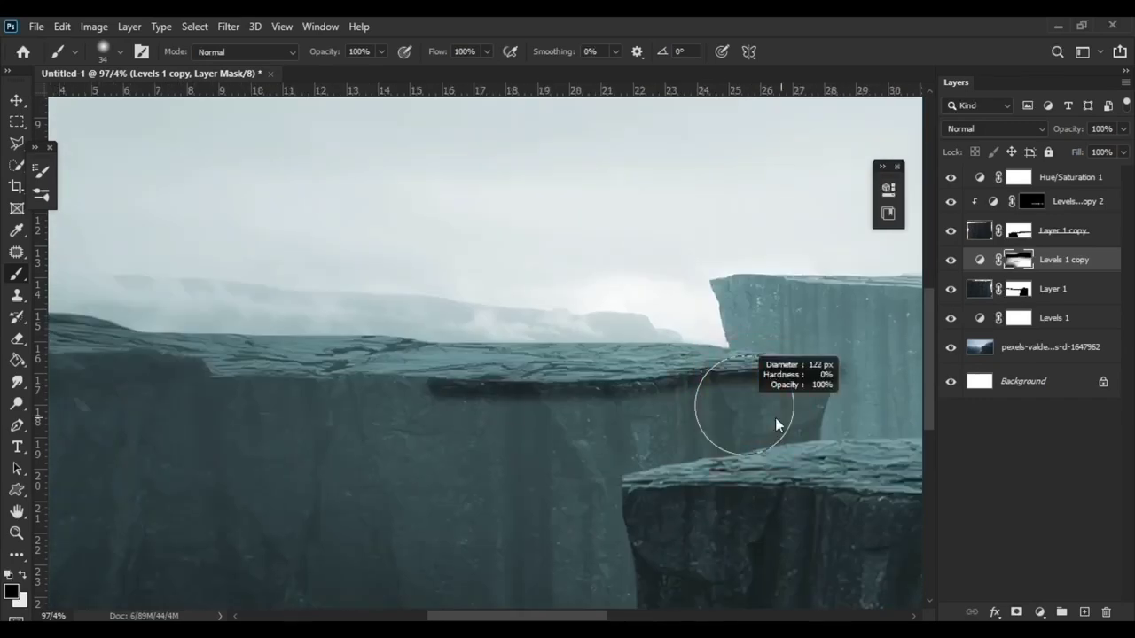
left_click_drag(775, 418, 818, 510)
scroll(573, 550, "down", 5)
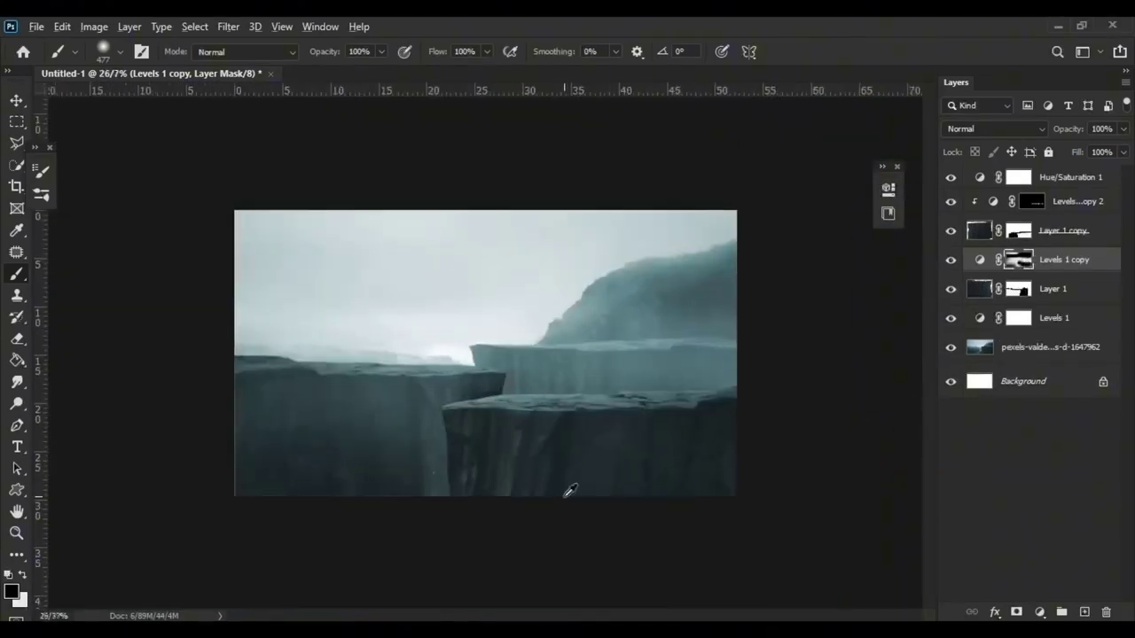
Step: Add a Levels adjustment clipped to Layer 1 copy with darkened midtones
scroll(573, 552, "up", 2)
left_click(1064, 231)
left_click(1040, 612)
left_click(1028, 395)
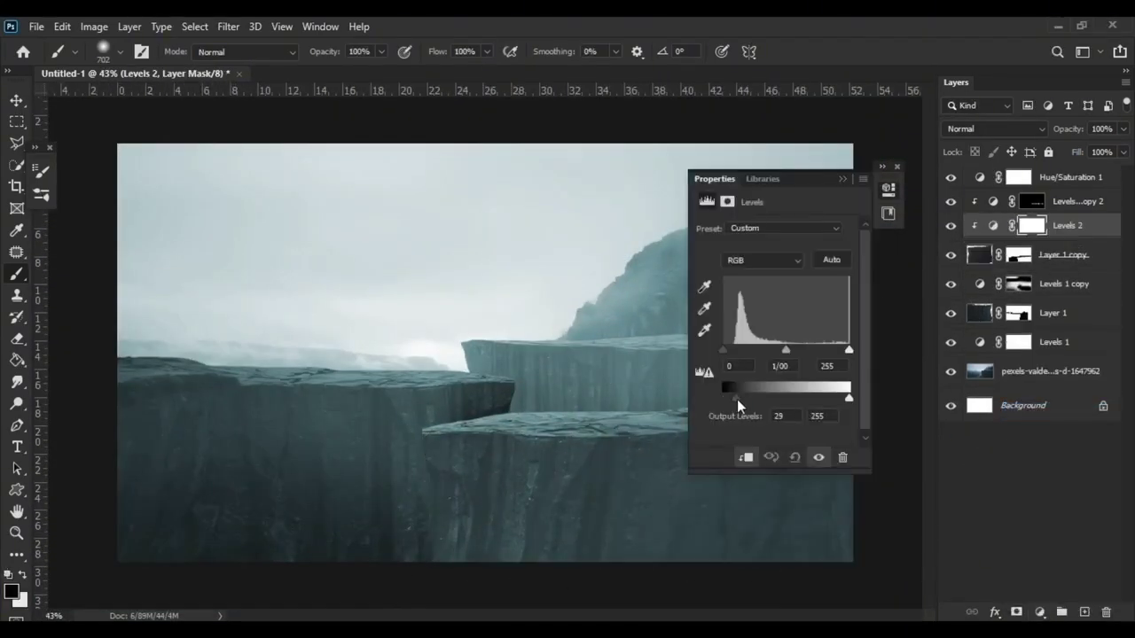
left_click_drag(786, 350, 798, 350)
left_click(888, 189)
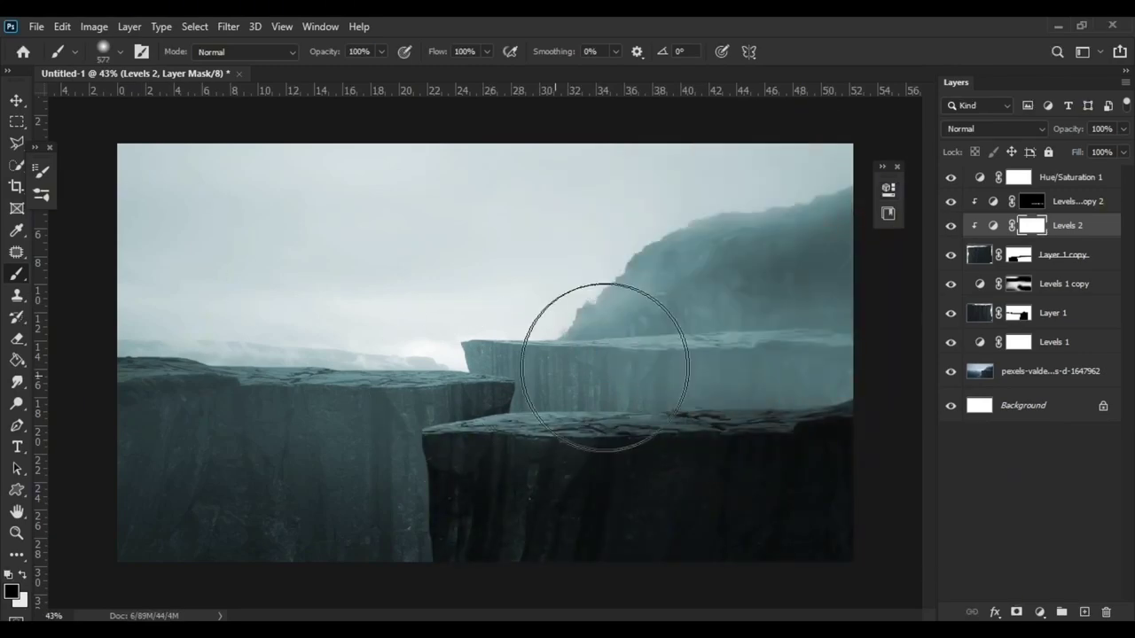
Step: Place a Levels 2 copy beneath Levels 1 copy and paint its mask over the left cliff
left_click_drag(1068, 293, 1064, 299)
left_click_drag(414, 367, 354, 350)
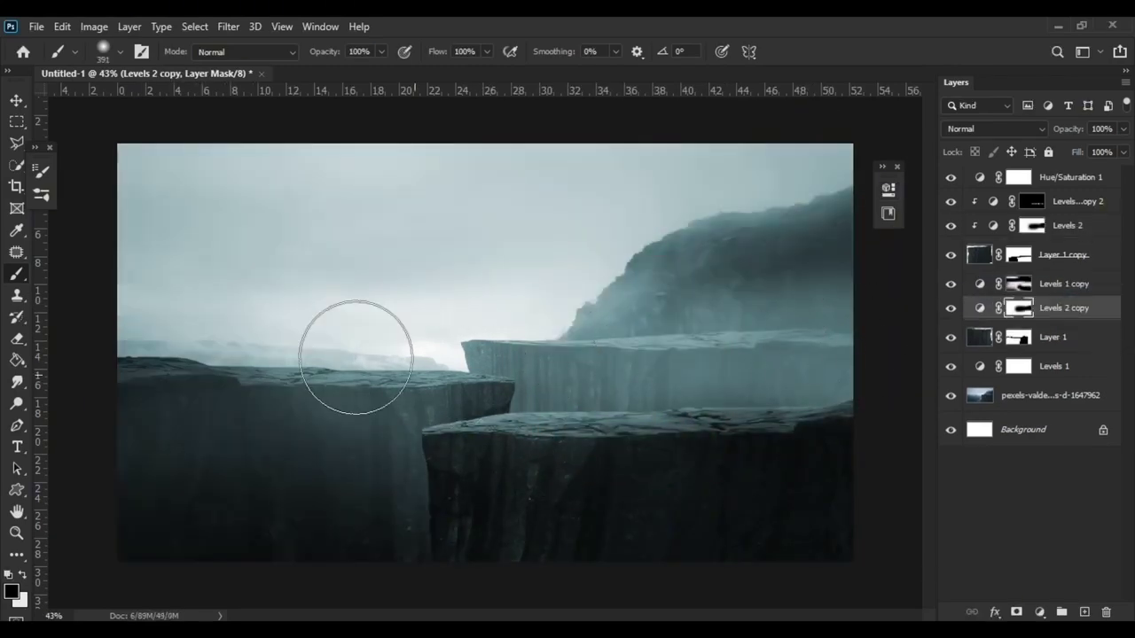
scroll(317, 373, "up", 5)
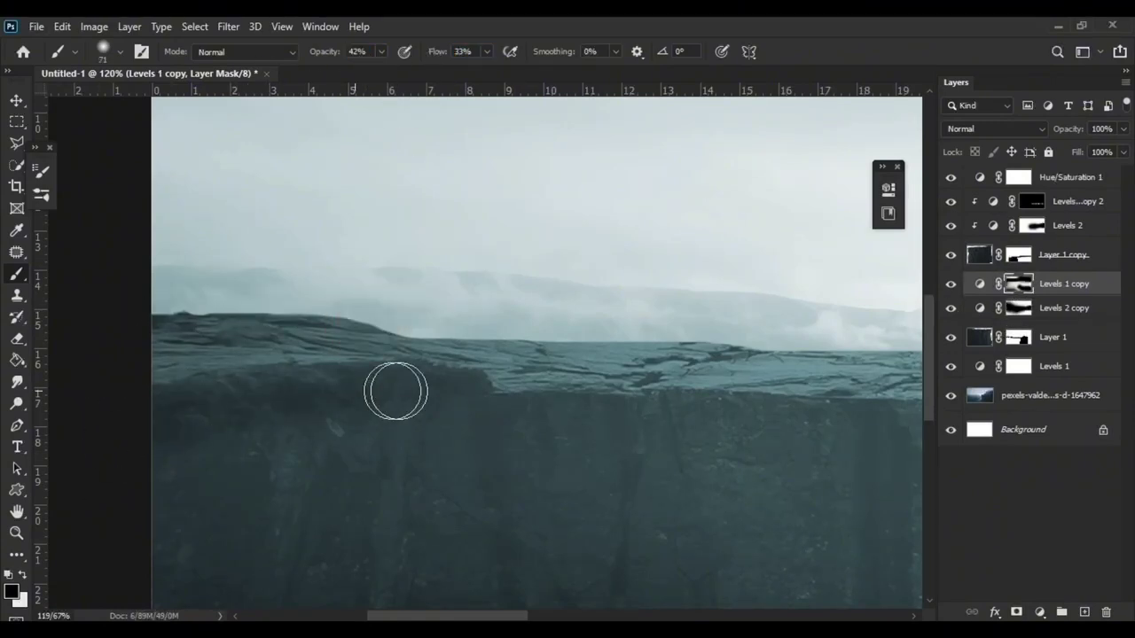
scroll(396, 391, "down", 3)
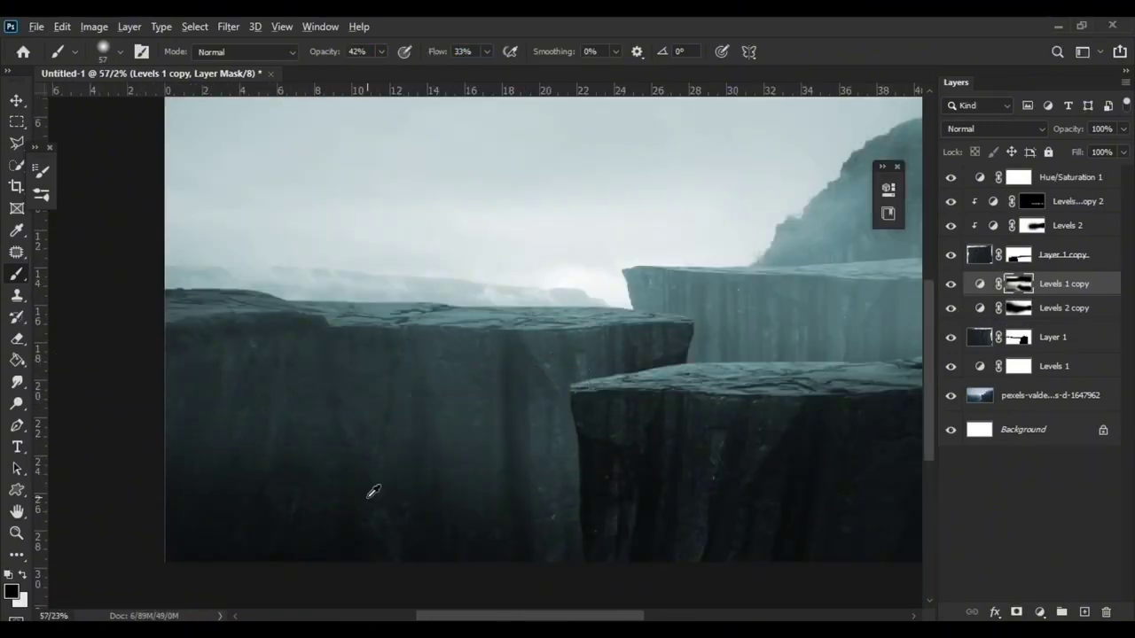
left_click_drag(470, 577, 550, 591)
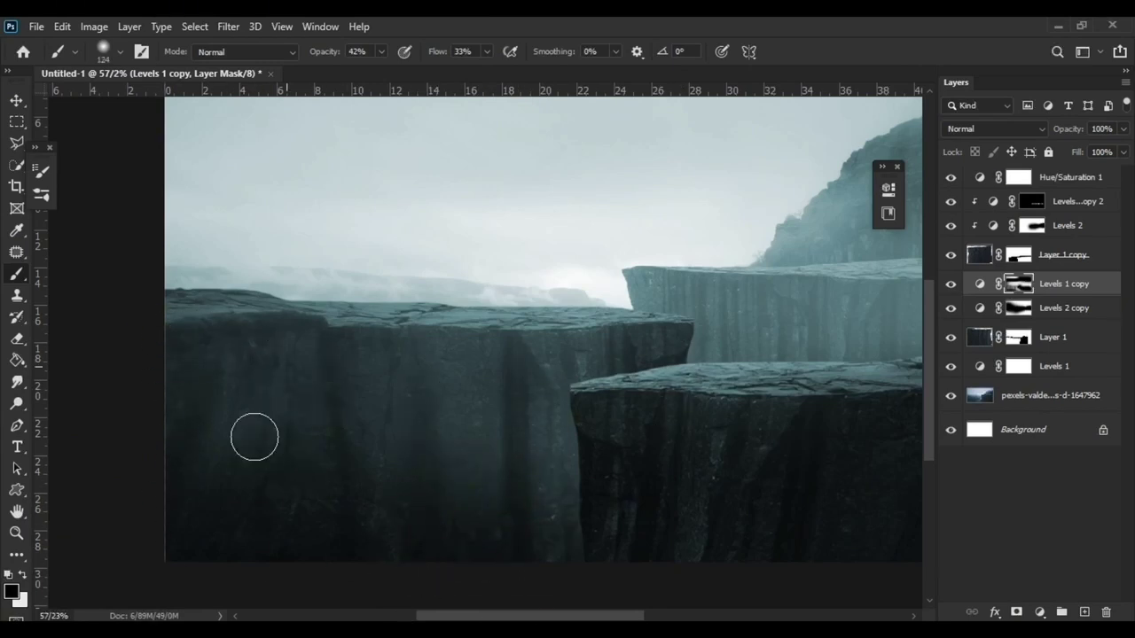
scroll(254, 438, "up", 5)
Step: Add a darkening Curves adjustment and paint its mask over the right cliffs
left_click(1040, 612)
left_click(1047, 406)
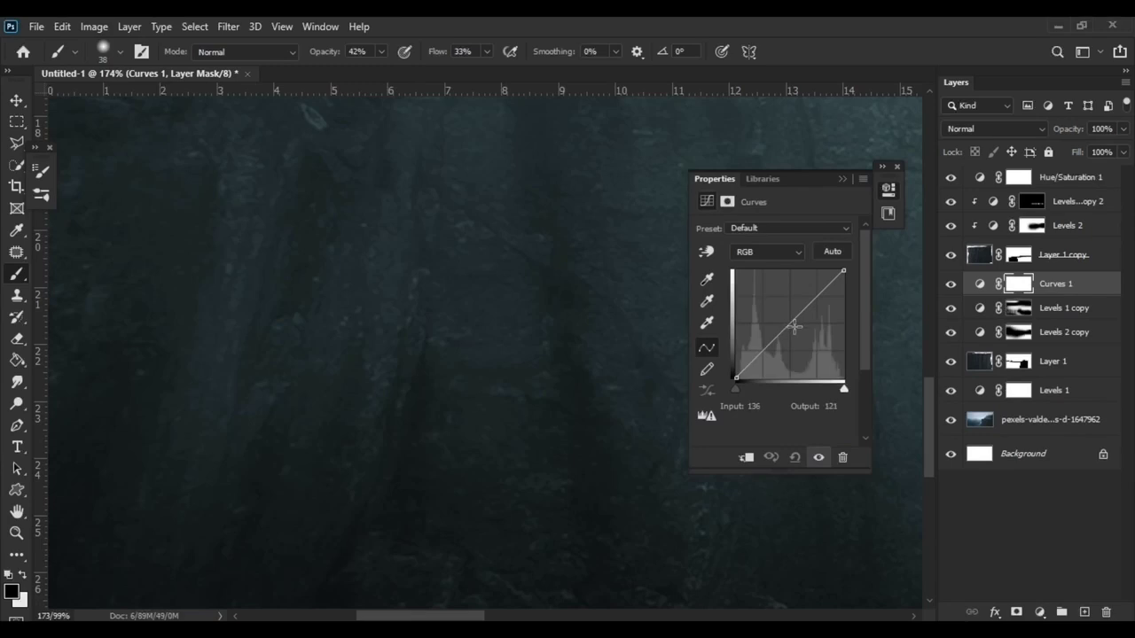
left_click_drag(789, 337, 798, 293)
left_click(887, 189)
key("ctrl+0")
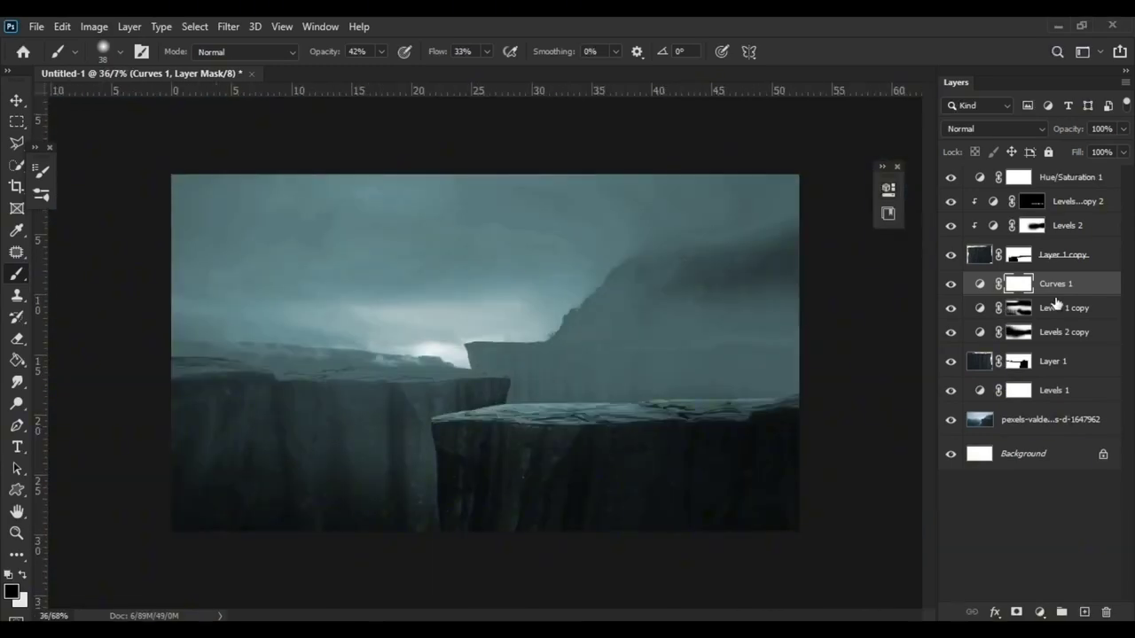
left_click_drag(620, 221, 659, 222)
left_click_drag(615, 271, 684, 381)
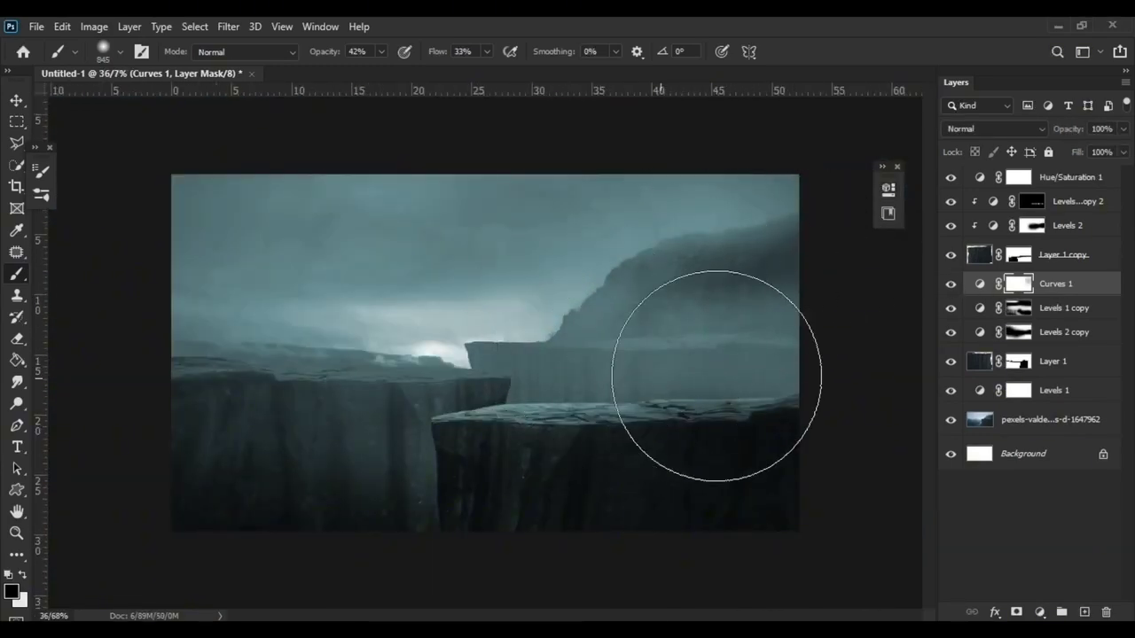
Step: Compare the Curves adjustment on and off, then hide and delete it
left_click(951, 283)
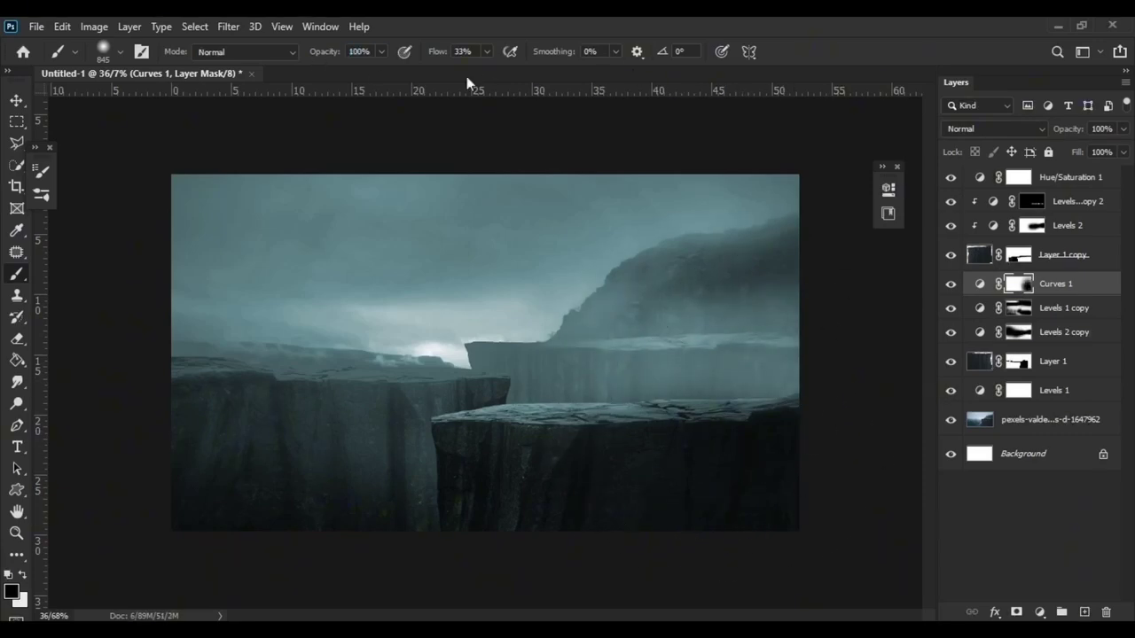
scroll(394, 317, "down", 3)
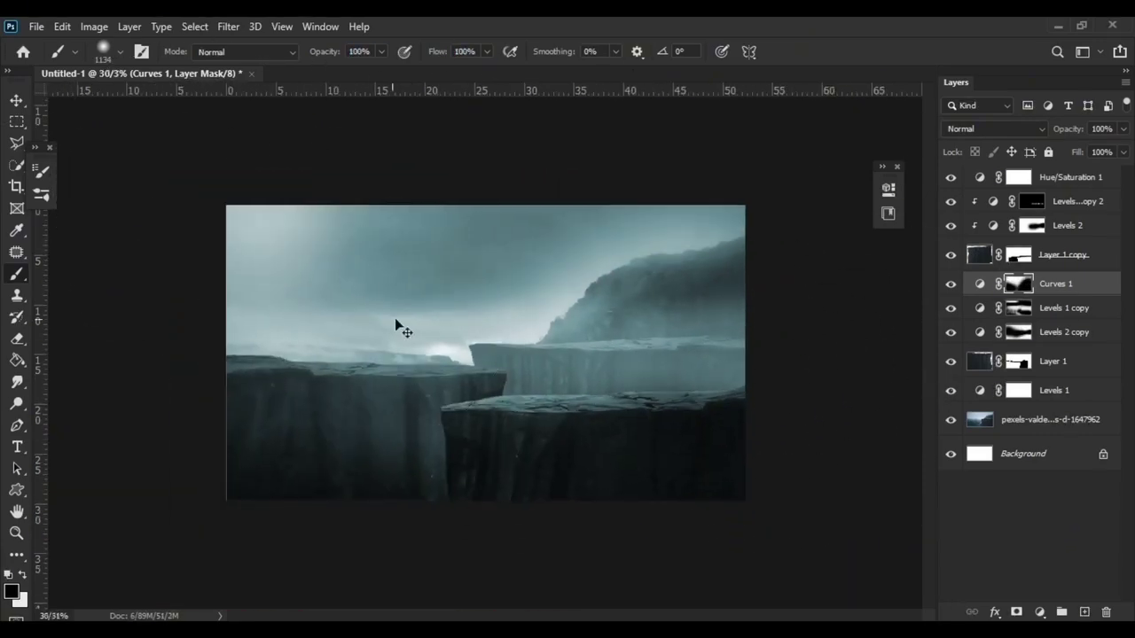
scroll(664, 203, "up", 3)
left_click_drag(639, 337, 585, 337)
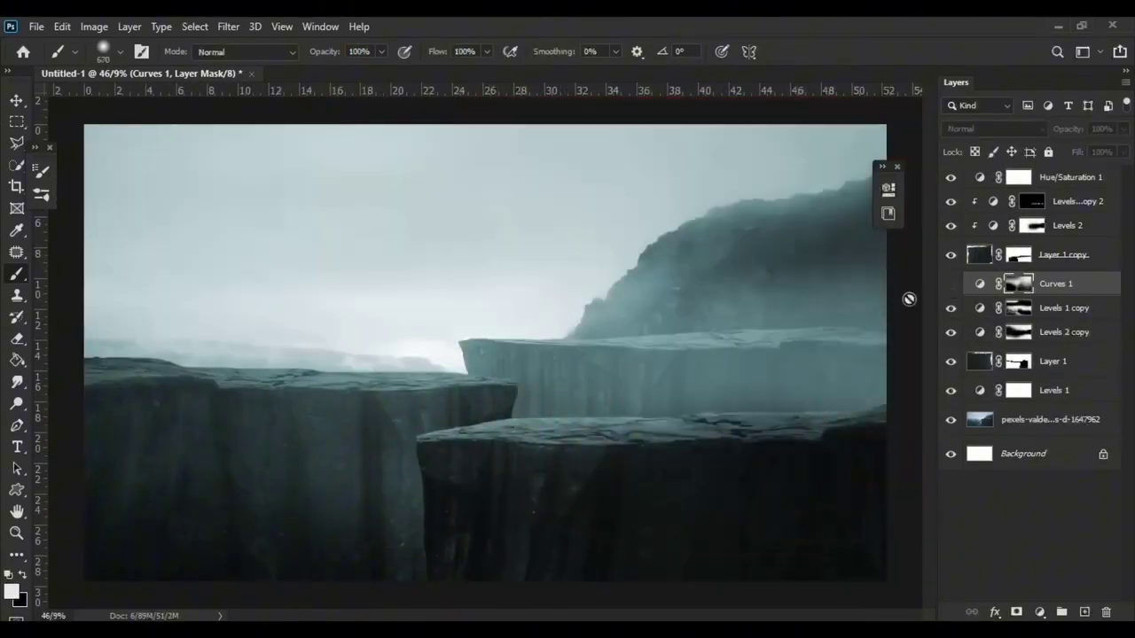
left_click(951, 284)
key("v")
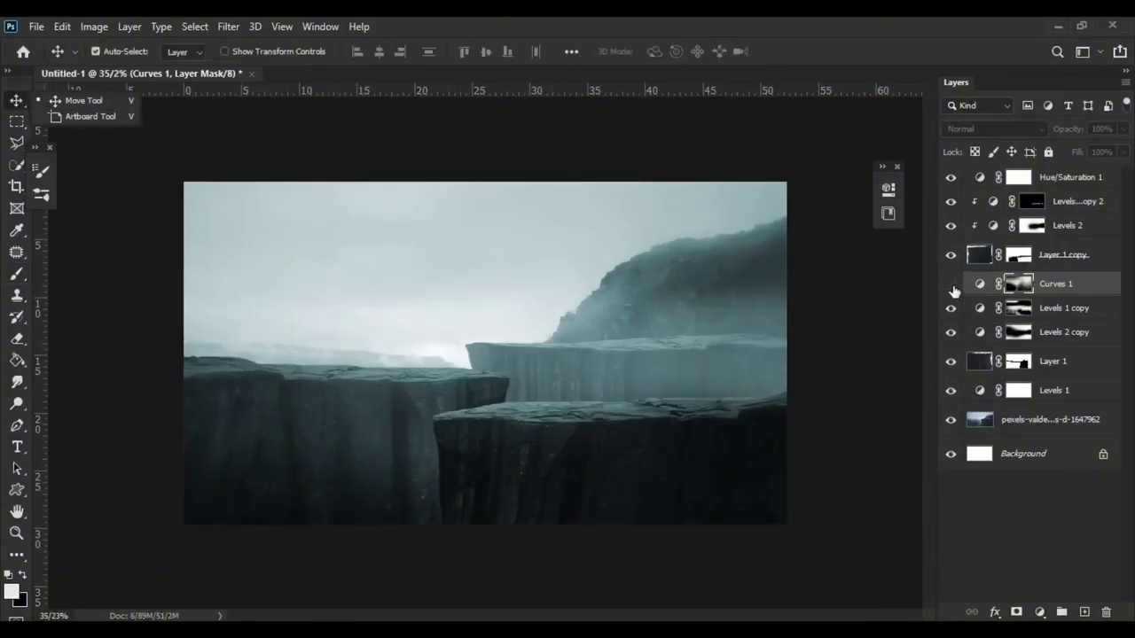
key("Delete")
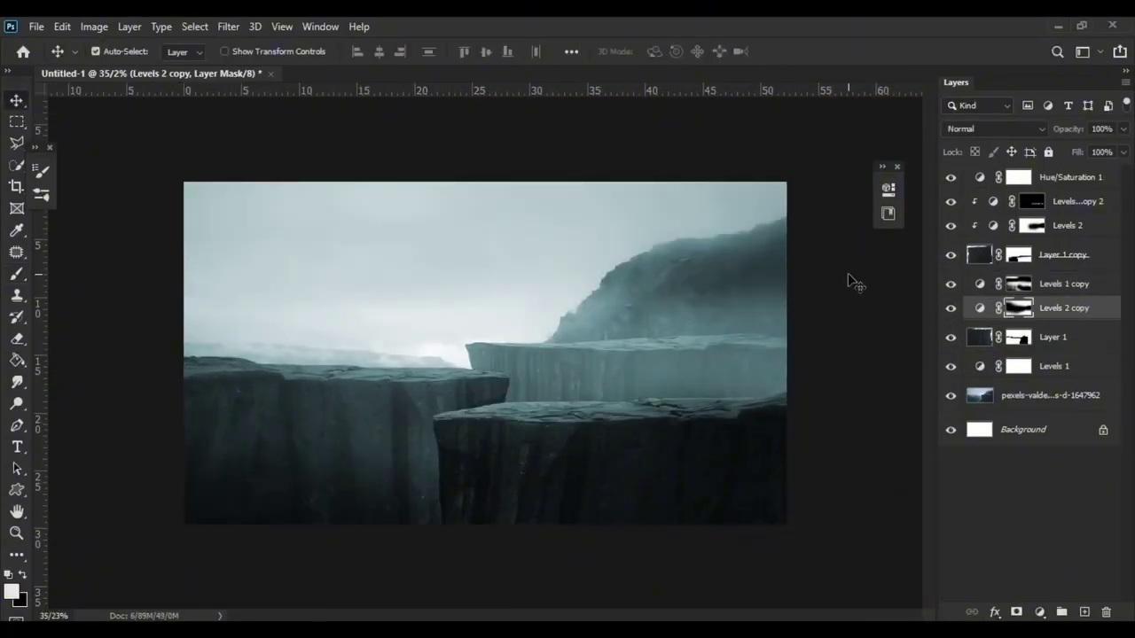
Step: Slide the front cliff block, Layer 1 copy, further to the left
key("b")
scroll(799, 222, "up", 2)
scroll(612, 226, "up", 2)
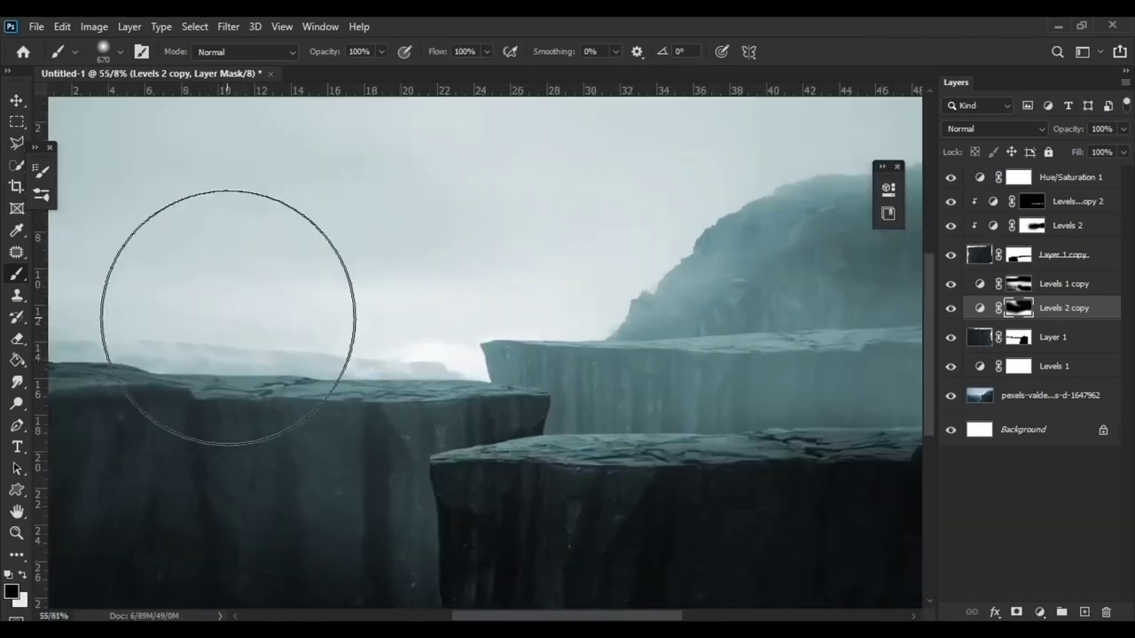
scroll(228, 318, "down", 2)
key("v")
mouse_move(841, 352)
left_mouse_down()
mouse_move(735, 438)
mouse_move(651, 445)
left_mouse_up()
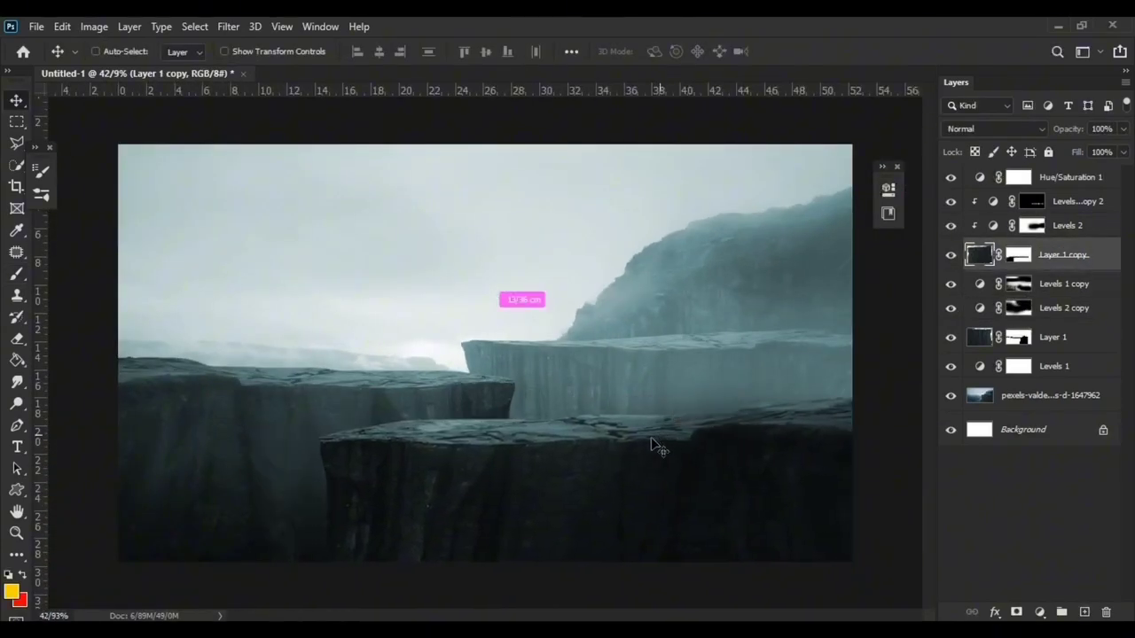
key("ctrl+t")
scroll(282, 480, "down", 2)
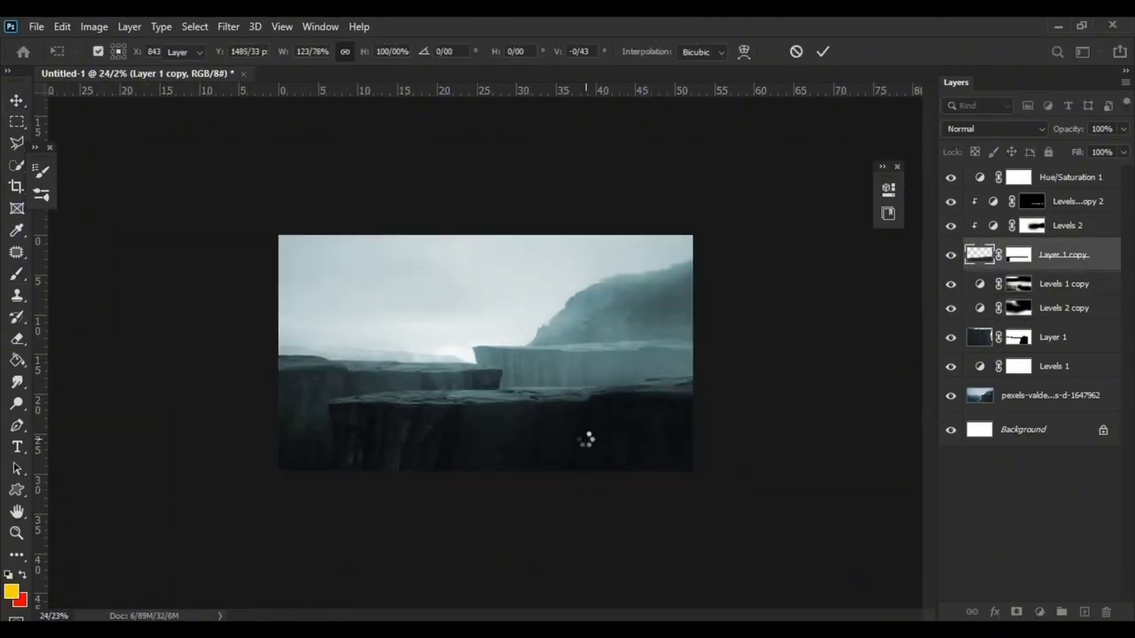
Step: Apply the transform and stretch the front cliff block wider
key("Return")
scroll(587, 440, "up", 1)
left_click_drag(521, 462, 589, 466)
Step: Select the Levels 2 adjustment and then the Levels 1 copy mask in the Layers panel
left_click(1067, 225)
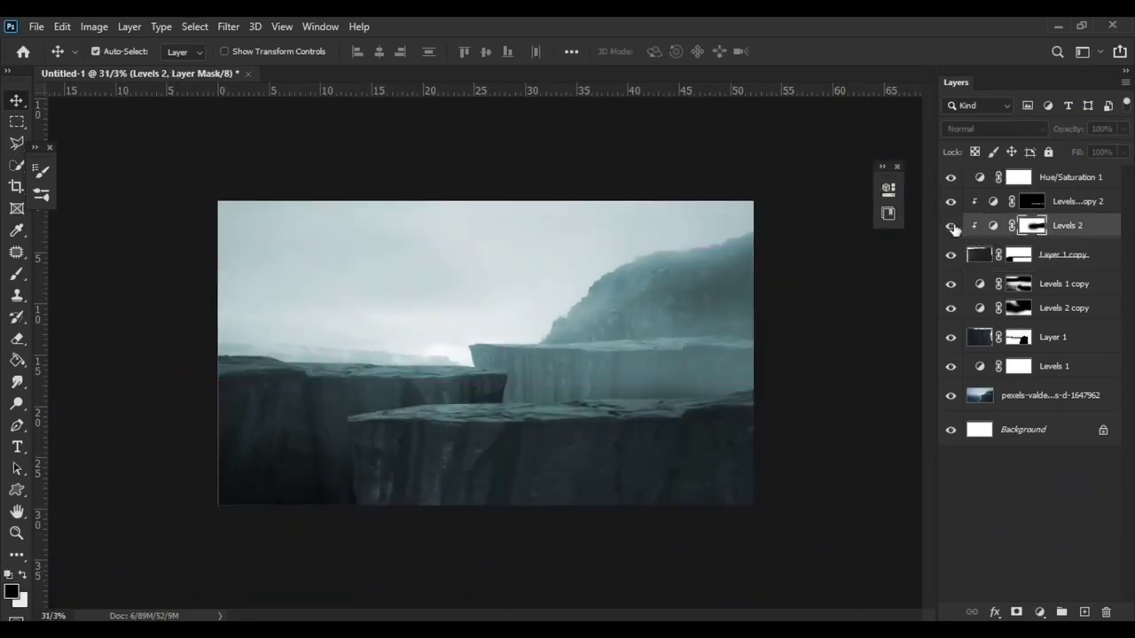
scroll(436, 387, "up", 5)
scroll(547, 410, "down", 2)
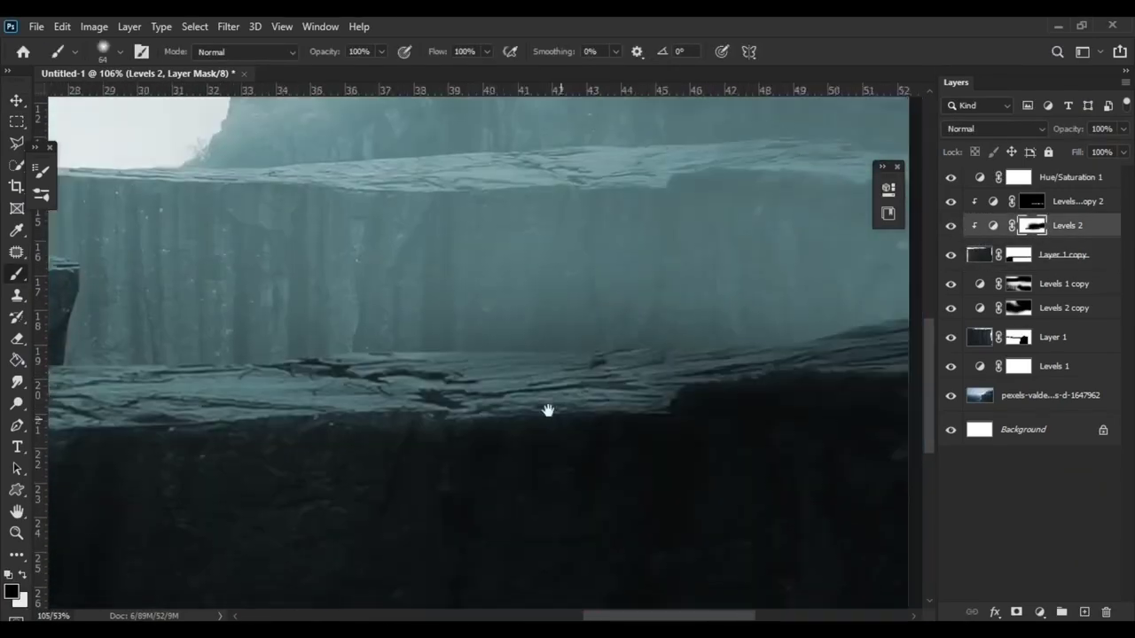
scroll(544, 393, "down", 3)
scroll(919, 296, "up", 3)
key("alt+[")
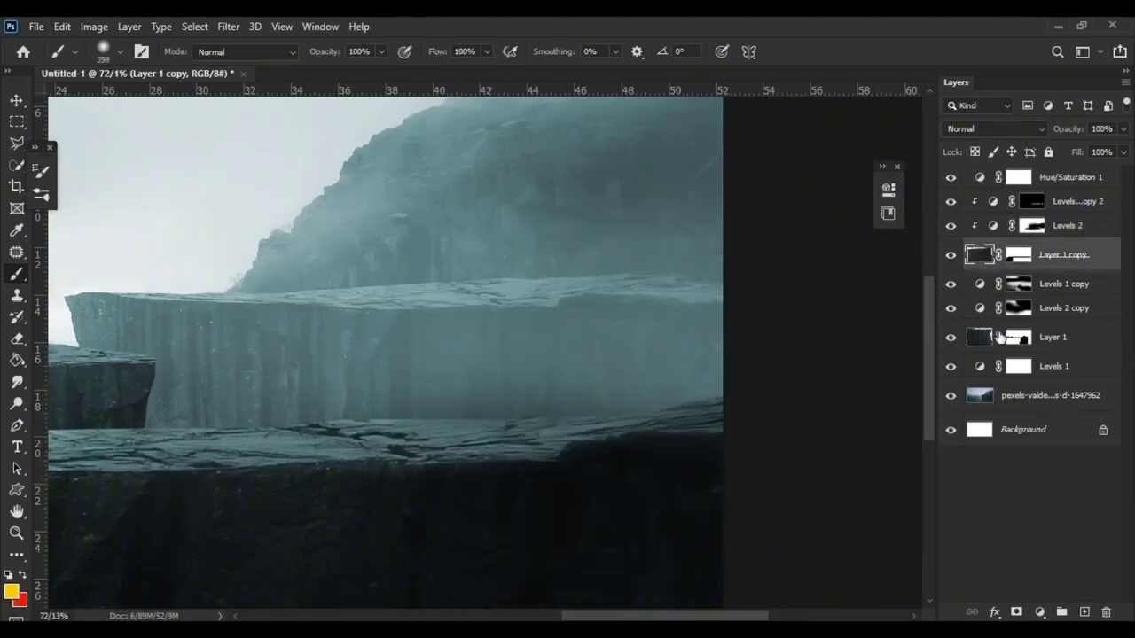
left_click(1018, 283)
scroll(608, 468, "down", 2)
scroll(740, 249, "down", 2)
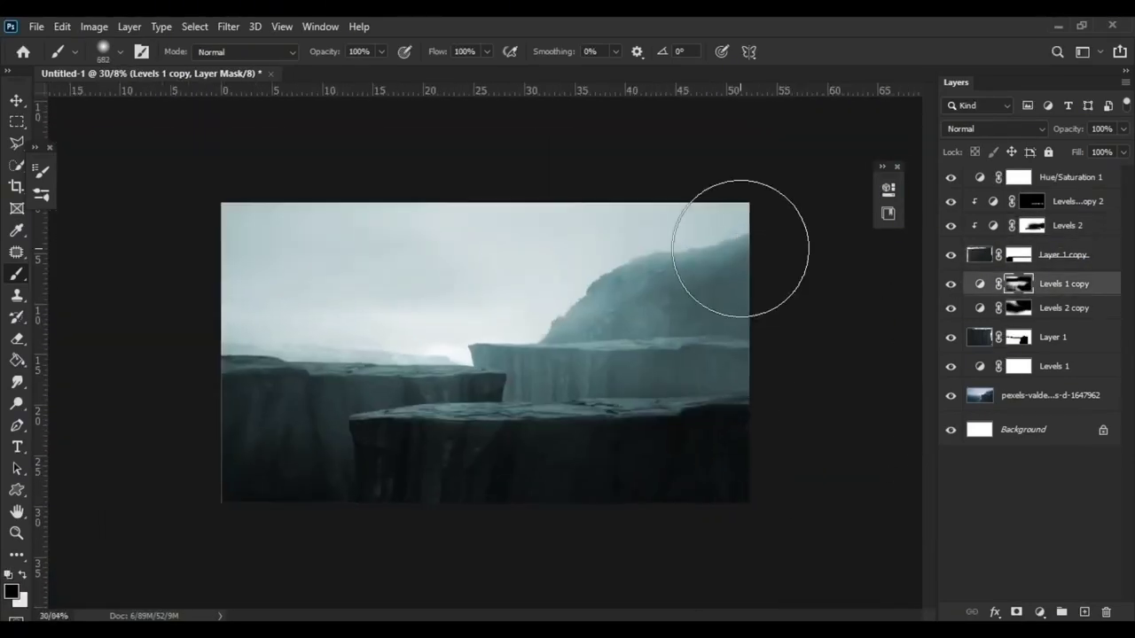
scroll(674, 456, "up", 2)
Step: Stretch Layer 1, the left cliff block, to about 130% width toward the centre
left_click(1052, 337)
key("v")
key("ctrl+t")
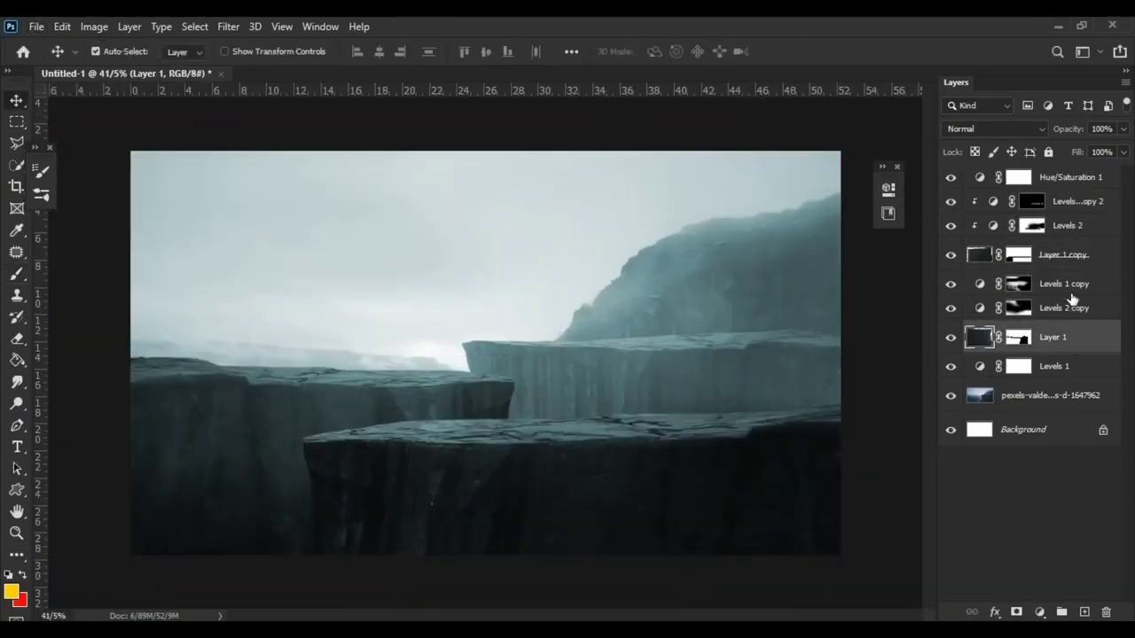
key("ctrl+t")
left_click_drag(841, 445, 998, 452)
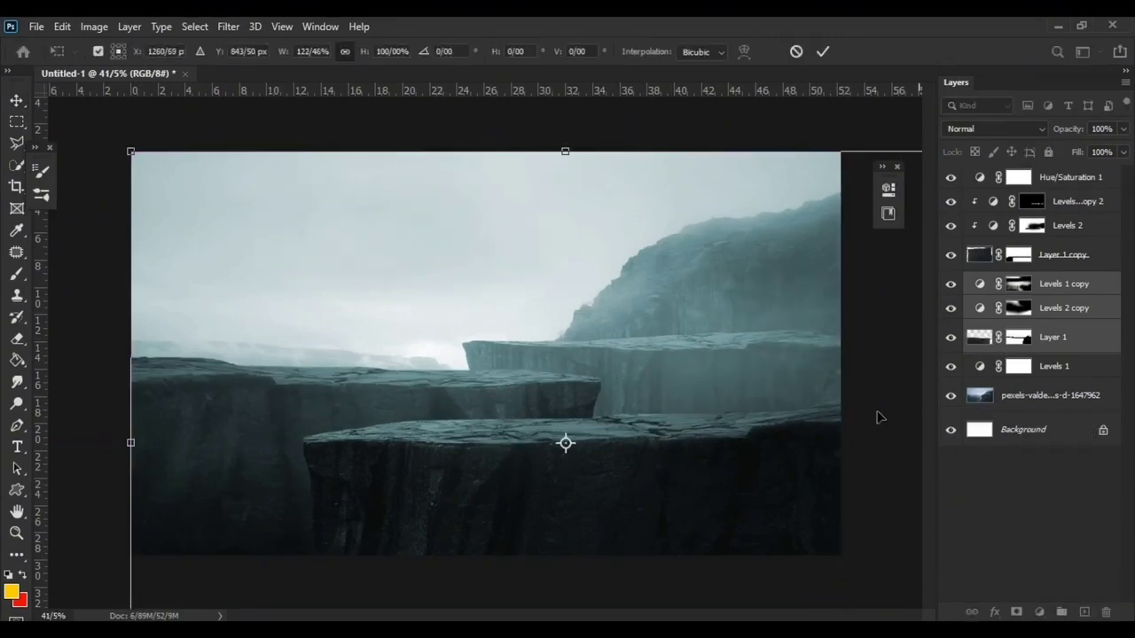
scroll(878, 417, "down", 4)
left_click_drag(878, 417, 784, 409)
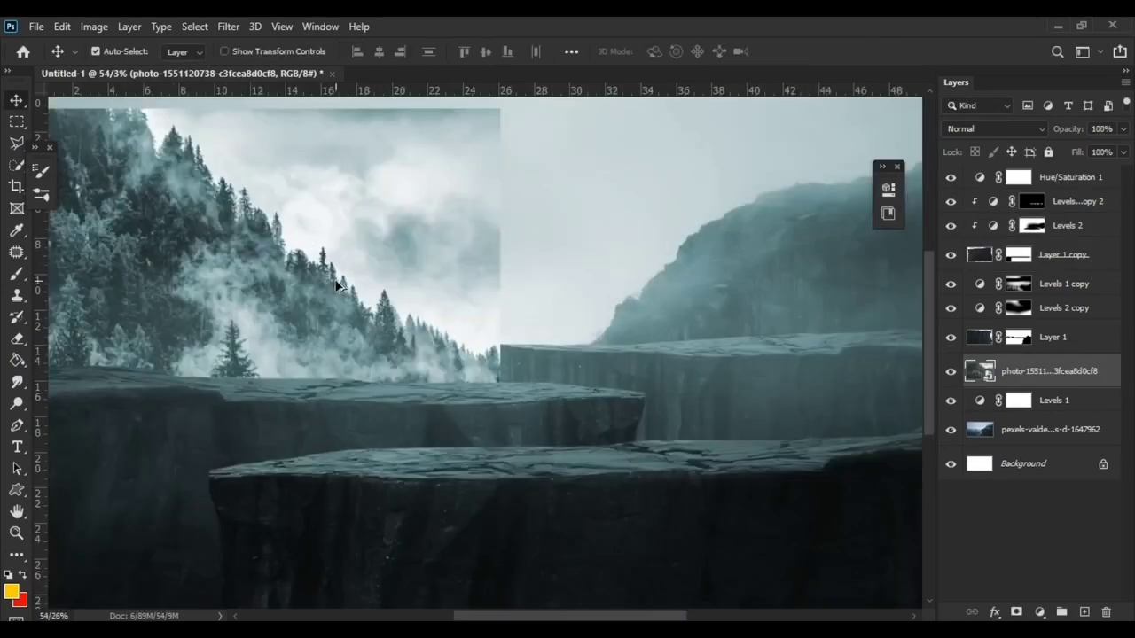
Step: Move the forest photo to the upper left, behind the left cliffs
key("ctrl+minus")
left_click_drag(351, 230, 521, 291)
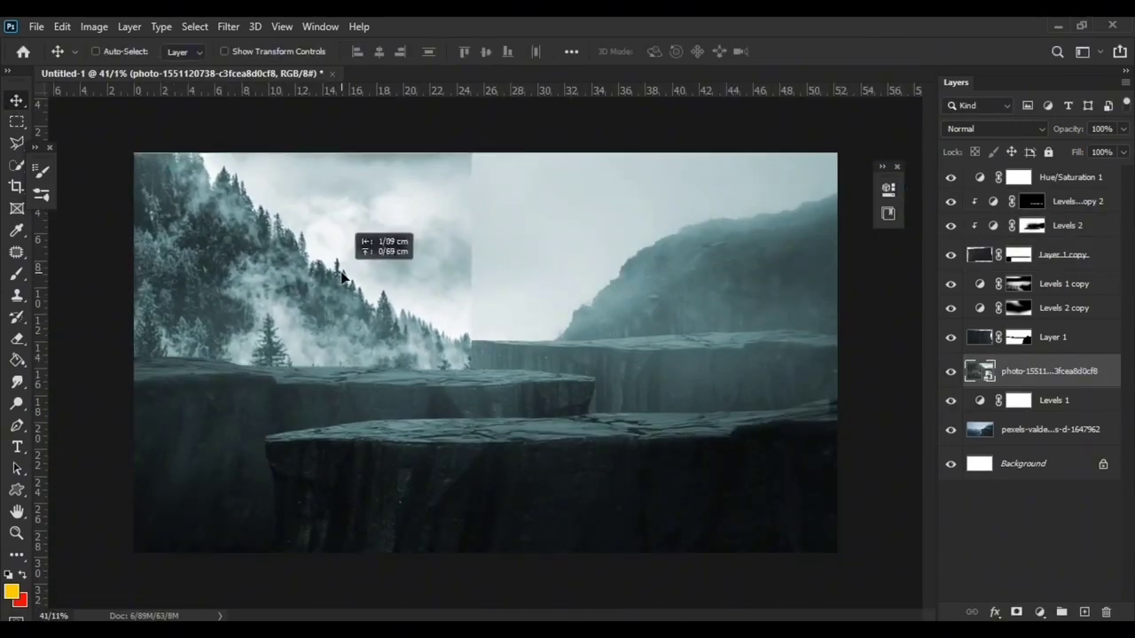
key("b")
key("ctrl+plus")
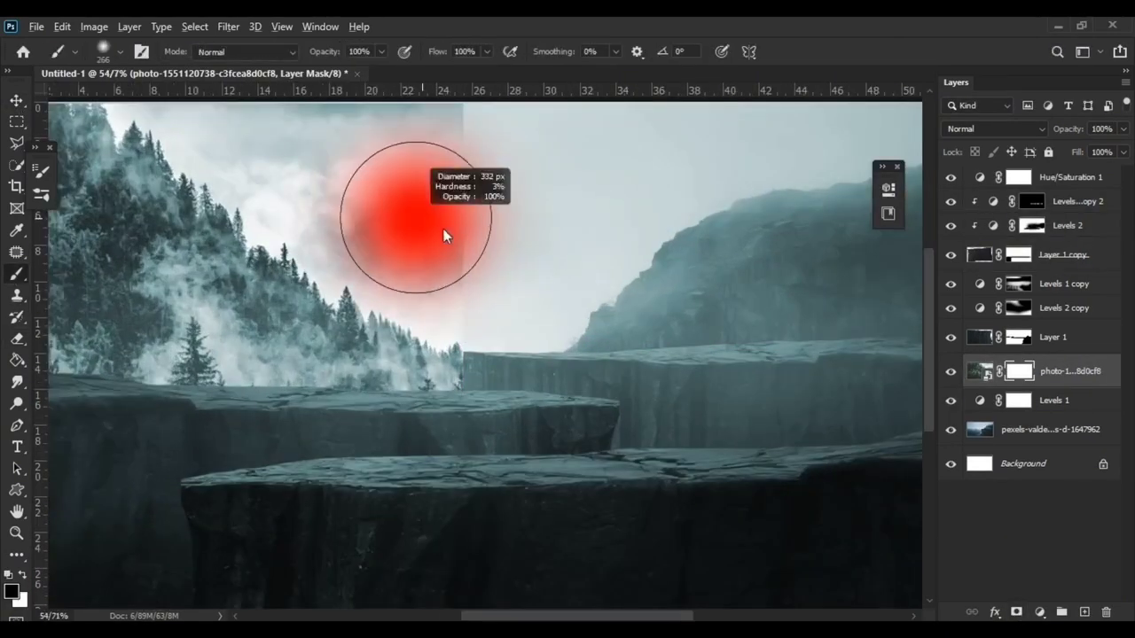
scroll(497, 341, "up", 5)
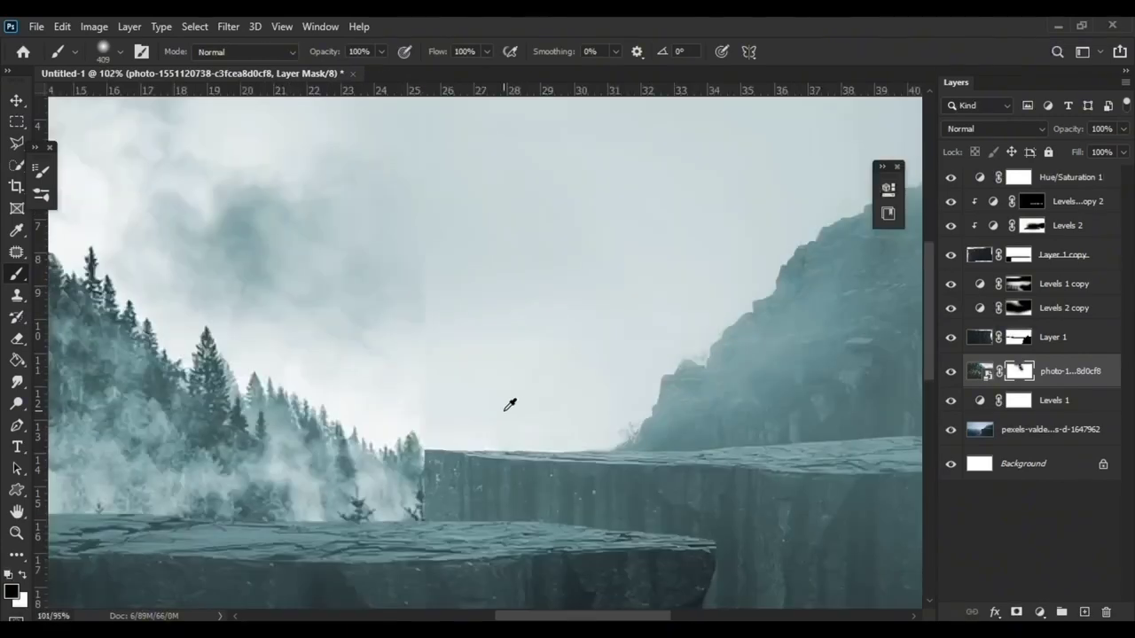
key("v")
left_click_drag(509, 400, 477, 503)
Step: Select the forest layer's mask and brush its edges to blend into the sky
left_click(1019, 284)
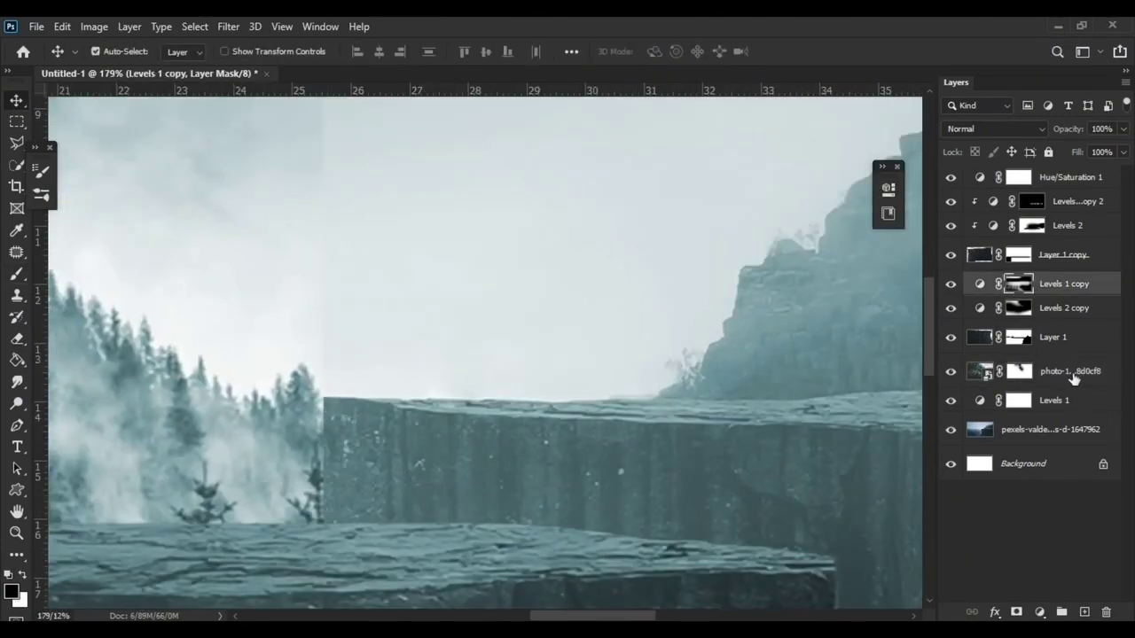
left_click(1017, 374)
key("b")
scroll(381, 443, "up", 2)
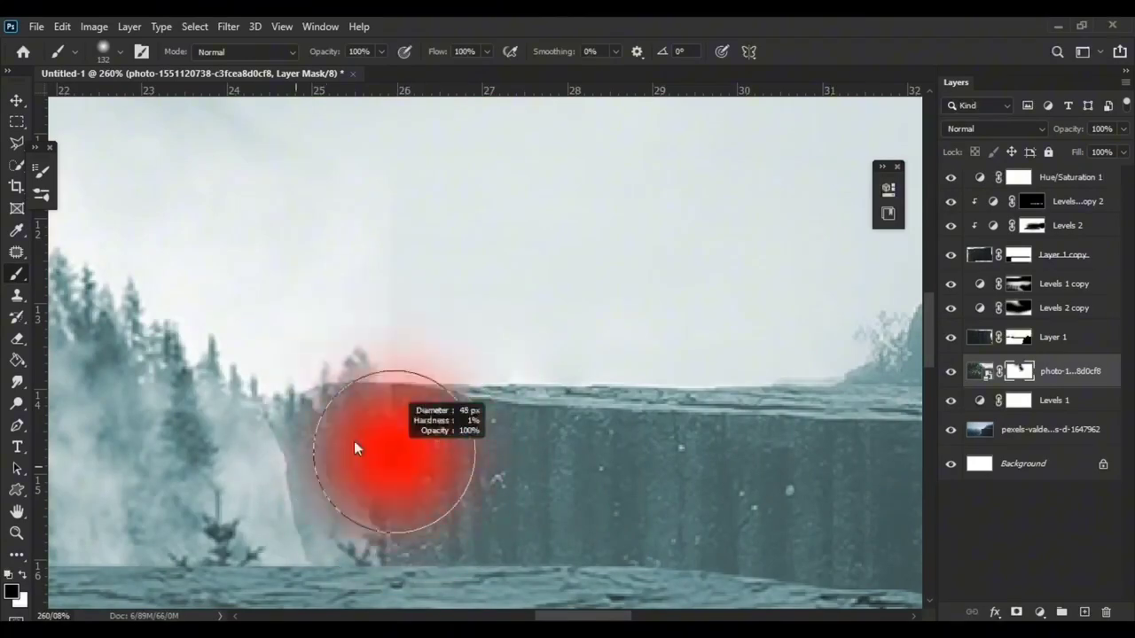
scroll(315, 405, "up", 3)
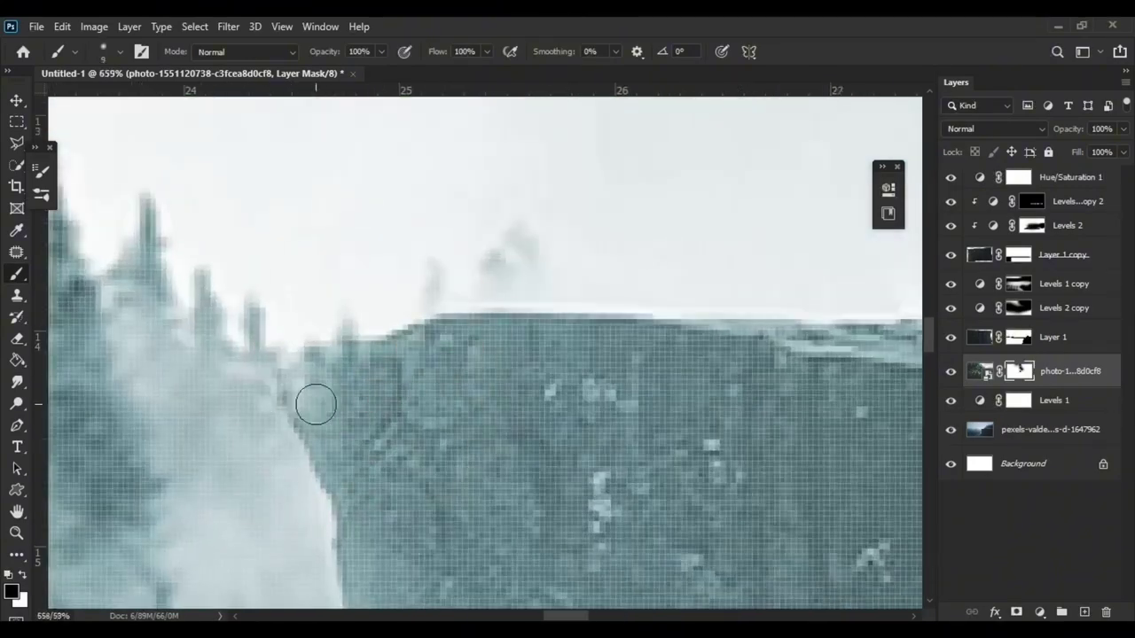
scroll(434, 414, "down", 10)
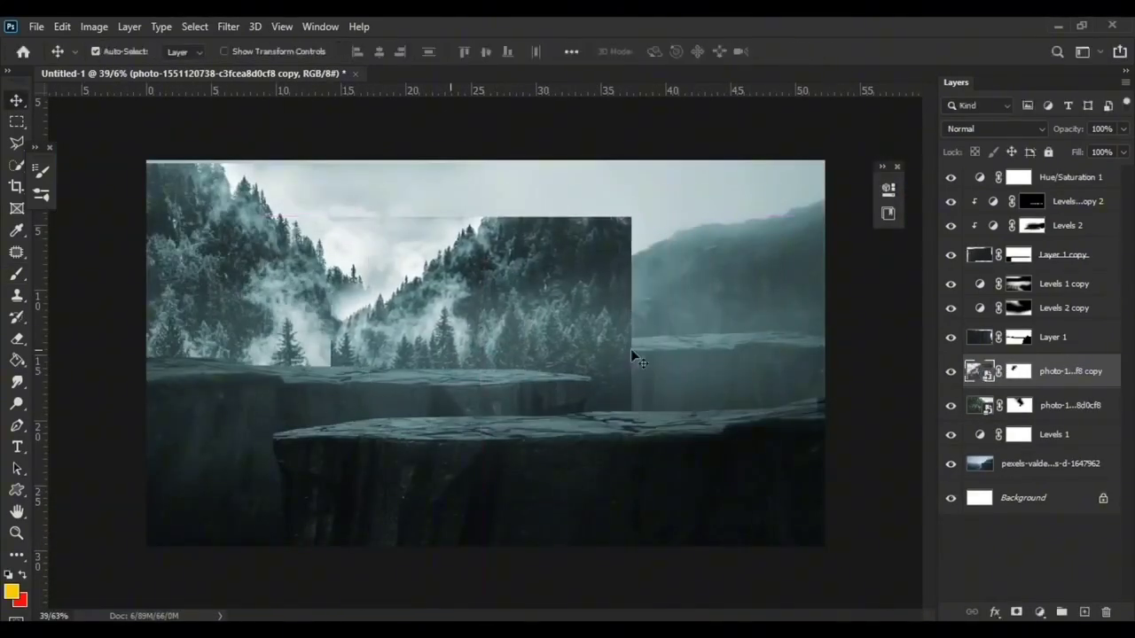
Step: Duplicate the forest layer, move the copy up, and paint away its hard edge
key("ctrl+j")
left_click_drag(634, 195, 634, 168)
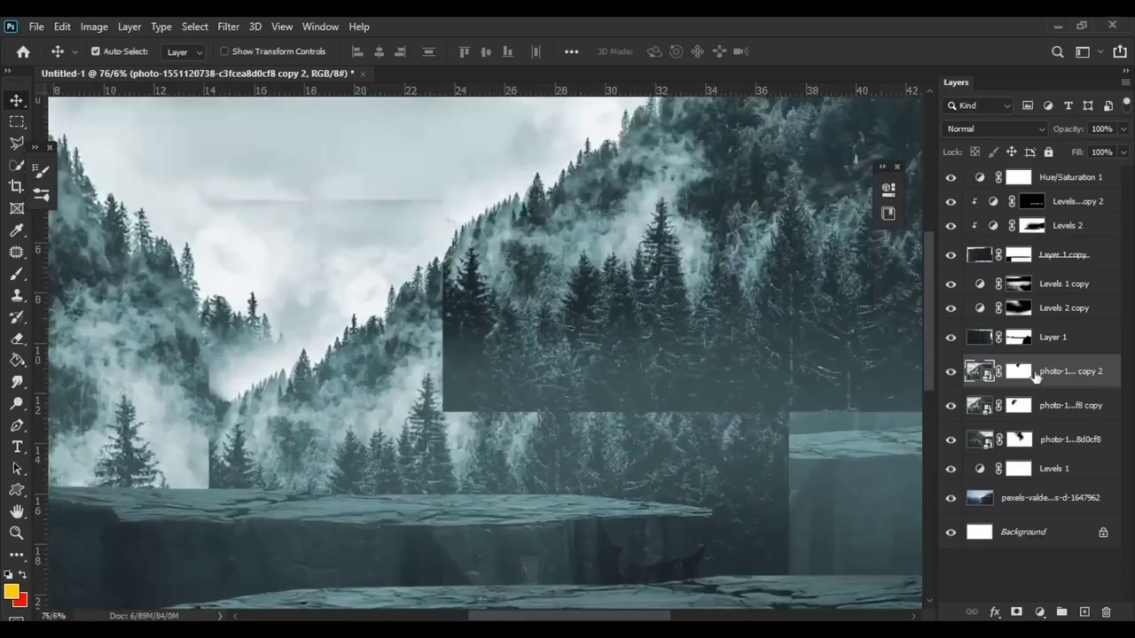
left_click(1018, 371)
key("b")
left_click_drag(278, 228, 431, 355)
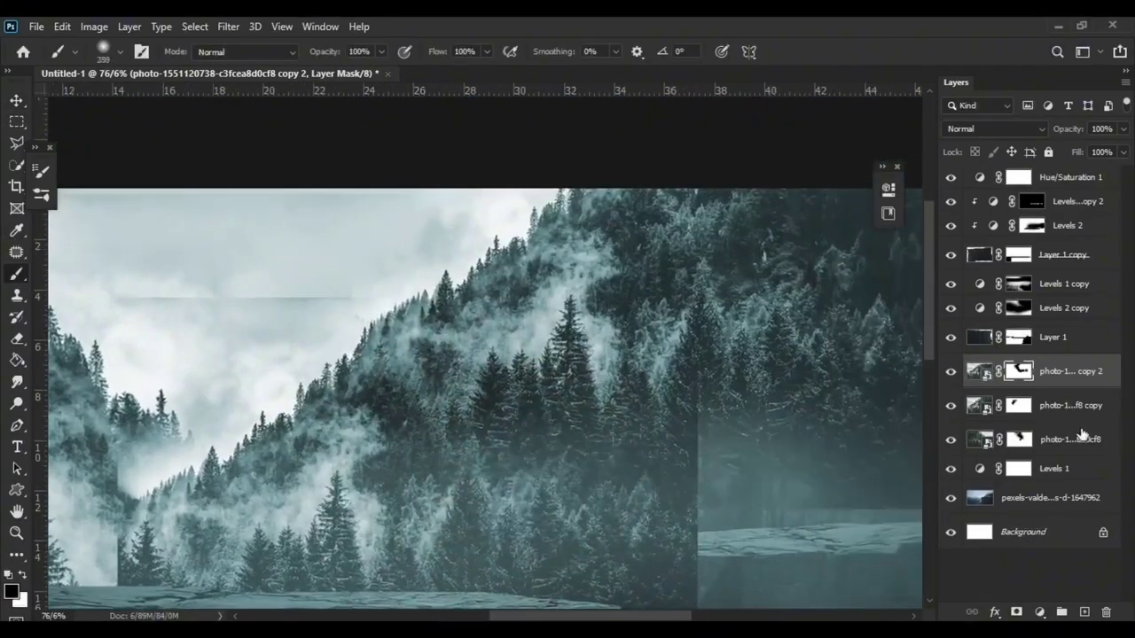
Step: Merge the two forest layers, move them higher in the stack, and scale up to 86%
key("ctrl+e")
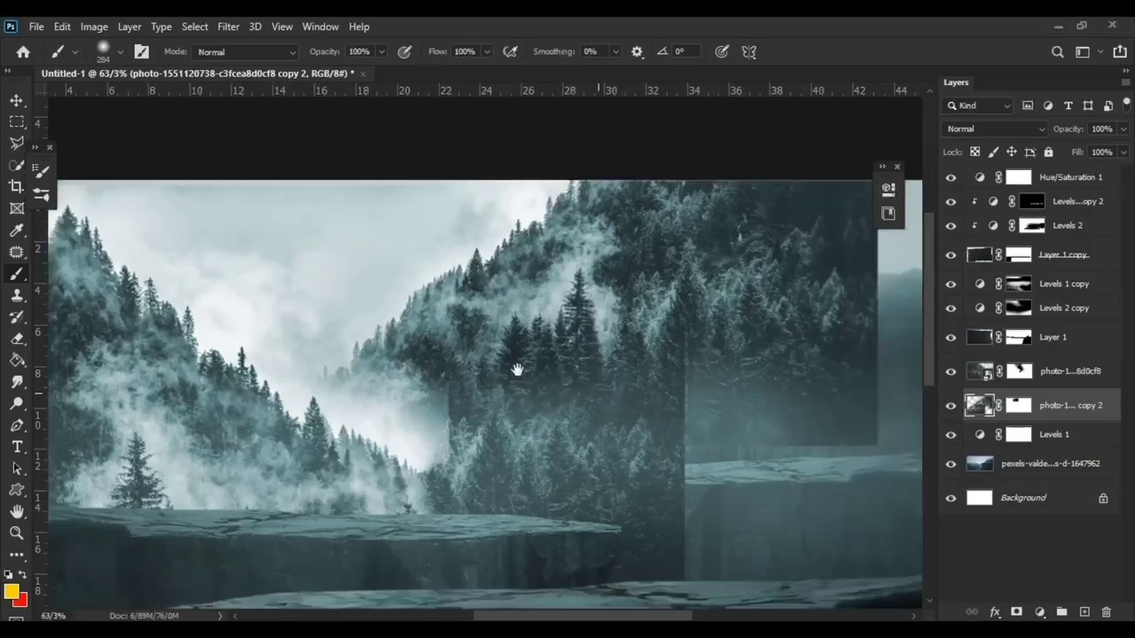
left_click_drag(1064, 406, 1065, 368)
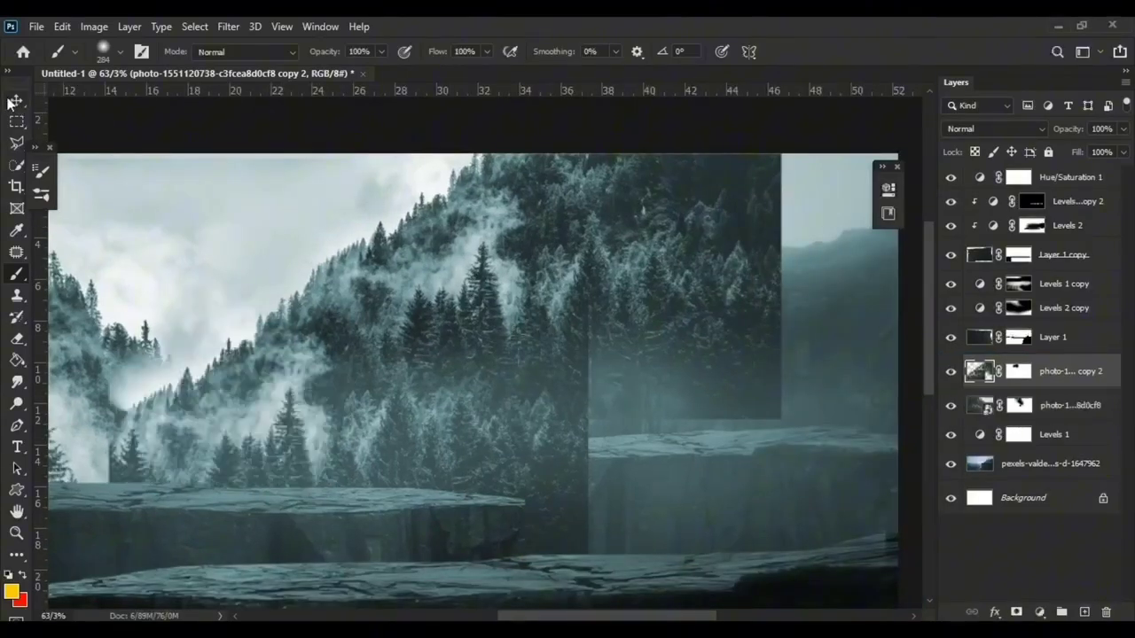
key("v")
key("ctrl+t")
key("ctrl+minus")
mouse_move(705, 136)
left_mouse_down()
mouse_move(644, 229)
mouse_move(704, 174)
left_mouse_up()
key("Return")
key("ctrl+0")
Step: Add a clipped Brightness/Contrast with Contrast 39 and copy it to the lower forest layer
left_click(1040, 612)
left_click(1044, 390)
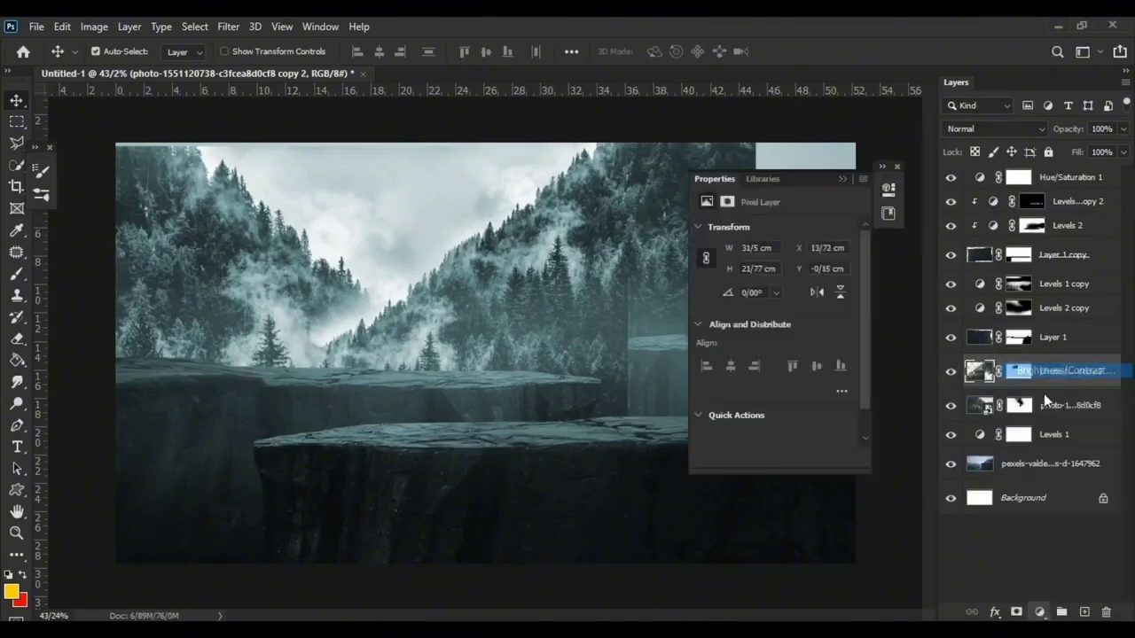
left_click_drag(773, 306, 803, 308)
left_click(843, 178)
key("ctrl+alt+g")
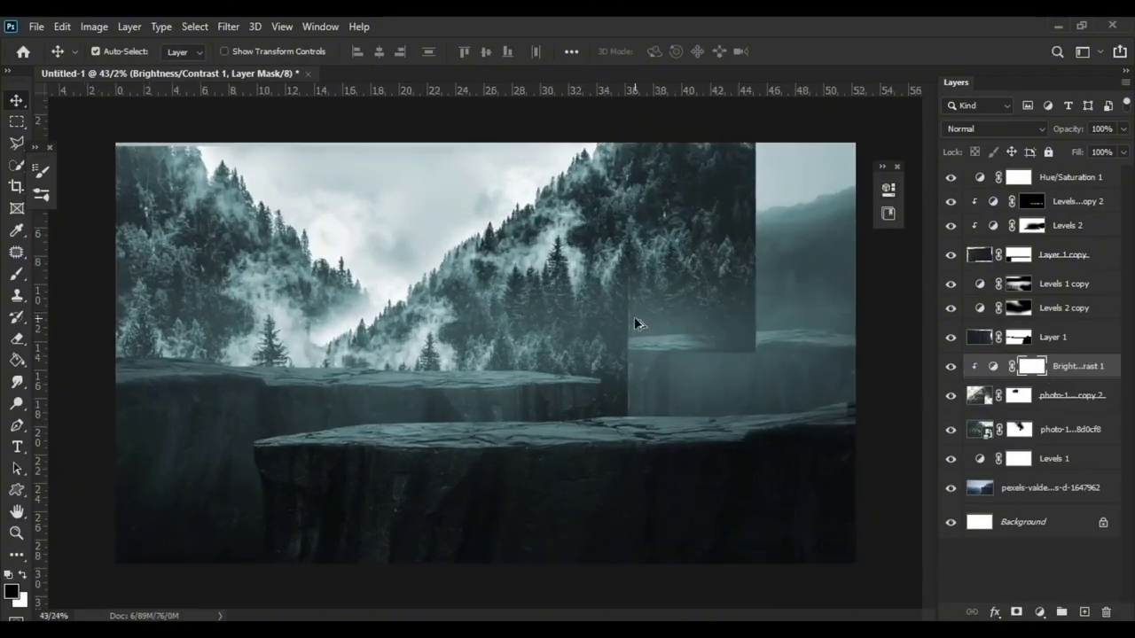
left_click_drag(1065, 365, 1064, 417)
scroll(592, 310, "up", 1)
Step: Add a clipped Levels adjustment with midtones brightened to 2.27
left_click(1040, 612)
left_click(1044, 410)
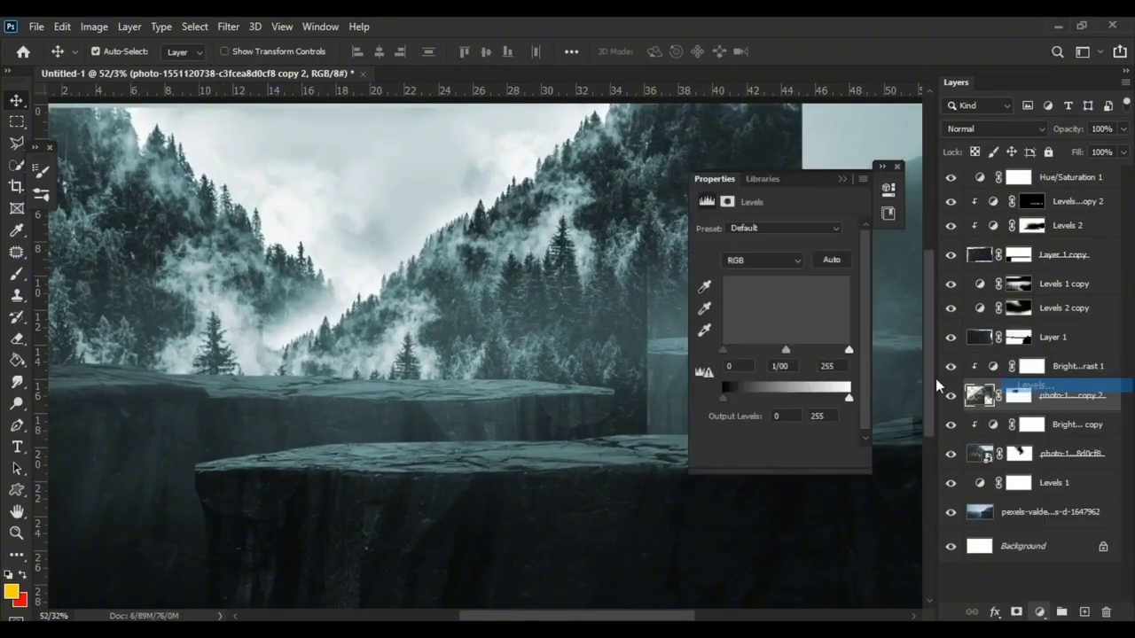
key("ctrl+alt+g")
left_click_drag(786, 349, 750, 350)
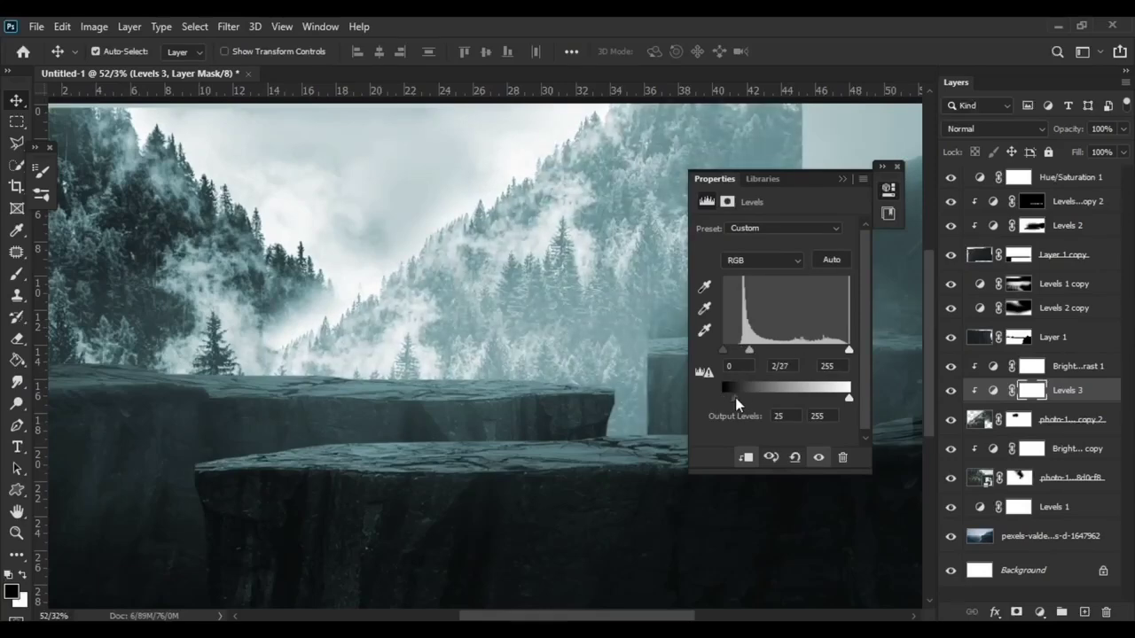
left_click(842, 178)
Step: Select the forest copy's mask with the Brush to soften it against the cliffs
key("b")
left_click(1026, 423)
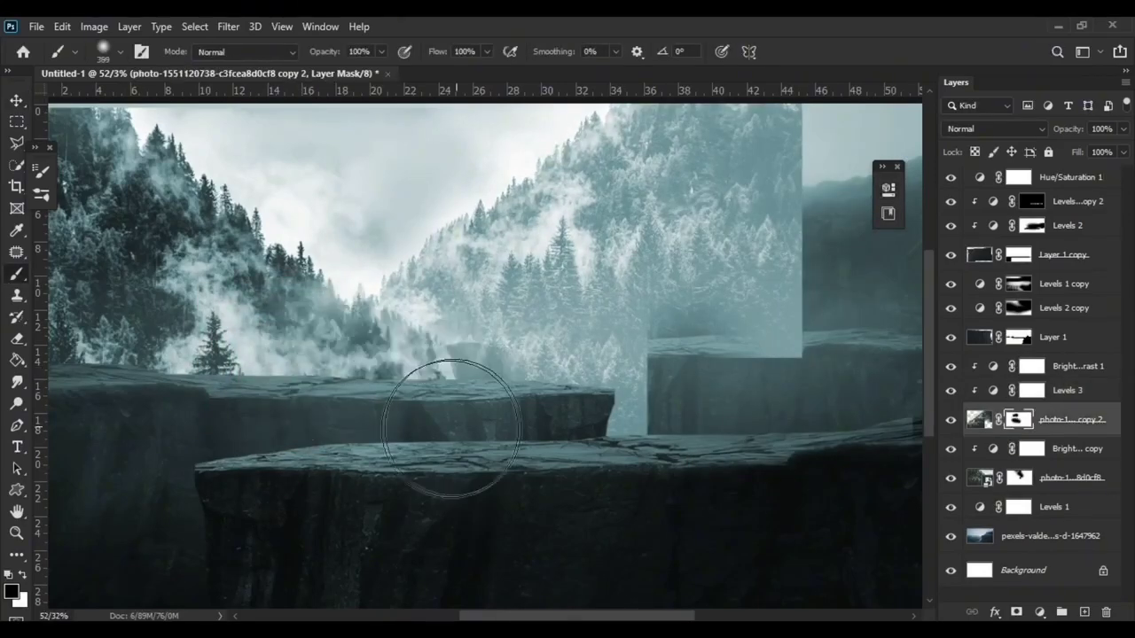
scroll(577, 304, "down", 3)
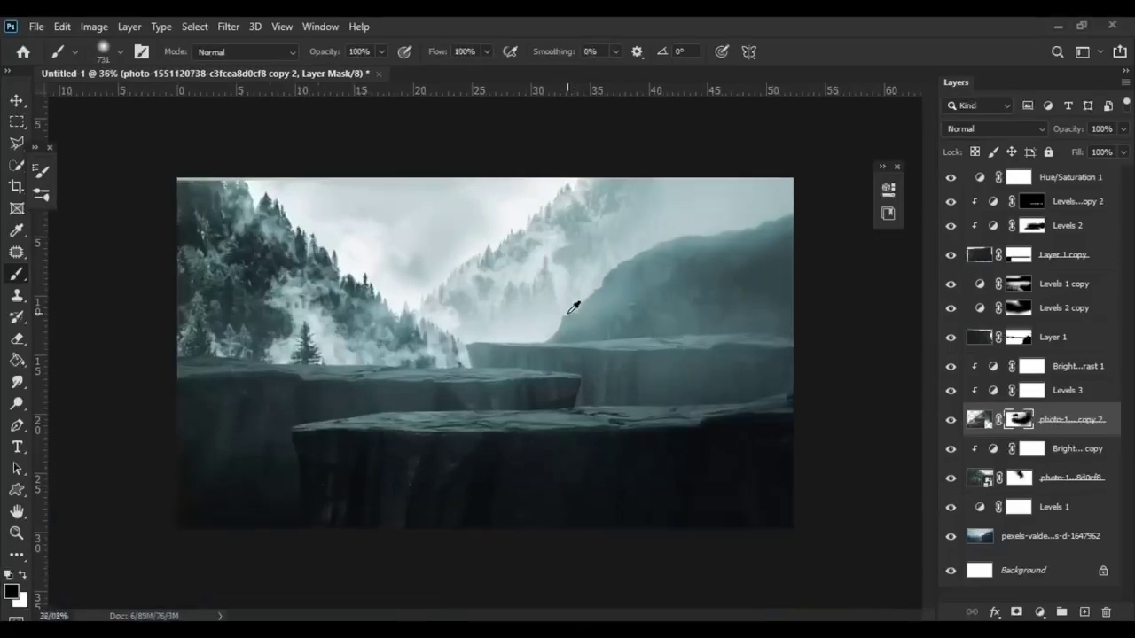
scroll(578, 304, "up", 1)
Step: Warp the forest copy, bending its top-right corner upward to follow the valley
key("ctrl+t")
right_click(699, 274)
left_click(726, 381)
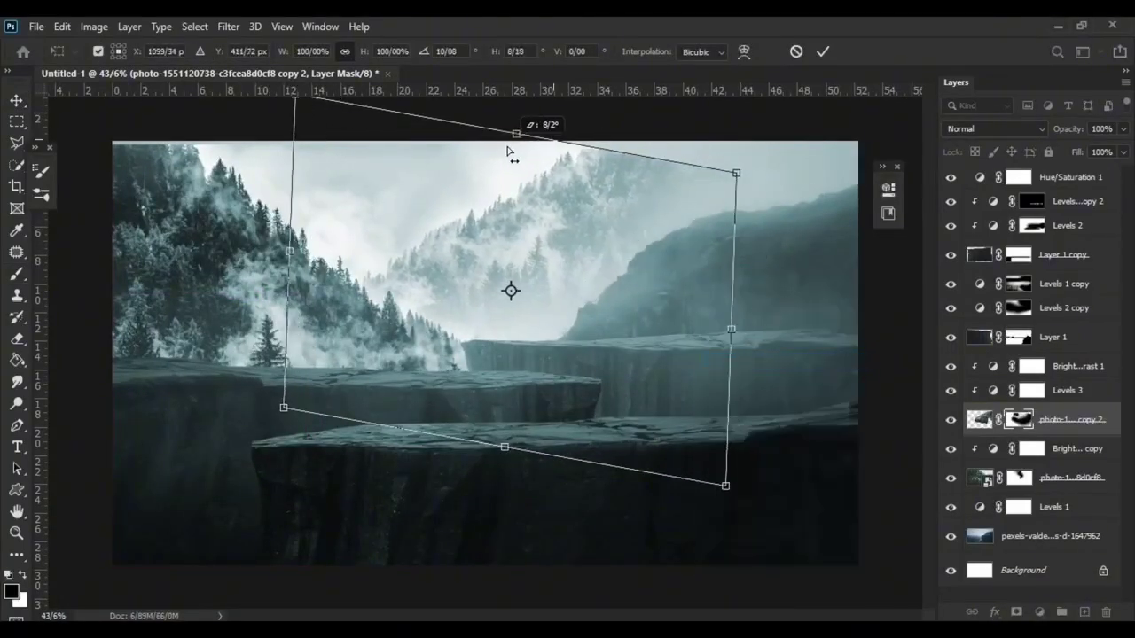
left_click_drag(771, 172, 796, 108)
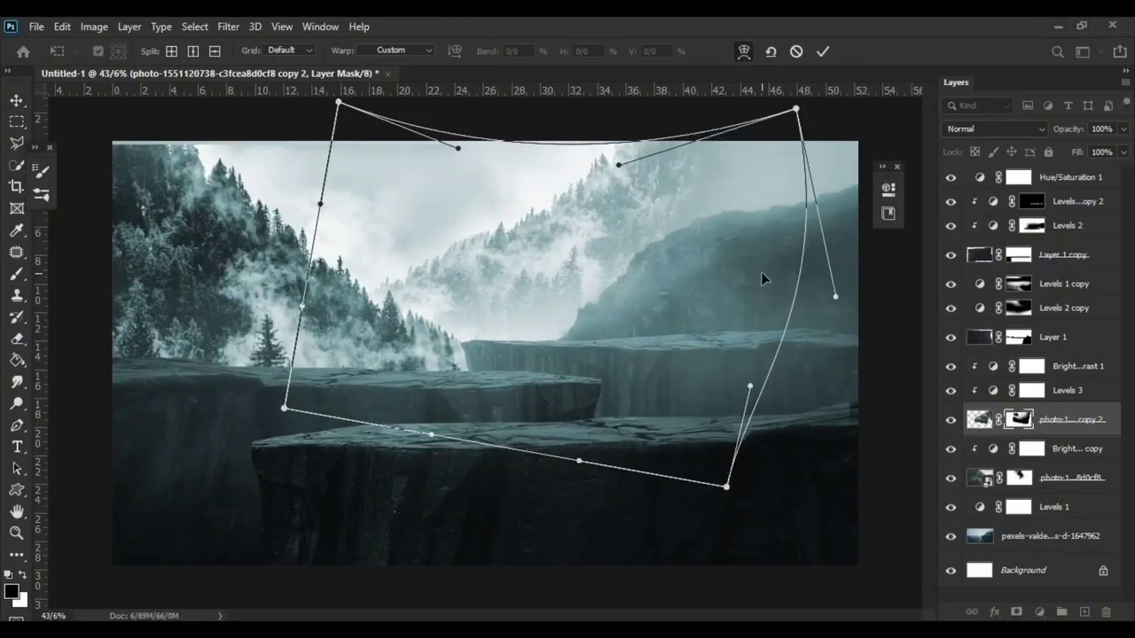
key("Return")
scroll(703, 287, "up", 5)
Step: Paint black on the mask to hide the forest over the rock cliff
key("b")
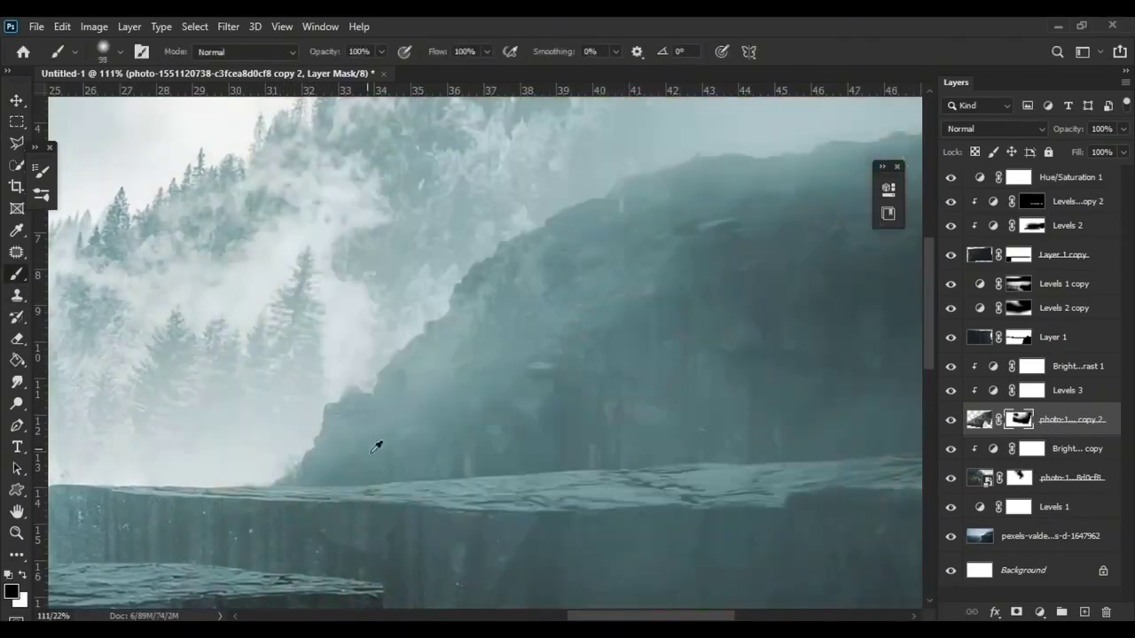
left_click_drag(376, 447, 576, 278)
scroll(813, 233, "down", 3)
scroll(689, 279, "down", 3)
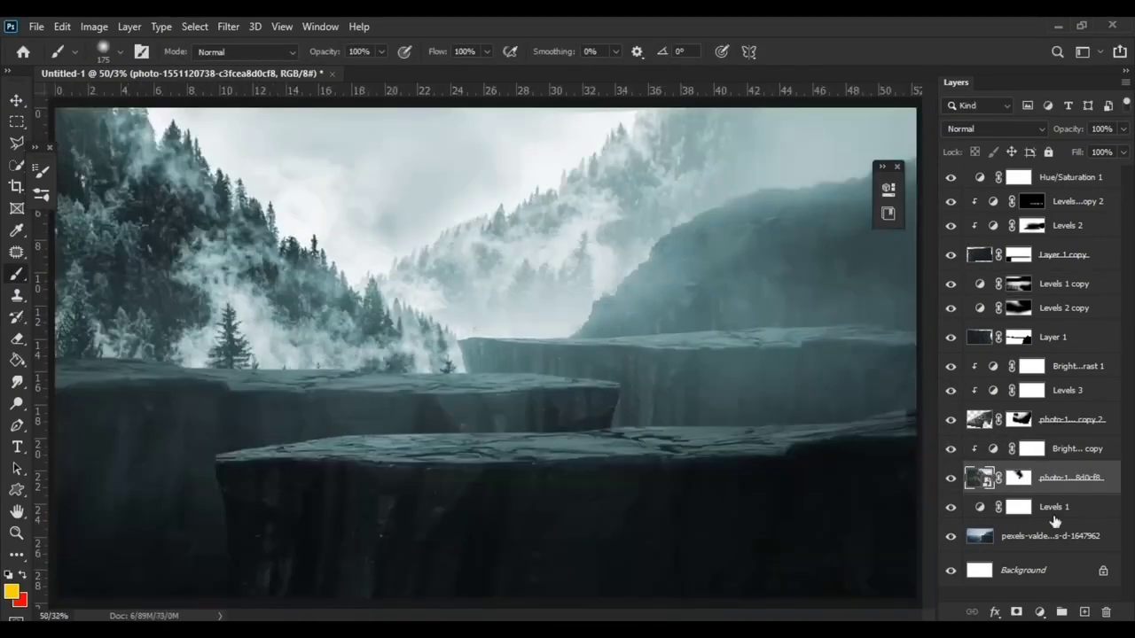
Step: Add a Levels adjustment with output black raised to 50 to lighten the left trees
left_click(1040, 612)
left_click(1020, 385)
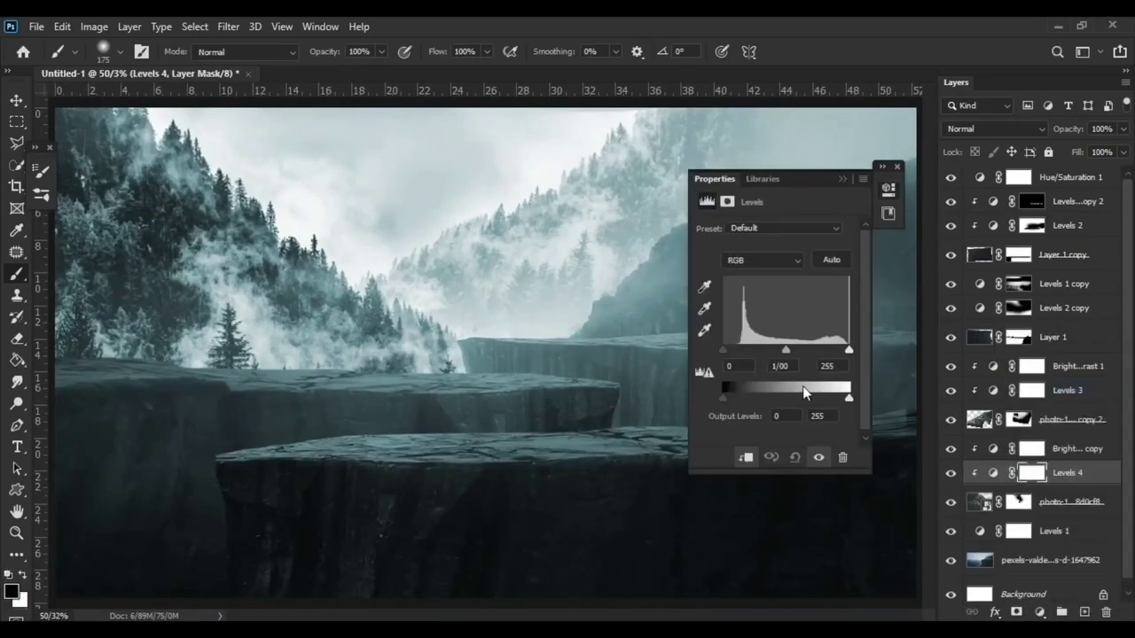
left_click_drag(723, 398, 747, 398)
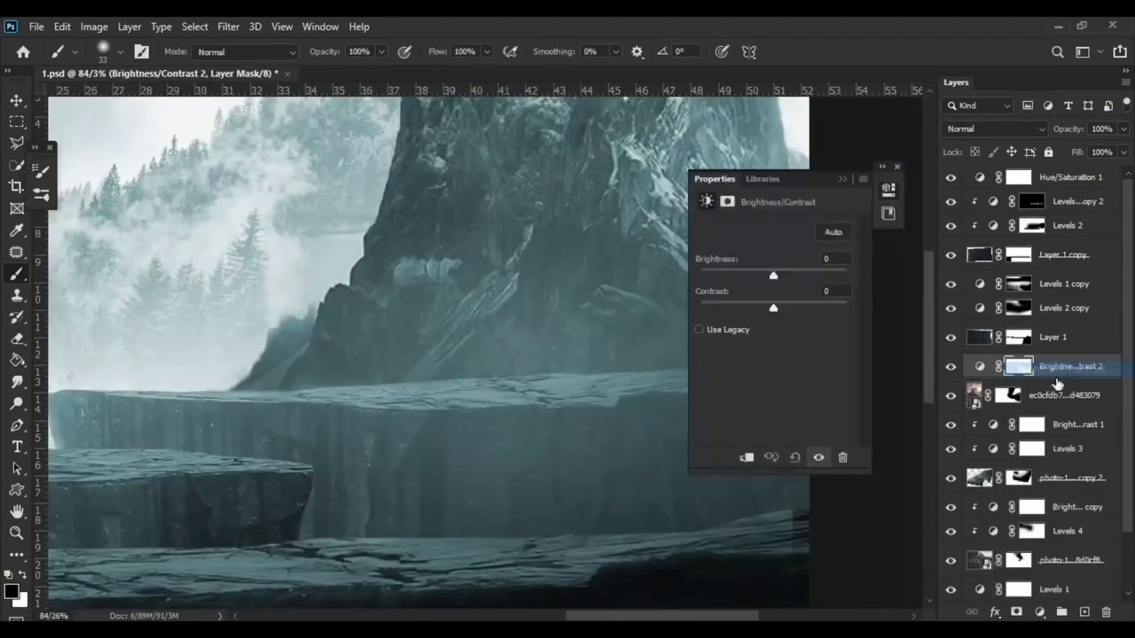
Step: Lower the mountain's Brightness/Contrast brightness to -150
left_click_drag(773, 275, 727, 276)
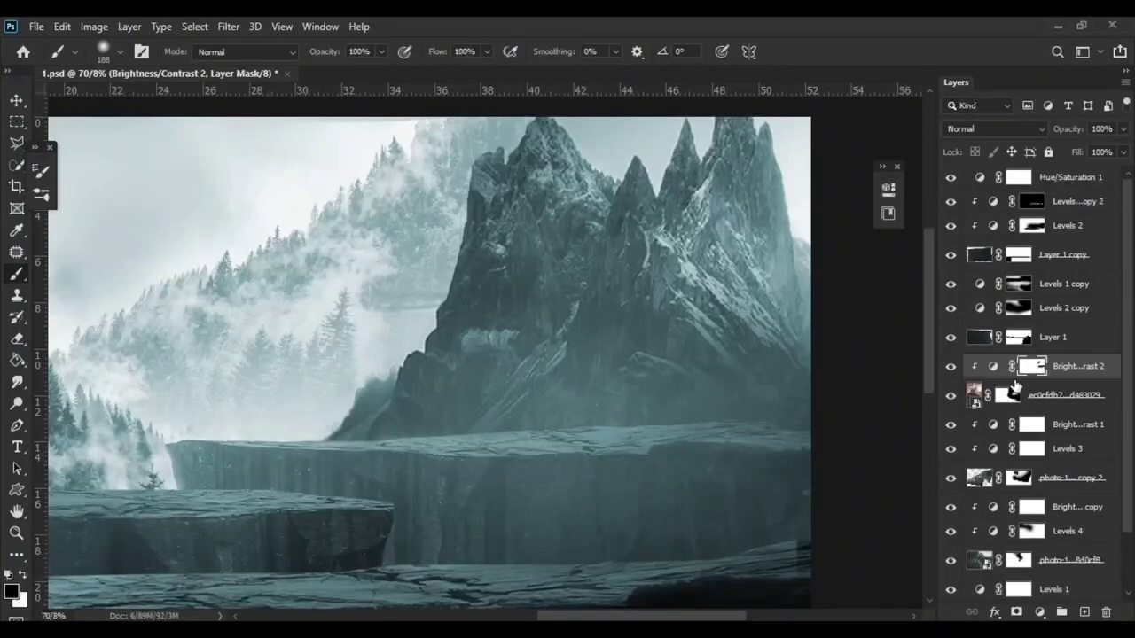
left_click(993, 366)
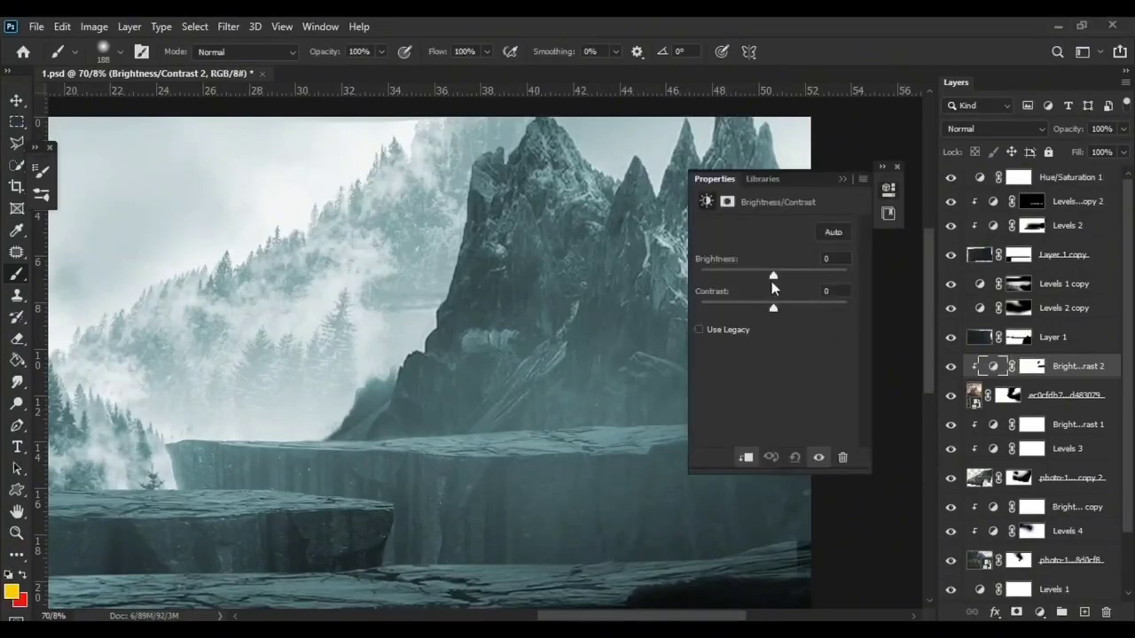
left_click_drag(773, 275, 701, 277)
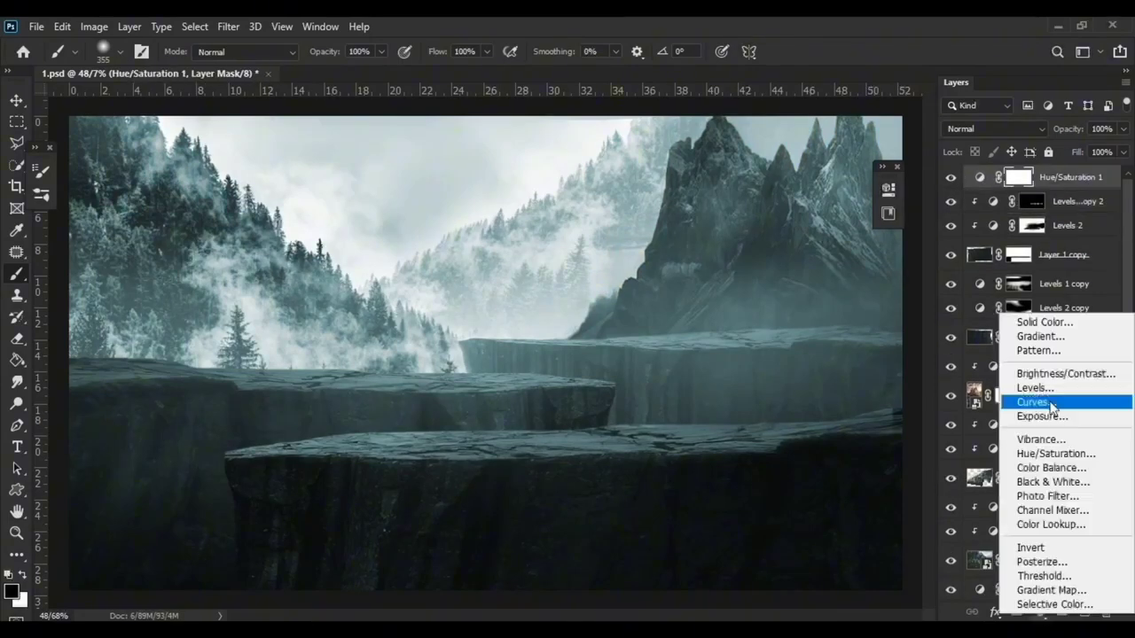
Step: Colorize Hue/Saturation to teal Hue 174, set Soft Light, and invert its mask
mouse_move(700, 293)
left_mouse_down()
mouse_move(770, 293)
mouse_move(774, 325)
left_mouse_up()
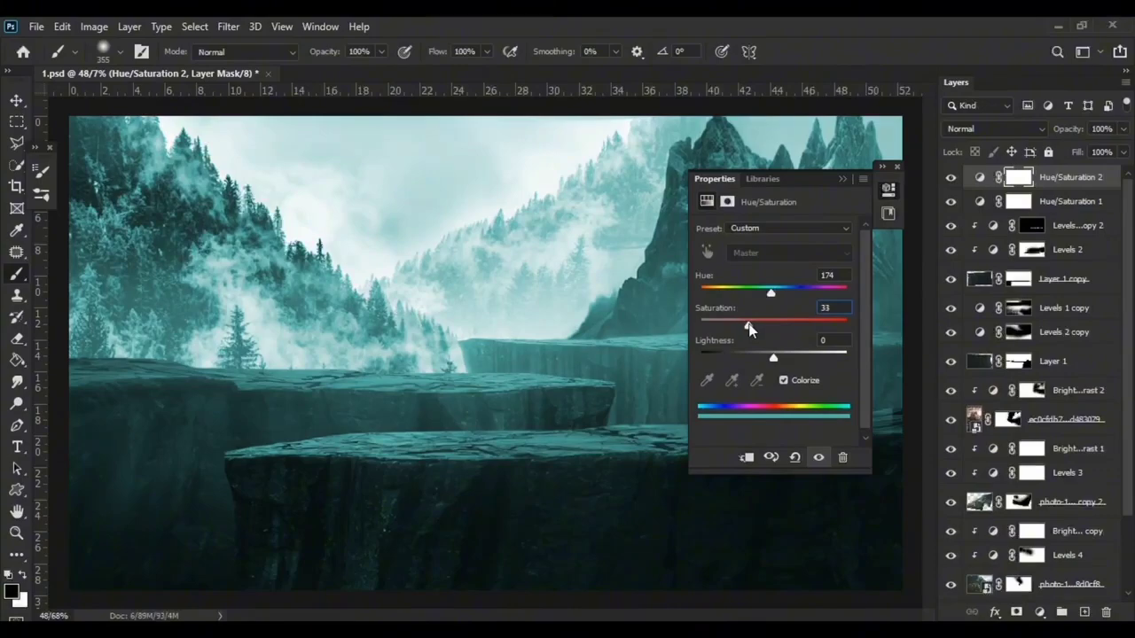
scroll(959, 129, "down", 10)
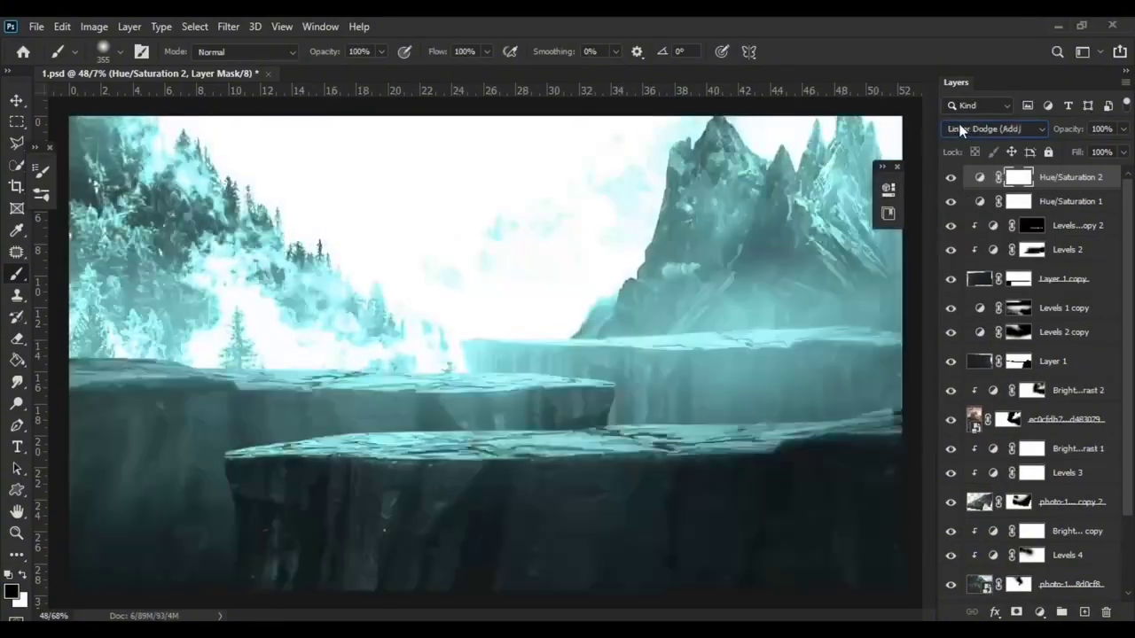
scroll(958, 129, "down", 3)
key("v")
scroll(723, 352, "down", 1)
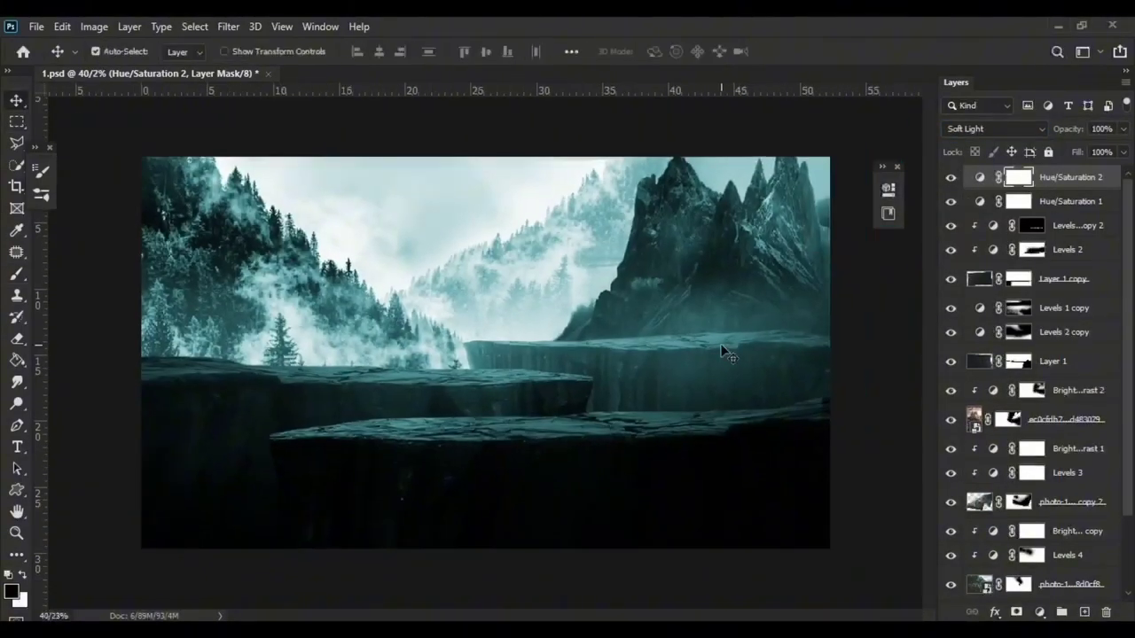
key("ctrl+i")
Step: With a much larger brush, paint the teal tint in along the cliff edge and rock ledge
scroll(303, 202, "up", 1)
key("bracketright")
key("bracketright")
key("bracketright")
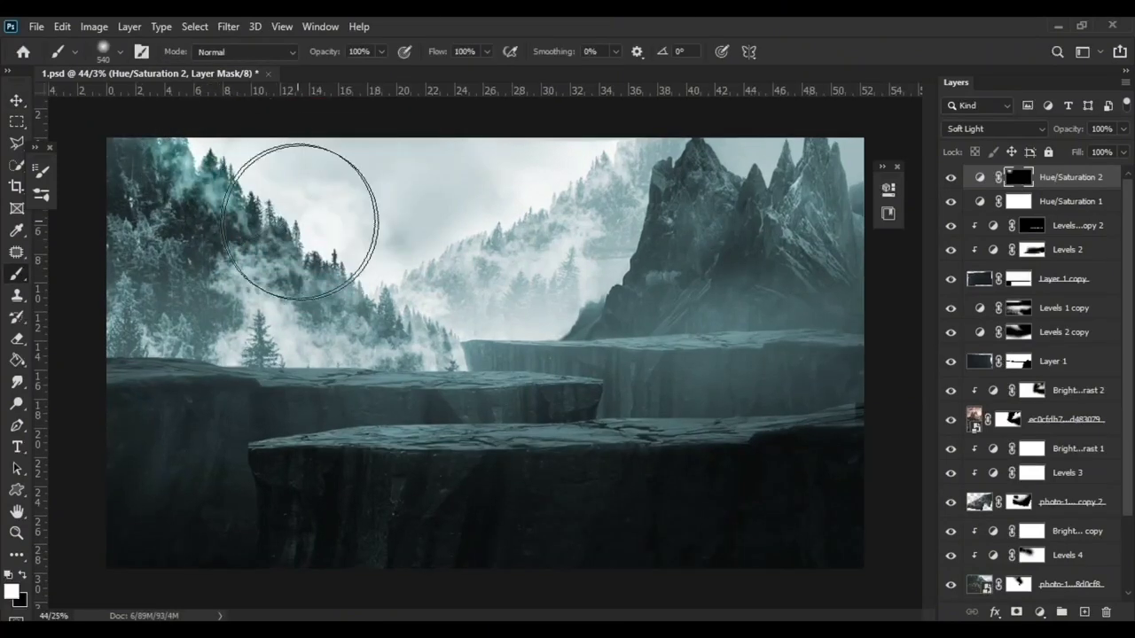
scroll(416, 162, "down", 1)
scroll(329, 223, "down", 1)
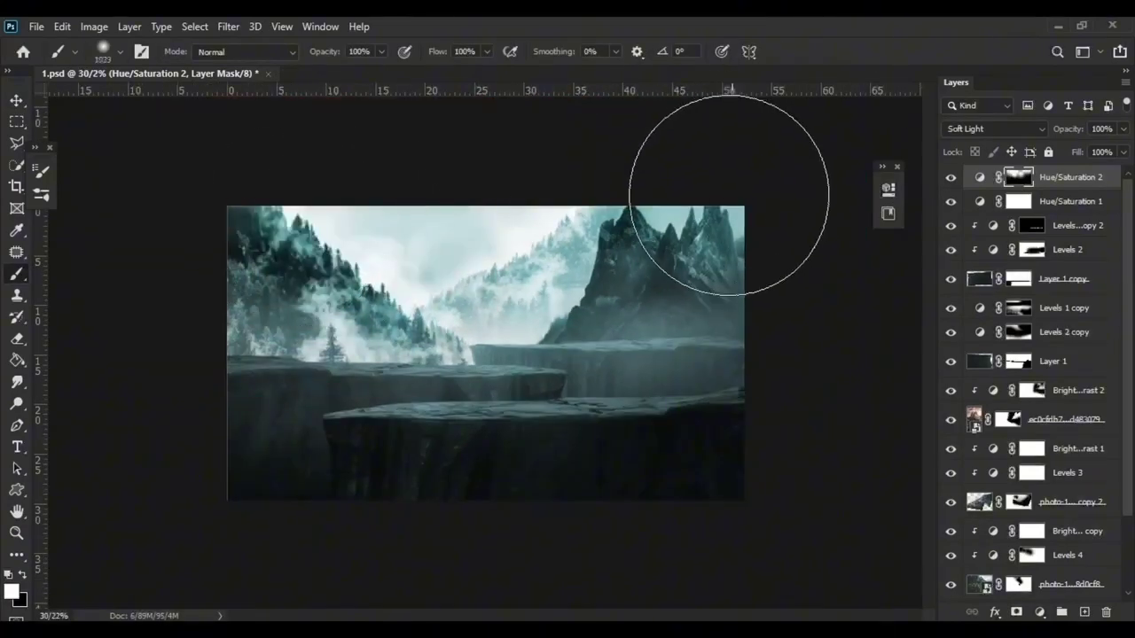
scroll(705, 270, "up", 3)
scroll(532, 304, "down", 2)
scroll(368, 272, "up", 3)
scroll(418, 228, "up", 2)
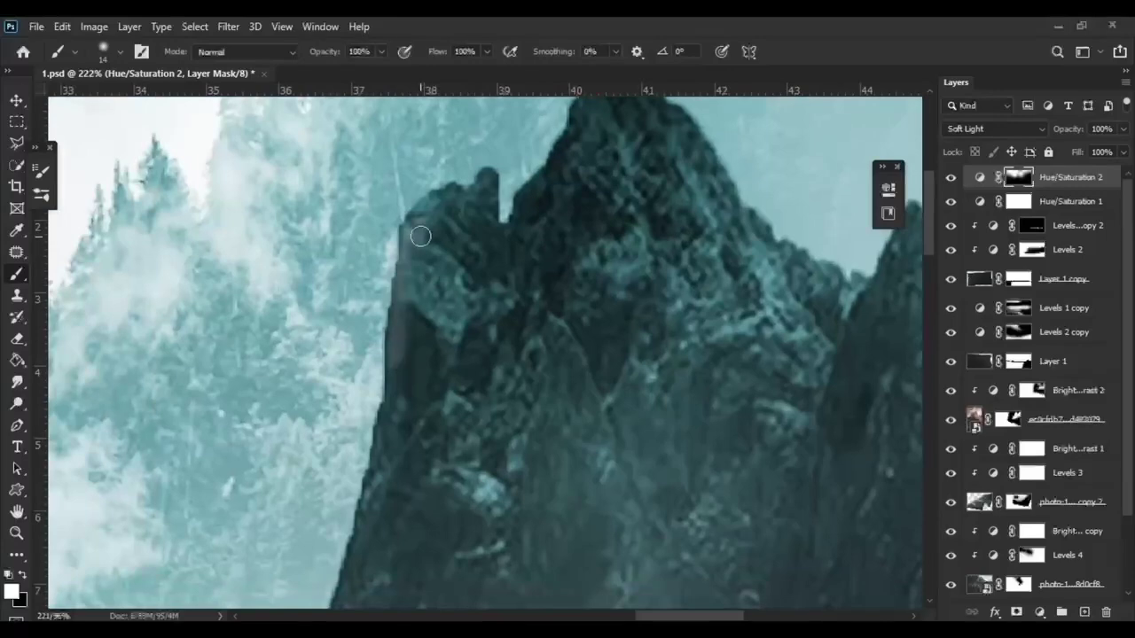
left_click_drag(416, 359, 503, 283)
left_click_drag(300, 497, 479, 354)
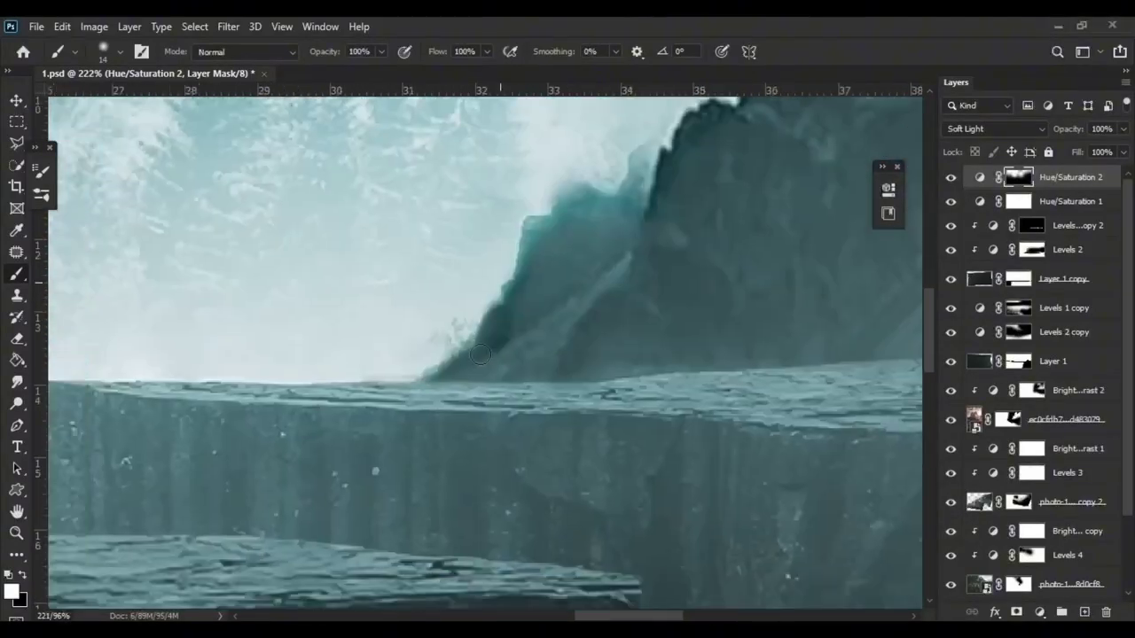
scroll(526, 354, "down", 2)
Step: Enlarge the brush further and paint the tint across the wider mountain and forest areas
key("bracketright")
key("bracketright")
key("bracketright")
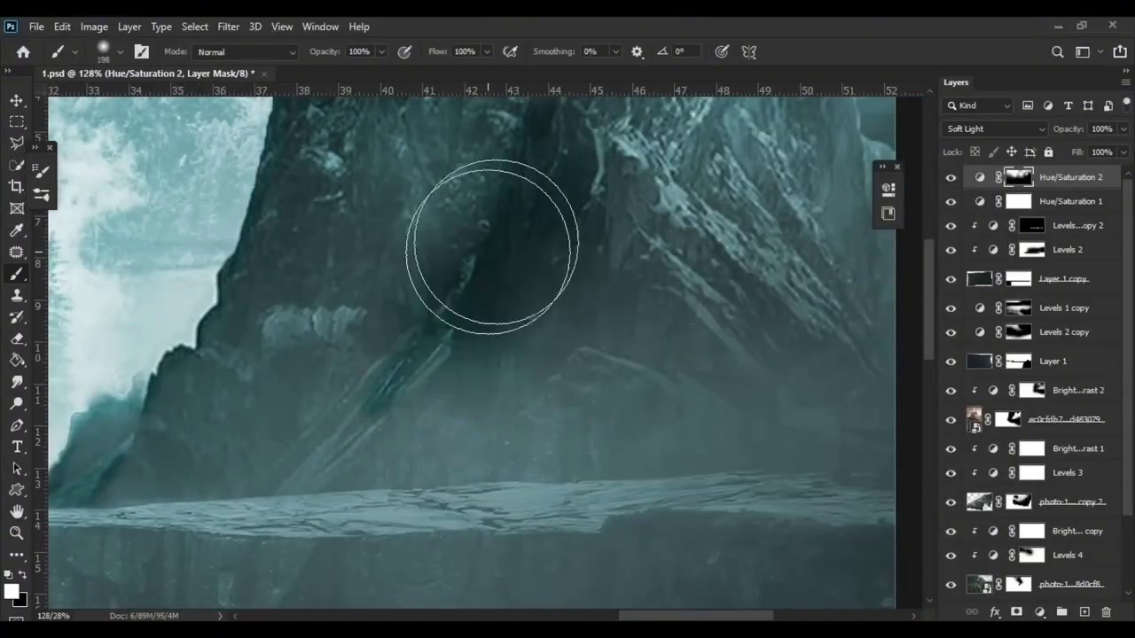
scroll(549, 256, "up", 2)
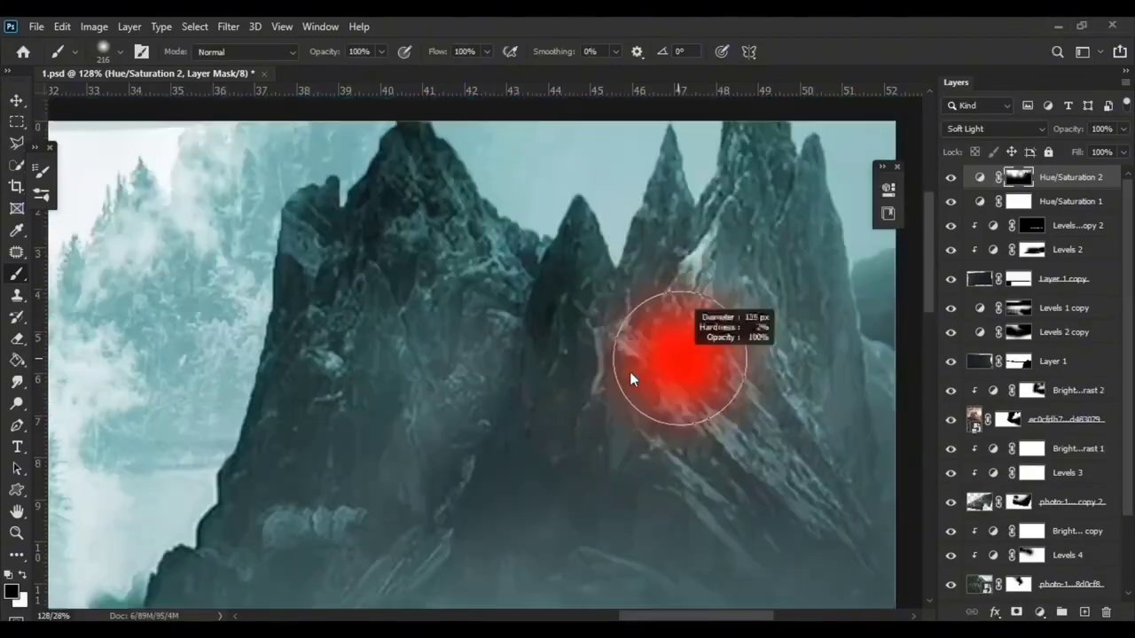
scroll(652, 200, "up", 2)
scroll(664, 278, "down", 2)
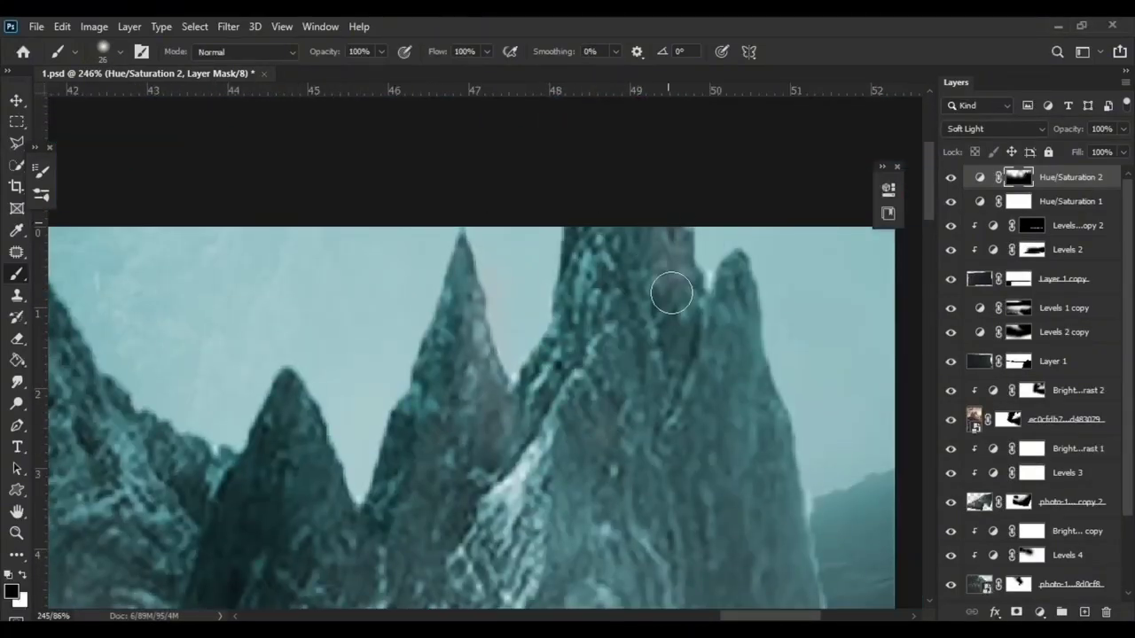
scroll(671, 292, "down", 1)
scroll(690, 239, "up", 1)
scroll(701, 266, "up", 3)
key("bracketright")
key("bracketright")
key("bracketright")
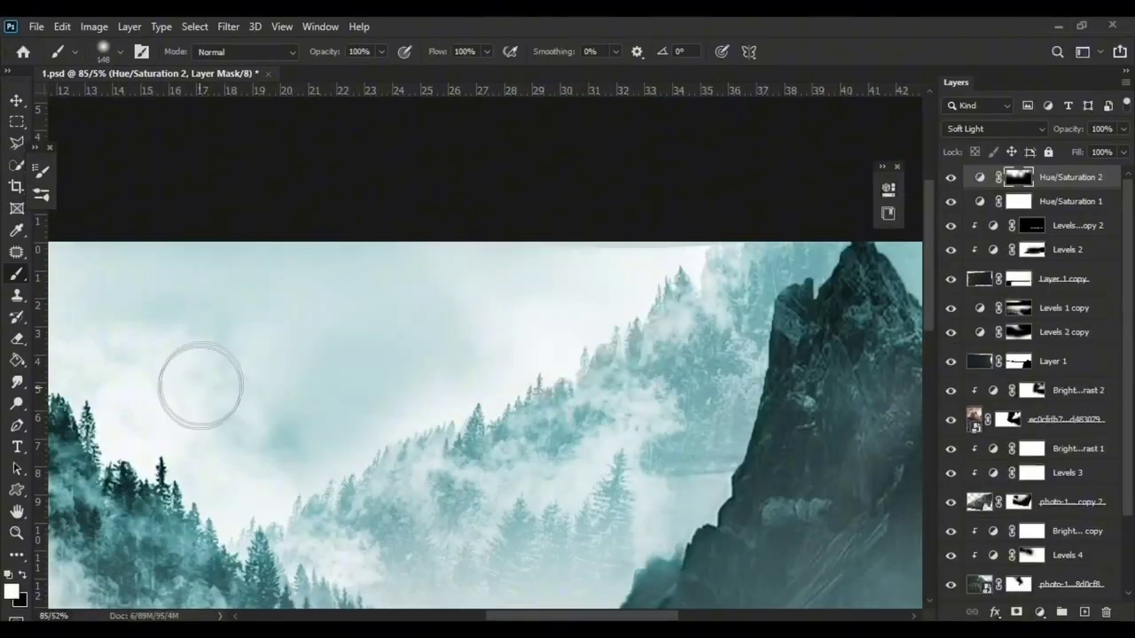
scroll(506, 221, "down", 1)
scroll(507, 221, "down", 2)
left_click(1039, 612)
Step: Add a Levels 5 adjustment with lowered output white, raised input black and midtones 1.50
left_click(1046, 385)
left_click_drag(849, 398, 779, 400)
mouse_move(725, 351)
left_mouse_down()
mouse_move(741, 350)
mouse_move(724, 351)
left_mouse_up()
left_click_drag(795, 350, 767, 350)
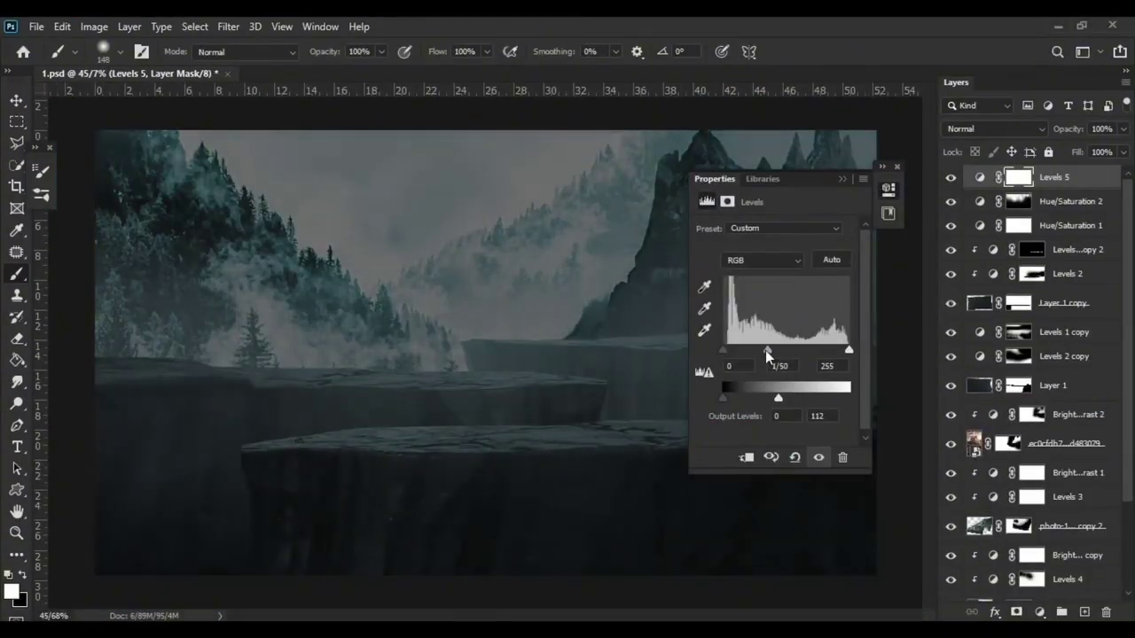
Step: Mask Levels 5 off the sky, move it below Hue/Saturation 1, and toggle Hue/Saturation 2 to compare
left_click(842, 178)
scroll(715, 256, "down", 2)
key("bracketright")
key("bracketright")
key("bracketright")
left_click_drag(654, 189, 274, 228)
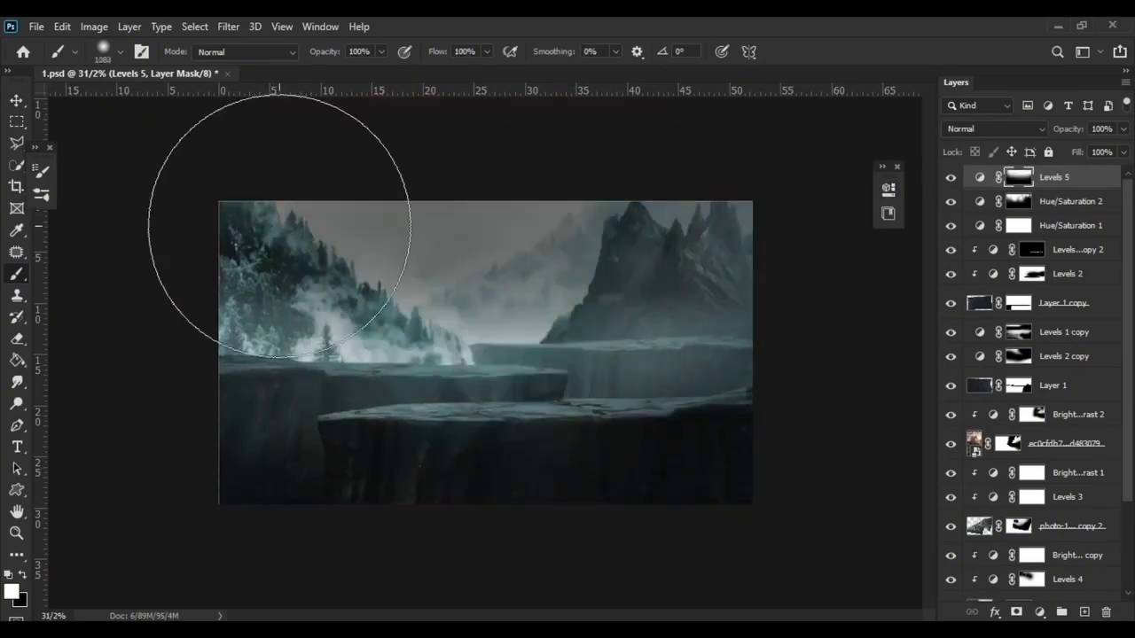
left_click_drag(1054, 176, 1055, 238)
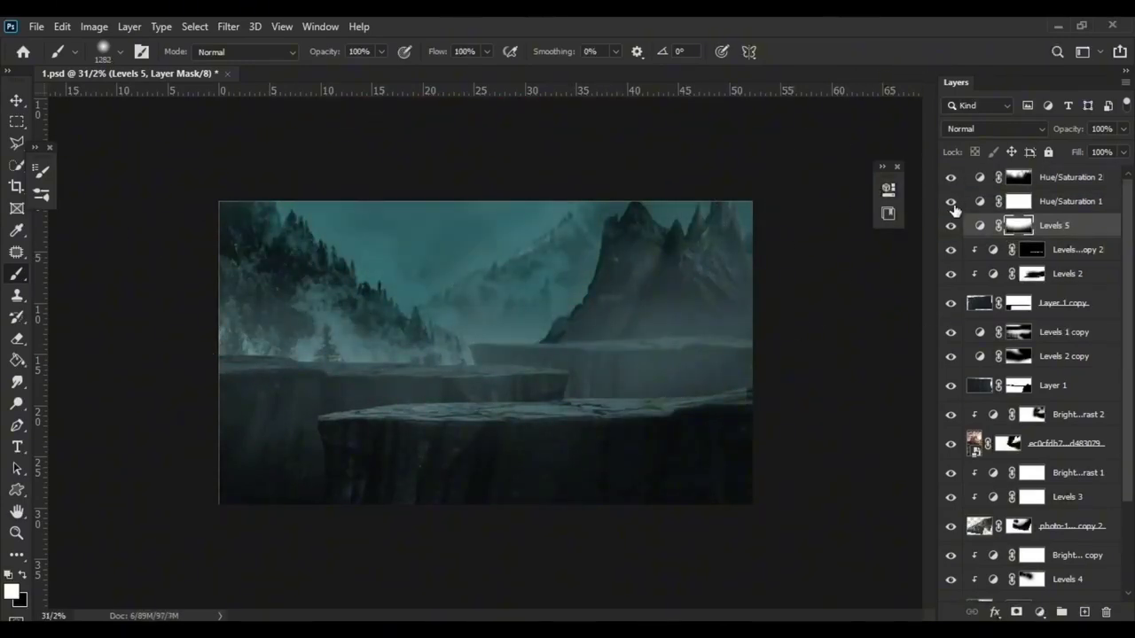
left_click(952, 177)
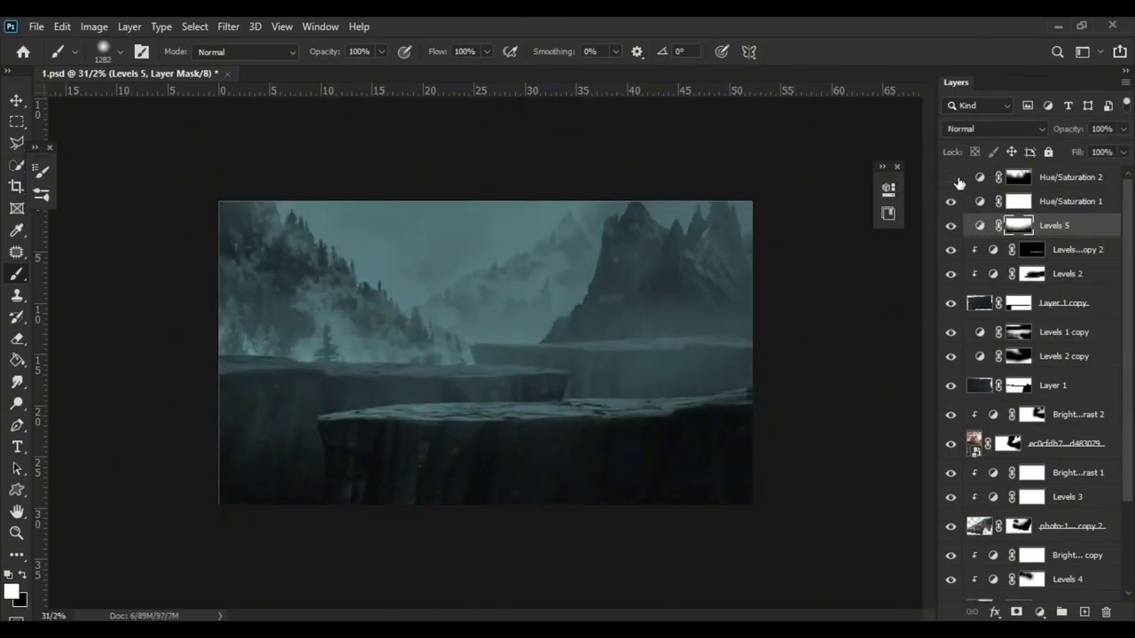
left_click(952, 178)
left_click(952, 178)
Step: Return Levels 5 above Hue/Saturation 1, mask more sky, compare, then delete it
left_click_drag(1055, 225, 1054, 196)
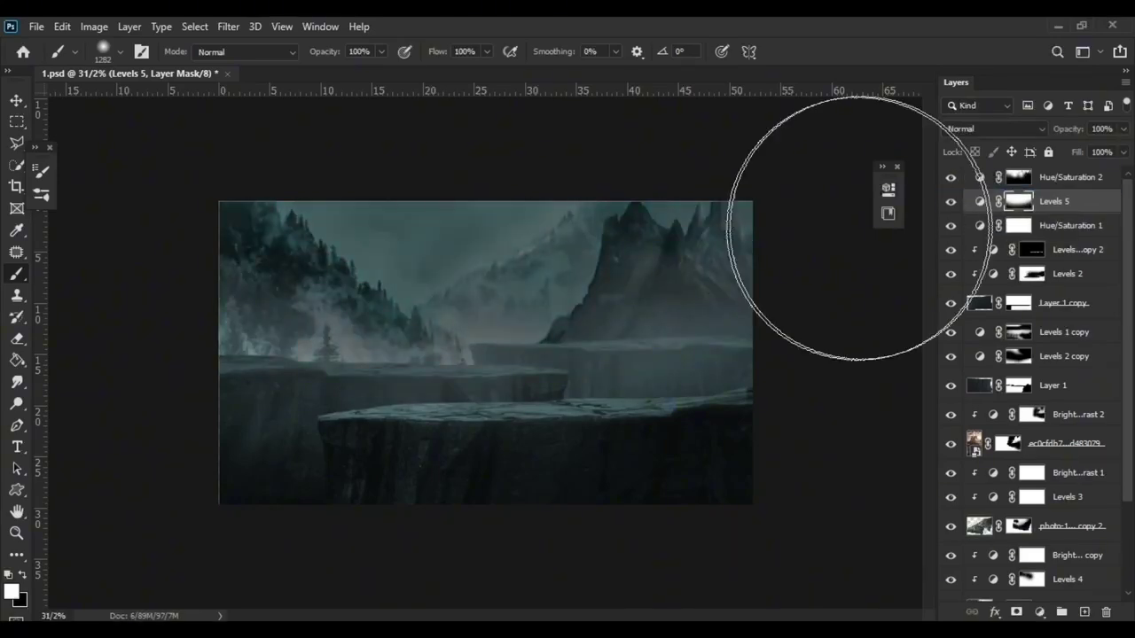
scroll(696, 258, "up", 2)
key("x")
left_click_drag(697, 258, 305, 367)
scroll(304, 367, "down", 2)
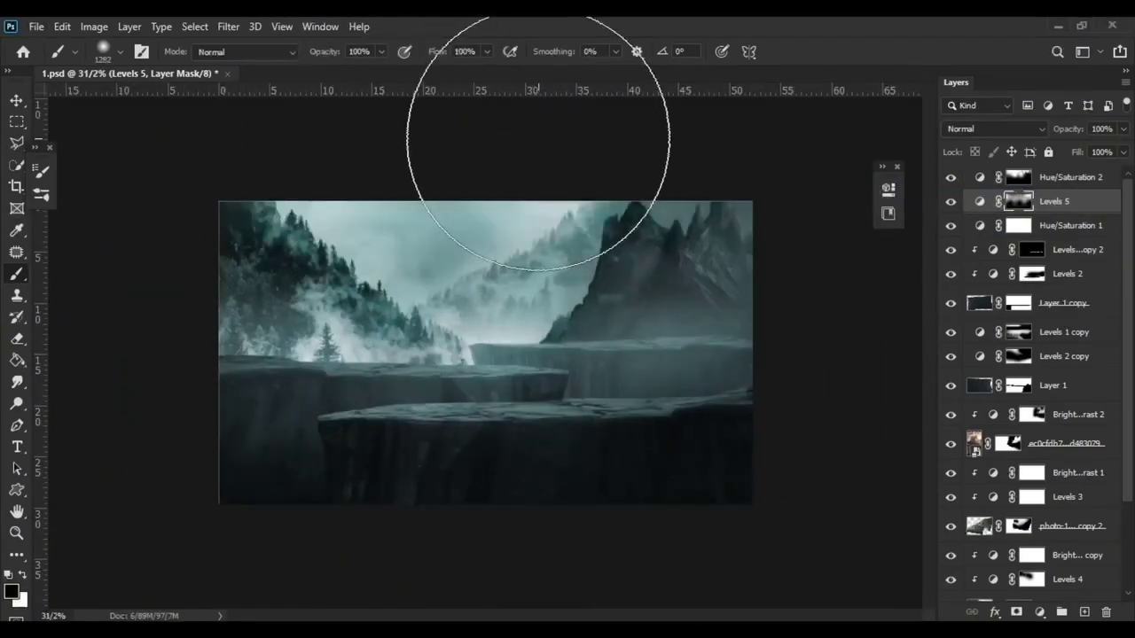
left_click(952, 202)
left_click(952, 203)
left_click(15, 97)
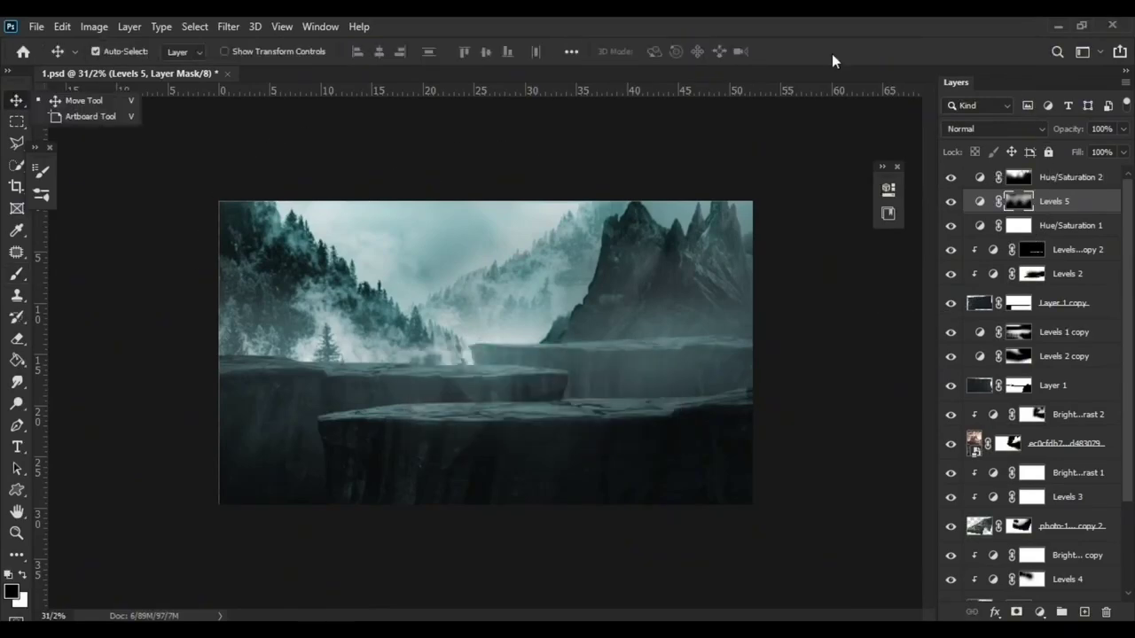
key("Delete")
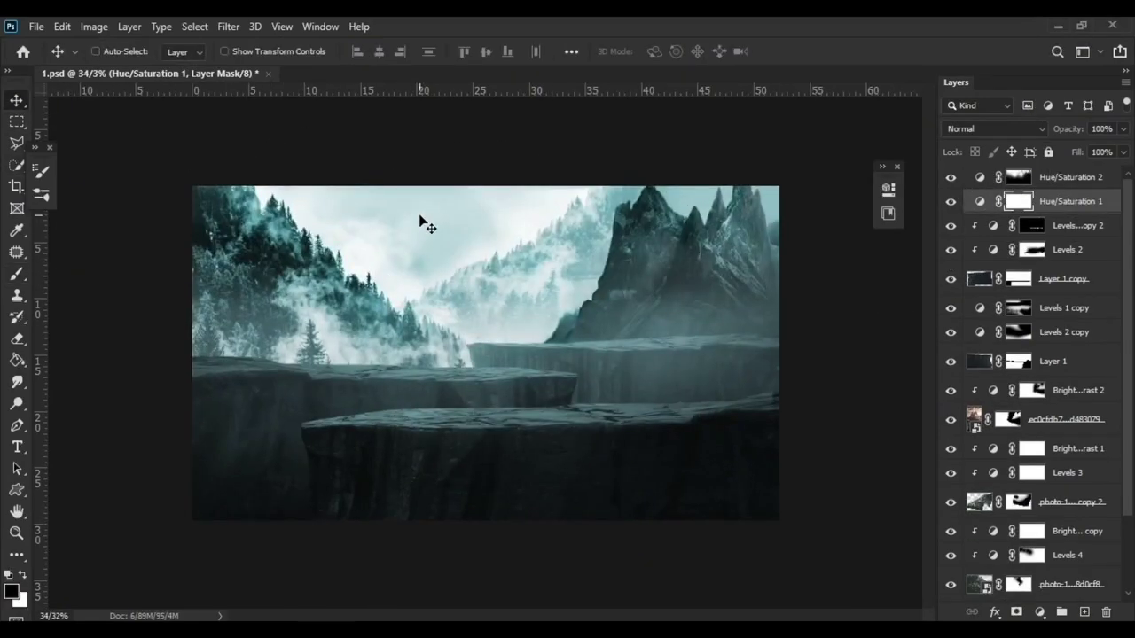
Step: Place the clown photo atop the stack, shift it down, and mask it to the selected clown
key("Return")
left_click_drag(1064, 201, 1040, 177)
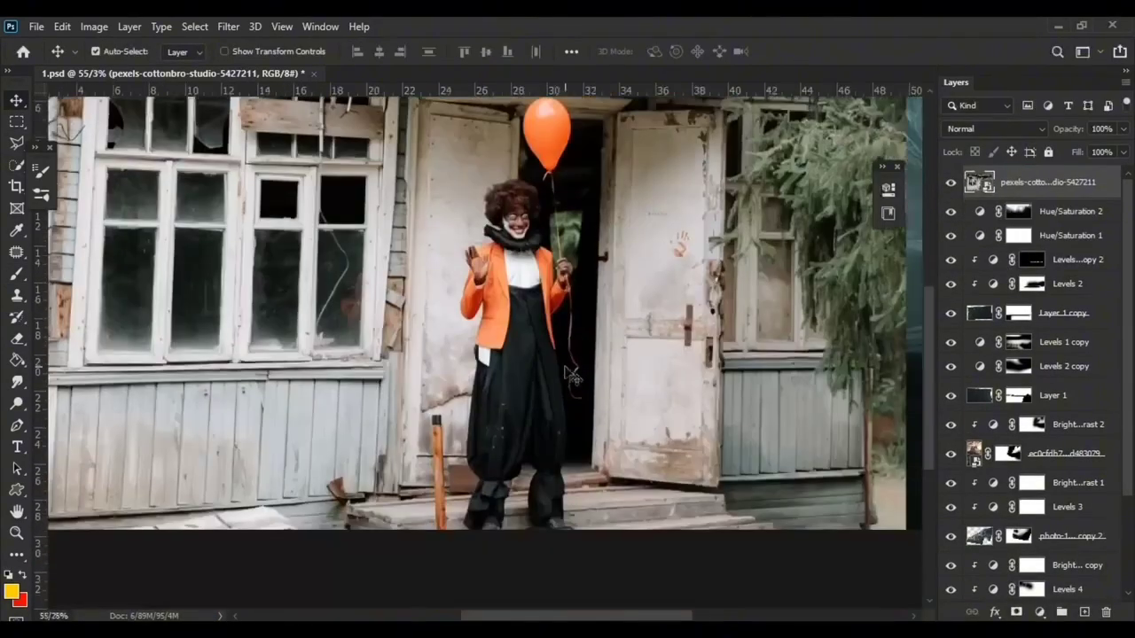
left_click_drag(541, 249, 546, 296)
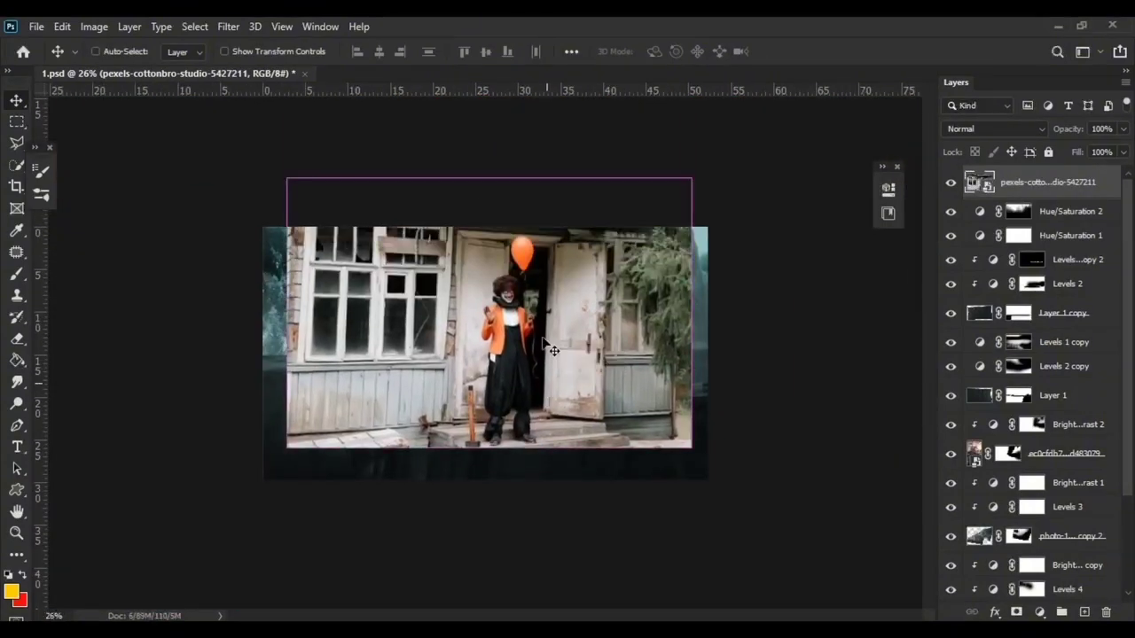
key("ctrl+plus")
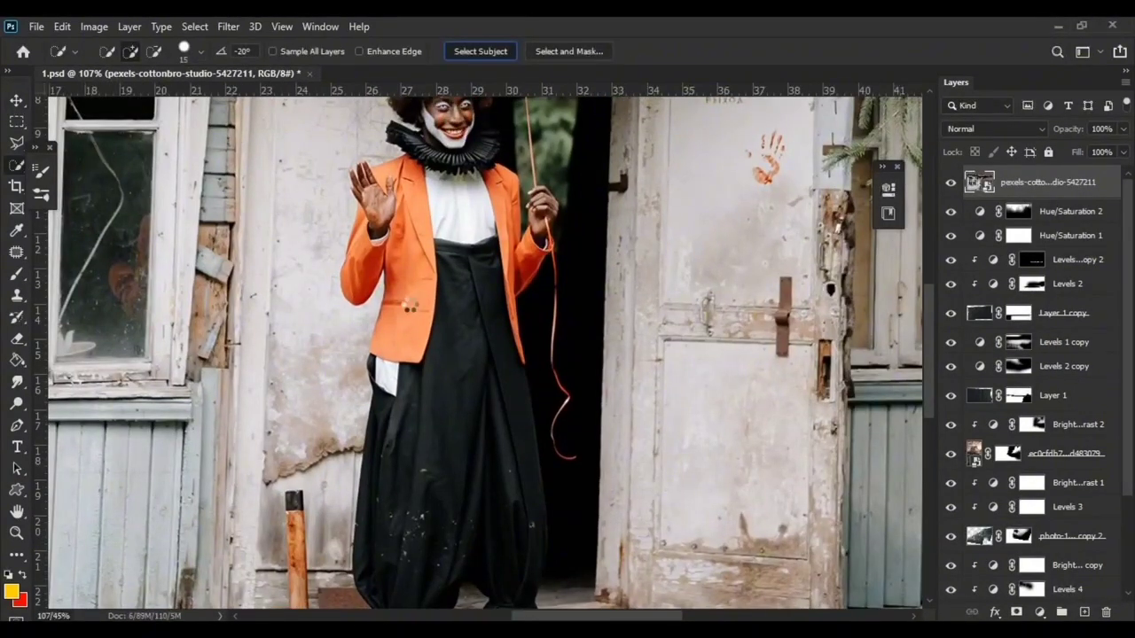
scroll(418, 298, "up", 3)
scroll(479, 355, "up", 2)
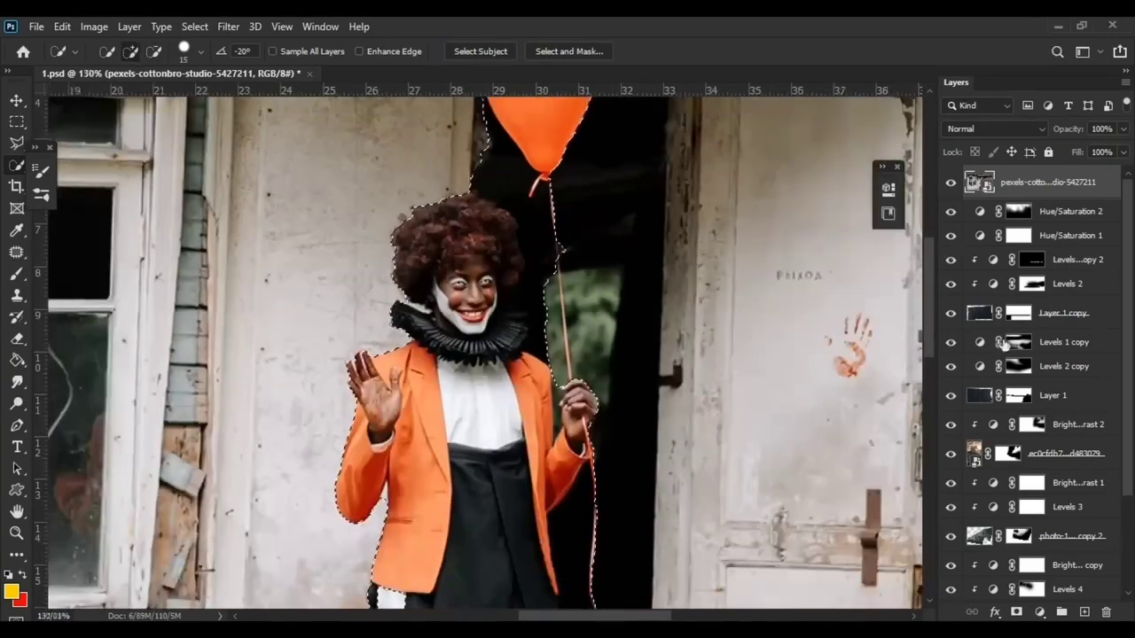
left_click(1017, 612)
scroll(461, 230, "up", 5)
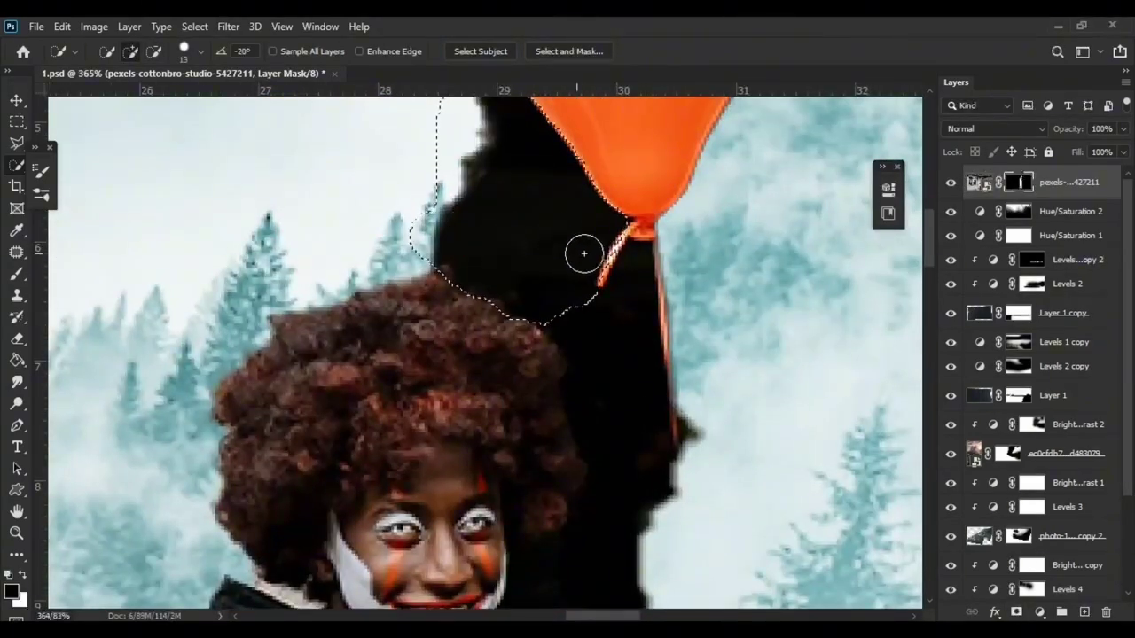
Step: Paint out the dark patch beside the balloon string and hide a selected dark area
key("b")
left_click_drag(583, 254, 497, 222)
scroll(586, 266, "down", 2)
key("w")
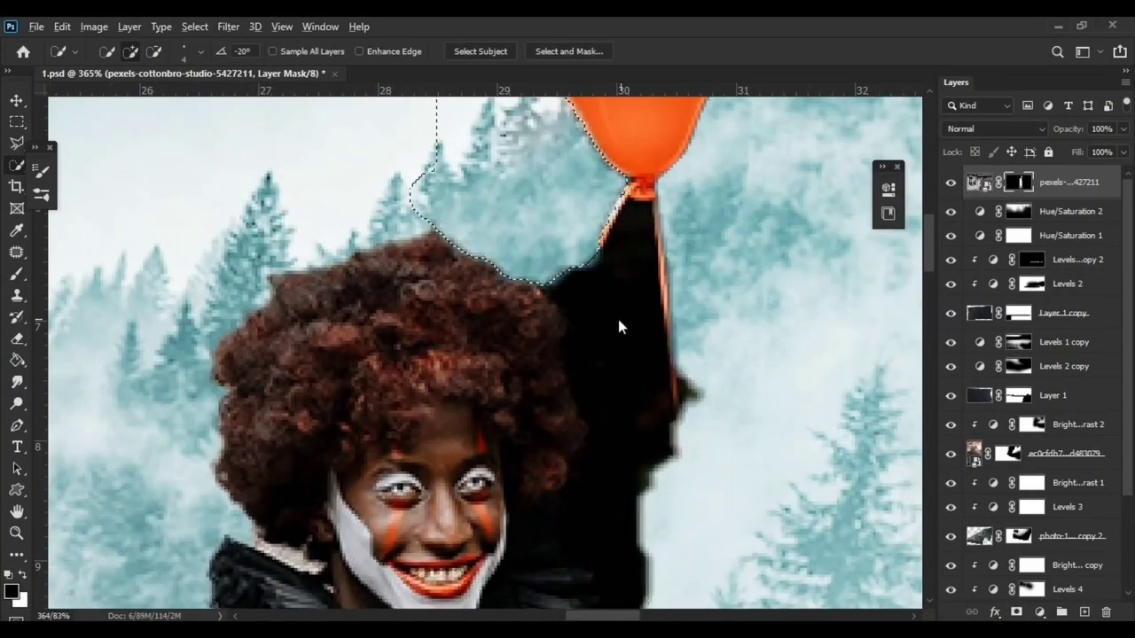
scroll(605, 357, "down", 2)
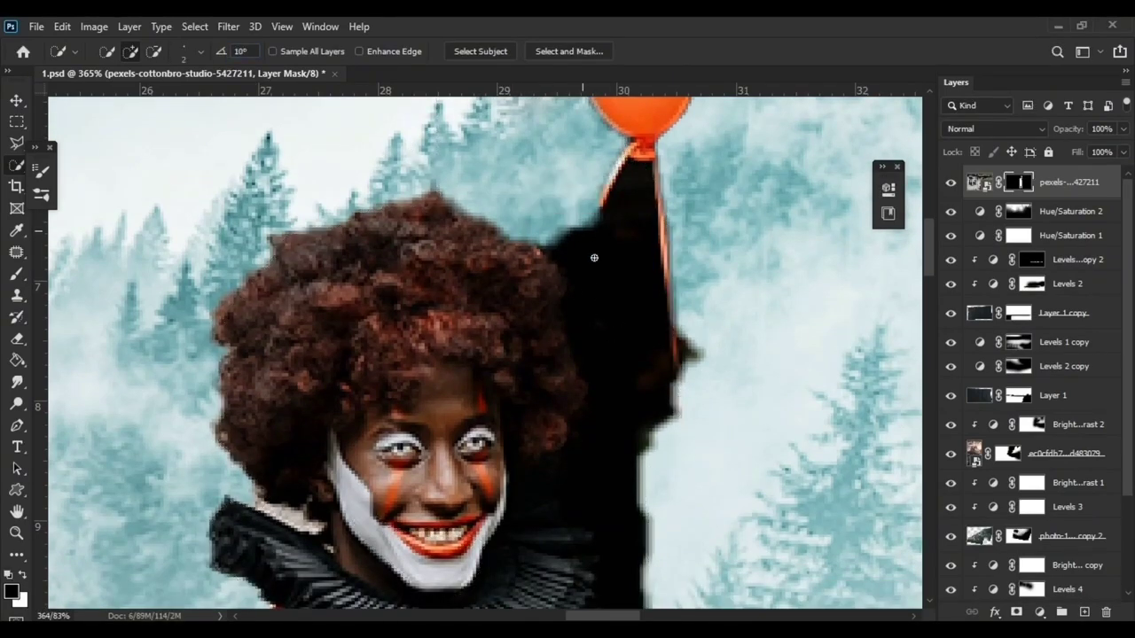
key("ctrl+d")
key("b")
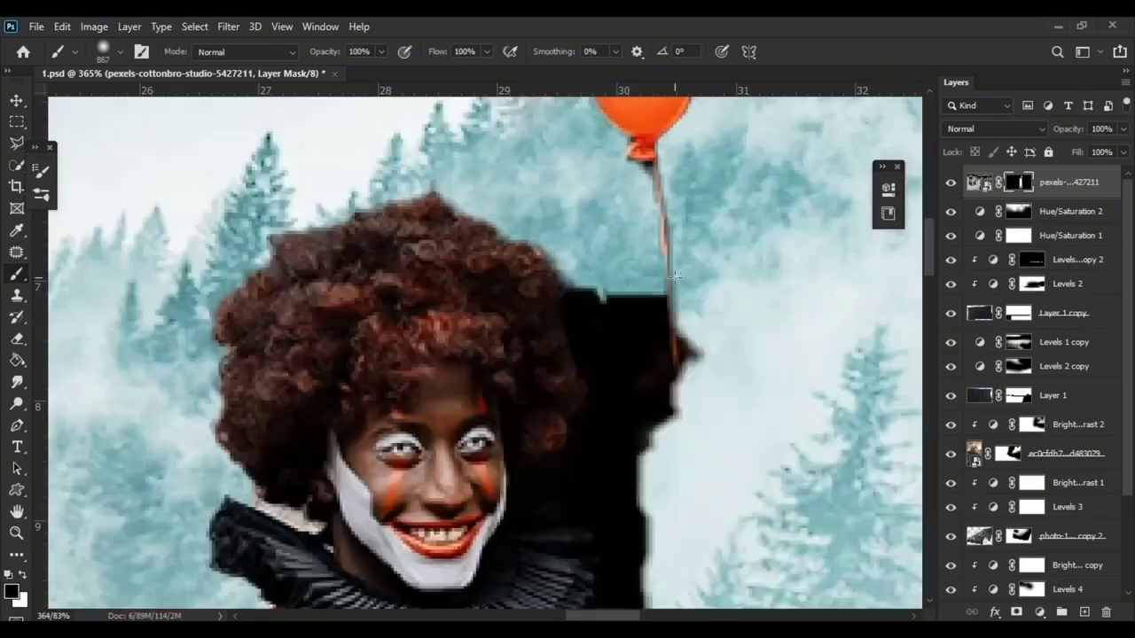
scroll(583, 292, "up", 3)
Step: Paint away the dark strips beside the hair and head and along the collar
left_click_drag(552, 252, 547, 318)
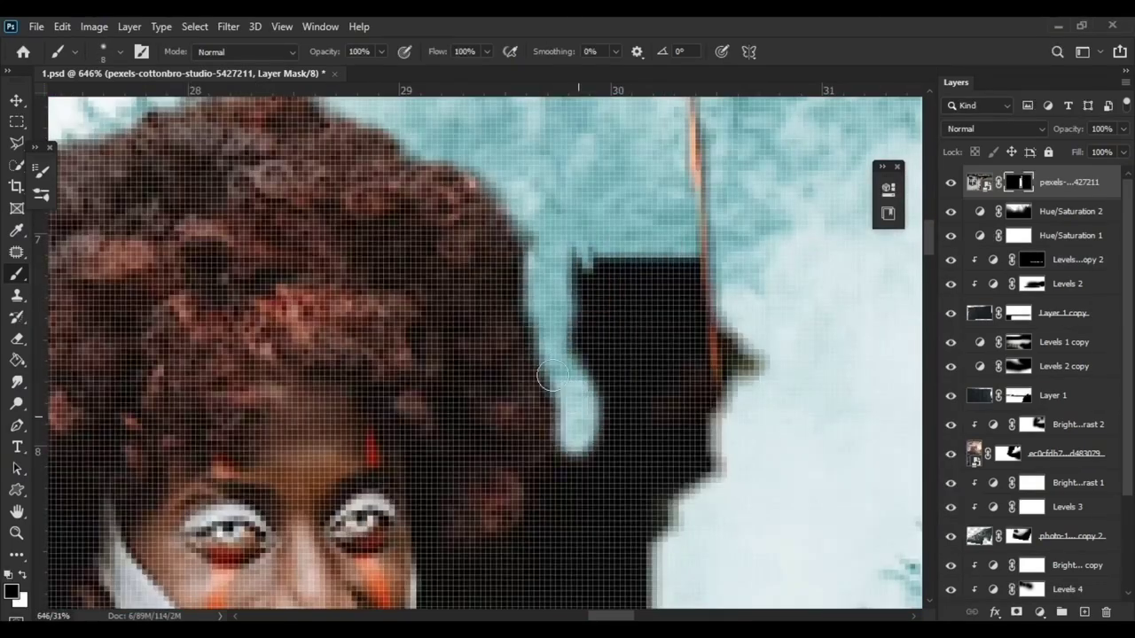
scroll(568, 337, "down", 3)
mouse_move(621, 140)
left_mouse_down()
mouse_move(576, 417)
mouse_move(642, 327)
mouse_move(576, 301)
left_mouse_up()
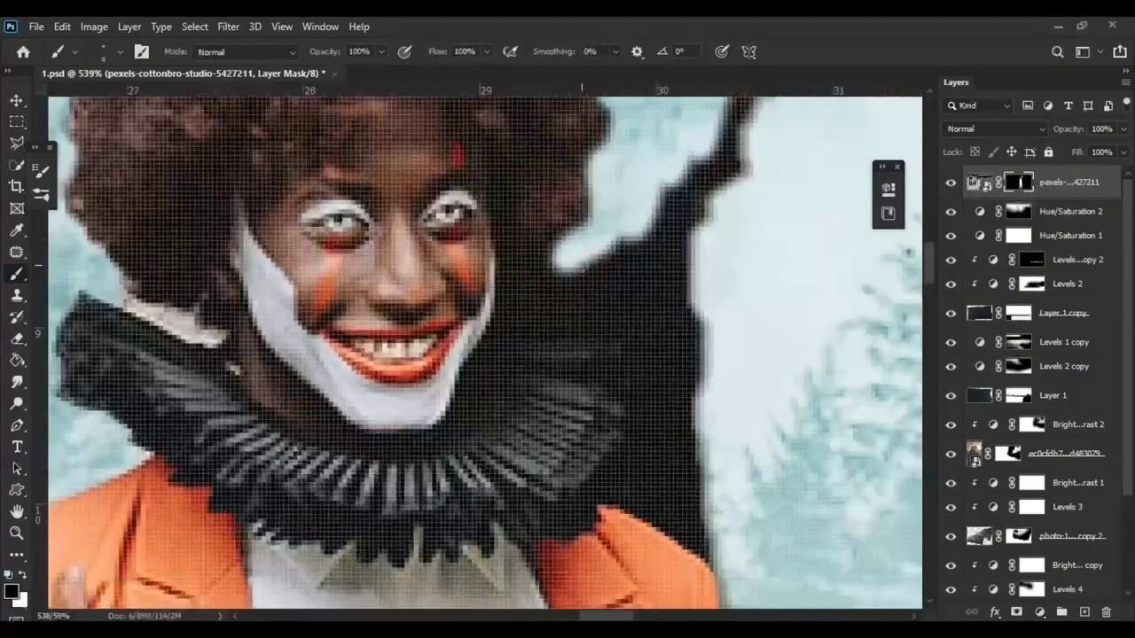
left_click_drag(635, 379, 629, 478)
key("ctrl+0")
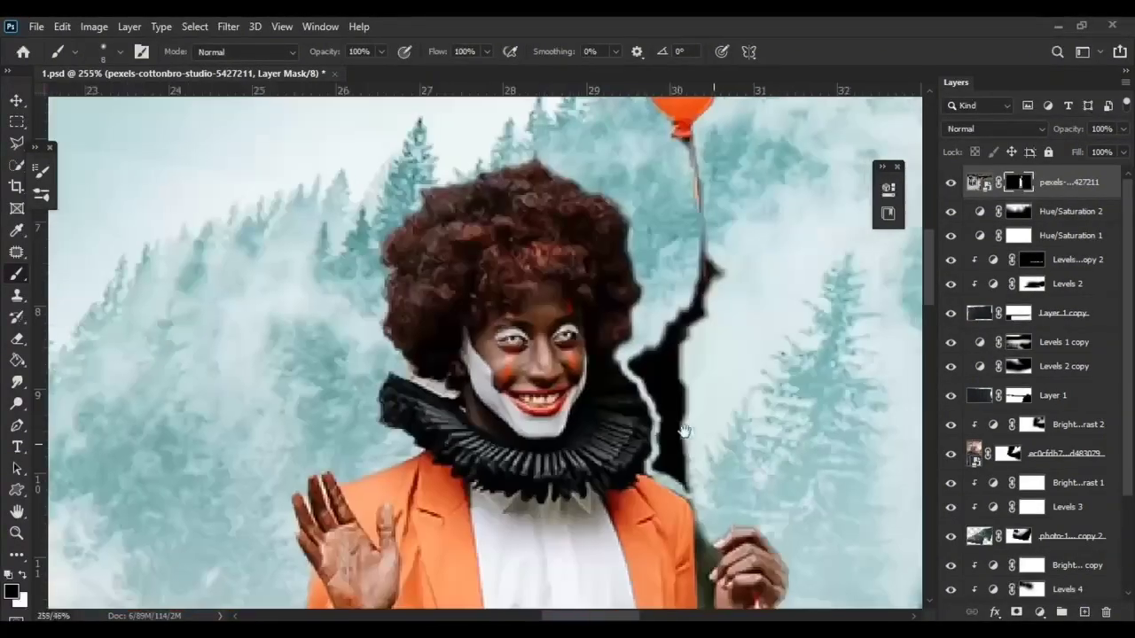
scroll(599, 253, "up", 5)
scroll(573, 395, "up", 3)
right_click(608, 266)
key("Escape")
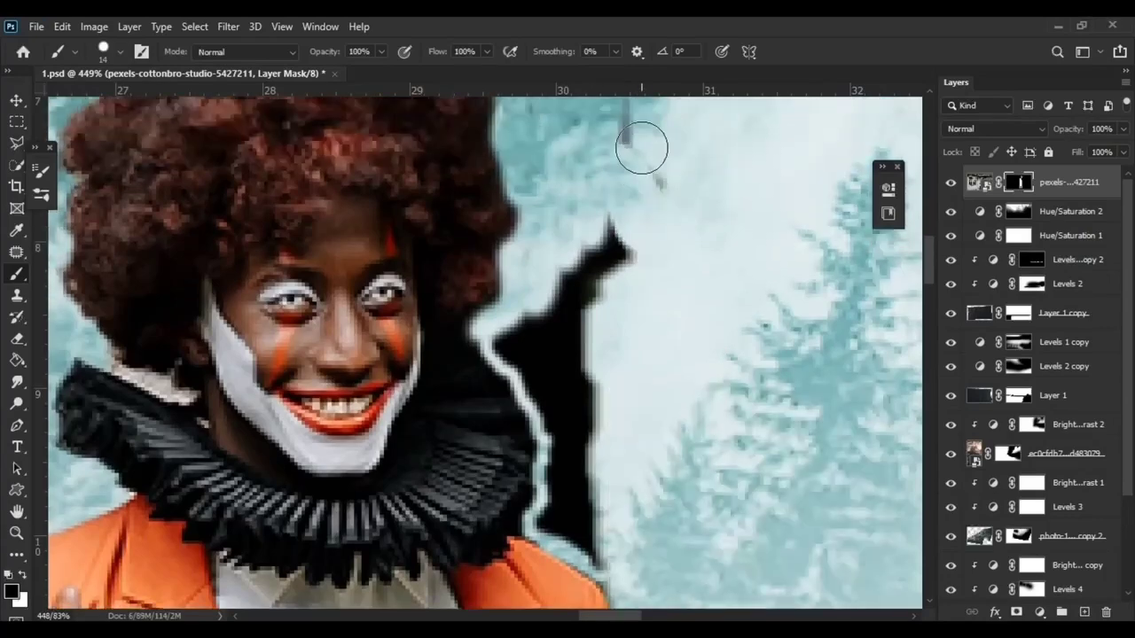
Step: Paint over the black patch beside the collar and the strip between jacket and hand
left_click_drag(521, 321, 569, 331)
scroll(609, 536, "down", 5)
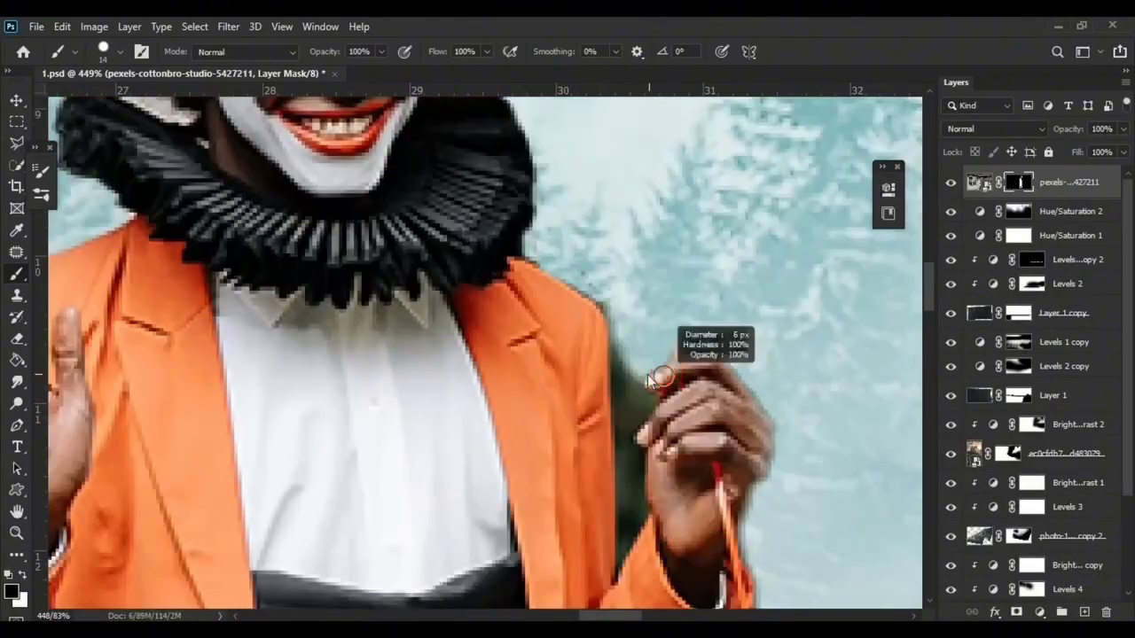
scroll(608, 380, "up", 3)
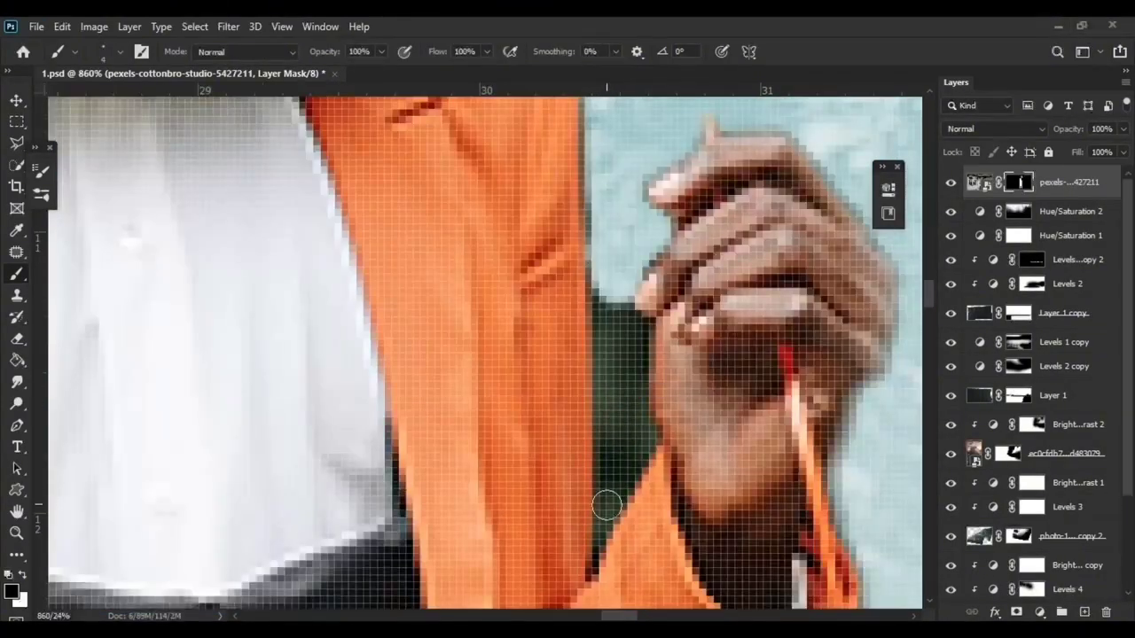
left_click_drag(607, 506, 636, 333)
scroll(528, 487, "down", 3)
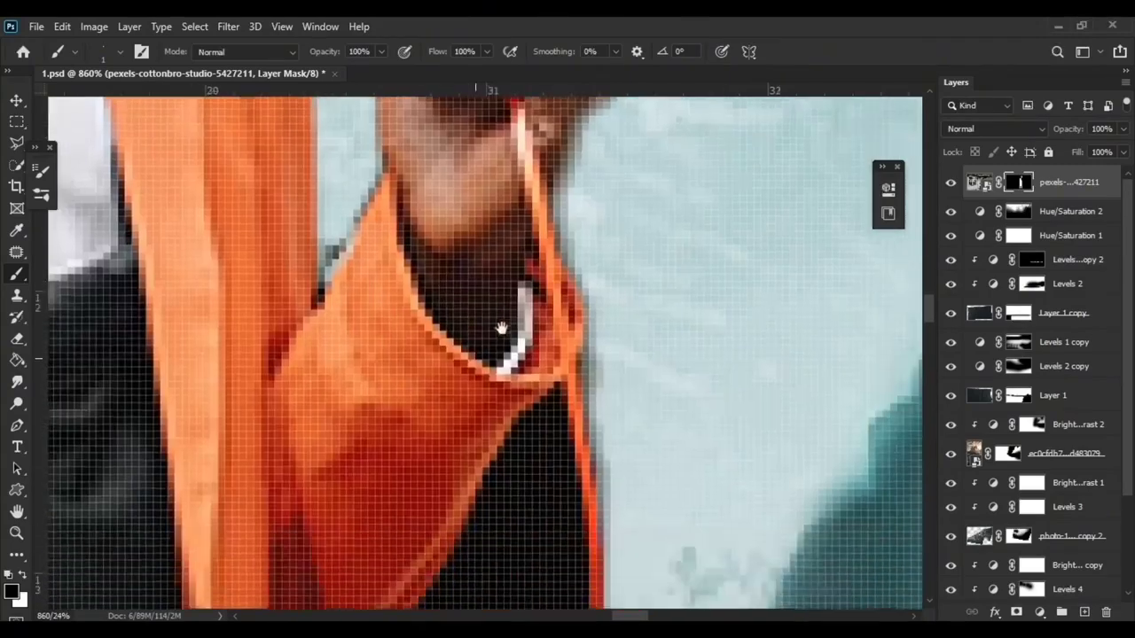
scroll(527, 488, "down", 5)
Step: Paint away the dark strip beside the clown's trousers on the mask
key("w")
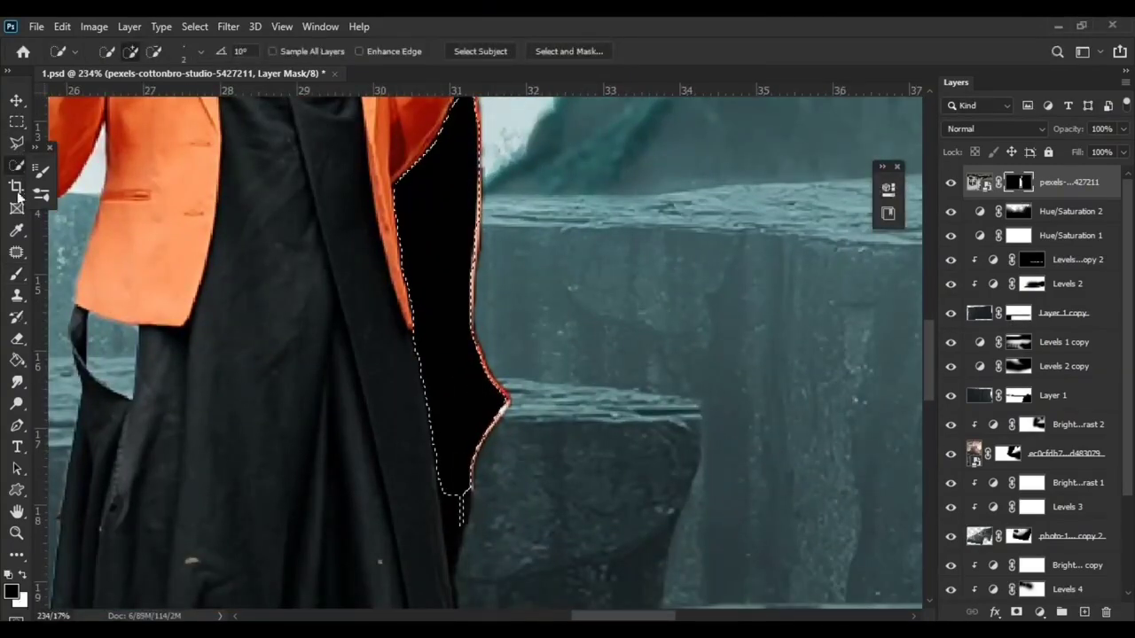
key("b")
left_click_drag(443, 142, 416, 405)
scroll(418, 314, "up", 3)
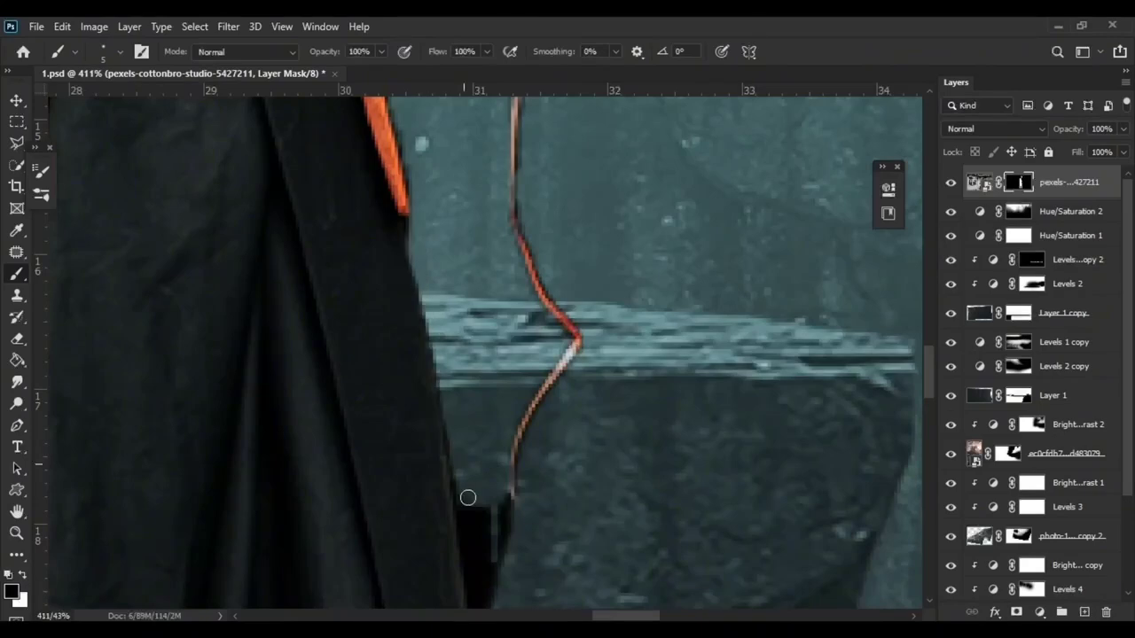
scroll(468, 461, "down", 3)
scroll(483, 408, "down", 1)
scroll(515, 461, "up", 8)
scroll(528, 355, "up", 2)
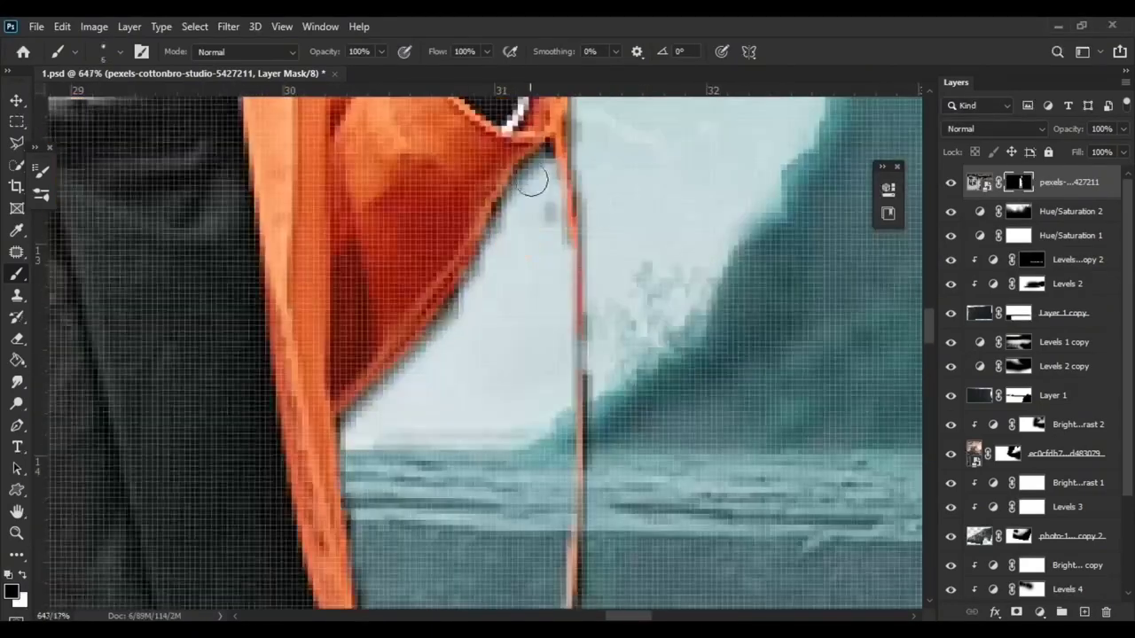
scroll(519, 381, "down", 3)
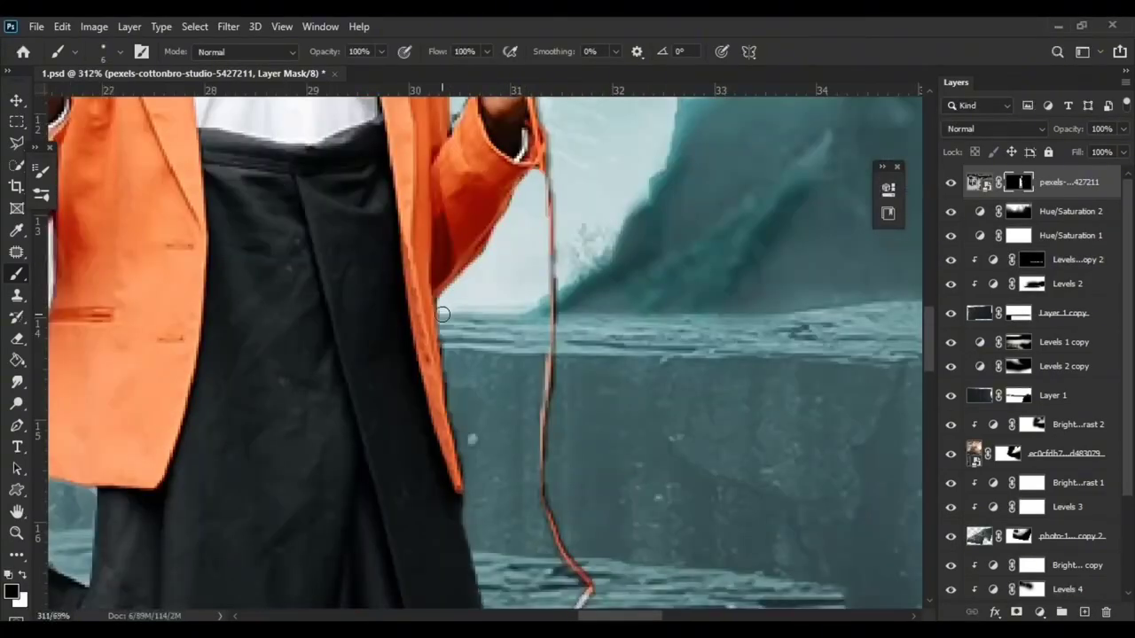
scroll(452, 402, "down", 2)
scroll(502, 500, "up", 3)
scroll(462, 413, "down", 3)
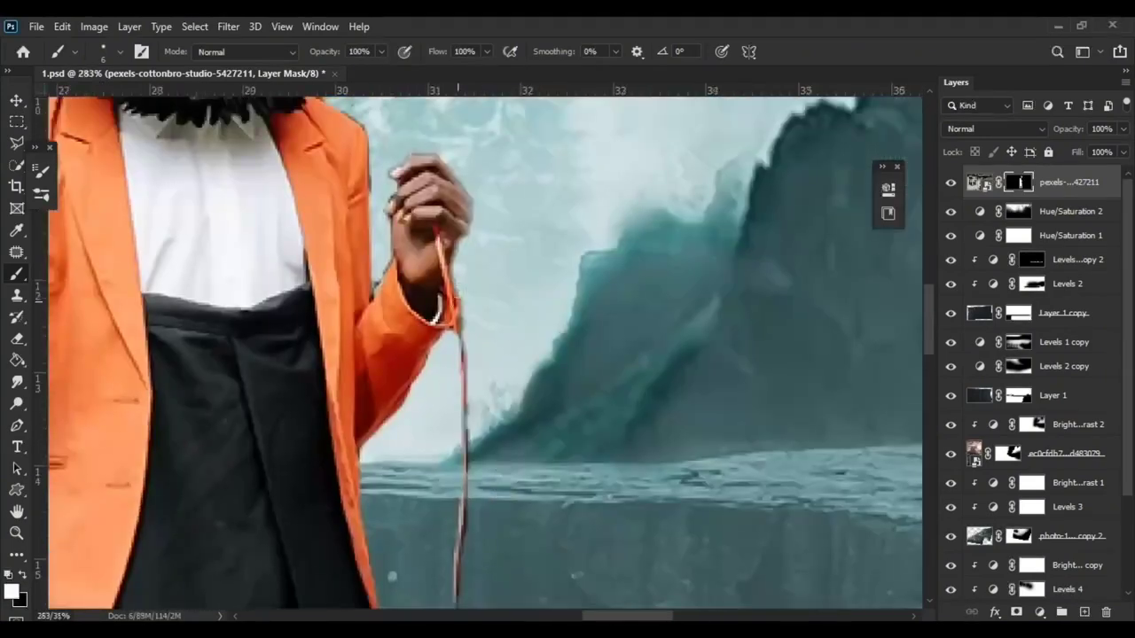
scroll(417, 444, "up", 3)
Step: Restore the hidden middle of the balloon string on the clown mask
left_click(392, 334, "shift")
scroll(392, 335, "up", 3)
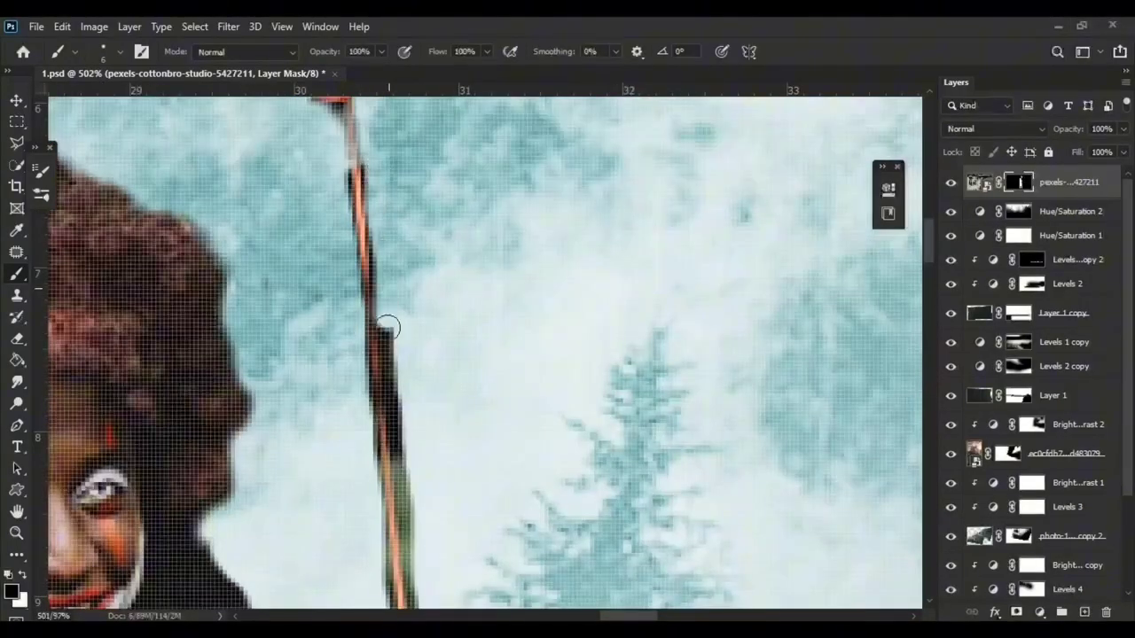
scroll(399, 385, "down", 2)
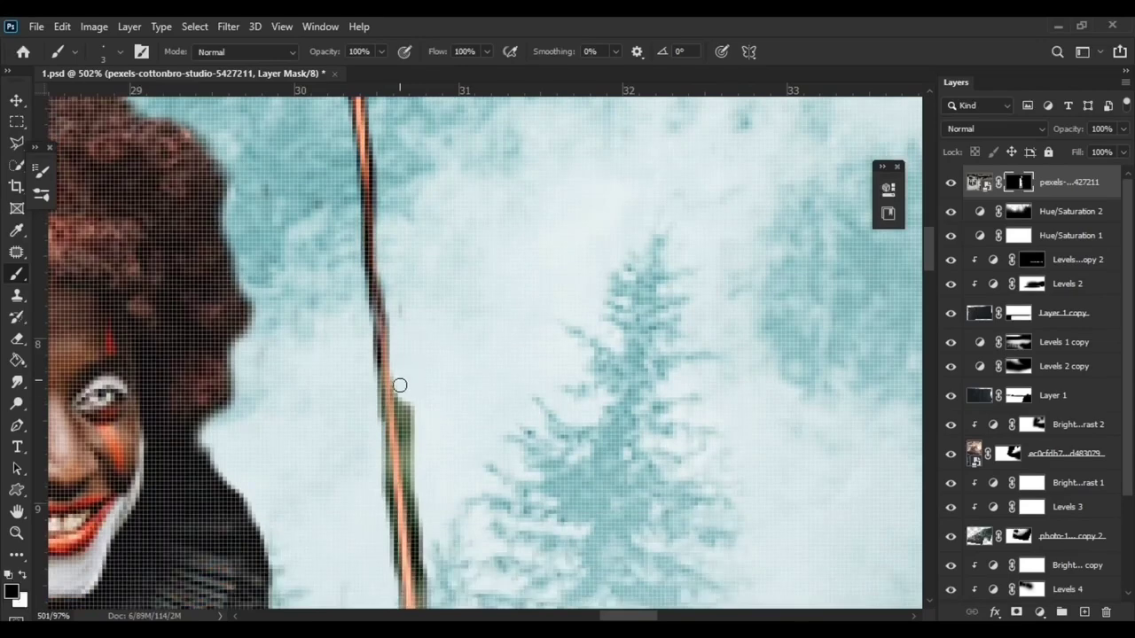
scroll(423, 399, "down", 2)
scroll(436, 409, "down", 2)
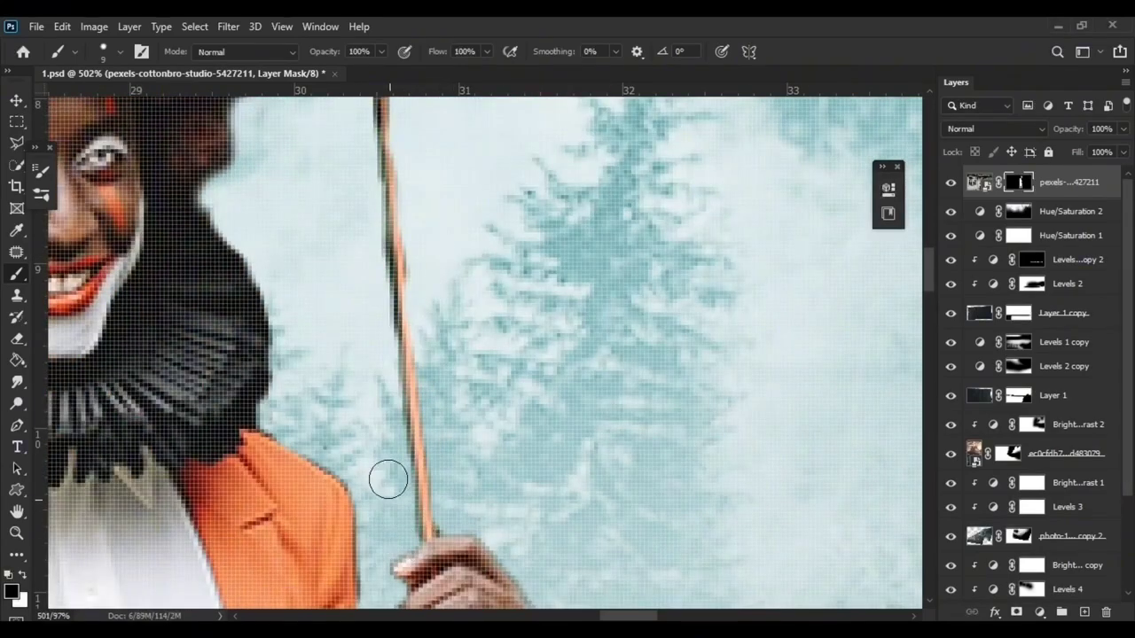
scroll(370, 296, "up", 3)
scroll(423, 427, "up", 5)
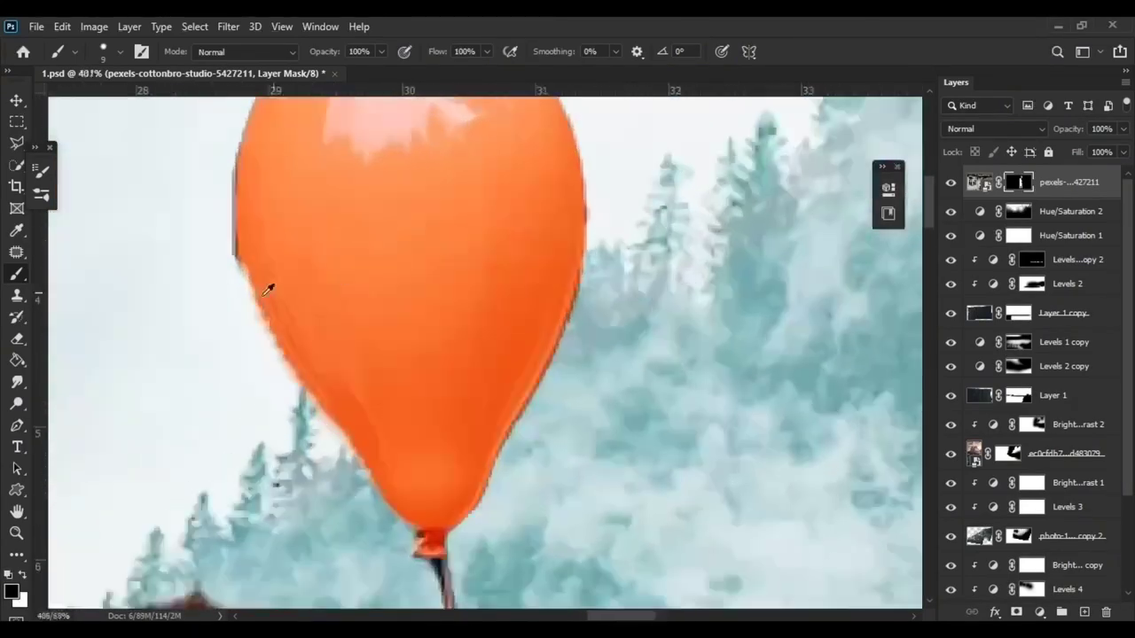
scroll(235, 284, "down", 2)
scroll(239, 210, "down", 1)
scroll(454, 368, "up", 5)
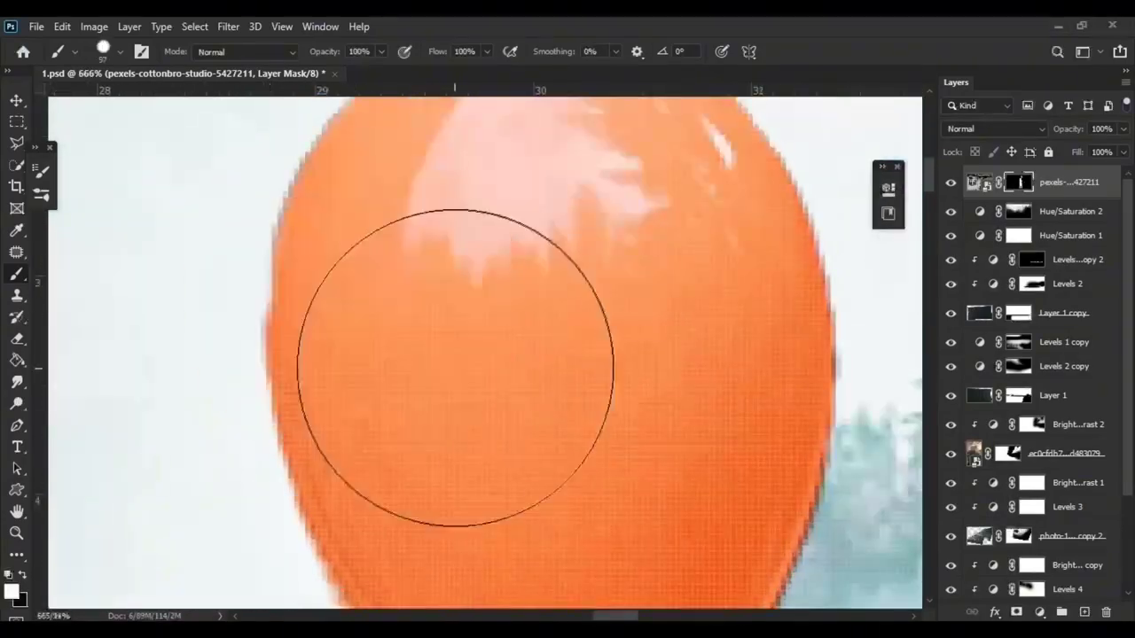
scroll(424, 358, "down", 5)
scroll(379, 354, "up", 4)
scroll(443, 222, "up", 2)
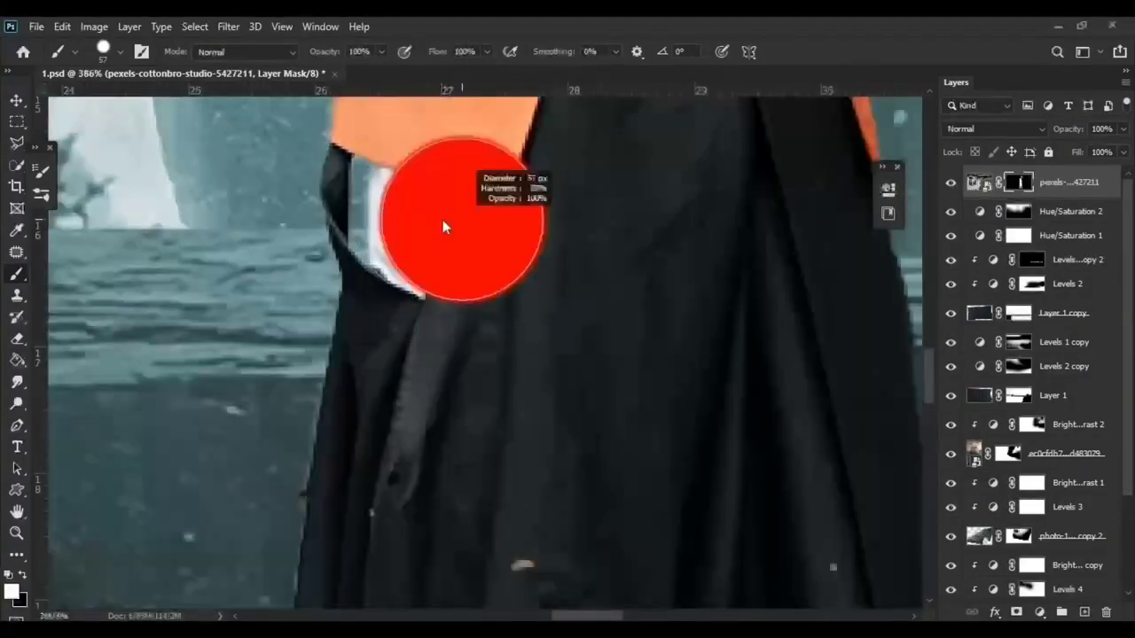
scroll(393, 219, "down", 5)
scroll(435, 261, "down", 5)
Step: Clean the boot edges with a smaller brush, then view the whole scene
key("bracketleft")
key("bracketleft")
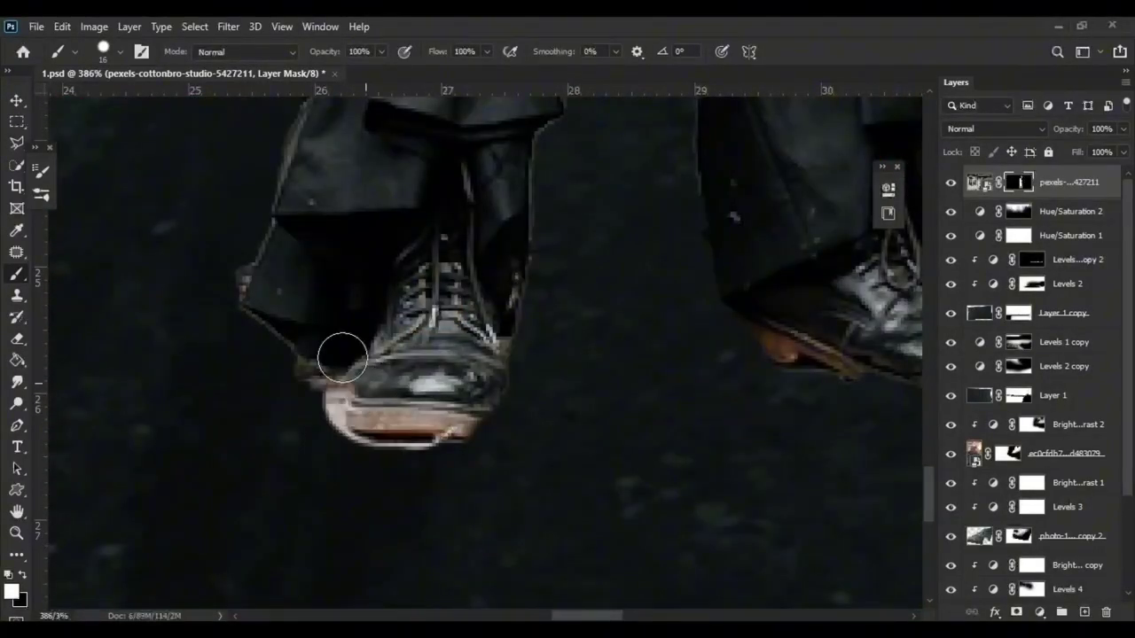
key("bracketleft")
key("bracketleft")
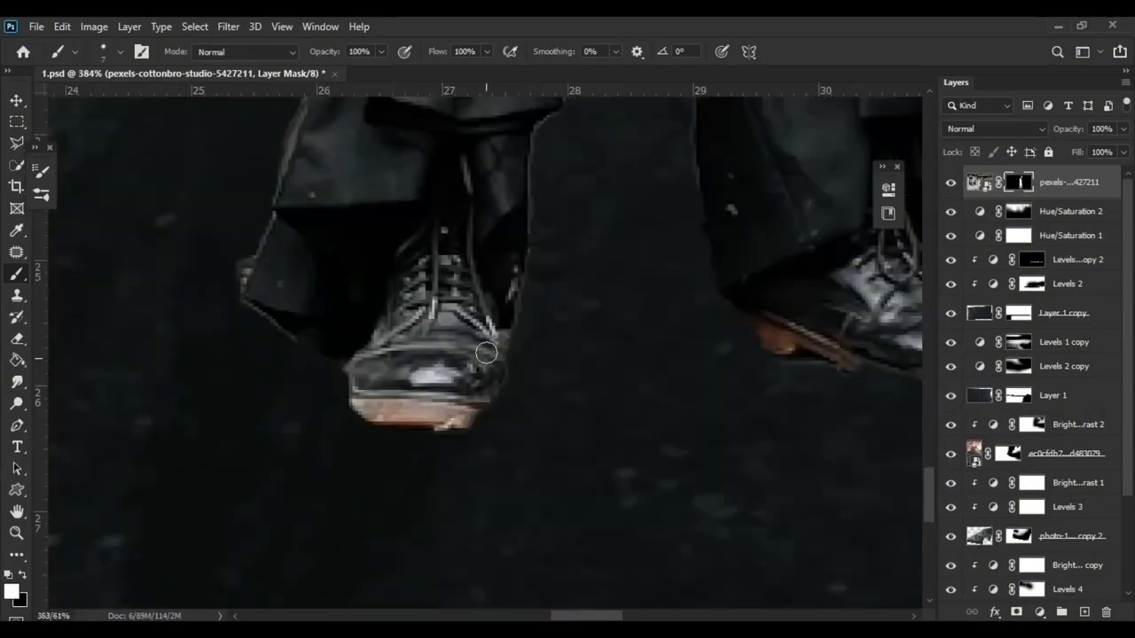
left_click_drag(854, 350, 511, 368)
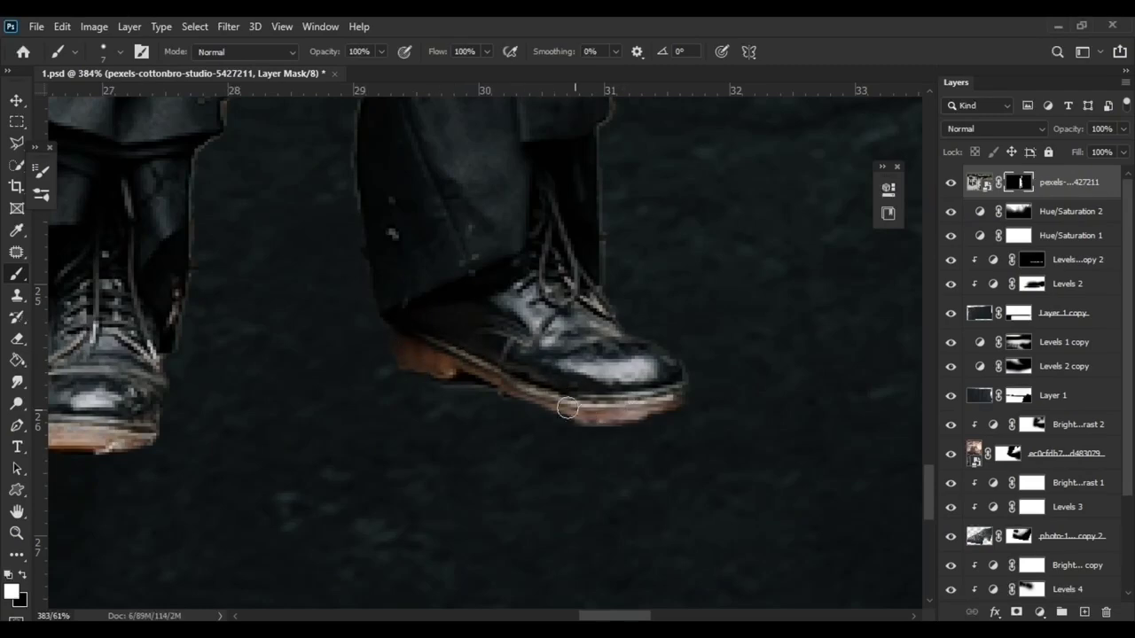
key("ctrl+0")
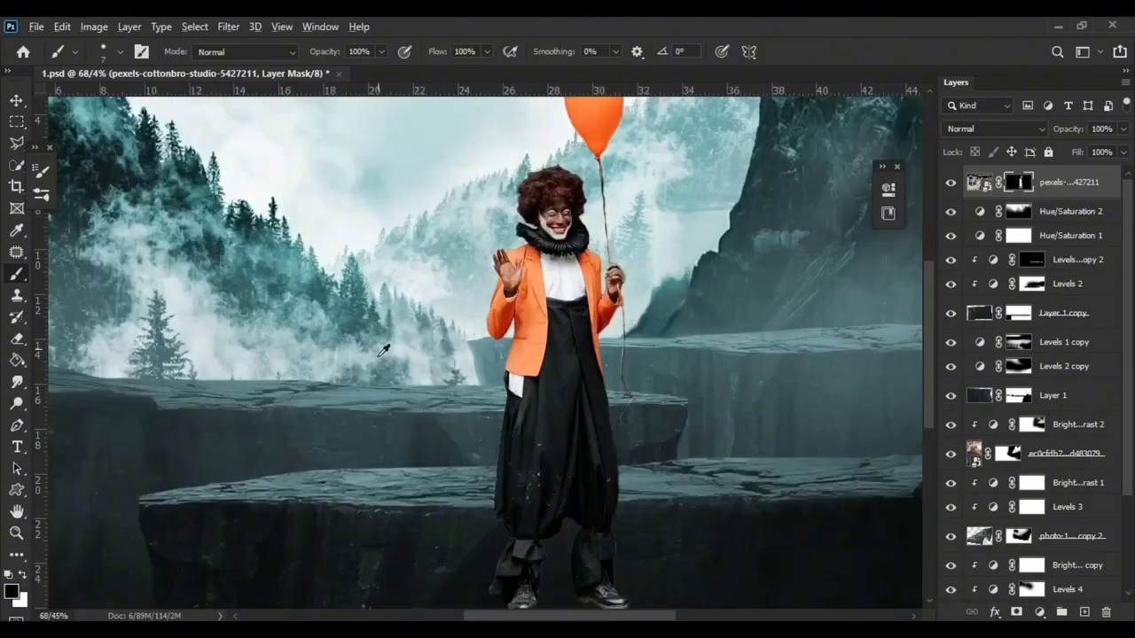
Step: Reveal the mallet and its handle top on the clown mask
left_click_drag(432, 569, 302, 572)
scroll(462, 424, "down", 3)
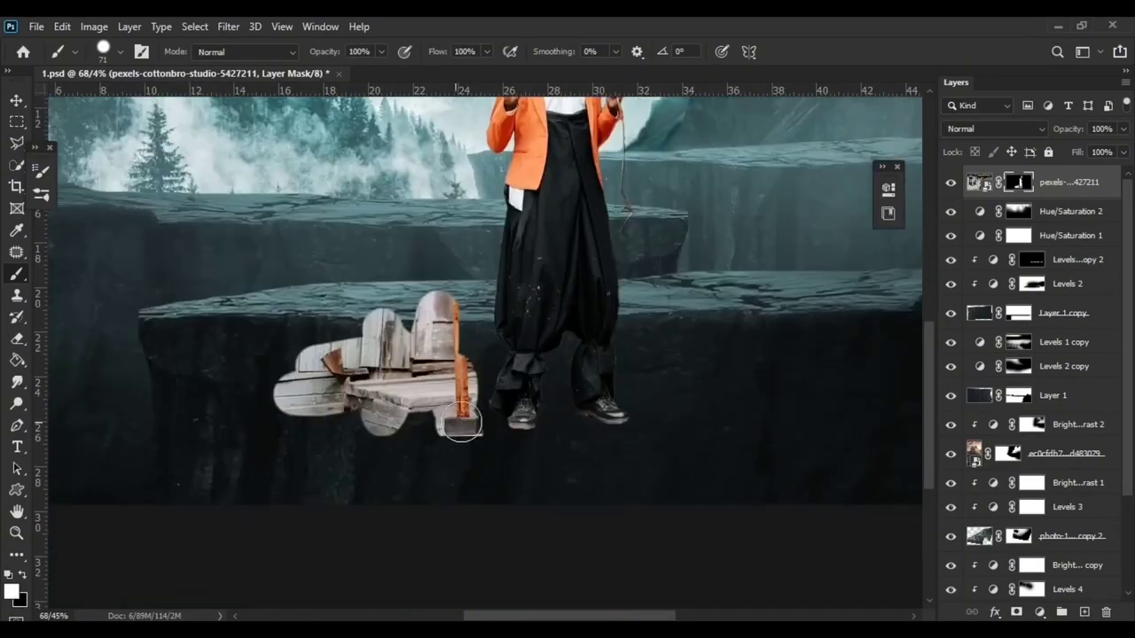
key("ctrl+BackSpace")
left_click_drag(448, 424, 476, 428)
scroll(450, 282, "up", 5)
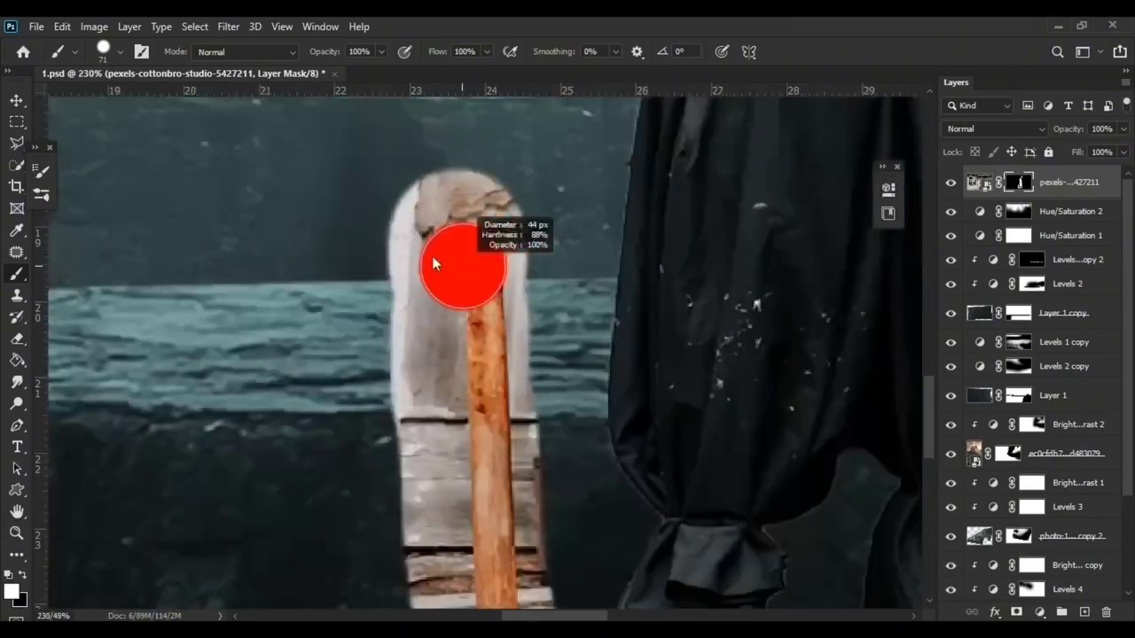
scroll(432, 260, "down", 3)
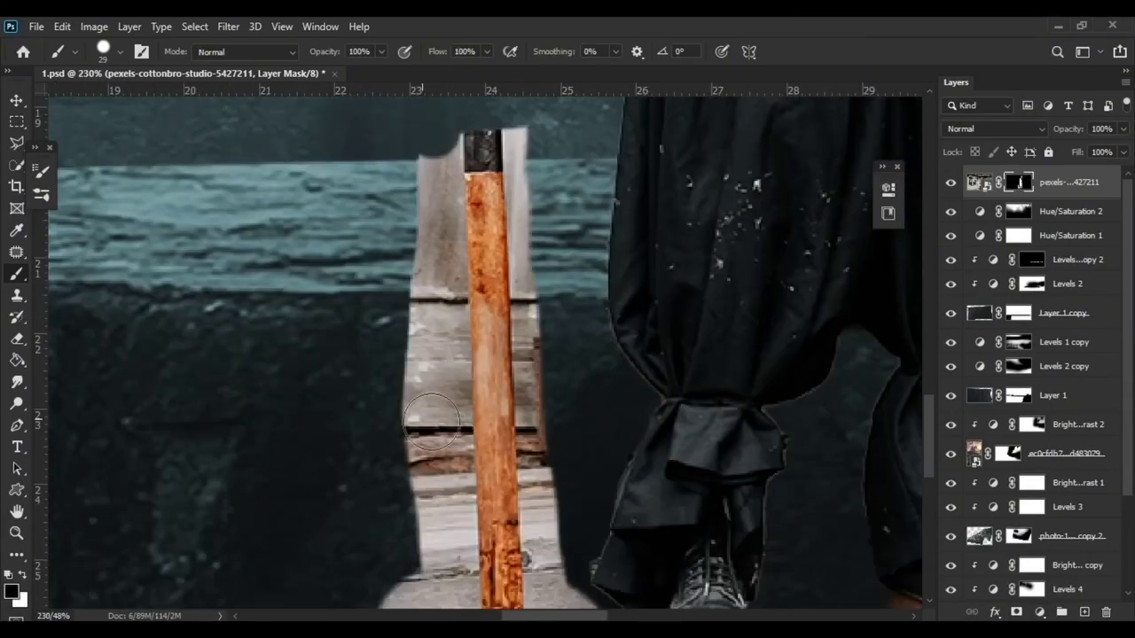
left_click_drag(417, 240, 417, 405)
scroll(426, 443, "up", 3)
left_click_drag(541, 239, 558, 426)
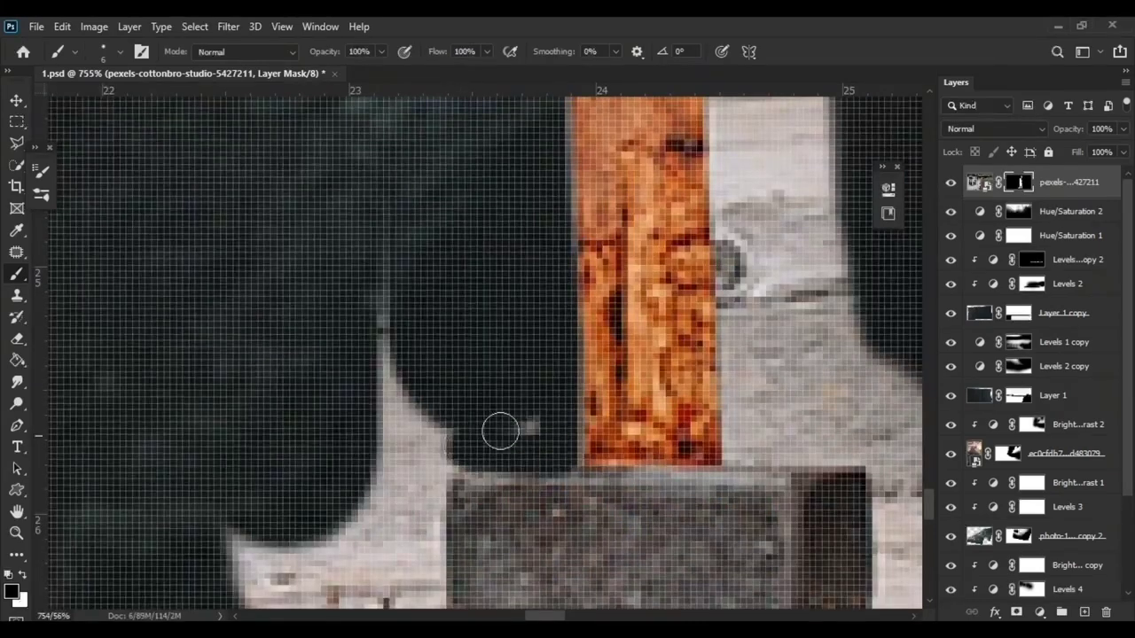
scroll(380, 482, "down", 3)
Step: Hide the light board, arc and patches around the mallet head and handle
key("bracketright")
key("bracketright")
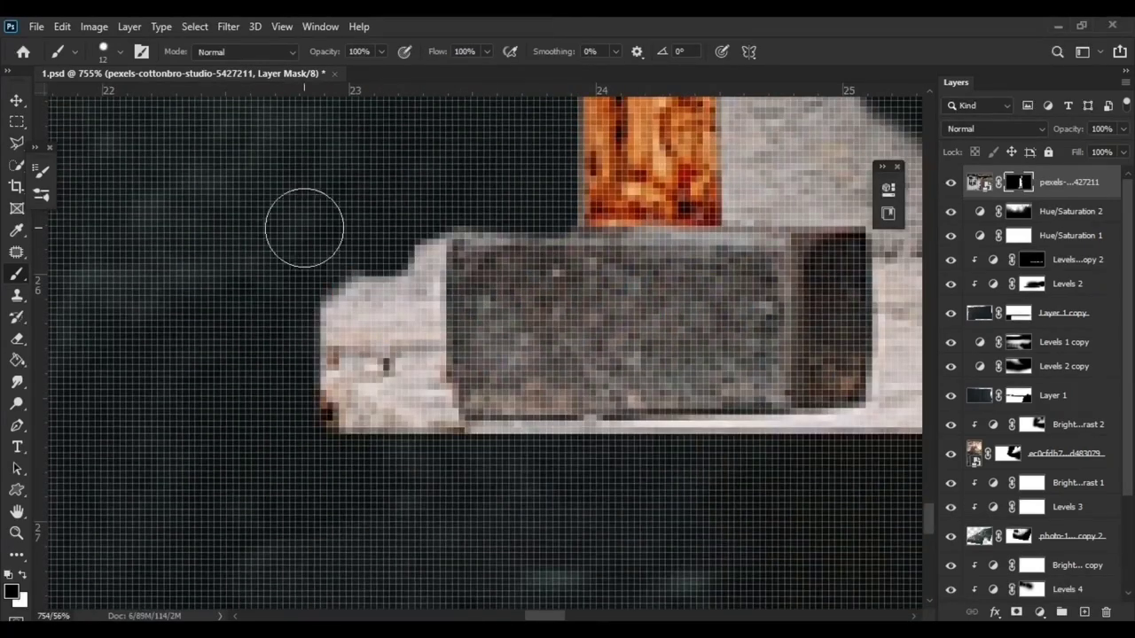
left_click_drag(304, 228, 394, 419)
scroll(840, 458, "right", 3)
left_click_drag(702, 274, 760, 284)
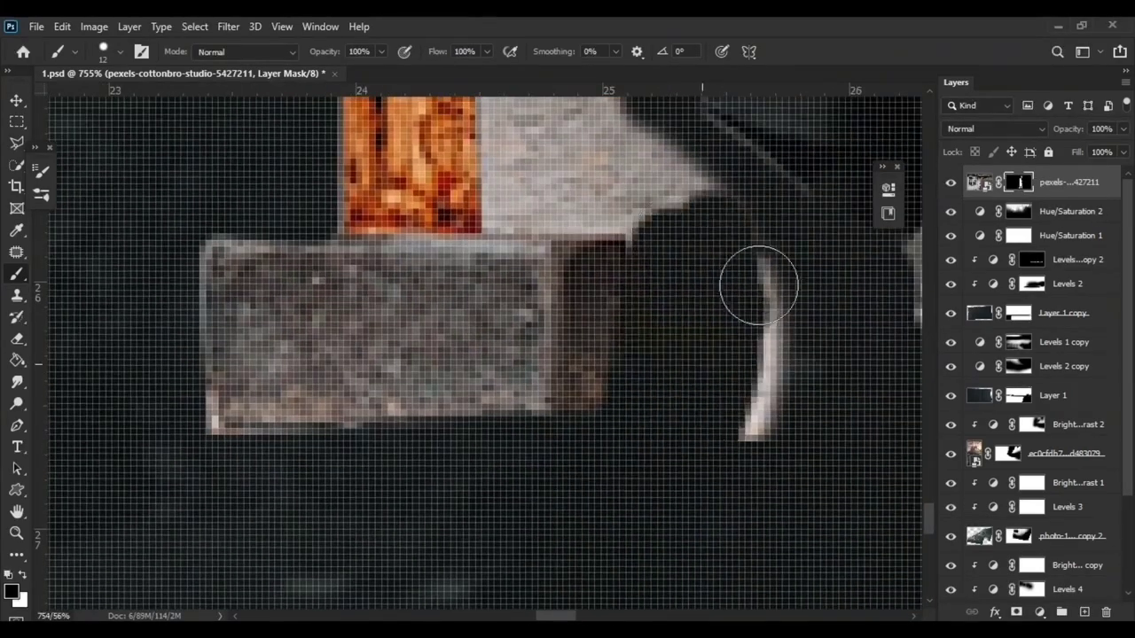
scroll(760, 284, "up", 2)
scroll(760, 283, "right", 1)
left_click_drag(461, 371, 479, 408)
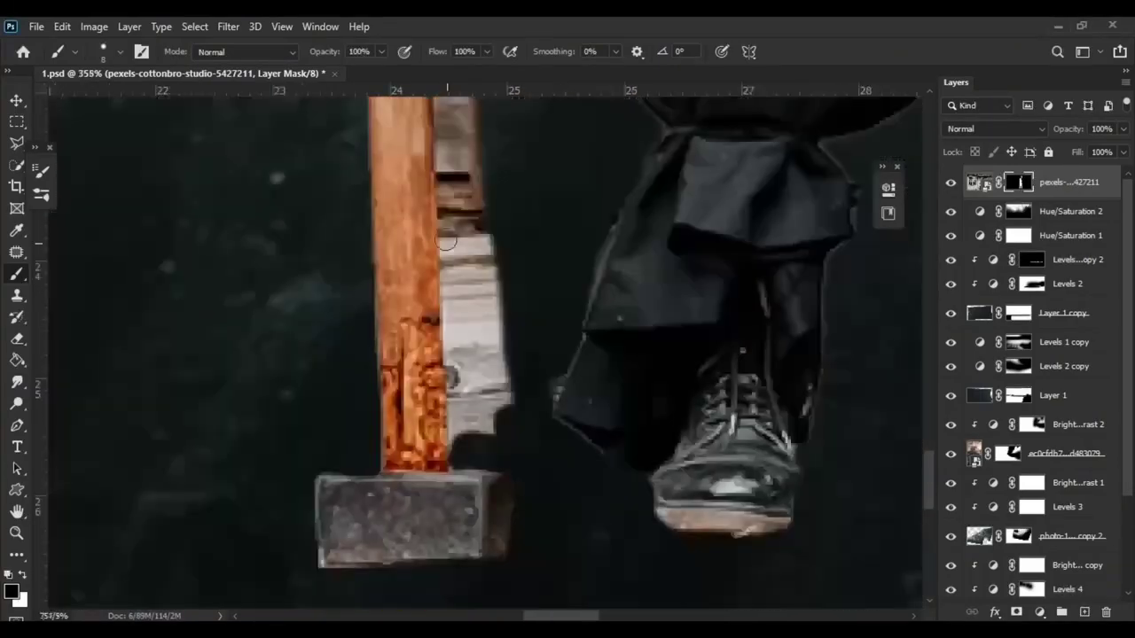
scroll(443, 354, "down", 4)
scroll(428, 195, "up", 2)
left_click_drag(429, 199, 443, 343)
scroll(443, 344, "down", 5)
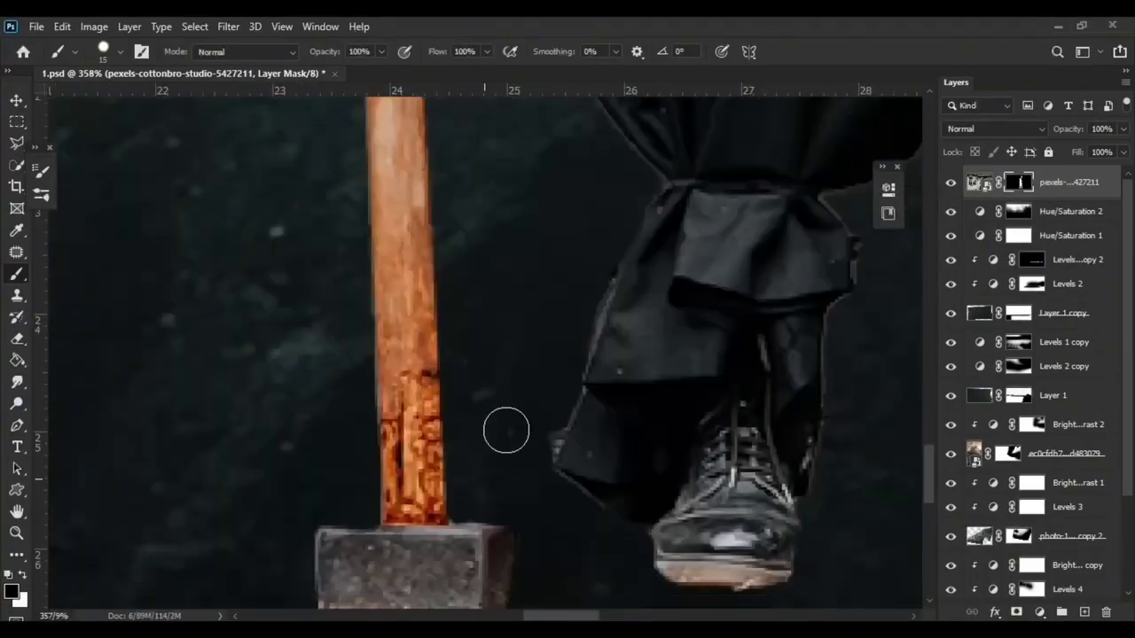
scroll(565, 416, "down", 10)
Step: Move the Layer 1 copy back cliff and its clipped Levels layers lower
key("v")
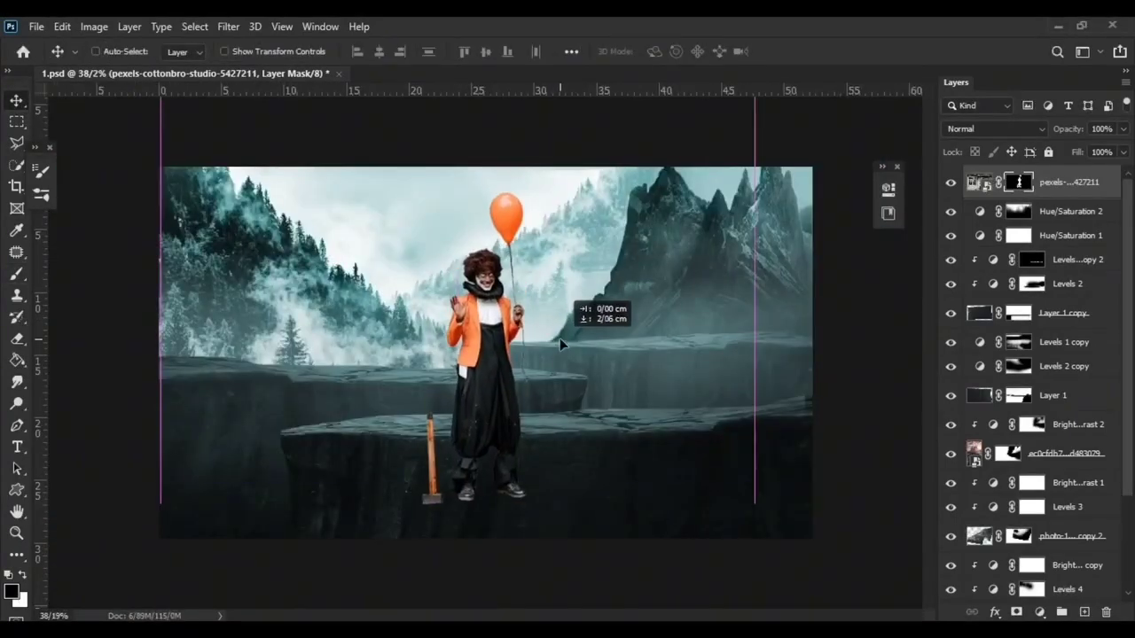
left_click_drag(559, 448, 561, 467)
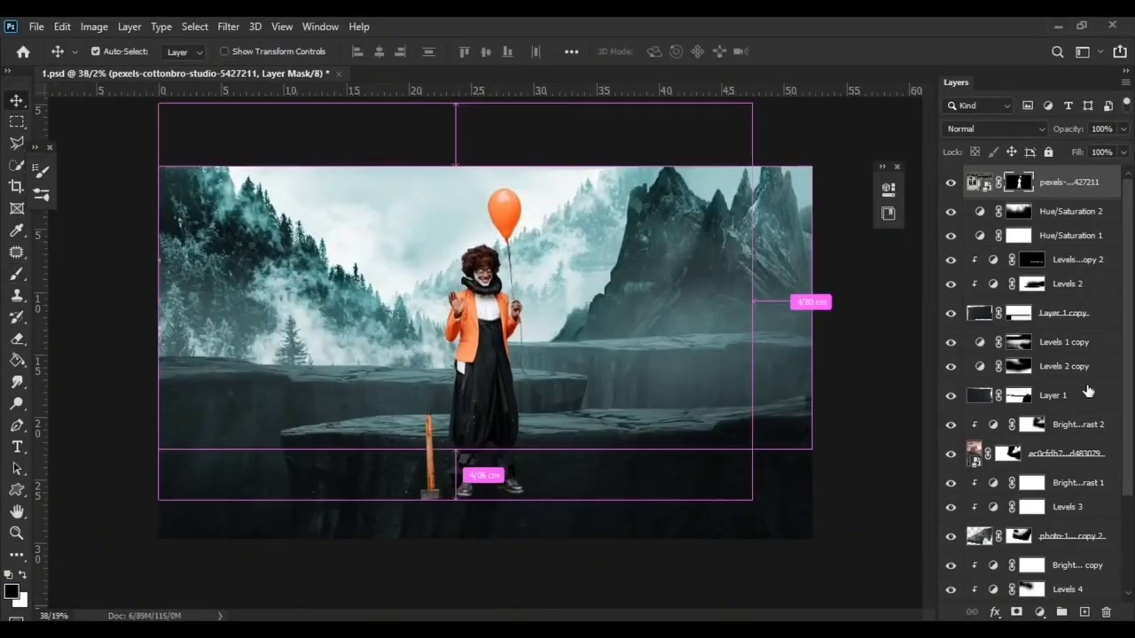
left_click(1065, 313)
left_click_drag(695, 379, 689, 430)
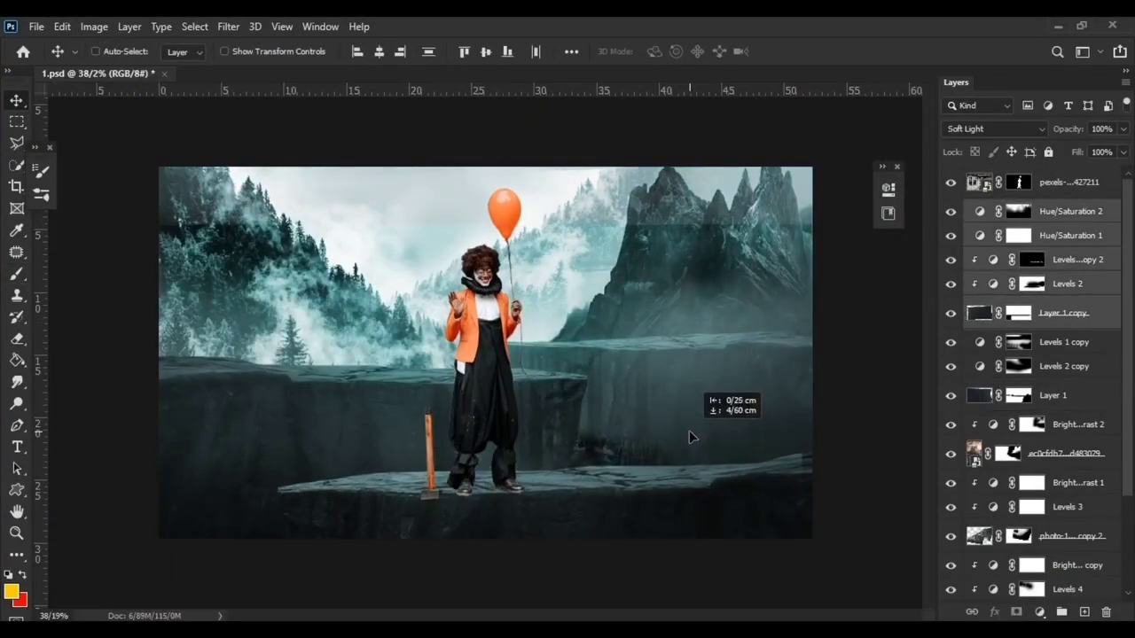
key("shift+alt+bracketright")
key("shift+alt+bracketright")
left_click_drag(678, 306, 688, 369)
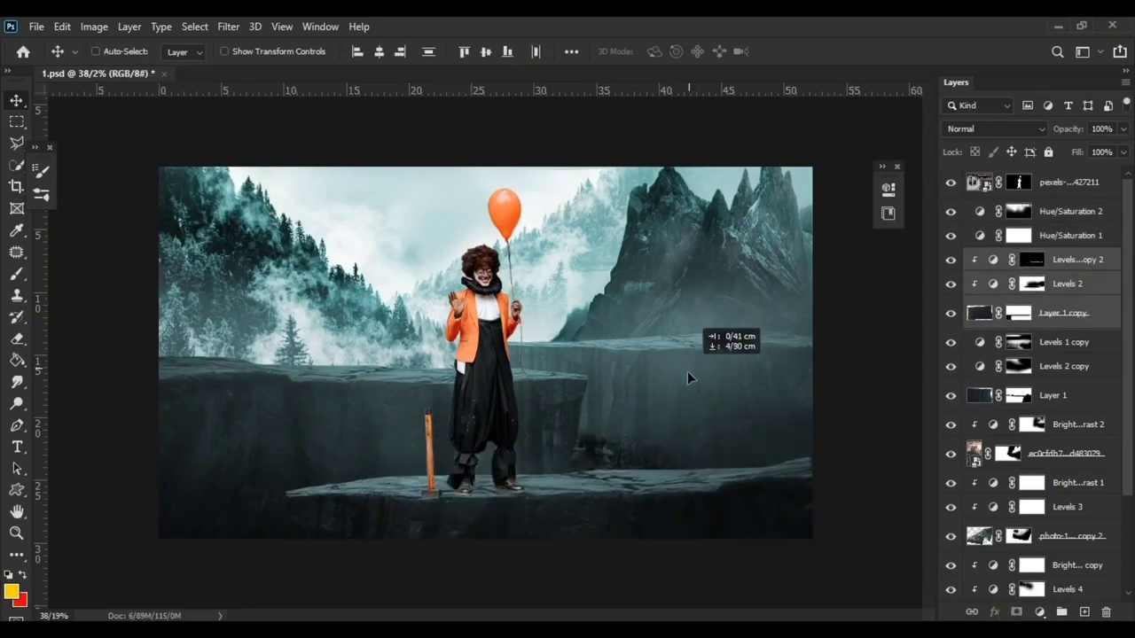
Step: Select the Levels 2 copy and photo layer masks with the Brush ready
scroll(689, 367, "up", 2)
left_click(1018, 366)
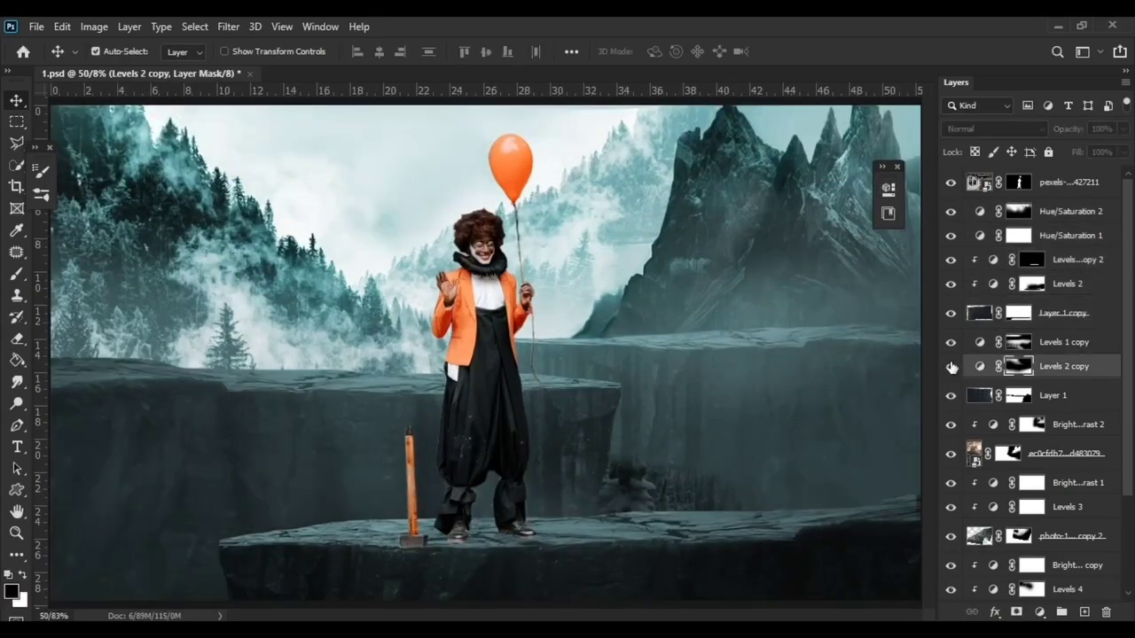
scroll(954, 396, "down", 3)
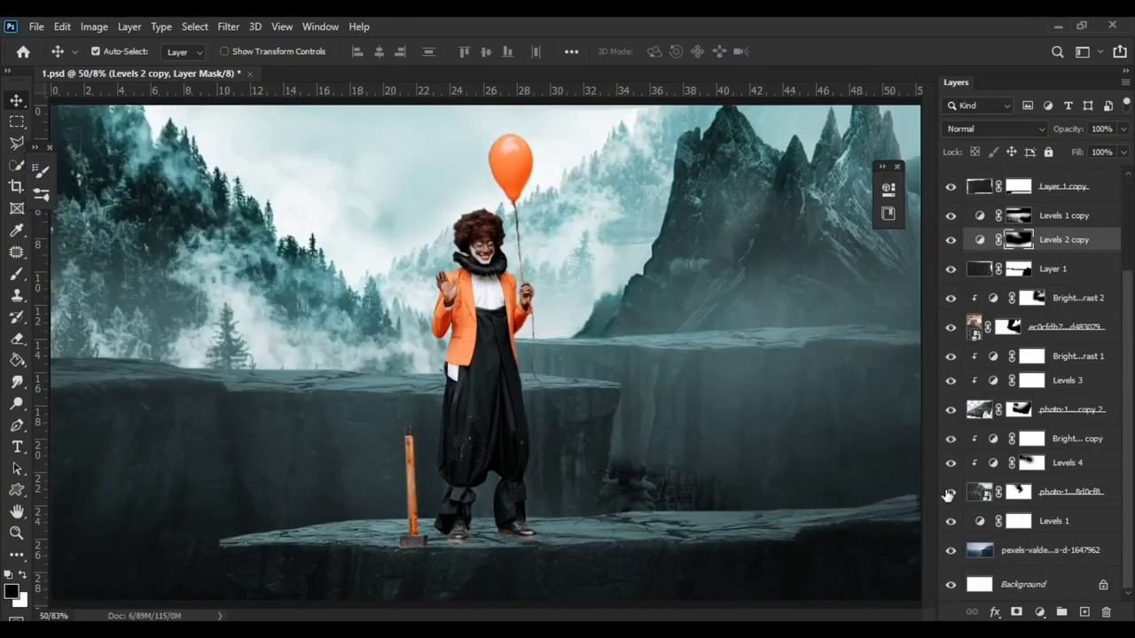
scroll(952, 399, "up", 1)
left_click(1009, 362)
key("b")
scroll(633, 469, "up", 2)
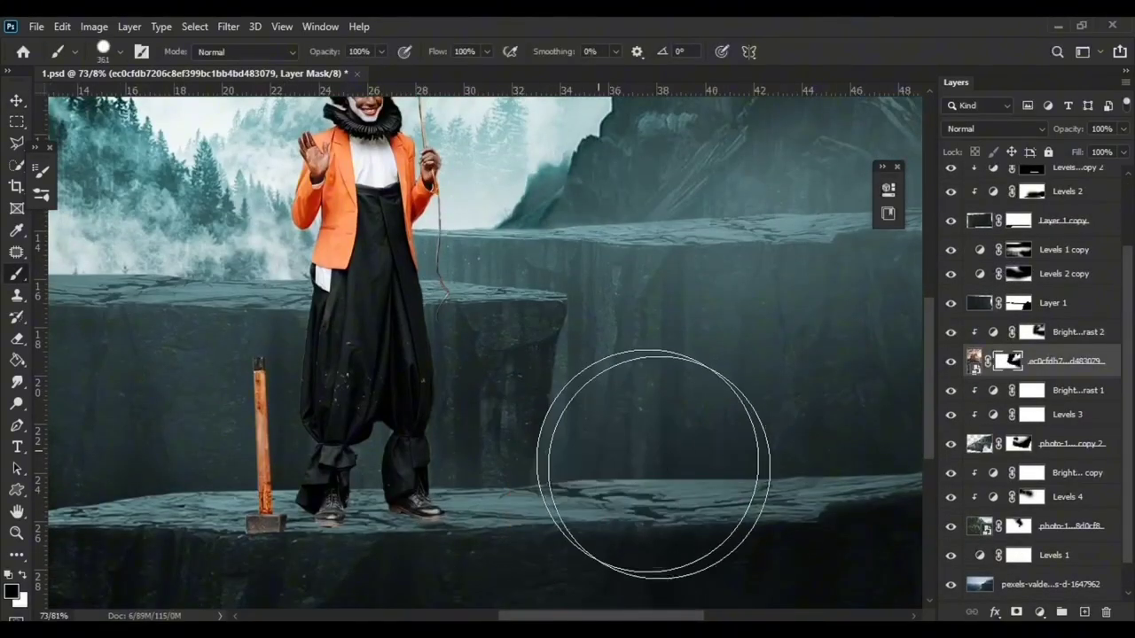
scroll(520, 482, "down", 3)
scroll(519, 482, "up", 1)
Step: Lower Layer 1 with Levels 2 copy and Levels 1 copy, then place the pine image
left_click(18, 100)
left_click(1053, 302)
scroll(1052, 355, "up", 3)
left_click(1064, 341, "shift")
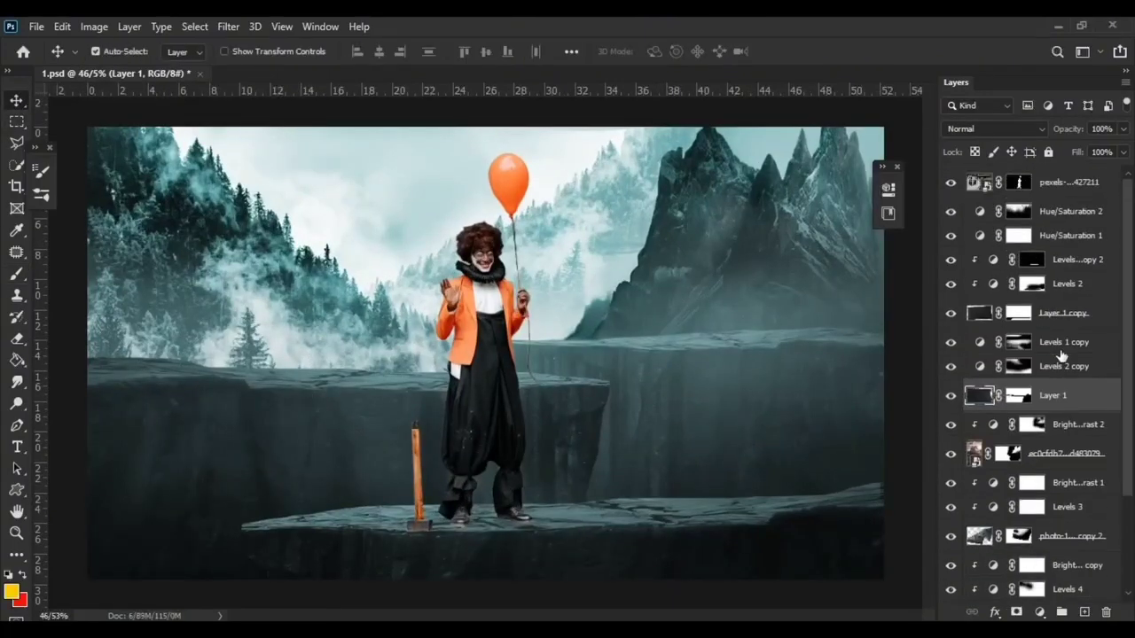
mouse_move(706, 346)
left_mouse_down()
mouse_move(722, 390)
mouse_move(717, 381)
left_mouse_up()
key("Return")
Step: Mask out the fake checkerboard around the pine tree using the Magic Wand
scroll(248, 266, "up", 5)
key("w")
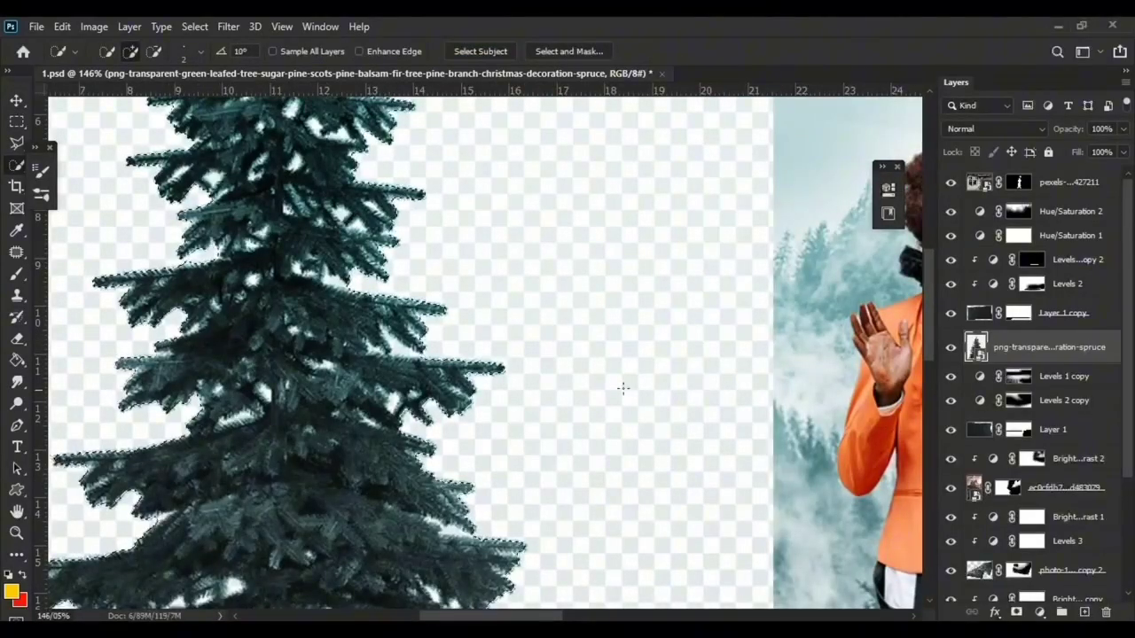
right_click(16, 165)
left_click(98, 195)
left_click(532, 244)
key("ctrl+shift+i")
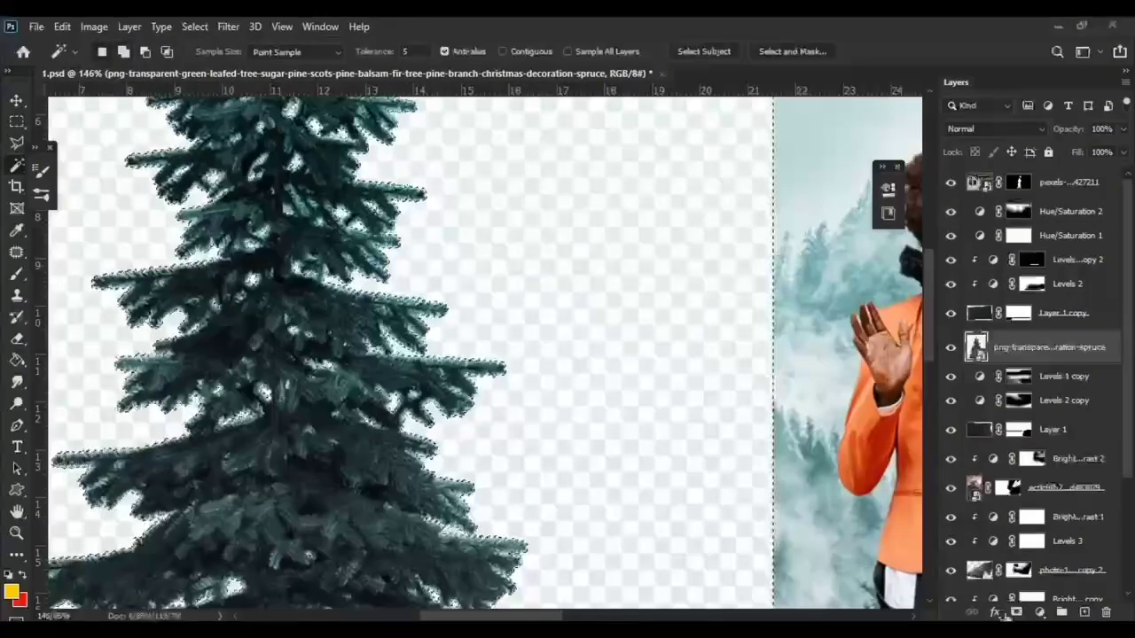
Step: Place the spruce below Hue/Saturation, enlarge it by a third and shift it left
key("v")
scroll(620, 358, "down", 8)
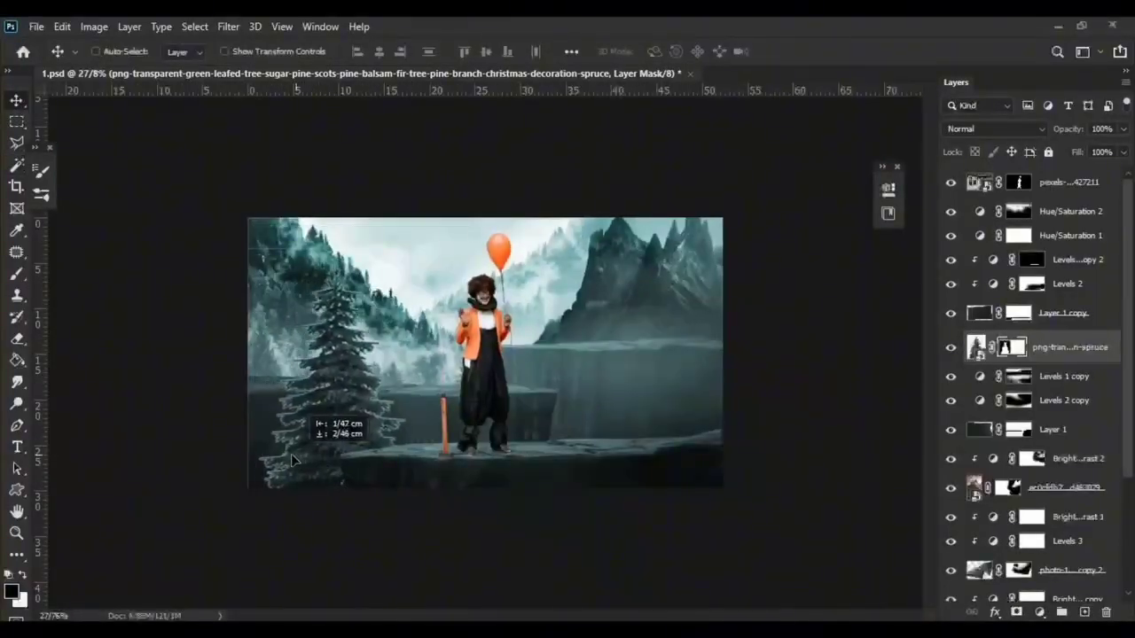
key("ctrl+bracketright")
key("ctrl+bracketright")
key("ctrl+bracketright")
key("ctrl+bracketleft")
key("ctrl+bracketleft")
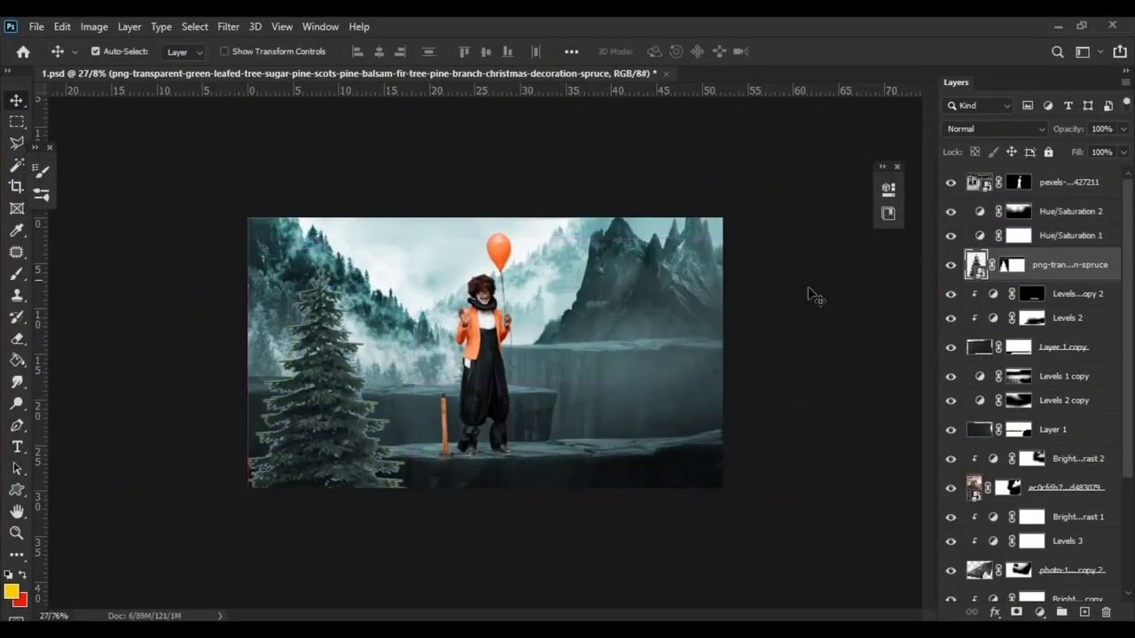
key("ctrl+t")
left_click_drag(417, 246, 481, 159)
left_click_drag(428, 293, 417, 292)
key("Return")
Step: Add a Levels adjustment to darken the tree
scroll(393, 300, "up", 5)
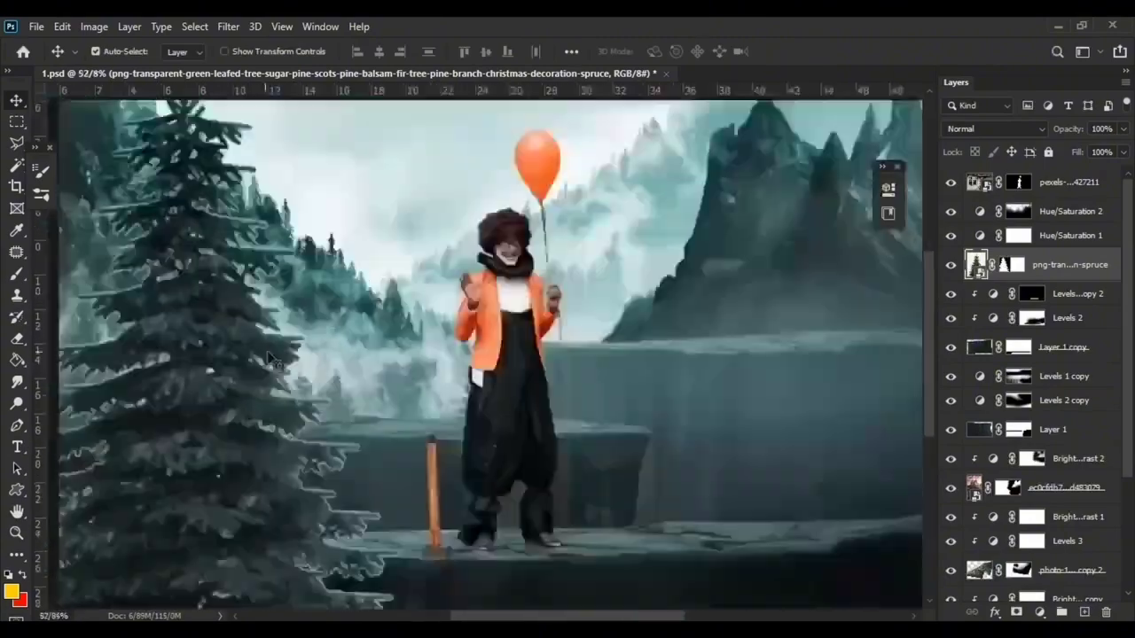
left_click(1039, 612)
left_click(1046, 388)
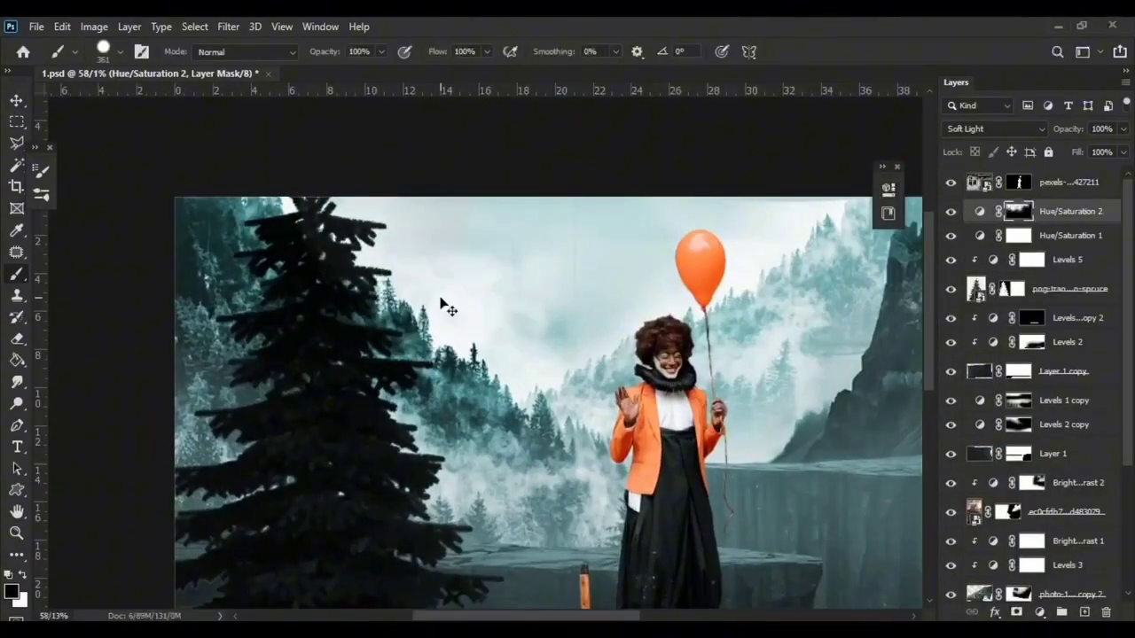
Step: Save the document
key("ctrl+s")
scroll(461, 307, "down", 2)
scroll(469, 444, "down", 3)
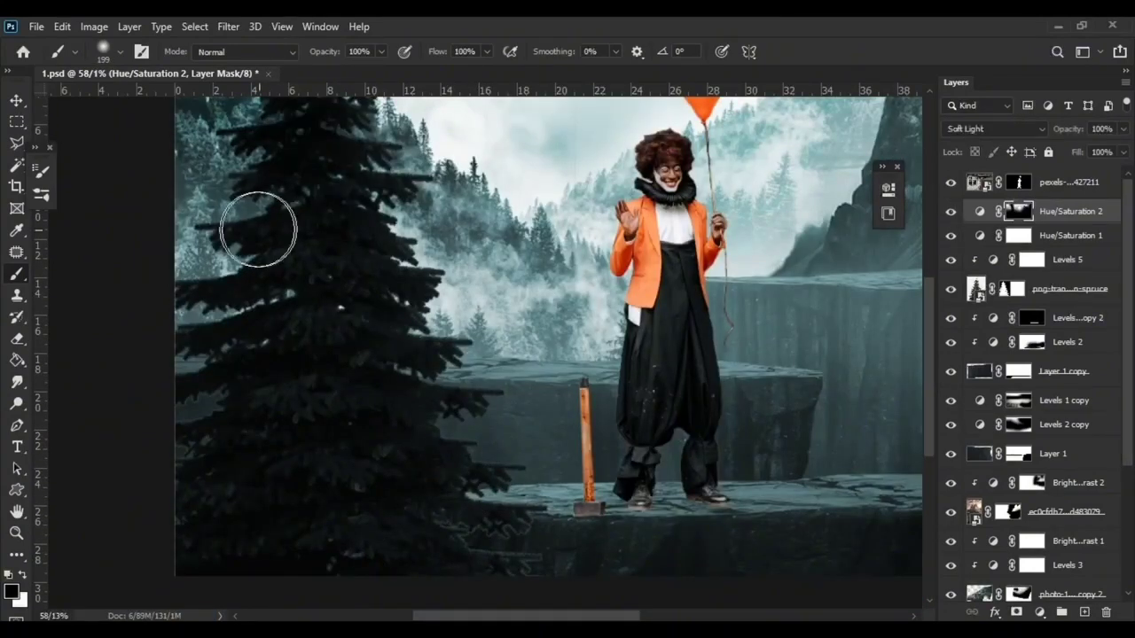
scroll(258, 230, "up", 3)
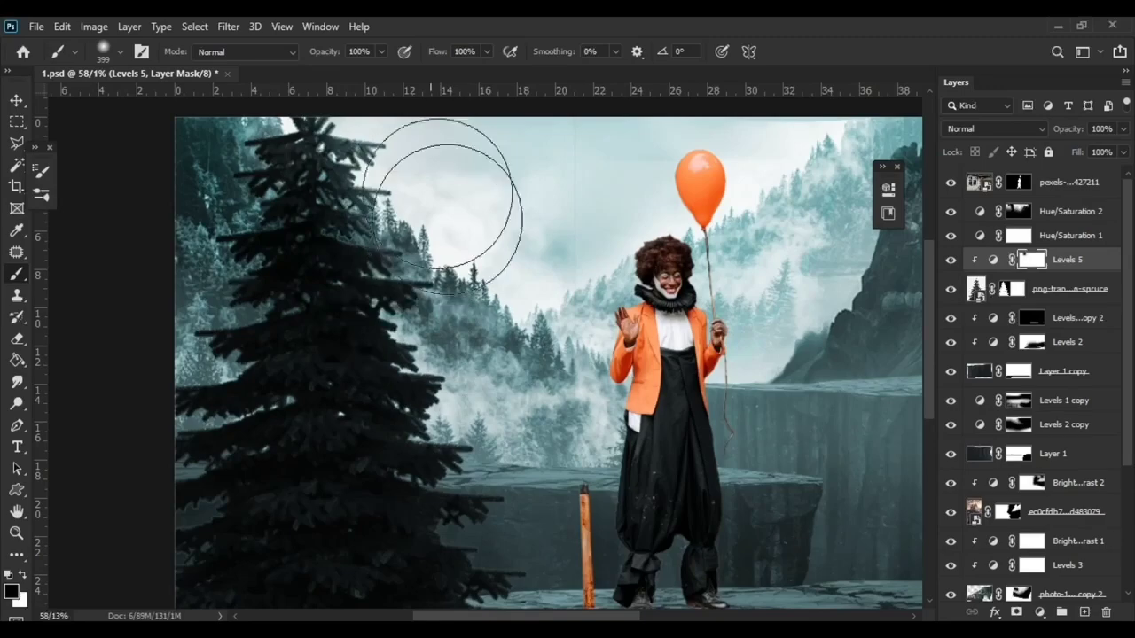
scroll(527, 532, "down", 3)
scroll(520, 405, "up", 3)
scroll(481, 520, "up", 1)
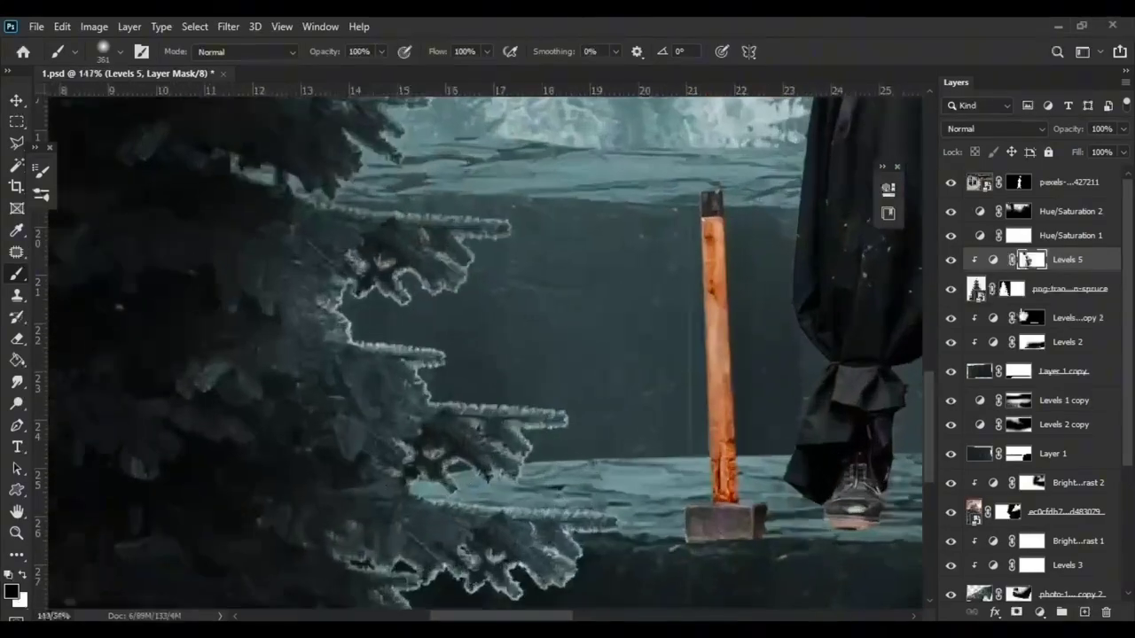
scroll(408, 394, "up", 2)
Step: Smooth the edges of the tree selection
left_click(195, 26)
left_click(369, 281)
left_click(652, 223)
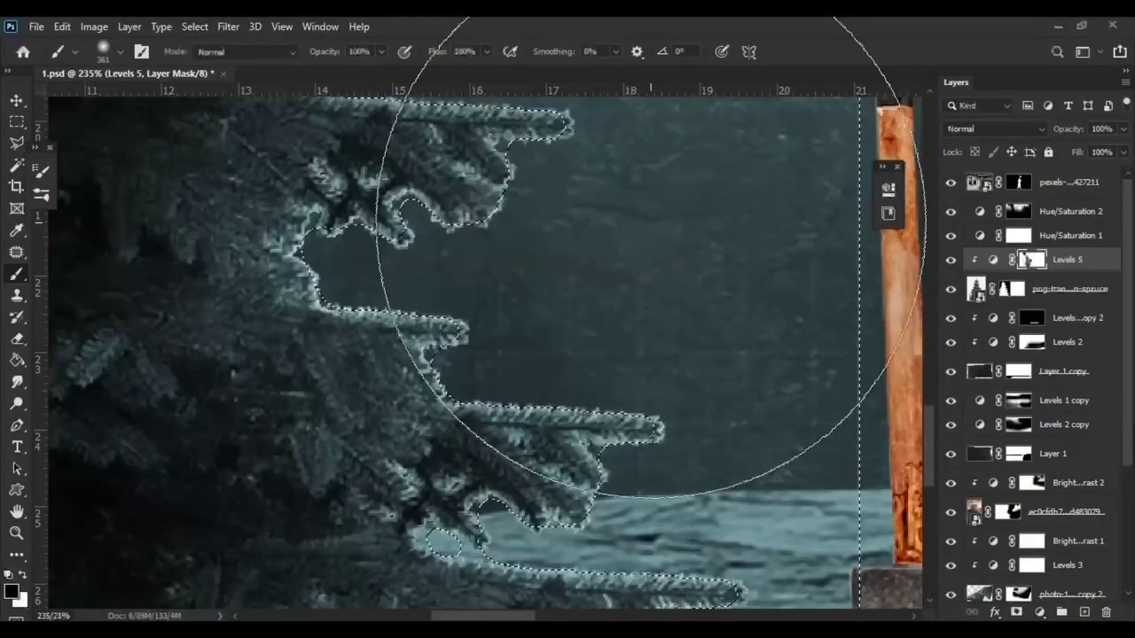
left_click(195, 25)
left_click(413, 282)
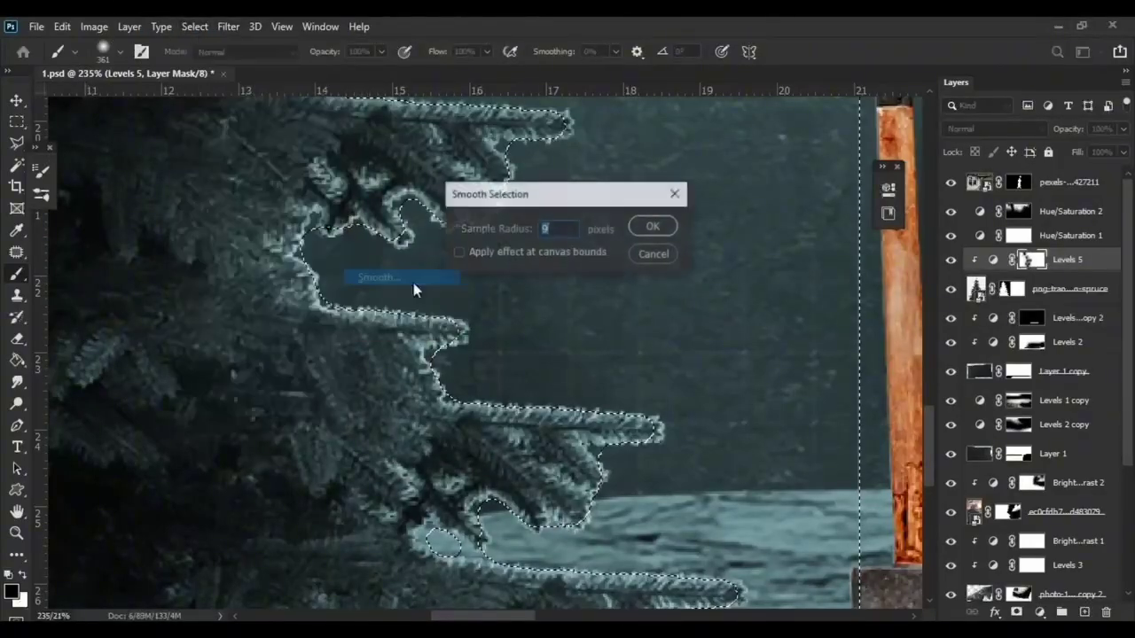
left_click(651, 226)
Step: Contract the tree selection inward, retrying until the amount looks right
left_click(200, 25)
mouse_move(209, 263)
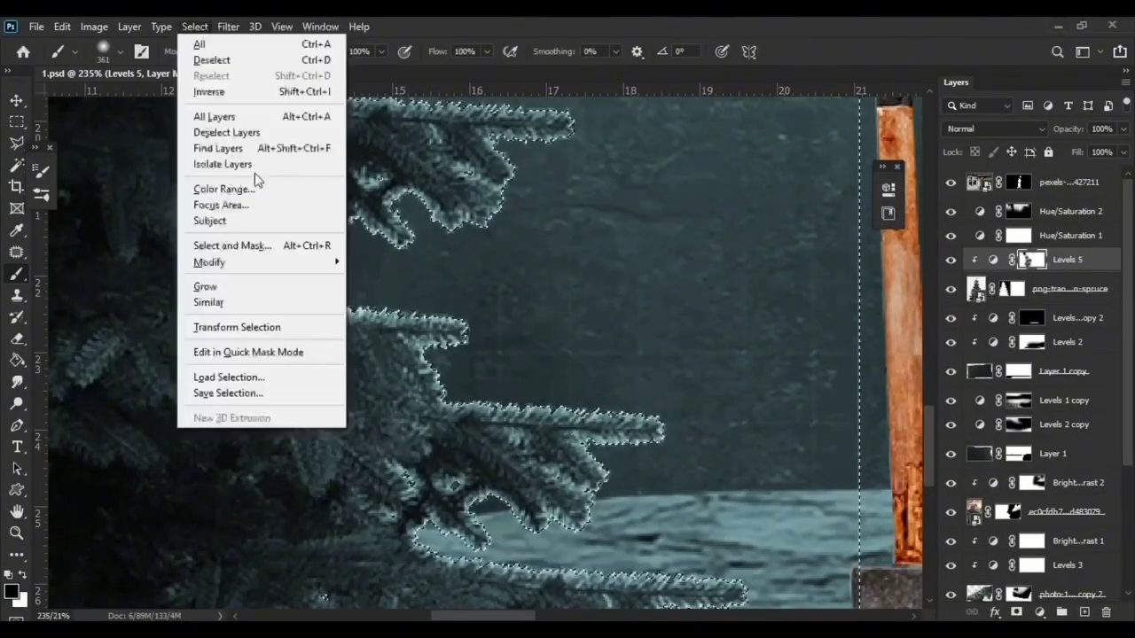
left_click(377, 308)
left_click(646, 204)
key("ctrl+z")
left_click(195, 26)
left_click(377, 309)
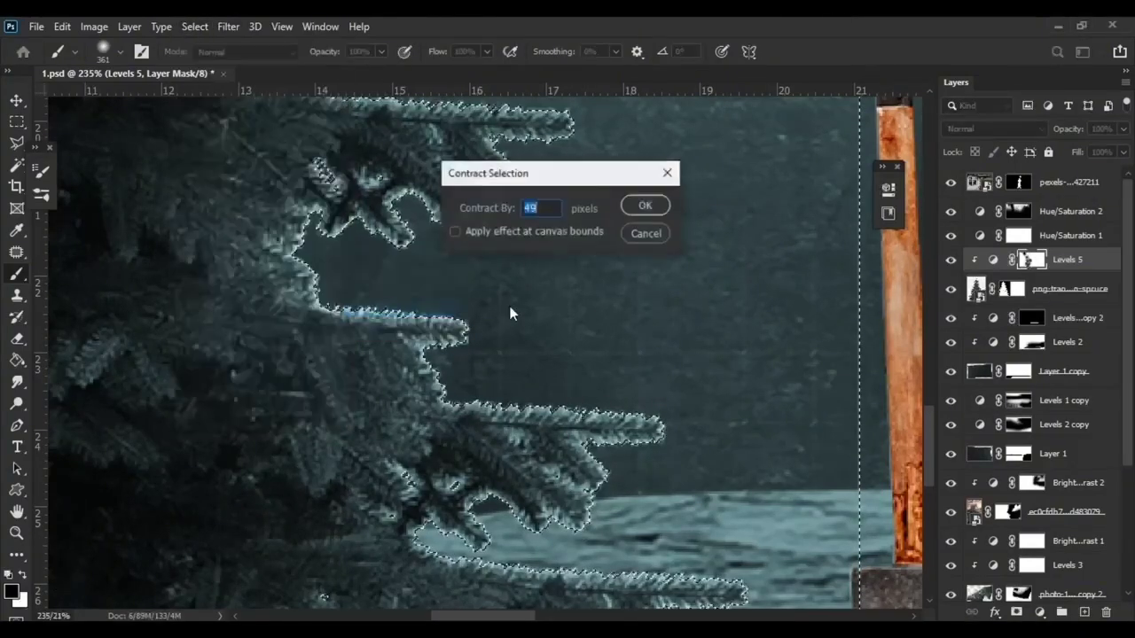
key("Escape")
left_click(195, 26)
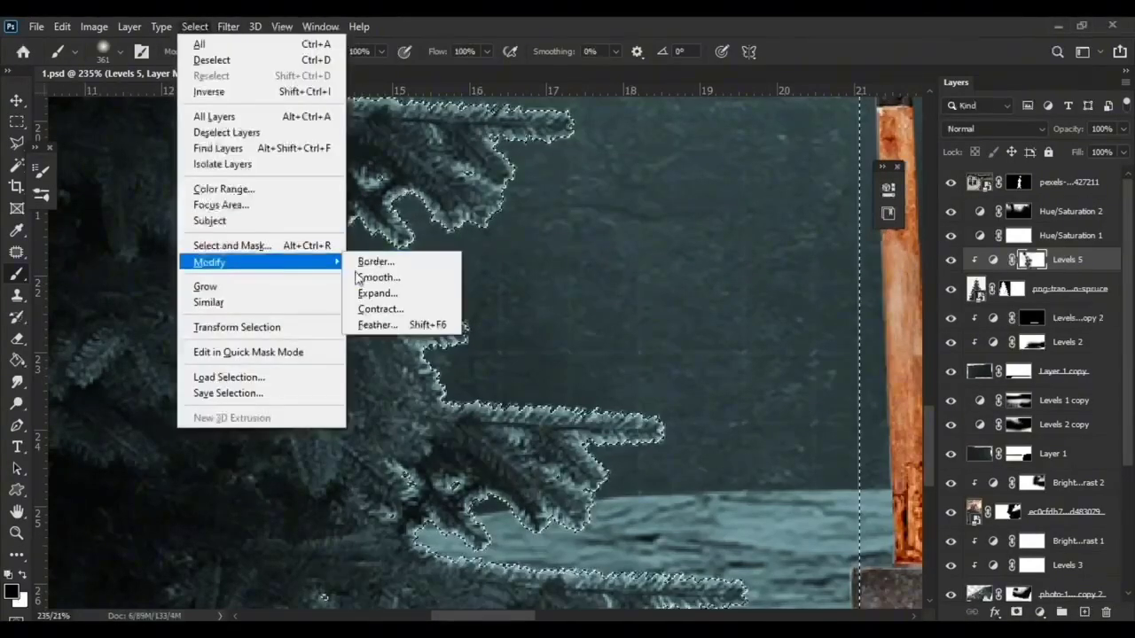
left_click(377, 307)
left_click(644, 207)
left_click(195, 26)
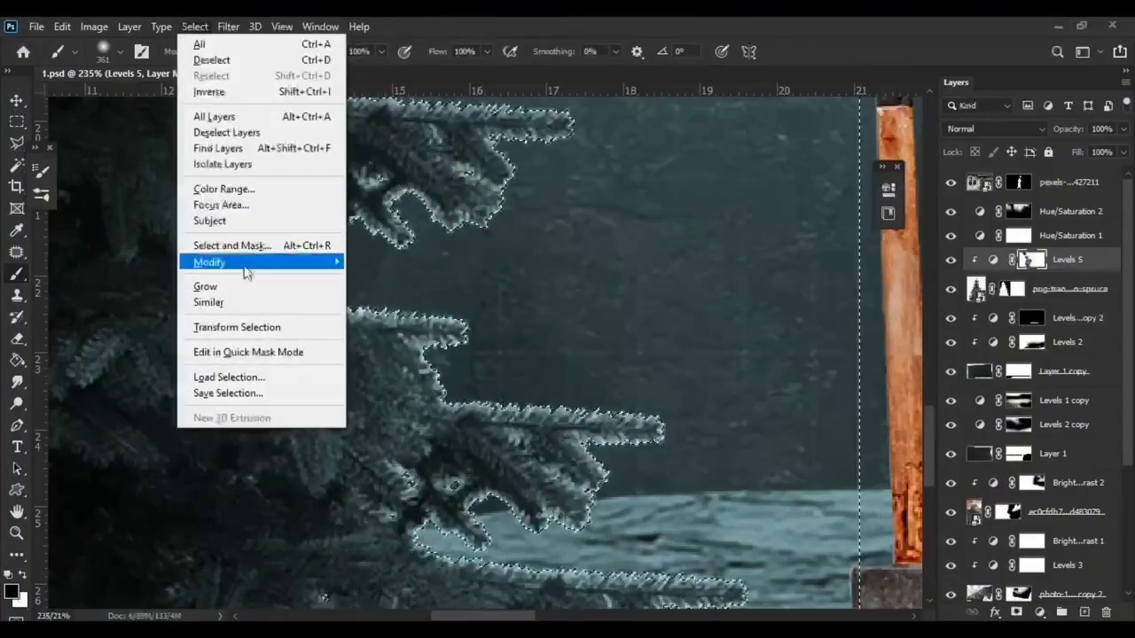
left_click(377, 309)
left_click(645, 205)
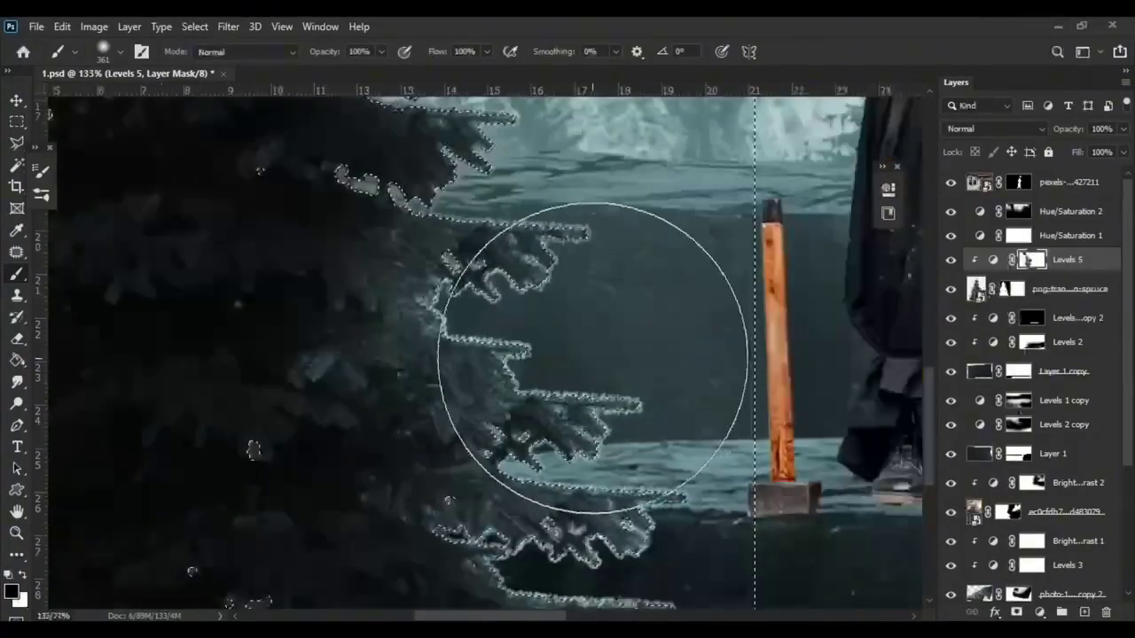
Step: Add a Levels adjustment limited to the contracted tree selection
scroll(547, 398, "down", 3)
scroll(426, 491, "down", 3)
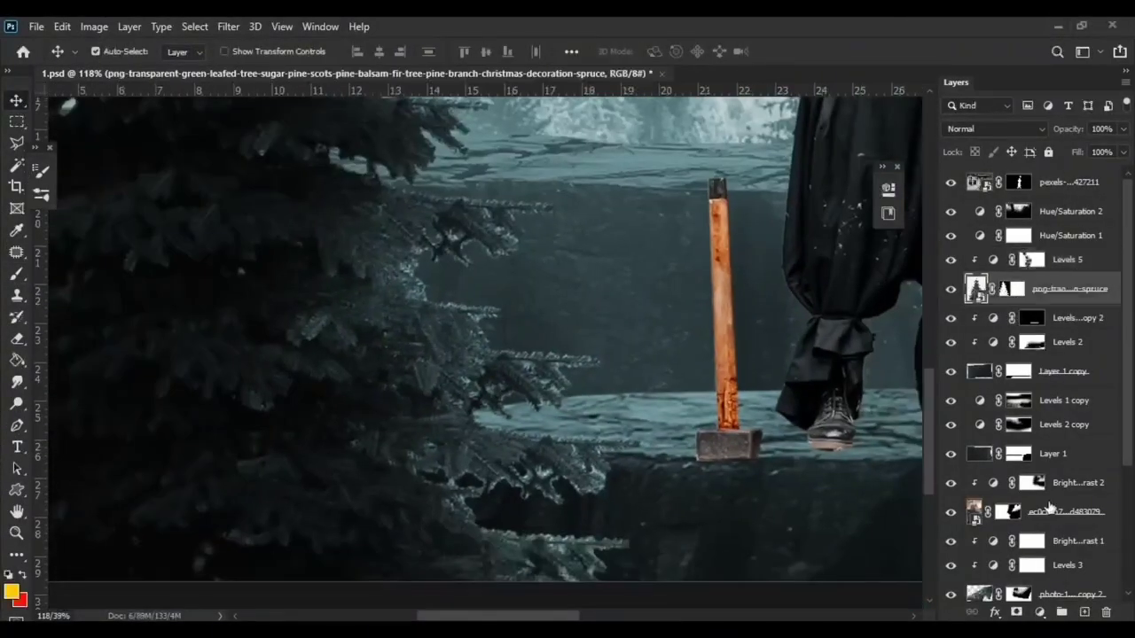
left_click(1039, 611)
Step: Darken the spruce's inner branches with Levels 6 and shrink the brush
left_click(1026, 385)
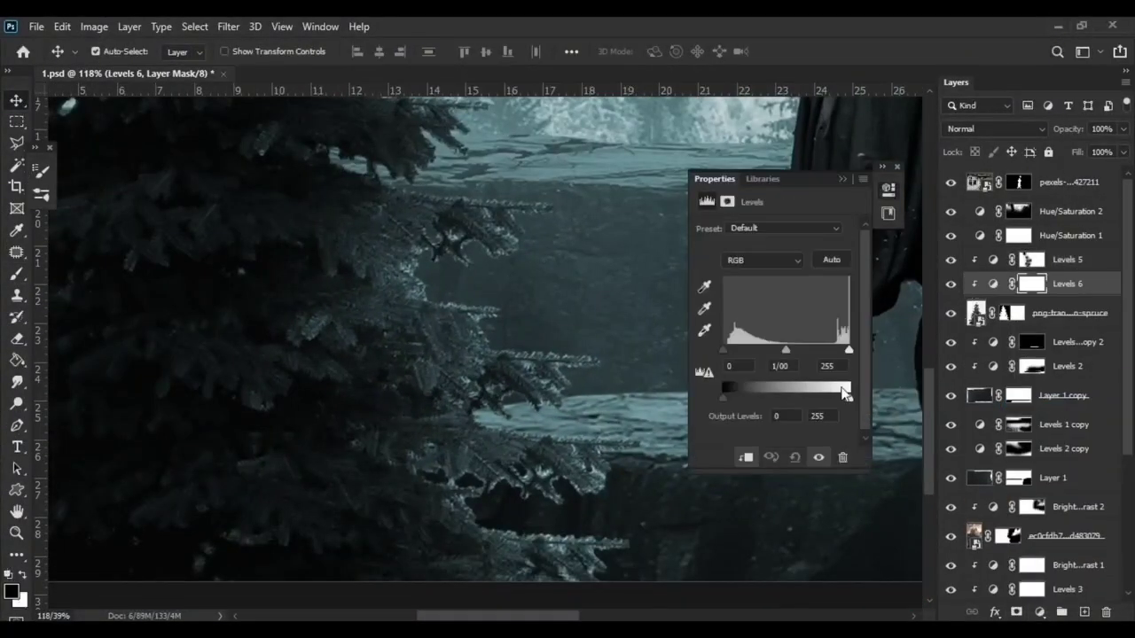
left_click_drag(850, 398, 773, 399)
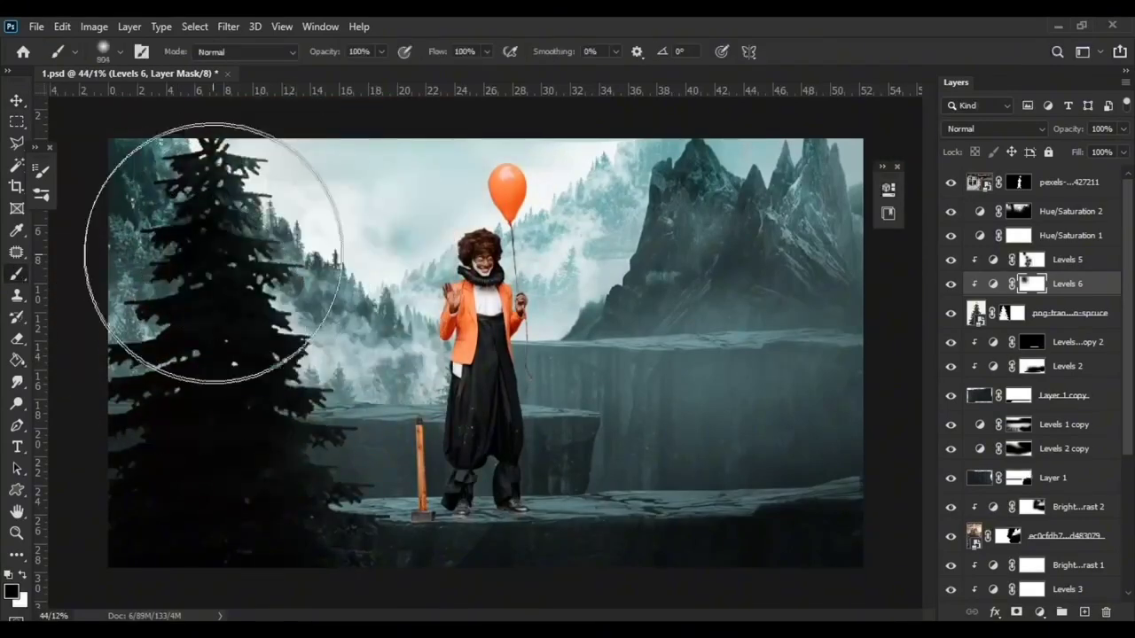
left_click_drag(293, 354, 266, 355)
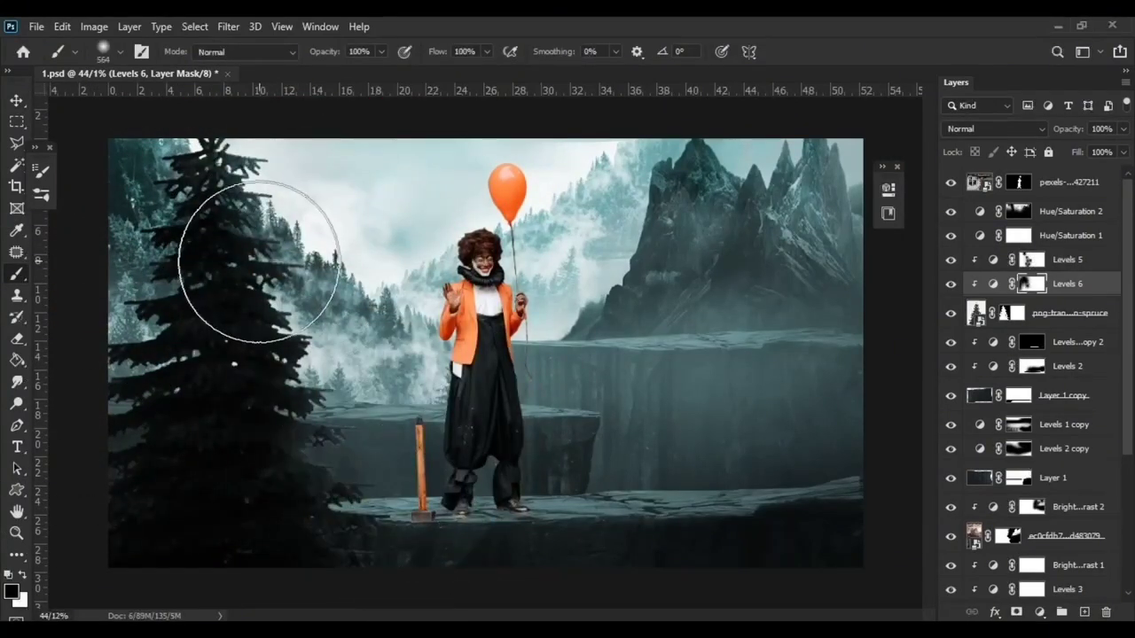
Step: Move the spruce above Hue/Saturation and clip a Hue/Saturation 1 copy to it
left_click_drag(1078, 266, 1065, 212)
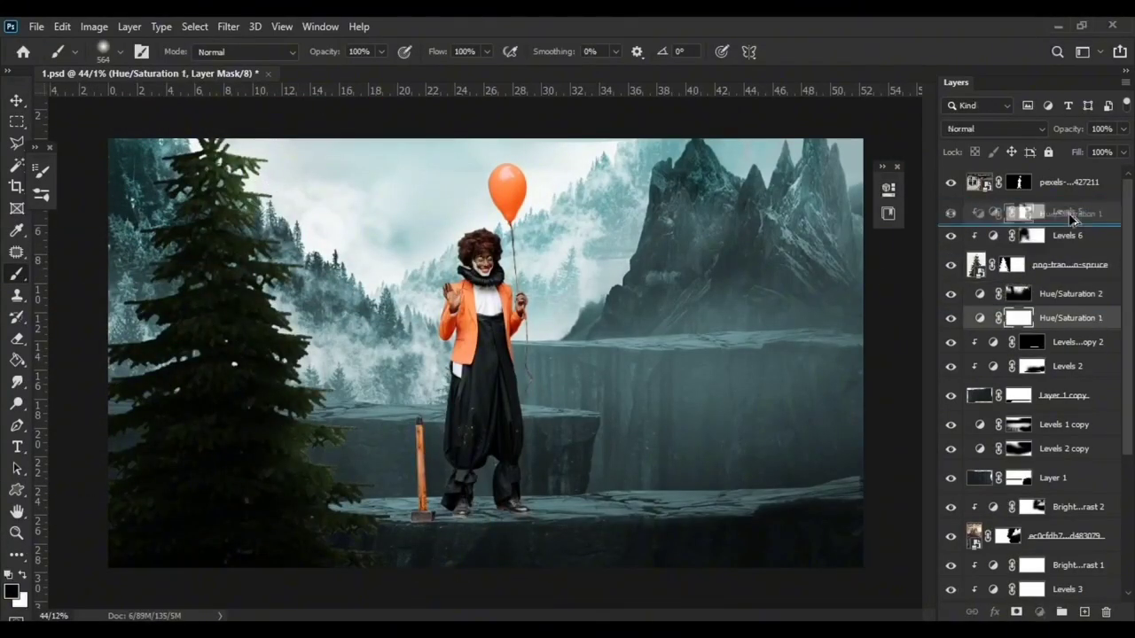
left_click_drag(1093, 317, 1064, 211)
key("d")
scroll(417, 414, "up", 2)
left_click_drag(419, 413, 333, 413)
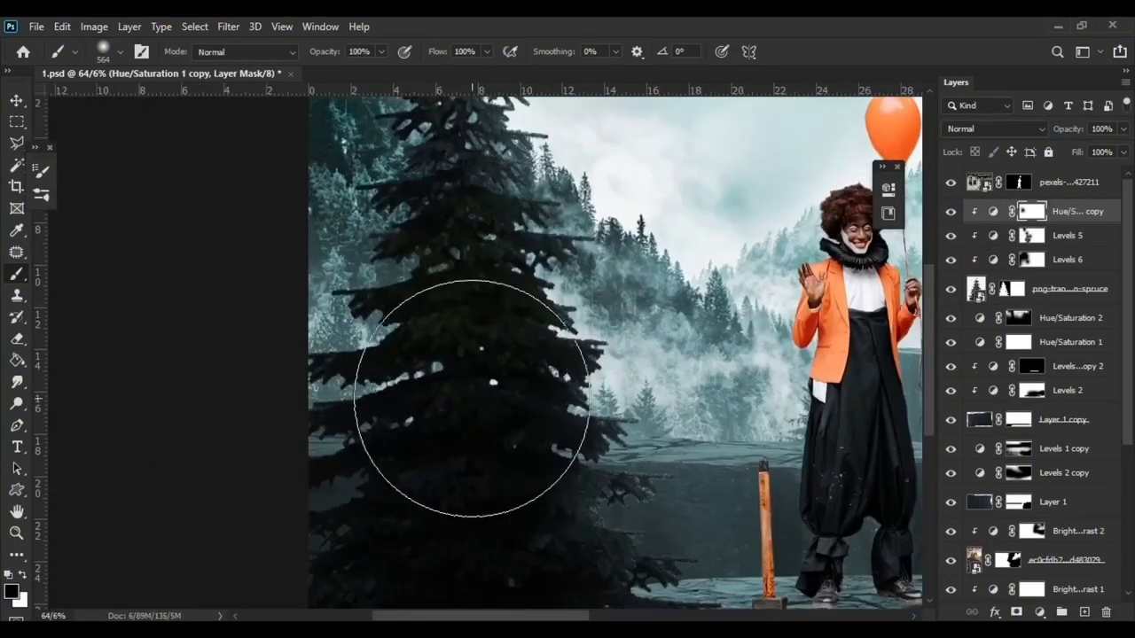
Step: Stamp the finished tree into a new layer and start transforming the copy
scroll(507, 469, "down", 3)
scroll(310, 168, "up", 5)
scroll(240, 431, "down", 5)
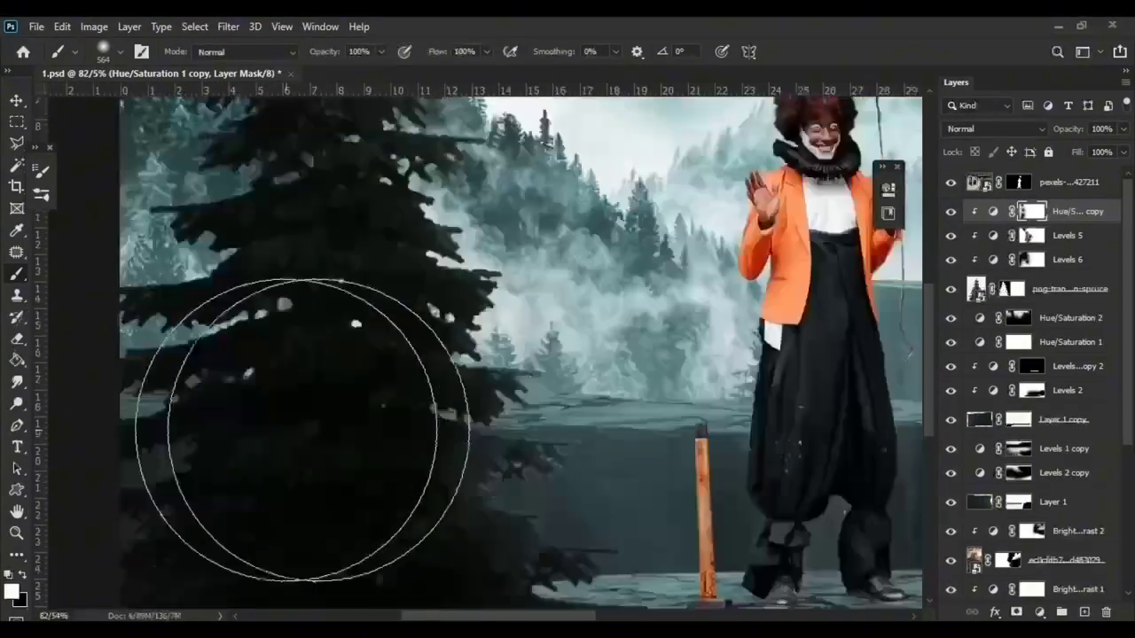
scroll(608, 444, "down", 3)
scroll(332, 405, "down", 2)
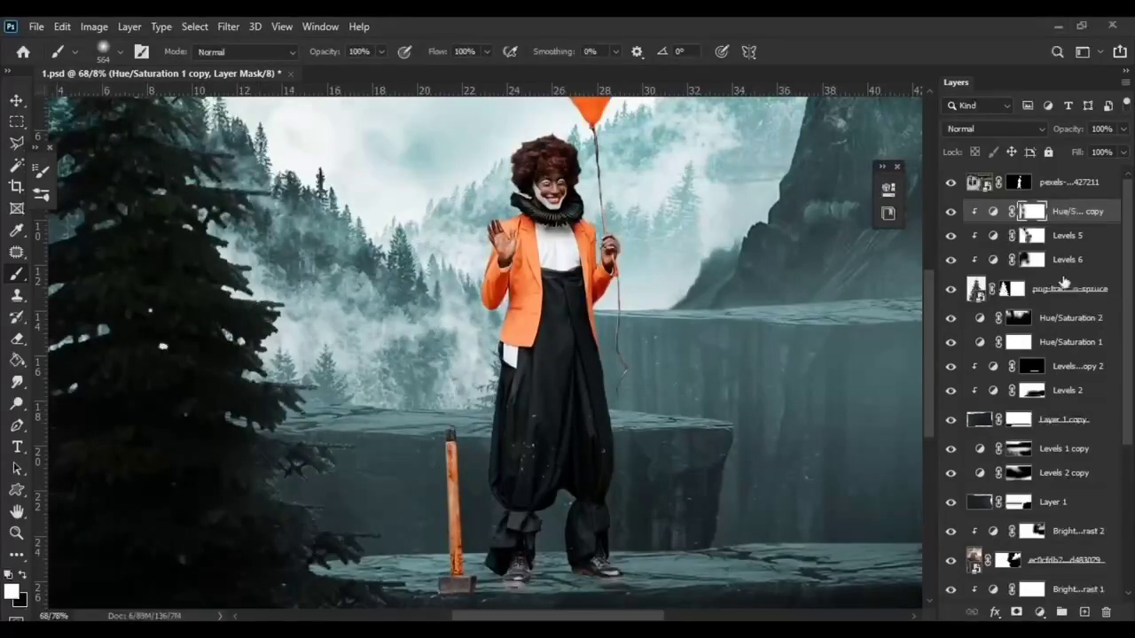
key("ctrl+j")
scroll(478, 354, "down", 3)
key("ctrl+t")
Step: Move the mirrored spruce copy to the right side and enlarge it to about 175%
left_click_drag(261, 489, 725, 492)
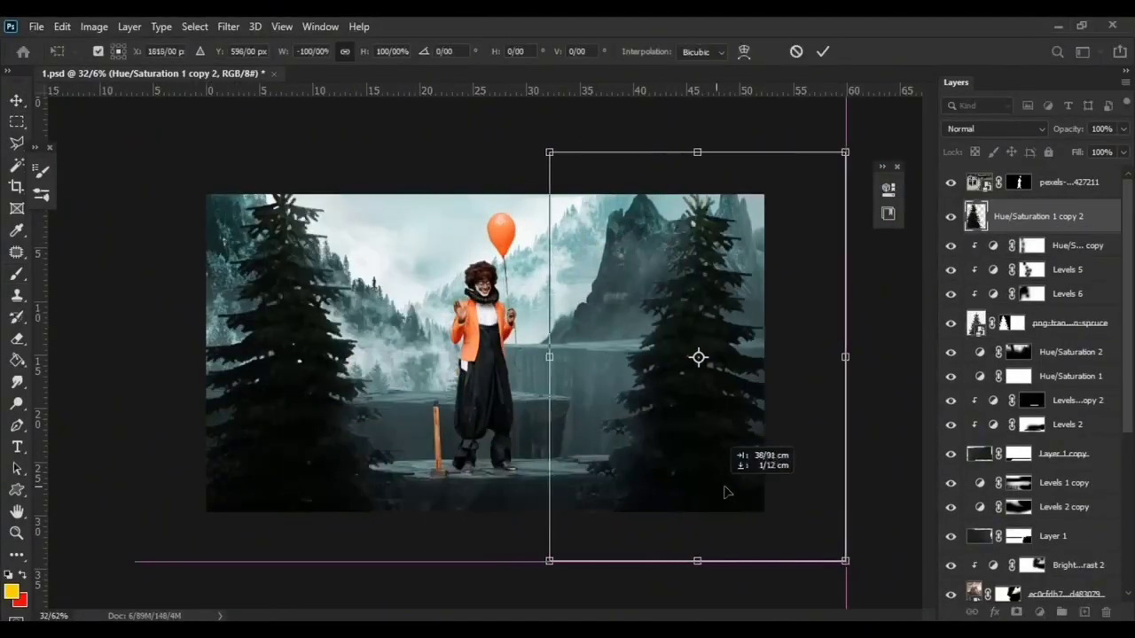
left_click_drag(845, 153, 914, 97)
scroll(697, 479, "down", 2)
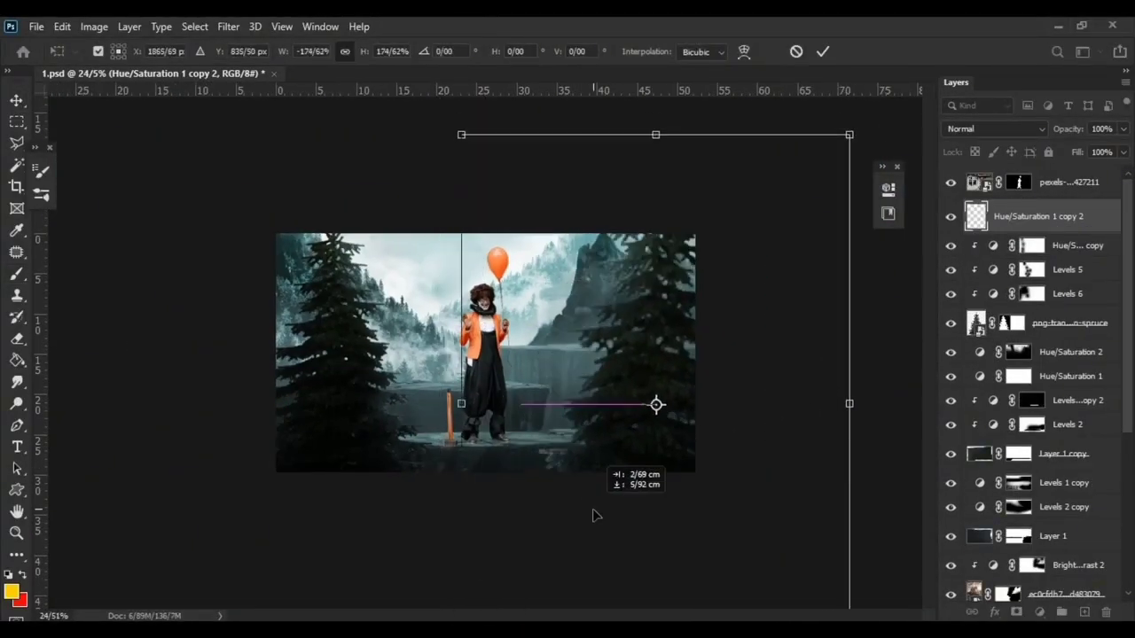
key("Return")
Step: Apply a Gaussian Blur to the right-hand tree and place the wooden cabin photo
scroll(578, 414, "up", 3)
scroll(577, 414, "up", 2)
left_click(228, 25)
left_click(476, 277)
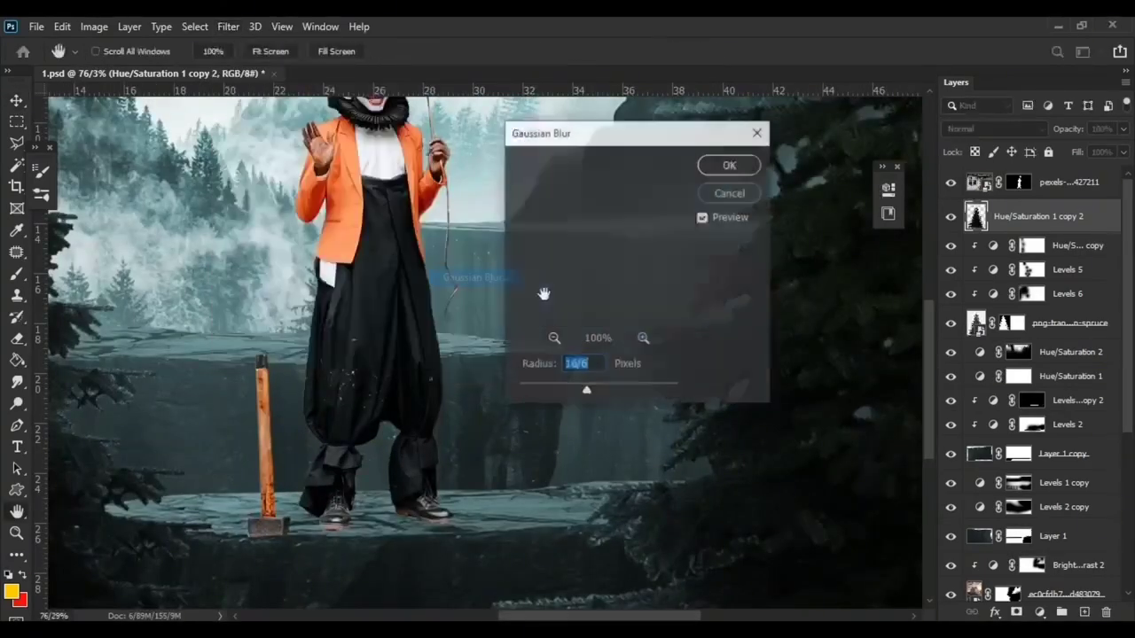
left_click_drag(585, 389, 570, 391)
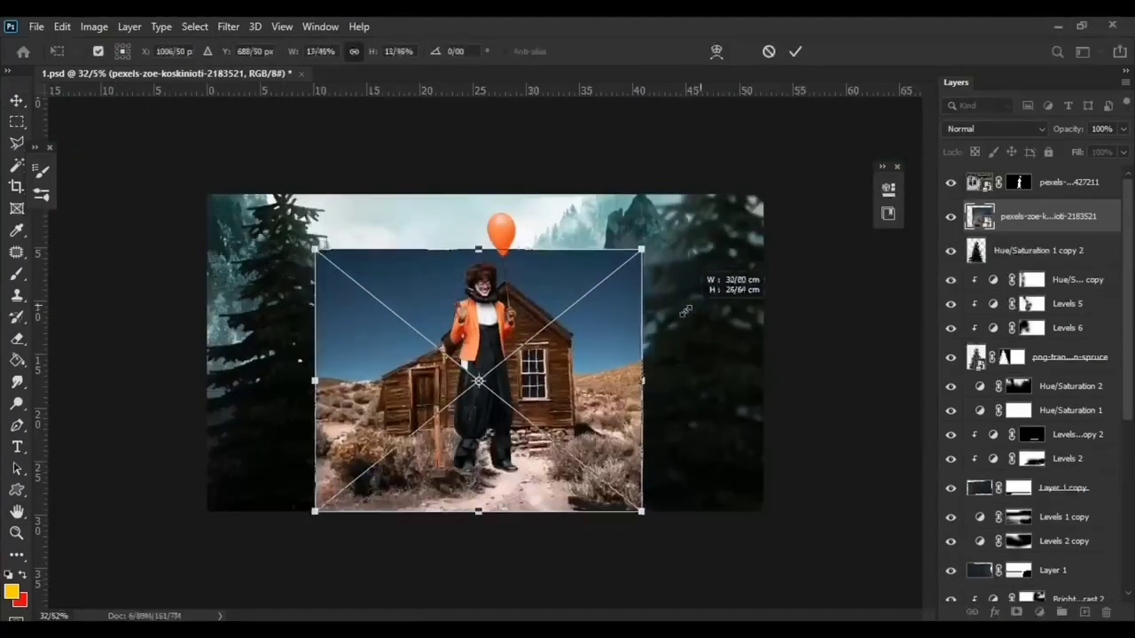
key("Return")
scroll(483, 360, "up", 3)
Step: Shift the cabin photo left and outline the cabin with the Polygonal Lasso
left_click_drag(620, 324, 494, 324)
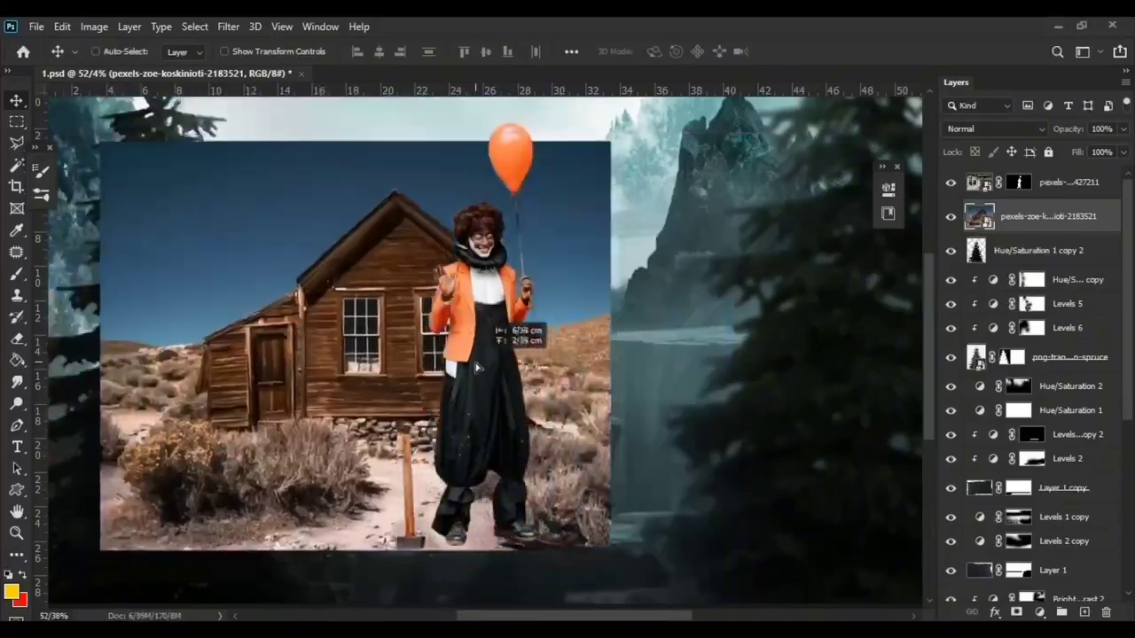
key("ctrl+bracketright")
scroll(191, 474, "up", 5)
key("l")
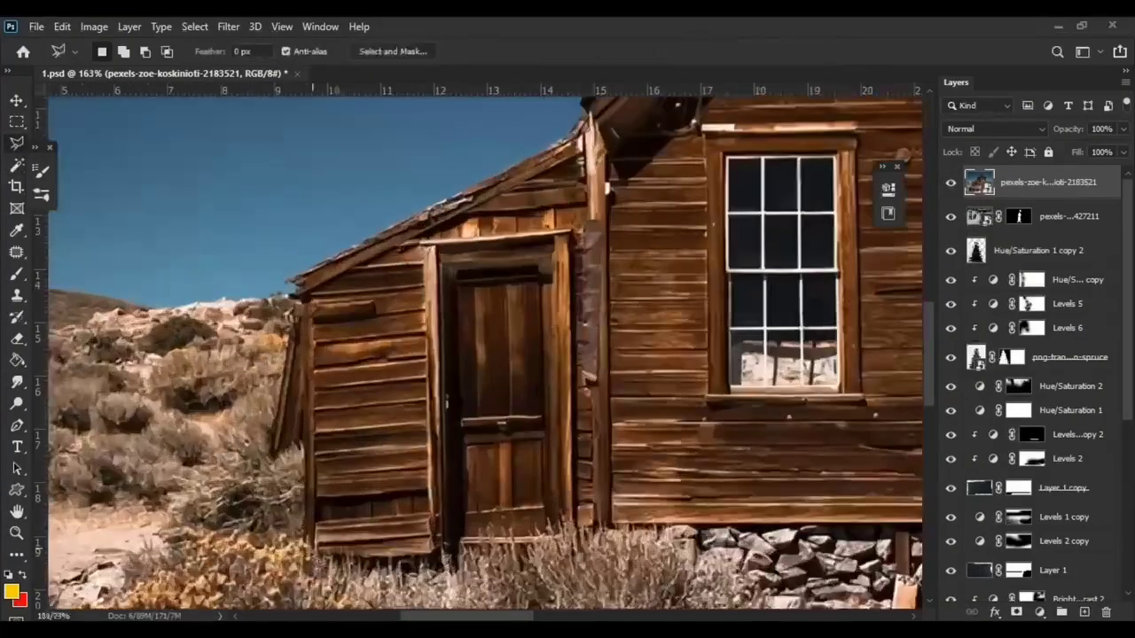
left_click(299, 295)
left_click_drag(568, 156, 381, 341)
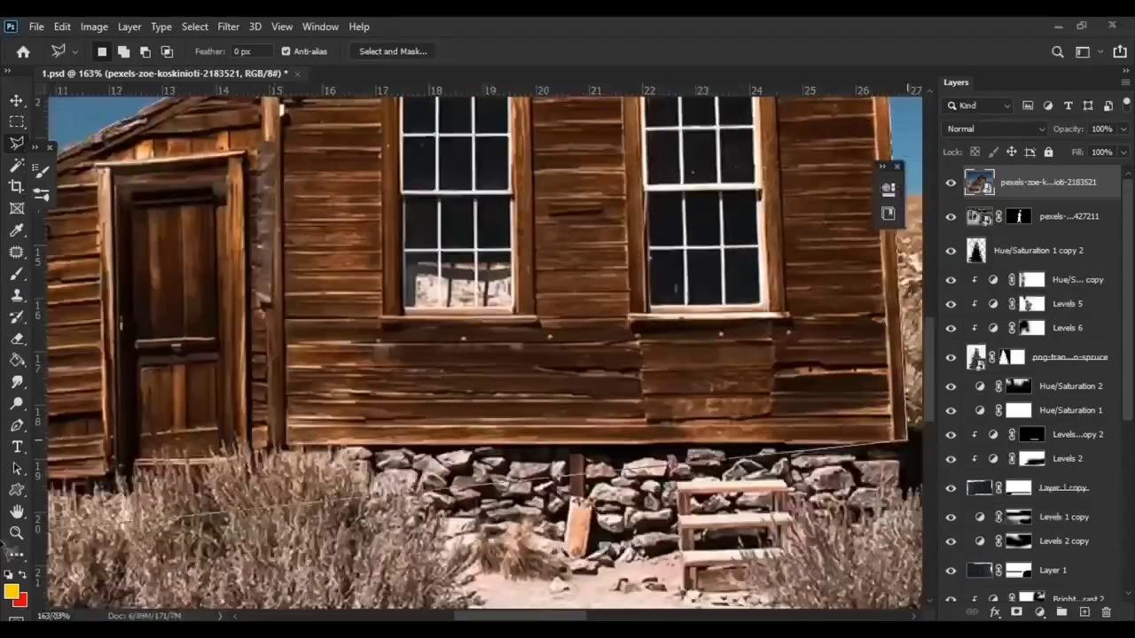
left_click(887, 454)
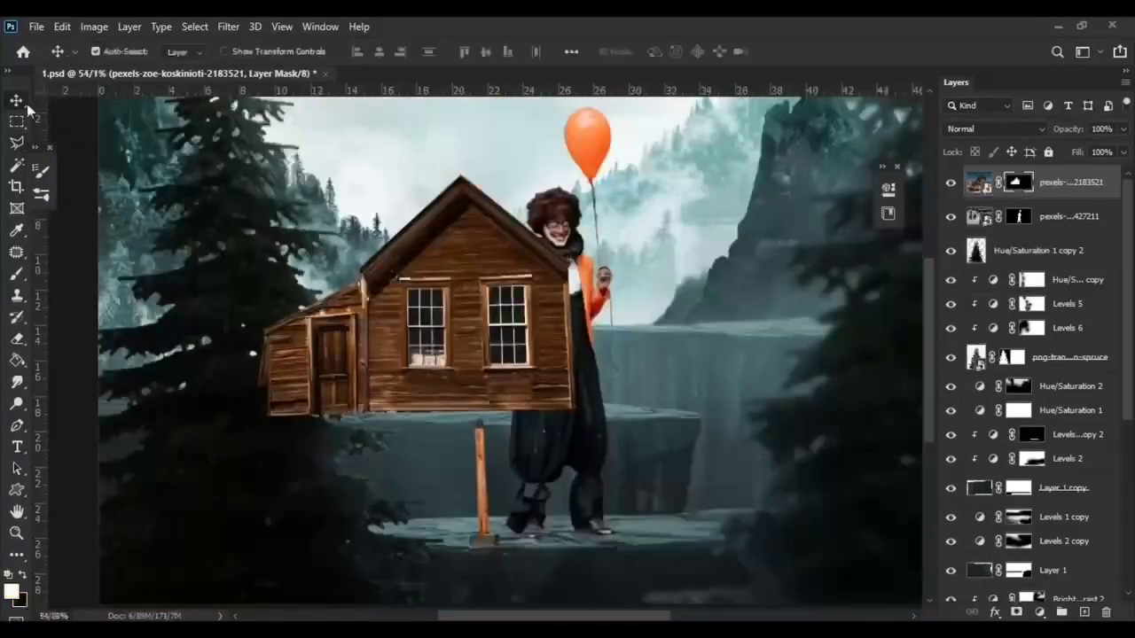
Step: Move the cabin layer down the stack so it sits behind the clown
left_click_drag(1020, 182, 1002, 335)
key("ctrl+plus")
key("ctrl+bracketleft")
key("ctrl+bracketleft")
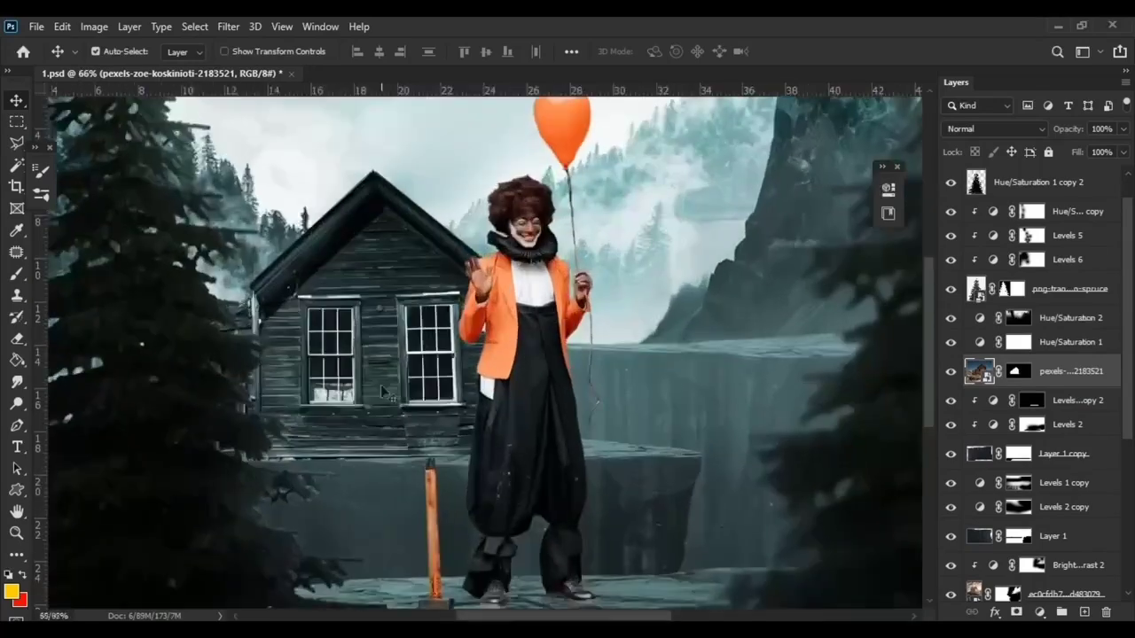
Step: Add a Levels adjustment clipped to the cabin and adjust its output levels
scroll(386, 391, "down", 1)
left_click(1041, 611)
left_click(1029, 383)
left_click_drag(726, 398, 761, 398)
left_click(745, 457)
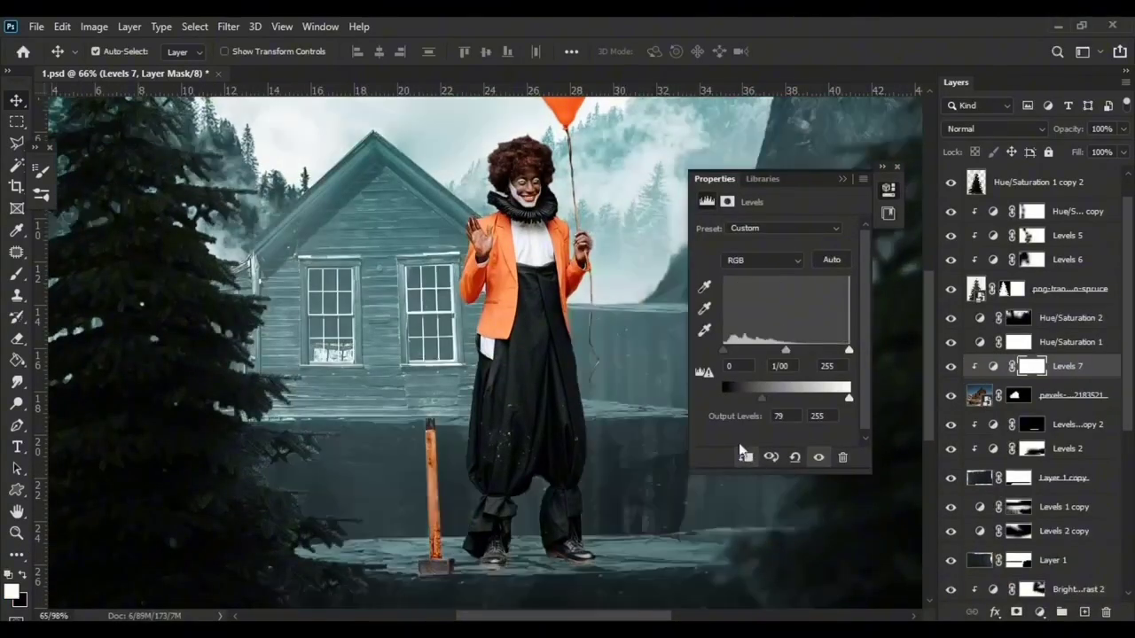
key("alt+bracketleft")
scroll(266, 293, "up", 1)
Step: Paint the lighter tone back onto parts of the cabin through the Levels 7 mask
left_click(1032, 366)
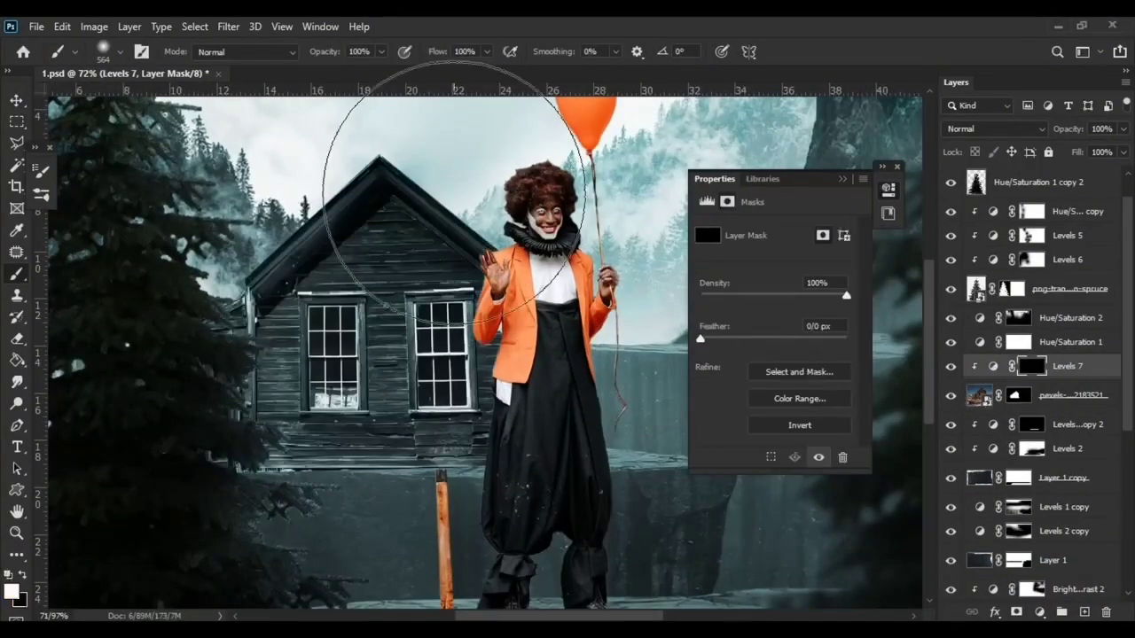
key("d")
scroll(161, 314, "down", 3)
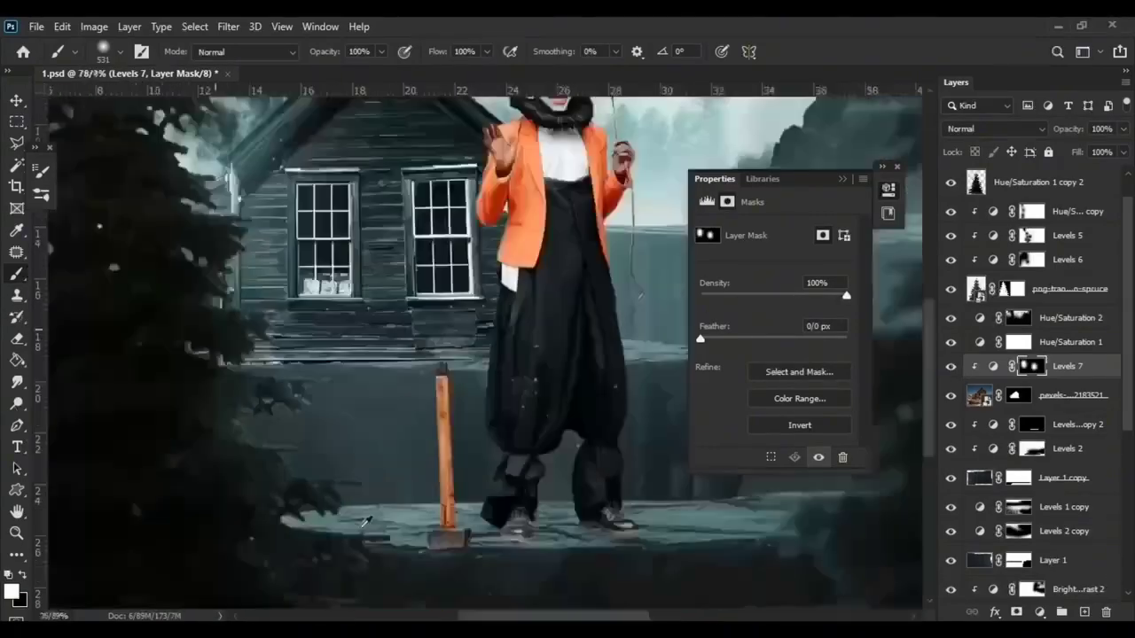
right_click(375, 413)
left_click_drag(203, 456, 499, 387)
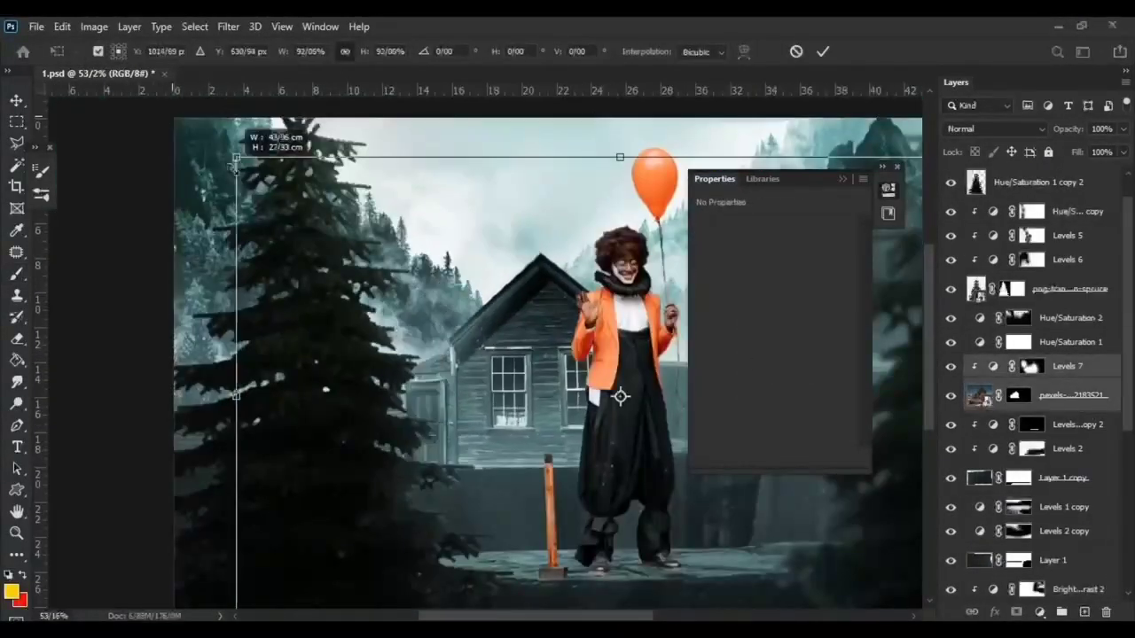
left_click_drag(235, 160, 296, 390)
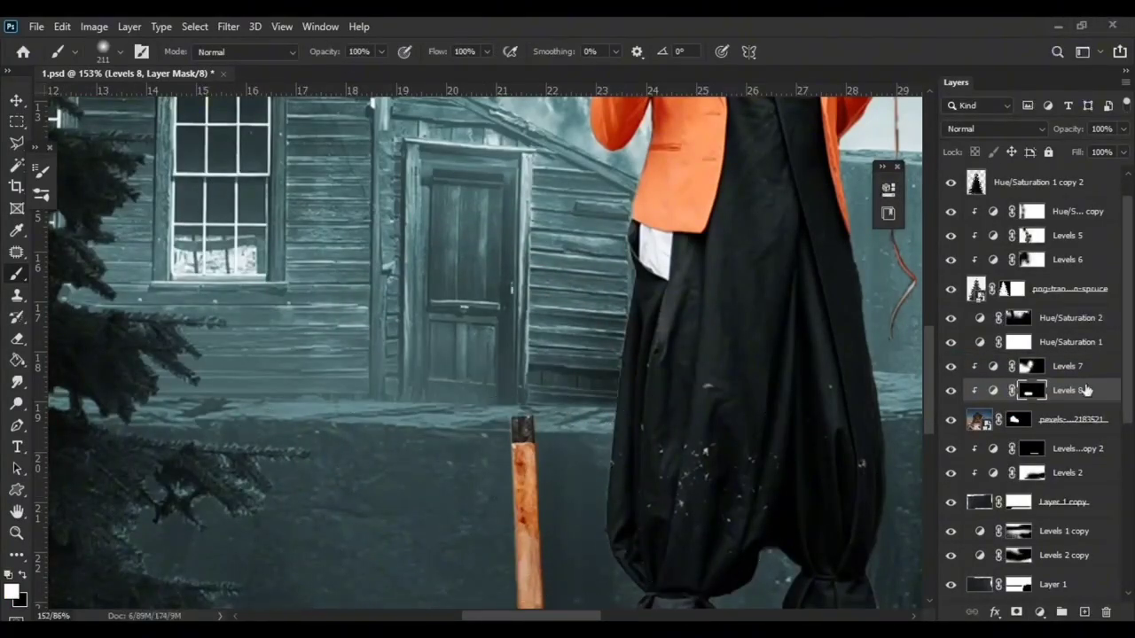
Step: Duplicate Levels 8 below the cabin photo and brighten more cabin area via the Levels 7 mask
left_click_drag(1083, 372, 1064, 444)
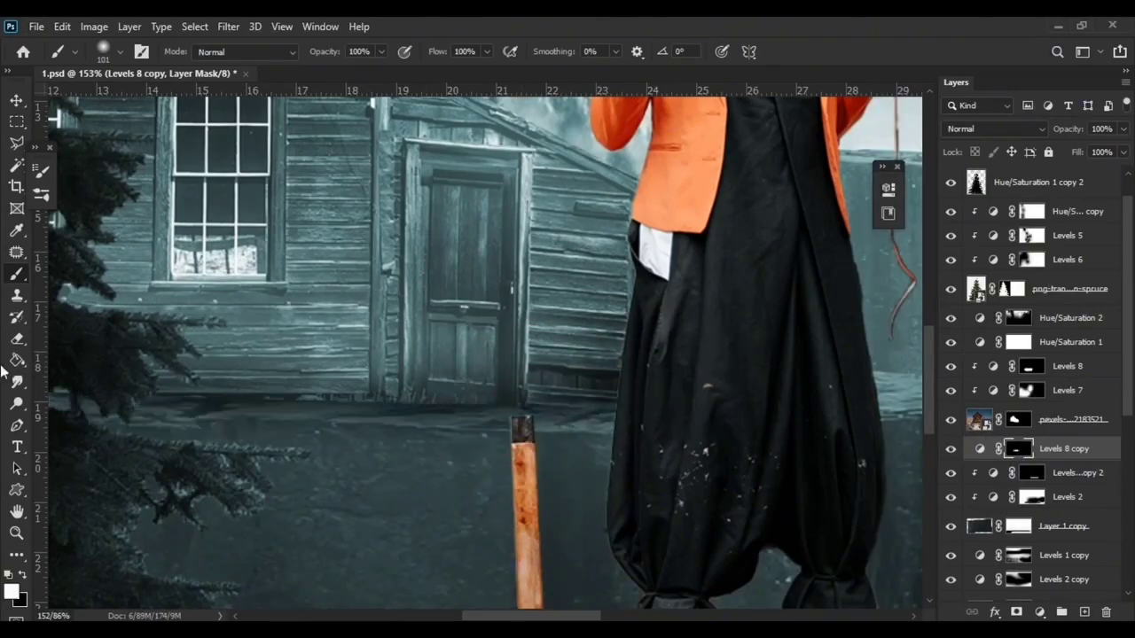
key("ctrl+0")
scroll(381, 426, "up", 2)
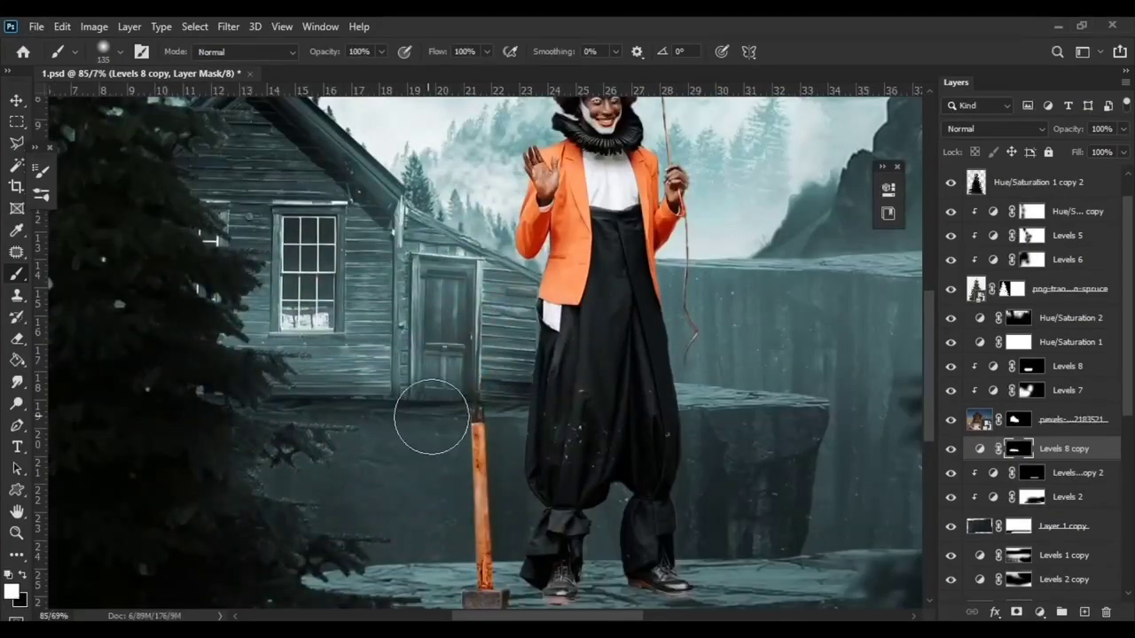
scroll(212, 453, "up", 1)
left_click(1027, 366)
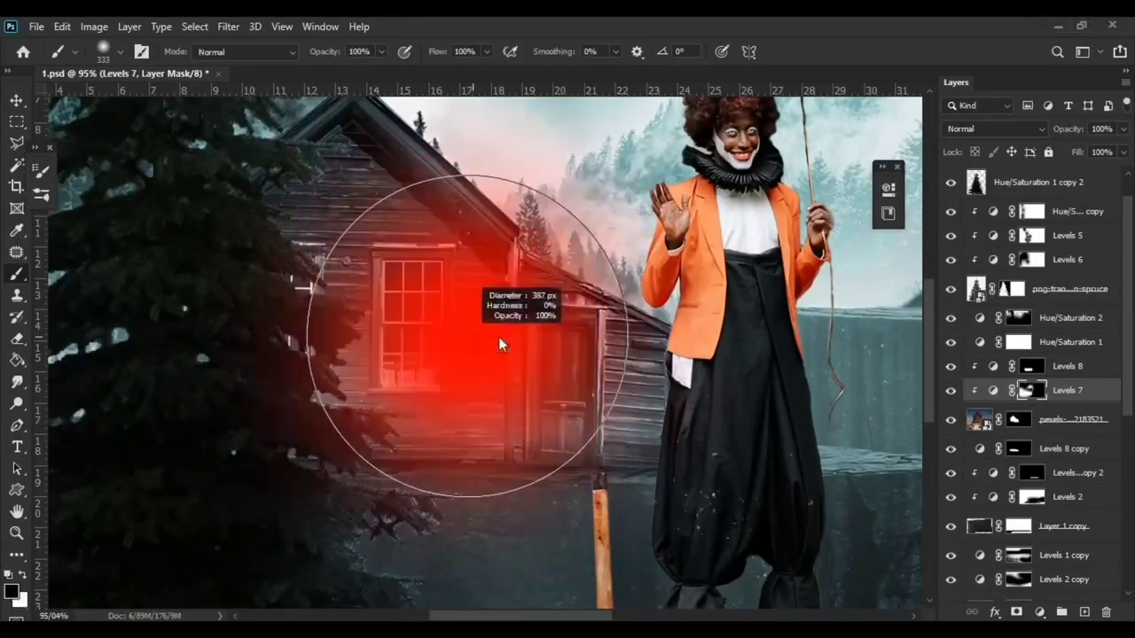
scroll(507, 329, "down", 3)
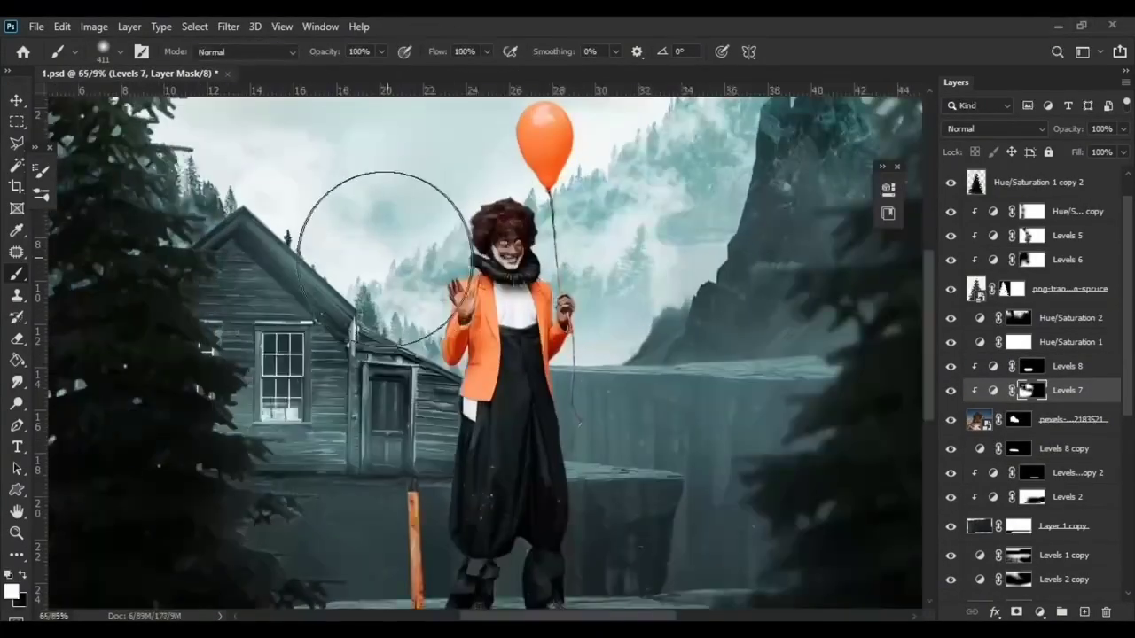
left_click_drag(383, 258, 377, 251)
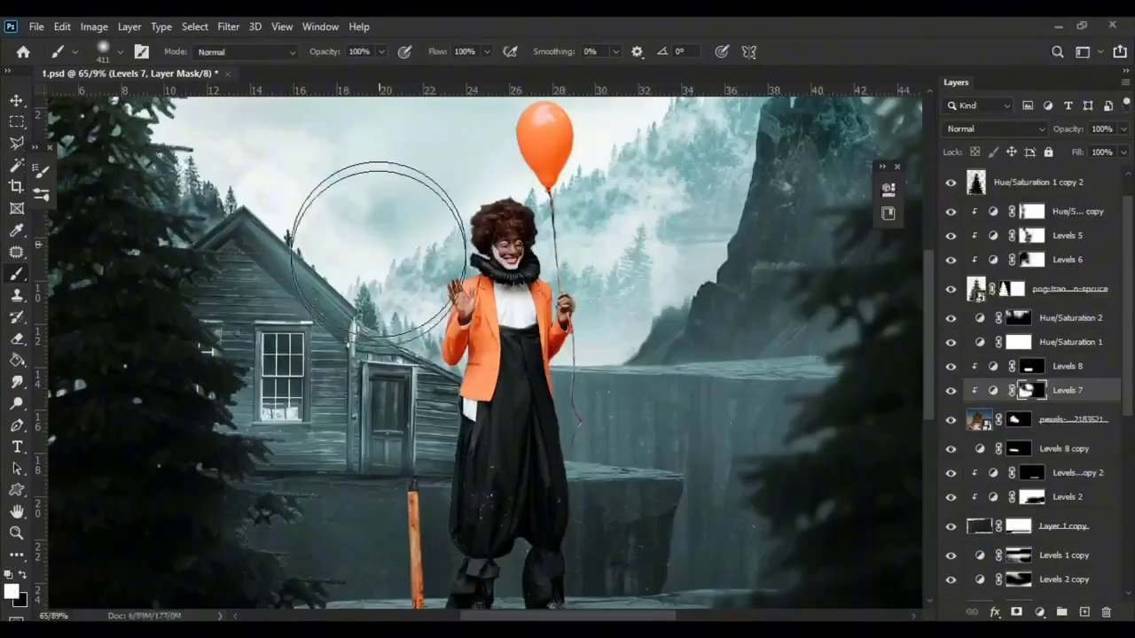
scroll(210, 521, "down", 1)
scroll(949, 354, "down", 2)
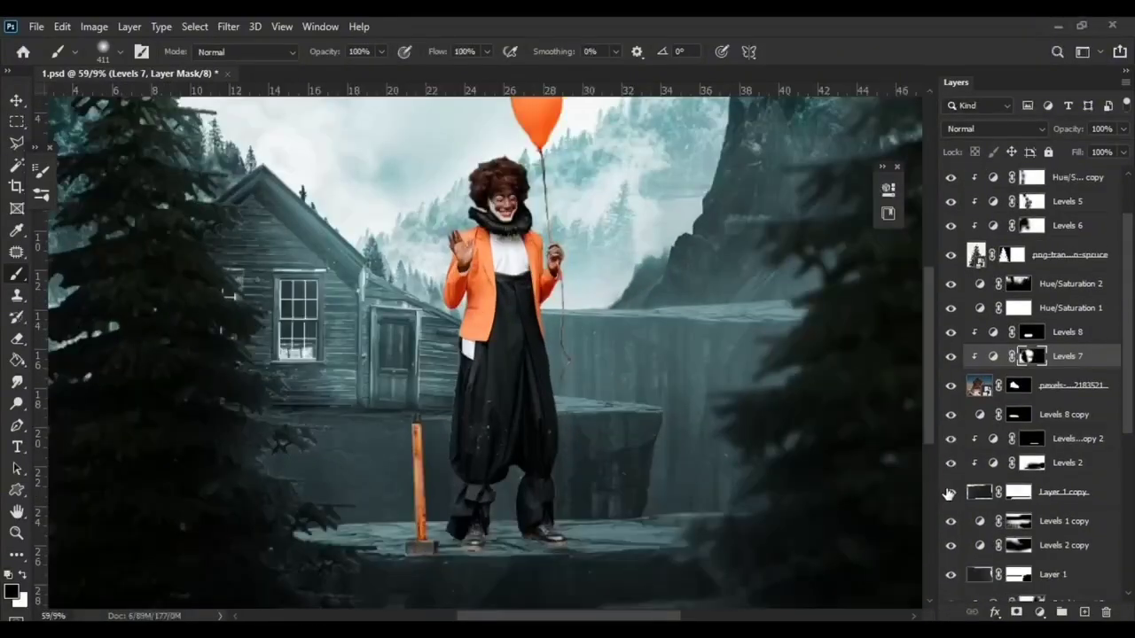
scroll(949, 326, "down", 3)
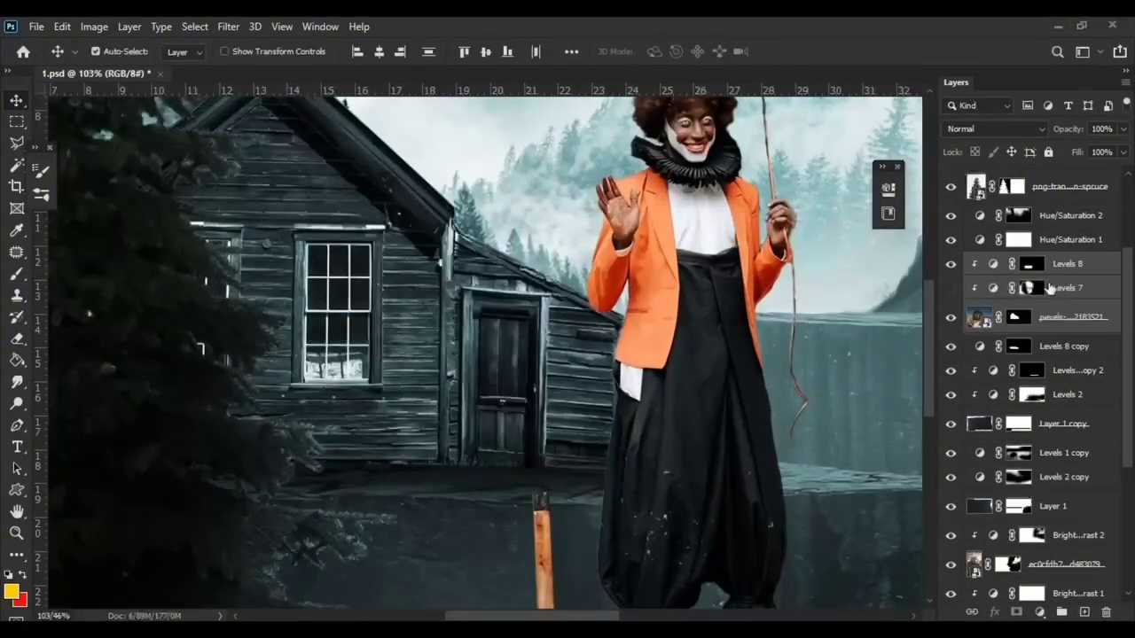
left_click(1051, 288)
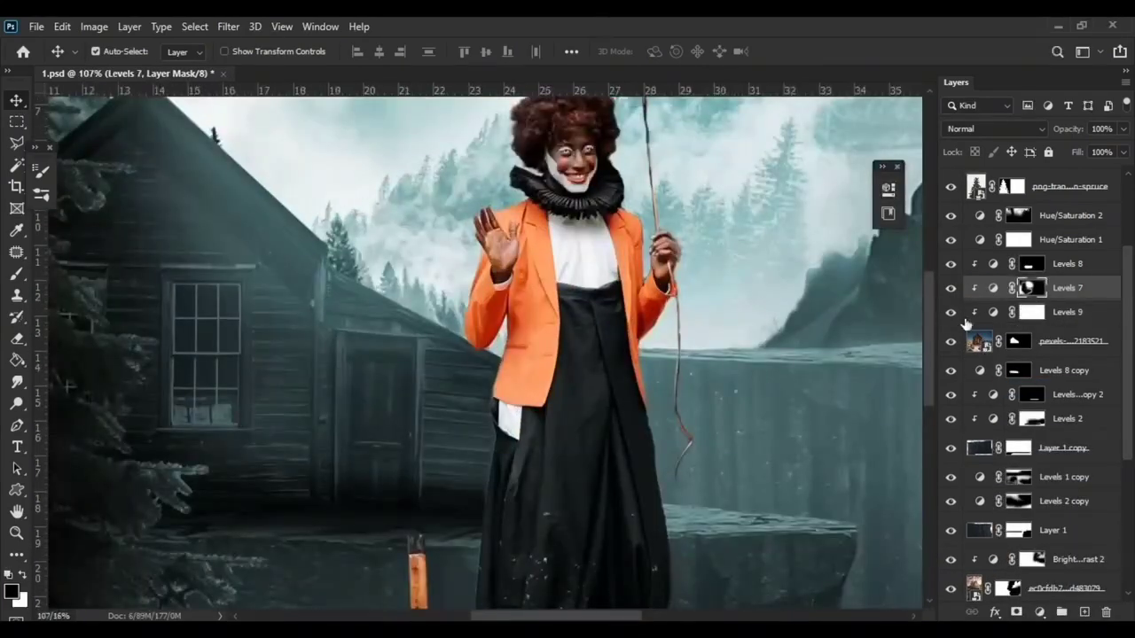
Step: Invert the Levels 9 mask and paint its effect back onto the lower-left ground
key("ctrl+i")
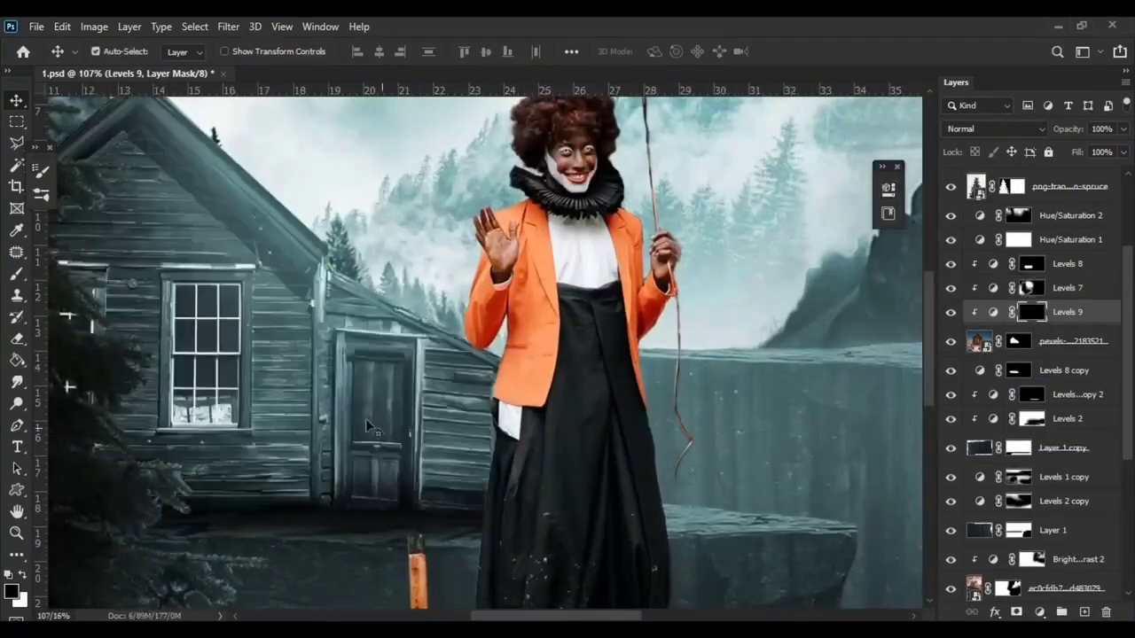
key("b")
left_click_drag(93, 406, 367, 502)
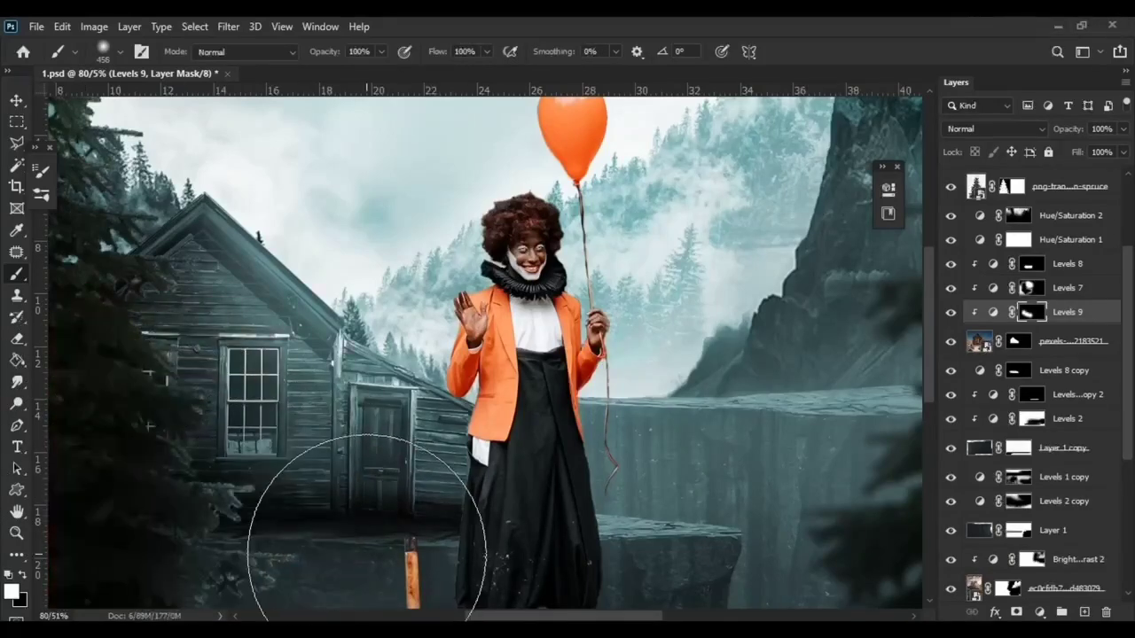
scroll(368, 502, "down", 2)
left_click(1030, 287)
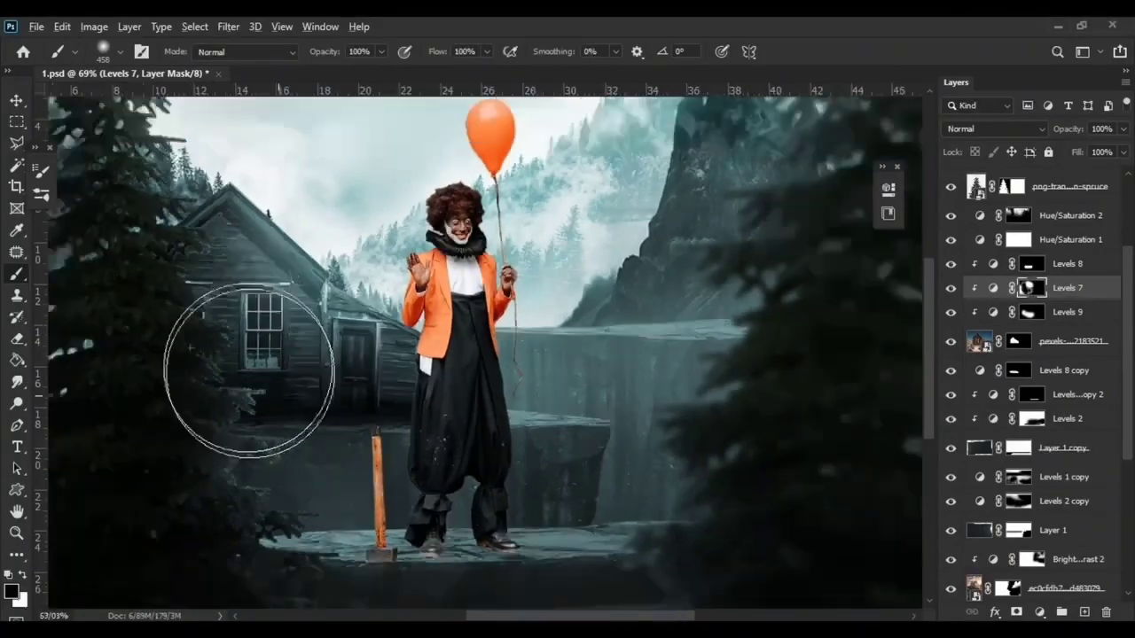
scroll(254, 405, "up", 1)
scroll(304, 481, "up", 1)
Step: Add a clipped Levels 10 below Levels 2 copy and paint it to darken the ground beside the axe
left_click(956, 476)
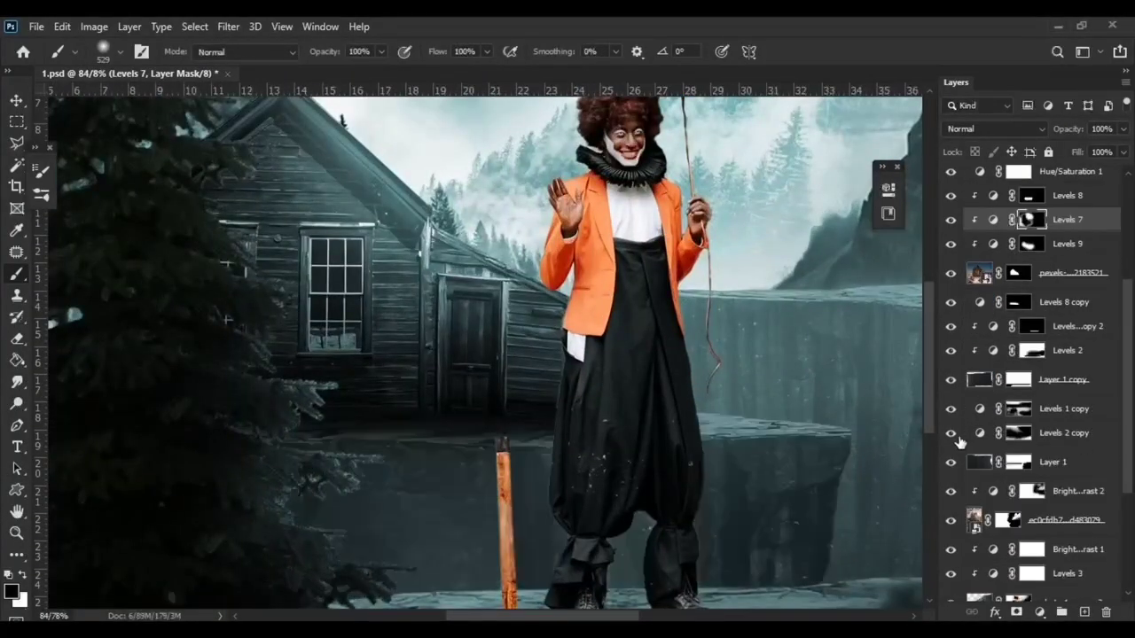
left_click(1040, 612)
left_click(1042, 385)
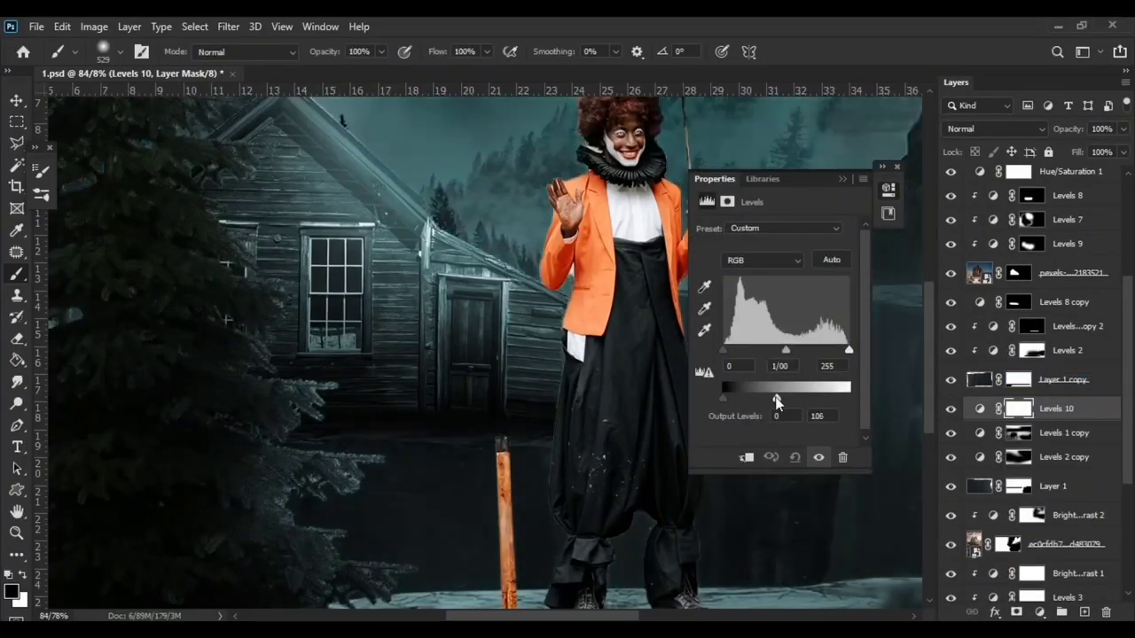
left_click(746, 458)
left_click_drag(960, 431, 1074, 469)
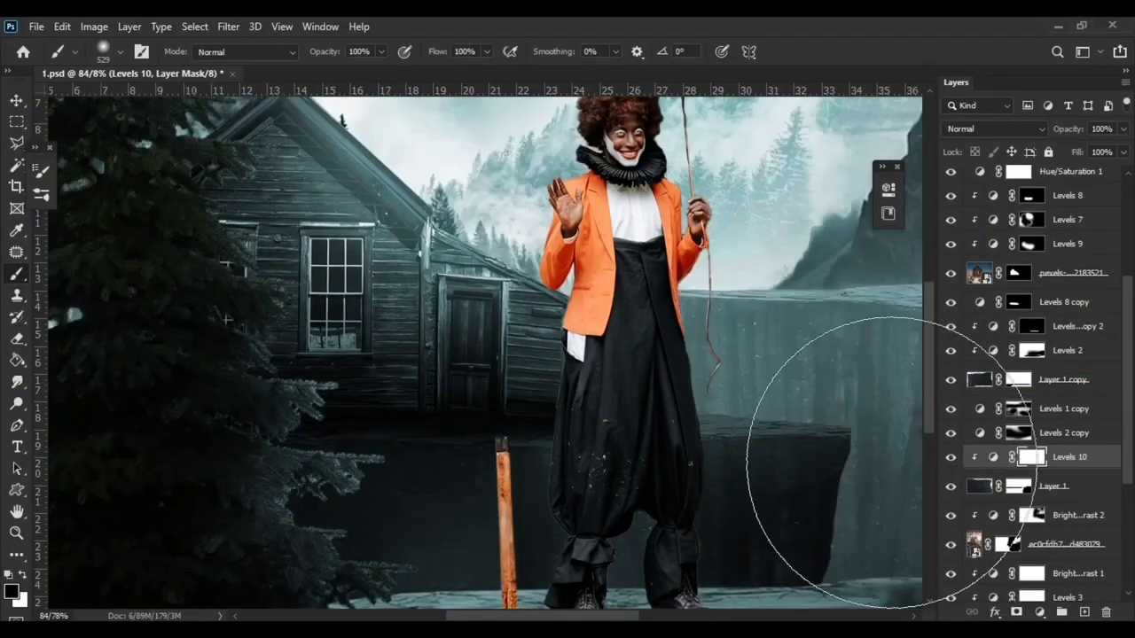
key("bracketleft")
key("bracketleft")
key("bracketleft")
key("bracketleft")
scroll(557, 359, "down", 3)
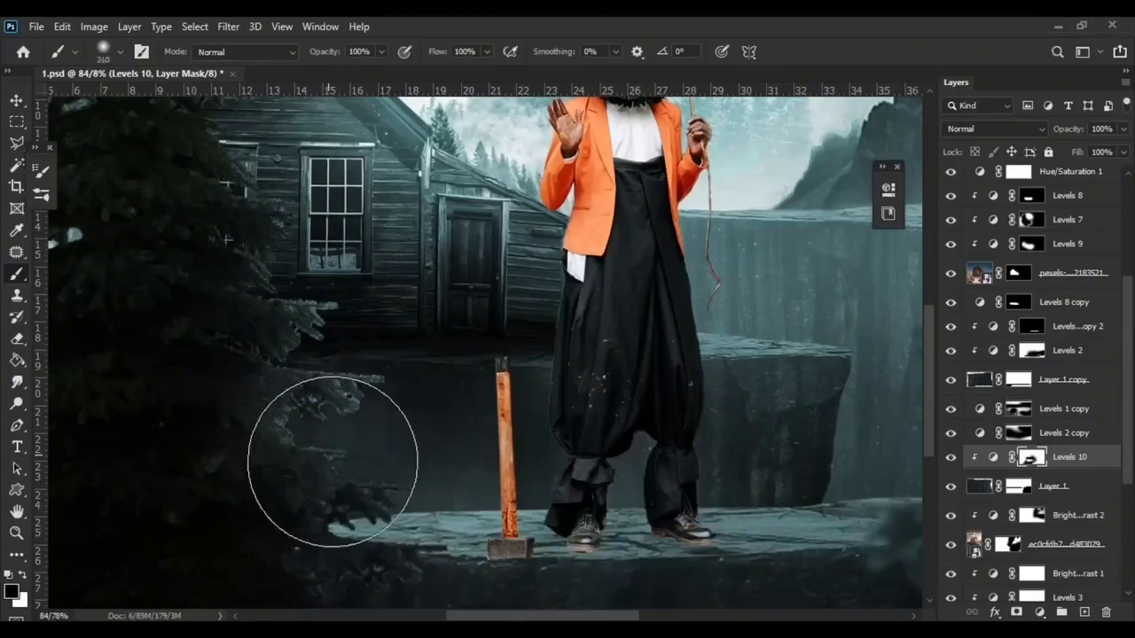
left_click_drag(443, 533, 330, 456)
scroll(388, 348, "down", 3)
scroll(387, 348, "up", 2)
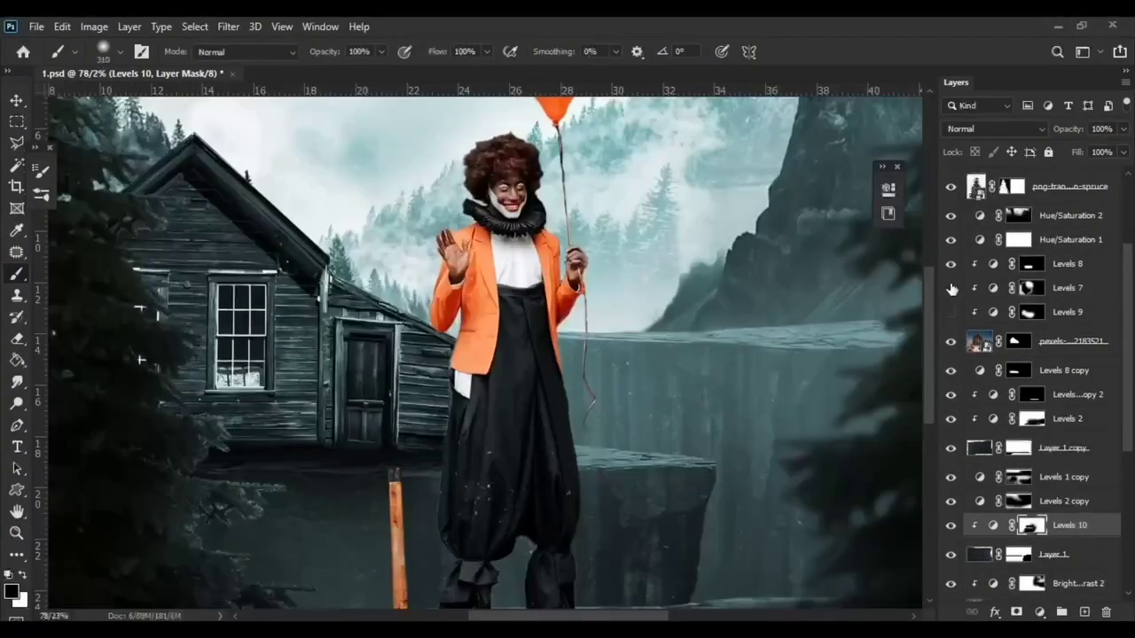
Step: Show Levels 7 and Levels 9 again and review the Levels 9 and Levels 10 masks
left_click(952, 289)
left_click(951, 312)
left_click(1030, 312)
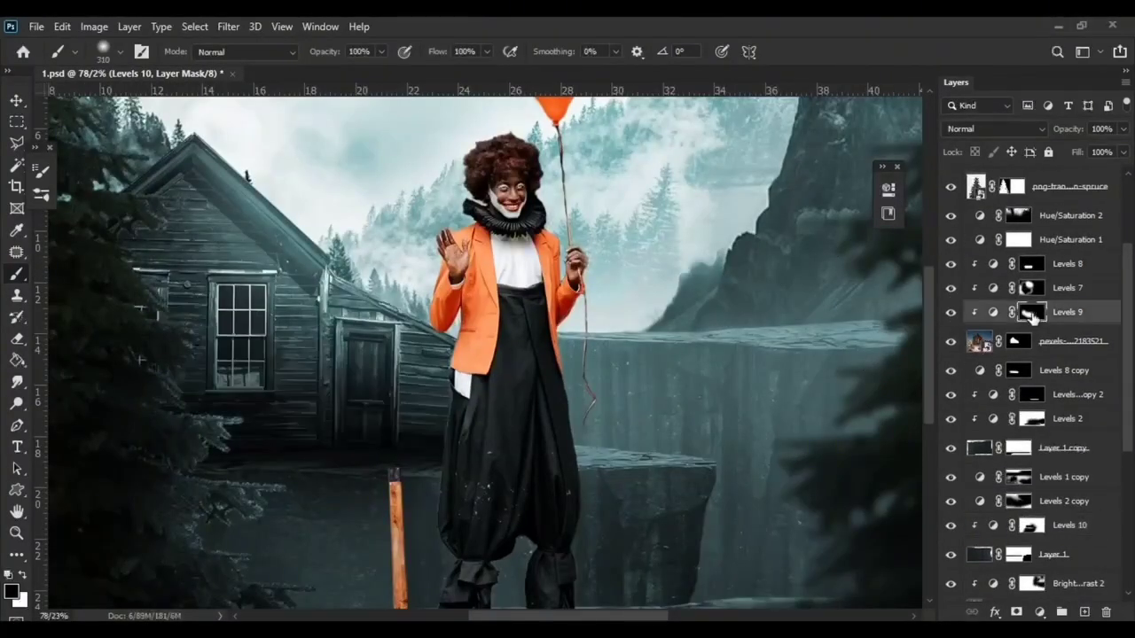
scroll(331, 366, "up", 3)
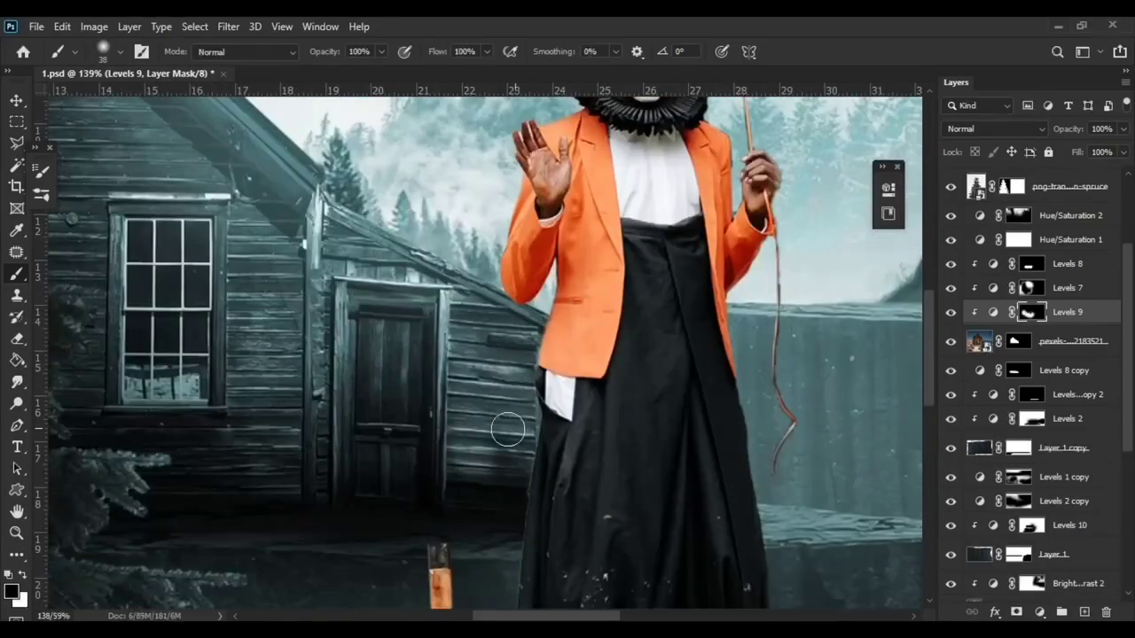
scroll(552, 442, "down", 3)
scroll(291, 559, "up", 3)
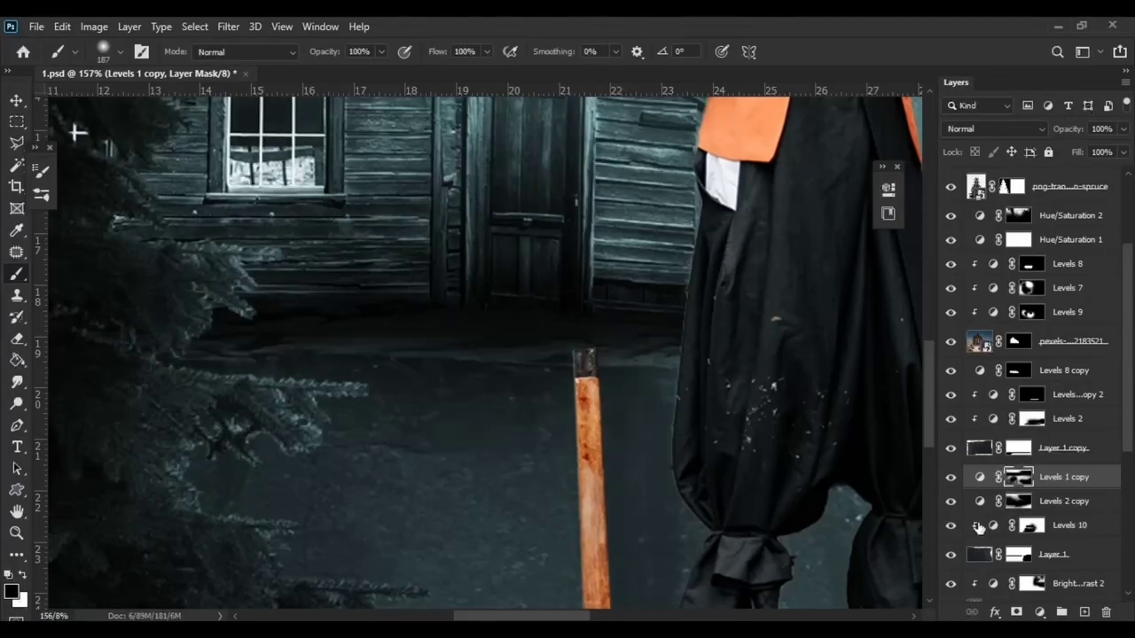
left_click(1031, 525)
scroll(313, 391, "down", 2)
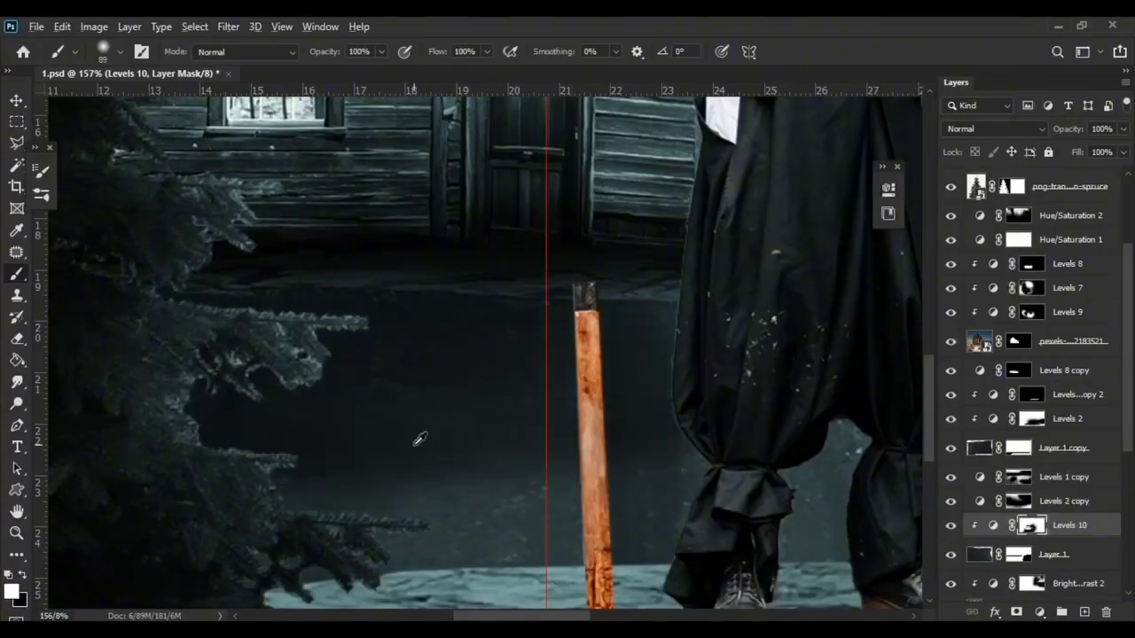
scroll(418, 443, "down", 3)
scroll(1000, 538, "down", 1)
scroll(920, 526, "down", 1)
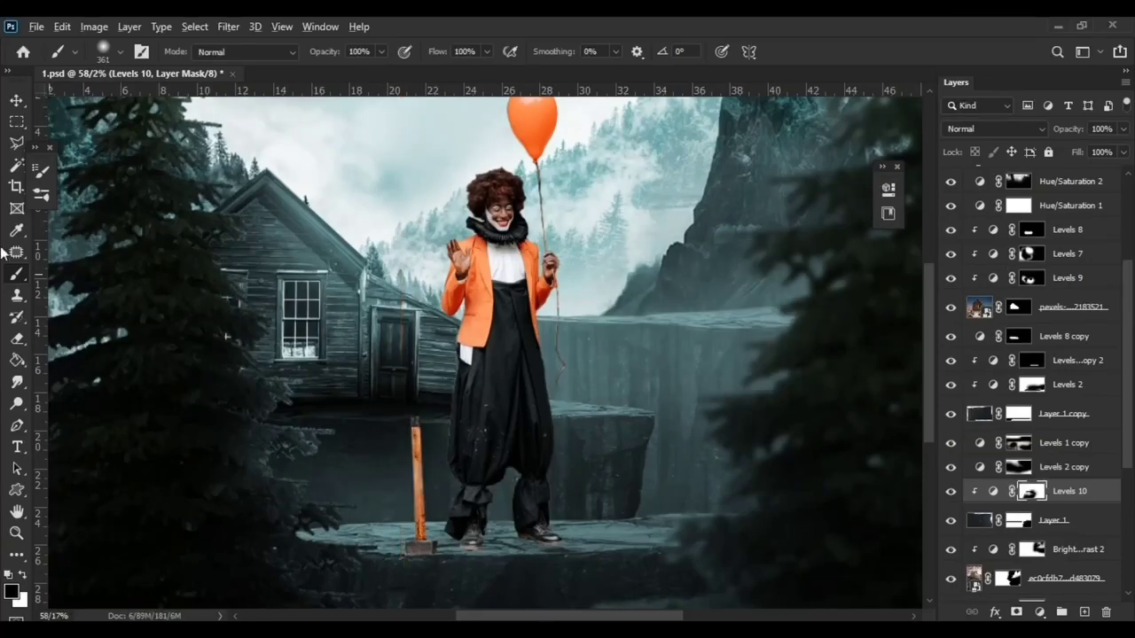
key("v")
scroll(40, 315, "up", 2)
Step: Add a Levels 11 that darkens midtones and paint it onto the cabin roof
left_click(1040, 612)
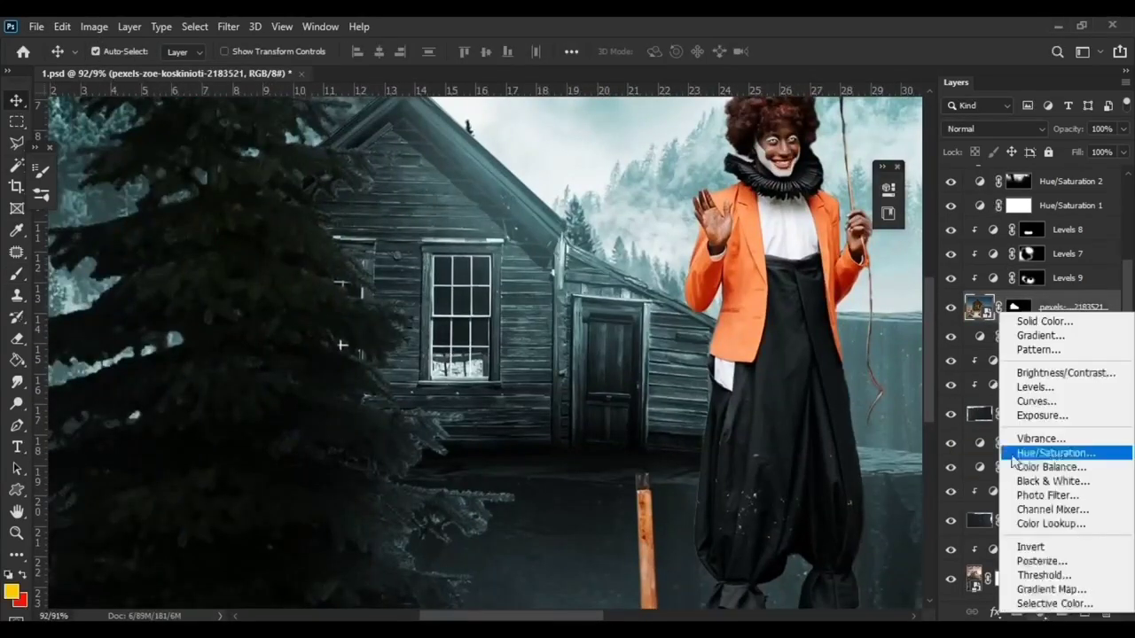
left_click(1039, 372)
mouse_move(787, 351)
left_mouse_down()
mouse_move(825, 353)
mouse_move(807, 351)
left_mouse_up()
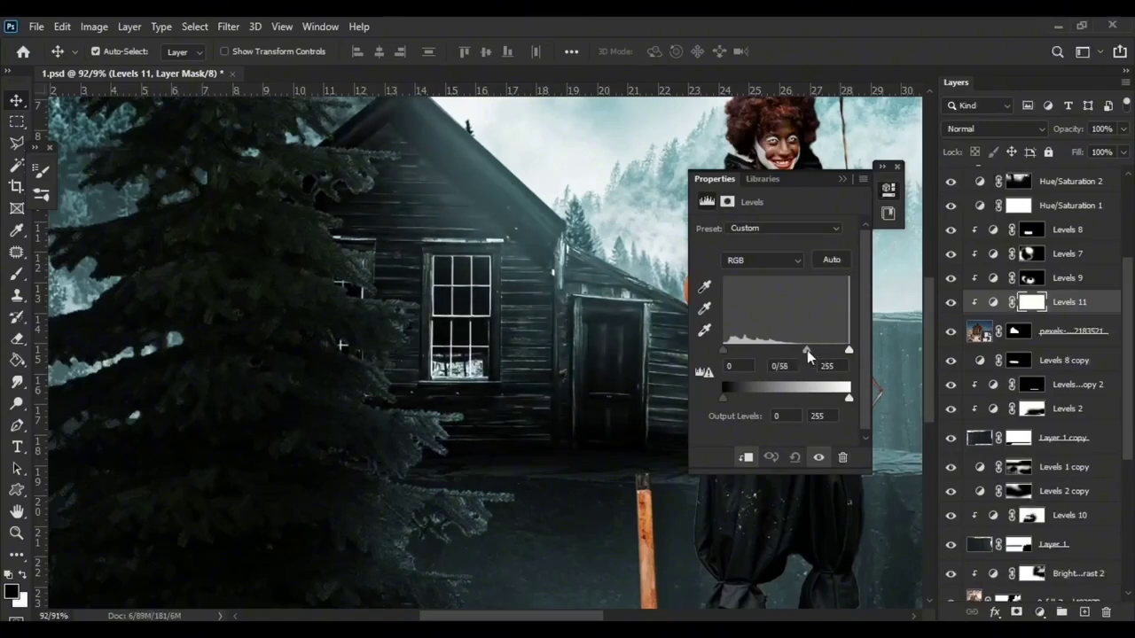
key("b")
scroll(449, 310, "down", 3)
scroll(450, 310, "up", 2)
left_click_drag(449, 311, 284, 248)
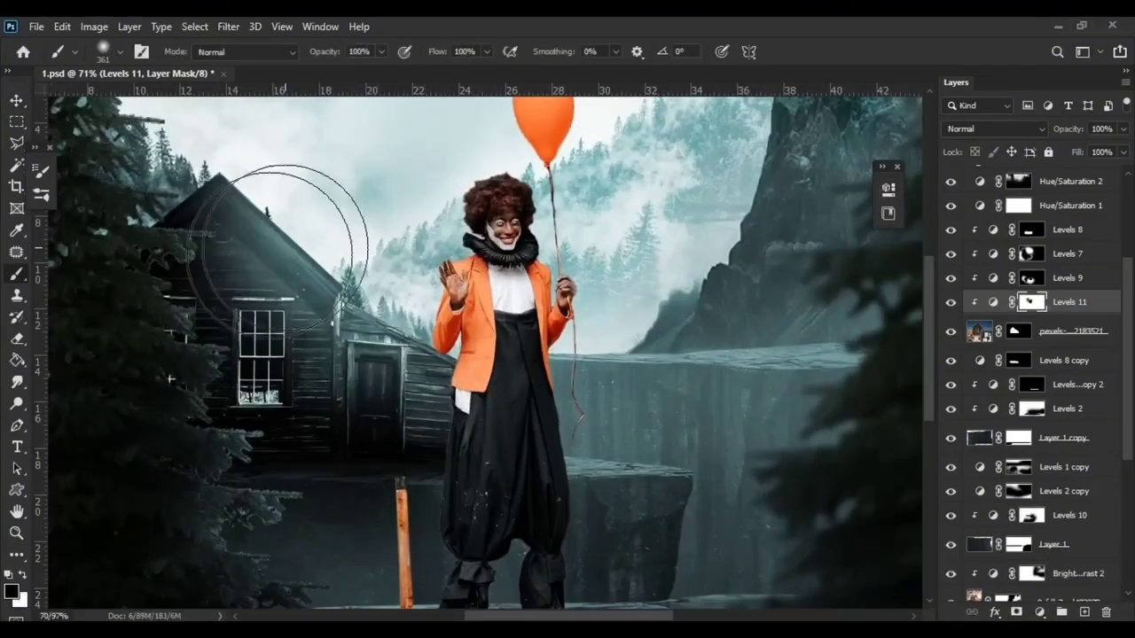
left_click_drag(423, 328, 429, 438)
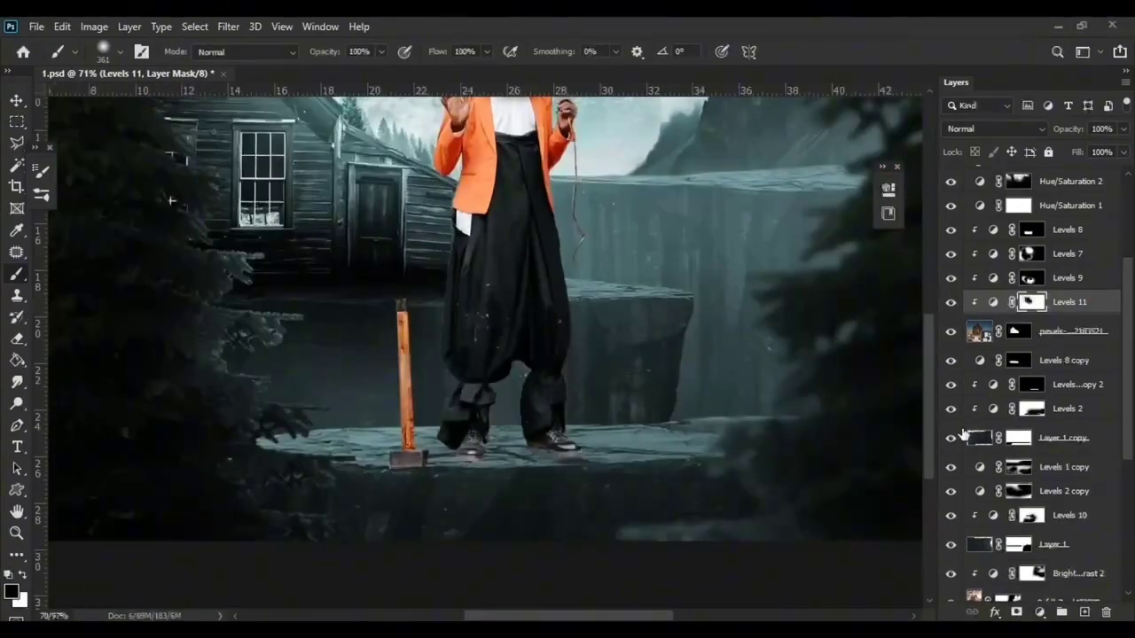
Step: Toggle Hue/Saturation 1 and Levels 6 to compare colours, then select the Levels 6 mask
scroll(957, 439, "down", 1)
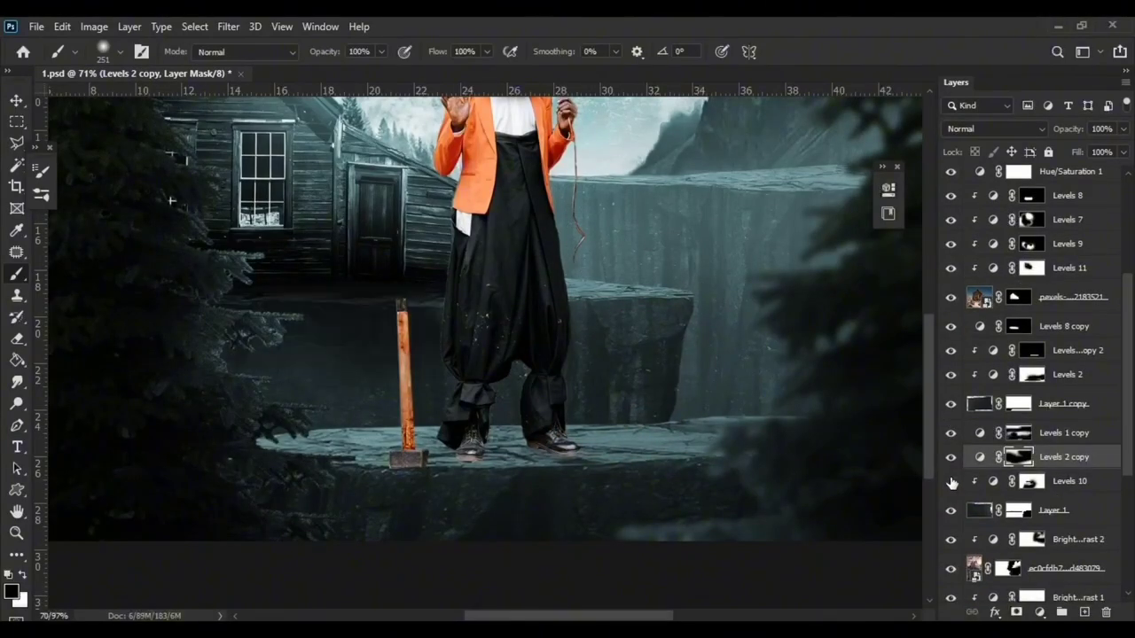
scroll(956, 293, "up", 1)
scroll(953, 248, "up", 1)
left_click(951, 240)
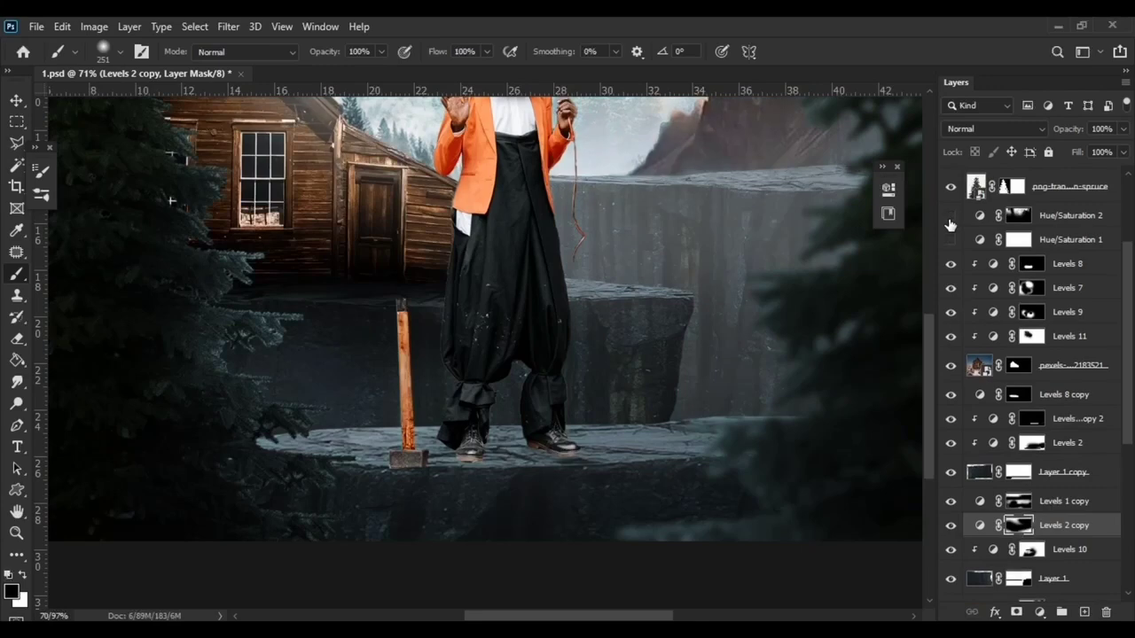
left_click(979, 363)
scroll(488, 425, "up", 3)
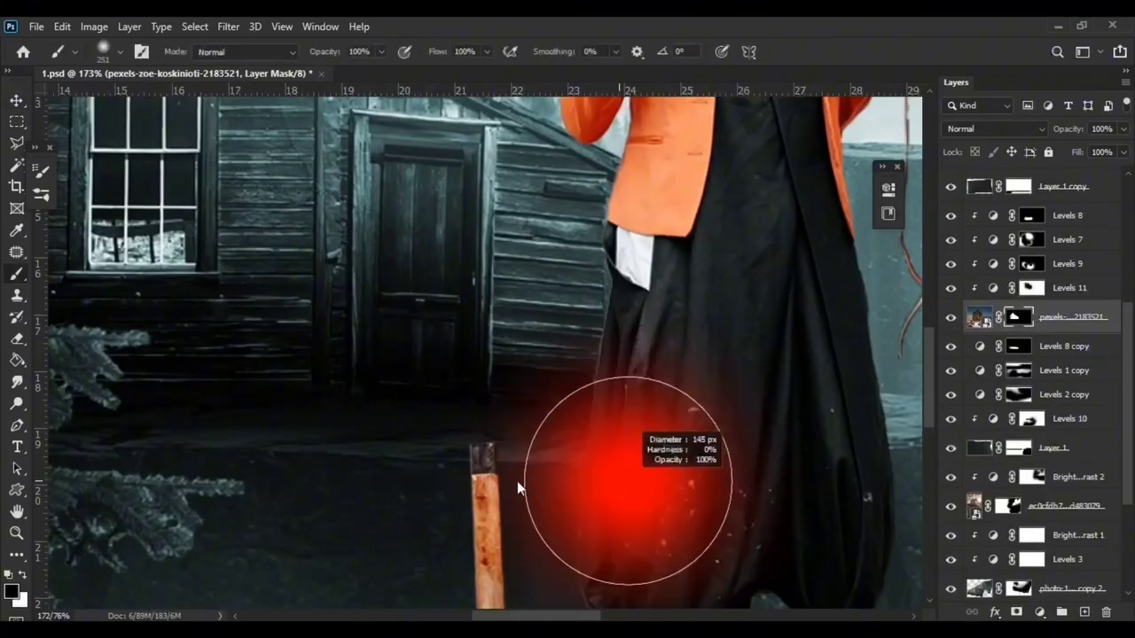
key("ctrl+0")
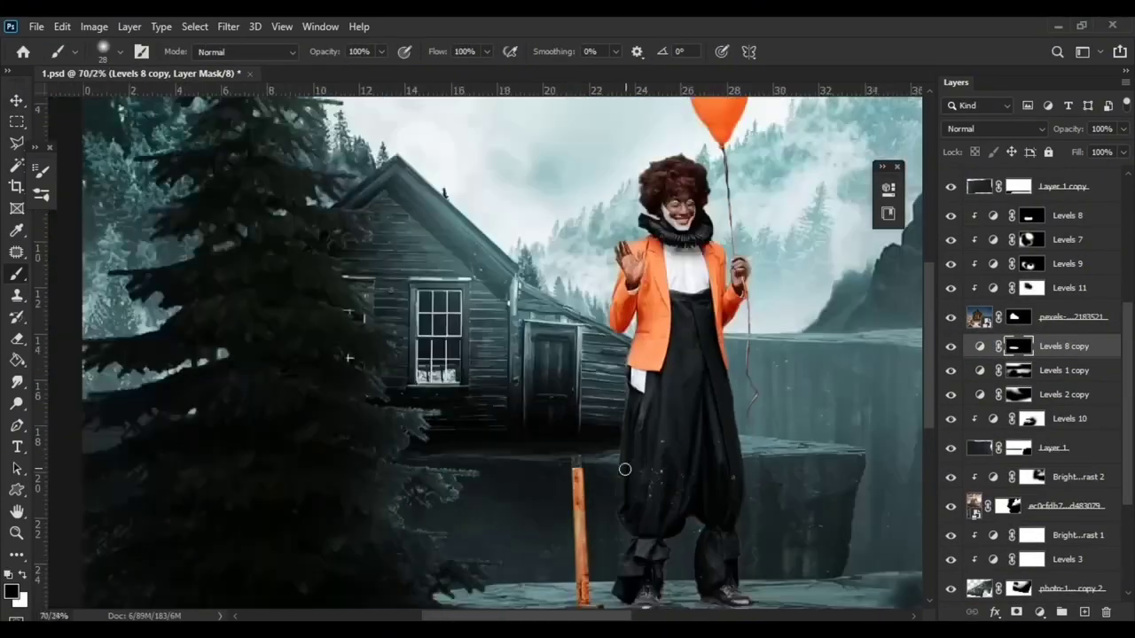
scroll(499, 443, "up", 3)
scroll(263, 417, "down", 1)
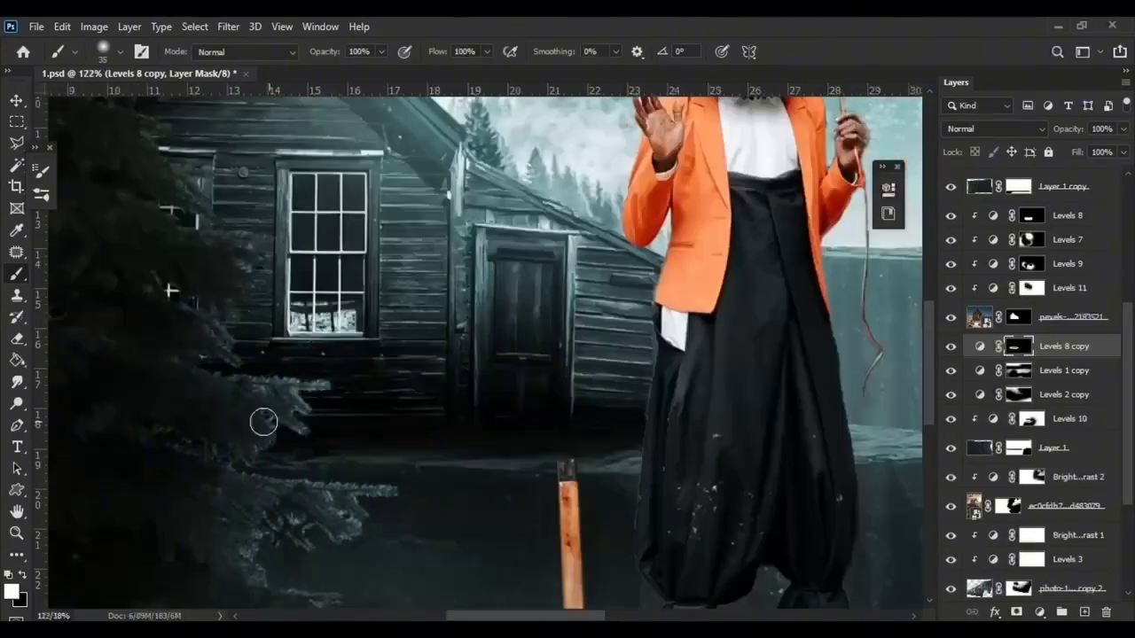
scroll(1019, 355, "up", 5)
left_click(964, 245)
left_click(951, 295)
left_click(950, 298)
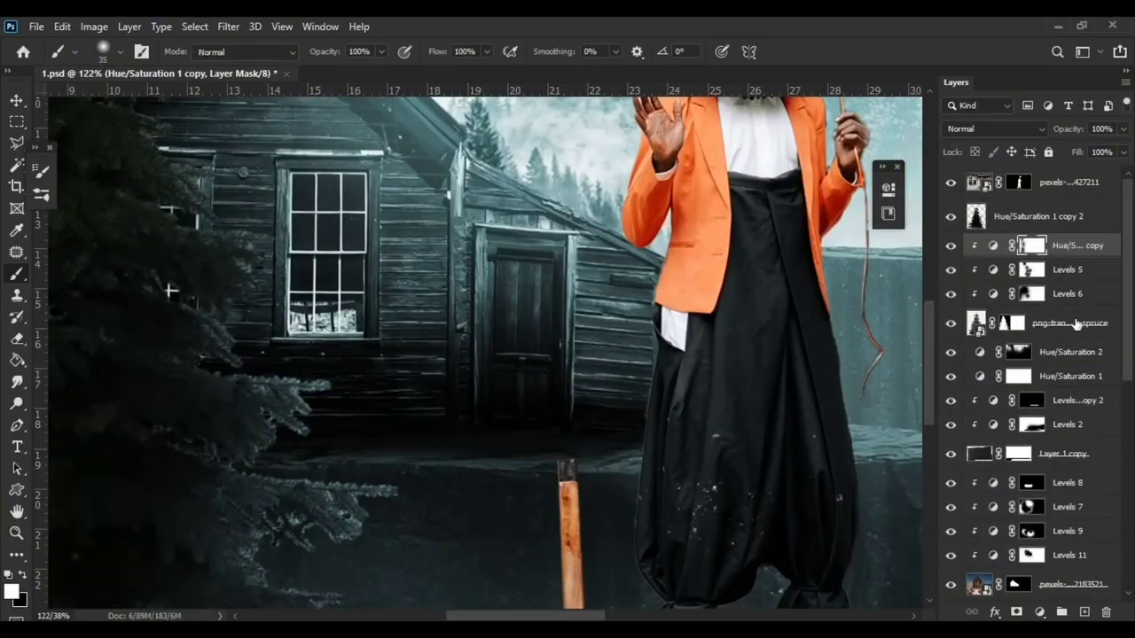
left_click(1031, 293)
Step: Scroll the Layers panel down and select Layer 1 for a new adjustment layer
scroll(337, 443, "down", 2)
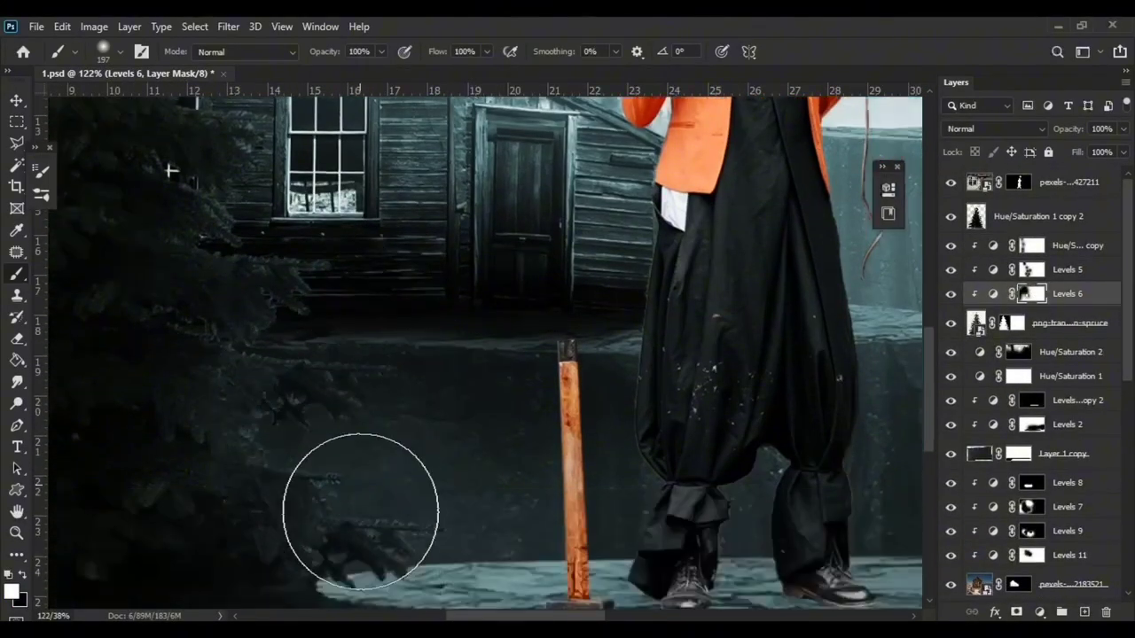
scroll(390, 399, "down", 3)
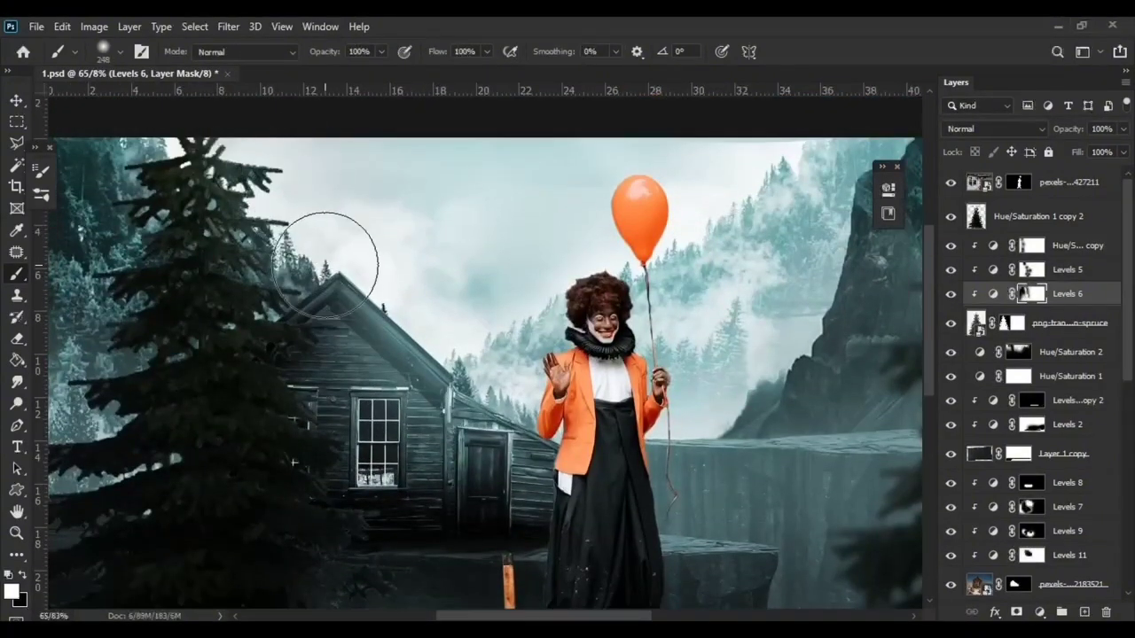
scroll(354, 388, "down", 2)
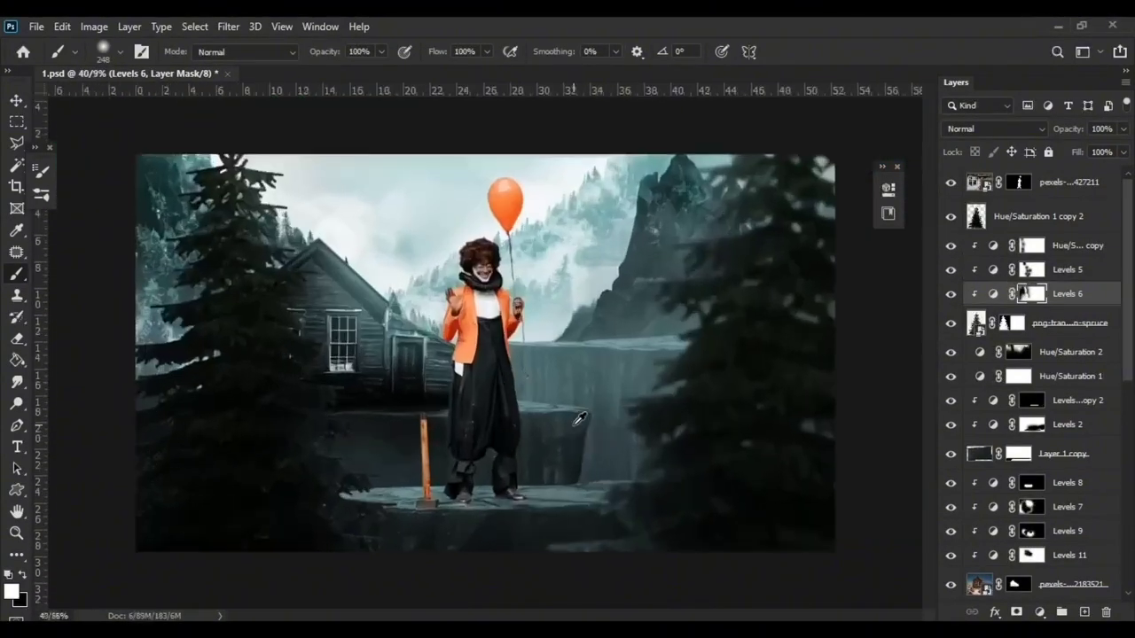
scroll(532, 310, "up", 3)
scroll(951, 399, "down", 3)
scroll(954, 521, "down", 3)
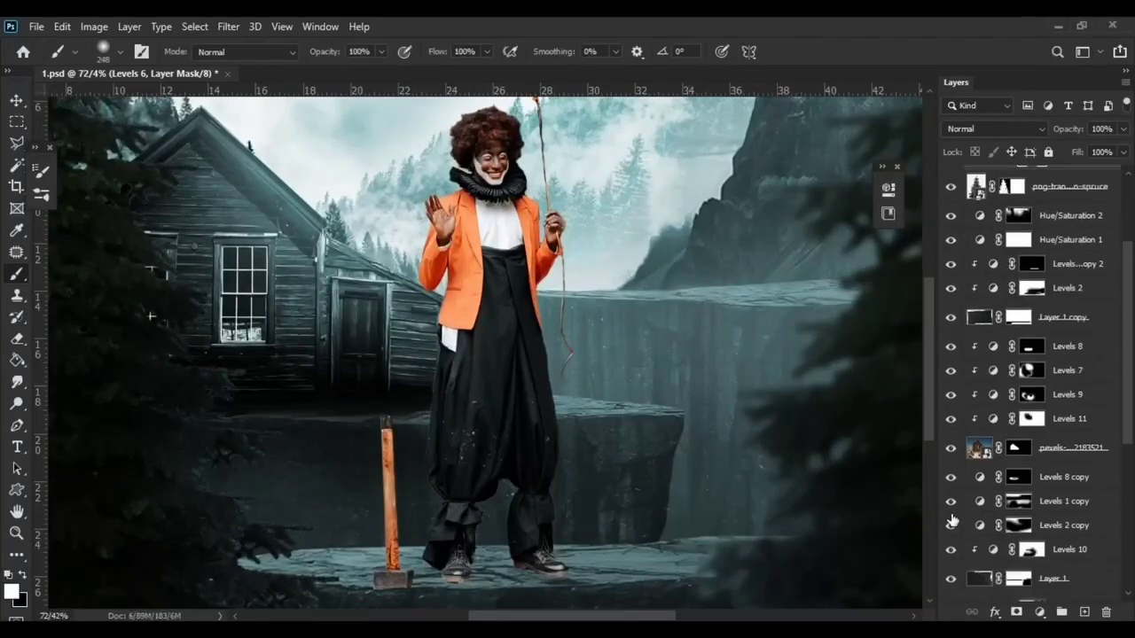
left_click(1028, 511)
left_click(1039, 612)
Step: Add a Levels adjustment layer above Layer 1 and reselect Layer 1
left_click(1054, 388)
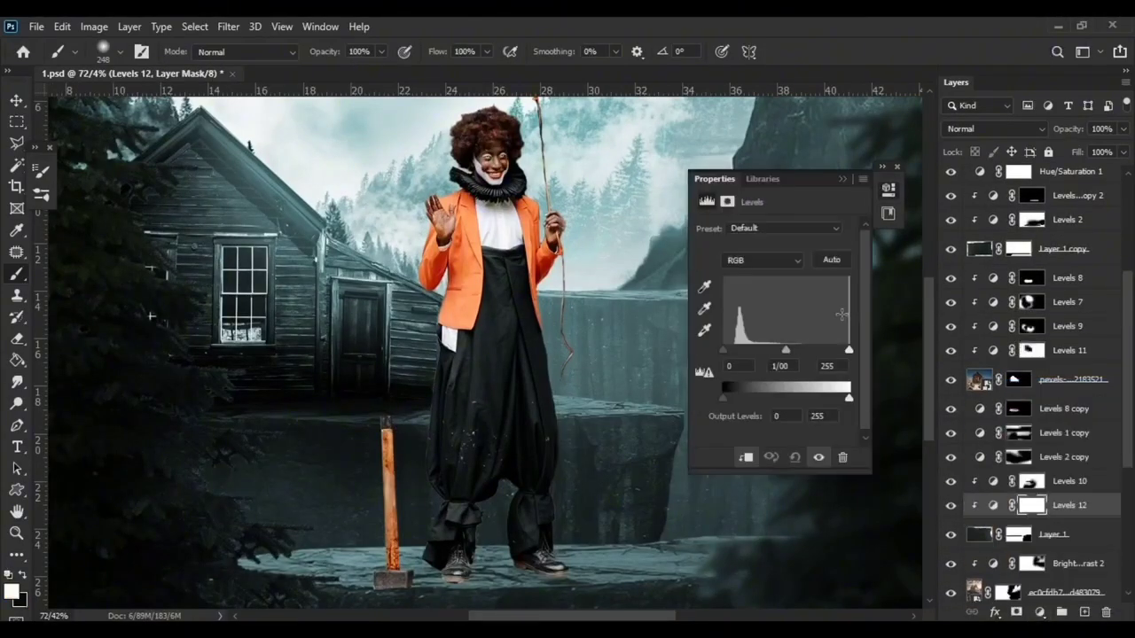
key("Return")
left_click(1107, 494, "alt")
left_click(1103, 519, "alt")
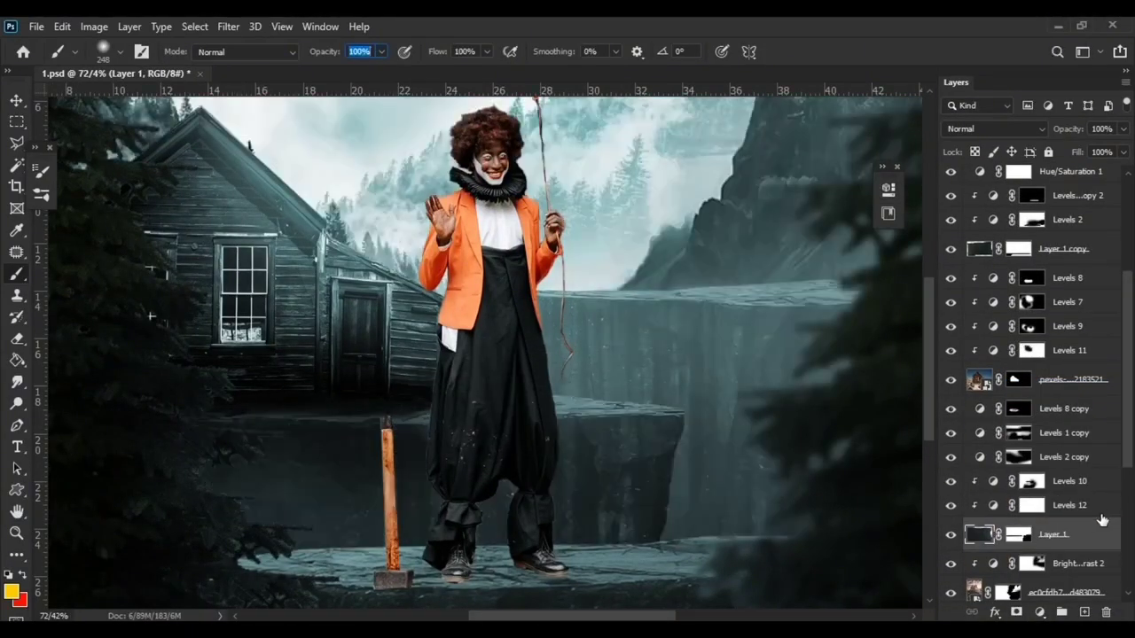
left_click(1075, 533)
key("Return")
Step: Add a Curves adjustment with the curve bent down to darken the shadows
left_click(1039, 612)
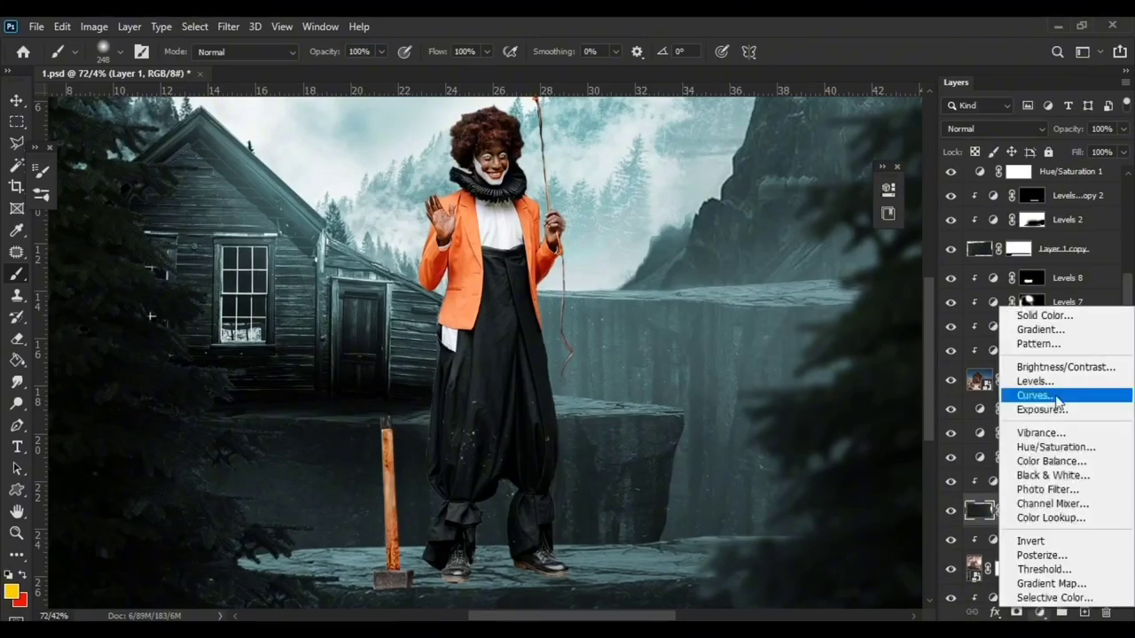
left_click(1034, 396)
left_click_drag(792, 336, 797, 347)
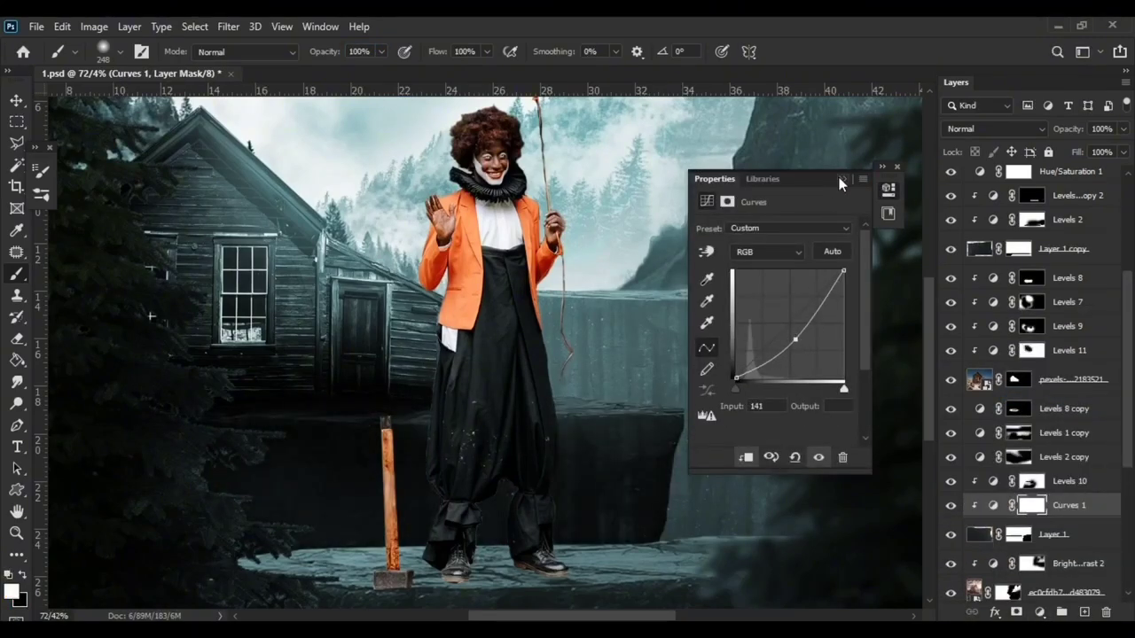
left_click(842, 183)
scroll(609, 491, "down", 1)
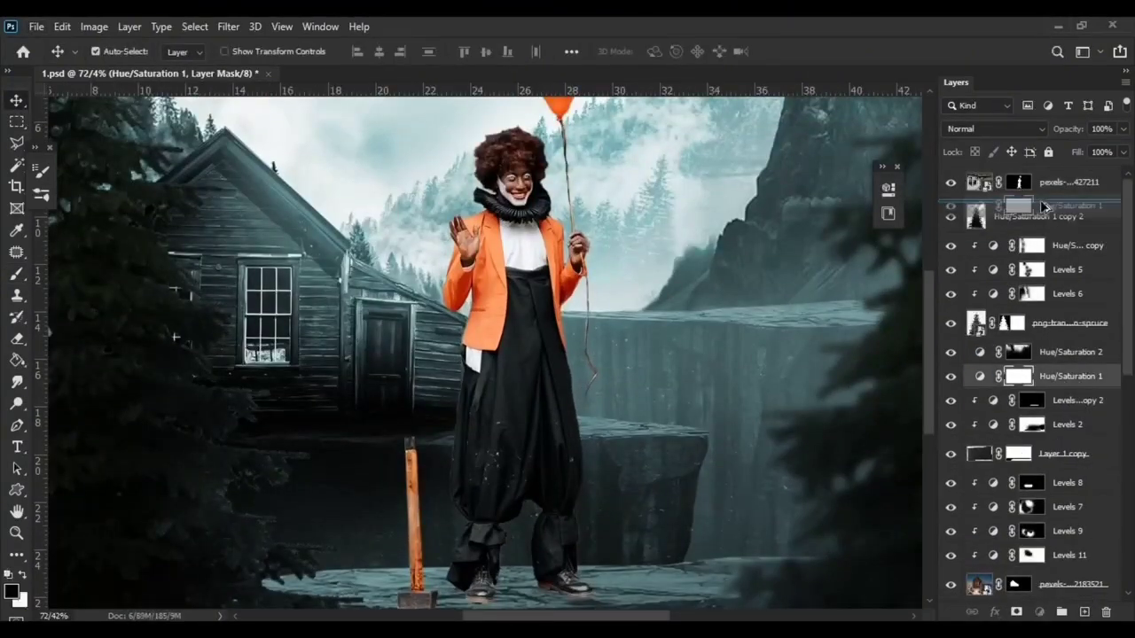
Step: Duplicate the Hue/Saturation layer to the top and paint its mask with a smaller brush
left_click_drag(1044, 206, 1044, 173)
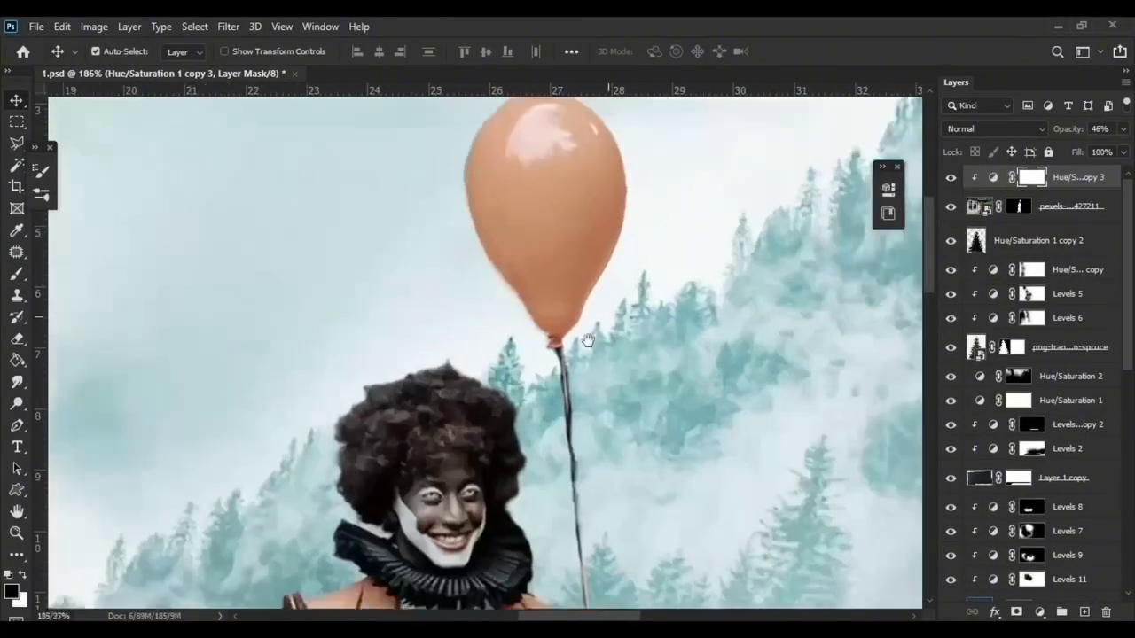
scroll(372, 341, "down", 5)
key("bracketleft")
key("bracketleft")
key("bracketleft")
scroll(629, 261, "down", 5)
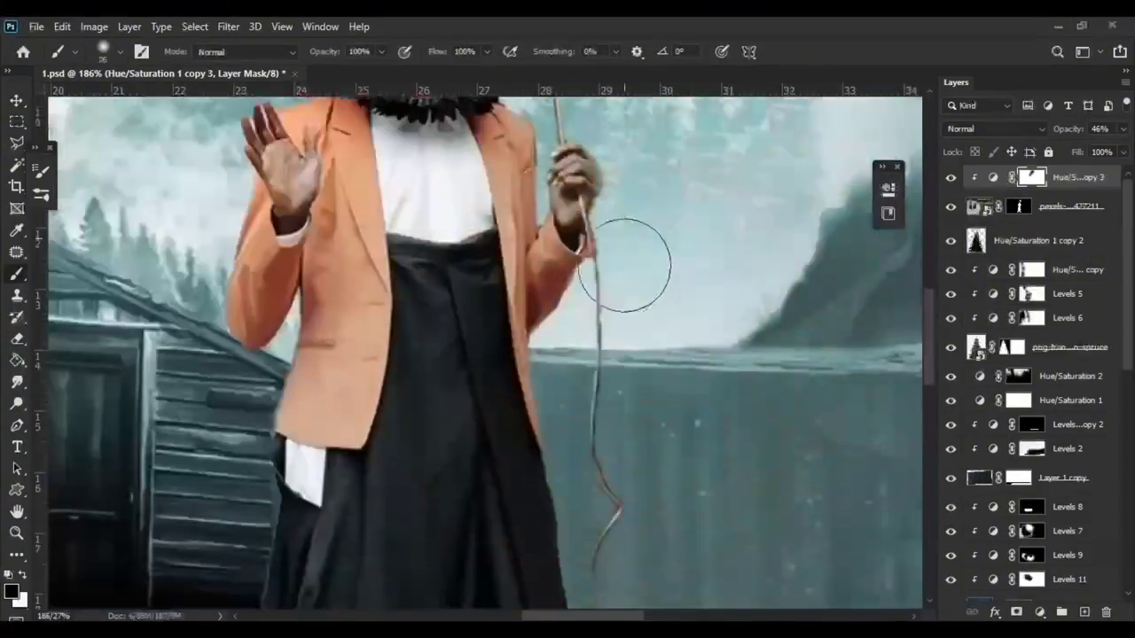
scroll(202, 197, "down", 4)
scroll(202, 431, "down", 2)
scroll(233, 418, "down", 3)
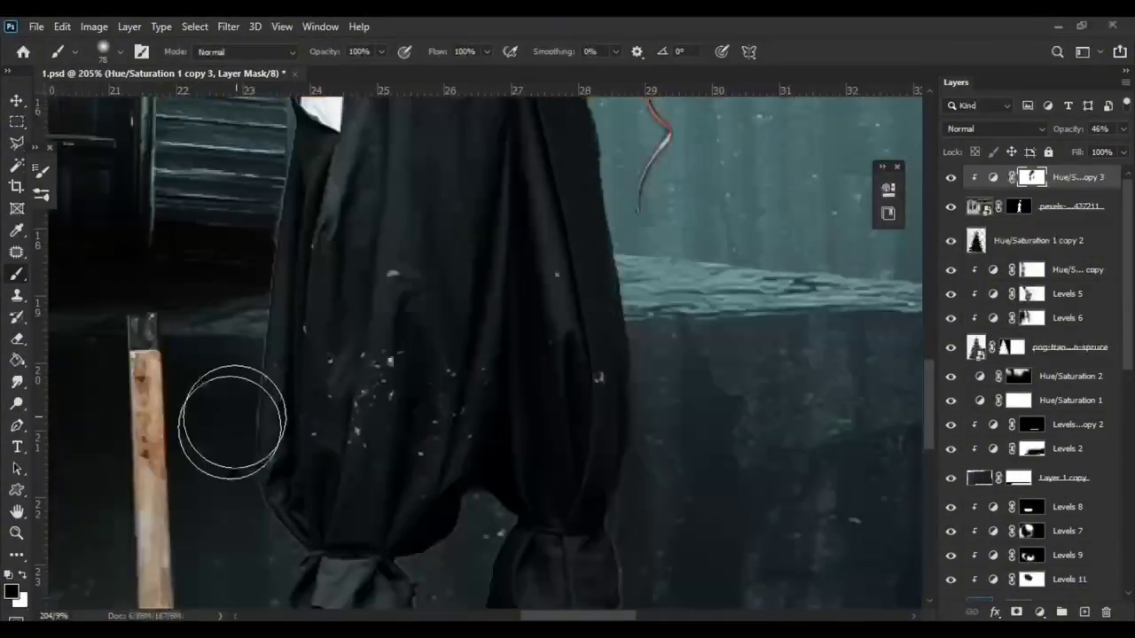
scroll(355, 355, "down", 2)
Step: Add another Hue/Saturation adjustment layer for the clown photo
left_click(1046, 206)
left_click(1040, 612)
left_click(1056, 456)
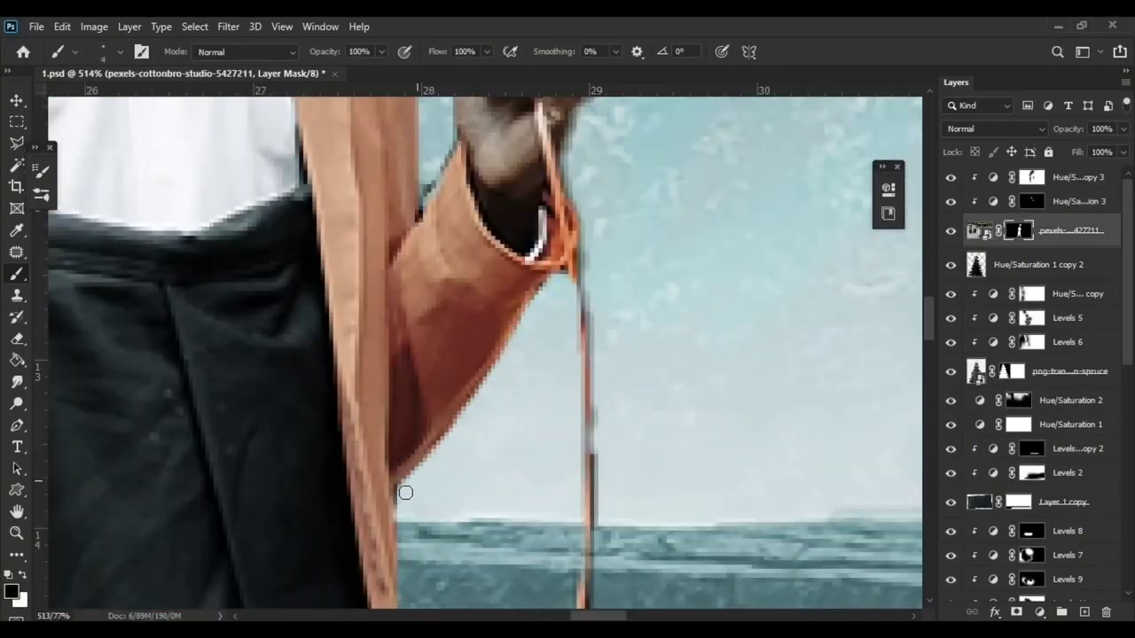
Step: Add a colourised Hue/Saturation layer, tuning hue and lightness to an orange tint
scroll(598, 347, "down", 1)
scroll(593, 435, "down", 2)
scroll(594, 435, "down", 1)
scroll(631, 524, "down", 1)
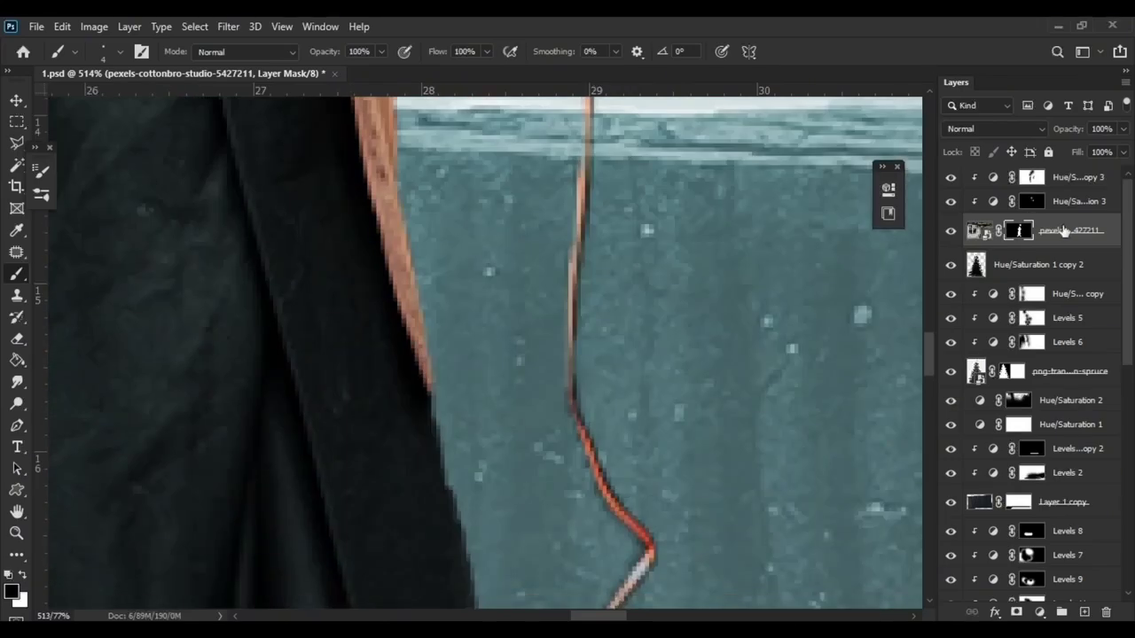
left_click(1038, 612)
left_click(1048, 457)
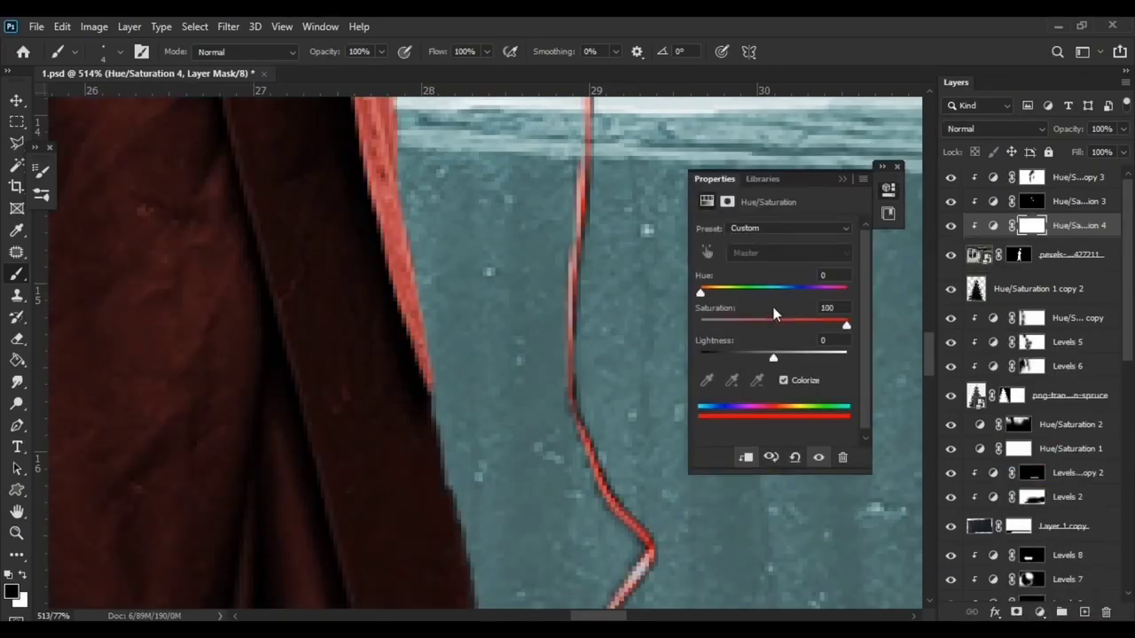
left_click_drag(774, 358, 817, 358)
mouse_move(700, 290)
left_mouse_down()
mouse_move(834, 292)
mouse_move(722, 308)
left_mouse_up()
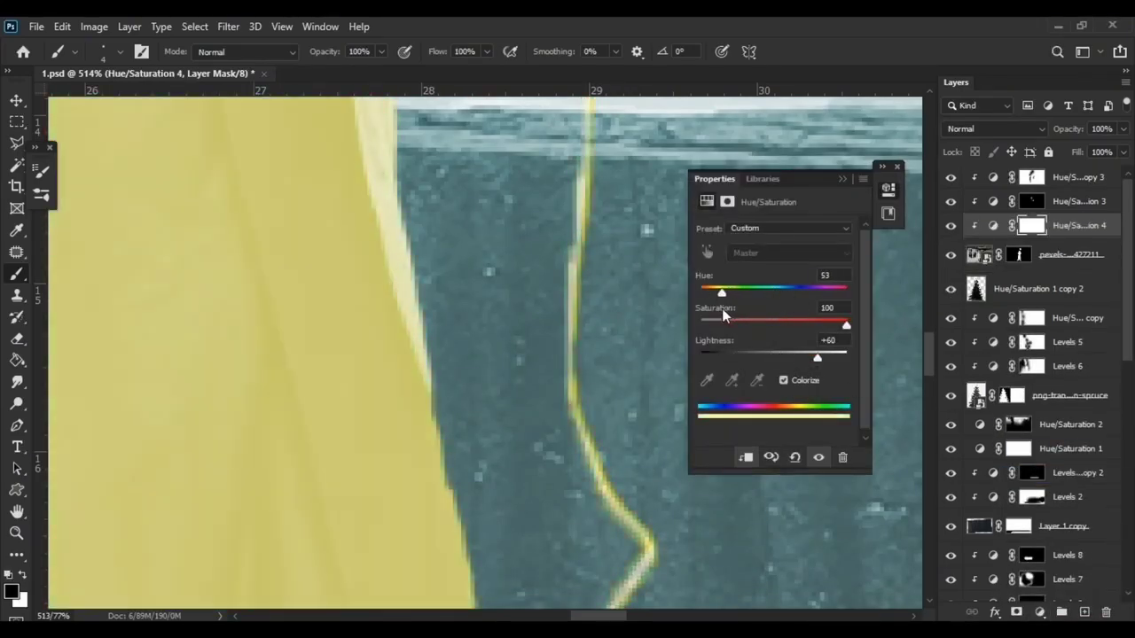
left_click_drag(817, 358, 822, 359)
left_click_drag(721, 292, 714, 294)
left_click_drag(818, 357, 802, 357)
Step: Invert the Hue/Saturation mask to hide the tint and shrink the brush for the thin string
scroll(605, 325, "down", 5)
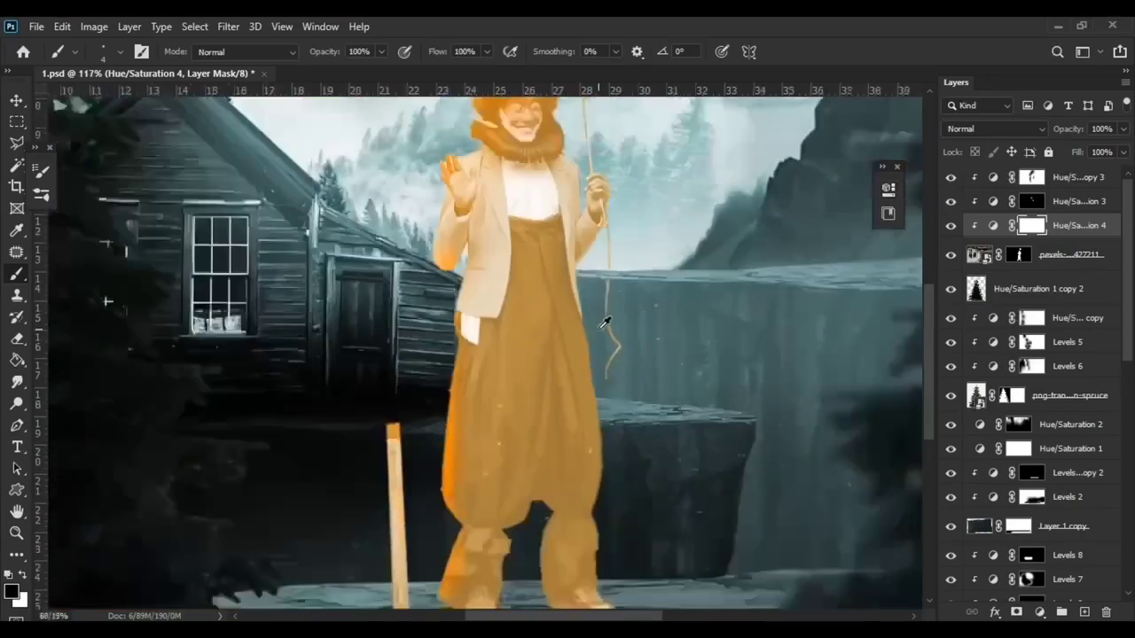
key("ctrl+i")
scroll(606, 325, "down", 2)
scroll(564, 470, "up", 5)
left_click_drag(560, 335, 543, 177)
scroll(507, 385, "down", 3)
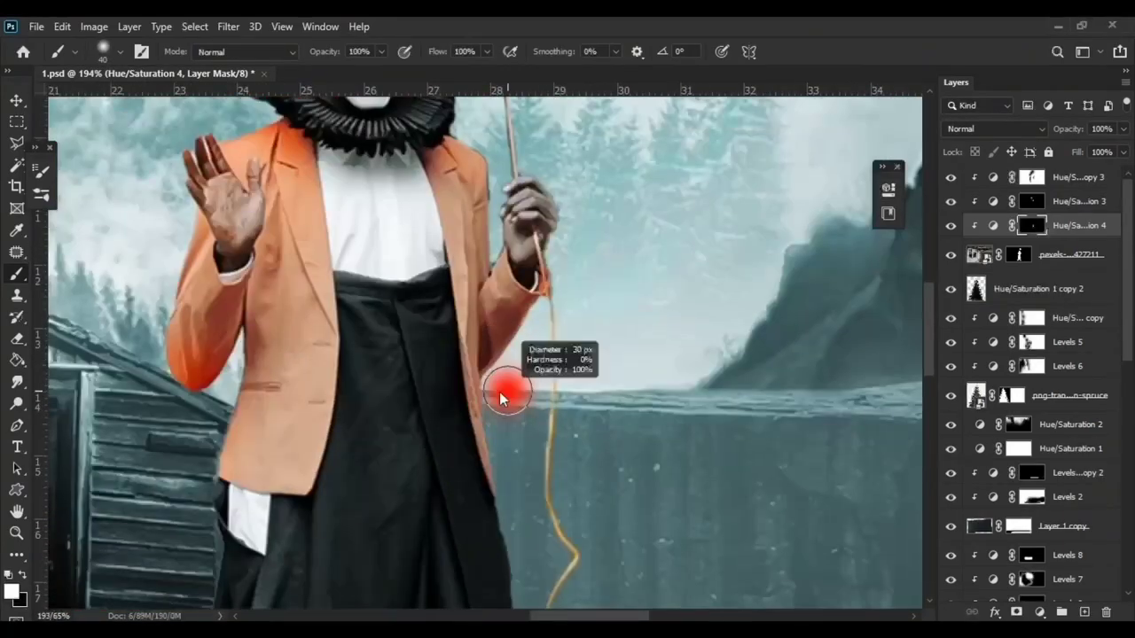
scroll(524, 227, "up", 5)
scroll(573, 370, "down", 2)
scroll(443, 331, "up", 5)
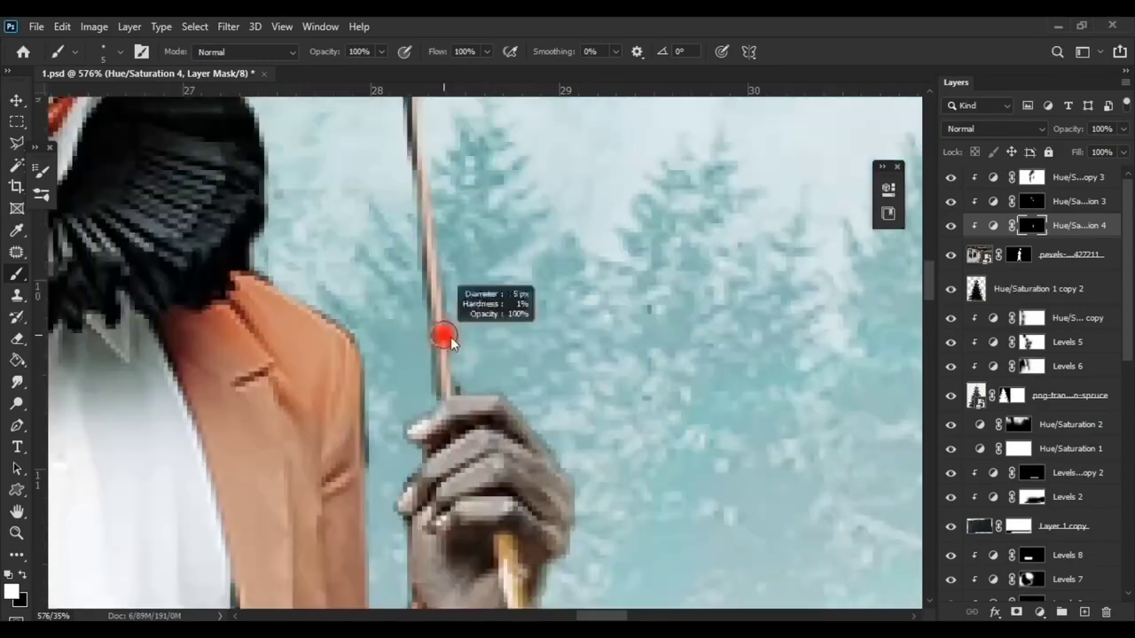
scroll(446, 369, "up", 2)
scroll(483, 293, "up", 3)
scroll(483, 292, "down", 3)
scroll(562, 373, "down", 1)
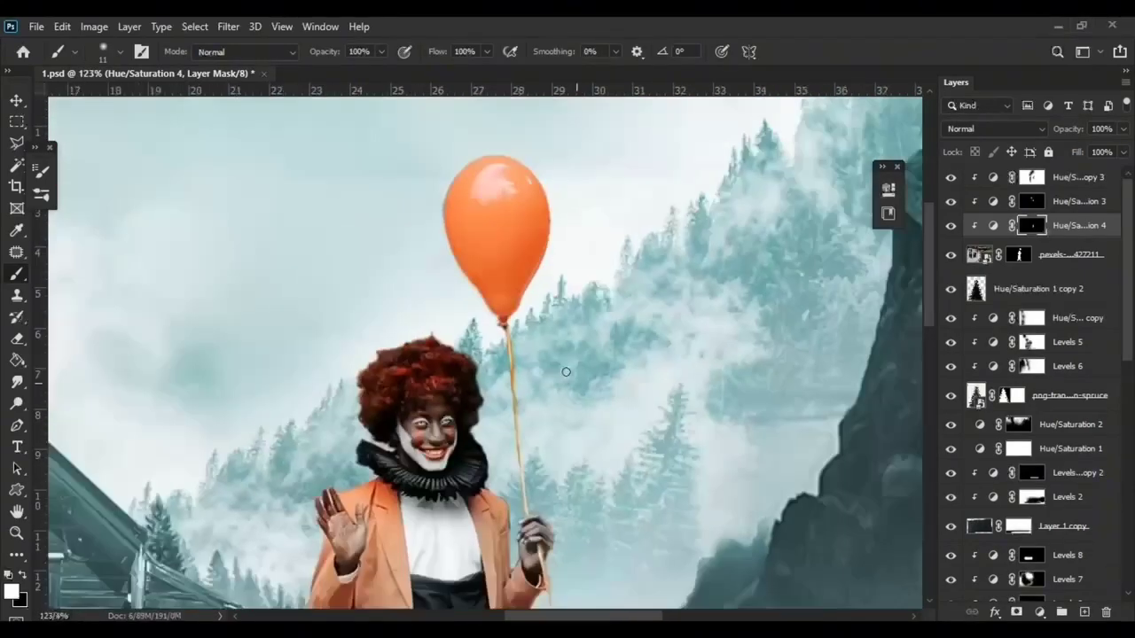
scroll(615, 337, "up", 5)
Step: Select the clown photo layer's mask to refine it around the hand
key("alt+bracketleft")
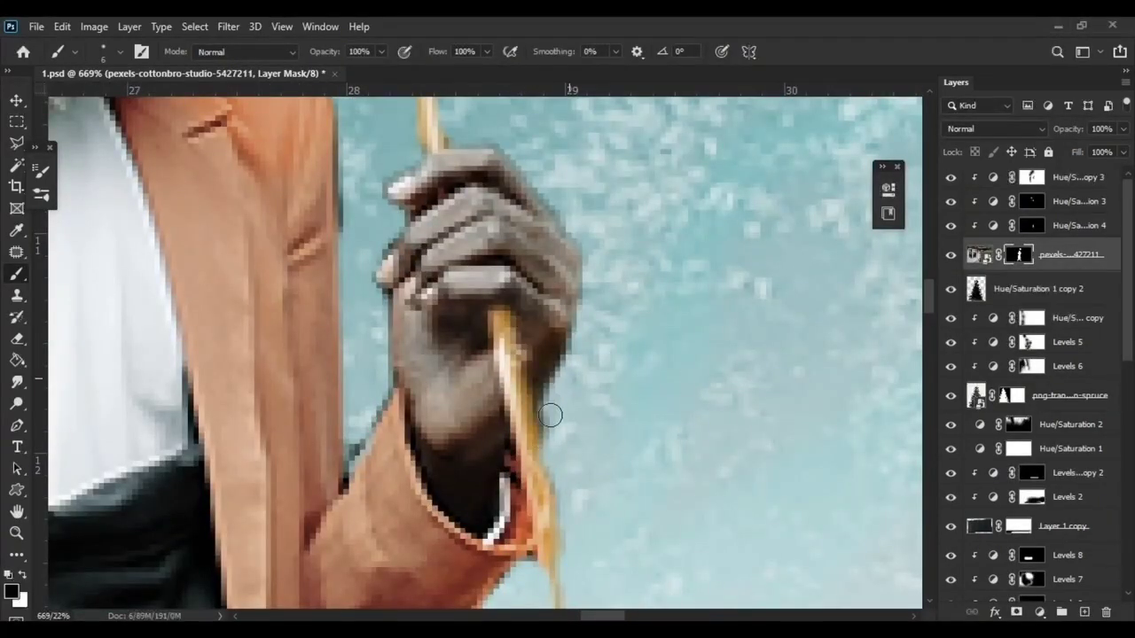
scroll(550, 415, "down", 1)
scroll(528, 549, "down", 2)
scroll(469, 449, "down", 1)
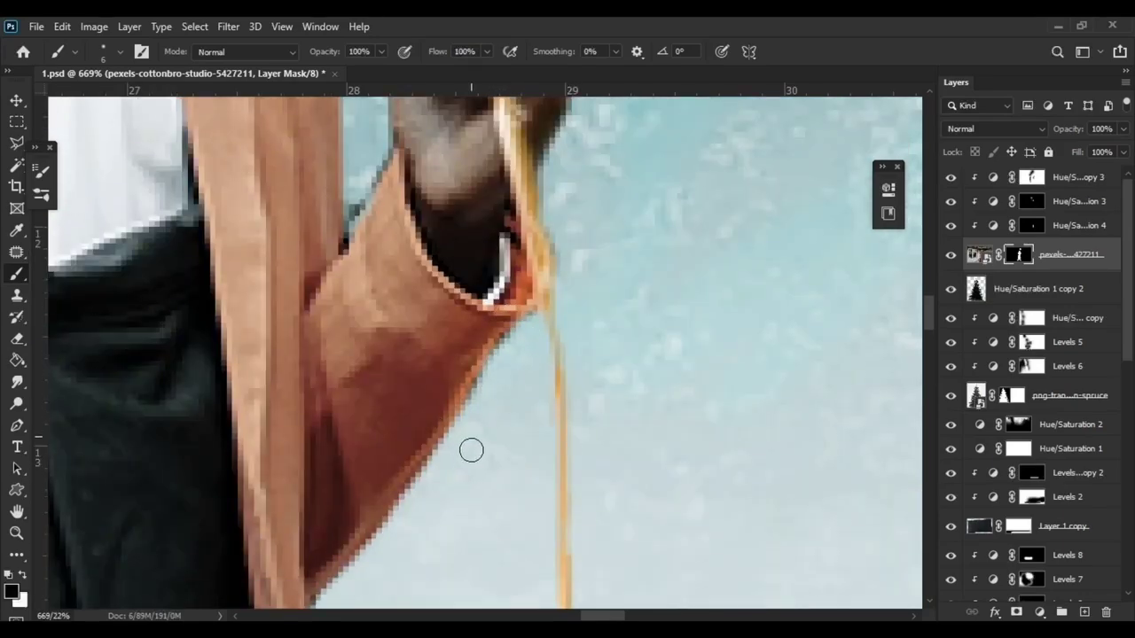
scroll(469, 449, "down", 3)
scroll(475, 358, "up", 6)
scroll(473, 366, "down", 5)
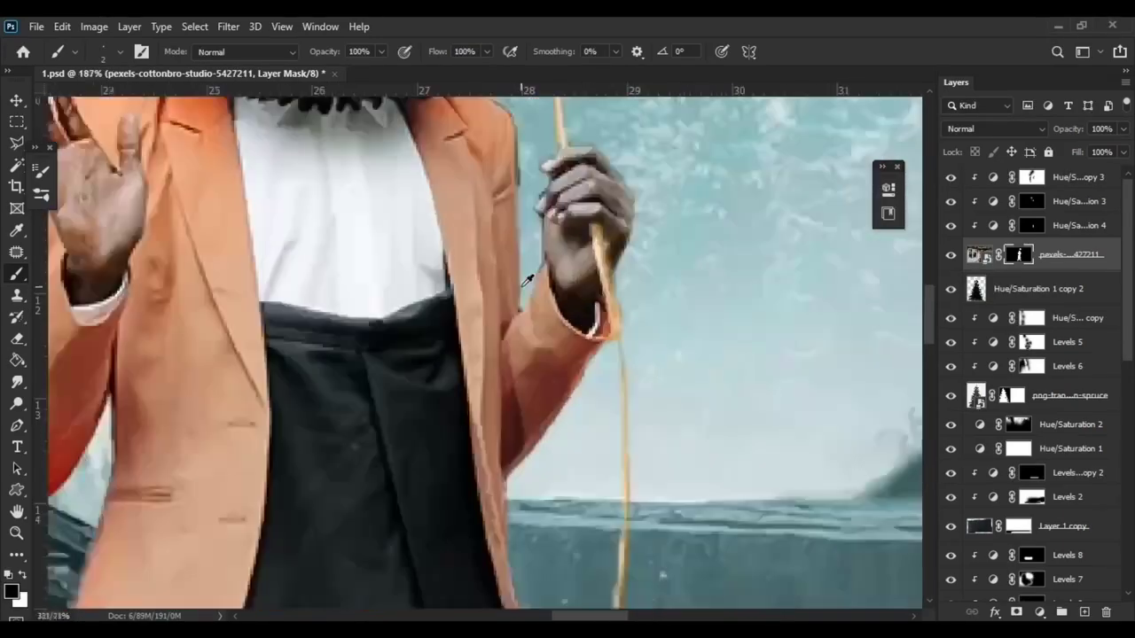
scroll(473, 366, "down", 3)
Step: Add a Levels layer with darkened output and an inverted mask hiding the effect
left_click(1042, 612)
left_click(1046, 391)
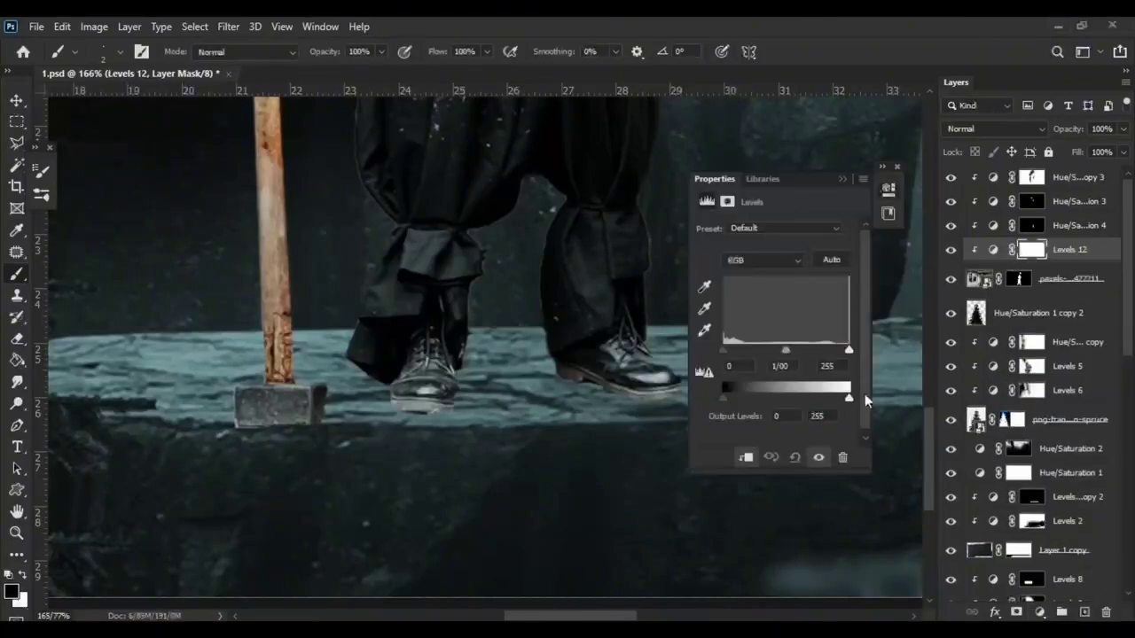
left_click_drag(868, 406, 836, 406)
left_click(888, 188)
key("ctrl+i")
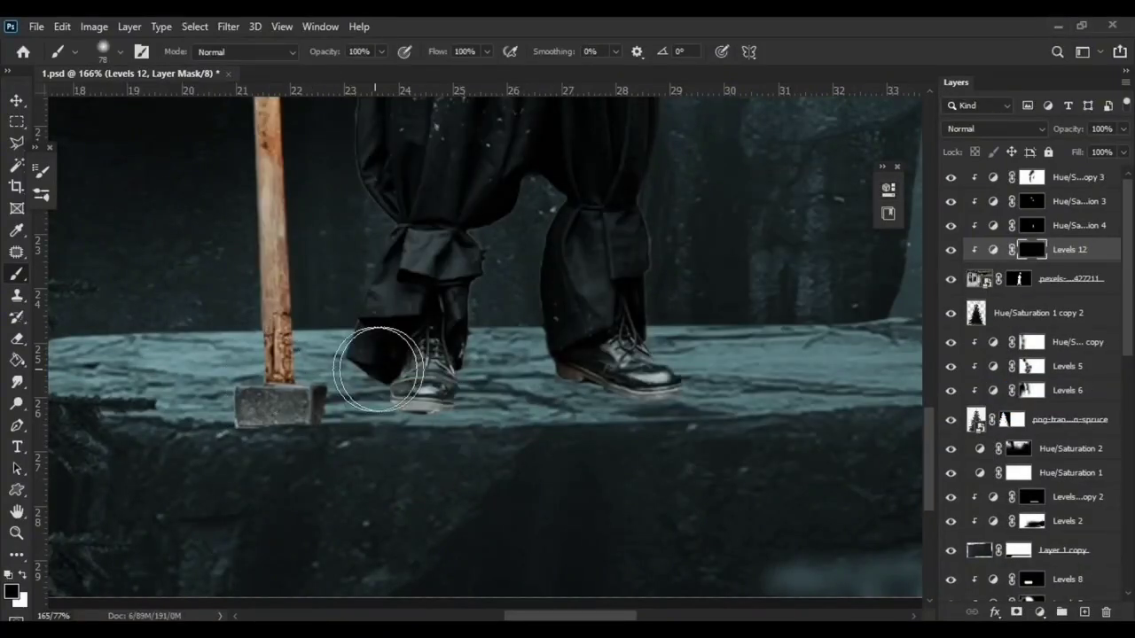
Step: Above Hue/Saturation 1 copy 2, add a Levels layer with white output 60 and inverted mask
key("v")
scroll(417, 456, "up", 1)
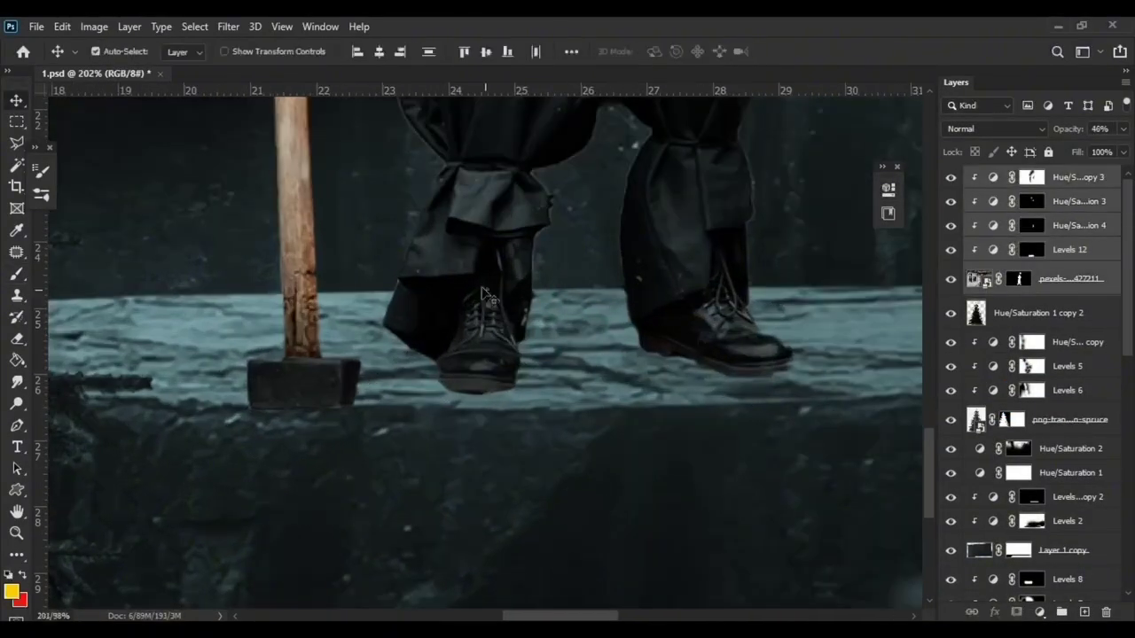
left_click(1031, 225)
left_click(1042, 313)
left_click(1040, 612)
left_click(1047, 391)
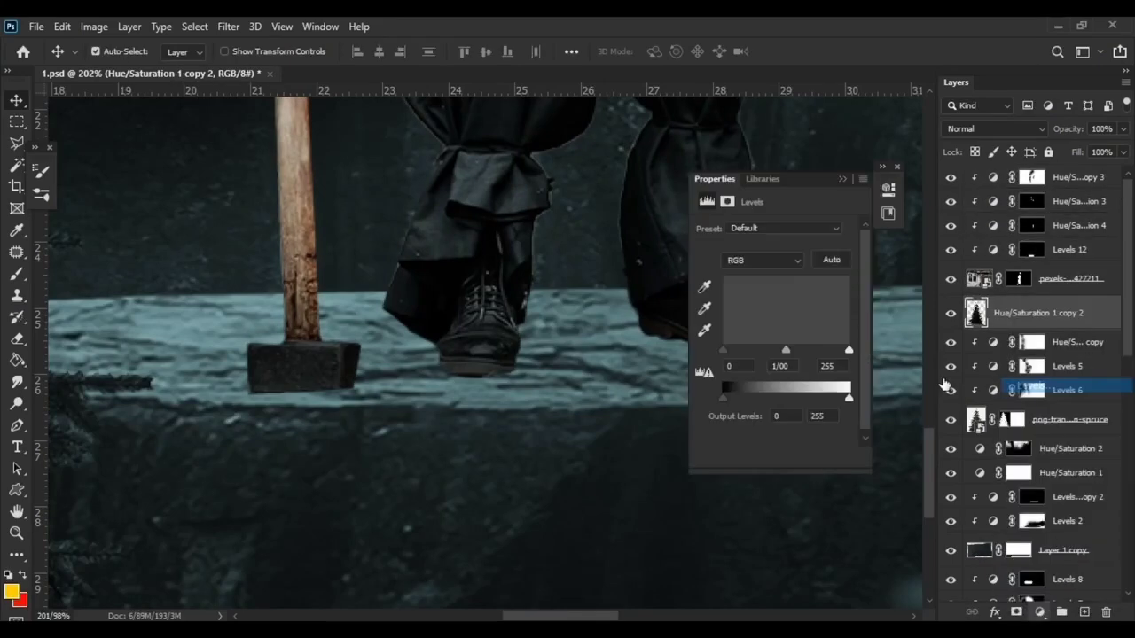
left_click_drag(849, 397, 753, 398)
key("ctrl+i")
Step: Paint cast shadows beneath the hammer and the clown's boots, resizing the brush as needed
key("b")
scroll(173, 388, "up", 3)
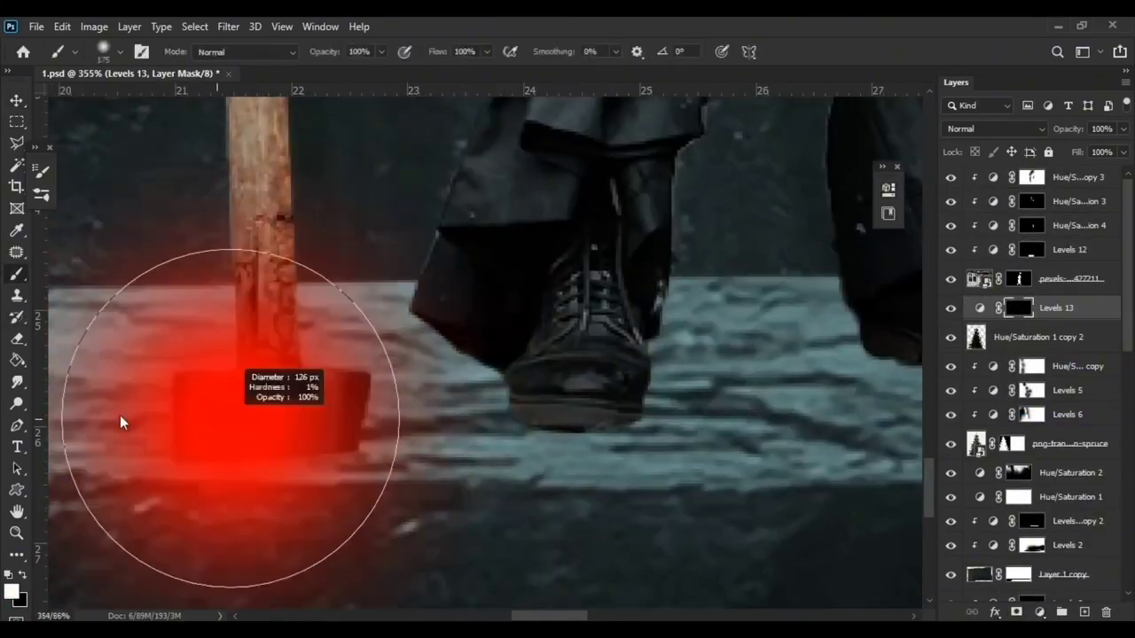
mouse_move(195, 474)
left_mouse_down()
mouse_move(583, 418)
mouse_move(562, 552)
left_mouse_up()
scroll(748, 315, "down", 5)
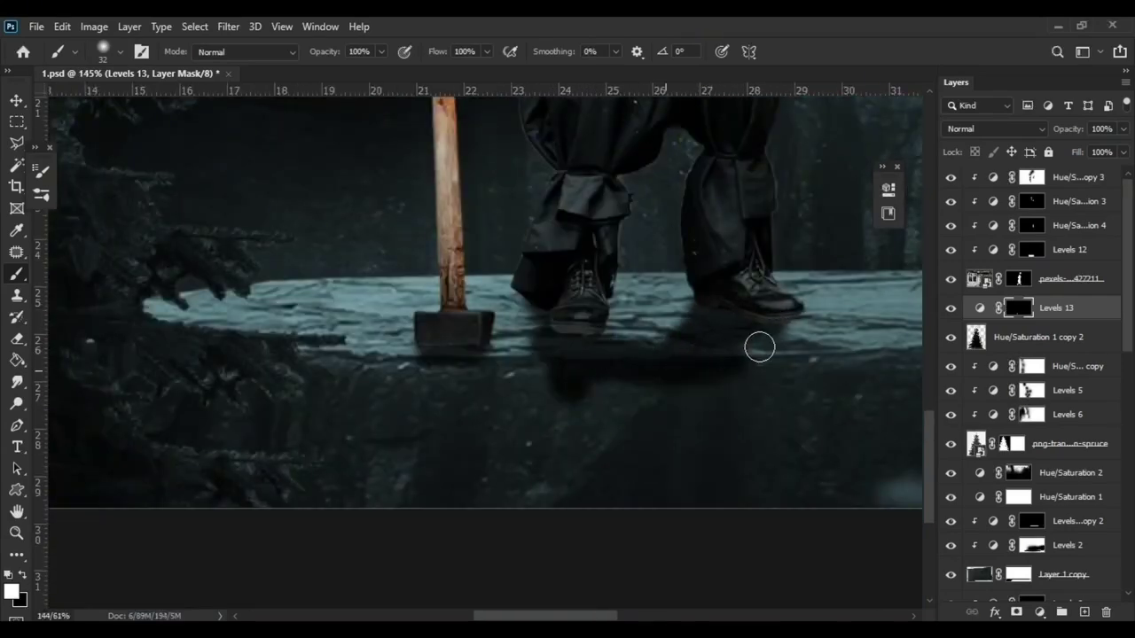
left_click_drag(671, 405, 576, 380)
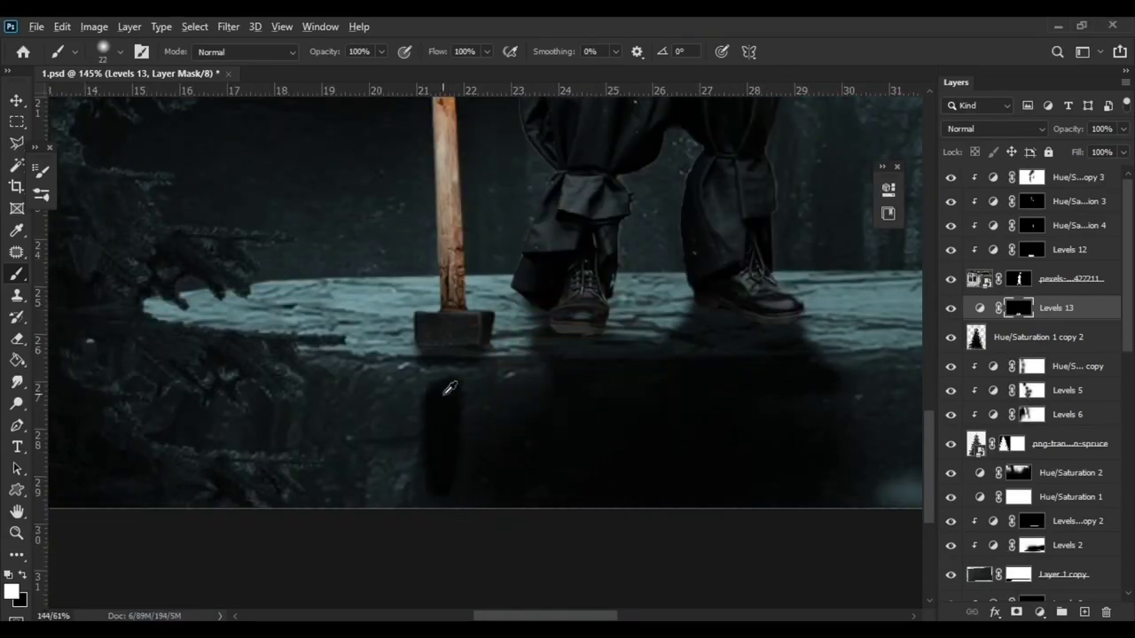
scroll(484, 463, "down", 3)
scroll(419, 393, "up", 3)
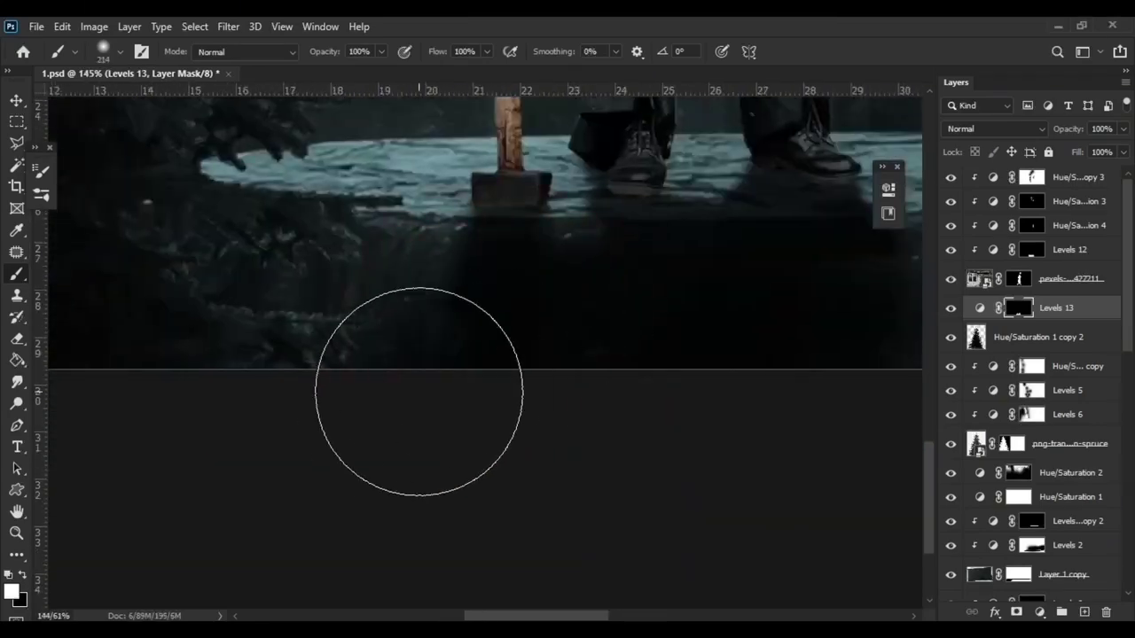
left_click_drag(620, 223, 695, 387)
scroll(694, 386, "up", 3)
left_click_drag(556, 288, 499, 307)
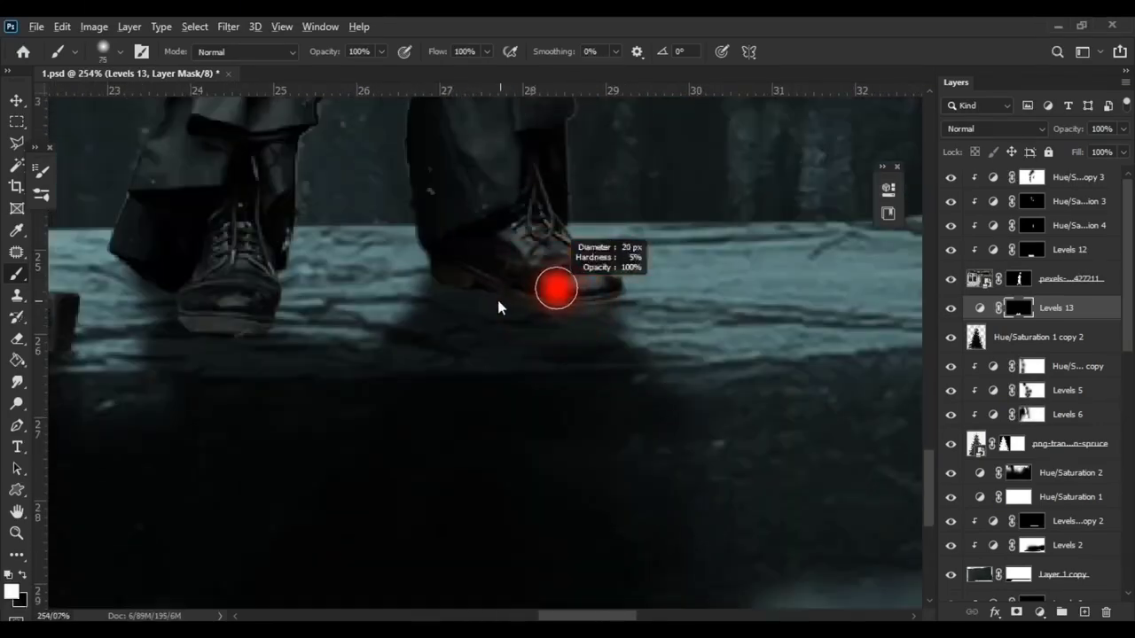
Step: Add another Levels layer with white output 75 and an inverted mask
left_click(1040, 612)
left_click(1029, 385)
left_click_drag(849, 398, 760, 398)
key("ctrl+i")
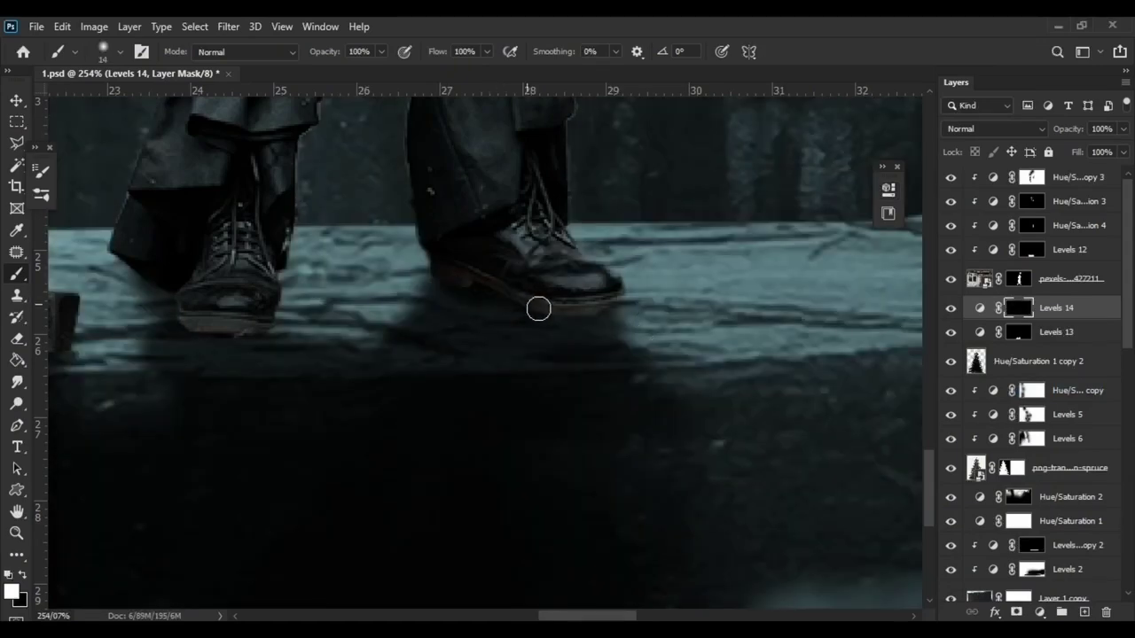
scroll(433, 324, "down", 2)
scroll(481, 332, "down", 2)
scroll(481, 337, "down", 2)
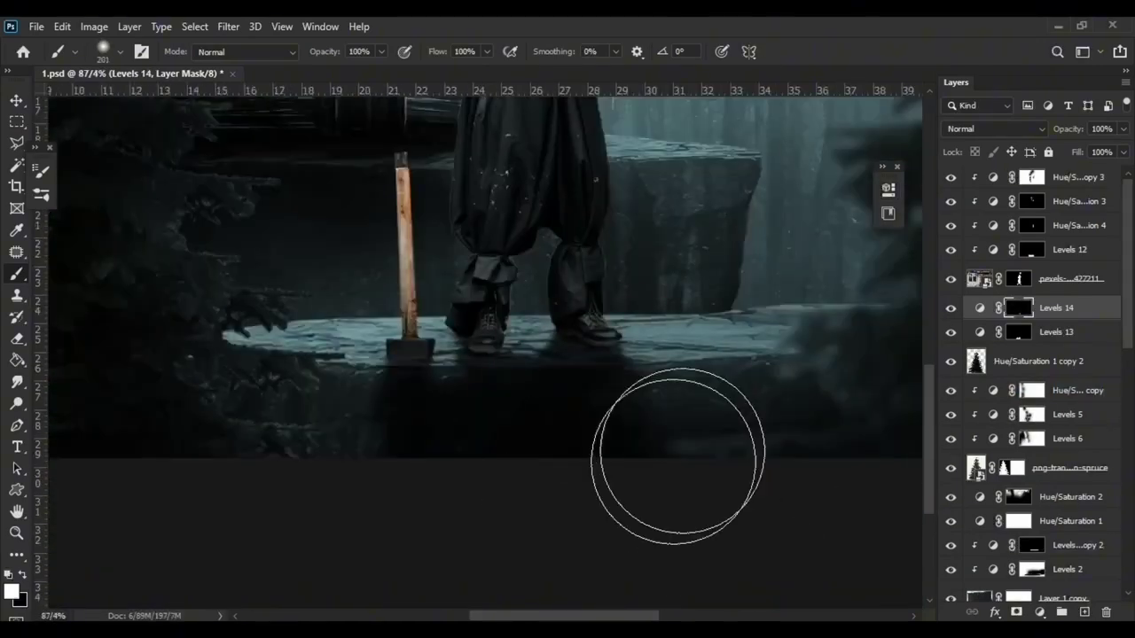
scroll(677, 456, "down", 1)
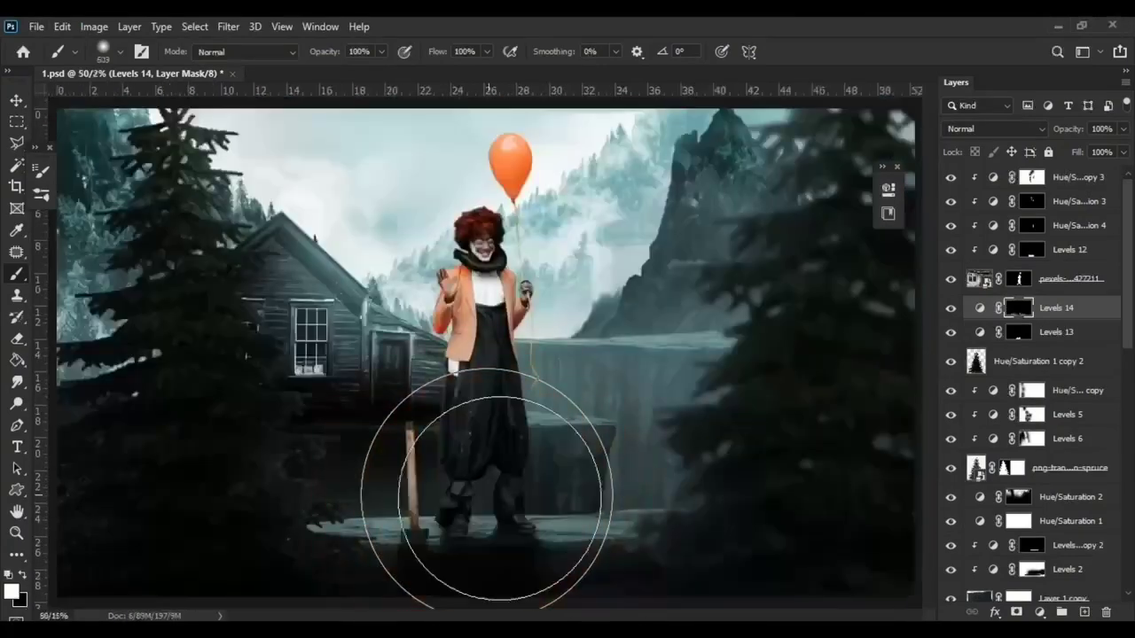
scroll(271, 372, "down", 2)
scroll(272, 373, "up", 1)
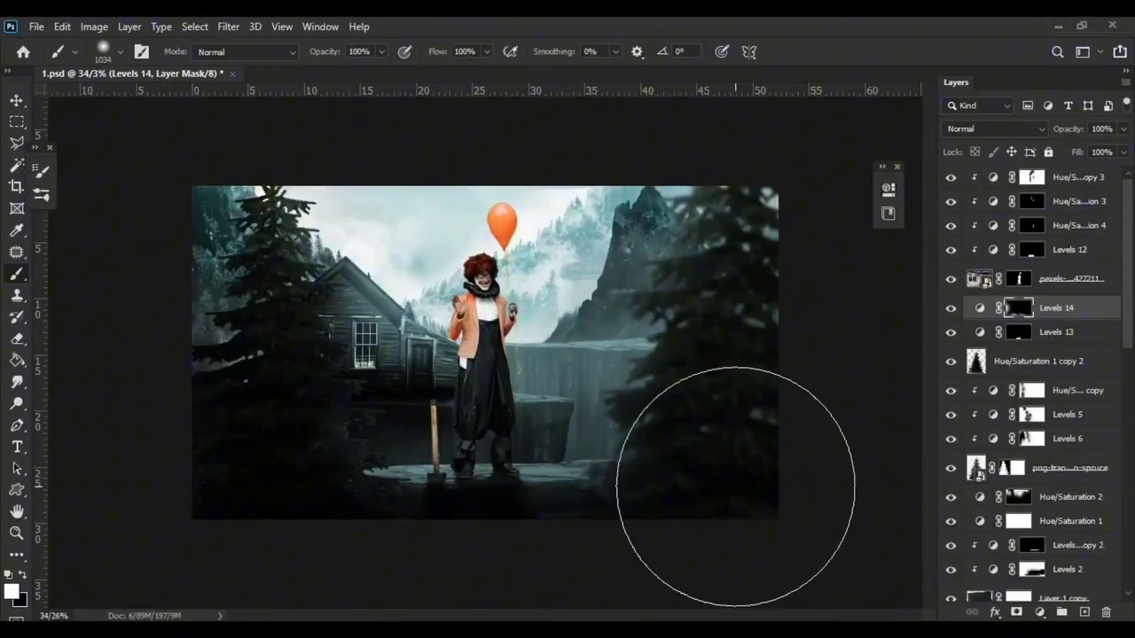
scroll(494, 359, "up", 1)
Step: Move the cabin layer right and shrink it onto the cliff beside the clown
key("v")
scroll(479, 360, "up", 1)
scroll(1050, 450, "down", 2)
scroll(1049, 450, "down", 1)
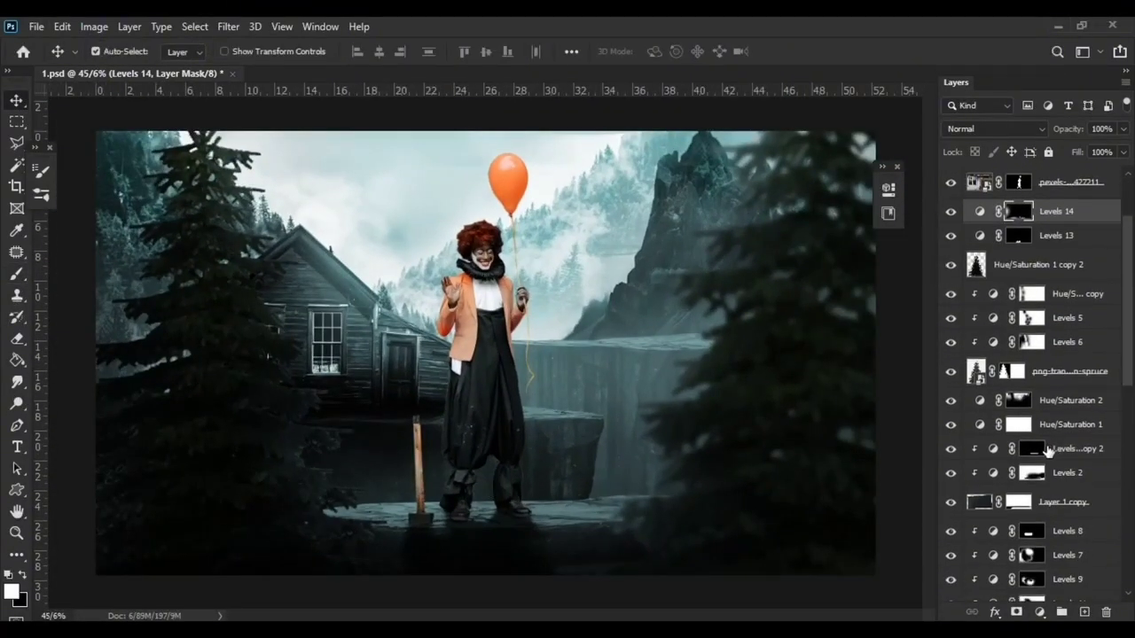
scroll(1035, 448, "down", 3)
left_click(978, 463)
left_click_drag(385, 385, 681, 326)
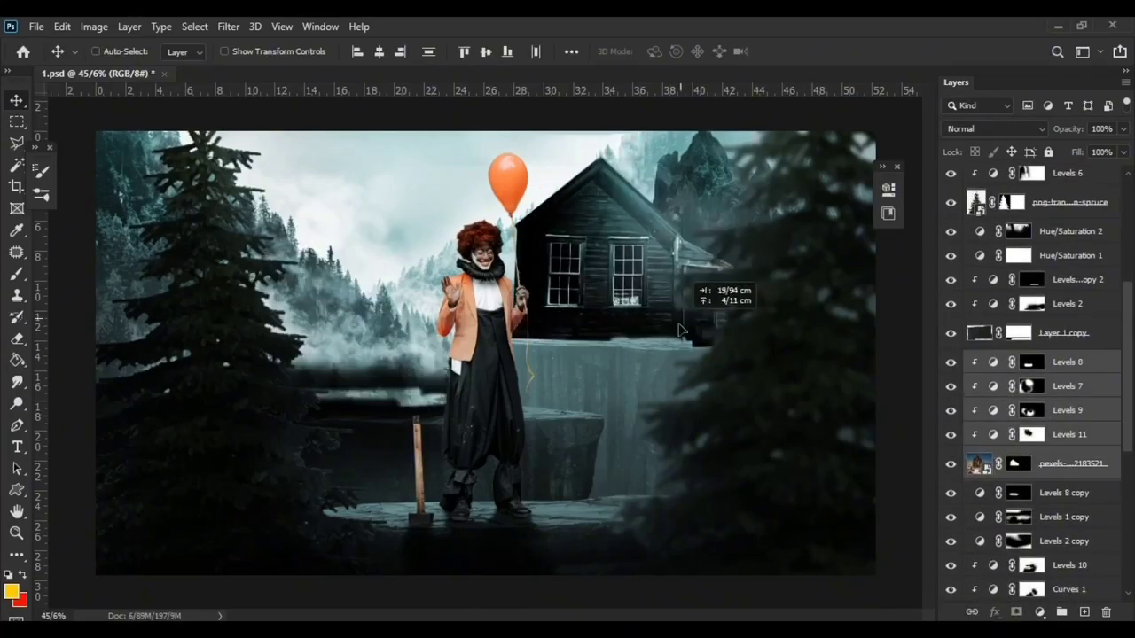
key("ctrl+t")
scroll(479, 337, "down", 2)
left_click_drag(760, 172, 591, 292)
mouse_move(435, 375)
left_mouse_down()
mouse_move(583, 325)
mouse_move(563, 358)
left_mouse_up()
key("Return")
Step: Hide the Levels 8 copy, Levels 1 copy, Levels 2 copy, Levels 10 and Curves 1 adjustments
scroll(610, 353, "up", 3)
scroll(1029, 443, "down", 1)
left_click(951, 468)
left_click(950, 492)
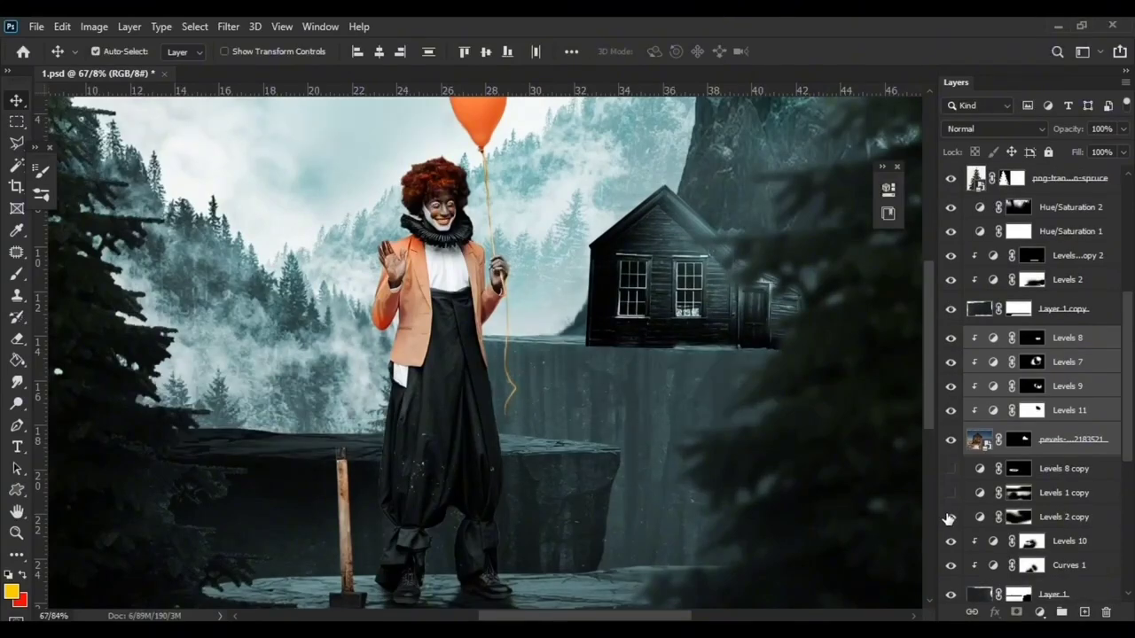
left_click(950, 516)
left_click_drag(950, 541, 950, 565)
scroll(479, 355, "down", 3)
scroll(734, 354, "up", 4)
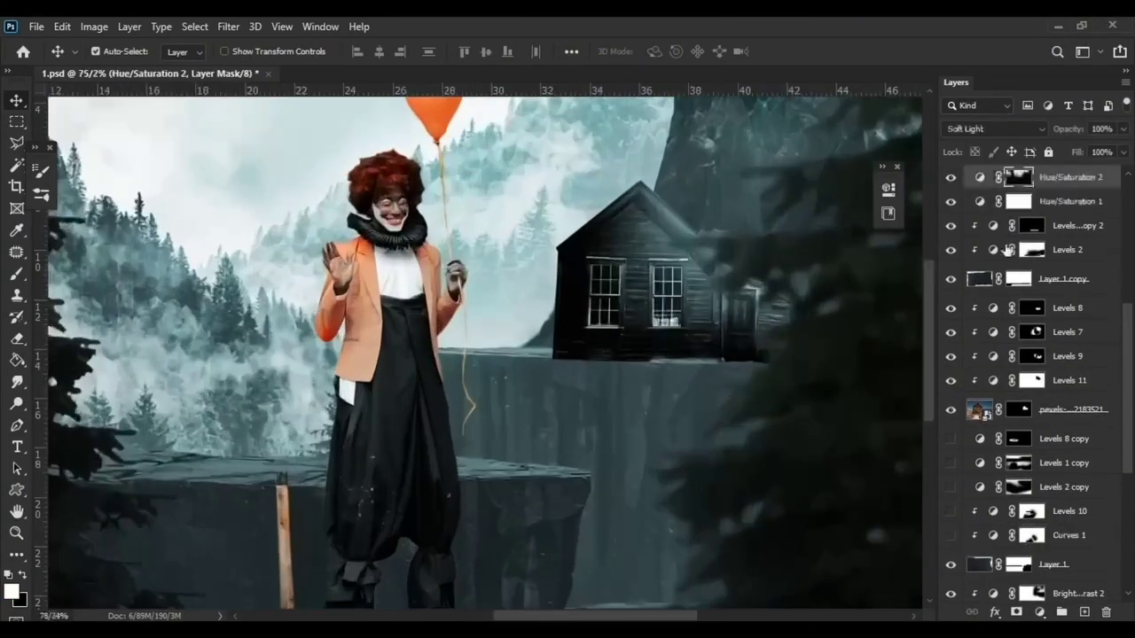
Step: Flip the Layer 1 copy layer horizontally
left_click(735, 355, "ctrl")
right_click(635, 304)
key("Escape")
key("ctrl+t")
scroll(627, 350, "down", 3)
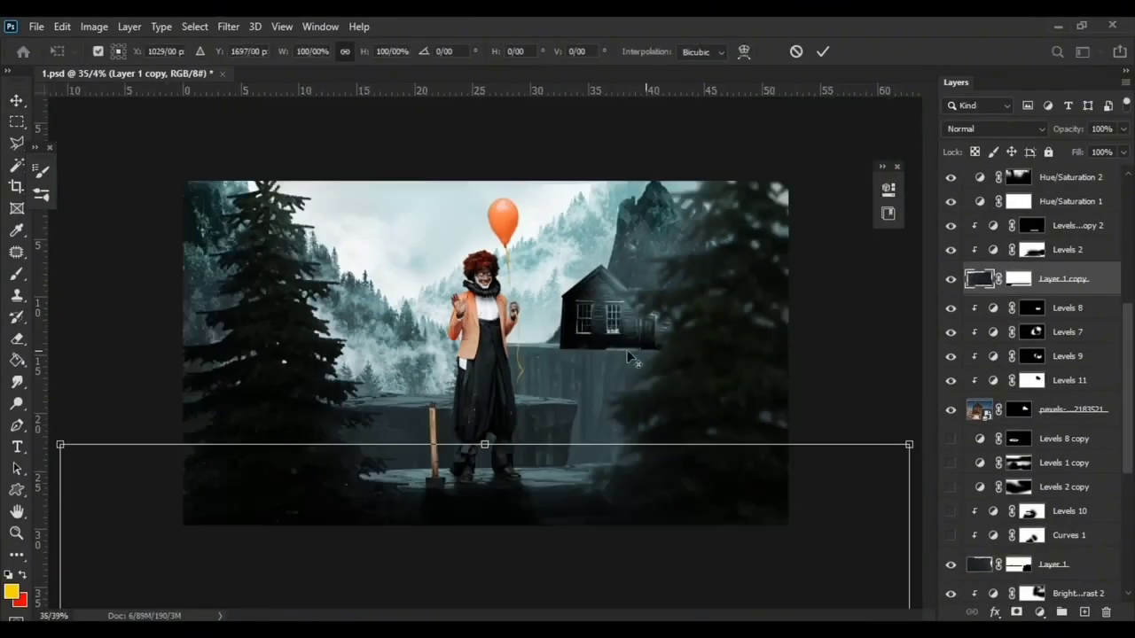
right_click(599, 330)
left_click(647, 303)
key("Return")
scroll(1029, 355, "up", 1)
Step: Hide Levels 8, 9 and 11, keep Levels 7 visible, and select its mask for painting
left_click(1064, 433)
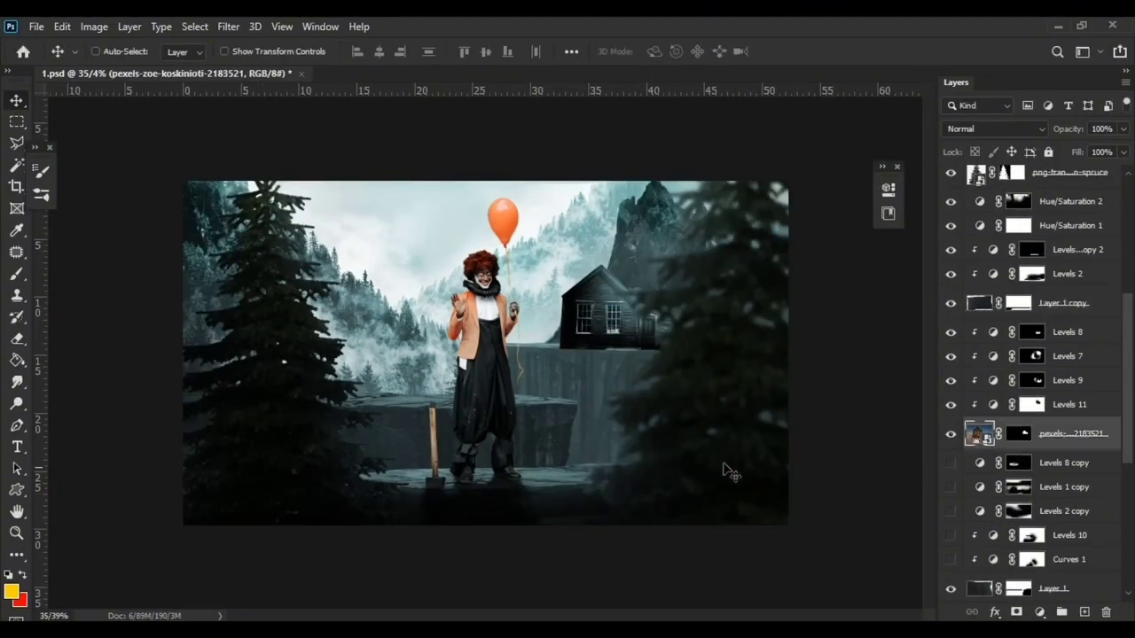
key("ctrl+t")
key("Return")
scroll(638, 336, "up", 5, "alt")
left_click_drag(951, 405, 951, 344)
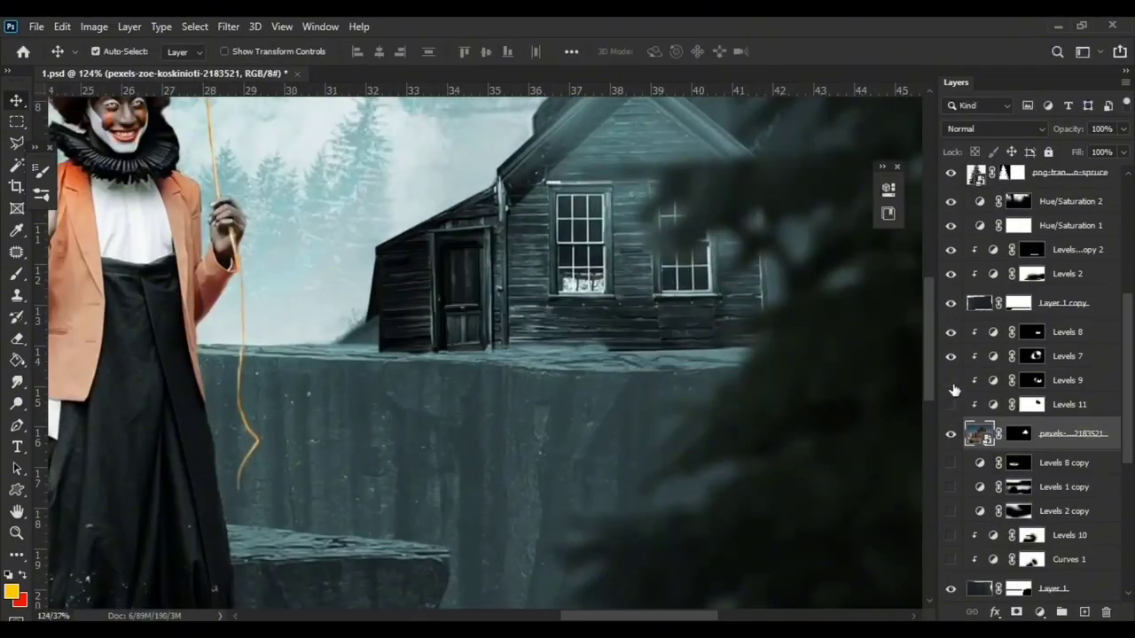
left_click(950, 355)
left_click(1032, 356)
key("b")
scroll(621, 311, "up", 2)
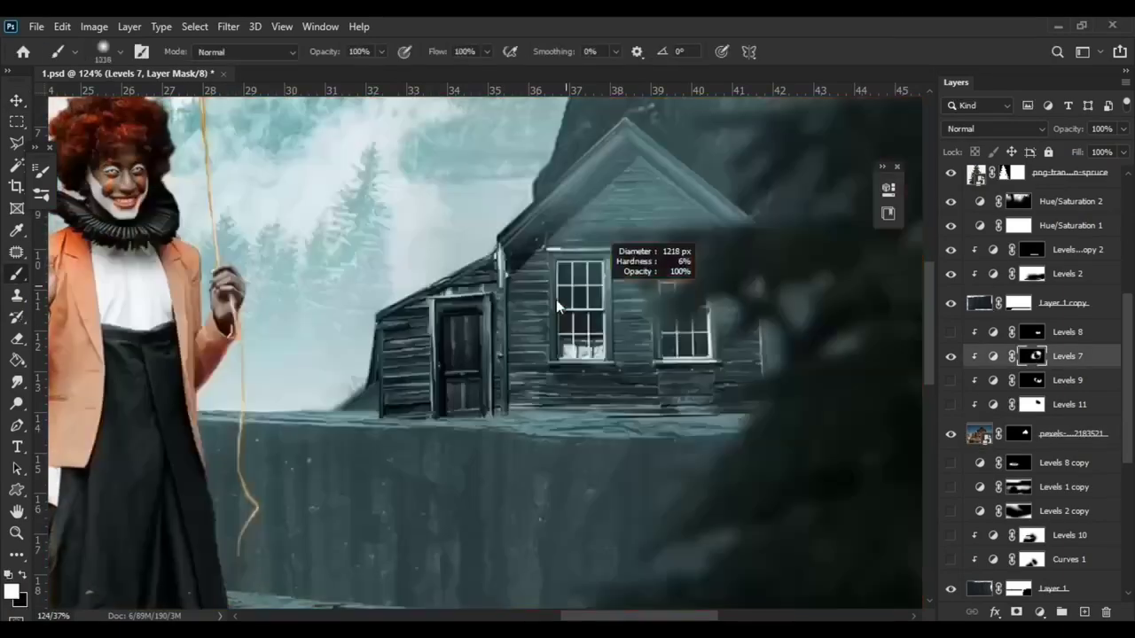
key("ctrl+0")
scroll(576, 222, "up", 4, "alt")
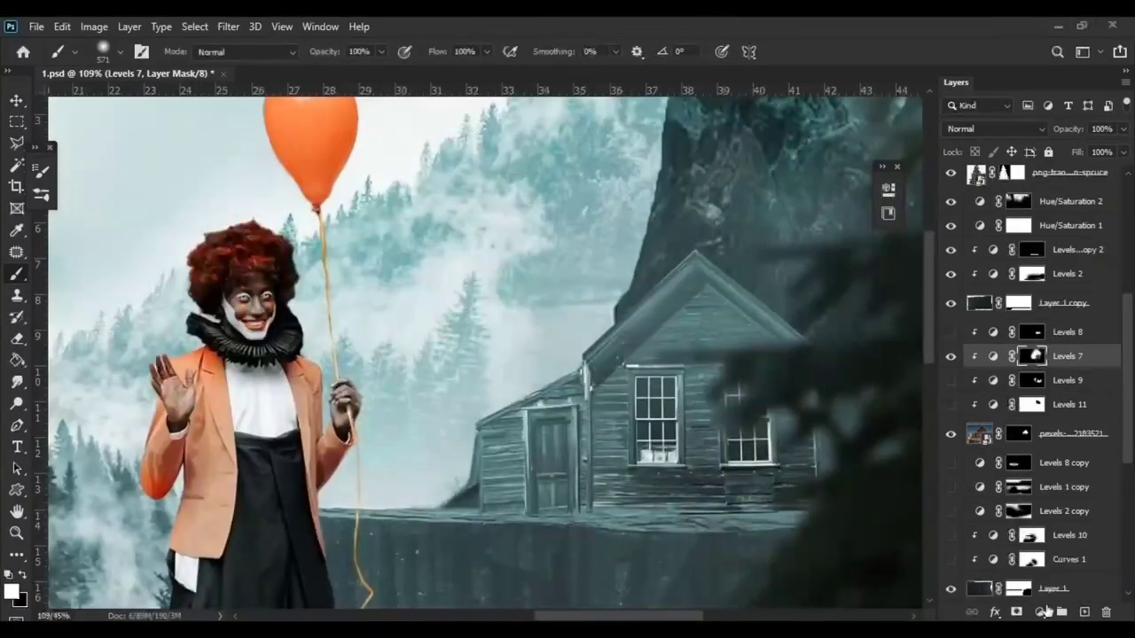
Step: Add Levels 15 above Levels 7 and paint its mask black around the clown's feet
left_click(1039, 612)
key("Escape")
key("alt+bracketright")
left_click(1053, 382)
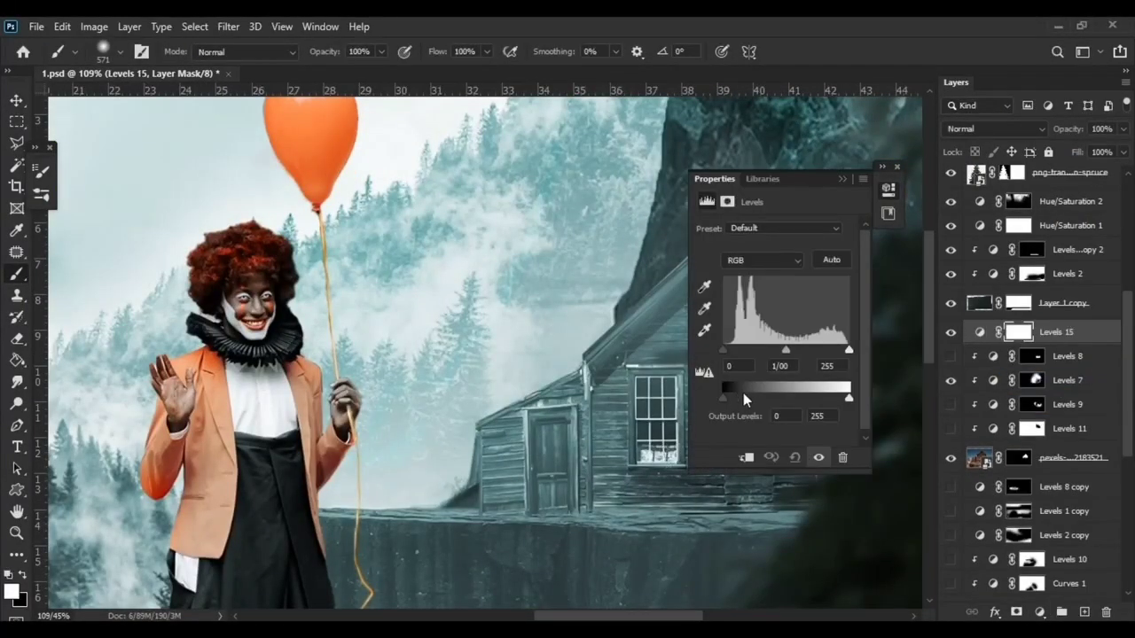
scroll(557, 510, "down", 5, "alt")
key("x")
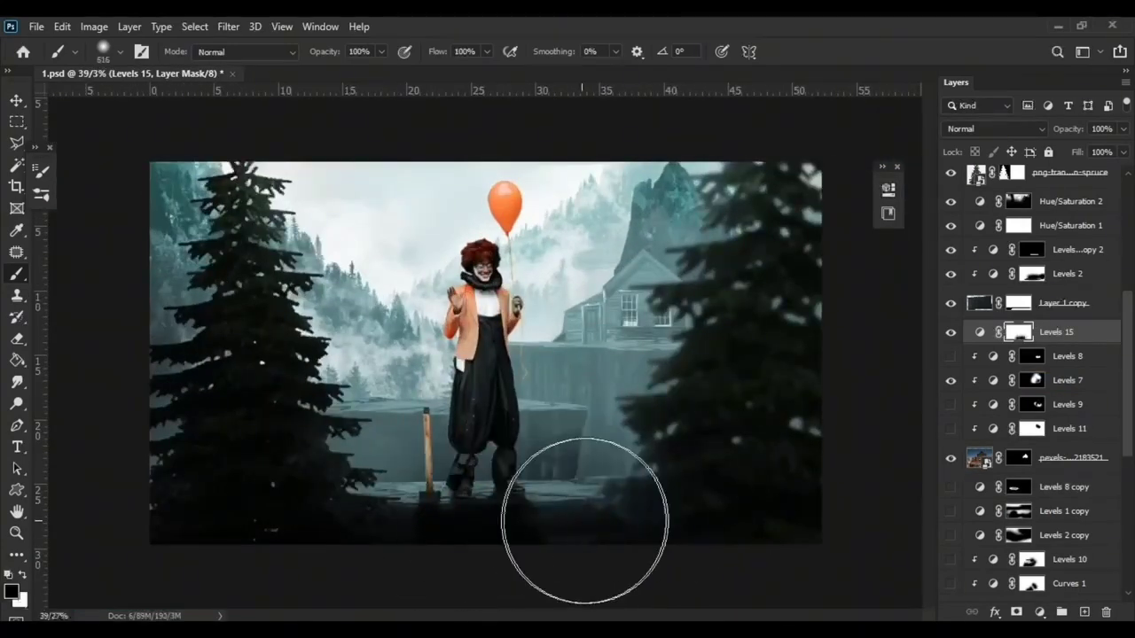
mouse_move(582, 520)
left_mouse_down()
mouse_move(520, 342)
mouse_move(585, 177)
left_mouse_up()
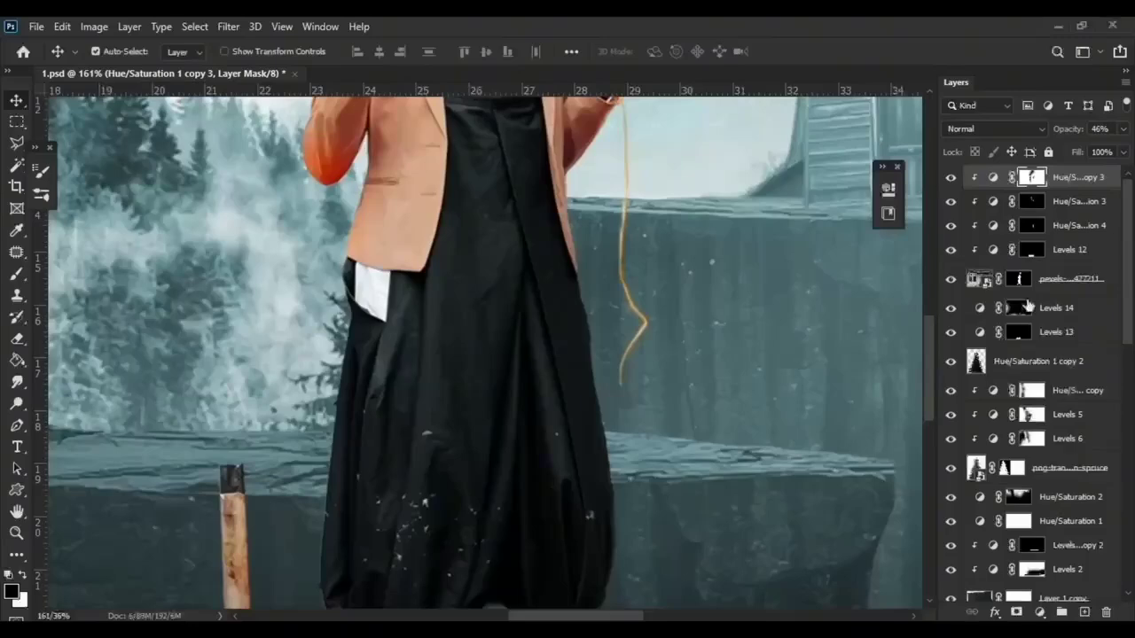
Step: Add a Levels adjustment with output black 107, gamma 2.47 and Color Dodge blend mode
left_click(1040, 612)
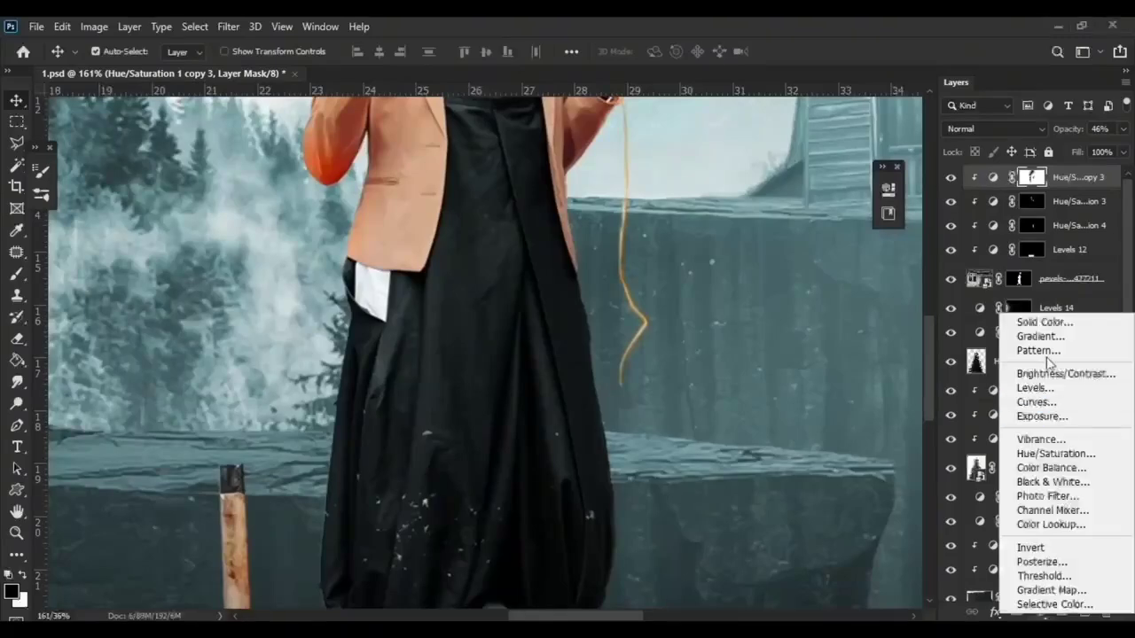
left_click(1038, 387)
left_click_drag(724, 398, 776, 398)
left_click_drag(785, 350, 748, 350)
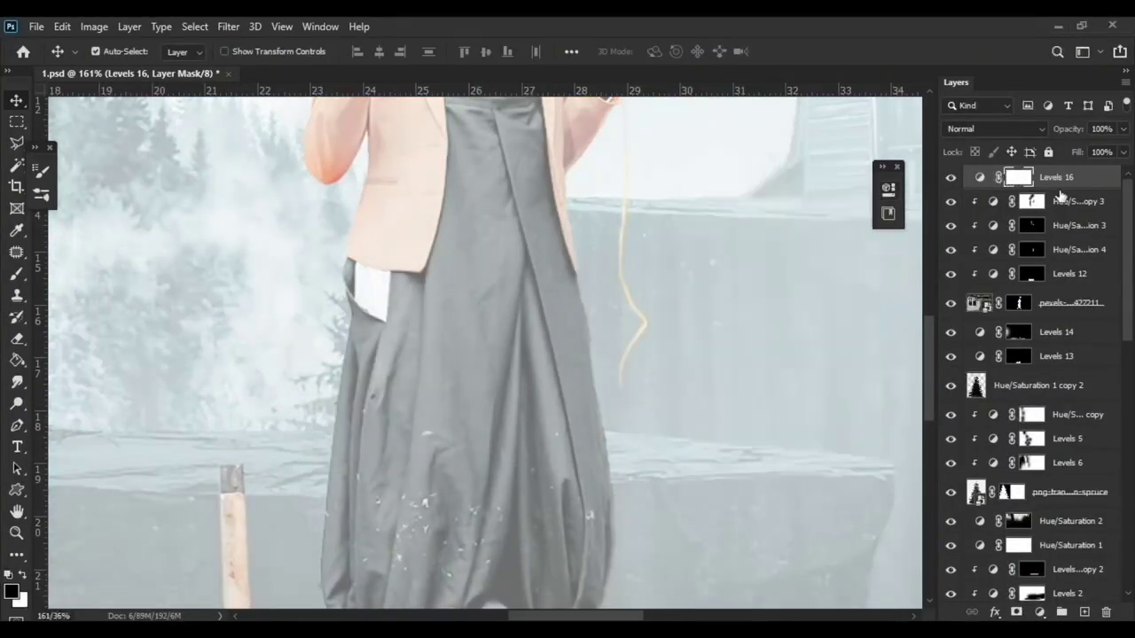
scroll(1007, 129, "down", 3)
scroll(1008, 128, "down", 3)
scroll(1007, 129, "down", 3)
Step: Invert the Levels mask and paint white over the balloon and clown edges
key("ctrl+i")
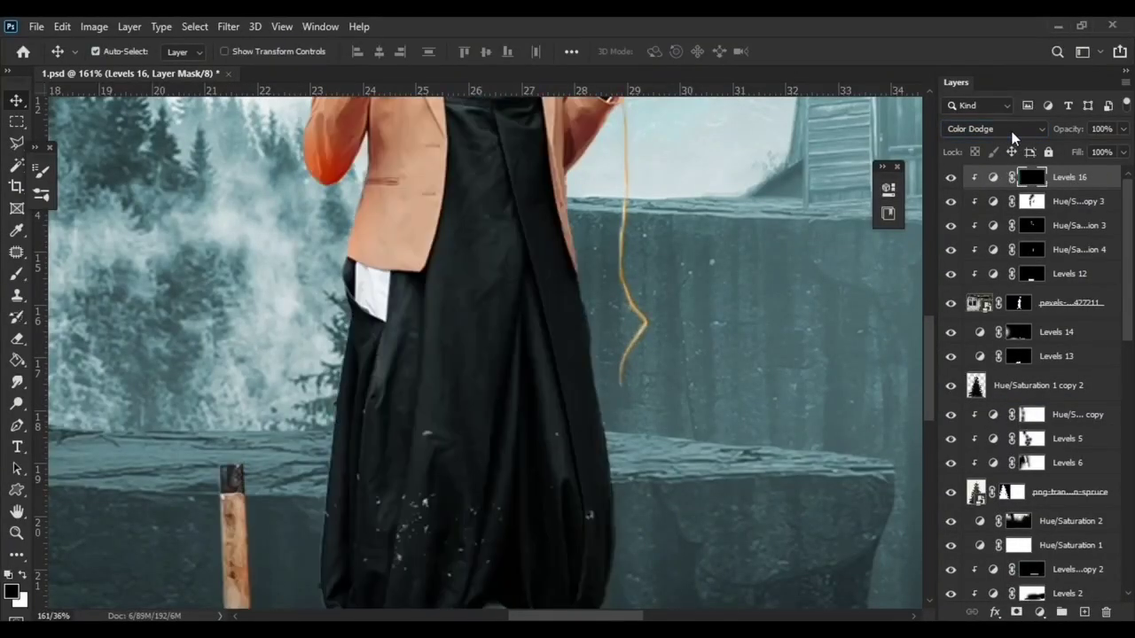
key("b")
scroll(396, 523, "up", 3)
scroll(284, 169, "down", 2)
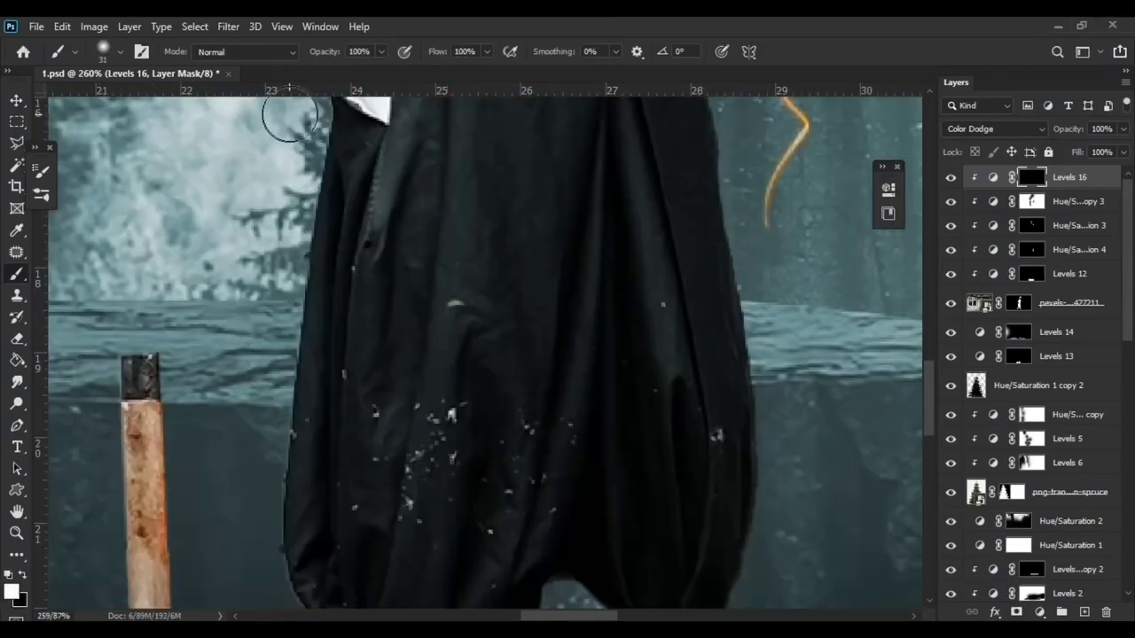
scroll(262, 301, "down", 3)
scroll(257, 524, "down", 3)
scroll(266, 479, "down", 3)
scroll(616, 312, "down", 4)
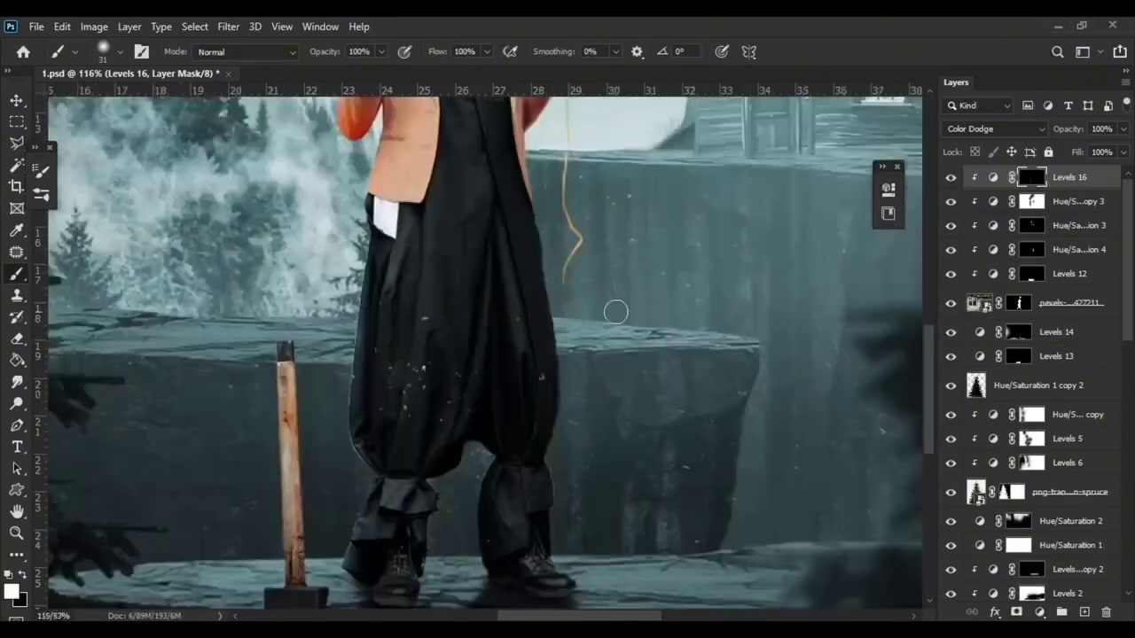
scroll(609, 417, "up", 5)
scroll(355, 481, "up", 2)
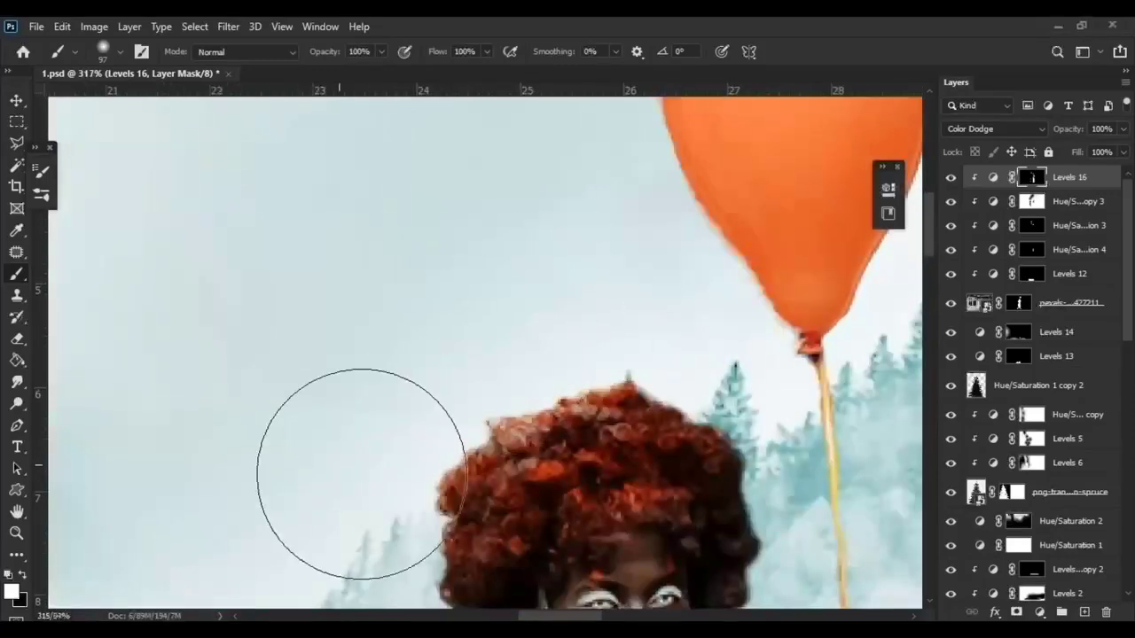
scroll(499, 253, "up", 2)
scroll(624, 228, "up", 1)
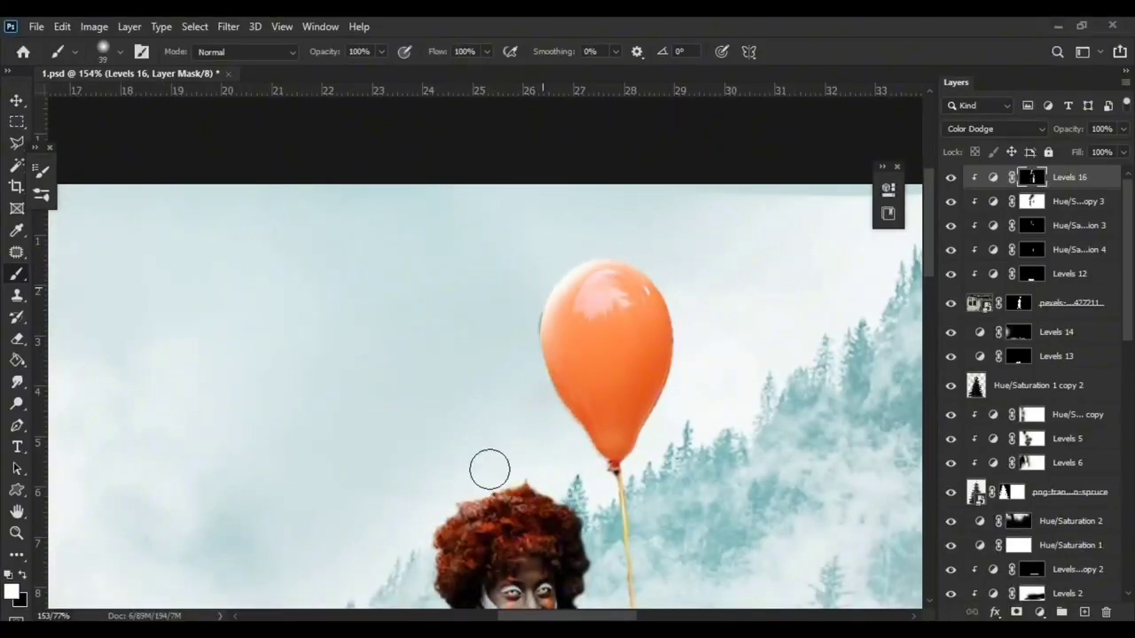
scroll(609, 159, "down", 2)
scroll(545, 251, "up", 4)
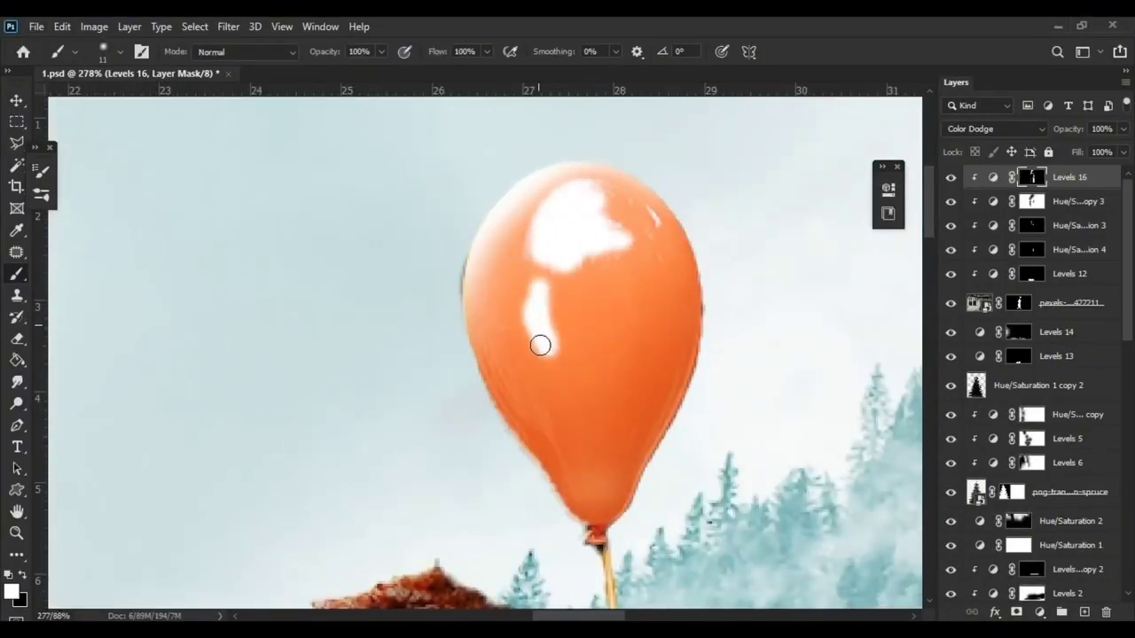
scroll(567, 299, "up", 2)
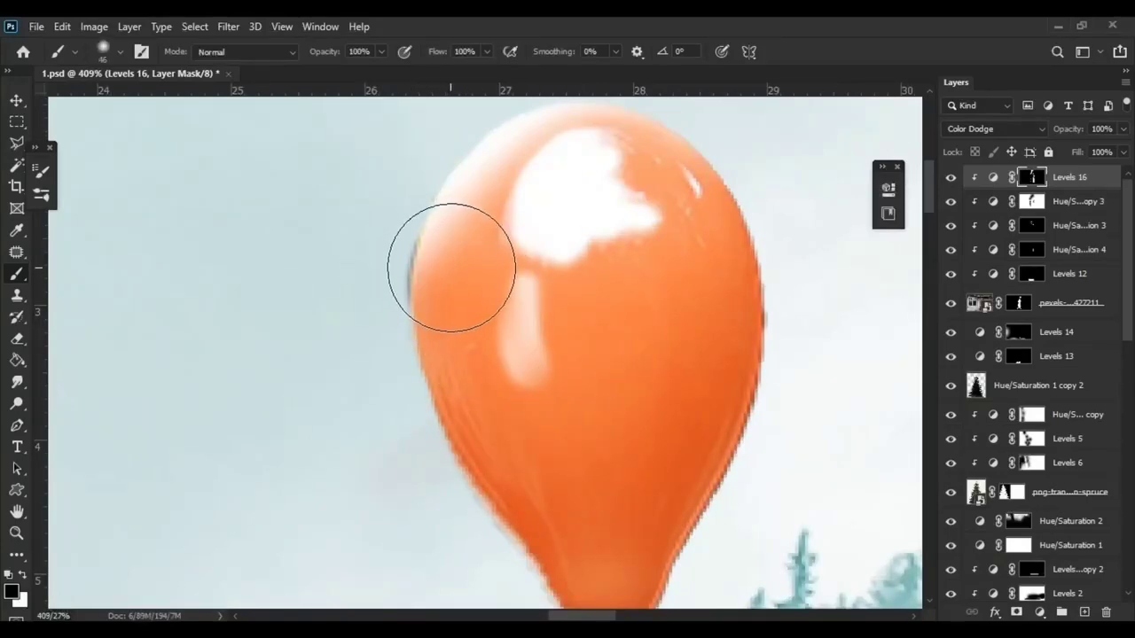
scroll(621, 266, "down", 2)
scroll(684, 222, "down", 1)
scroll(662, 246, "down", 4)
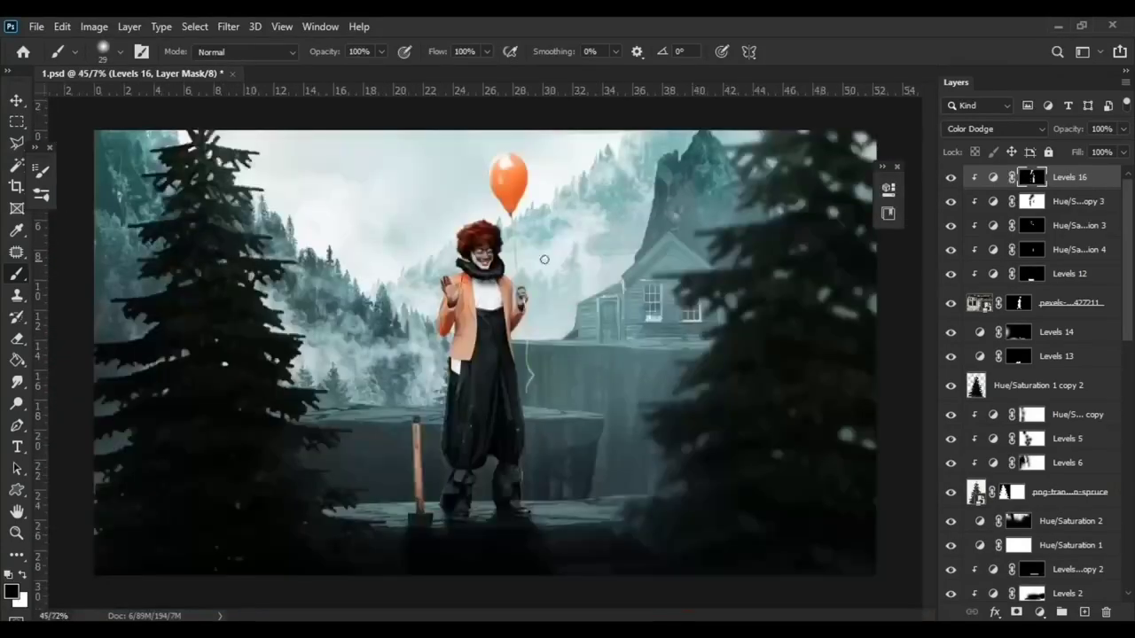
scroll(493, 455, "up", 2)
scroll(493, 455, "up", 3)
scroll(757, 585, "down", 4)
scroll(758, 585, "down", 1)
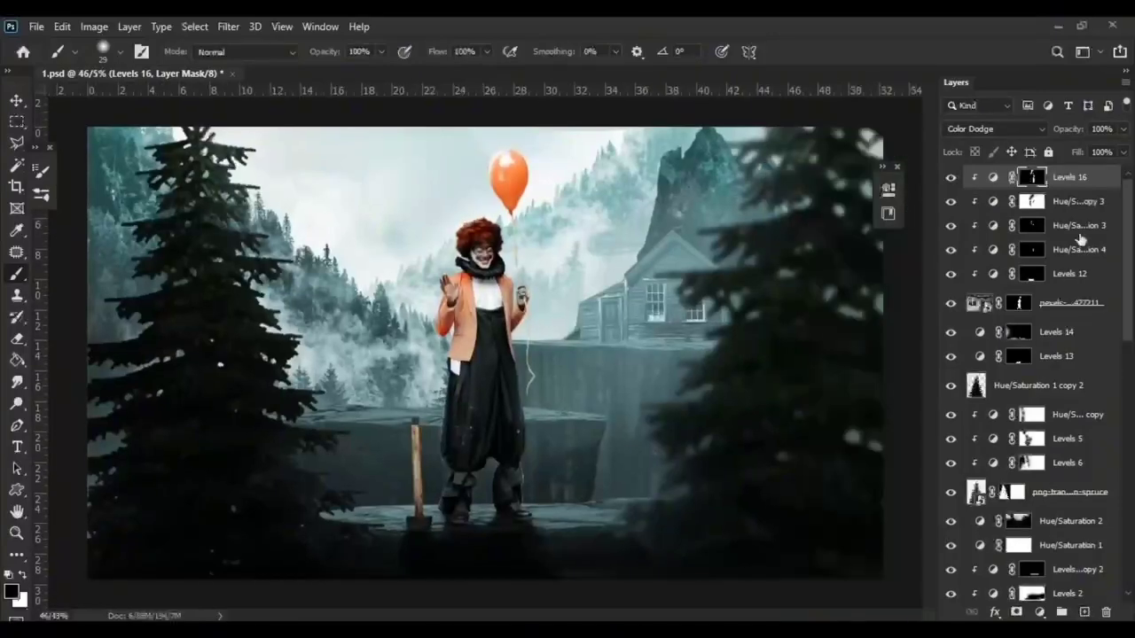
Step: Add a new layer and set a spaced brush with Shape and Color Dynamics enabled
left_click(1082, 612)
left_click(41, 168)
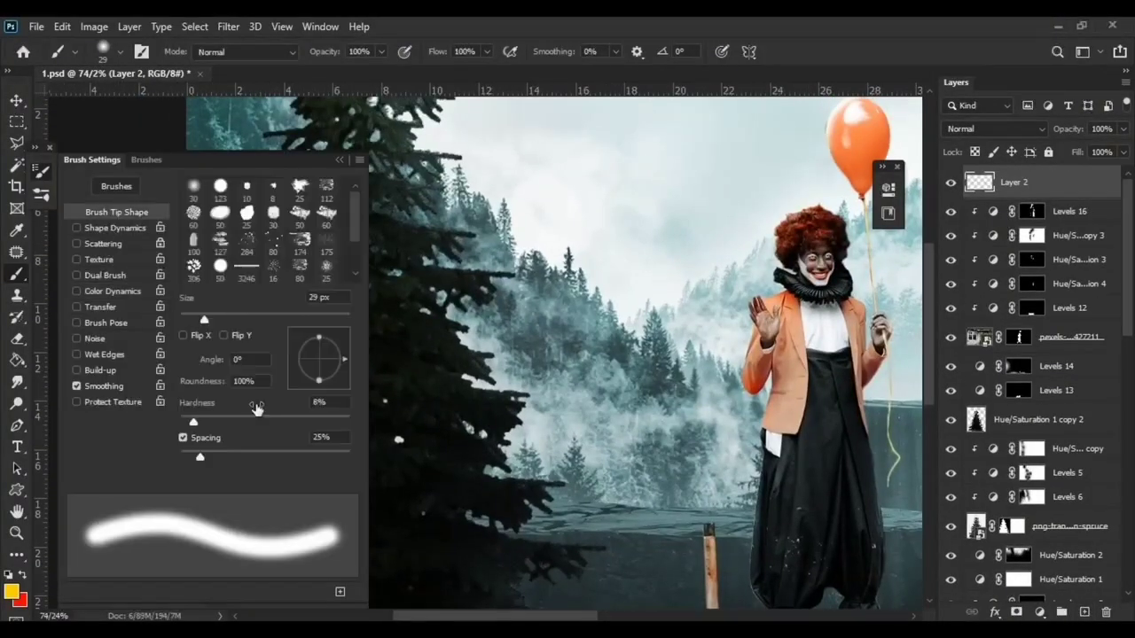
left_click_drag(311, 457, 298, 457)
left_click(116, 228)
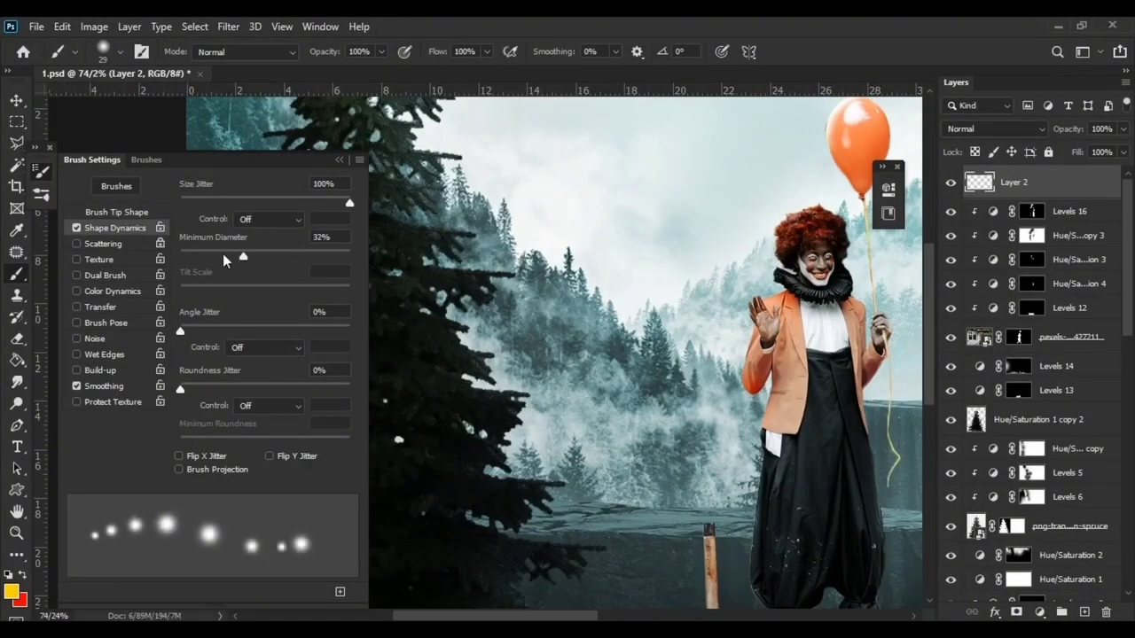
left_click(78, 292)
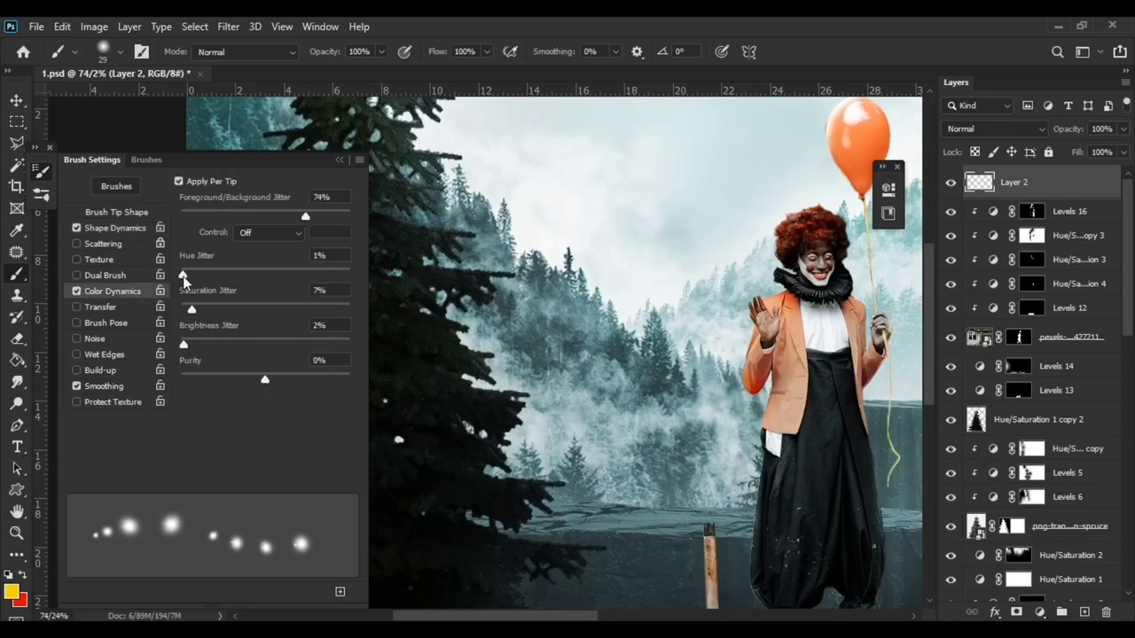
left_click(341, 165)
Step: Paint orange and yellow light dots across the pine, erasing two stray yellow lights
left_click_drag(382, 182, 346, 257)
left_click_drag(266, 292, 408, 97)
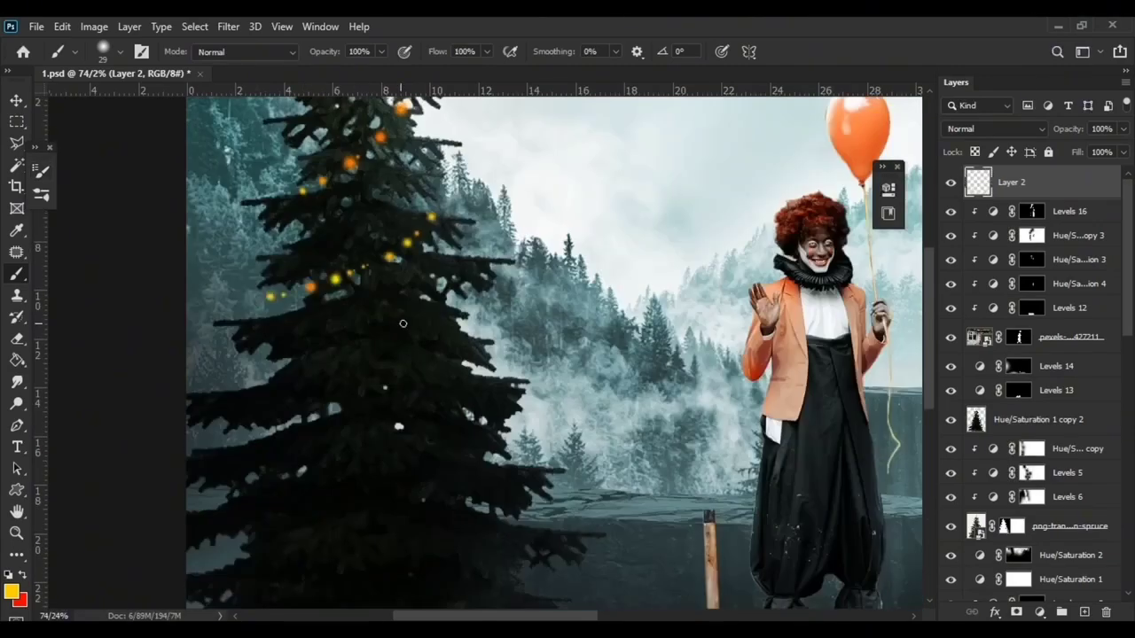
scroll(399, 320, "down", 5)
left_click_drag(355, 443, 532, 337)
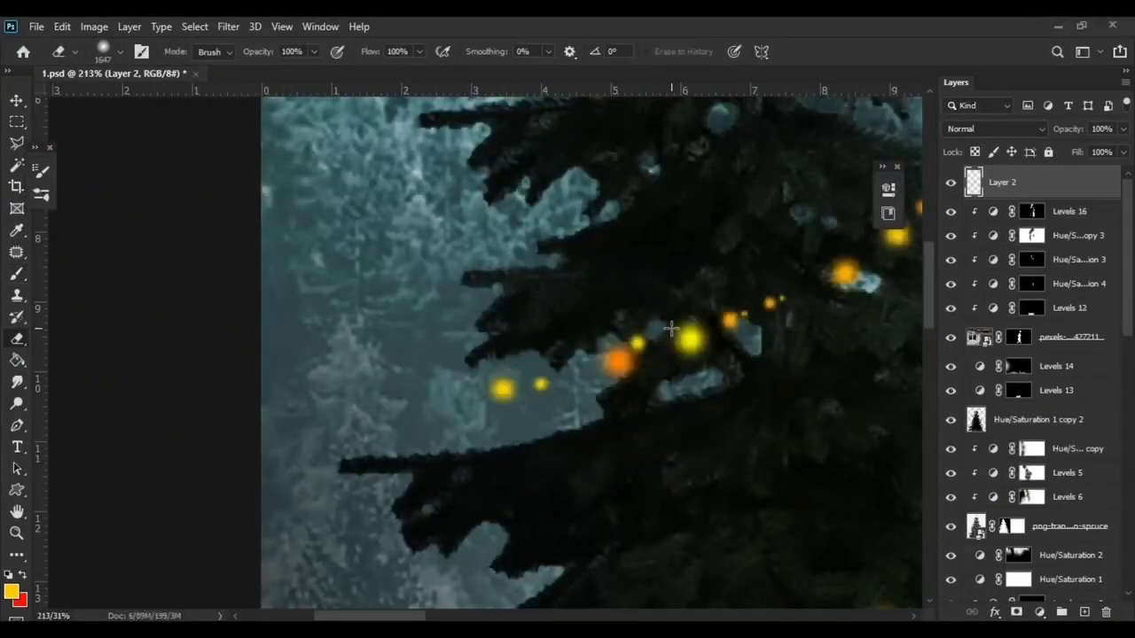
key("e")
left_click_drag(502, 388, 541, 383)
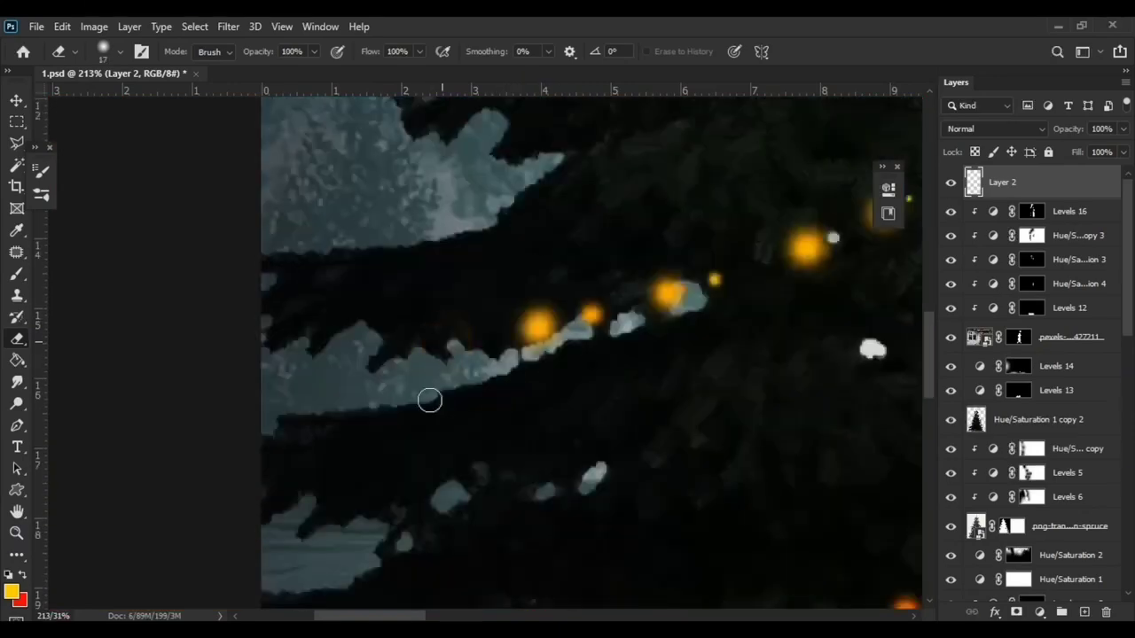
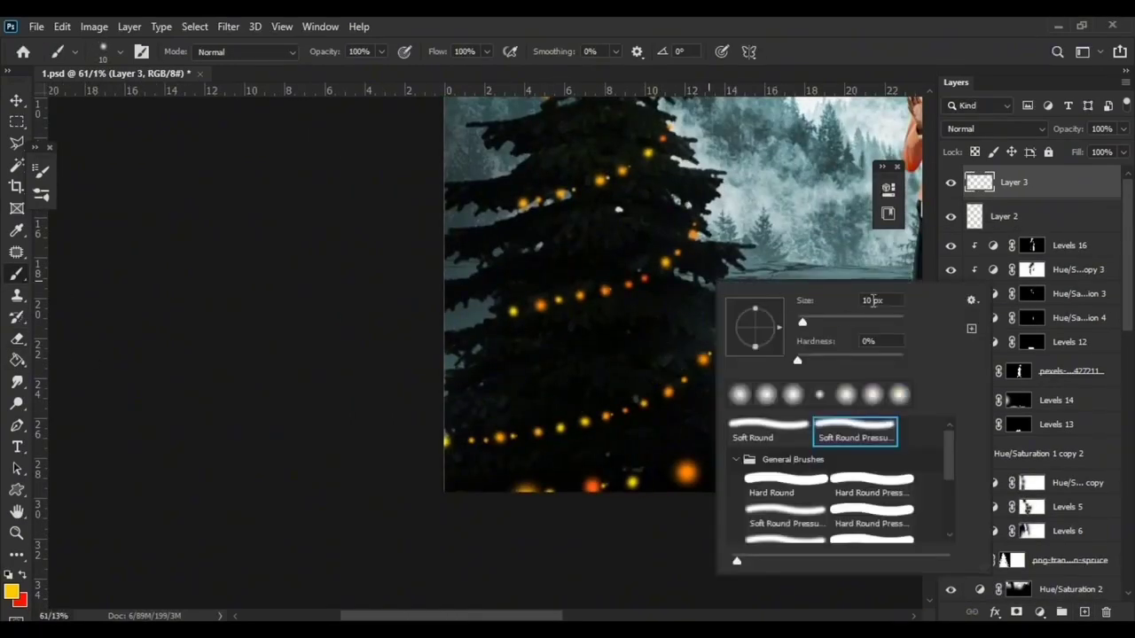
Step: Paint thin garland wire strokes on Layer 3 across the tree lights
scroll(784, 219, "up", 2)
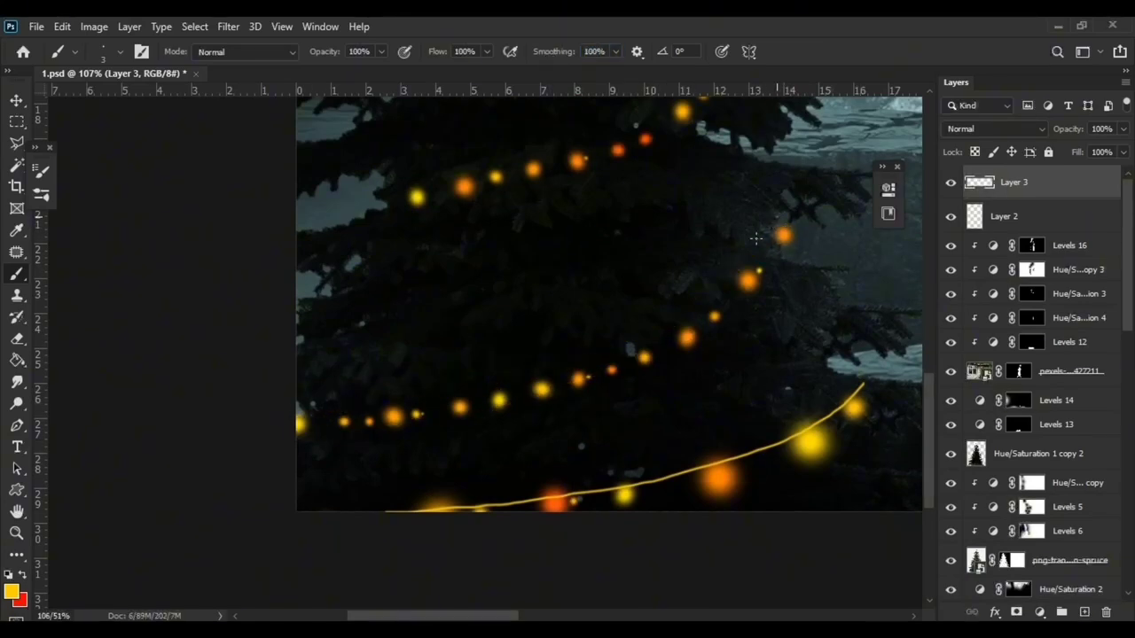
scroll(571, 350, "up", 2)
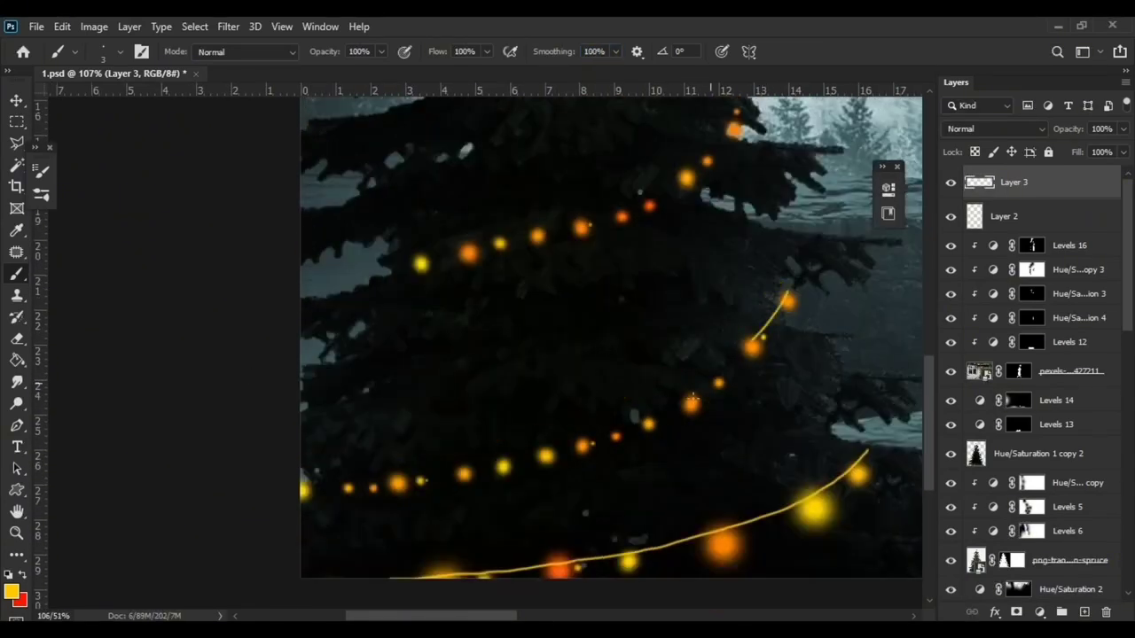
scroll(736, 247, "up", 4)
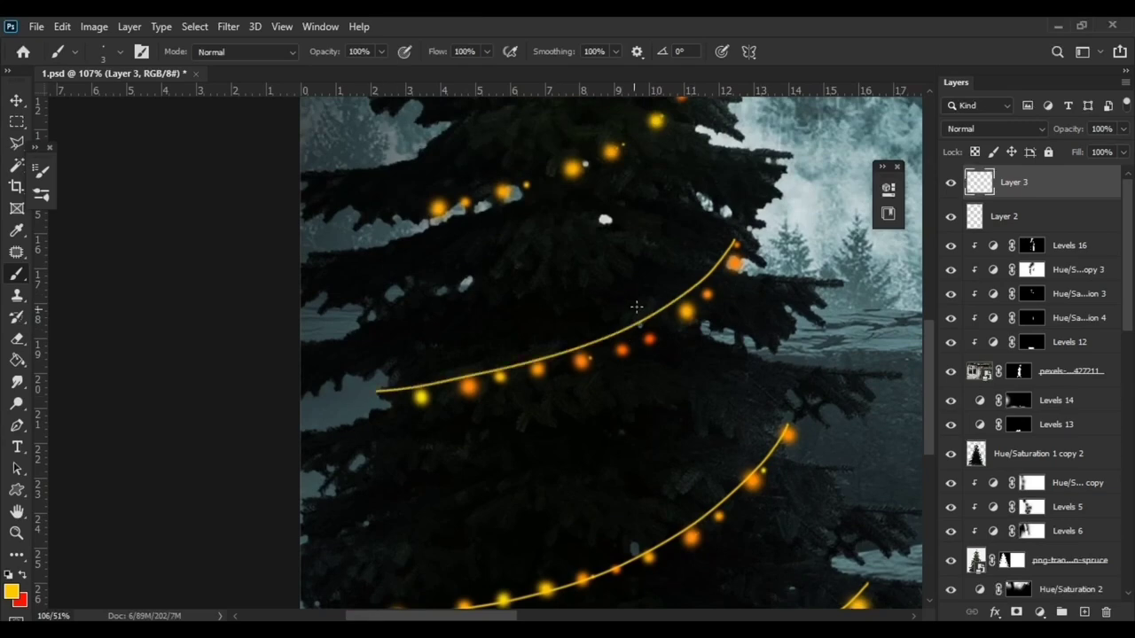
scroll(636, 307, "up", 5)
left_click_drag(465, 346, 414, 365)
scroll(652, 173, "up", 2)
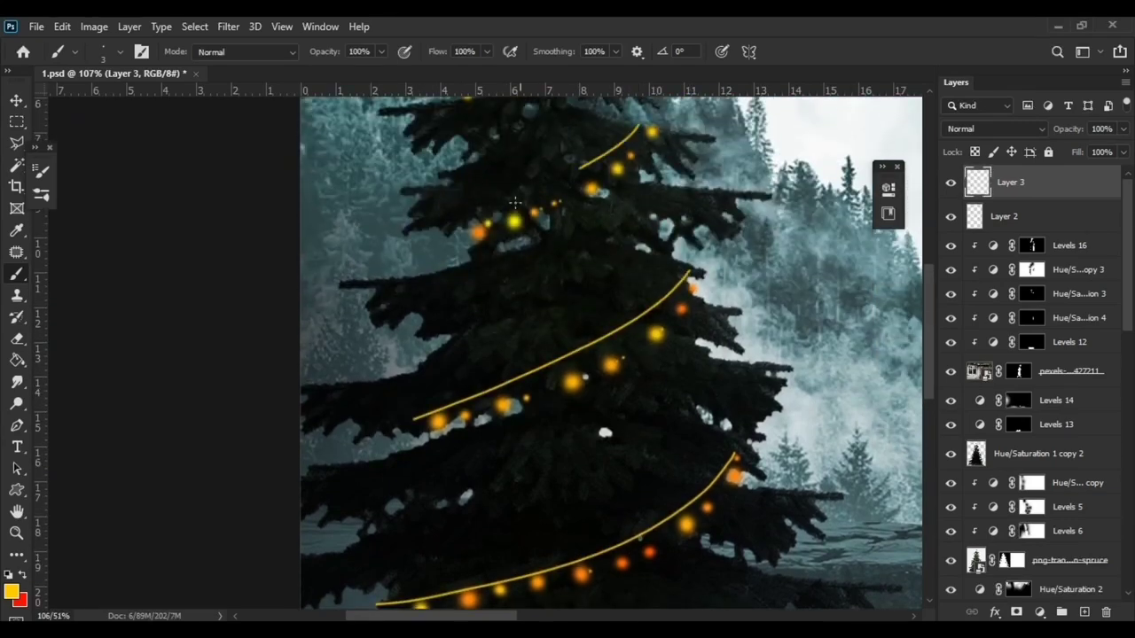
left_click_drag(561, 204, 579, 518)
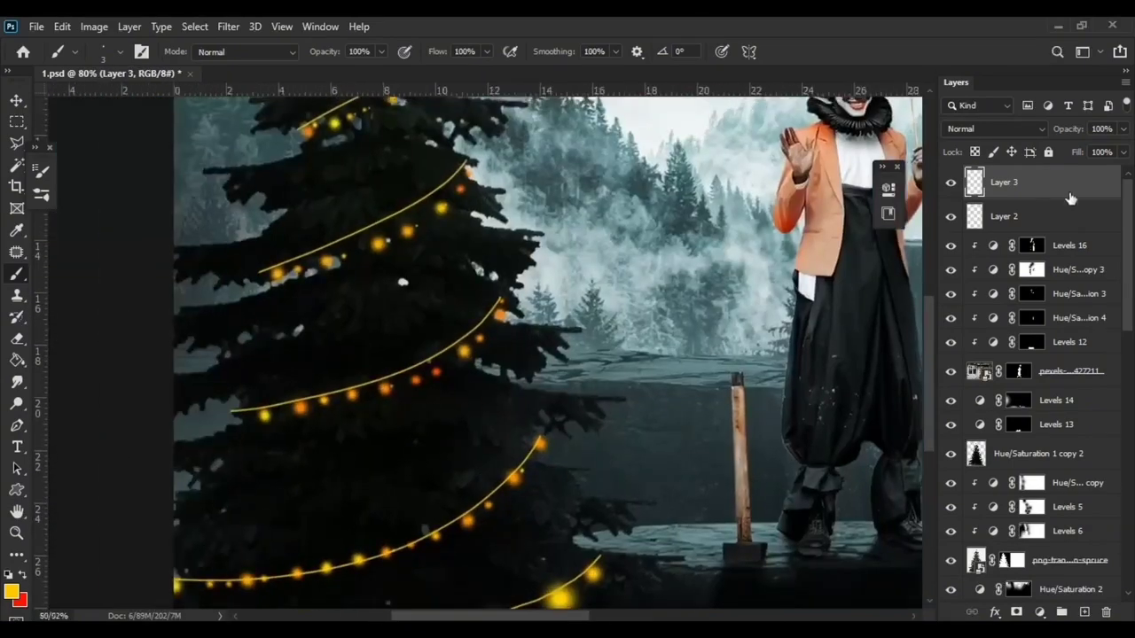
Step: Darken the wires to -64 lightness and move Layer 2 above Layer 3
key("ctrl+u")
left_click_drag(883, 302, 815, 306)
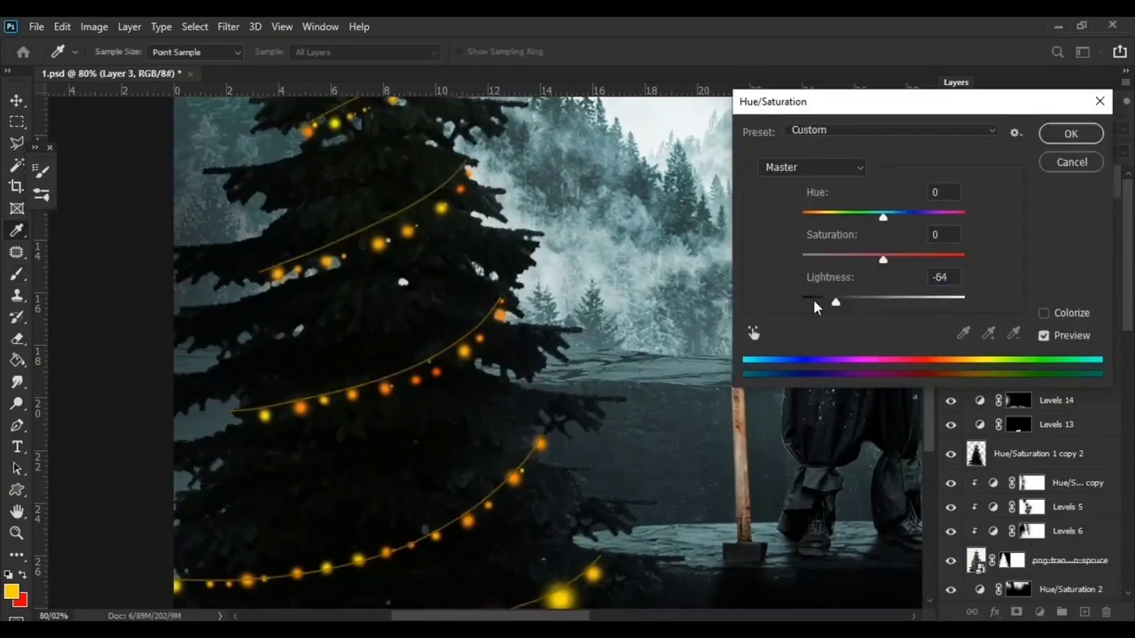
key("Return")
key("b")
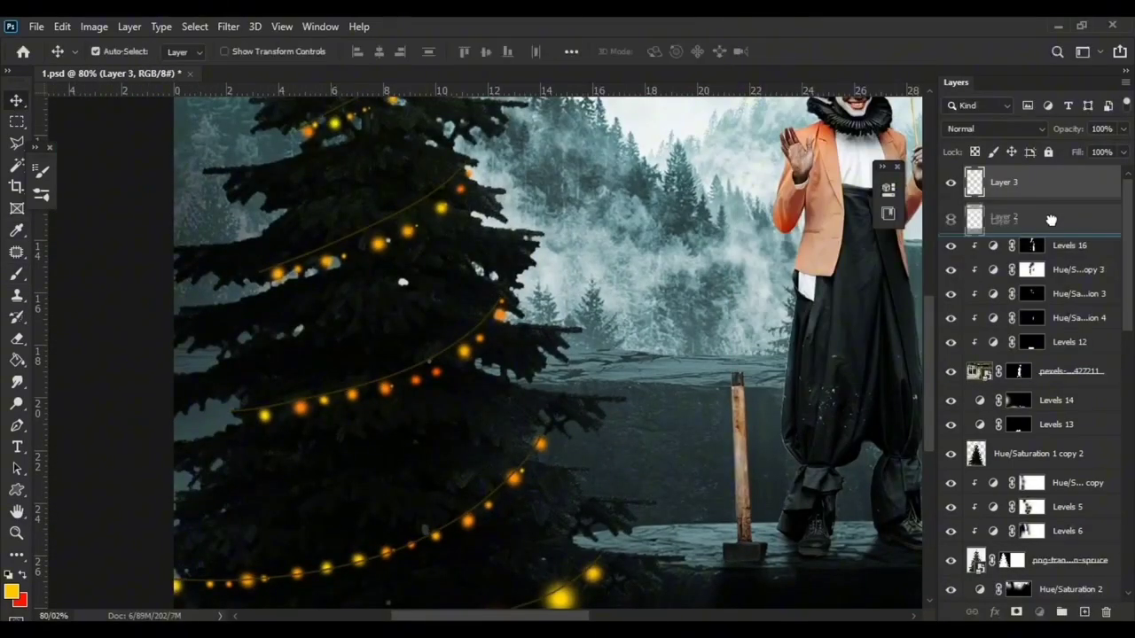
left_click_drag(1050, 220, 1047, 171)
Step: Duplicate Layer 2 and Gaussian-blur the copy at 15.3 px for a glow
key("ctrl+j")
left_click(228, 25)
left_click(479, 292)
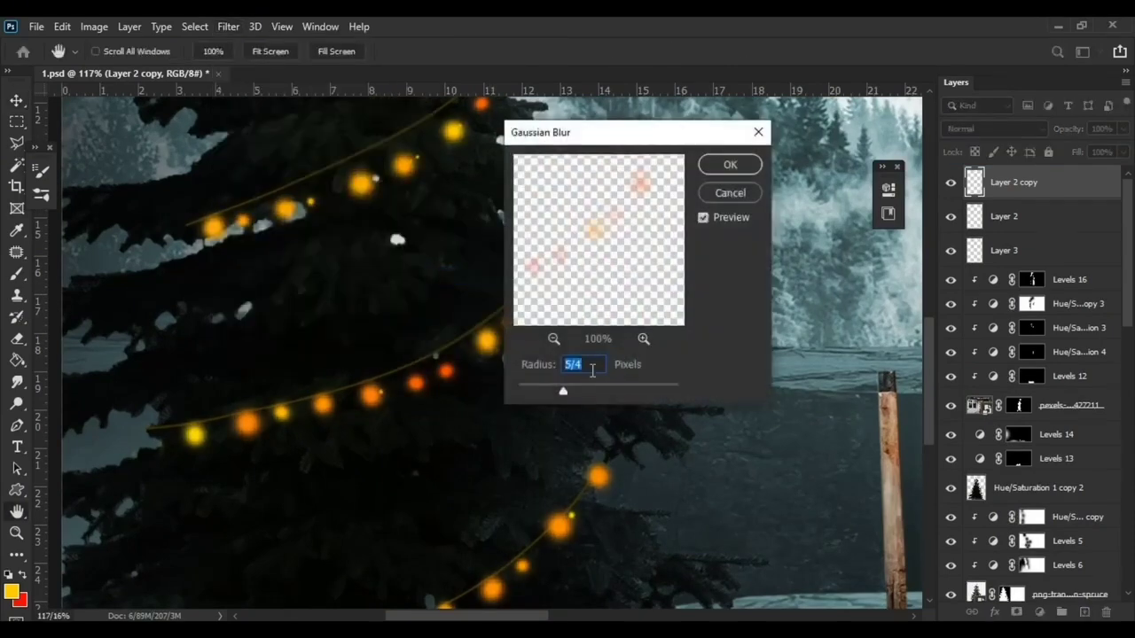
left_click_drag(563, 392, 586, 391)
left_click(730, 165)
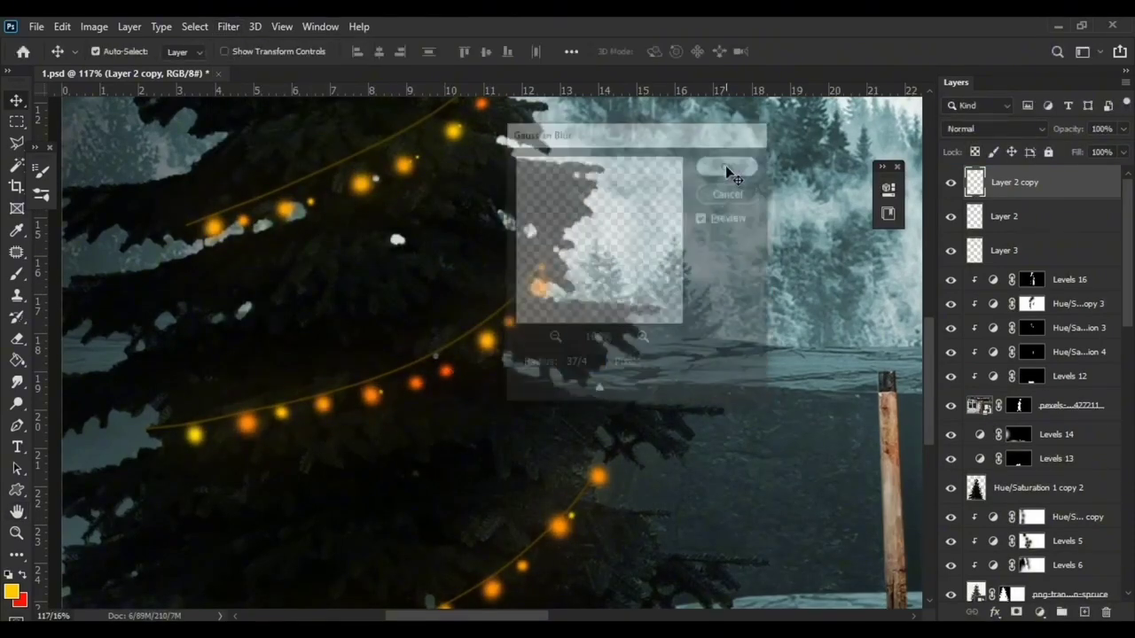
scroll(297, 533, "down", 5)
scroll(297, 533, "up", 2)
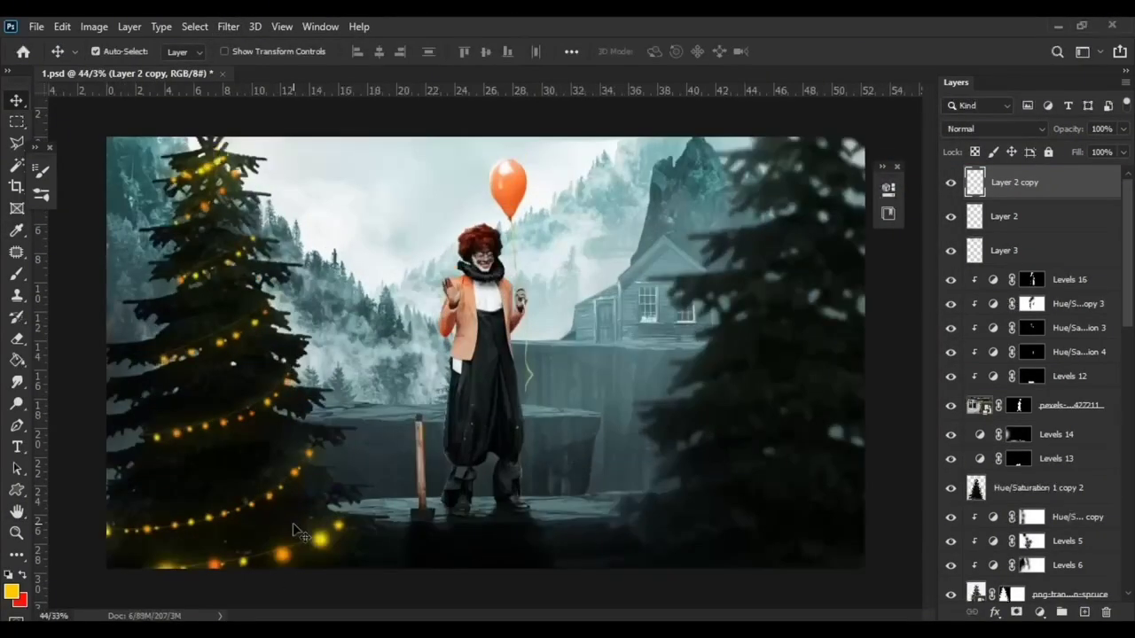
Step: Erase stray wire sections near the bulbs on Layer 3
left_click(1002, 250)
scroll(340, 349, "up", 4)
scroll(340, 349, "up", 3)
key("e")
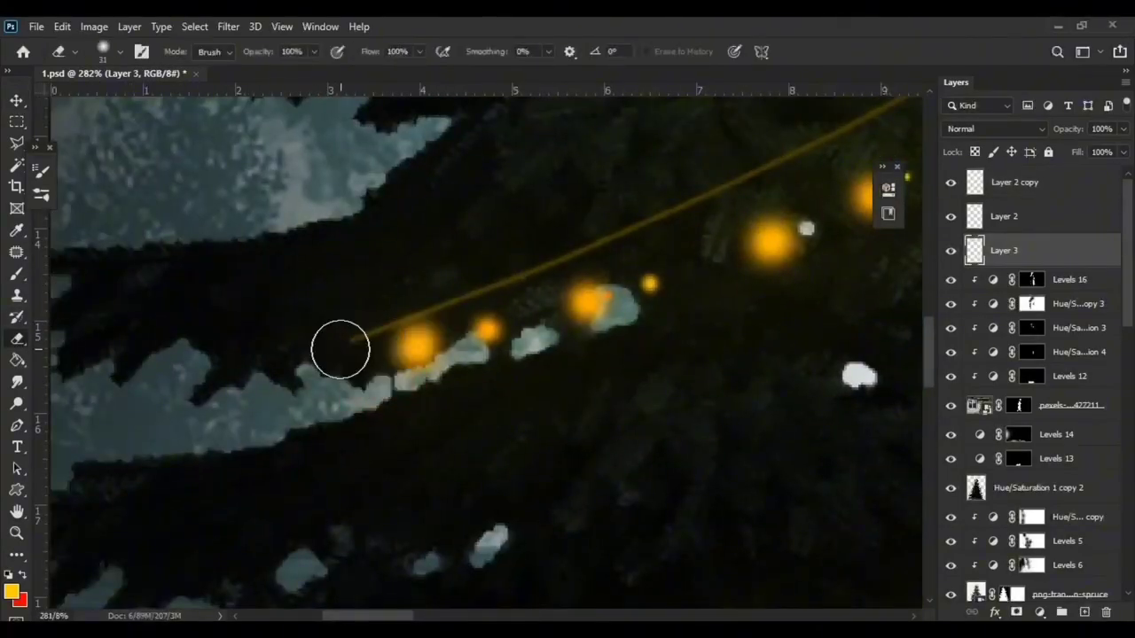
scroll(627, 324, "down", 3)
scroll(684, 173, "up", 3)
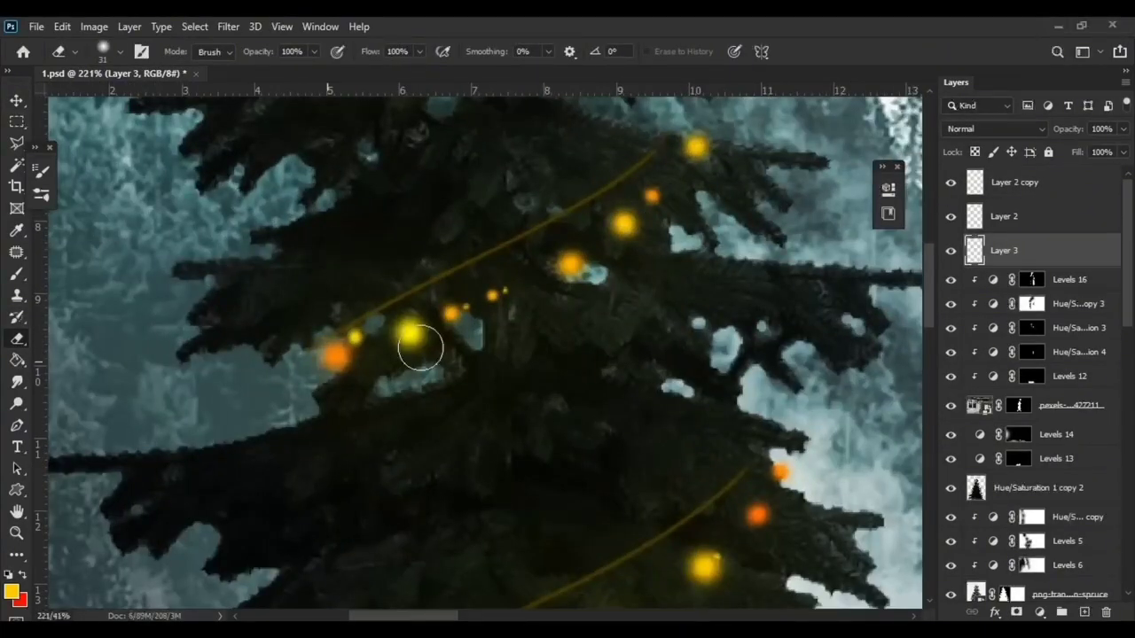
scroll(420, 347, "down", 3)
scroll(378, 316, "down", 1)
scroll(476, 253, "down", 2)
scroll(622, 169, "up", 3)
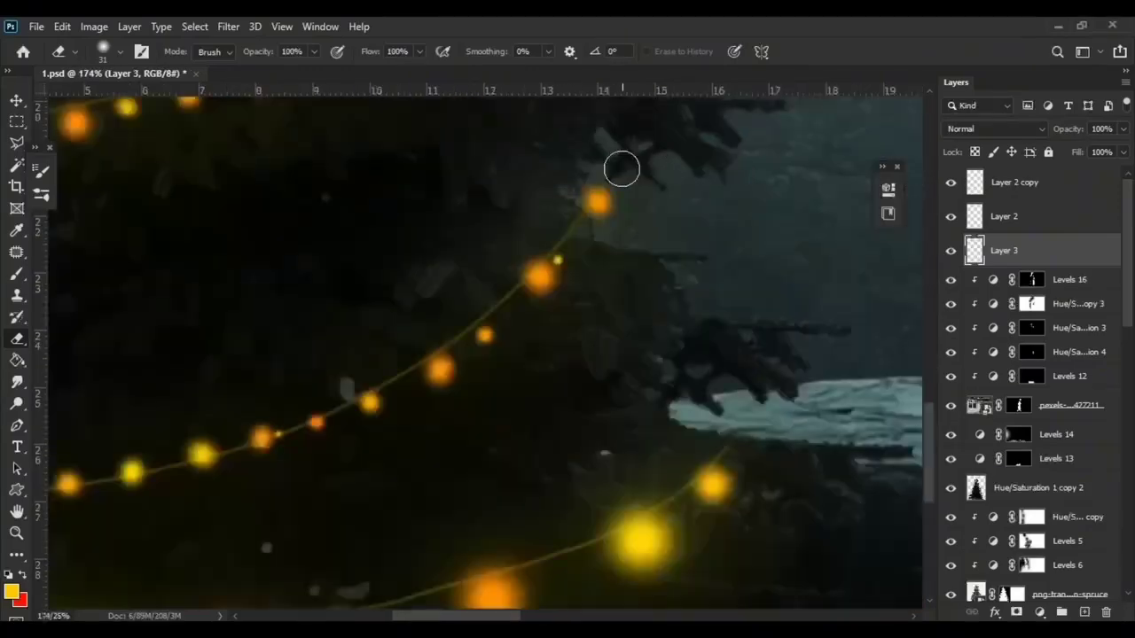
scroll(256, 337, "down", 3)
scroll(393, 342, "up", 2)
Step: Open a Curves colour adjustment for the layer
key("ctrl+m")
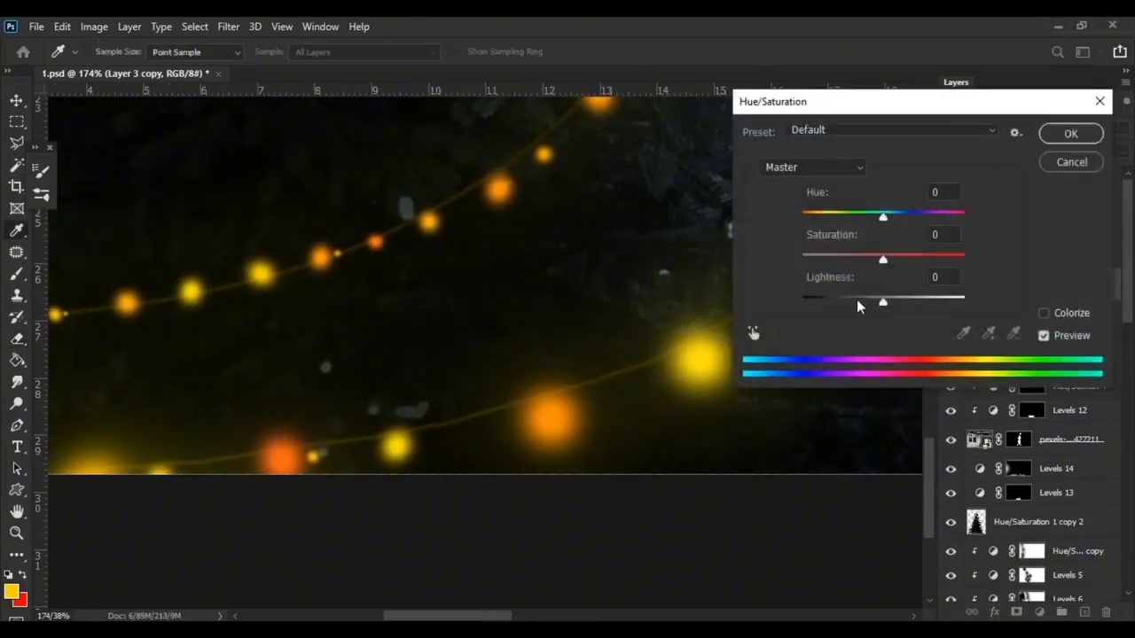
scroll(266, 230, "down", 5)
scroll(197, 398, "down", 1)
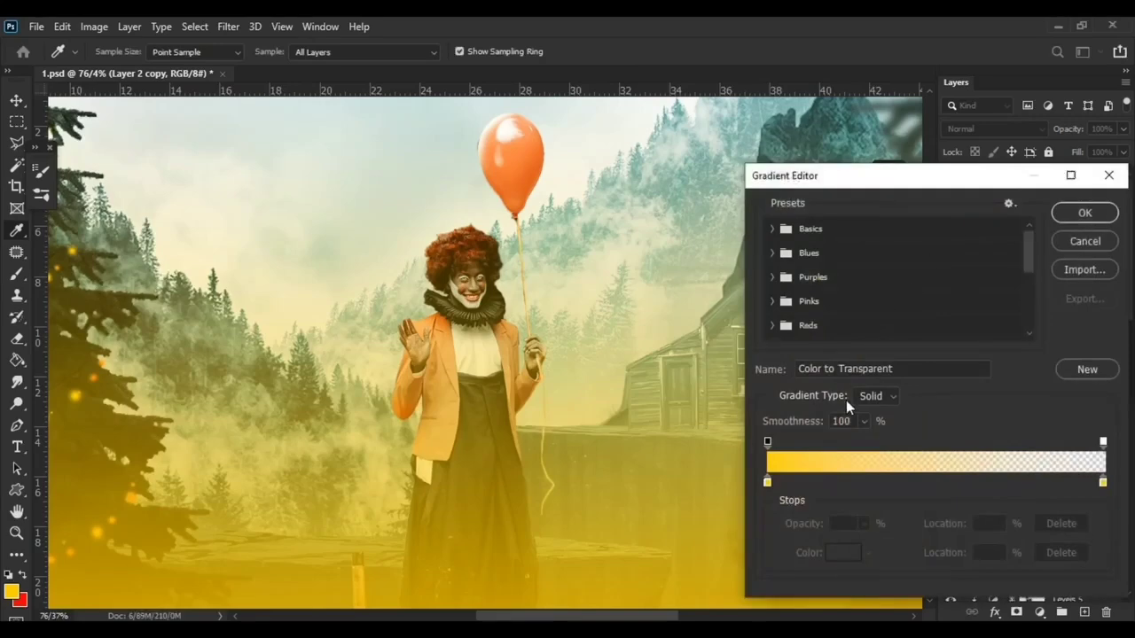
Step: Make Gradient Fill 1 a radial yellow-to-transparent glow blended in Lighten mode
left_click(1084, 212)
left_click(942, 218)
left_click(937, 275)
key("Return")
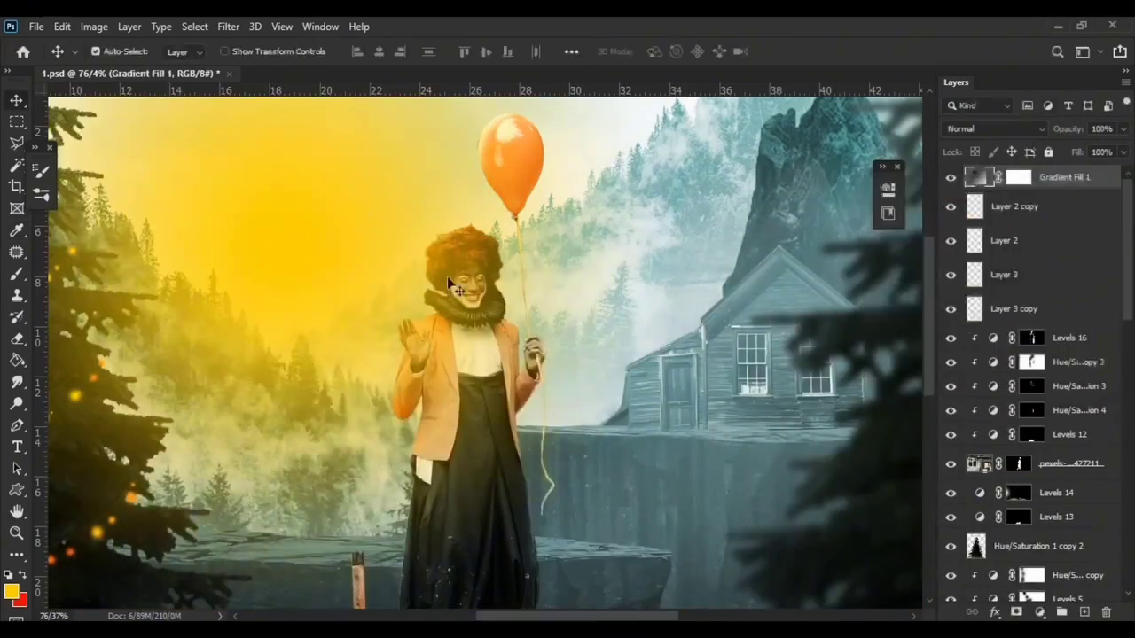
key("ctrl+0")
scroll(976, 129, "down", 7)
Step: Set the glow scale to 71% and move it to the upper-left sky
double_click(976, 177)
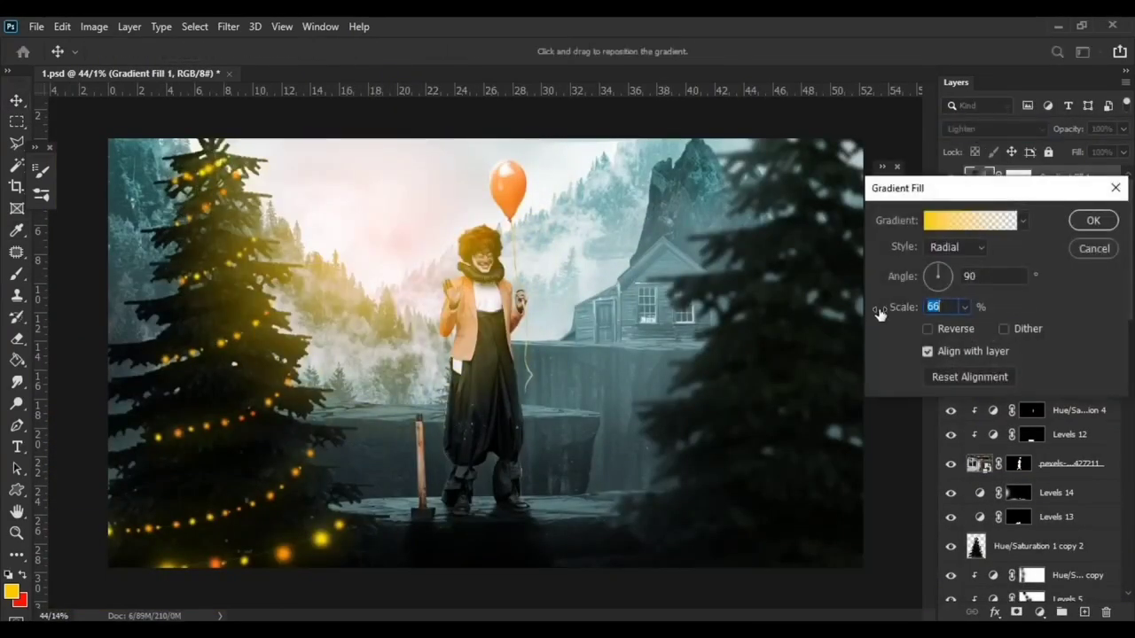
left_click_drag(879, 312, 874, 313)
left_click_drag(405, 233, 490, 219)
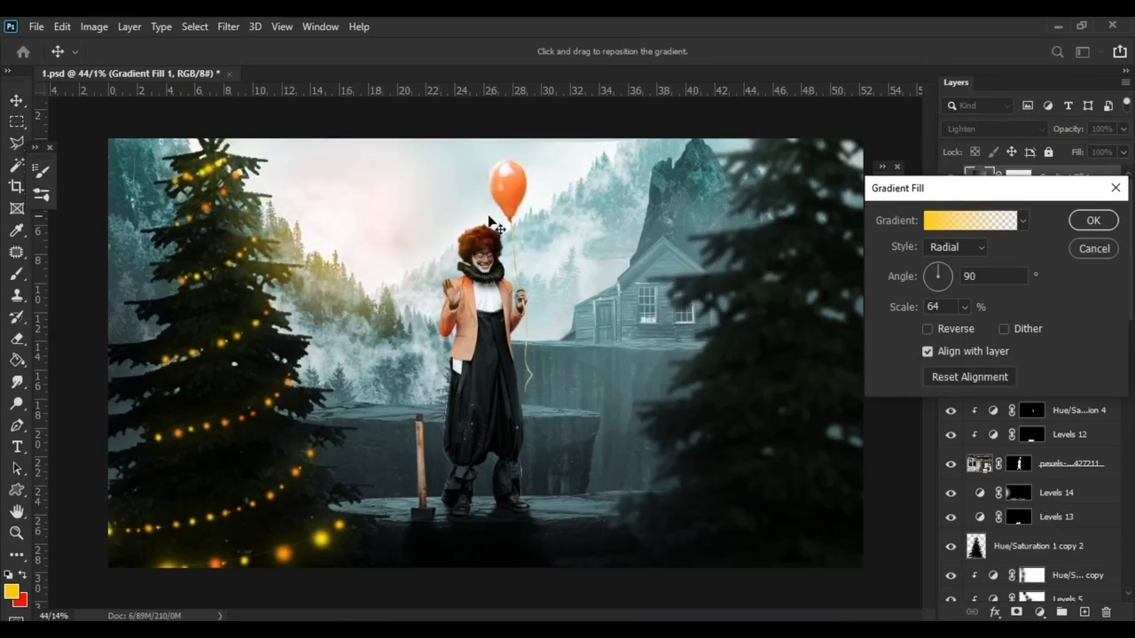
left_click_drag(891, 307, 899, 307)
left_click(1094, 220)
scroll(513, 342, "up", 3)
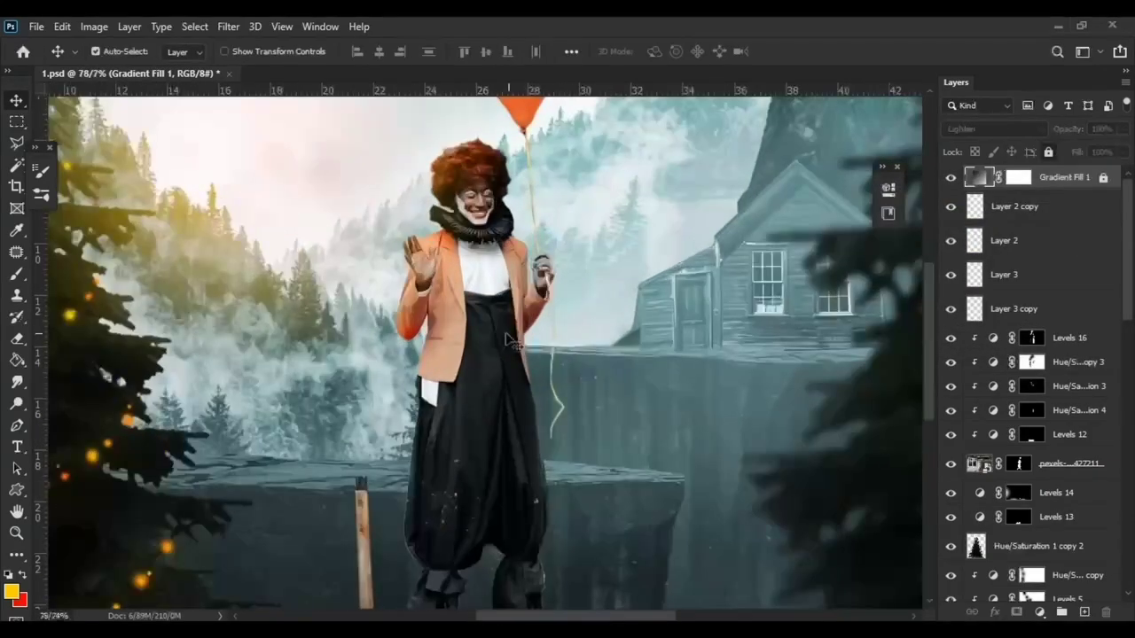
Step: Add Gradient Fill 2 at -56.82° over the clown, with its mask inverted to hide it
left_click(1031, 362)
left_click(1039, 612)
left_click(1033, 321)
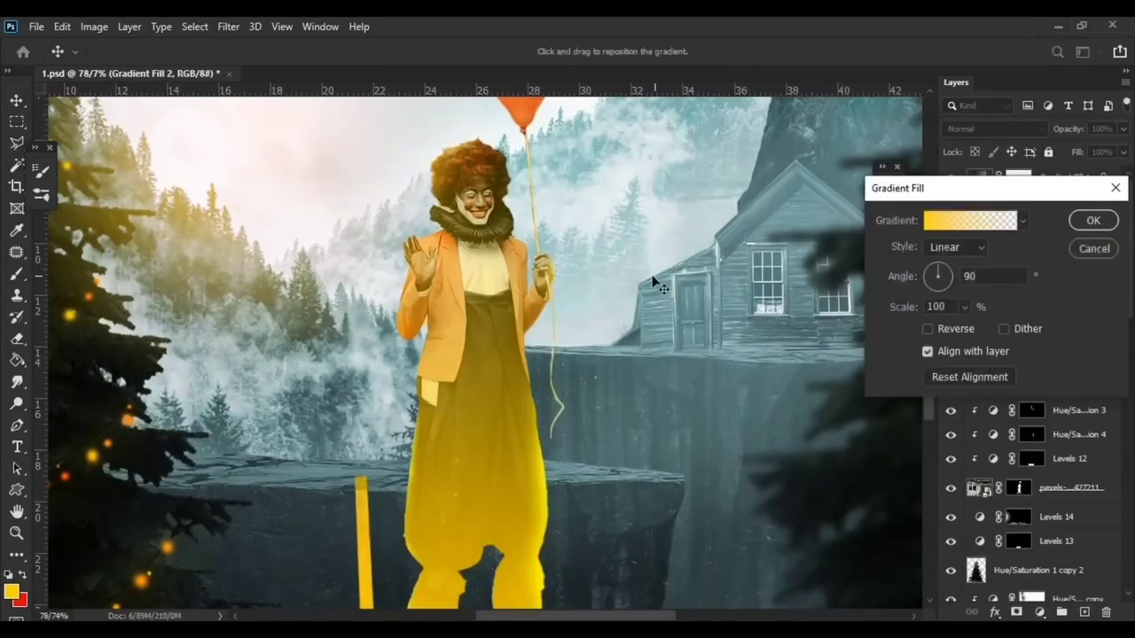
left_click_drag(938, 275, 936, 282)
left_click(941, 282)
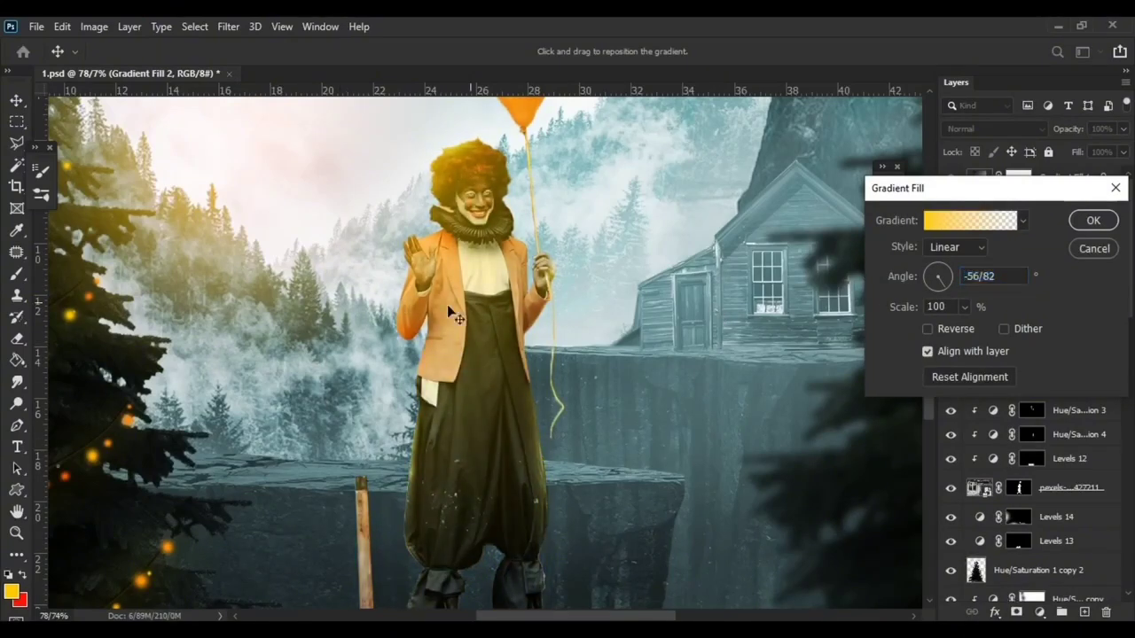
left_click(1093, 221)
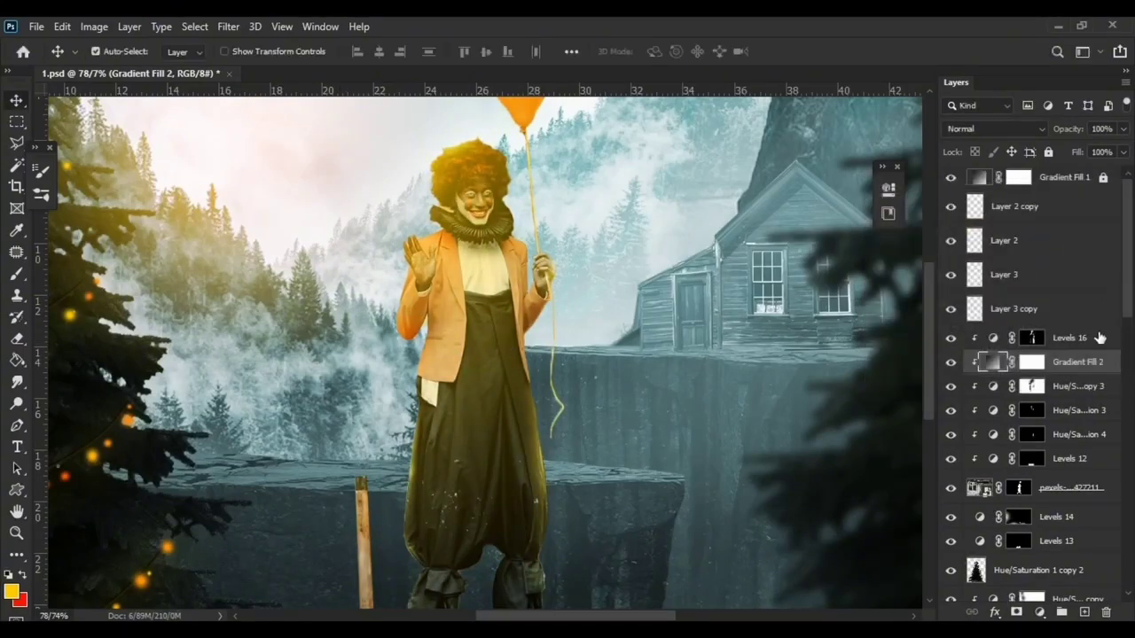
key("ctrl+i")
Step: Set up a brush on Gradient Fill 2's mask, enlarging it to 183 px
scroll(329, 220, "up", 5)
key("b")
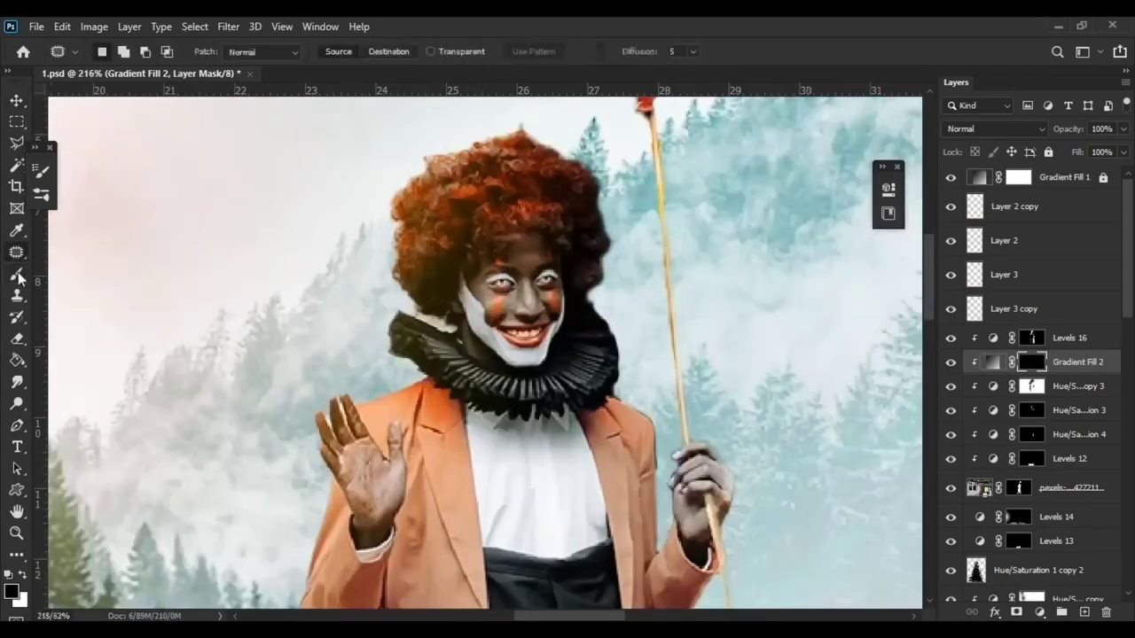
right_click(449, 206)
key("Escape")
right_click(426, 152)
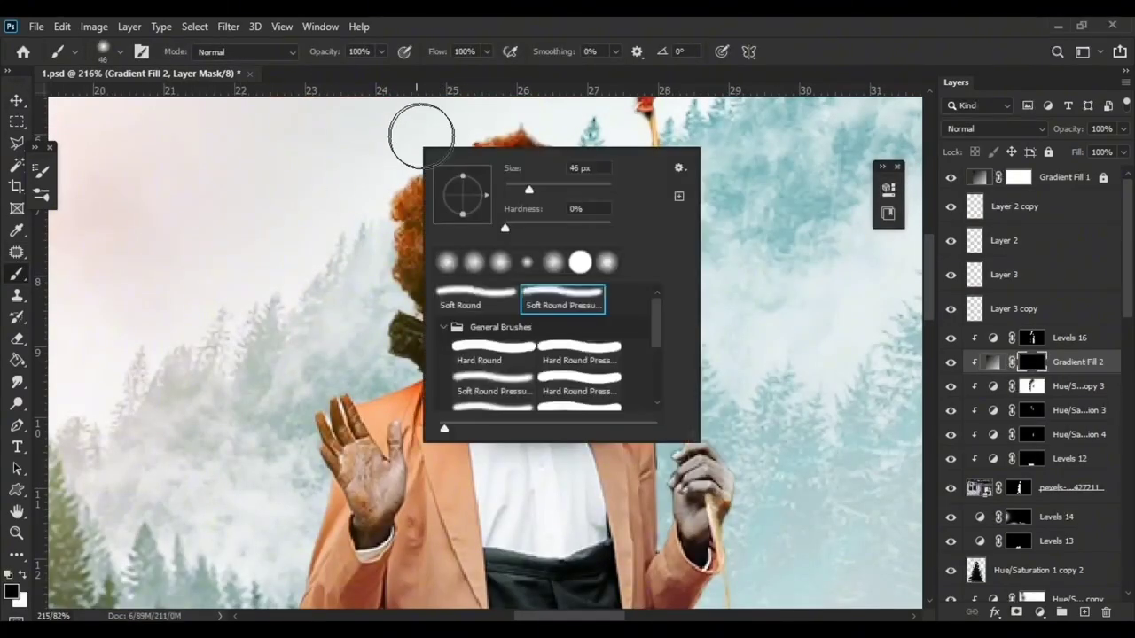
key("Escape")
key("x")
scroll(257, 297, "down", 2)
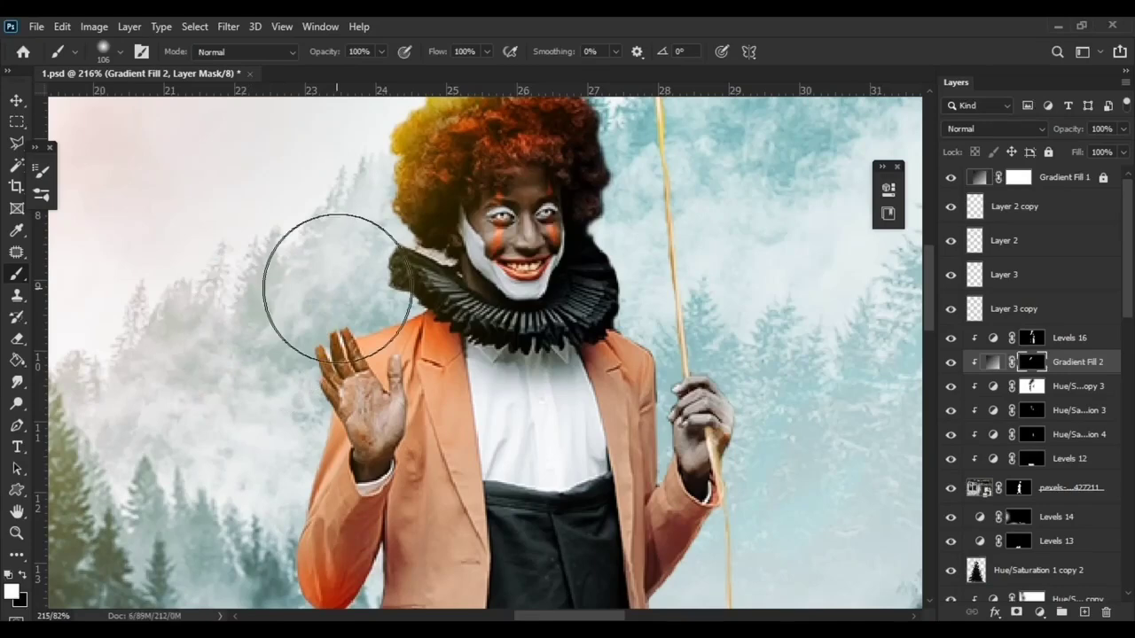
right_click(383, 303)
key("Escape")
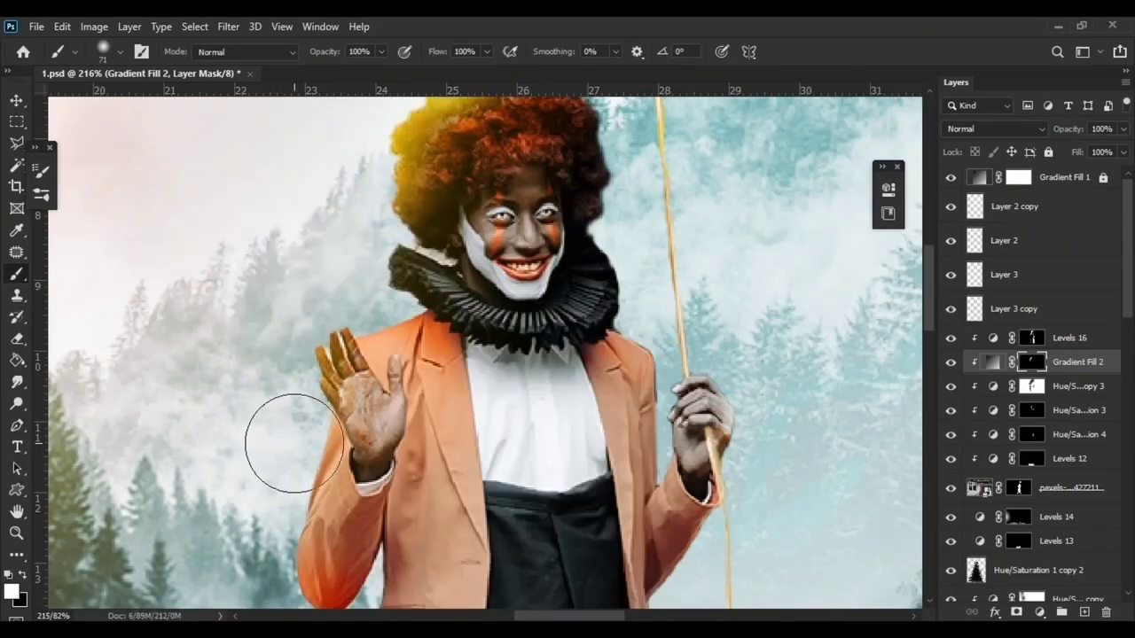
scroll(286, 443, "down", 2)
scroll(287, 446, "down", 1)
scroll(287, 445, "down", 1)
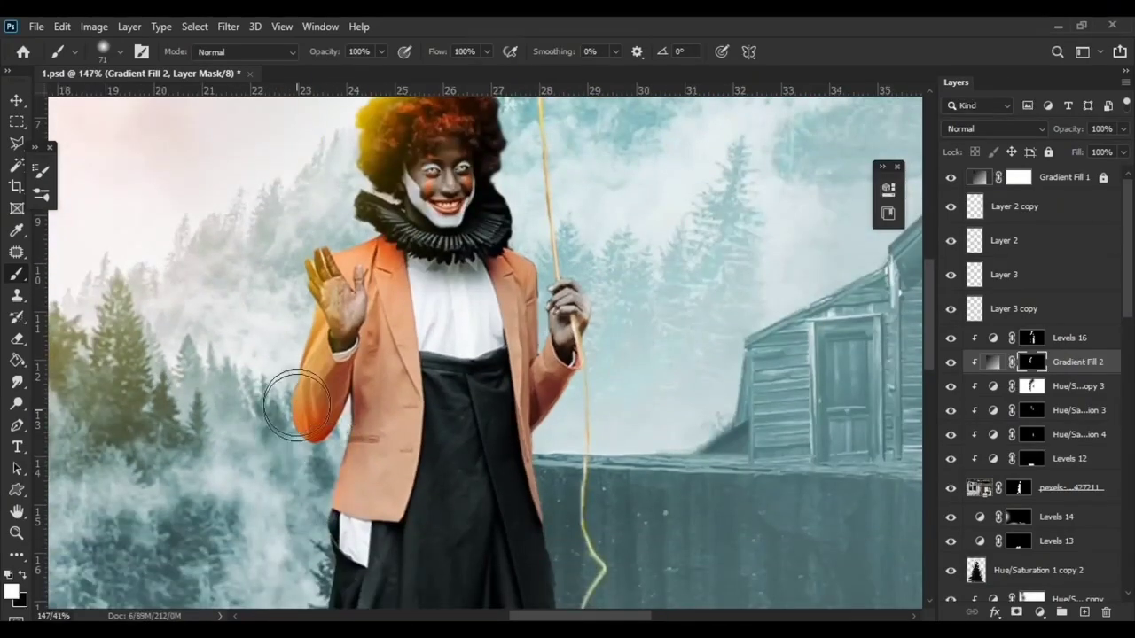
scroll(297, 403, "up", 3)
key("bracketright")
key("bracketright")
key("bracketright")
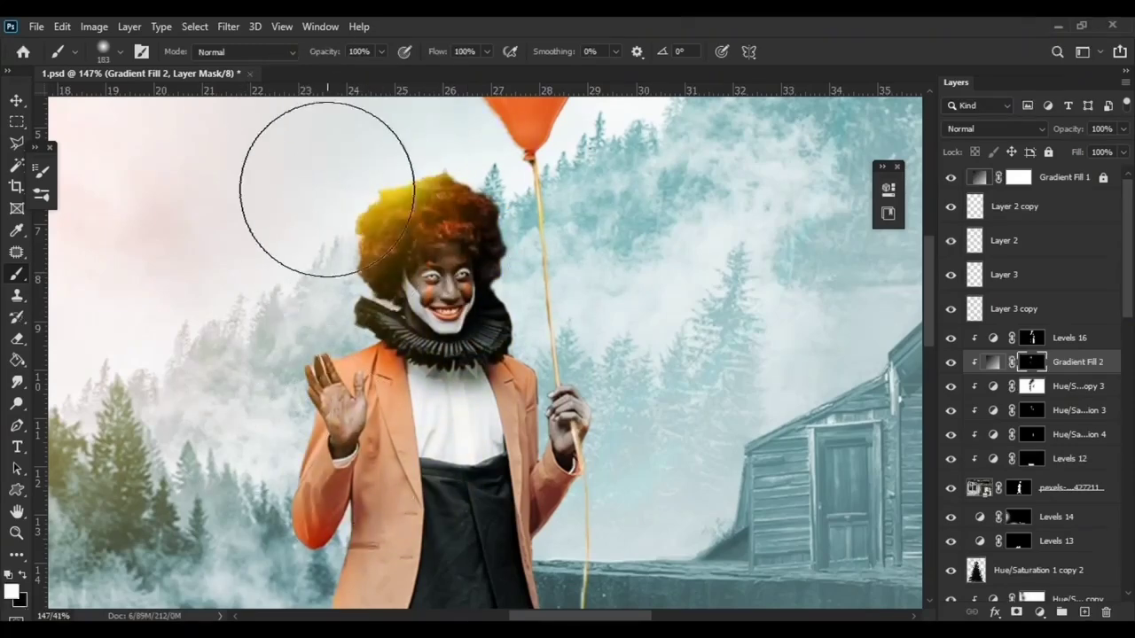
scroll(240, 368, "down", 3)
scroll(240, 367, "down", 3)
scroll(240, 367, "down", 5)
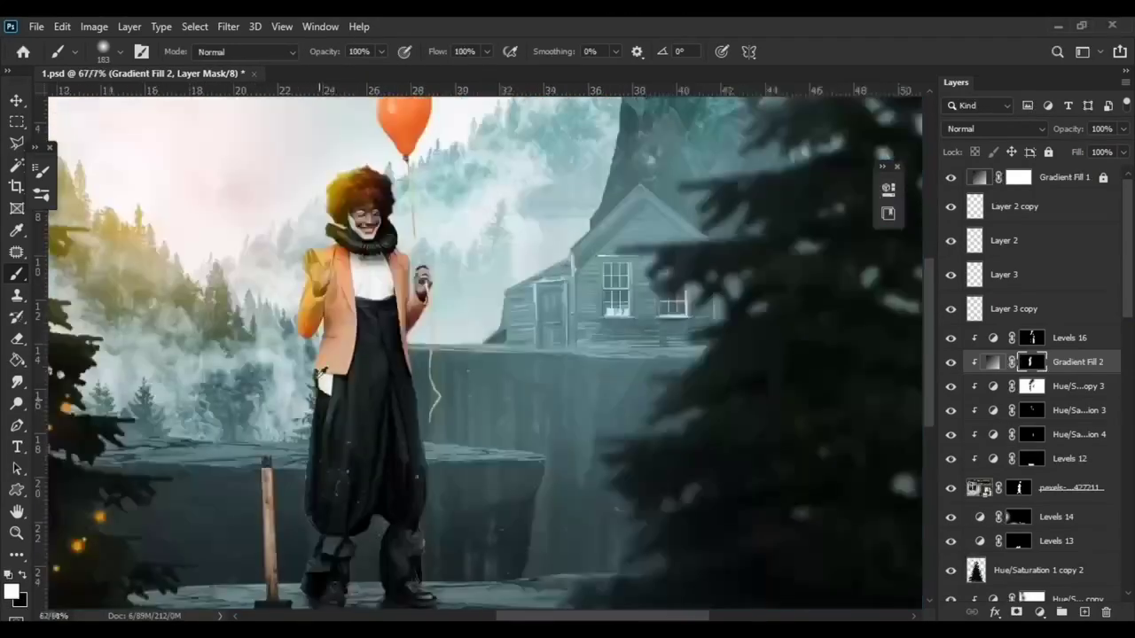
scroll(358, 141, "up", 5)
Step: Change Gradient Fill 2's blend mode to Vivid Light
left_click(986, 128)
left_click(986, 156)
scroll(986, 128, "down", 4)
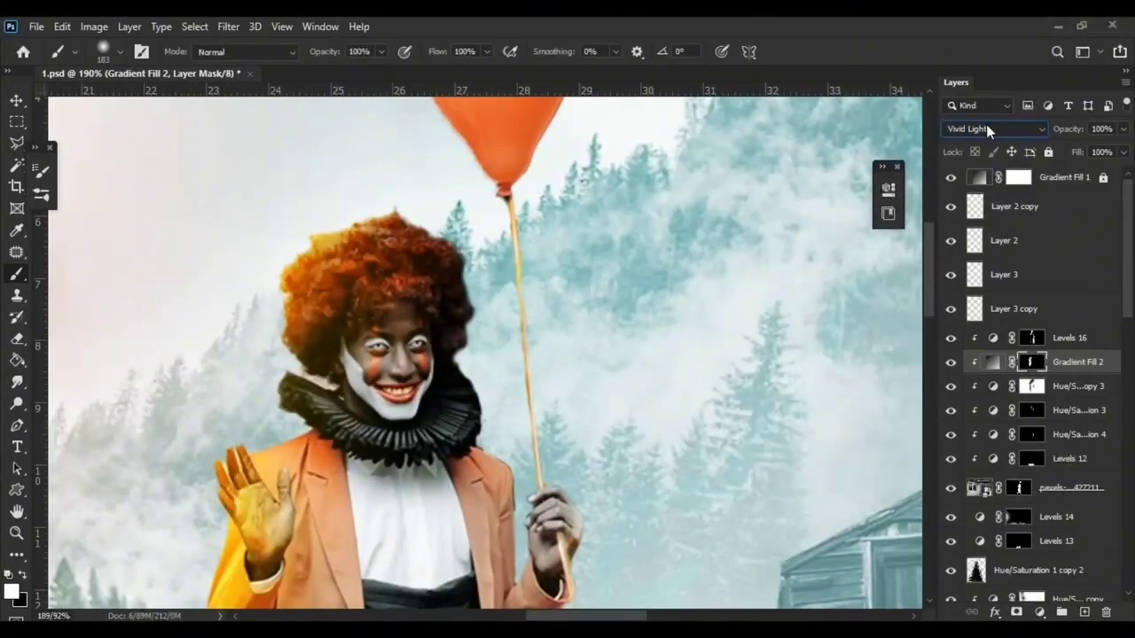
scroll(148, 532, "up", 3)
Step: Mask the yellow glow off the waving palm and paint it back along the sleeve
key("x")
left_click_drag(373, 476, 477, 427)
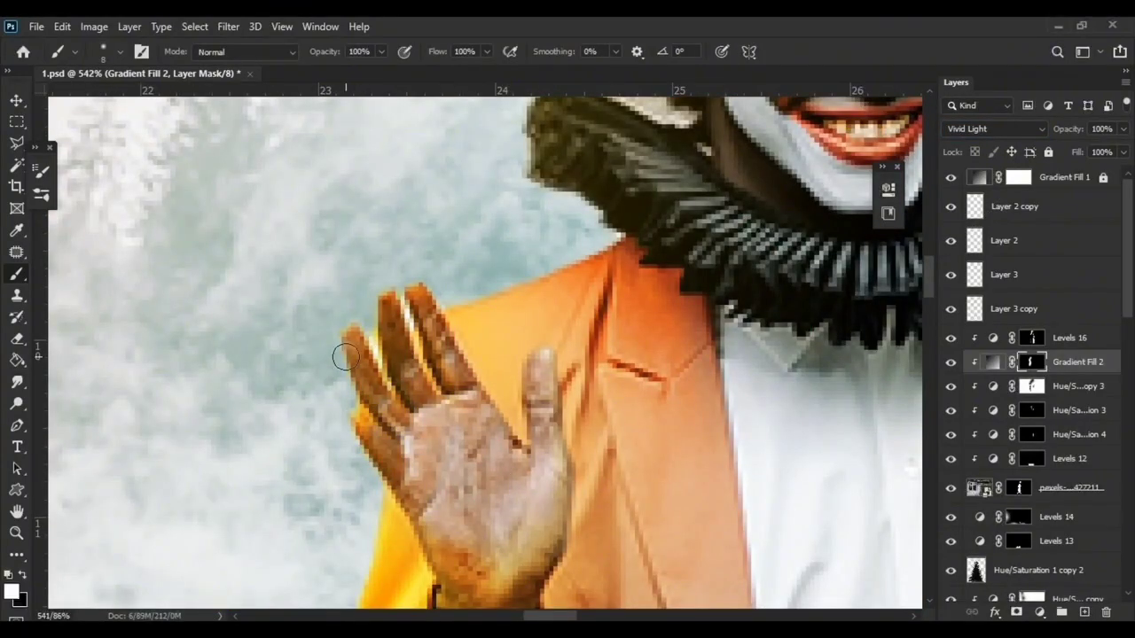
scroll(346, 372, "down", 2)
scroll(532, 372, "down", 2)
key("bracketright")
left_click_drag(623, 352, 709, 279)
key("x")
scroll(737, 383, "down", 3)
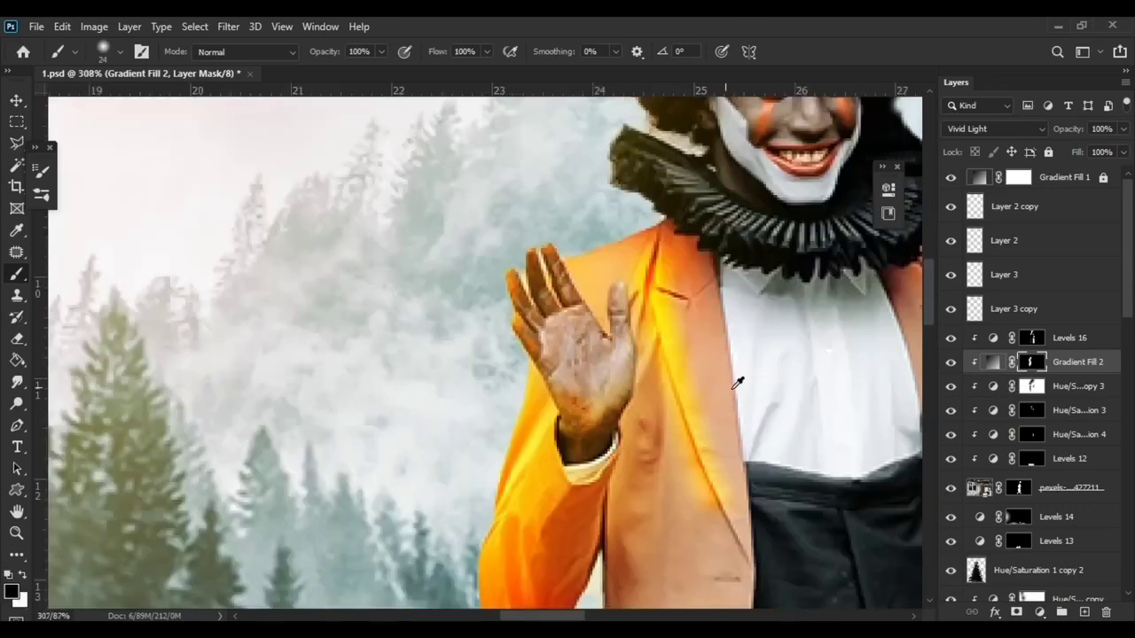
scroll(687, 310, "down", 3)
scroll(689, 375, "down", 2)
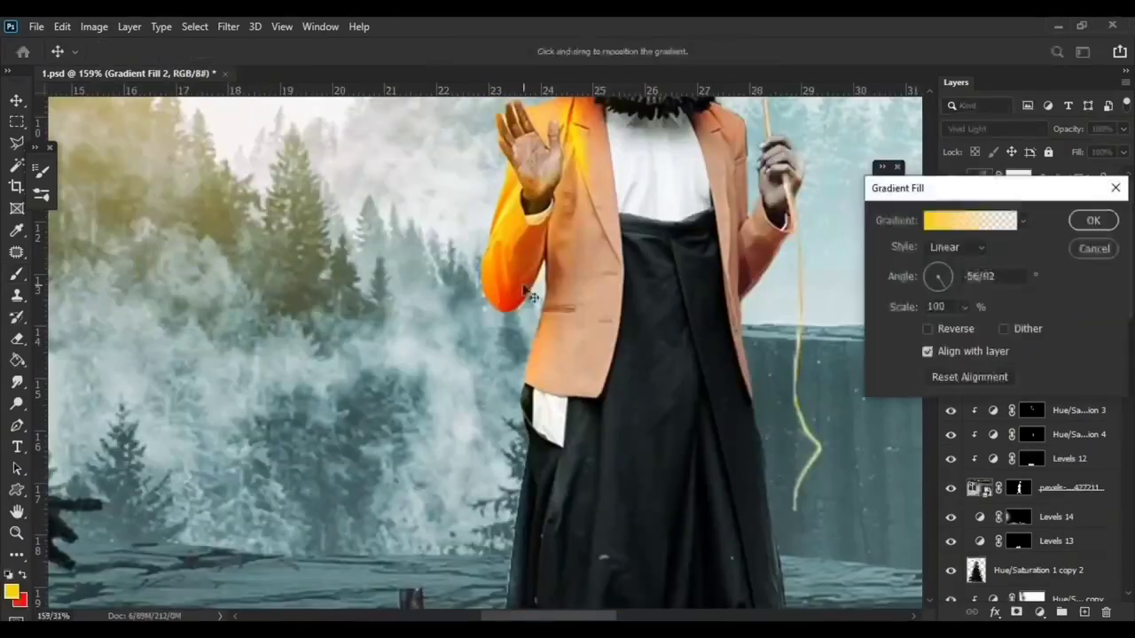
scroll(498, 599, "down", 3)
scroll(489, 241, "up", 1)
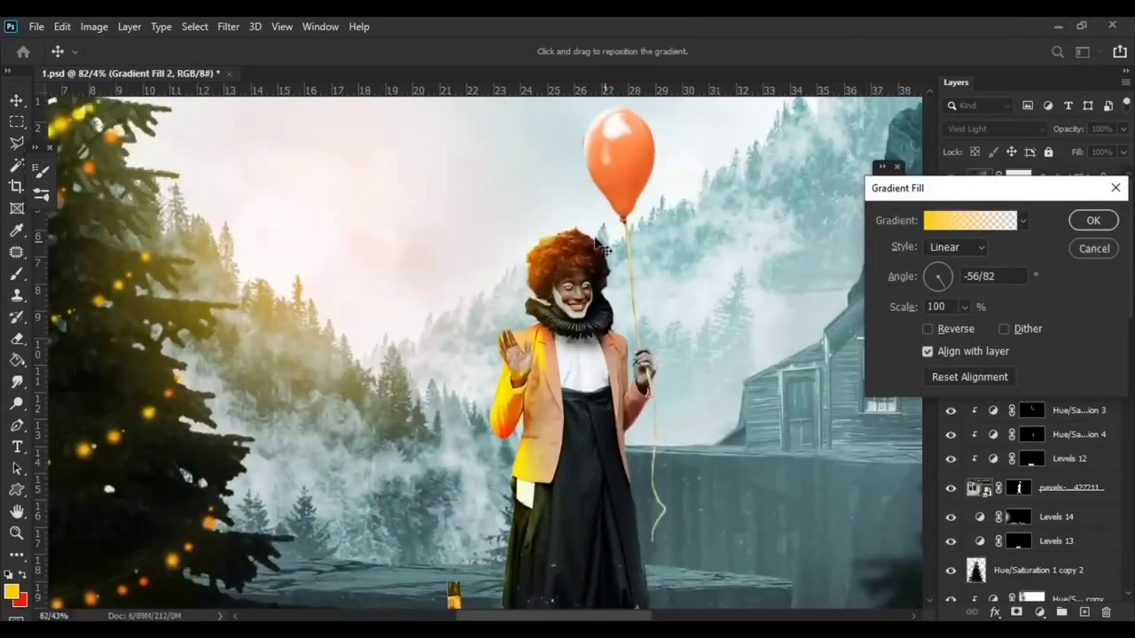
key("Return")
Step: Switch to white and enlarge the brush to keep revealing the rim light
scroll(497, 382, "up", 4)
scroll(532, 417, "up", 1)
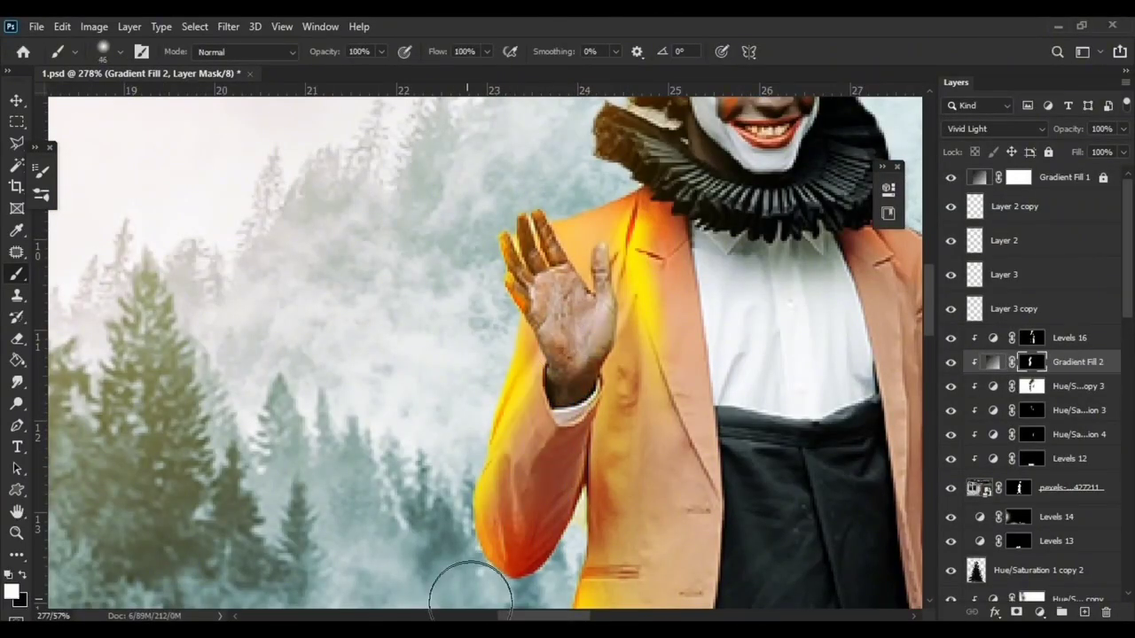
scroll(661, 271, "up", 2)
key("x")
scroll(532, 284, "up", 3)
scroll(413, 329, "right", 3)
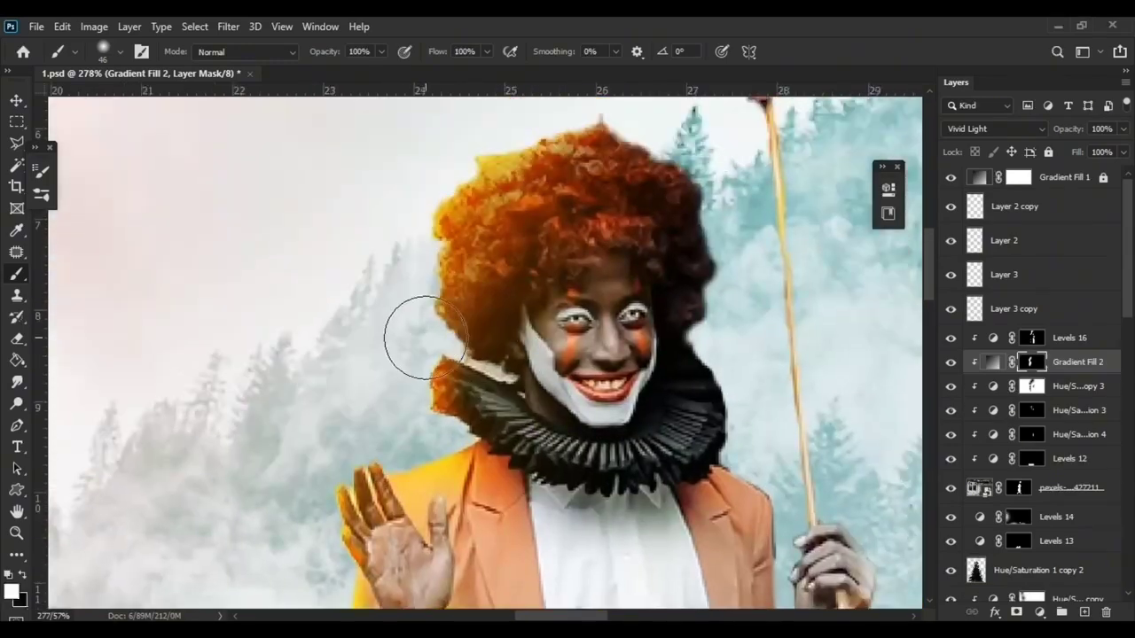
scroll(413, 329, "up", 3)
scroll(504, 322, "up", 3)
key("bracketright")
key("bracketright")
key("bracketright")
scroll(422, 270, "down", 10)
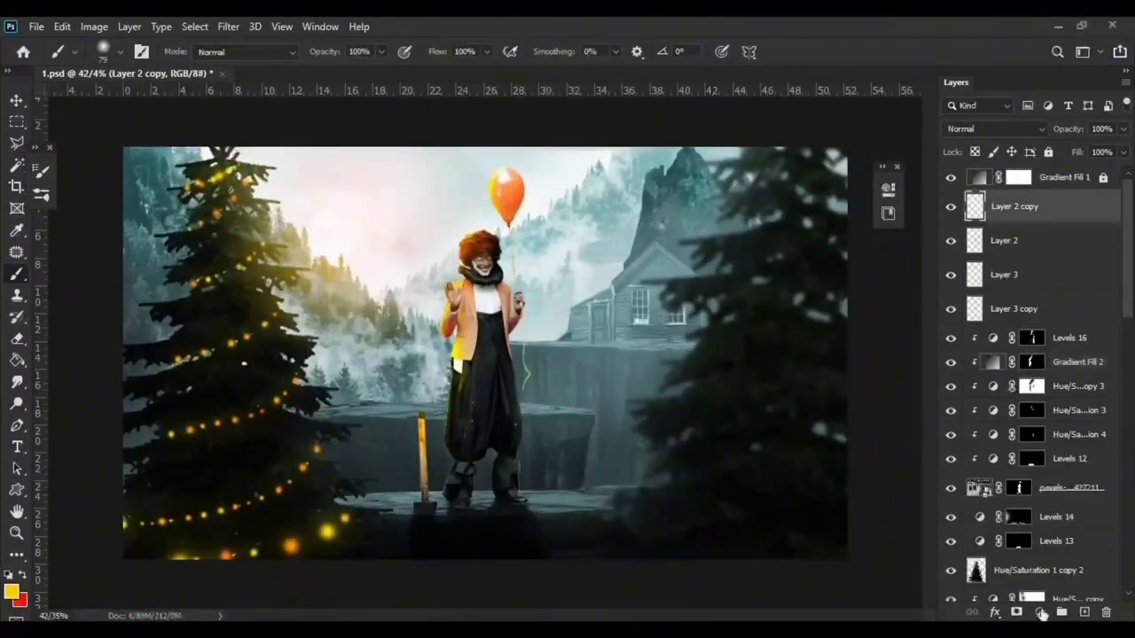
Step: Add a Levels layer, lowering the output white and pulling in the input white point
left_click(1041, 613)
left_click(984, 380)
mouse_move(851, 399)
left_mouse_down()
mouse_move(779, 403)
mouse_move(805, 398)
left_mouse_up()
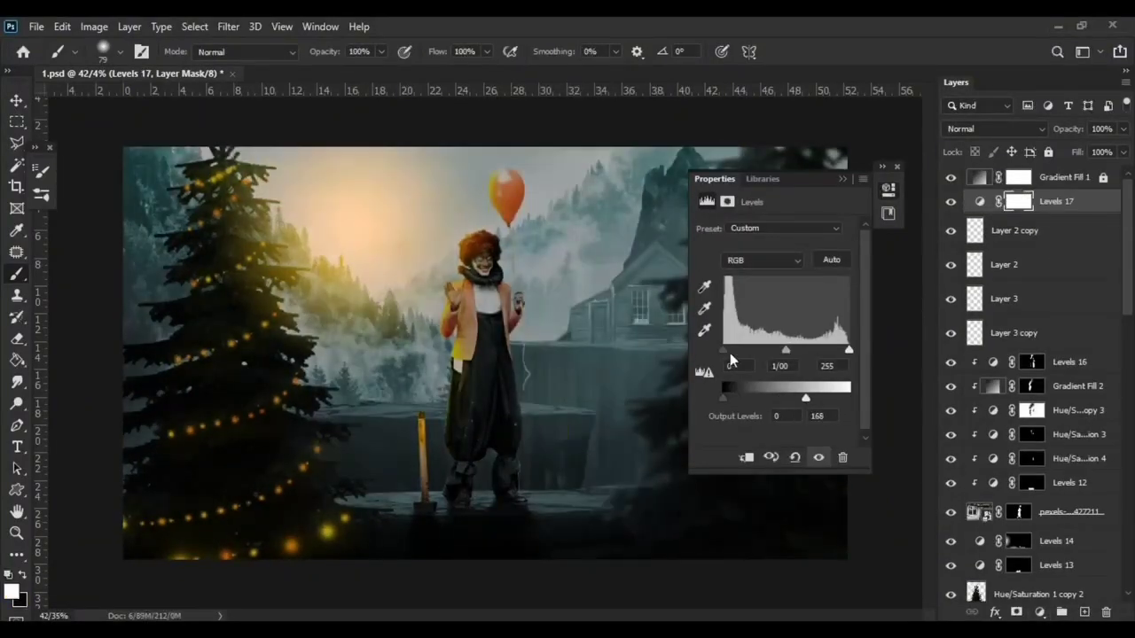
left_click_drag(849, 350, 757, 348)
left_click(882, 165)
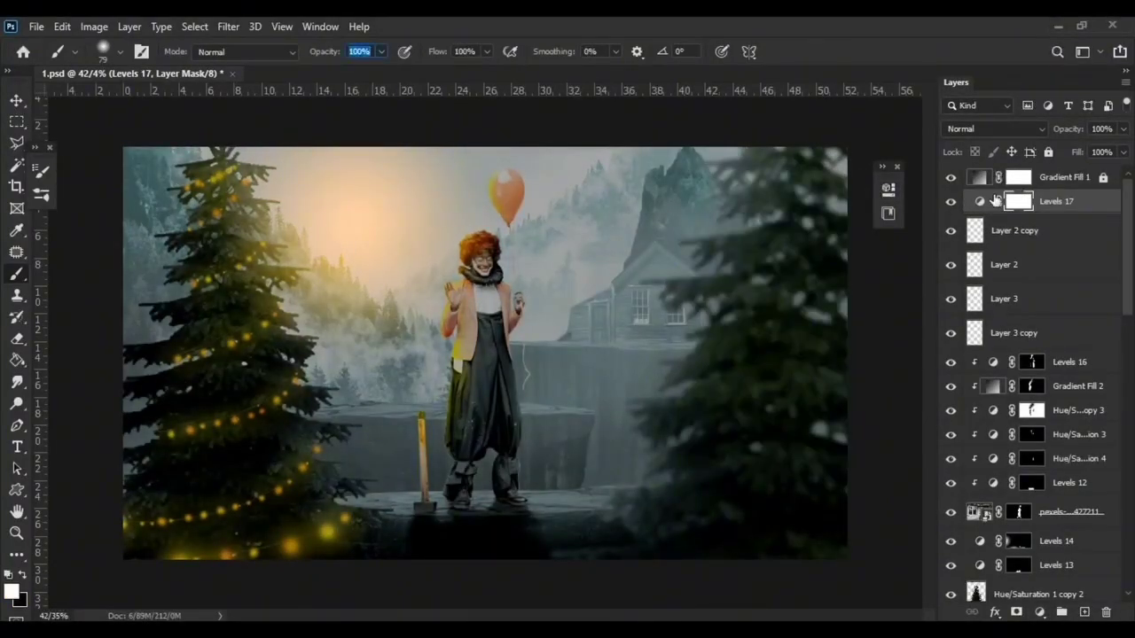
Step: Invert the Levels mask, paint it over the side trees, then delete Levels 17
key("ctrl+i")
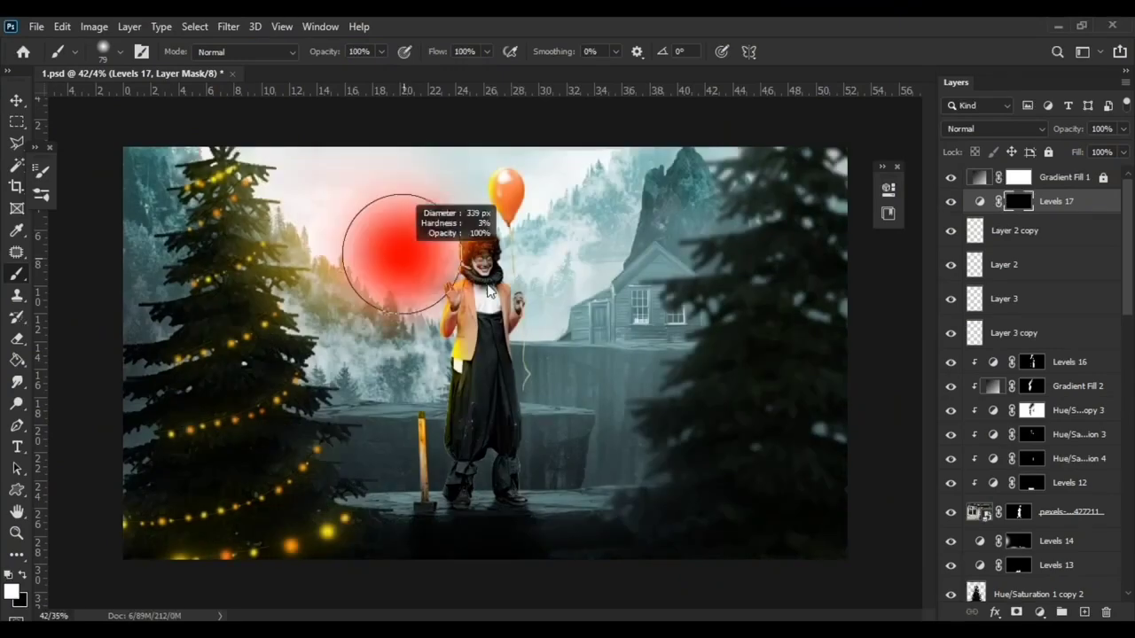
left_click_drag(393, 241, 316, 158)
key("ctrl+z")
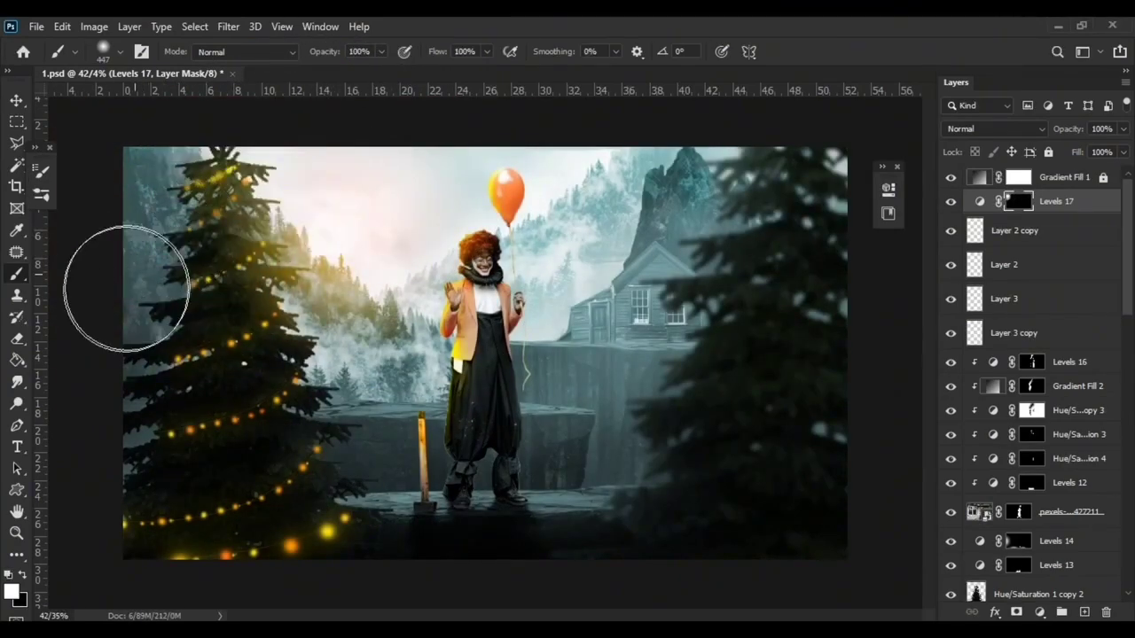
mouse_move(125, 288)
left_mouse_down()
mouse_move(317, 368)
mouse_move(750, 263)
left_mouse_up()
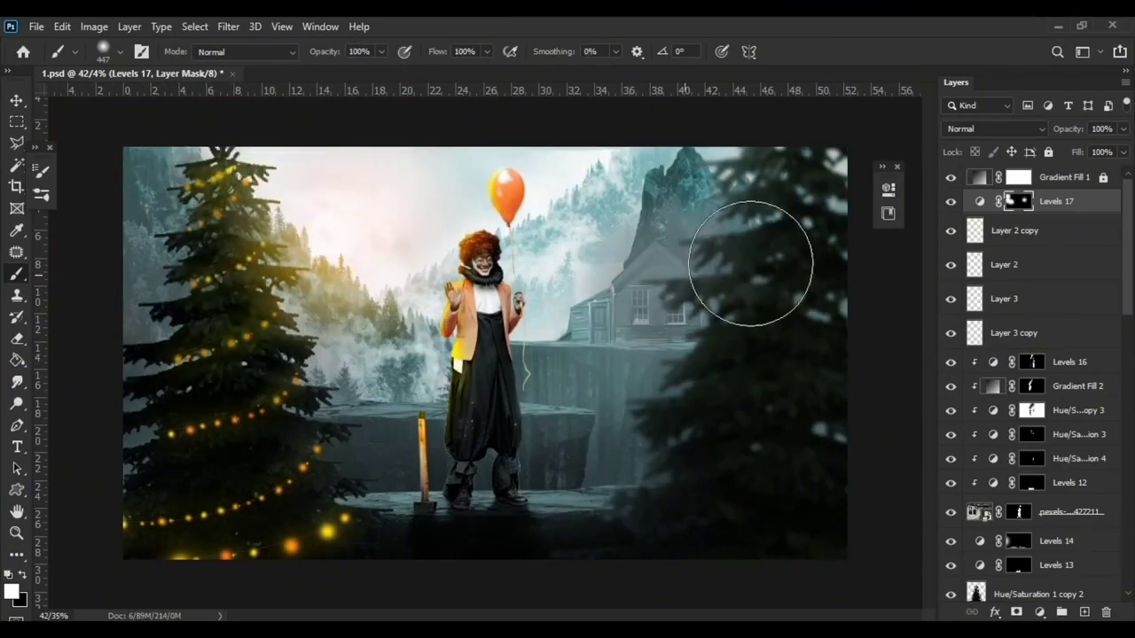
left_click(16, 101)
key("Return")
key("Delete")
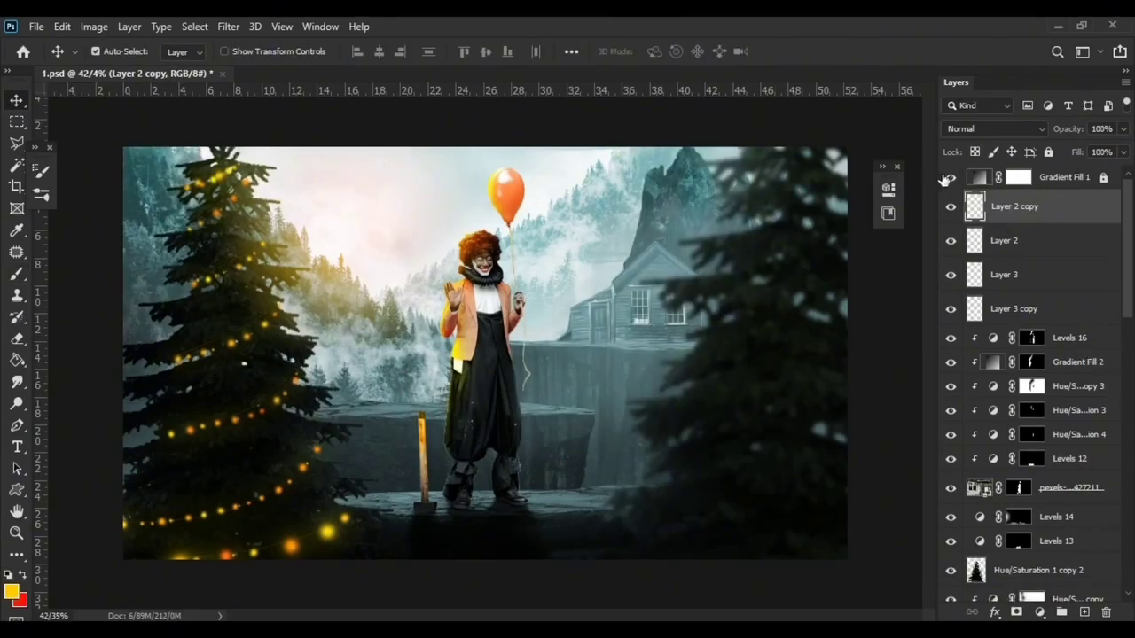
Step: Select Hue/Saturation 1 and bring up the new fill layer choices for a gradient
scroll(628, 329, "up", 5)
scroll(1047, 414, "down", 3)
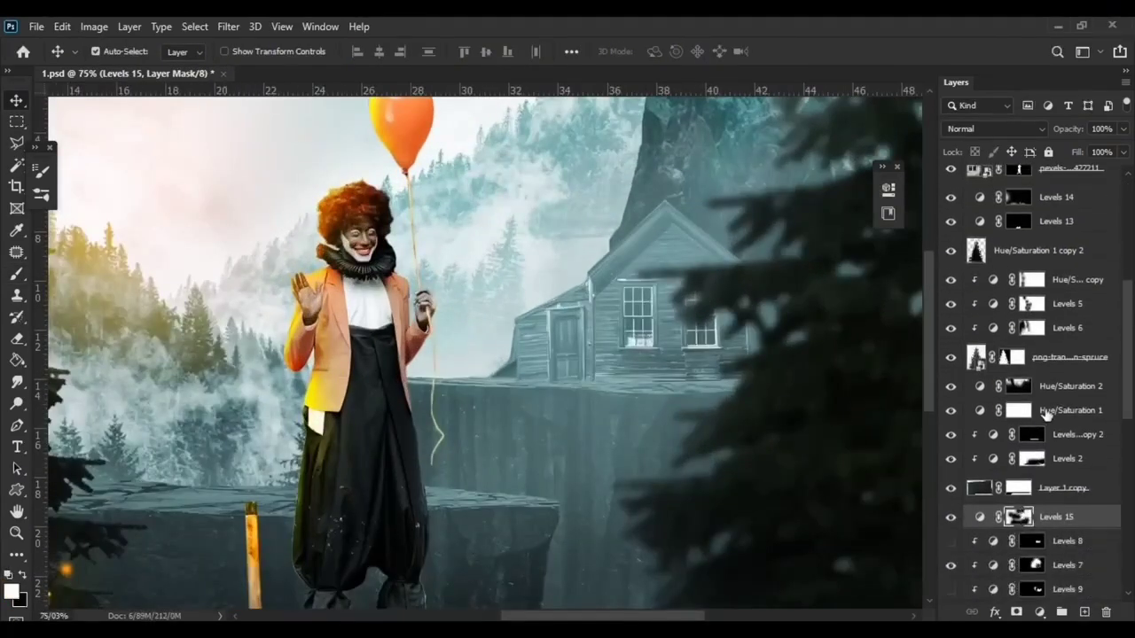
left_click(1047, 411)
scroll(621, 311, "up", 4)
left_click(1040, 611)
Step: Make the gradient fill a small radial yellow glow placed over the cabin roof
left_click(1020, 344)
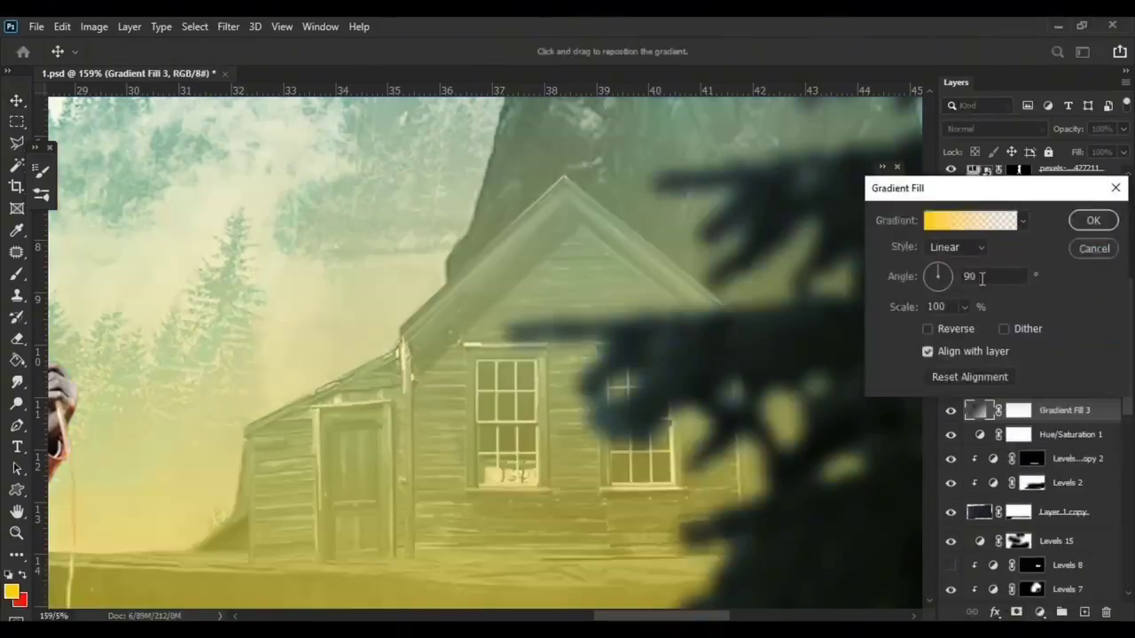
left_click_drag(705, 354, 709, 297)
left_click_drag(904, 306, 786, 312)
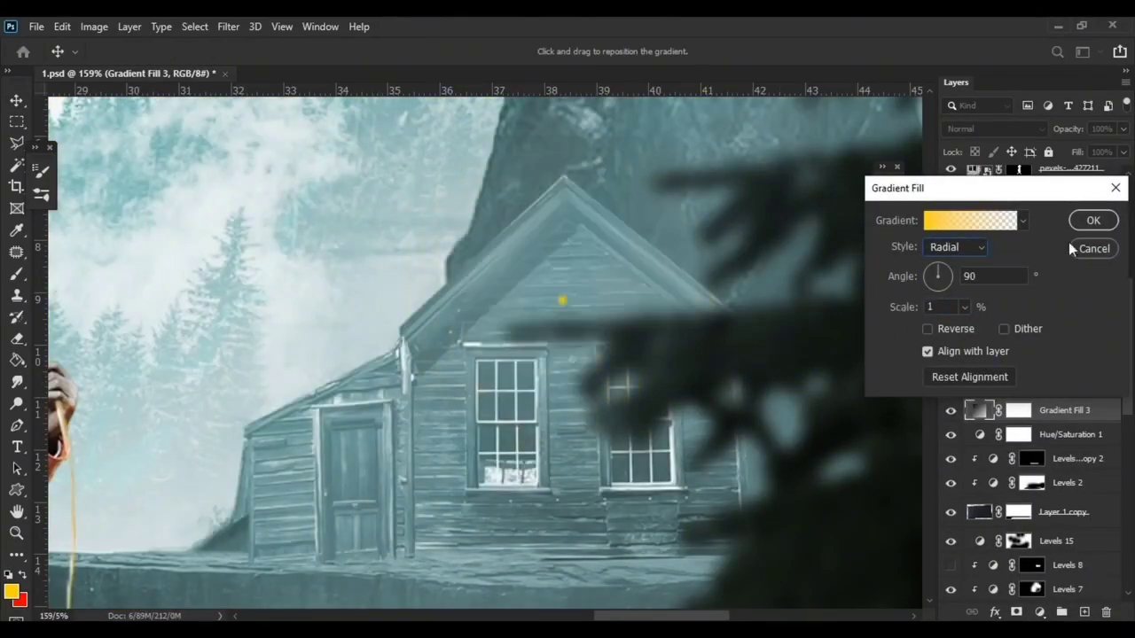
left_click_drag(906, 307, 921, 308)
key("Return")
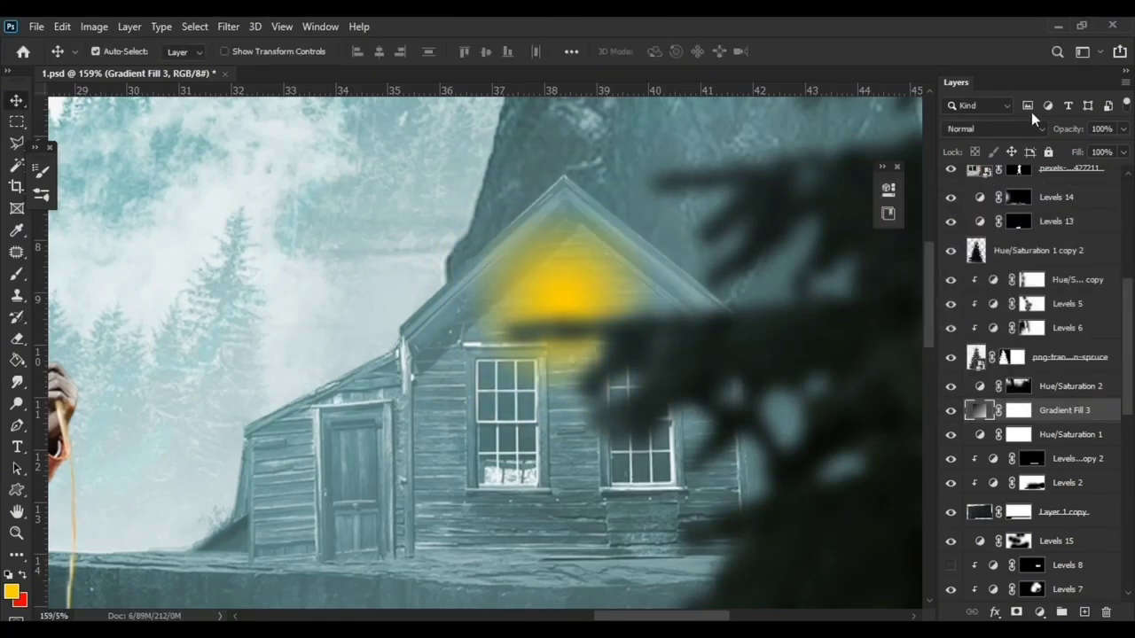
scroll(1017, 133, "down", 4)
scroll(1017, 133, "down", 6)
scroll(1015, 133, "up", 1)
Step: Move the radial glow up onto the cabin's roof gable
double_click(985, 410)
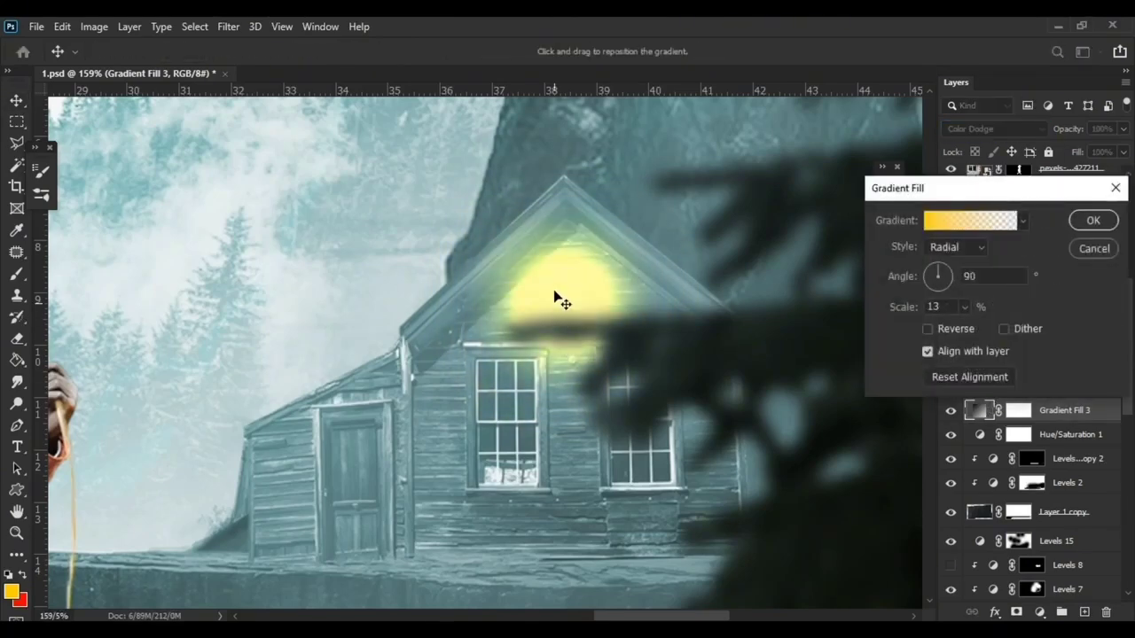
left_click_drag(563, 299, 562, 267)
left_click(1092, 216)
Step: Prepare to paint the Gradient Fill 3 mask with the brush and default colours
left_click(1019, 410)
key("b")
key("d")
scroll(465, 146, "up", 2)
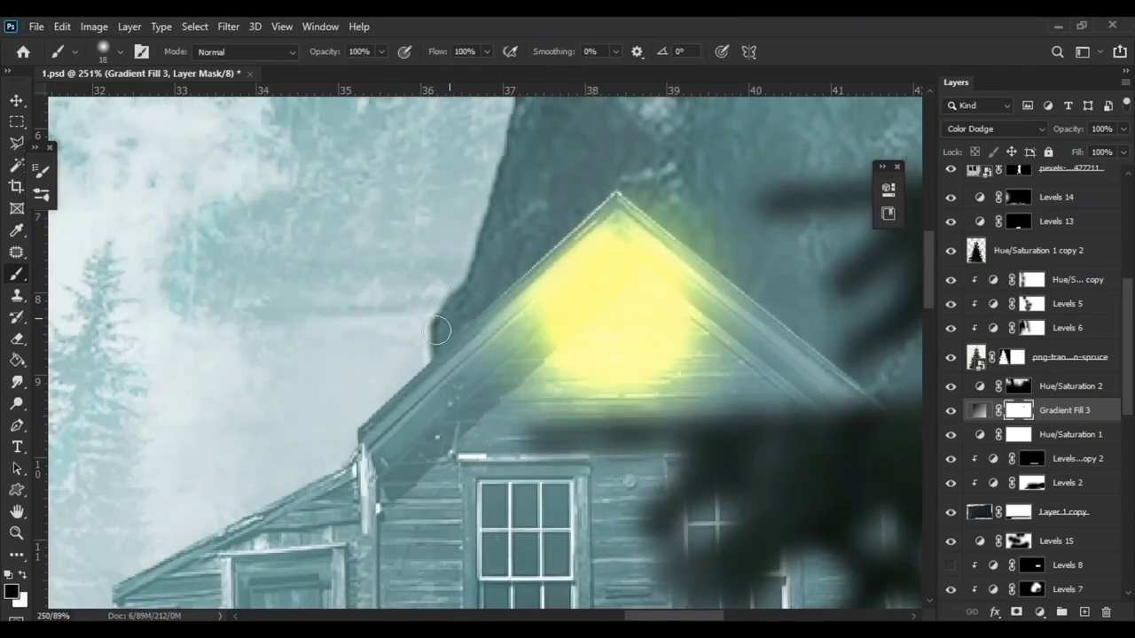
scroll(598, 160, "down", 3)
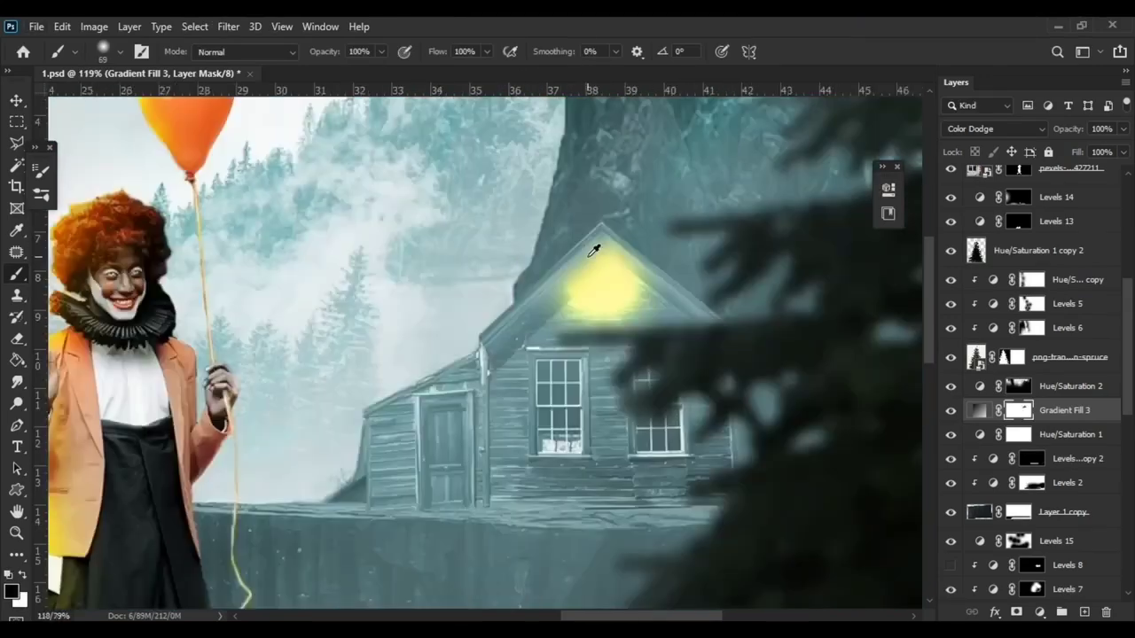
scroll(742, 246, "up", 2)
scroll(683, 349, "down", 2)
Step: Enlarge the glow across the roof and recolour the gradient's left stop
double_click(984, 411)
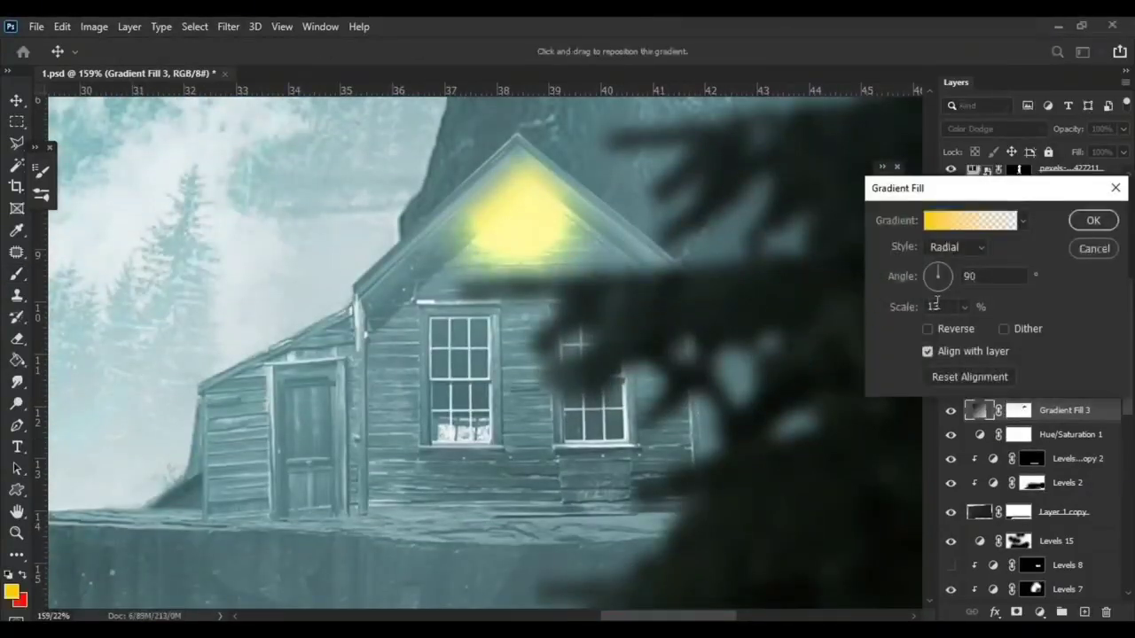
left_click_drag(905, 307, 922, 307)
left_click(971, 220)
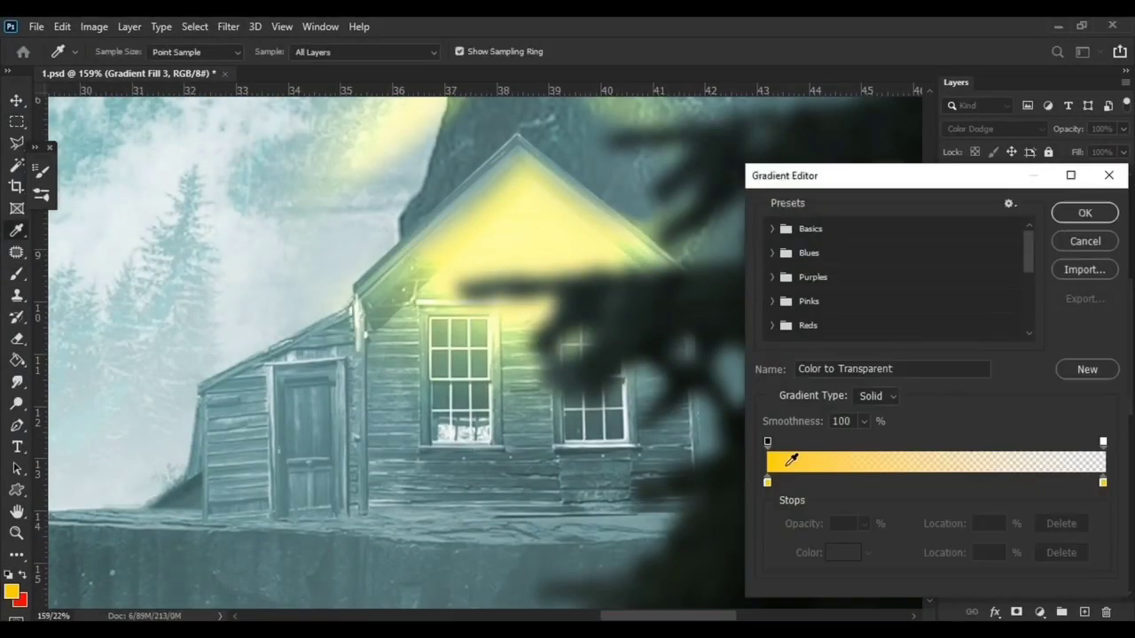
double_click(765, 479)
left_click(1064, 269)
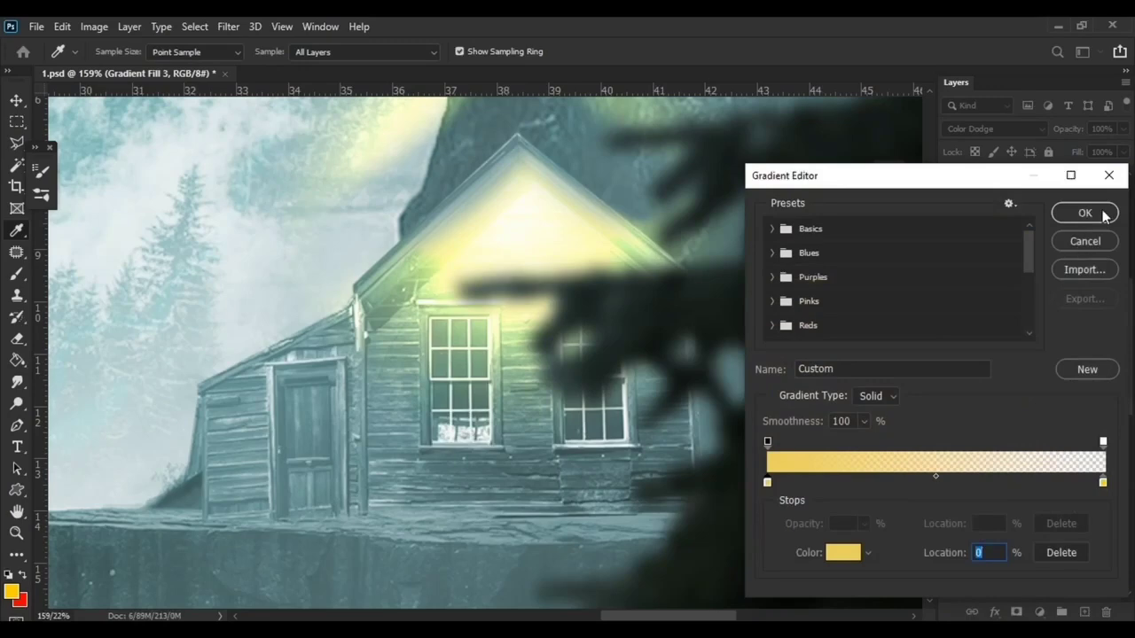
left_click(1091, 212)
key("Return")
scroll(1000, 129, "down", 4)
scroll(1000, 129, "down", 4)
Step: Set the glow layer to Color Dodge at 76% opacity
left_click(1000, 128)
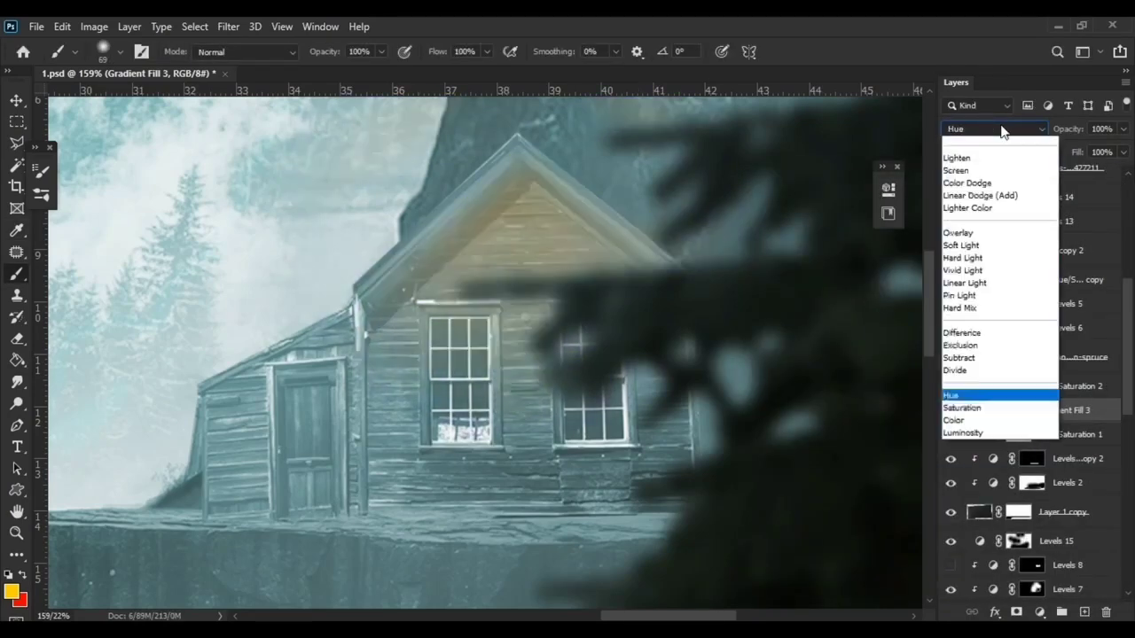
scroll(1000, 129, "up", 3)
left_click_drag(1069, 130, 1038, 133)
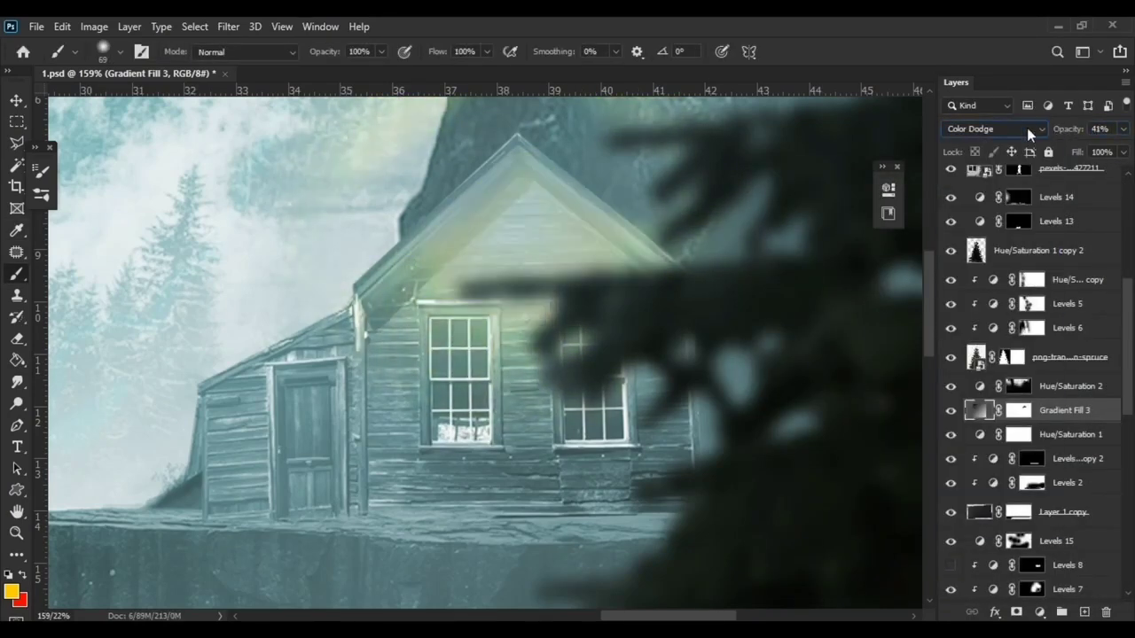
scroll(1097, 423, "up", 1)
left_click(1019, 458)
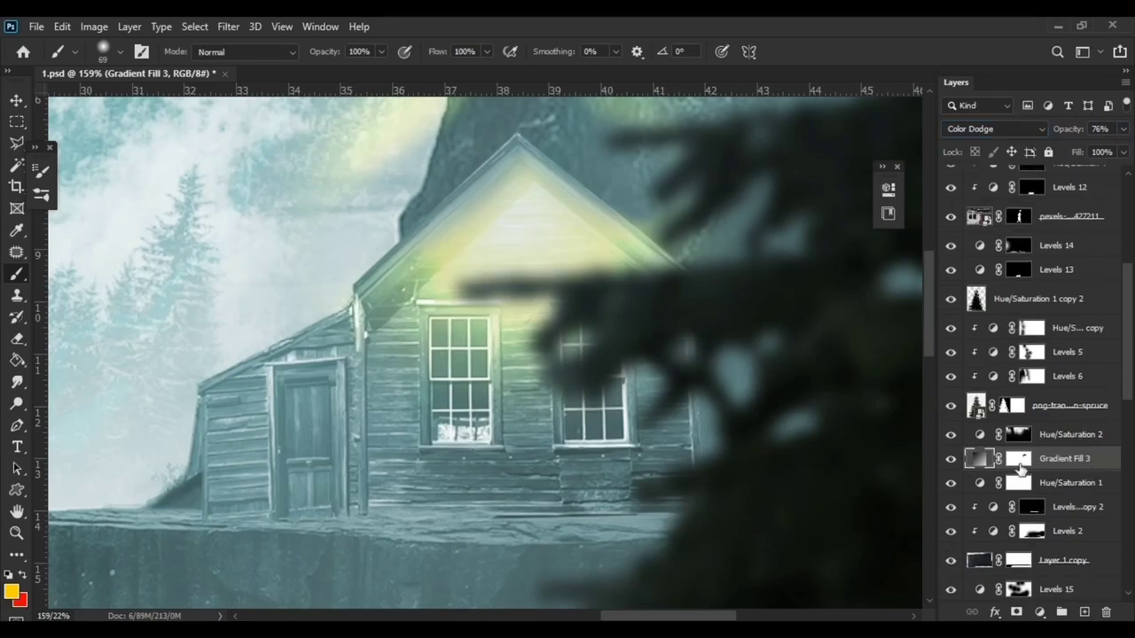
scroll(405, 228, "up", 3)
scroll(540, 408, "down", 5)
Step: Duplicate the glow layer, hide it with an inverted mask, and undo a trial ledge stroke
scroll(539, 408, "up", 3)
key("ctrl+j")
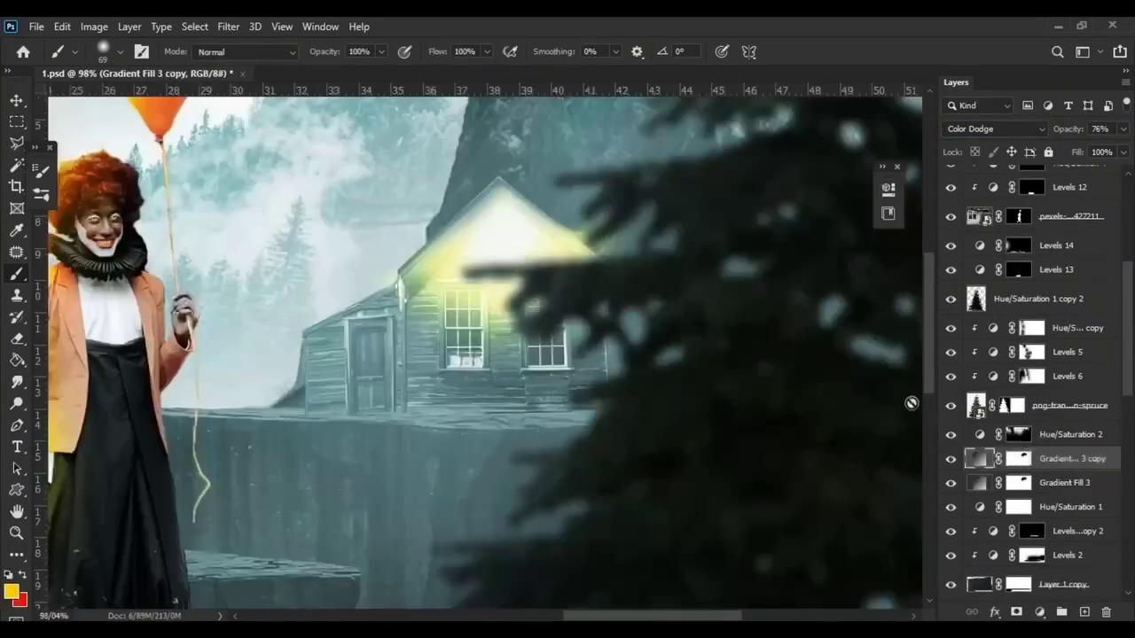
key("ctrl+i")
double_click(979, 459)
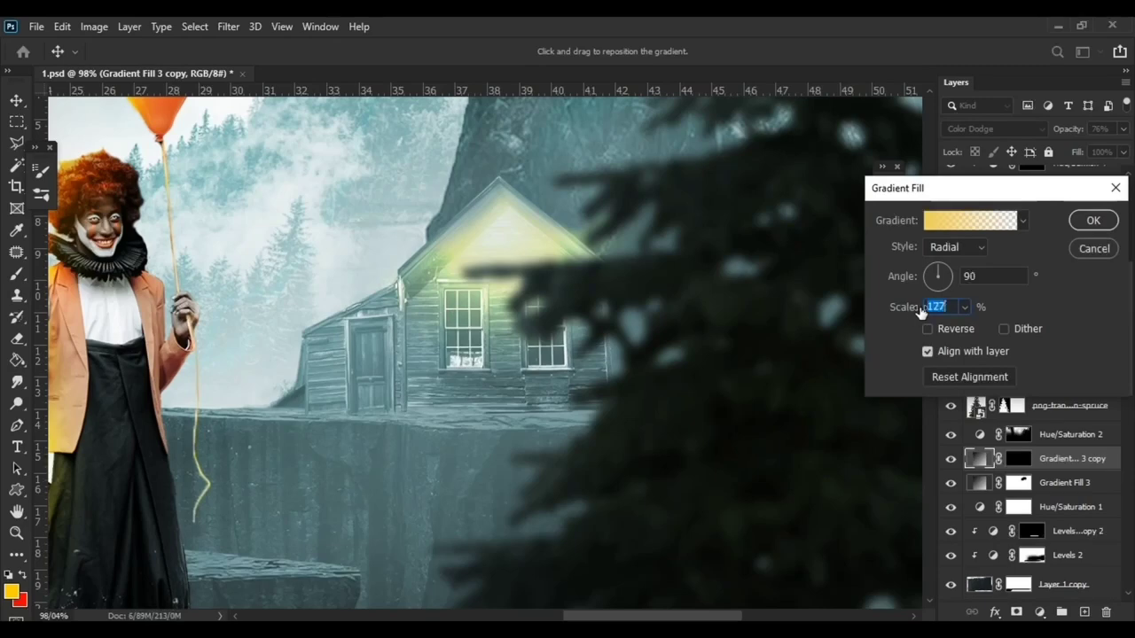
key("Return")
key("b")
key("ctrl+i")
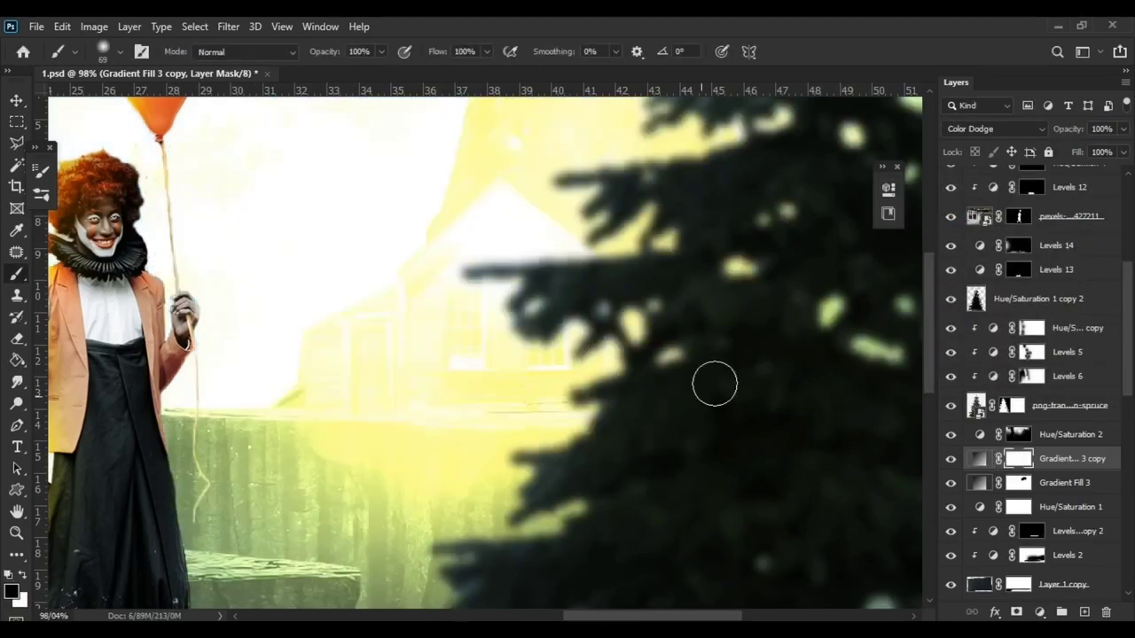
key("ctrl+i")
scroll(302, 423, "up", 2)
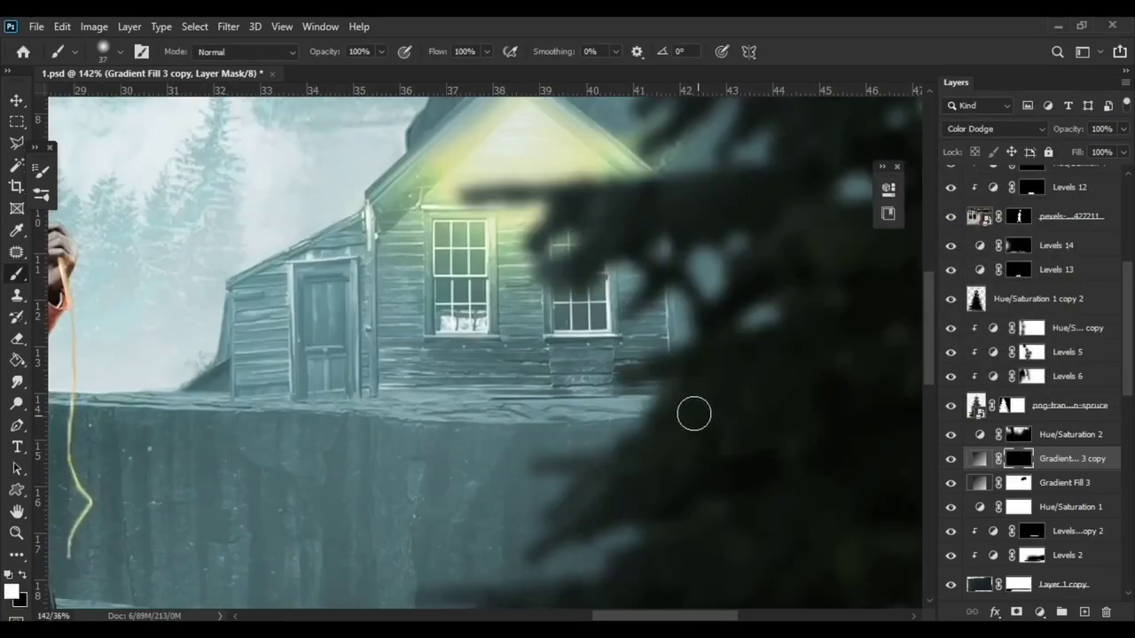
left_click_drag(660, 407, 244, 406)
key("ctrl+z")
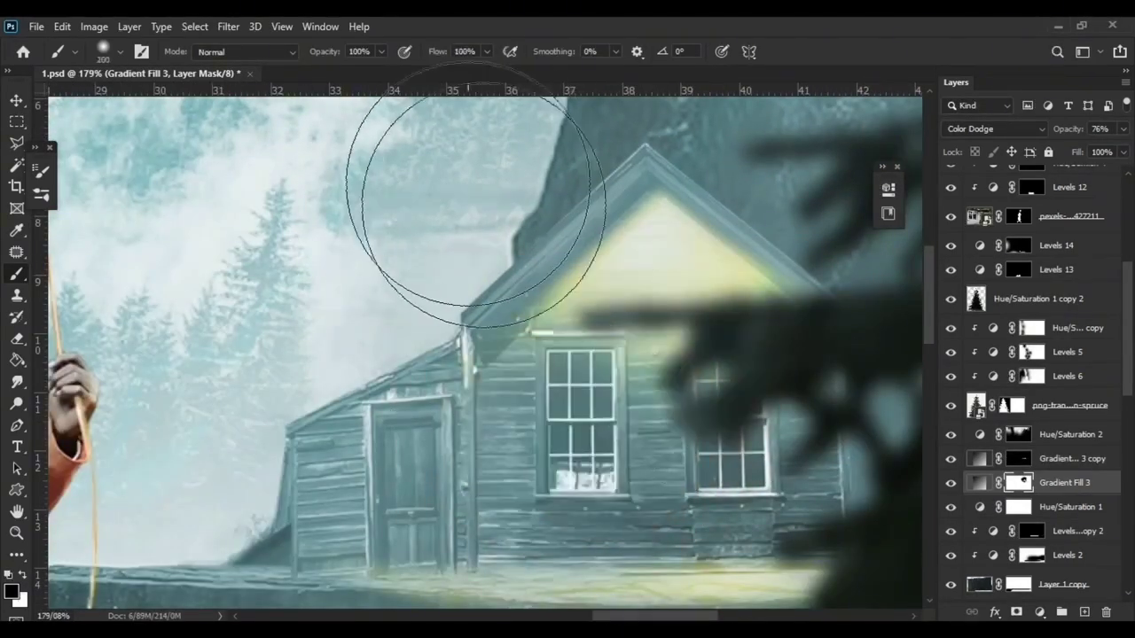
Step: Duplicate the glow again and set its gradient stop to yellow ffd200
key("ctrl+j")
double_click(978, 483)
type("2")
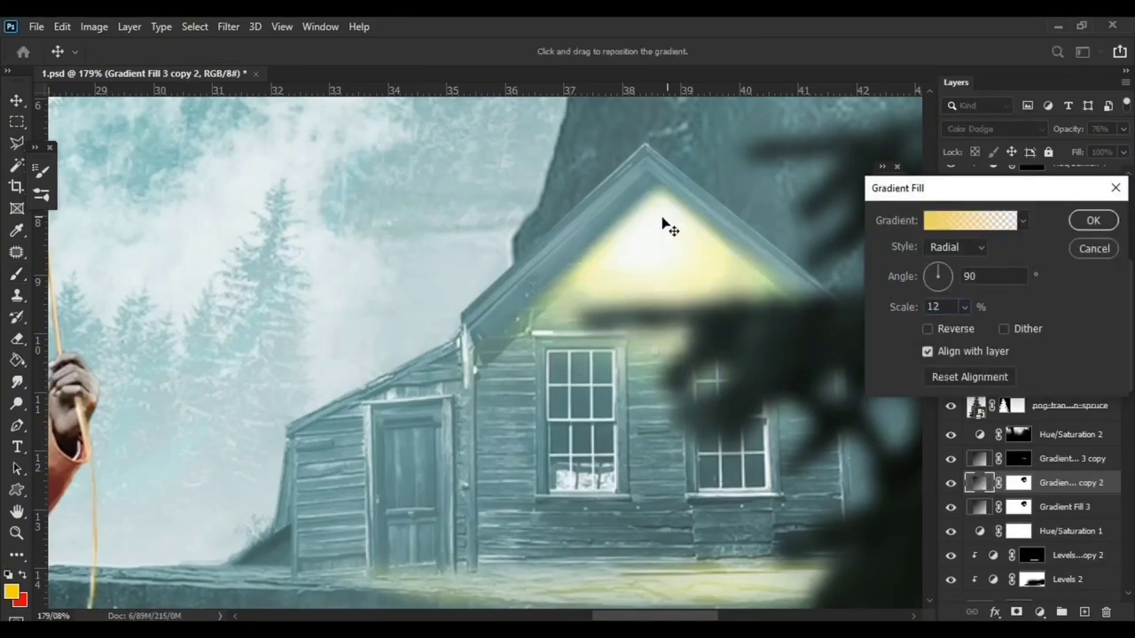
left_click(970, 220)
double_click(768, 483)
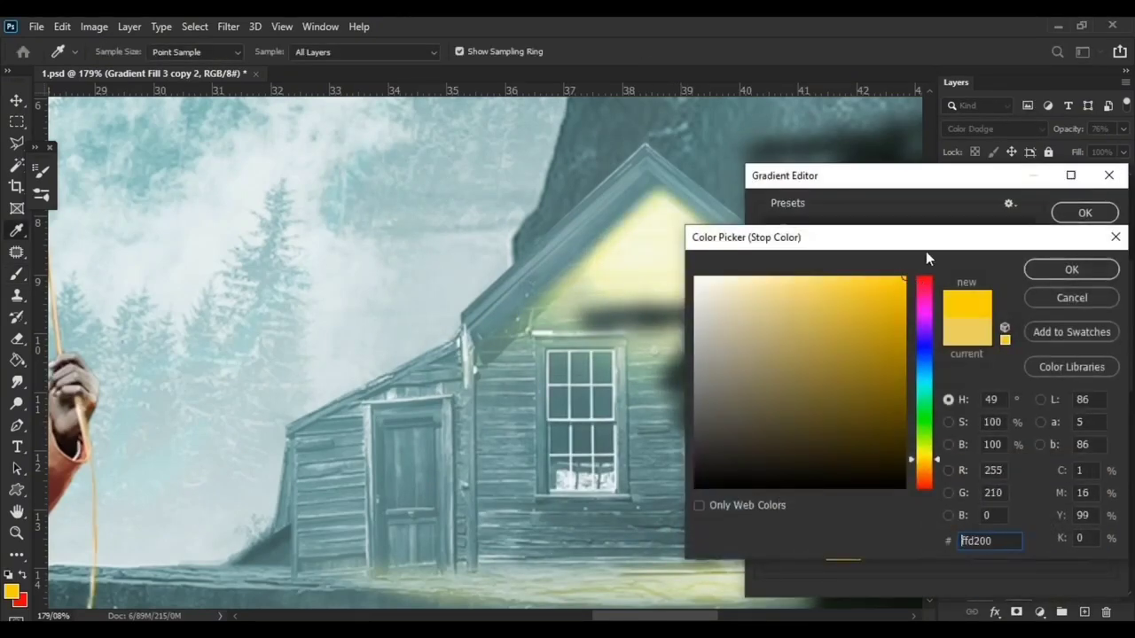
left_click(1074, 269)
left_click(1084, 213)
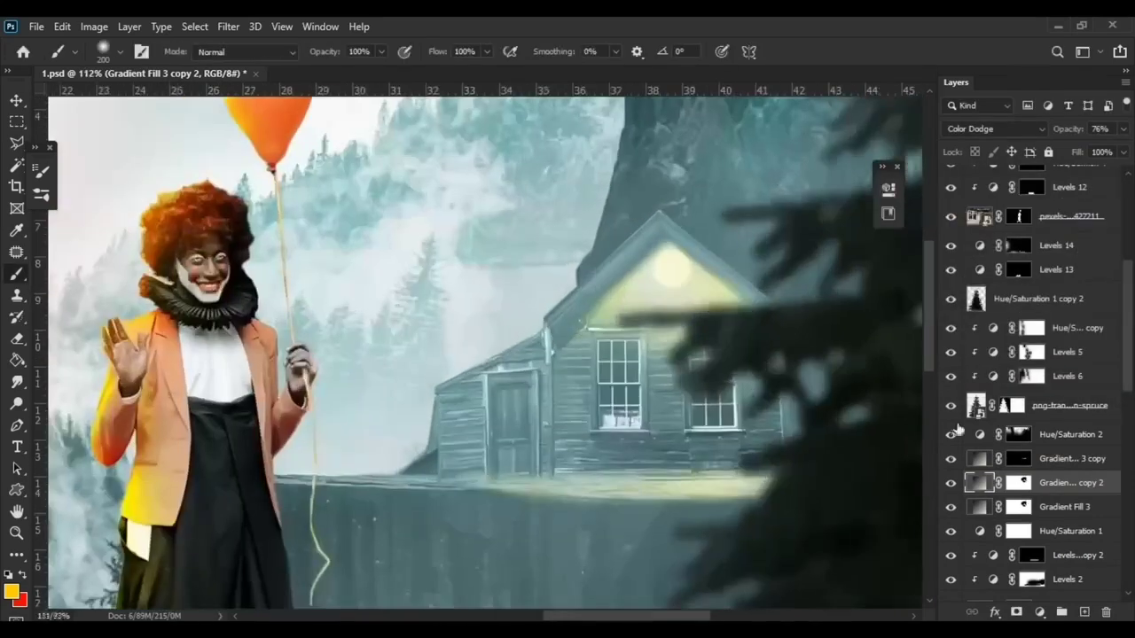
Step: Reconfirm the gable glow's gradient colours and dismiss the rasterize warning
scroll(766, 246, "up", 3)
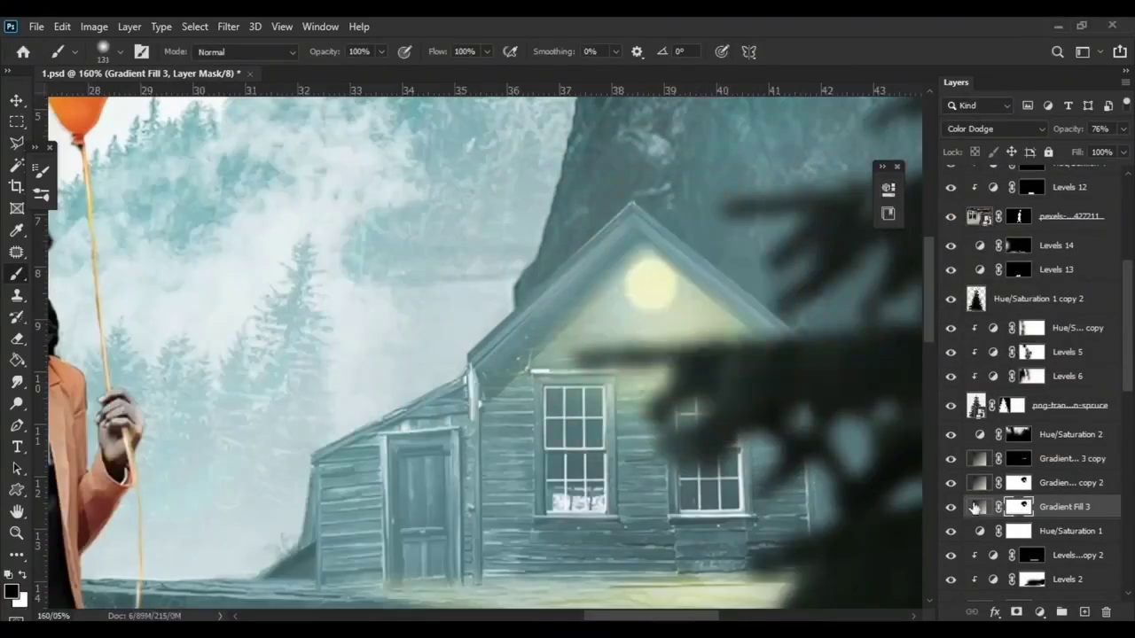
double_click(979, 482)
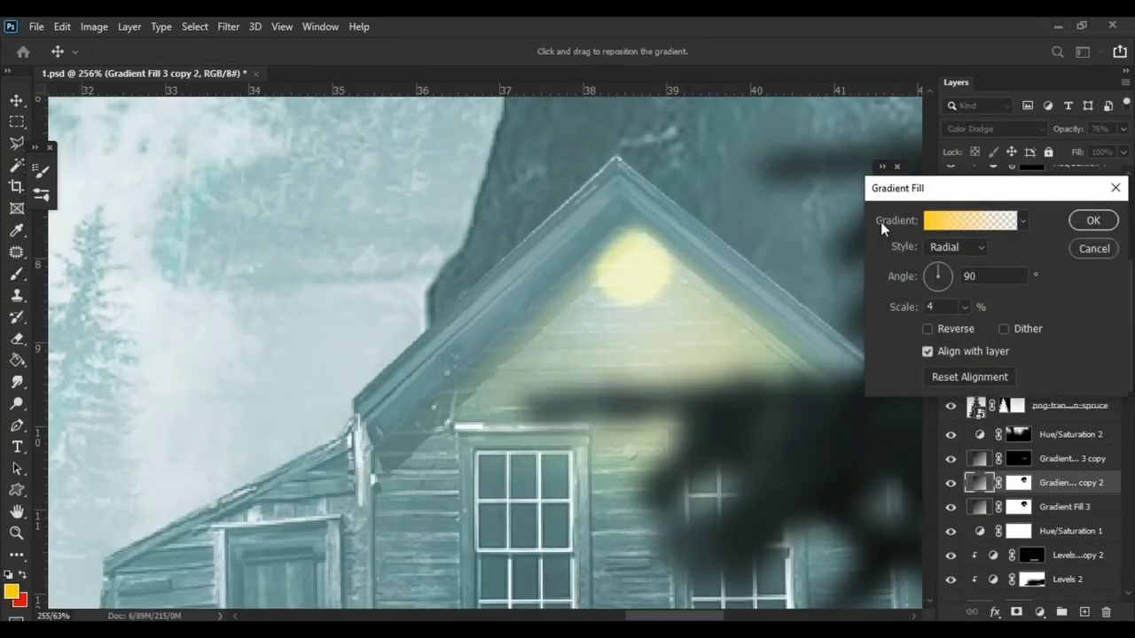
left_click(970, 220)
left_click(1085, 233)
left_click(1094, 220)
left_click(659, 299)
key("Escape")
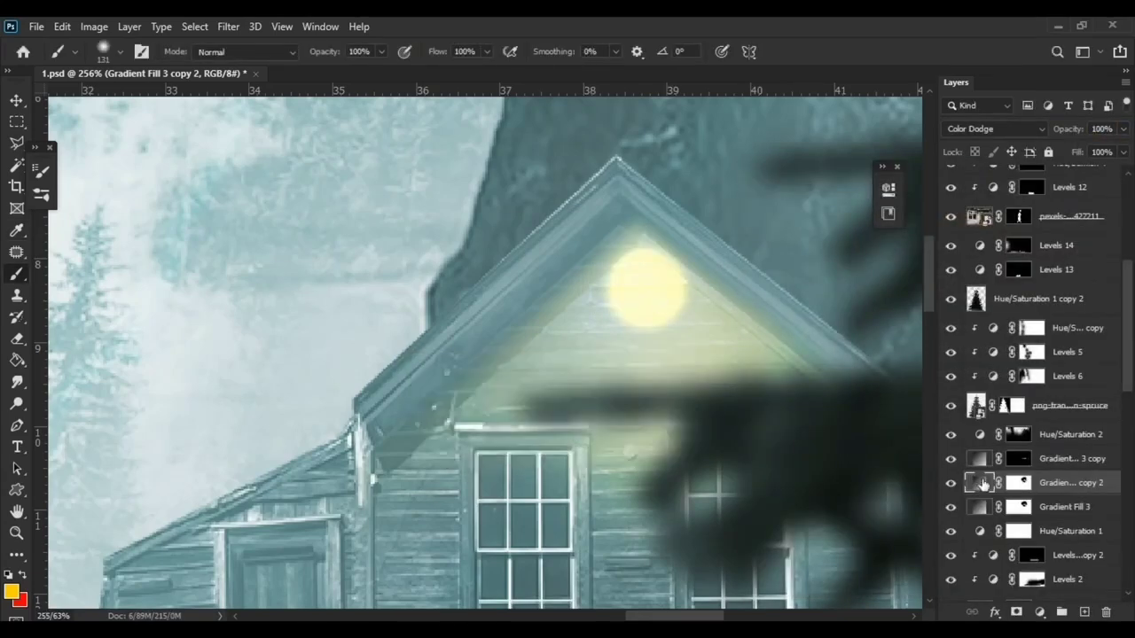
Step: Shift the glow higher into the gable and fit the canvas to the screen
double_click(979, 482)
left_click_drag(652, 315, 634, 292)
left_click(1093, 220)
left_click(679, 215)
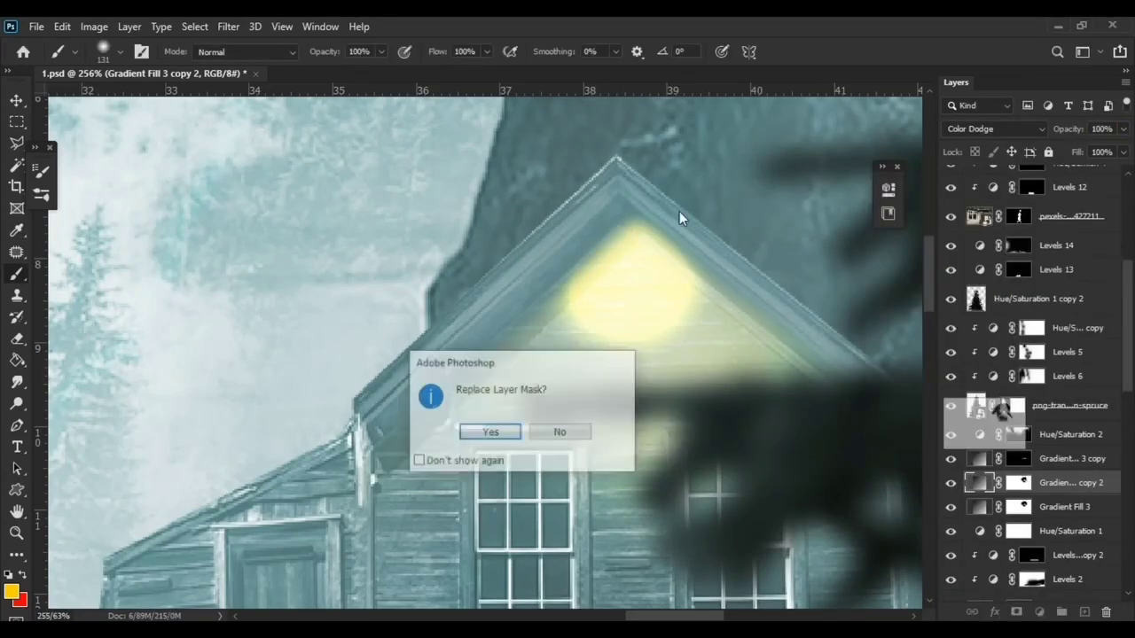
key("Escape")
key("v")
key("ctrl+0")
Step: Switch to the brush with default black and white colours for masking the glow
scroll(729, 270, "up", 5)
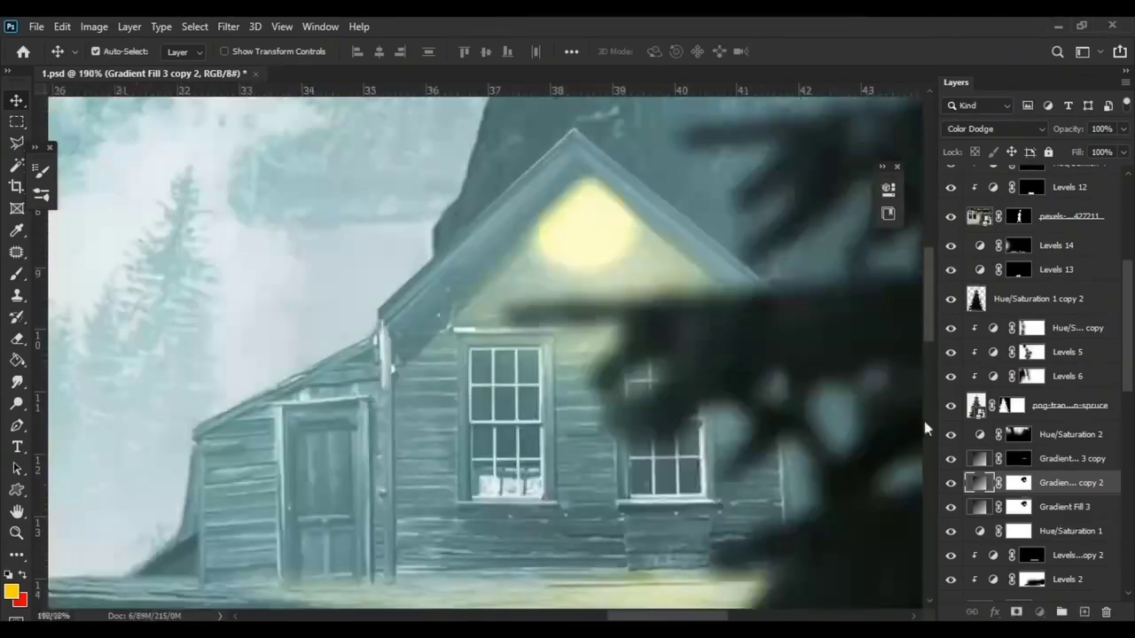
scroll(729, 270, "up", 3)
key("b")
key("d")
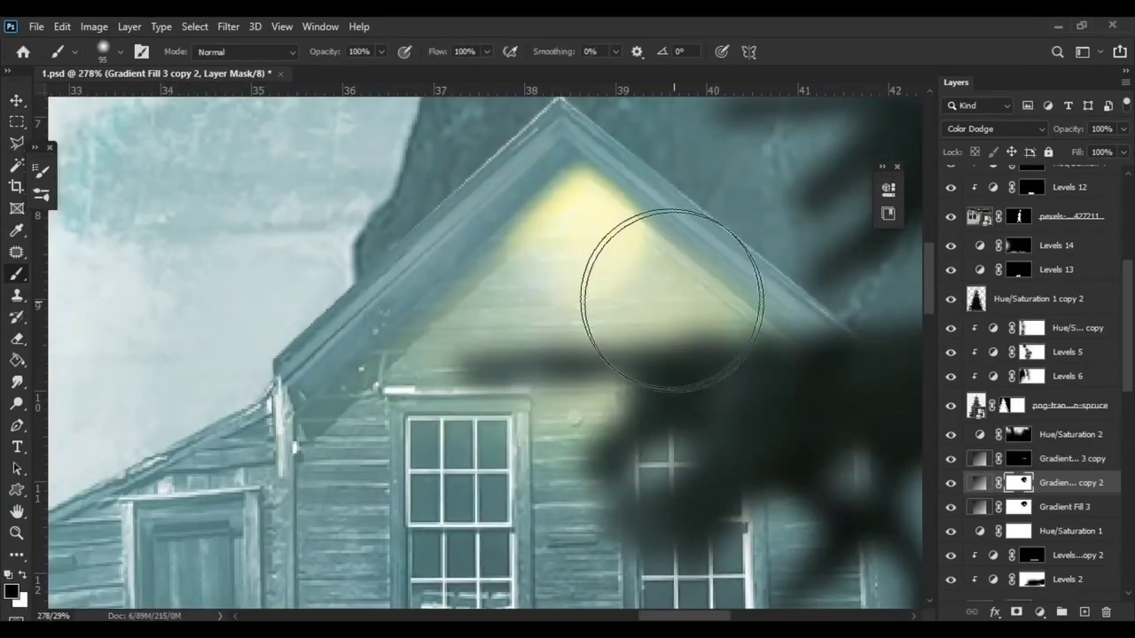
scroll(597, 400, "down", 3)
scroll(649, 367, "down", 3)
scroll(793, 315, "down", 2)
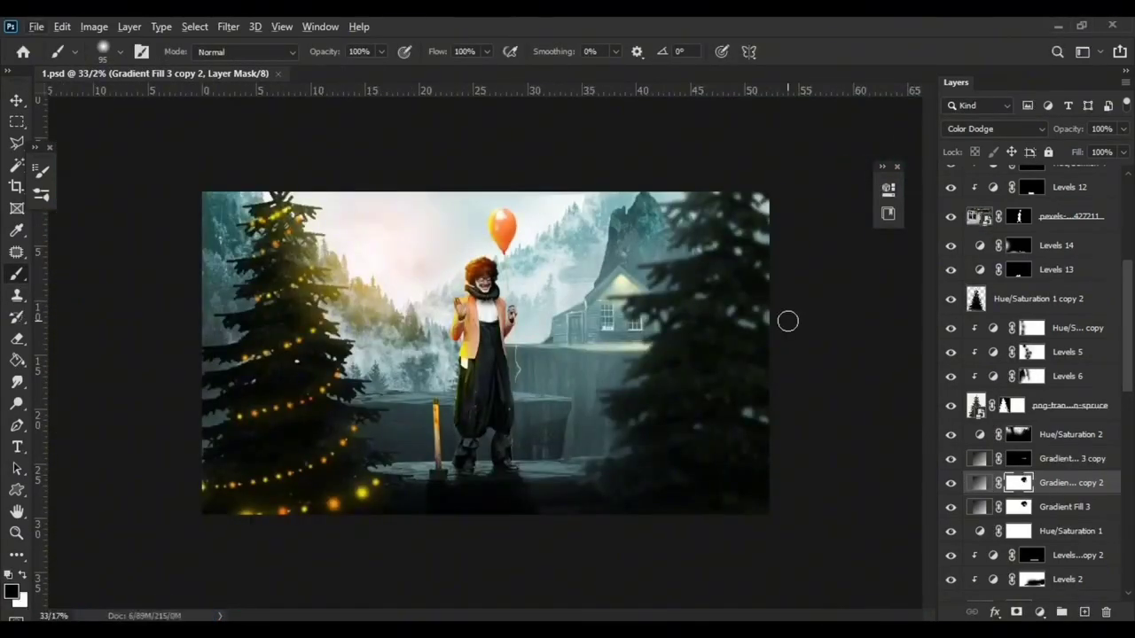
Step: Place a scaled-down spruce tree copy behind and to the right of the clown
key("v")
left_click(1020, 405)
left_click_drag(1020, 405, 1020, 452)
left_click_drag(324, 368, 479, 285)
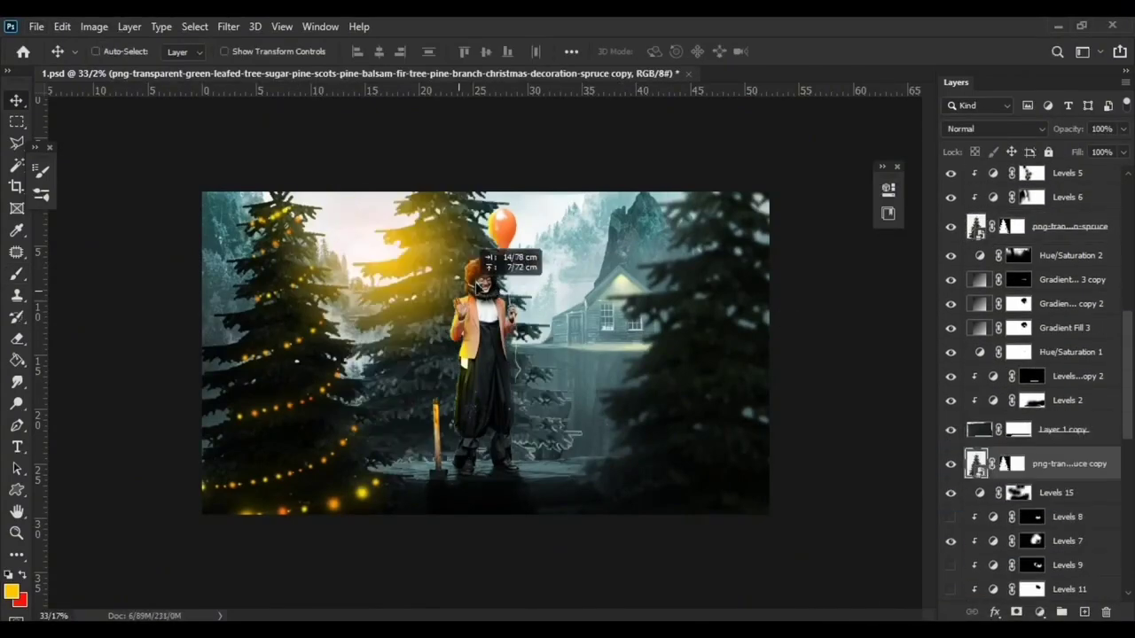
key("ctrl+t")
left_click_drag(666, 172, 532, 172)
left_click_drag(527, 305, 620, 292)
key("ctrl+plus")
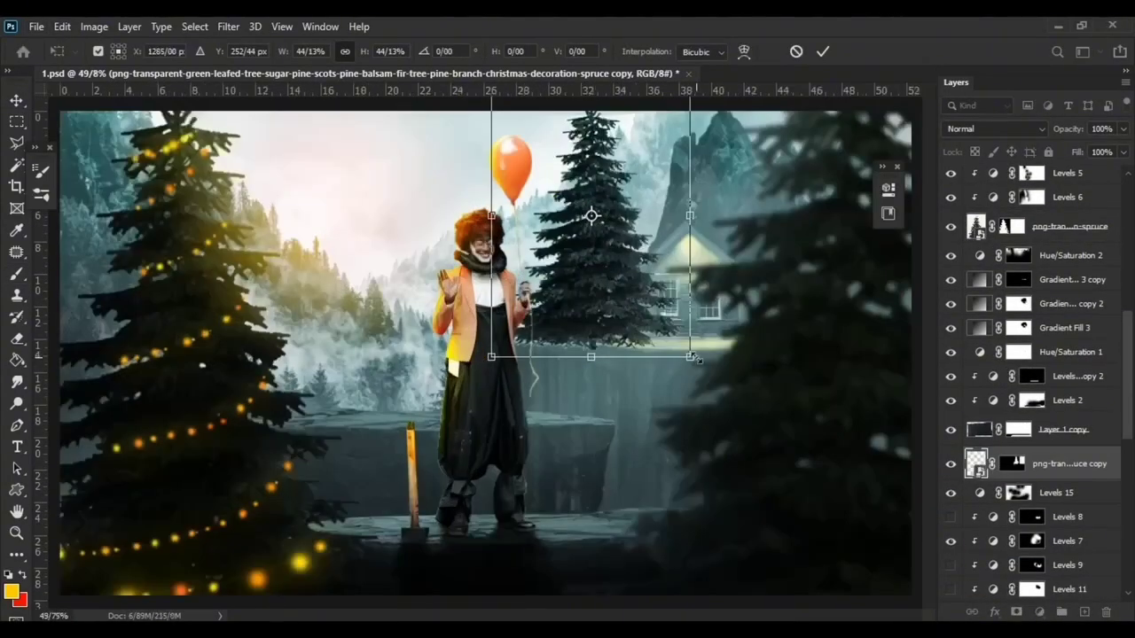
left_click_drag(691, 357, 656, 342)
key("Return")
Step: Move the spruce copy down the layer stack to sit just above the fog
key("ctrl+t")
scroll(635, 297, "up", 3)
left_click_drag(586, 360, 550, 365)
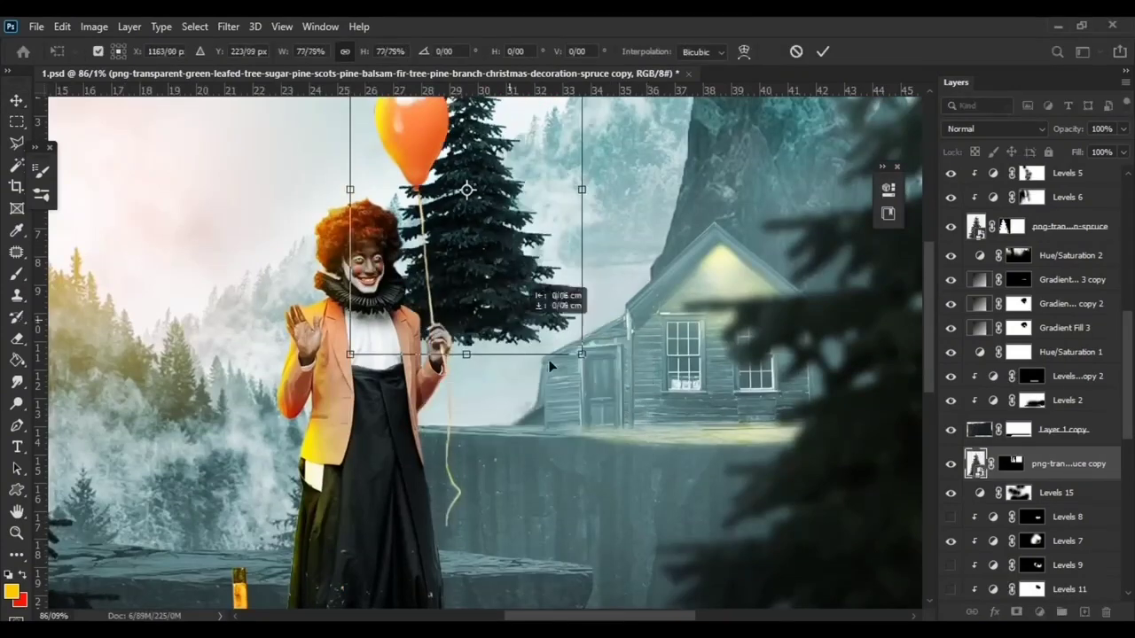
key("Escape")
mouse_move(1069, 464)
left_mouse_down()
mouse_move(1061, 601)
mouse_move(1064, 458)
left_mouse_up()
key("ctrl+plus")
left_click_drag(1045, 344, 1045, 346)
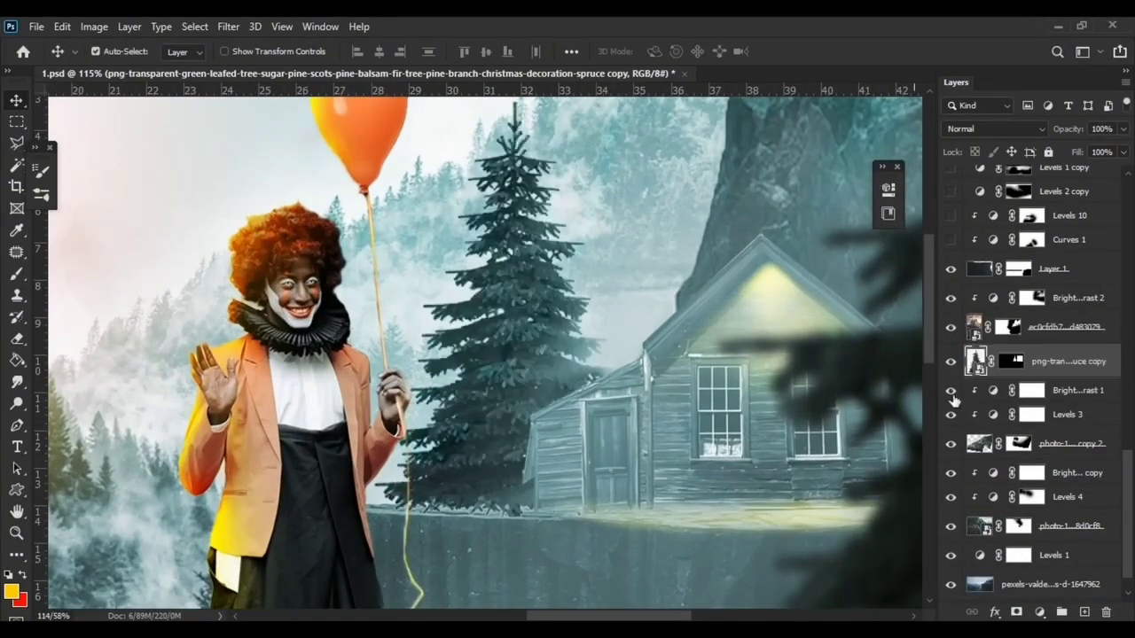
Step: Fade the tree with a clipped Levels adjustment, masked to haze its base
left_click(1039, 612)
left_click(976, 385)
left_click_drag(723, 398, 771, 398)
key("ctrl+alt+g")
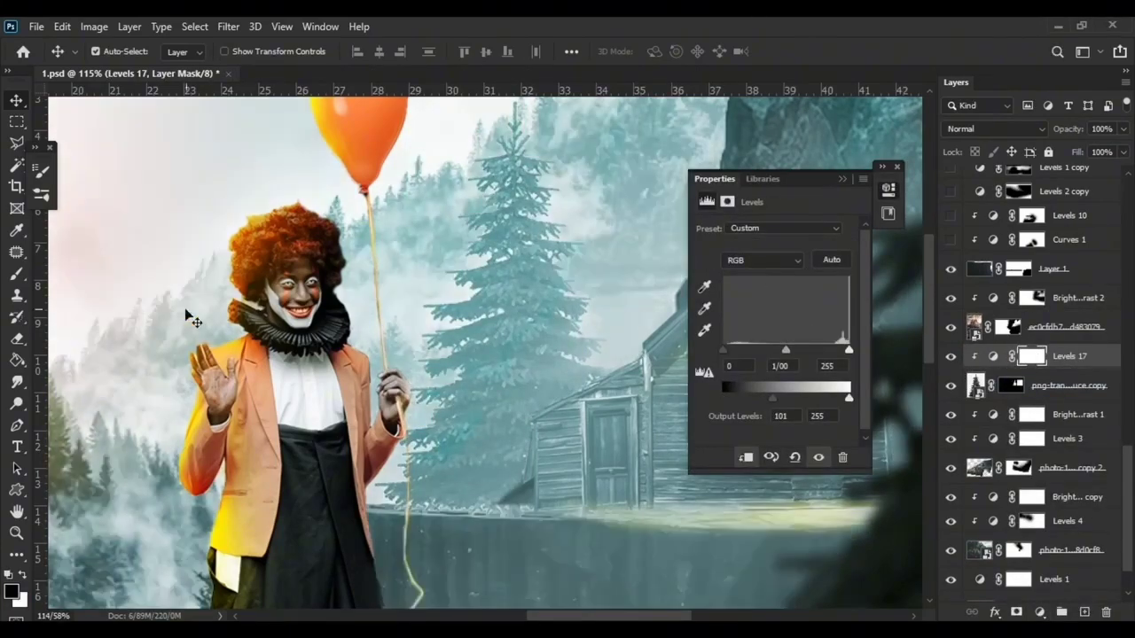
key("ctrl+i")
key("b")
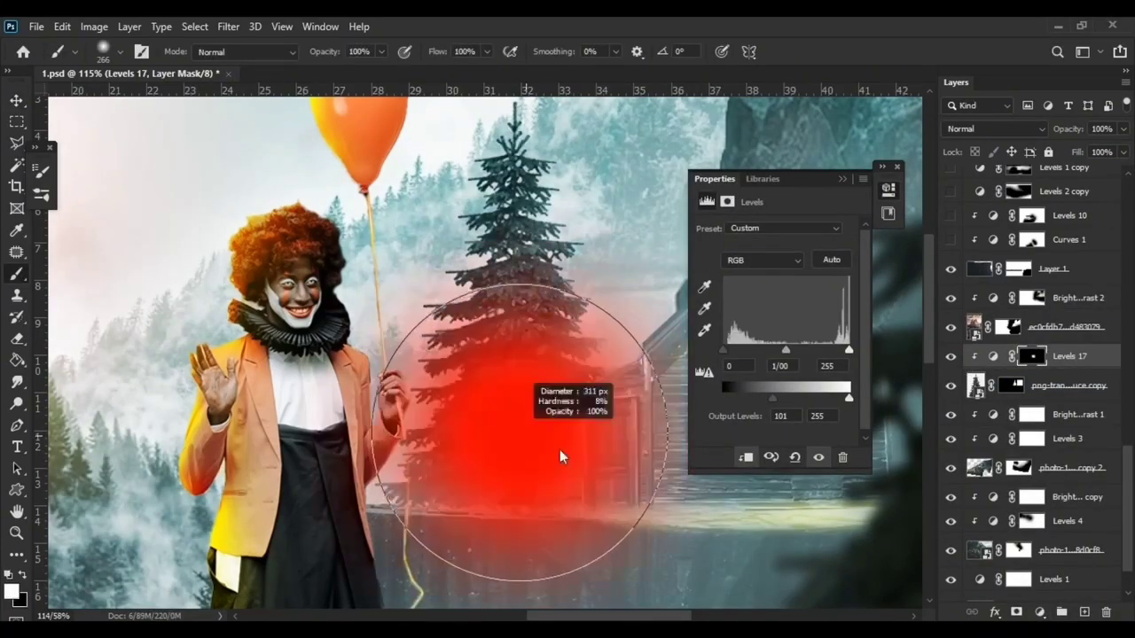
left_click_drag(470, 453, 435, 319)
scroll(432, 317, "down", 2)
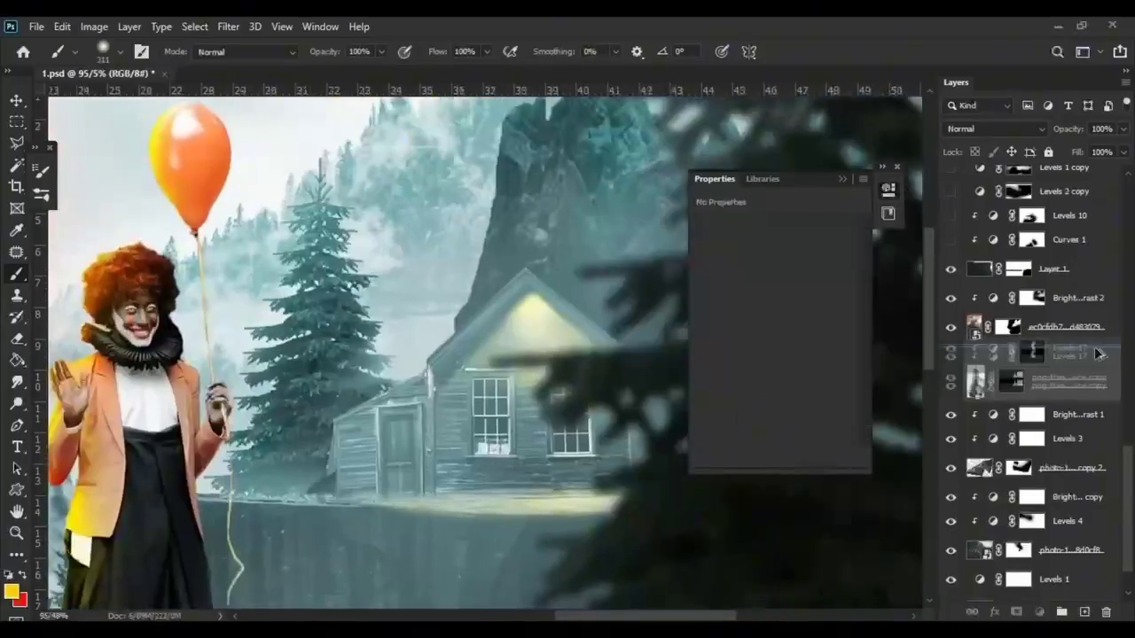
scroll(1024, 452, "down", 5)
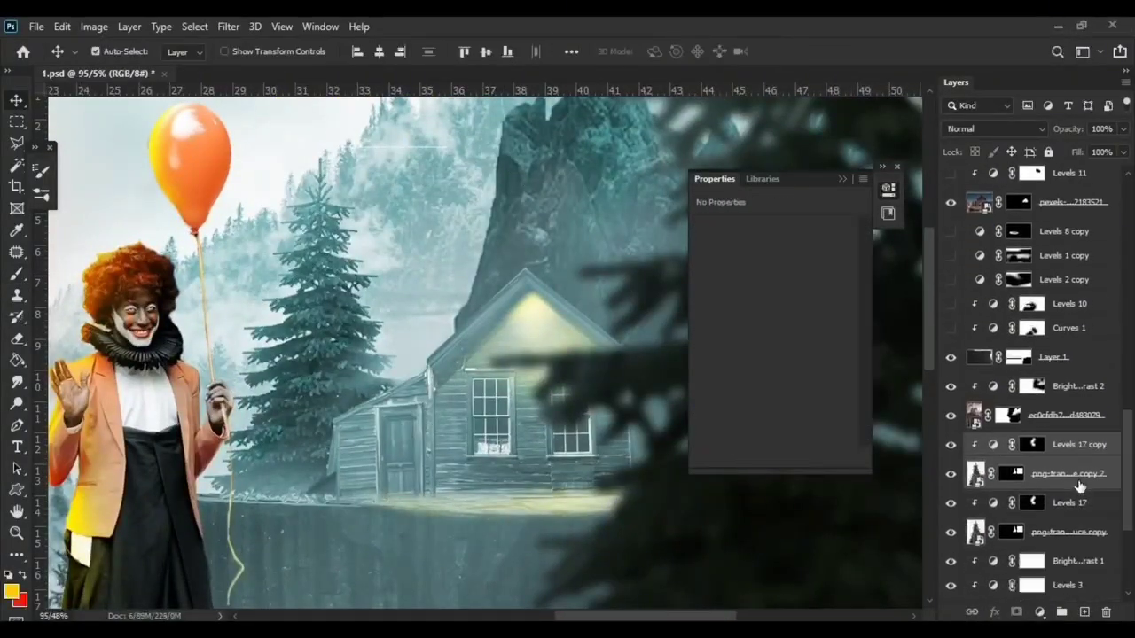
Step: Shrink and horizontally flip a second spruce copy, placing it left of the first
left_click(1019, 450)
key("ctrl+t")
left_click_drag(242, 430, 156, 443)
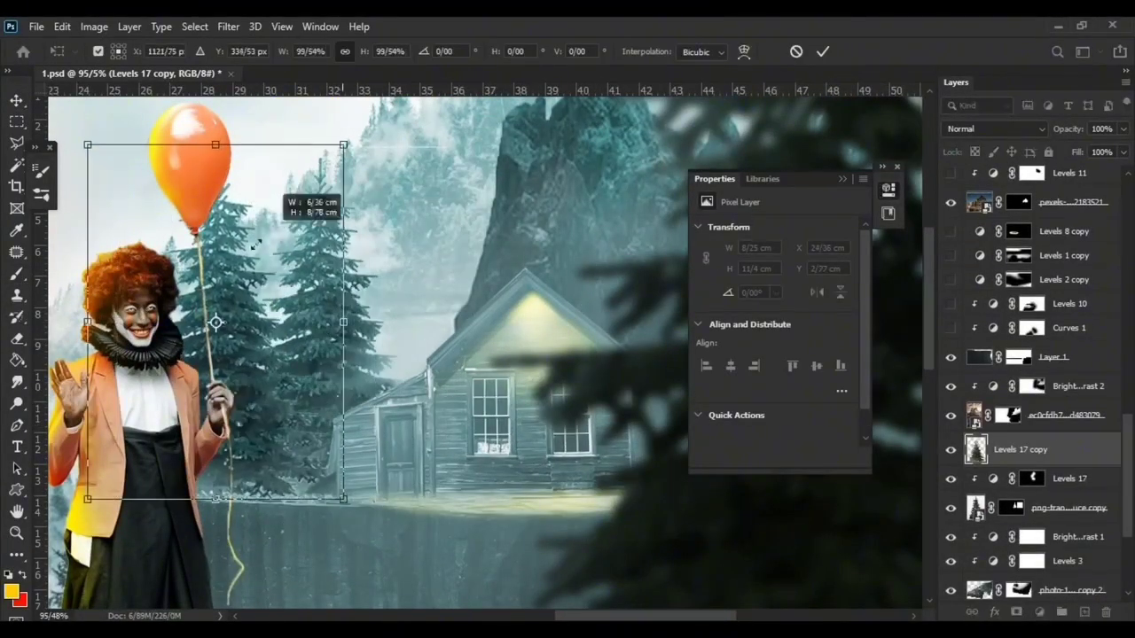
left_click_drag(89, 139, 151, 266)
right_click(239, 335)
left_click(329, 298)
left_click_drag(266, 416, 257, 432)
key("Return")
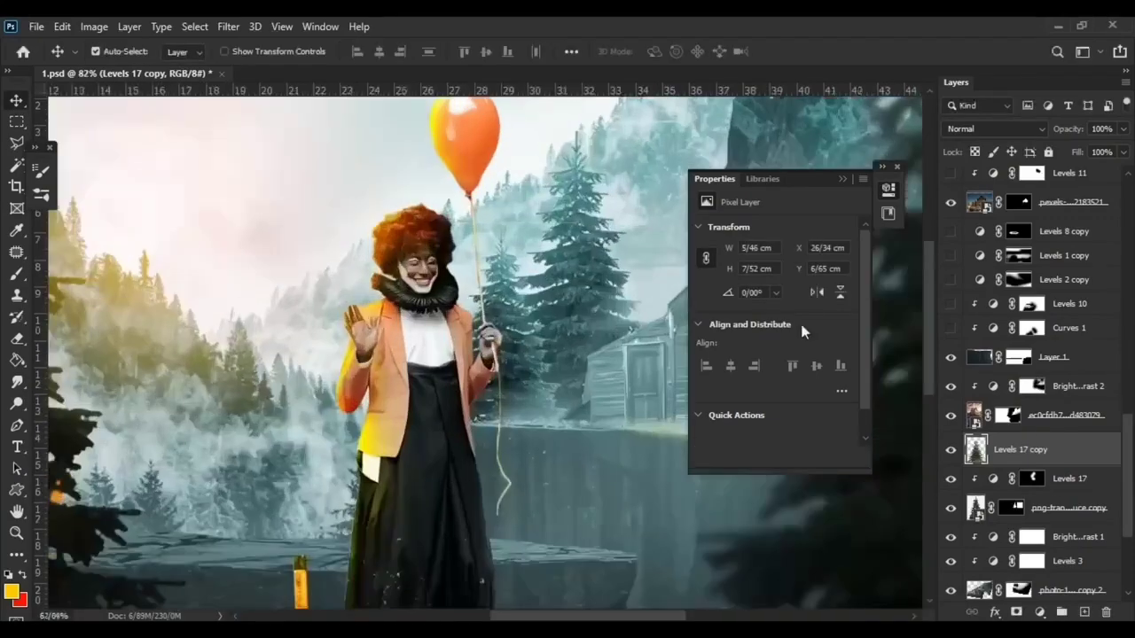
key("ctrl+bracketleft")
key("ctrl+bracketleft")
scroll(266, 354, "up", 3)
Step: Brighten the tree by raising Hue/Saturation lightness and bending Curves upward
key("ctrl+u")
left_click_drag(883, 302, 899, 300)
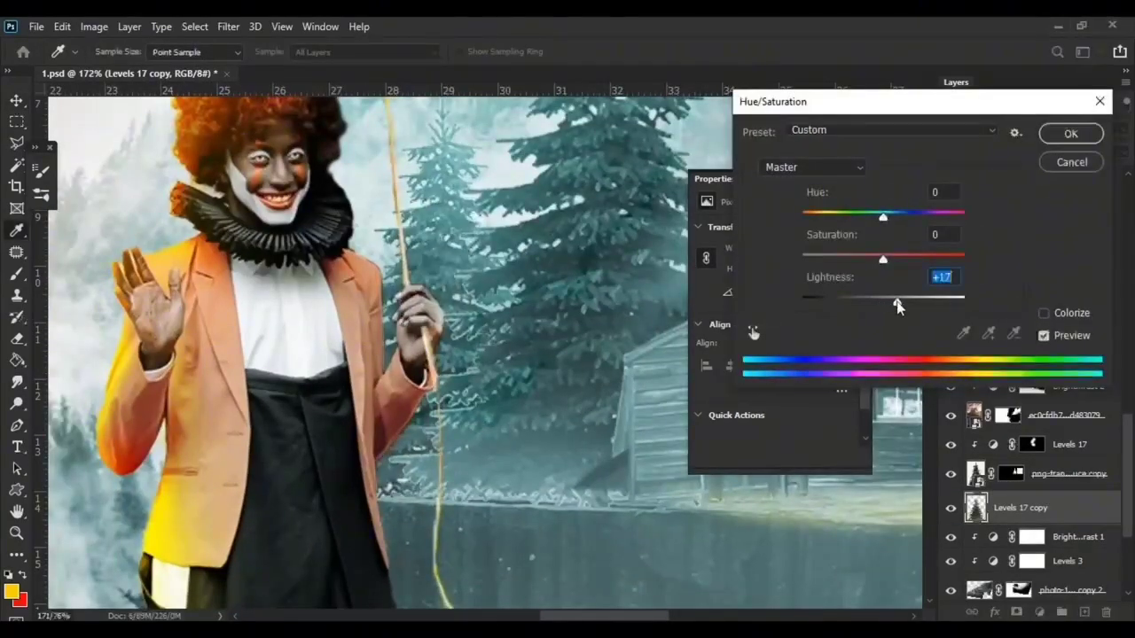
key("Return")
key("ctrl+m")
left_click_drag(532, 76, 932, 94)
left_click_drag(847, 305, 841, 241)
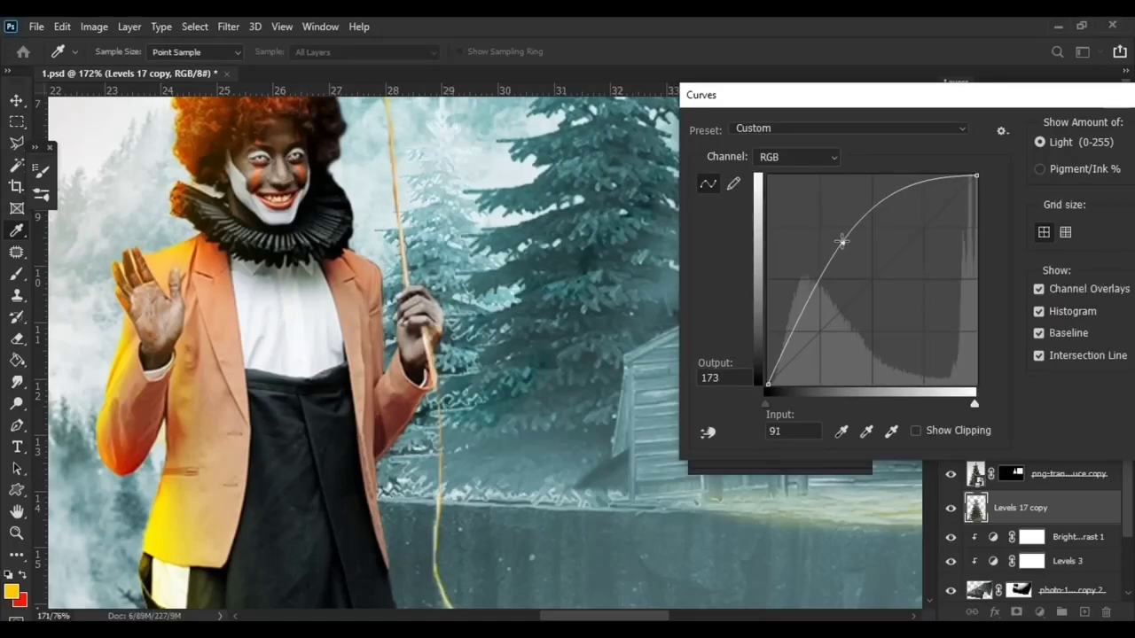
key("Return")
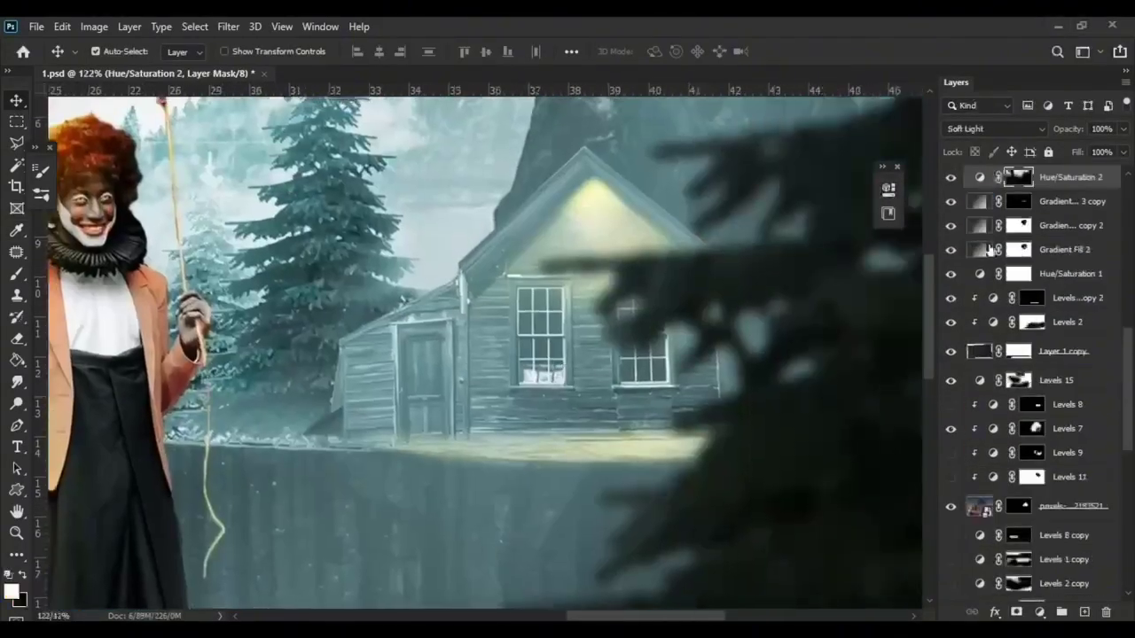
Step: Target the Levels 7 mask and set up a white brush for painting around the fence
scroll(951, 437, "up", 2)
scroll(951, 437, "up", 2)
scroll(950, 437, "up", 2)
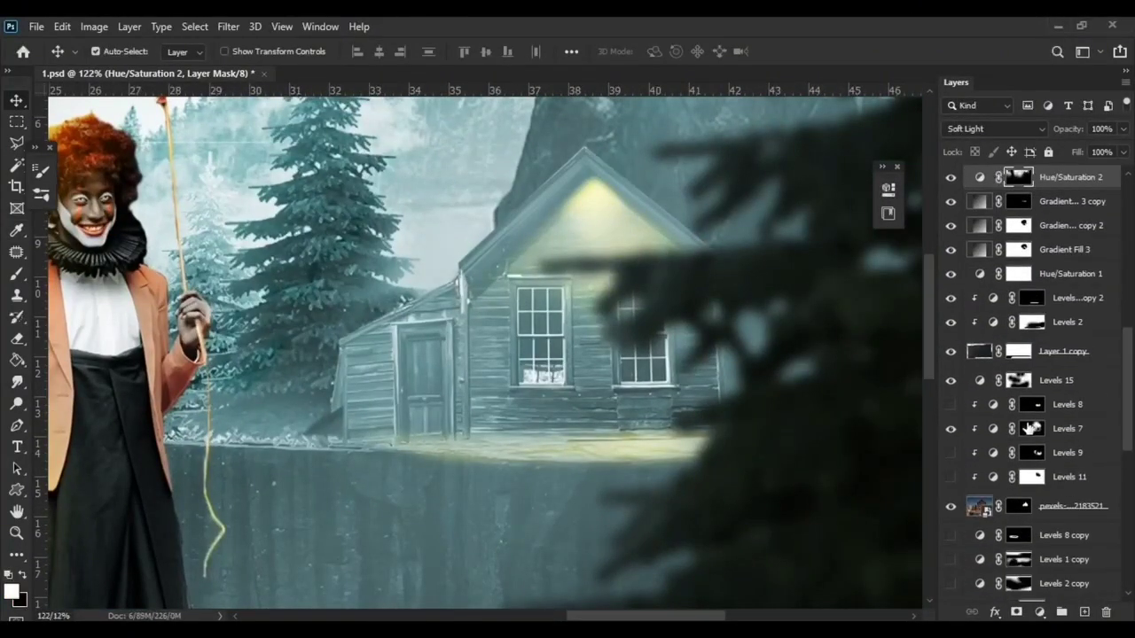
left_click(1032, 429)
scroll(391, 349, "up", 3)
key("b")
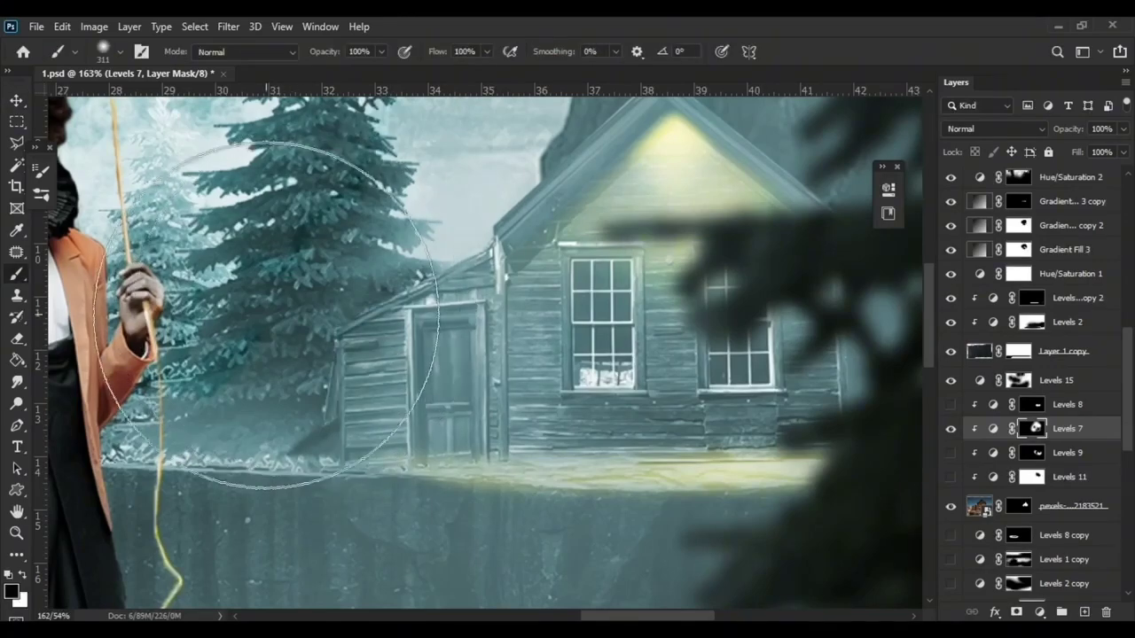
scroll(266, 315, "up", 3)
key("x")
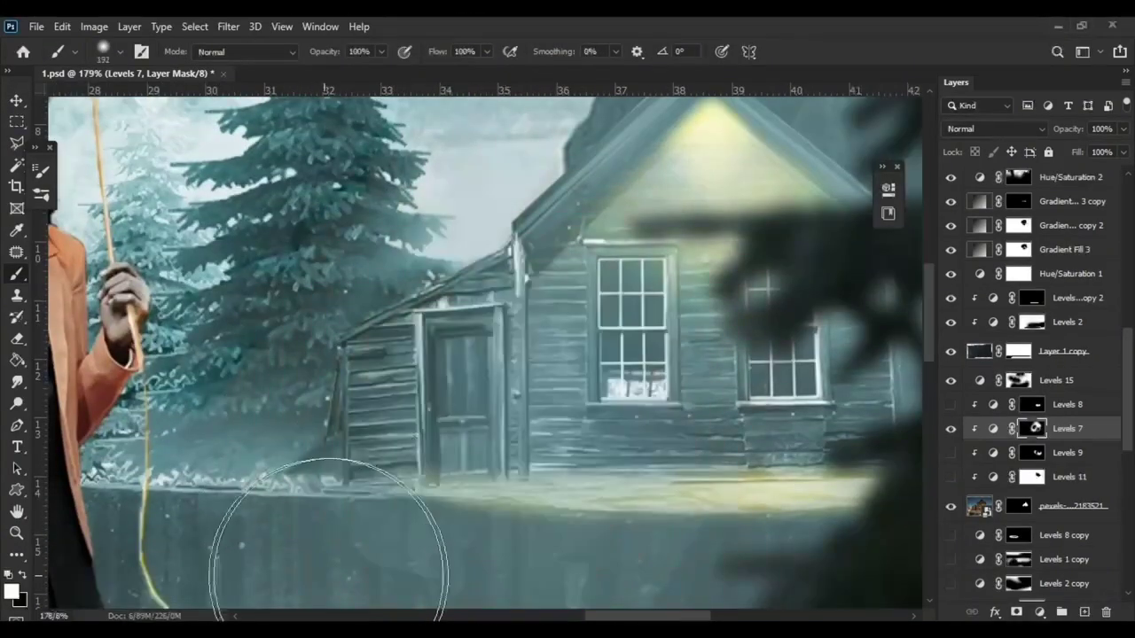
Step: Show the pexels layer, check the cabin photo layer's visibility, and select it
left_click(950, 506)
scroll(577, 469, "down", 2)
scroll(601, 496, "down", 2)
scroll(601, 496, "down", 2)
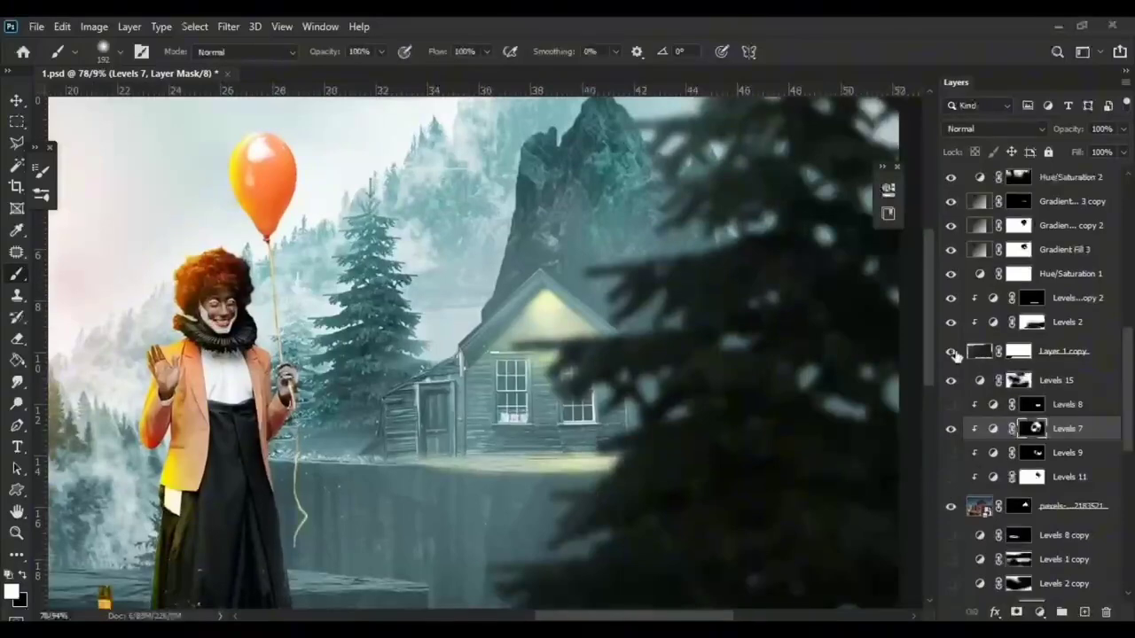
scroll(994, 373, "up", 2)
scroll(984, 346, "up", 3)
scroll(975, 310, "up", 3)
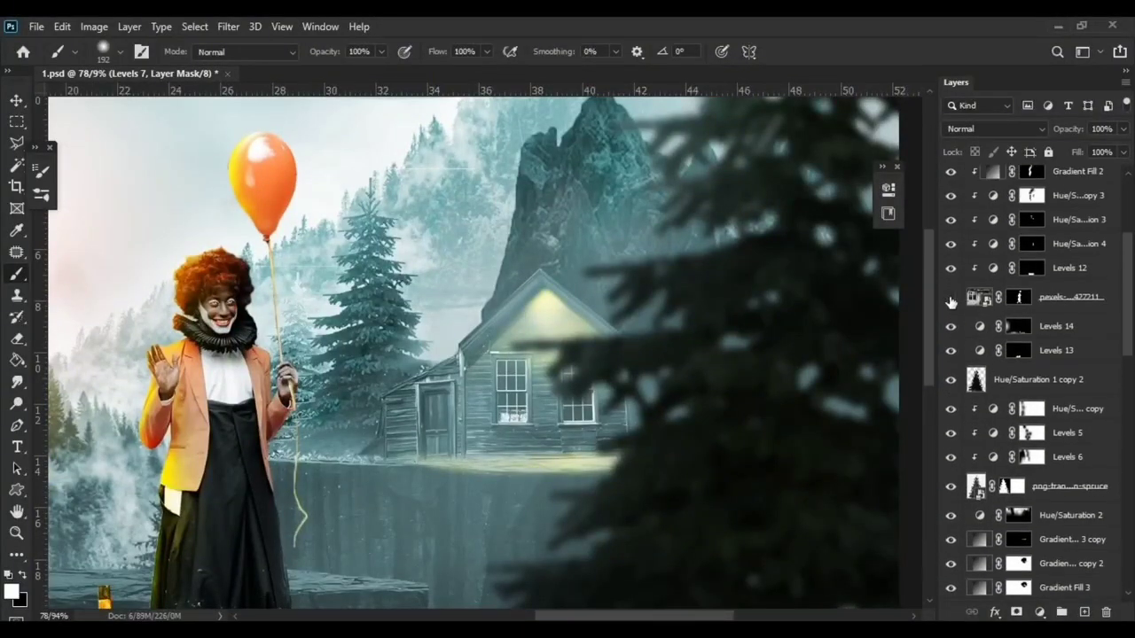
scroll(976, 306, "down", 3)
scroll(975, 355, "down", 3)
scroll(955, 426, "down", 1)
left_click(955, 464)
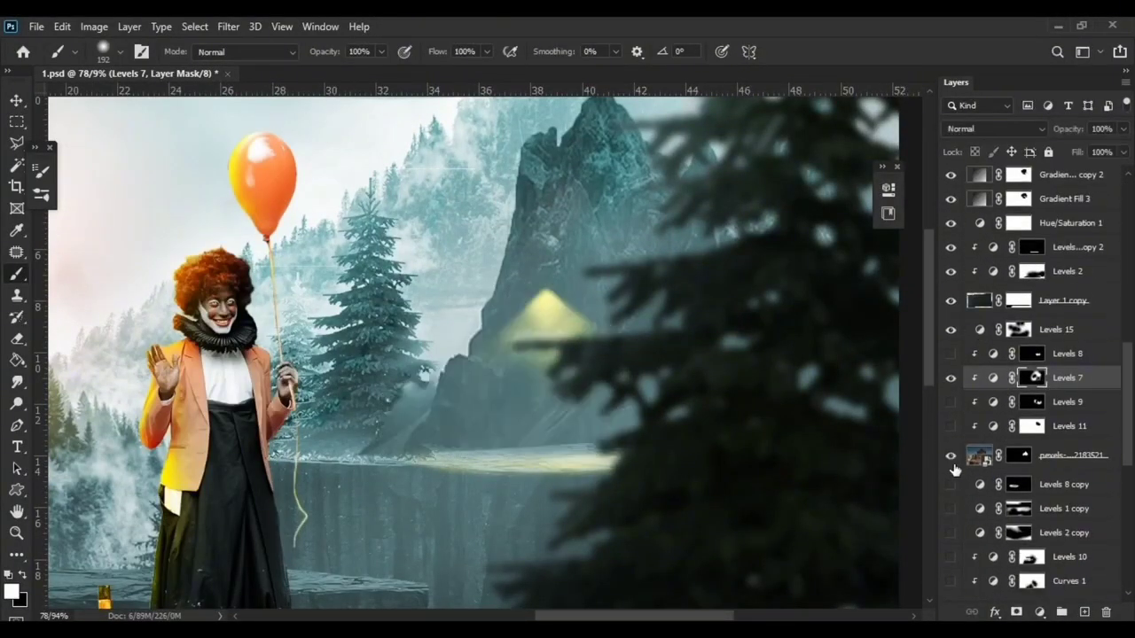
left_click(1061, 461)
key("v")
scroll(347, 437, "up", 2)
scroll(365, 423, "up", 2)
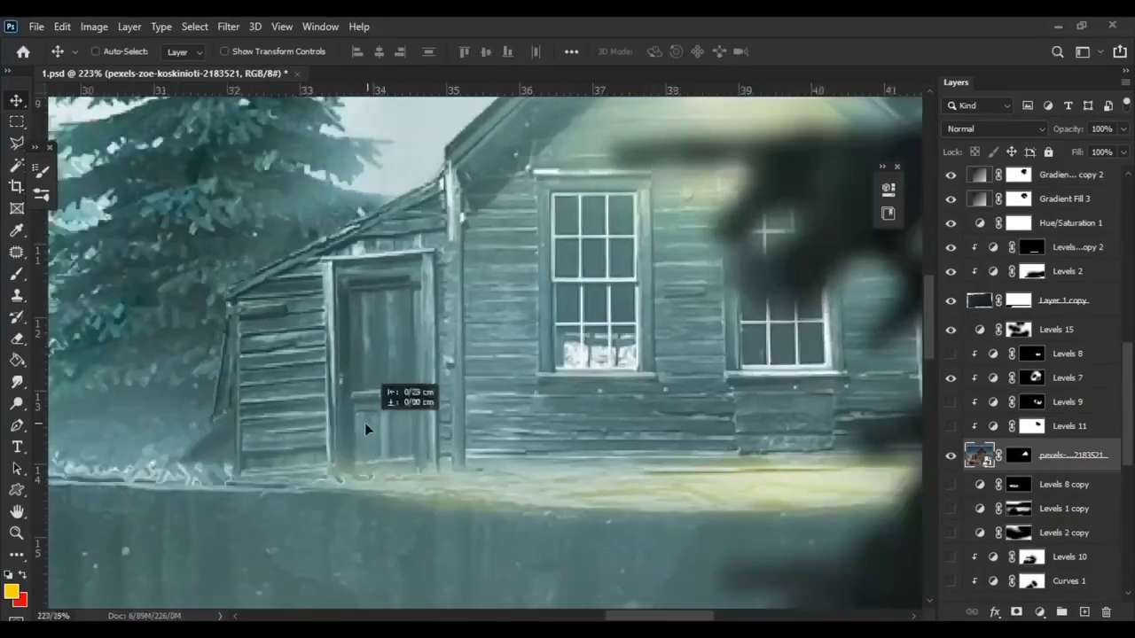
scroll(1019, 399, "down", 3)
scroll(1020, 399, "down", 2)
Step: Paint on the cabin photo layer's mask to blend the trees around the fence
left_click(976, 453)
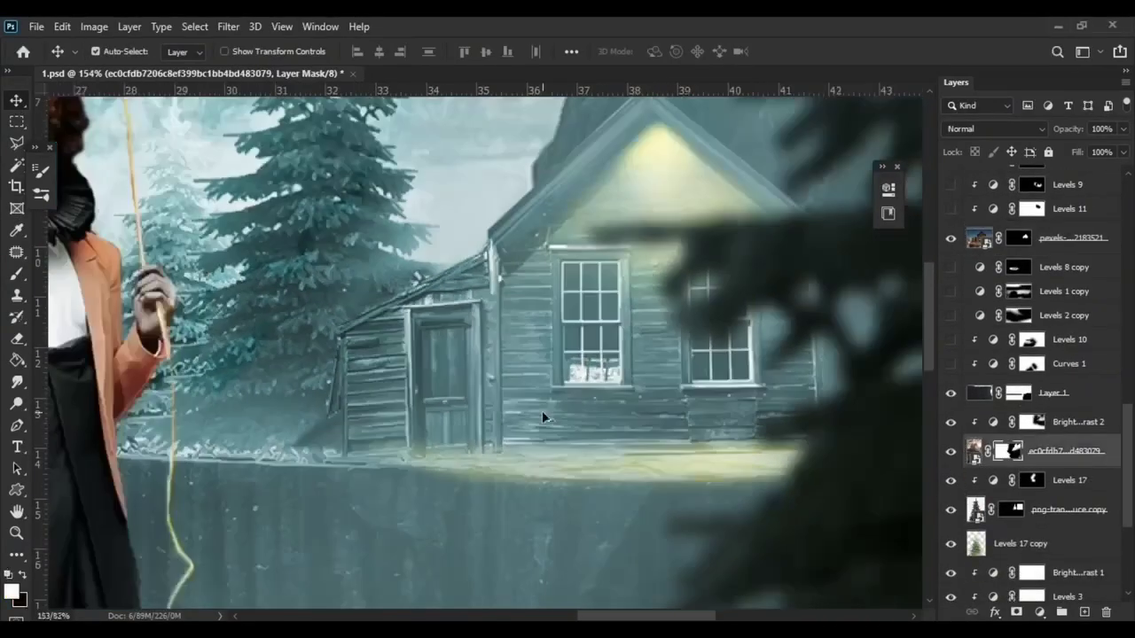
scroll(655, 428, "down", 3)
scroll(399, 487, "up", 1)
key("b")
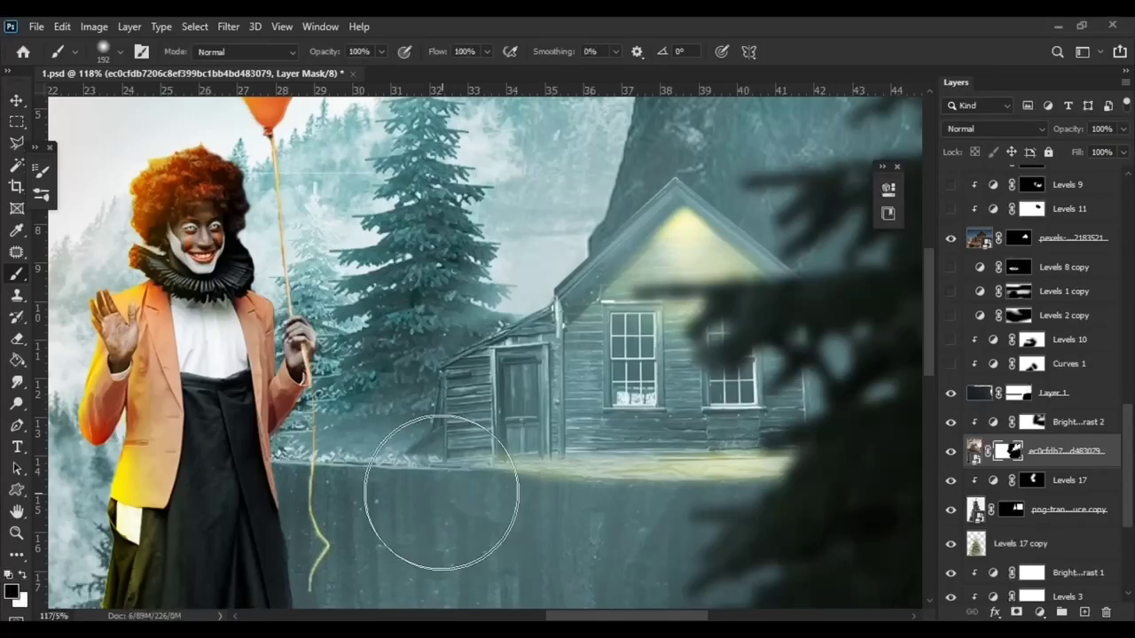
scroll(357, 494, "up", 3)
scroll(357, 494, "up", 1)
scroll(976, 425, "down", 1)
scroll(967, 417, "up", 3)
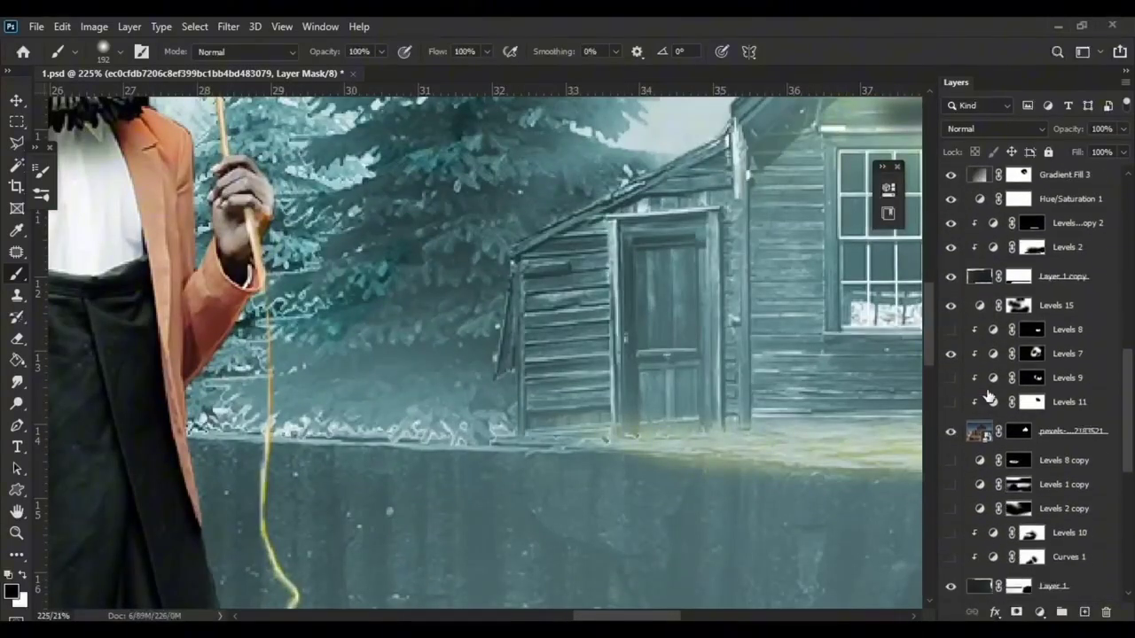
scroll(958, 401, "up", 3)
scroll(957, 401, "up", 3)
scroll(942, 428, "up", 8)
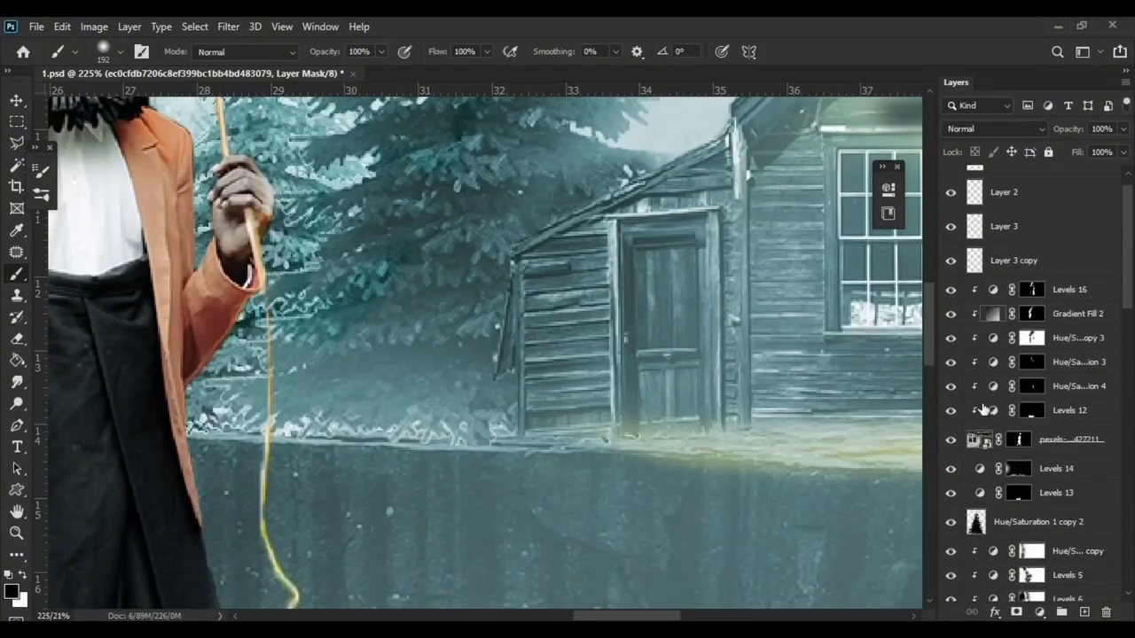
scroll(949, 461, "up", 2)
scroll(991, 467, "down", 5)
scroll(976, 479, "down", 5)
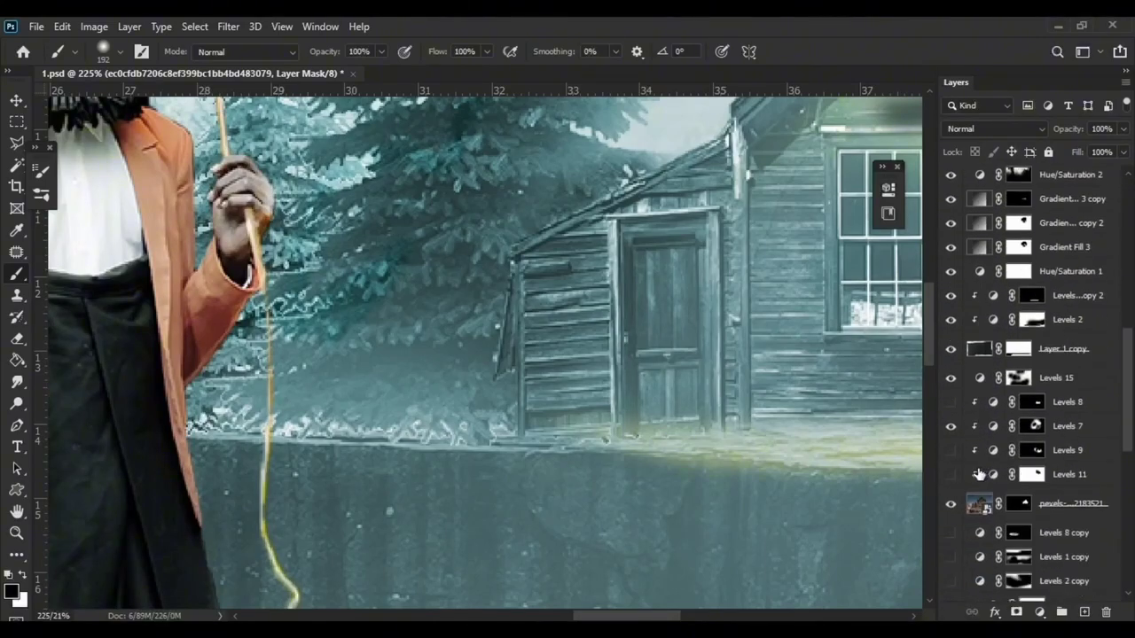
scroll(967, 496, "down", 2)
Step: Show the spruce copy layer, paint its mask with a larger brush, and select Levels 17 copy
left_click(951, 511)
left_click(1012, 510)
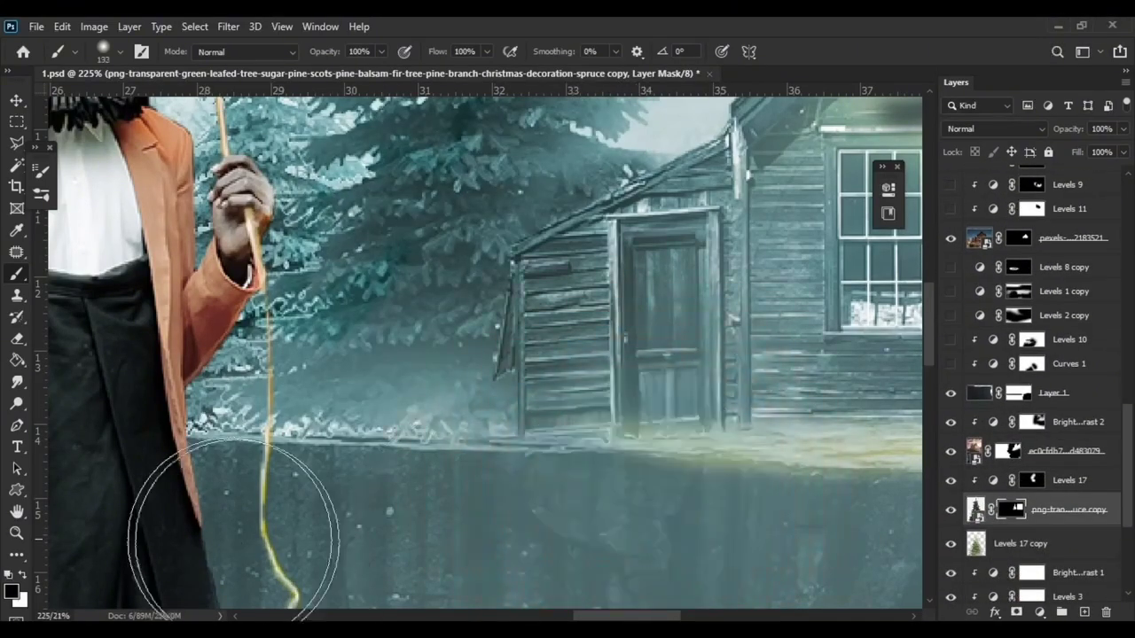
scroll(233, 532, "down", 3)
key("bracketright")
key("bracketright")
key("bracketright")
scroll(457, 507, "down", 3)
scroll(415, 558, "up", 4)
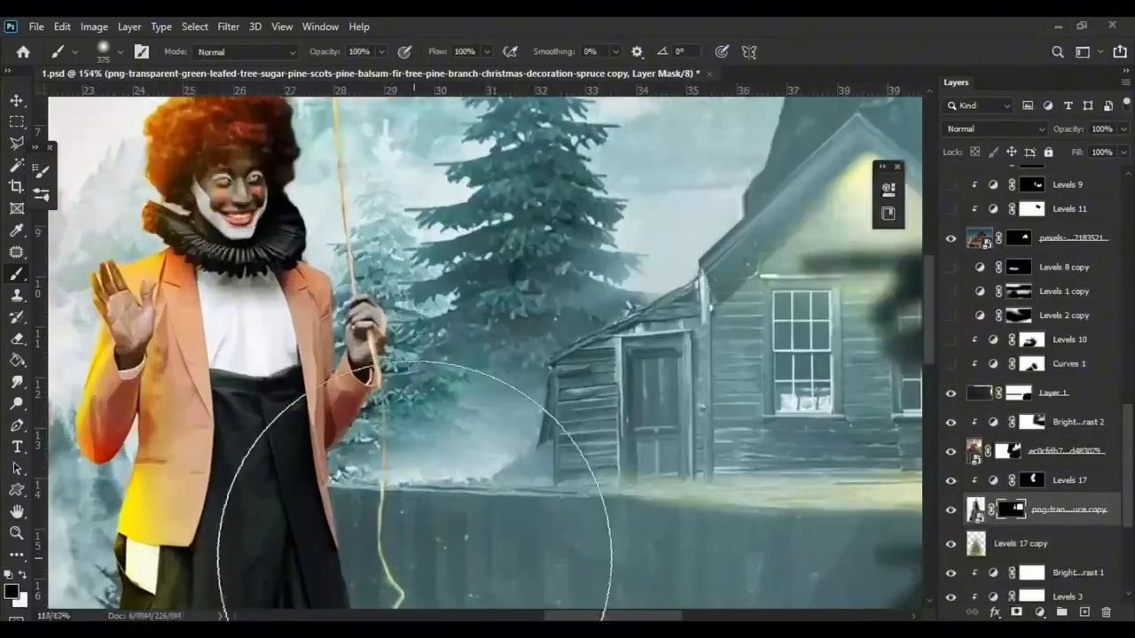
scroll(1020, 514, "down", 1)
left_click(1019, 520)
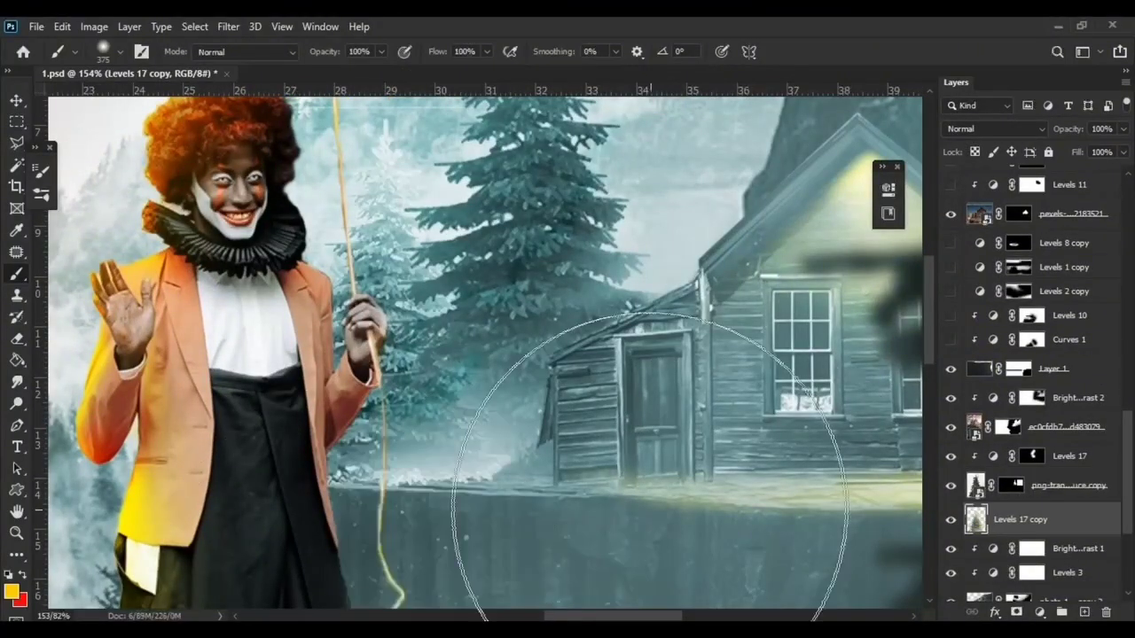
scroll(340, 501, "down", 3)
scroll(431, 520, "down", 2)
scroll(659, 279, "up", 3)
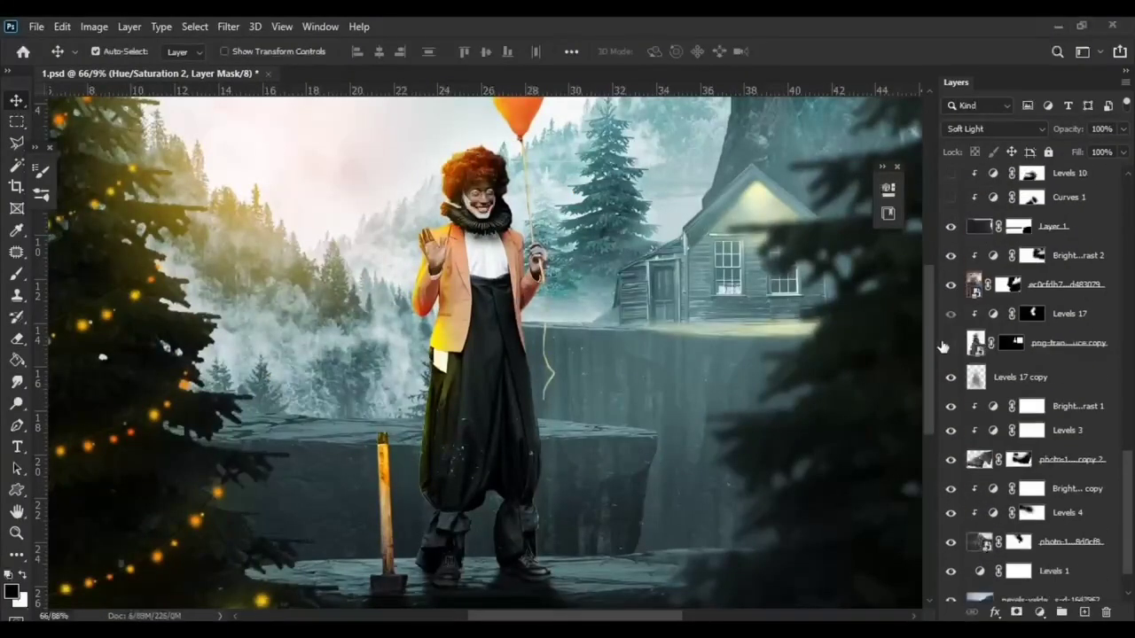
Step: Duplicate the spruce with Levels 17, resize the copy, then duplicate it again as copy 3
key("ctrl+j")
scroll(476, 395, "down", 2)
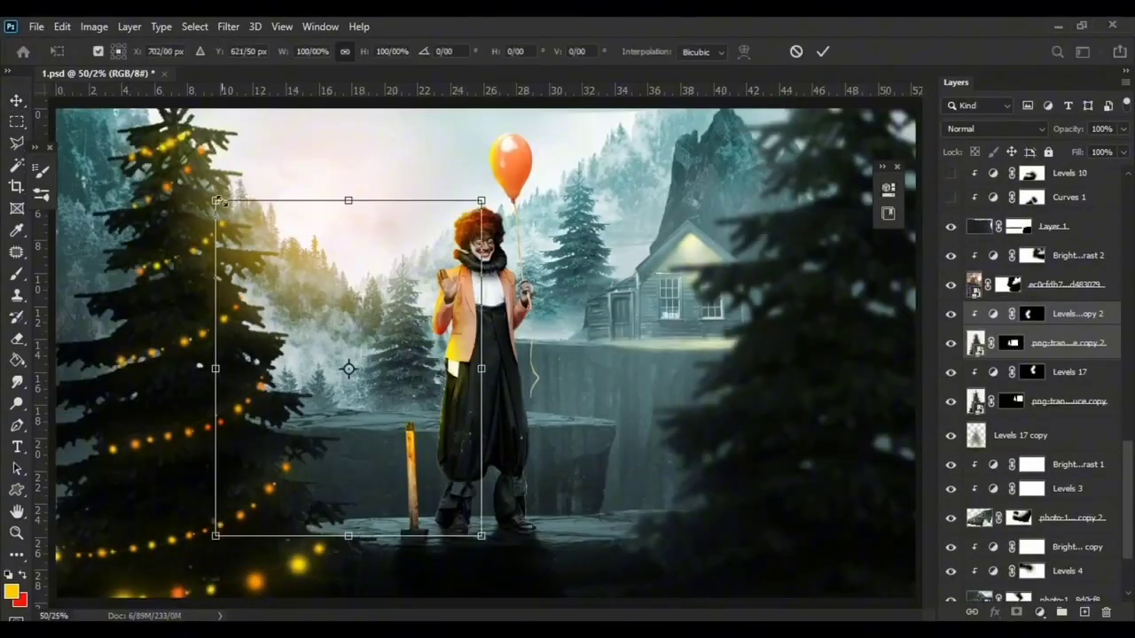
left_click_drag(219, 202, 367, 325)
key("Return")
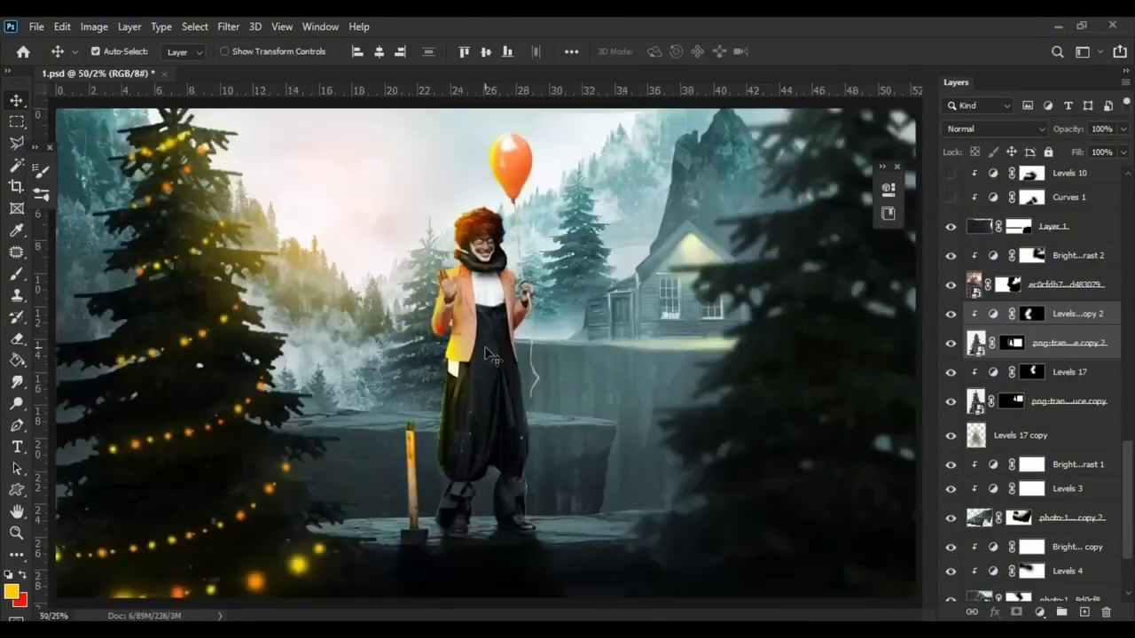
key("ctrl+j")
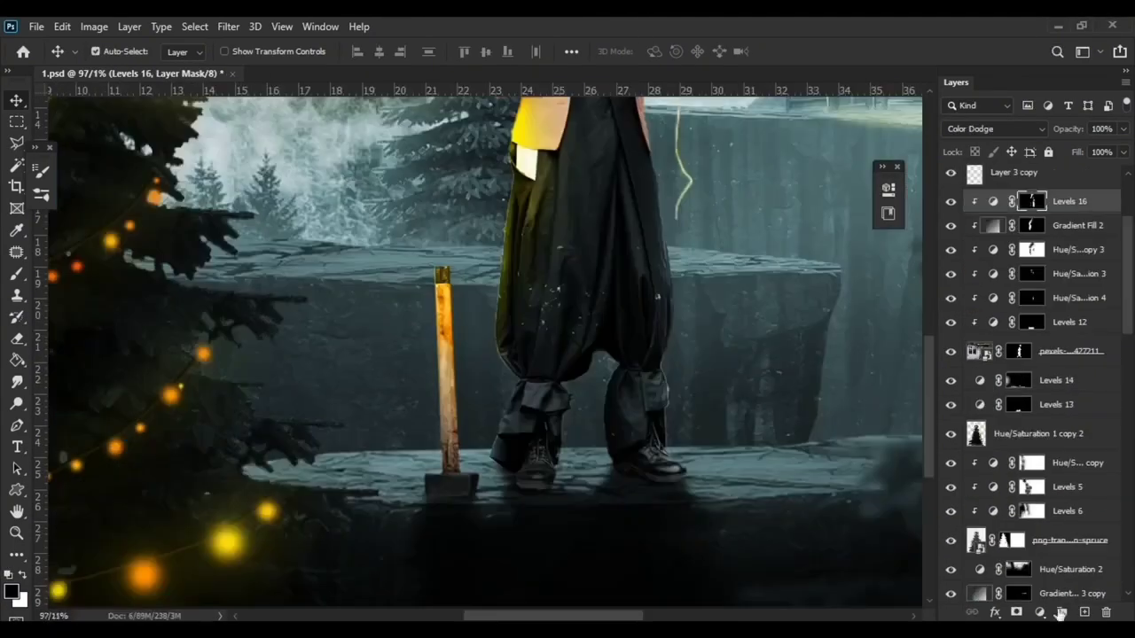
Step: Add a clipped, colorized Hue/Saturation layer with Hue 47, Saturation 85, in Screen mode
left_click(1055, 449)
left_click_drag(773, 320, 828, 325)
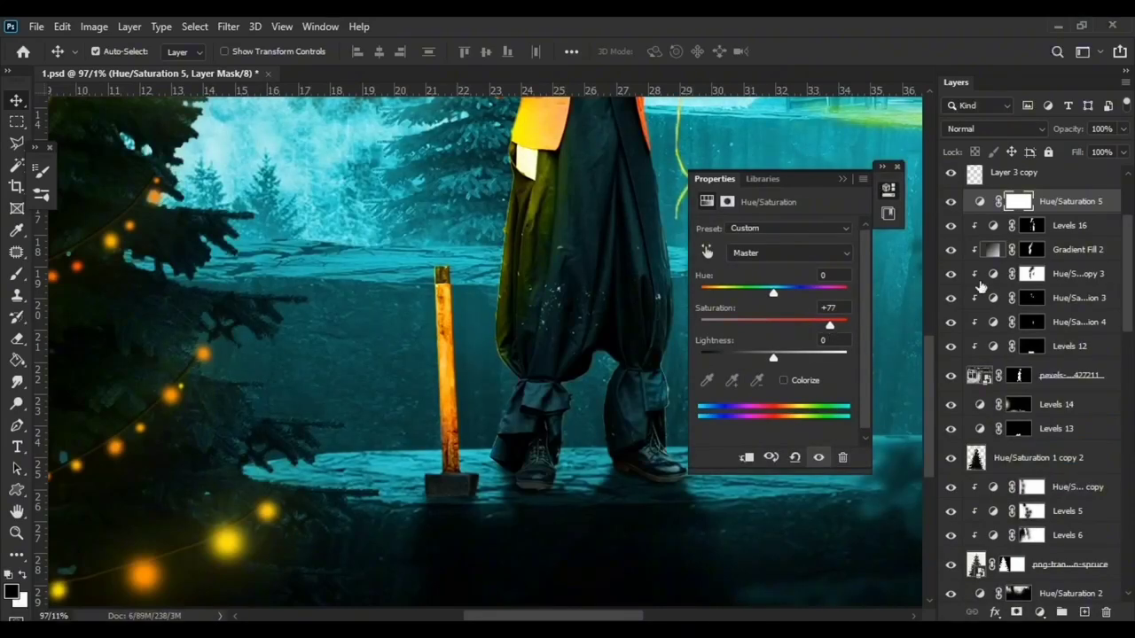
left_click(1062, 213, "alt")
left_click_drag(700, 292, 719, 293)
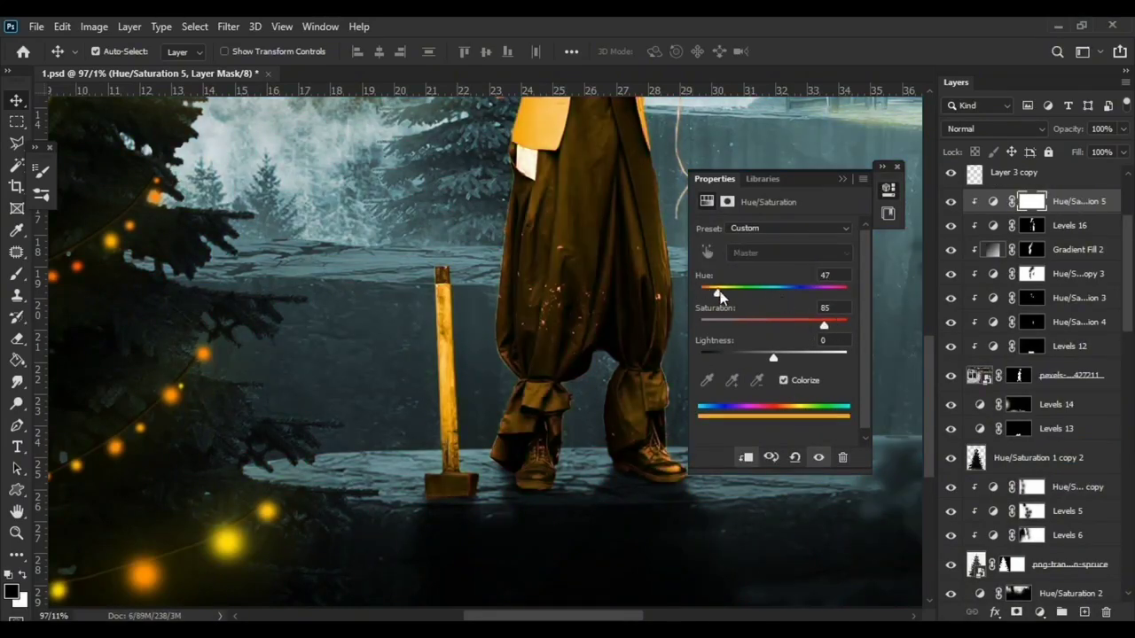
left_click(842, 178)
scroll(1003, 127, "down", 4)
scroll(1003, 127, "down", 3)
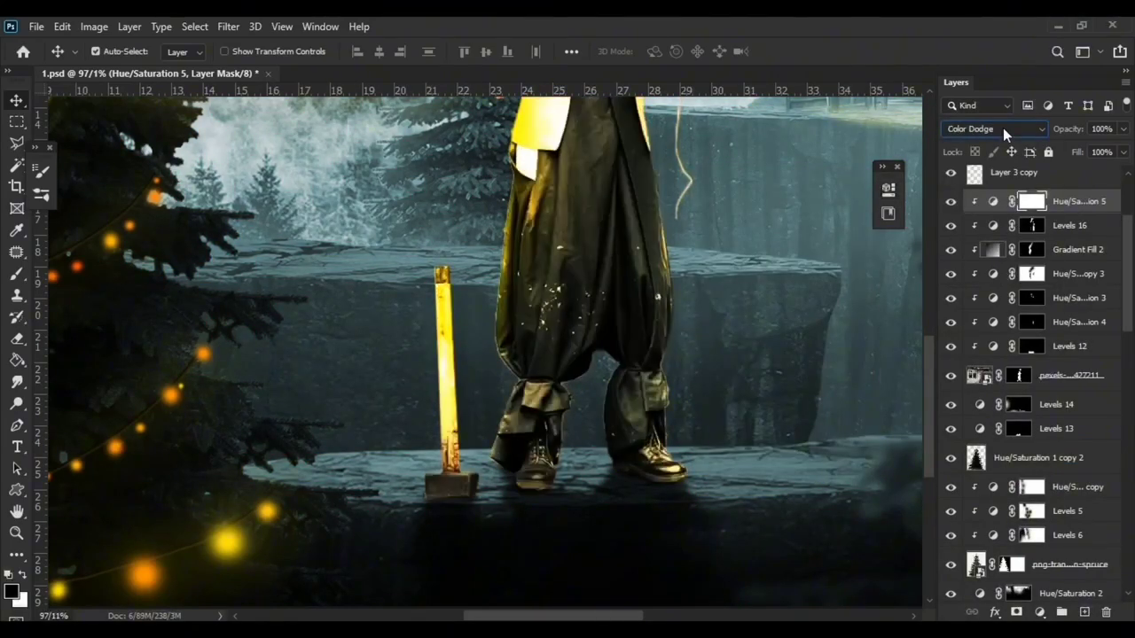
scroll(1003, 128, "down", 1)
key("ctrl+o")
key("Escape")
Step: Invert the adjustment's mask to black and ready the brush for painting light
key("ctrl+i")
scroll(252, 298, "up", 3, "alt")
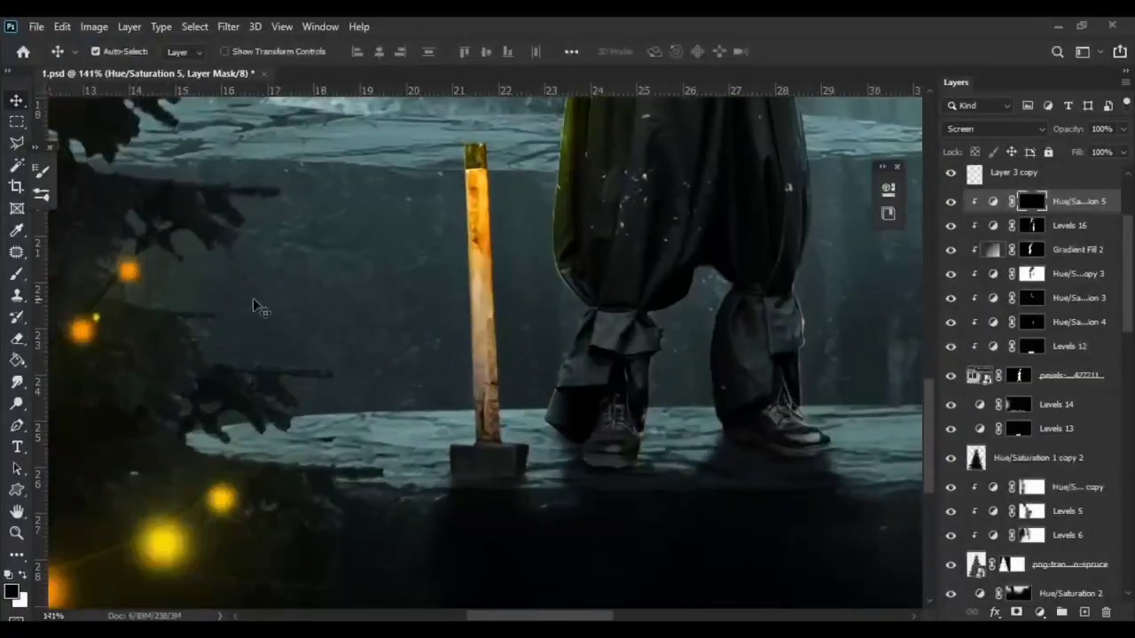
key("b")
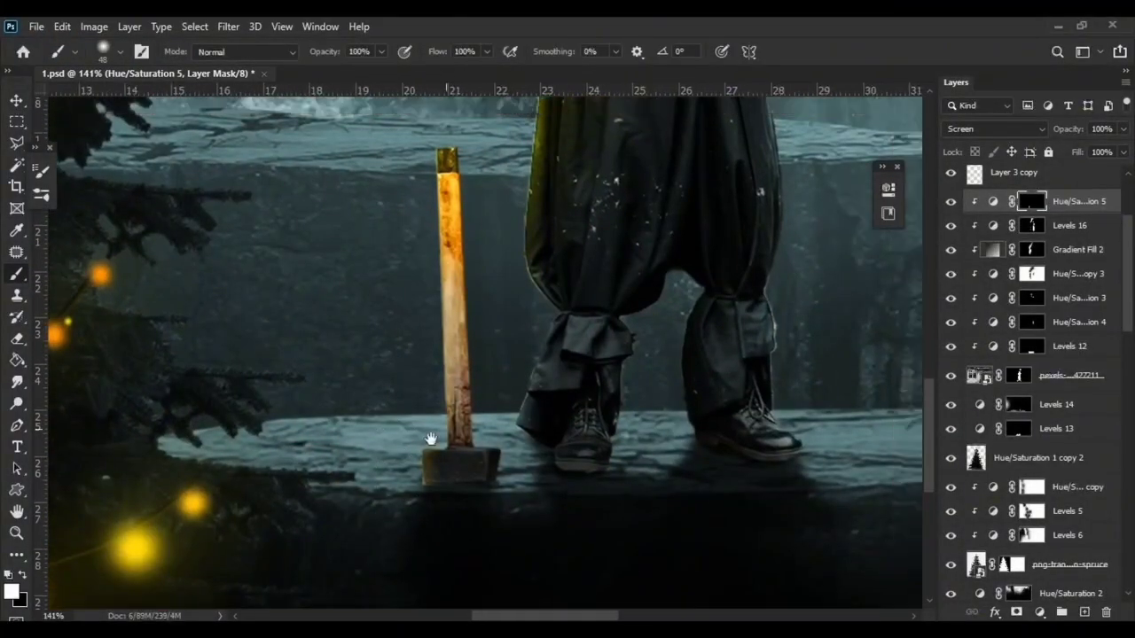
scroll(431, 435, "up", 2)
scroll(476, 385, "down", 2)
scroll(510, 459, "up", 10, "alt")
scroll(509, 459, "down", 4, "alt")
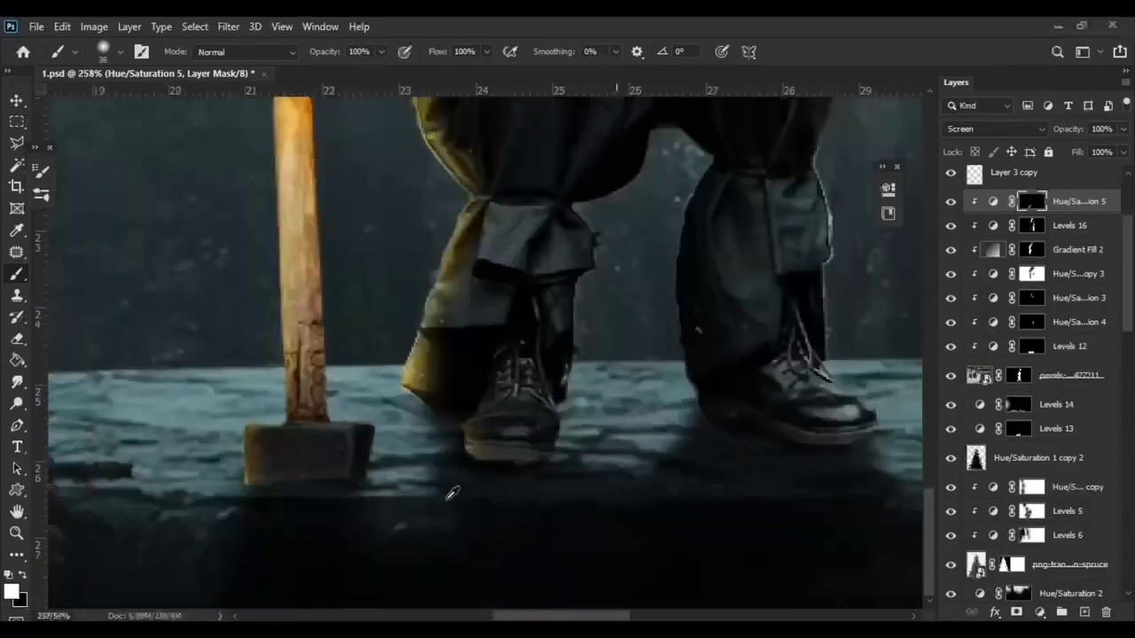
scroll(570, 405, "down", 2, "alt")
scroll(570, 405, "down", 3, "alt")
scroll(488, 491, "up", 2, "alt")
scroll(488, 490, "up", 2, "alt")
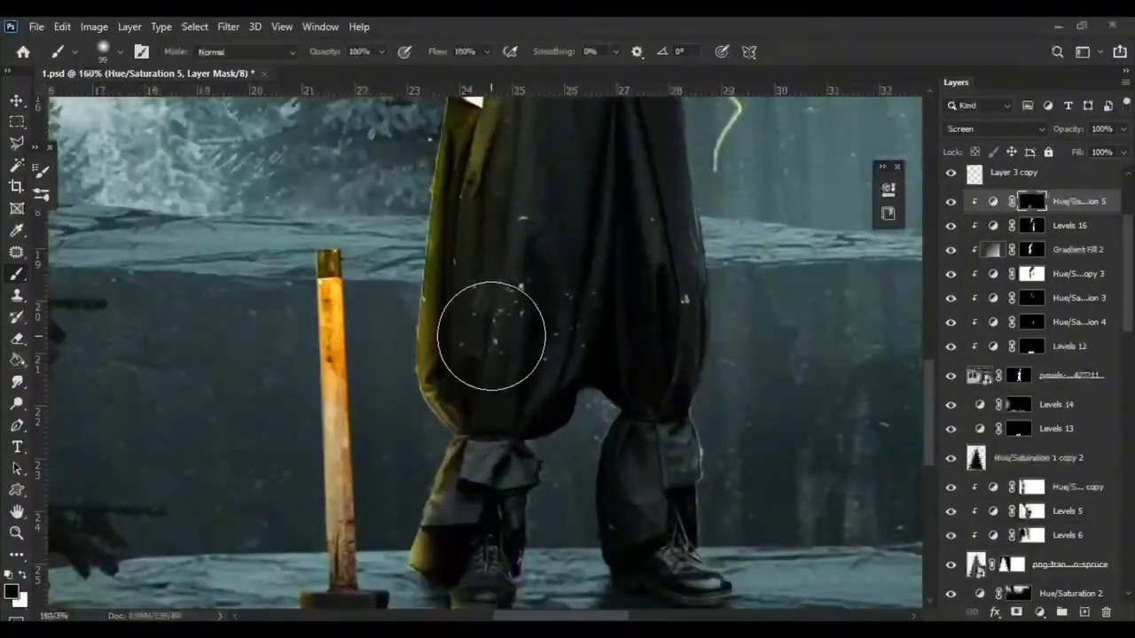
scroll(494, 329, "down", 2)
scroll(469, 469, "down", 2, "alt")
scroll(1067, 263, "up", 1)
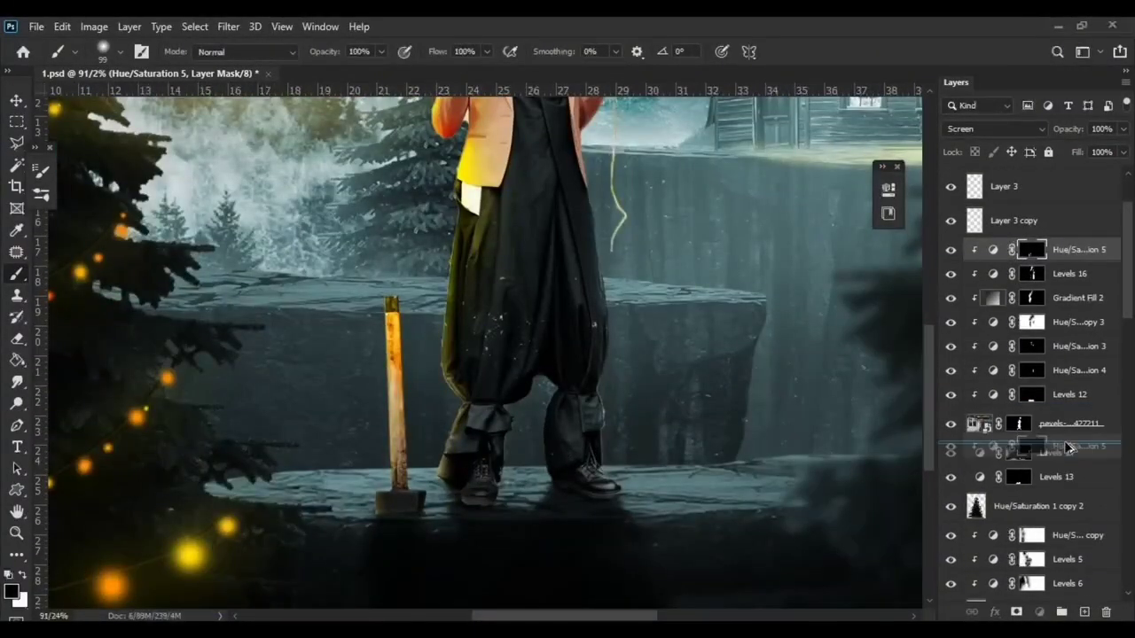
Step: Alt-drag a copy of Hue/Saturation 5 below the pexels layer, leaving its mask fully black
left_click_drag(1069, 448, 1069, 450)
key("ctrl+i")
key("alt+BackSpace")
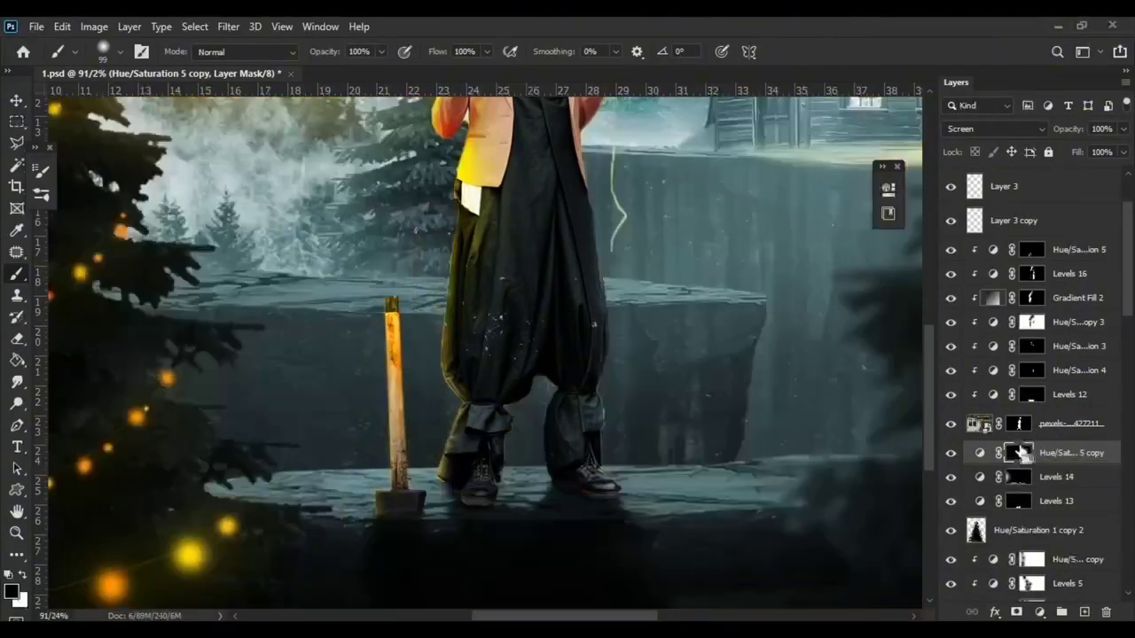
key("ctrl+i")
key("ctrl+i")
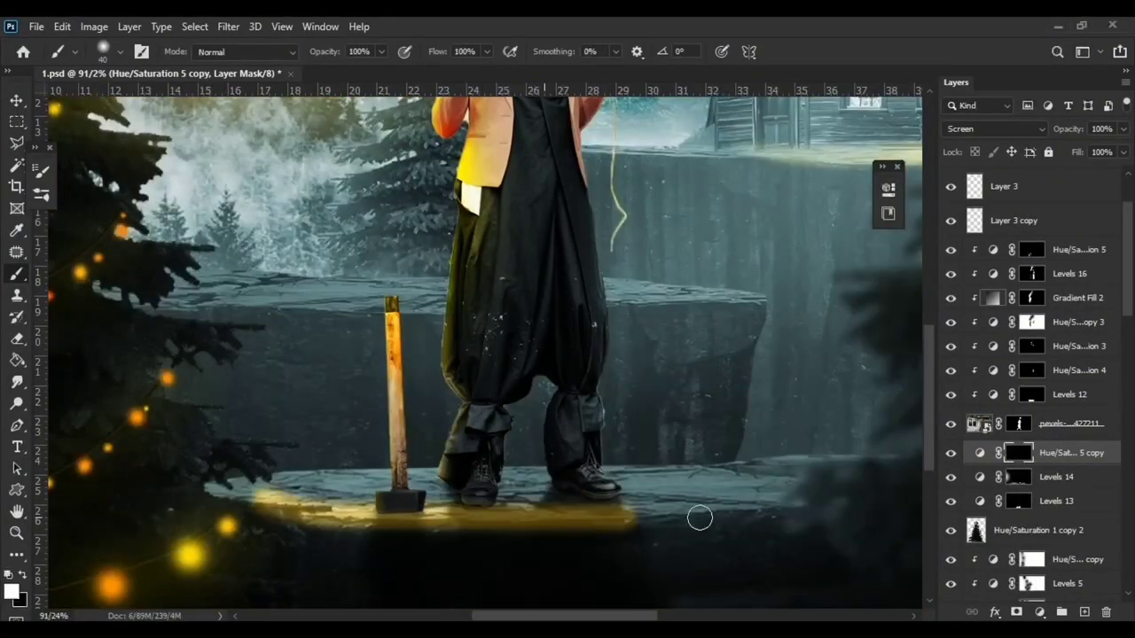
Step: Paint the yellow glow across the ground around the clown's boots and the axe
left_click_drag(700, 518, 858, 507)
scroll(608, 466, "up", 3)
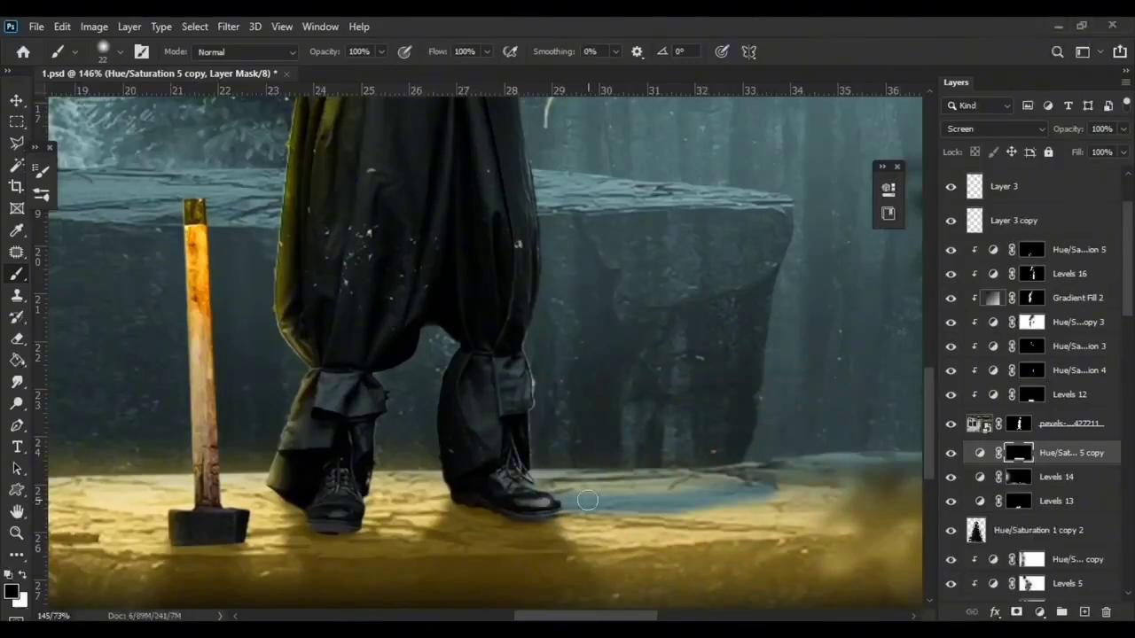
left_click_drag(641, 479, 536, 470)
left_click_drag(374, 494, 648, 468)
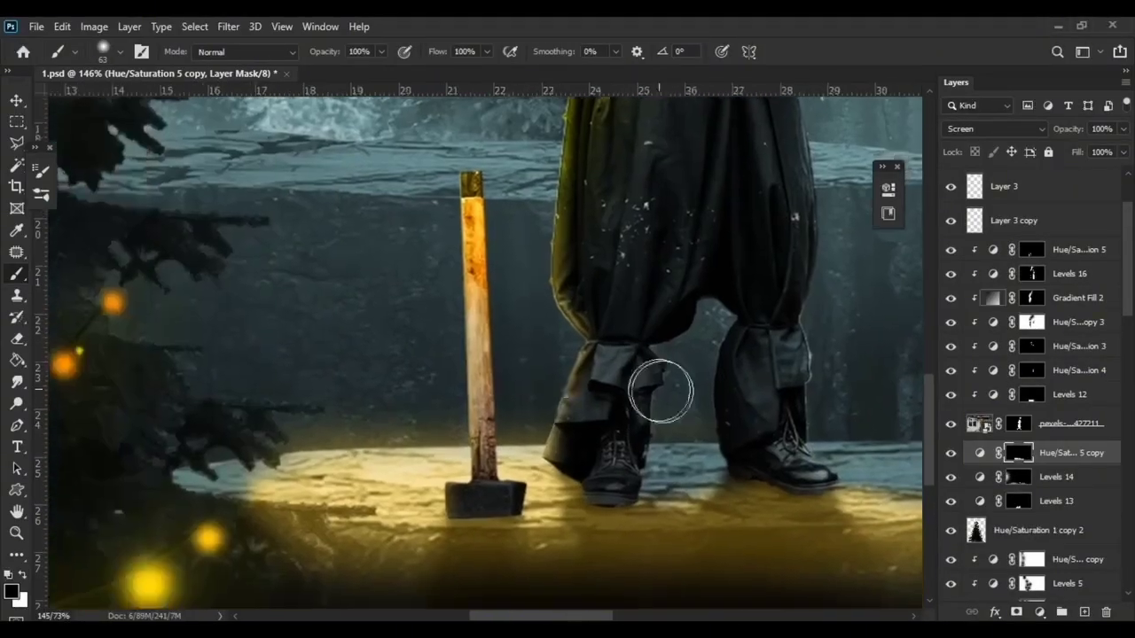
scroll(506, 502, "down", 4)
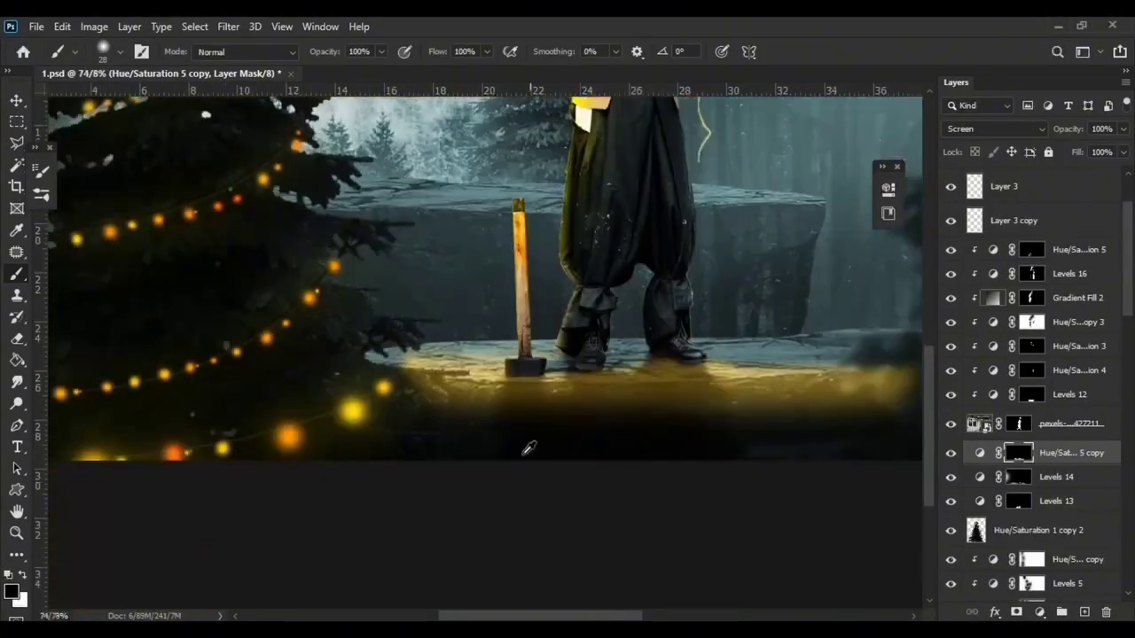
scroll(634, 431, "down", 2)
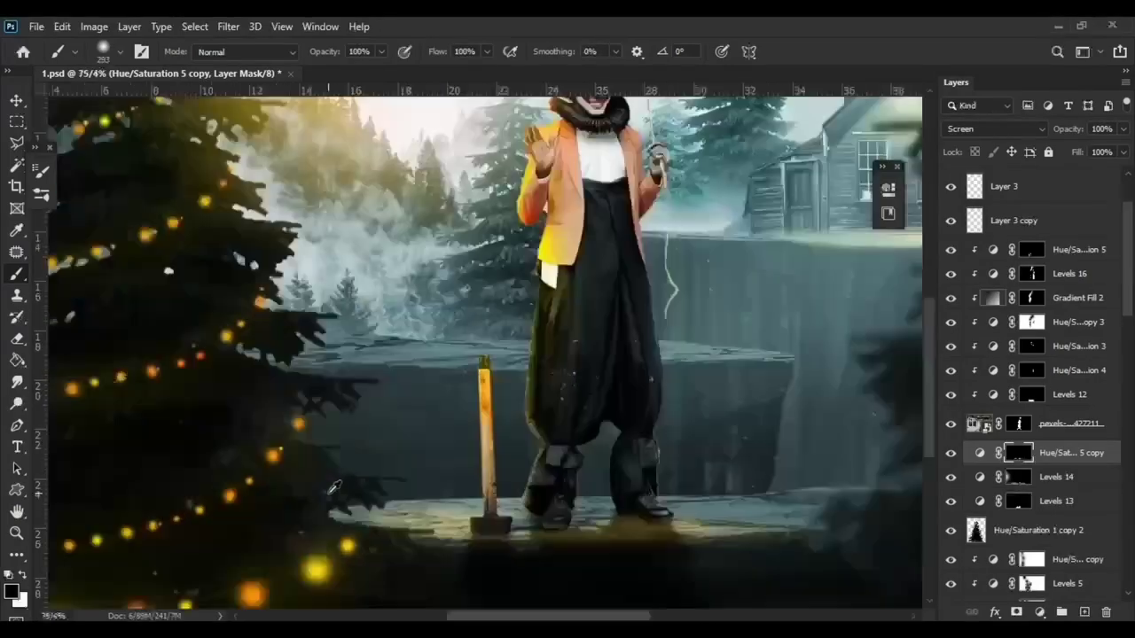
scroll(304, 419, "up", 3)
scroll(316, 405, "up", 2)
Step: Duplicate the glow as Hue/Saturation 5 copy 2 and paint its mask over the pine's string lights
scroll(464, 355, "down", 1)
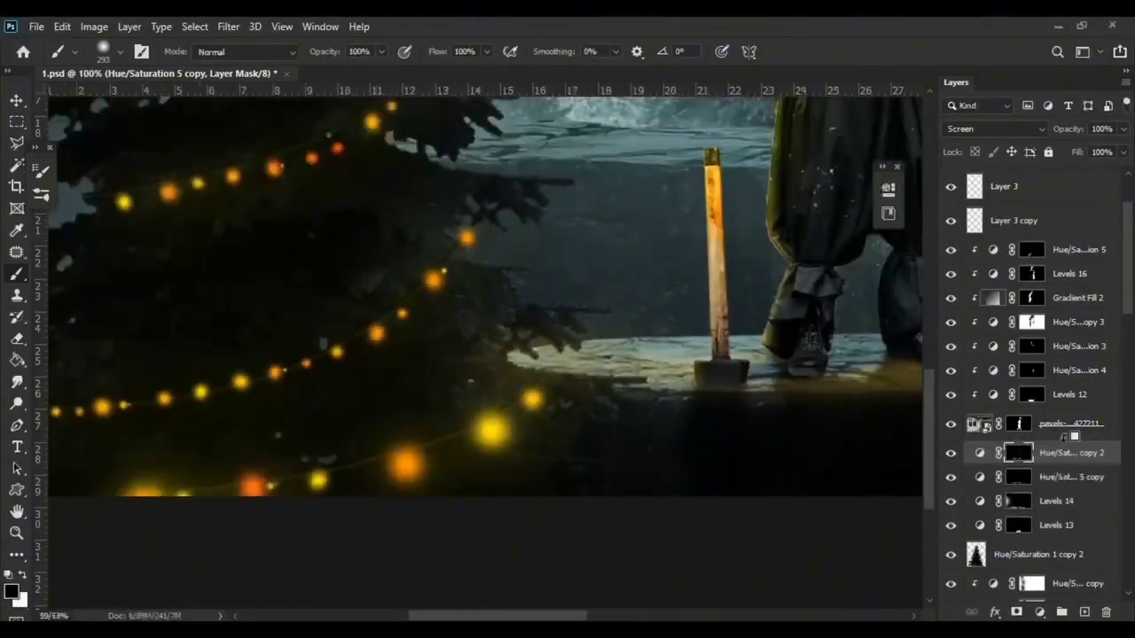
key("ctrl+j")
scroll(532, 355, "left", 3)
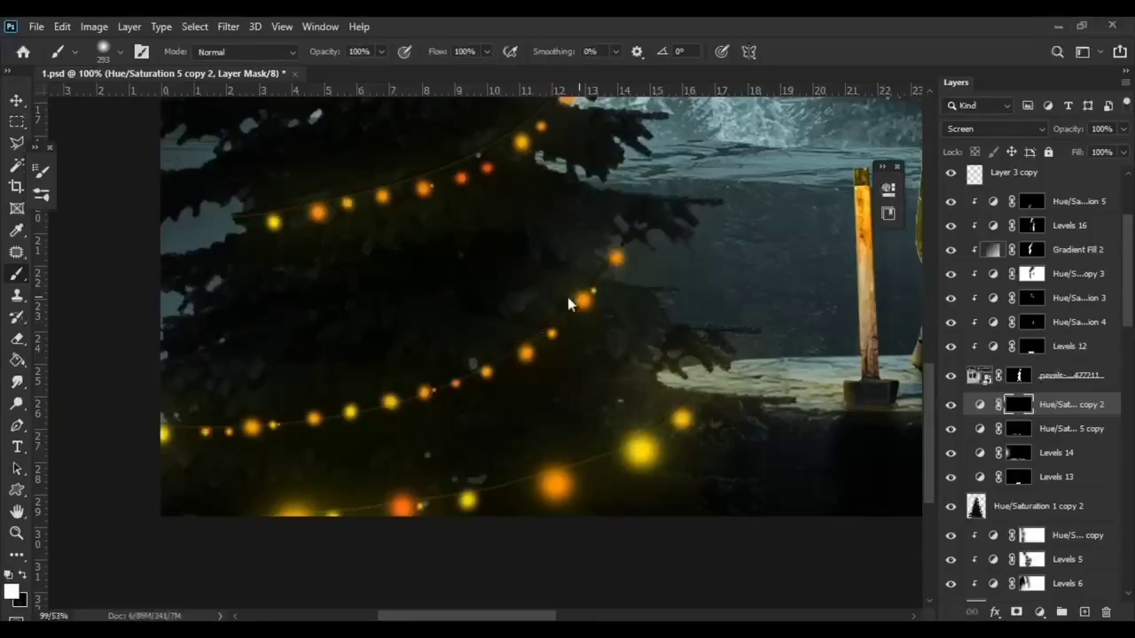
left_click_drag(559, 196, 367, 385)
scroll(367, 385, "down", 1)
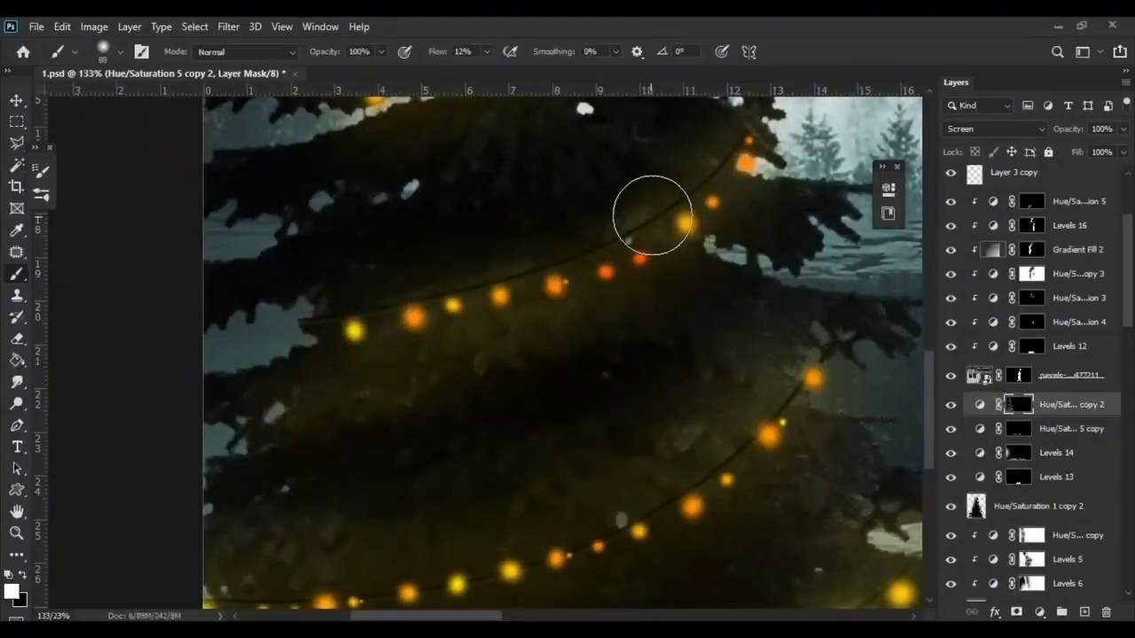
scroll(736, 377, "down", 3)
scroll(253, 468, "down", 2)
left_click_drag(436, 51, 446, 62)
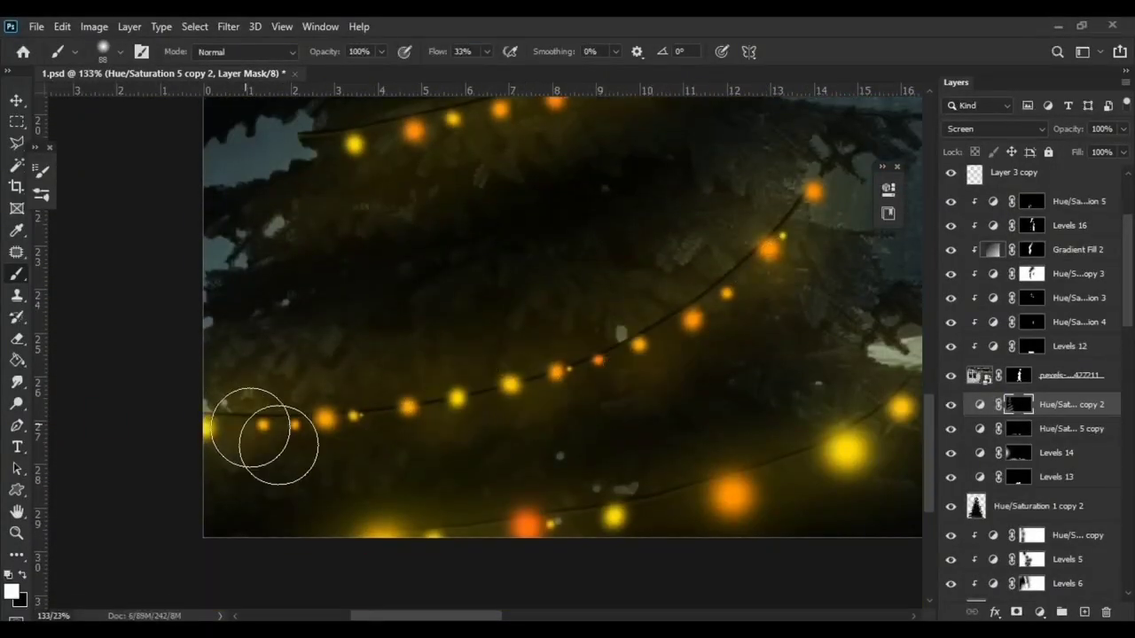
scroll(264, 435, "down", 3)
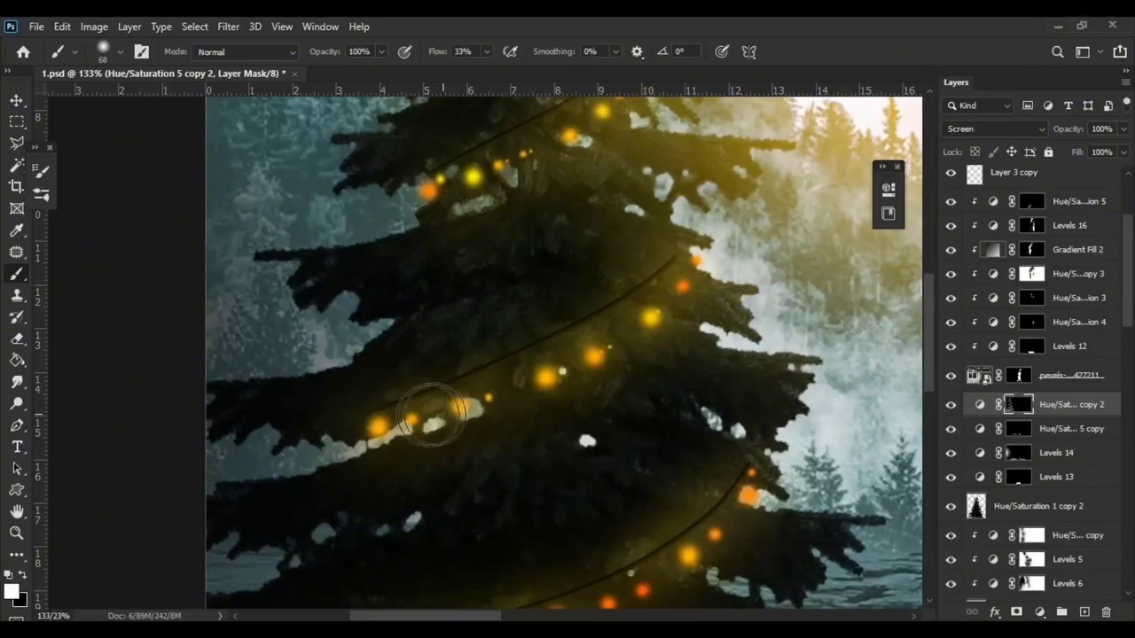
scroll(432, 416, "down", 2)
scroll(423, 325, "down", 1)
scroll(425, 320, "down", 1)
scroll(426, 319, "down", 1)
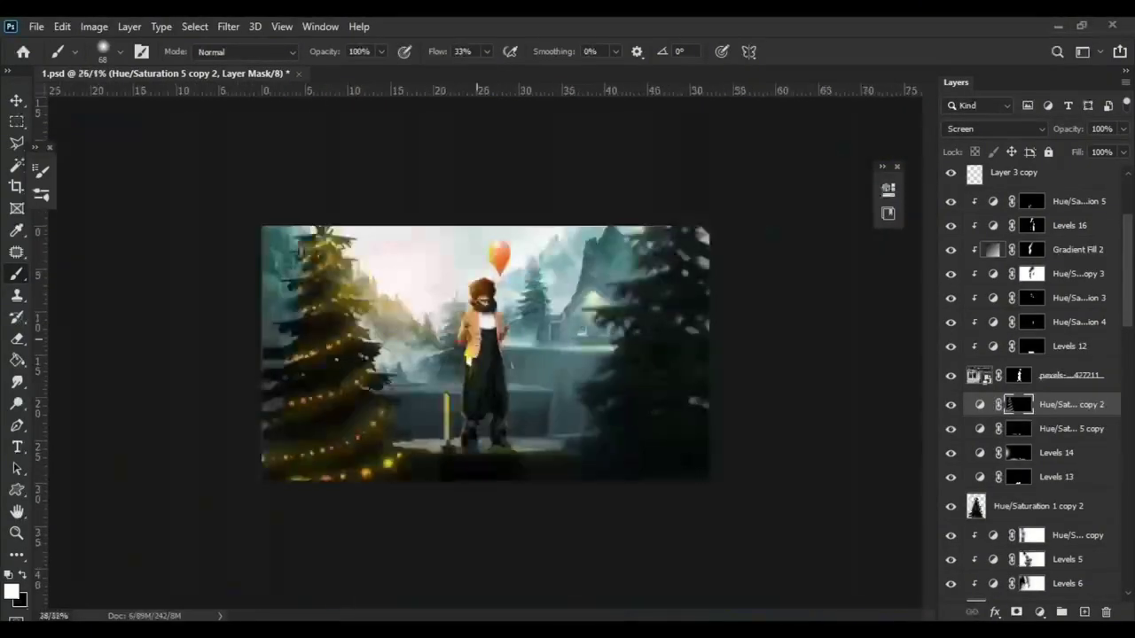
scroll(550, 373, "up", 3)
scroll(553, 375, "up", 2)
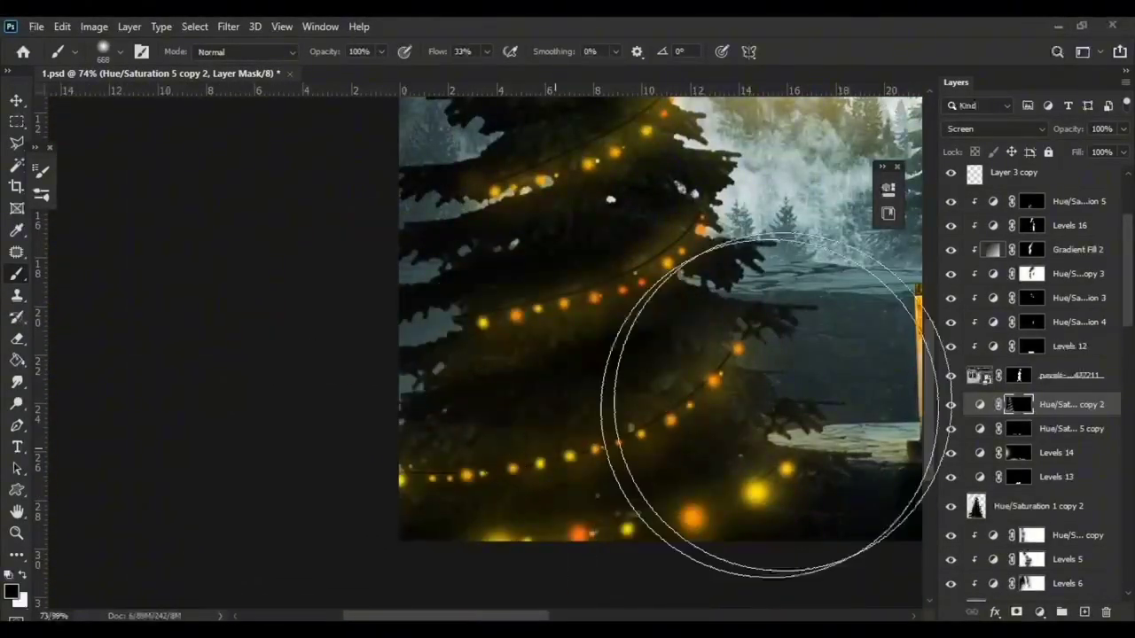
scroll(1037, 354, "up", 3)
left_click(1064, 178)
left_click(1041, 612)
left_click(1039, 387)
left_click_drag(850, 399, 781, 398)
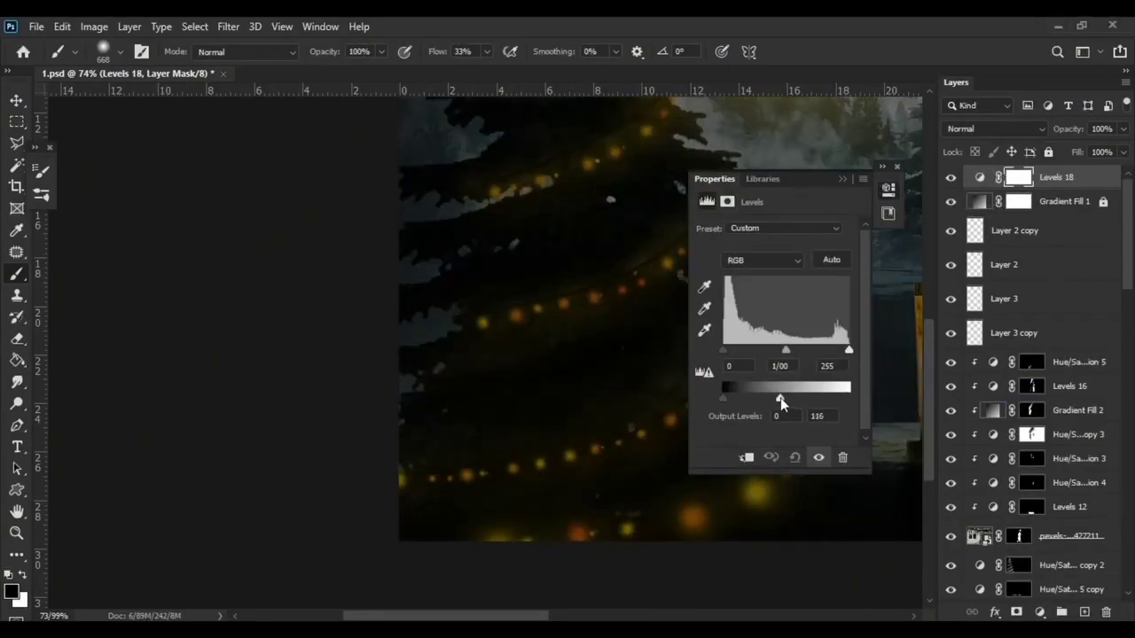
key("ctrl+i")
left_click(888, 189)
scroll(390, 400, "down", 2)
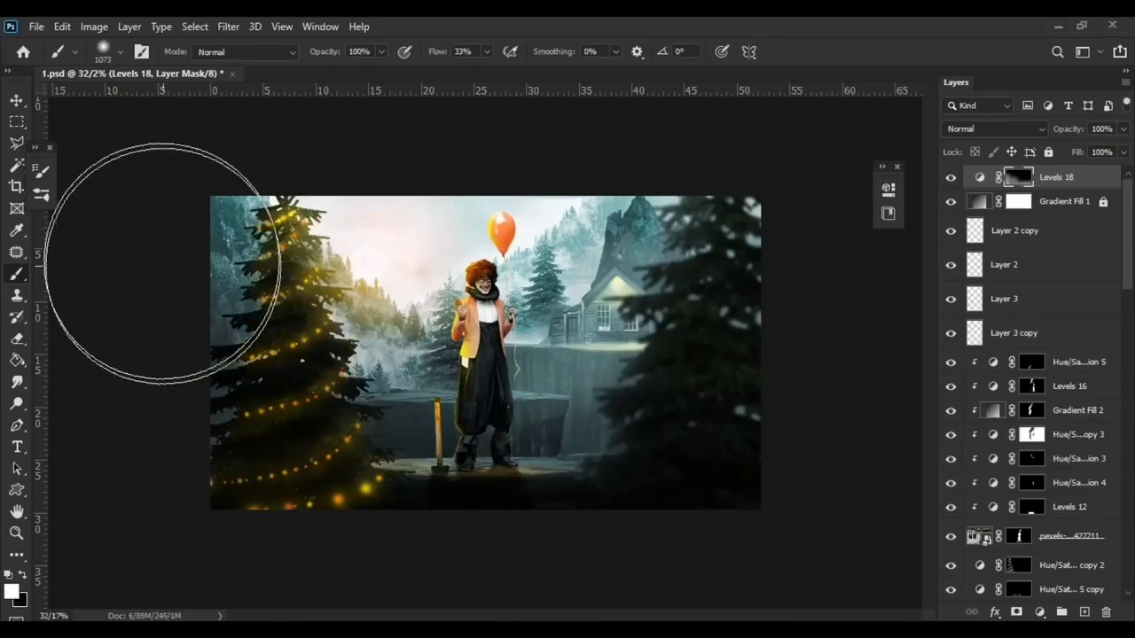
left_click(17, 100)
key("Delete")
Step: Select the Hue/Saturation copy mask and change the tree light layer's blend mode
scroll(950, 355, "down", 3)
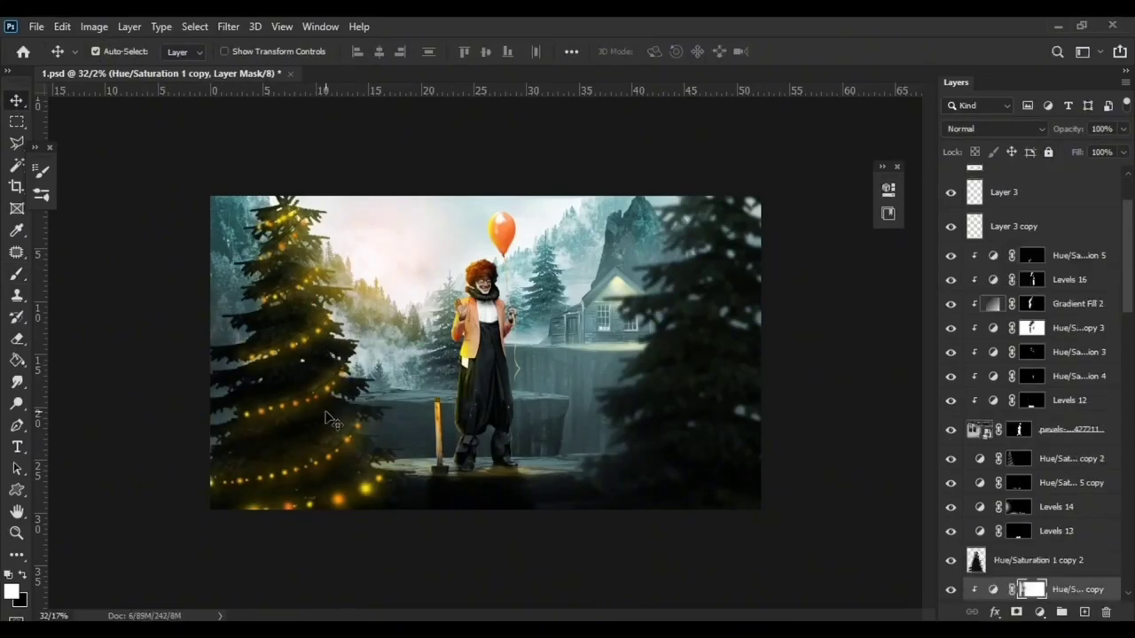
left_click(1032, 541)
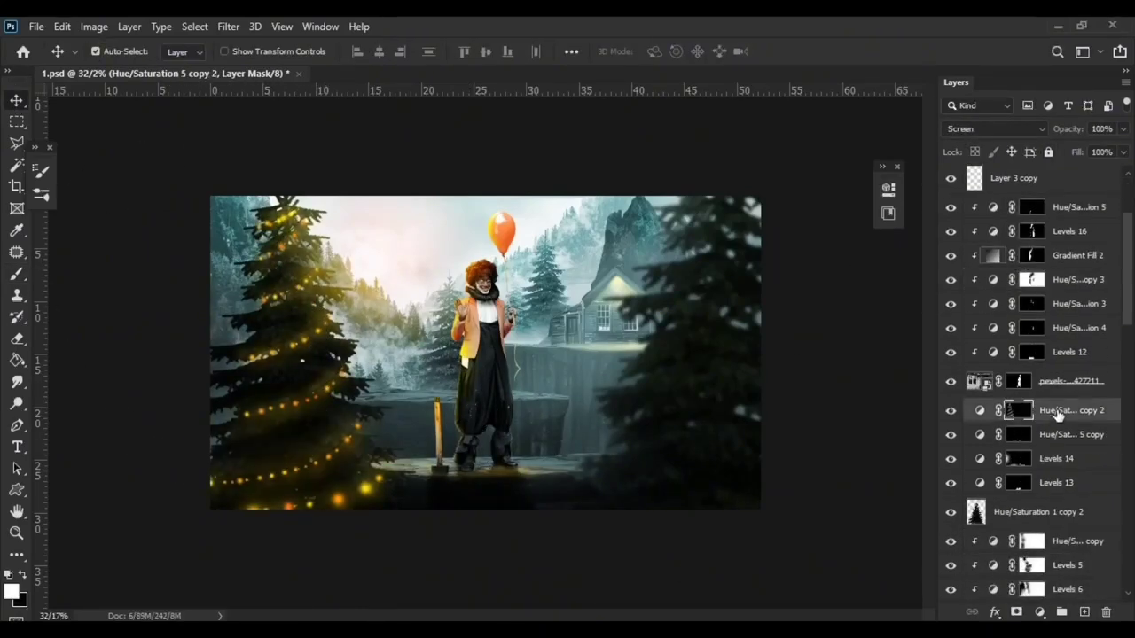
scroll(355, 359, "up", 3)
left_click(1020, 128)
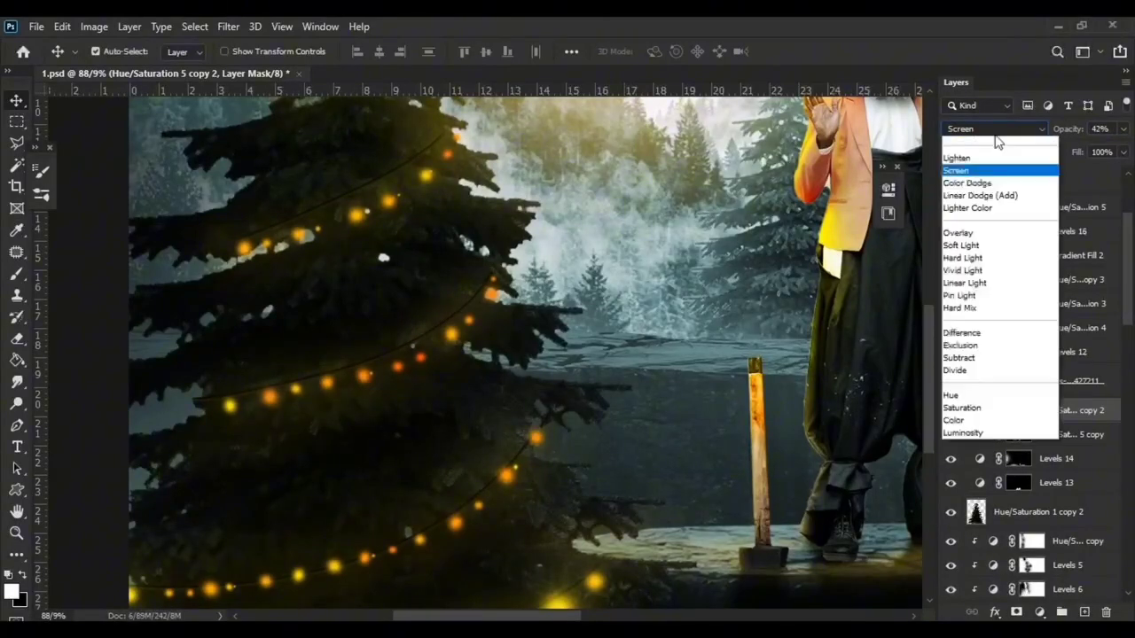
scroll(993, 128, "up", 2)
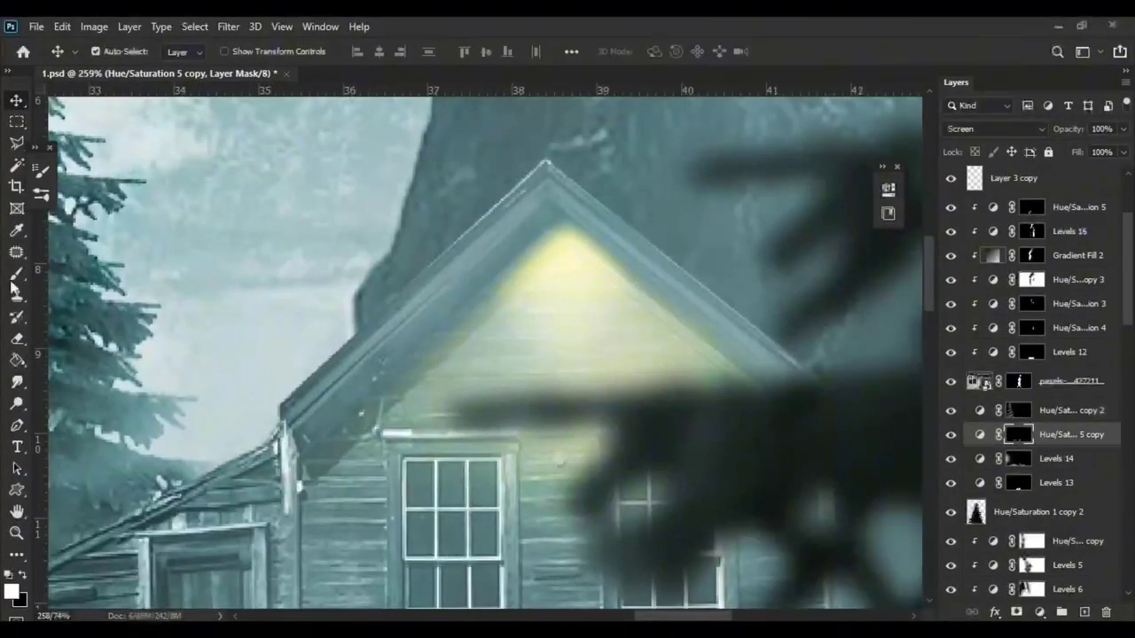
Step: Paint warm glow on the cabin gable and front base with a soft round brush, size 67
left_click(16, 273)
right_click(604, 275)
double_click(665, 534)
left_click(555, 260)
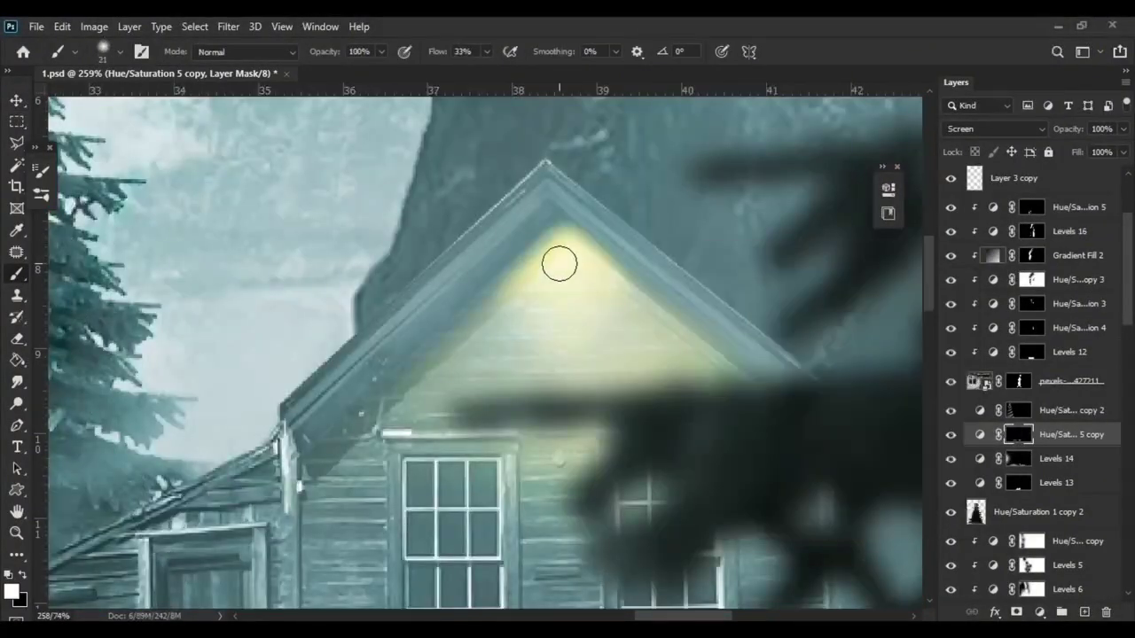
scroll(573, 319, "down", 5)
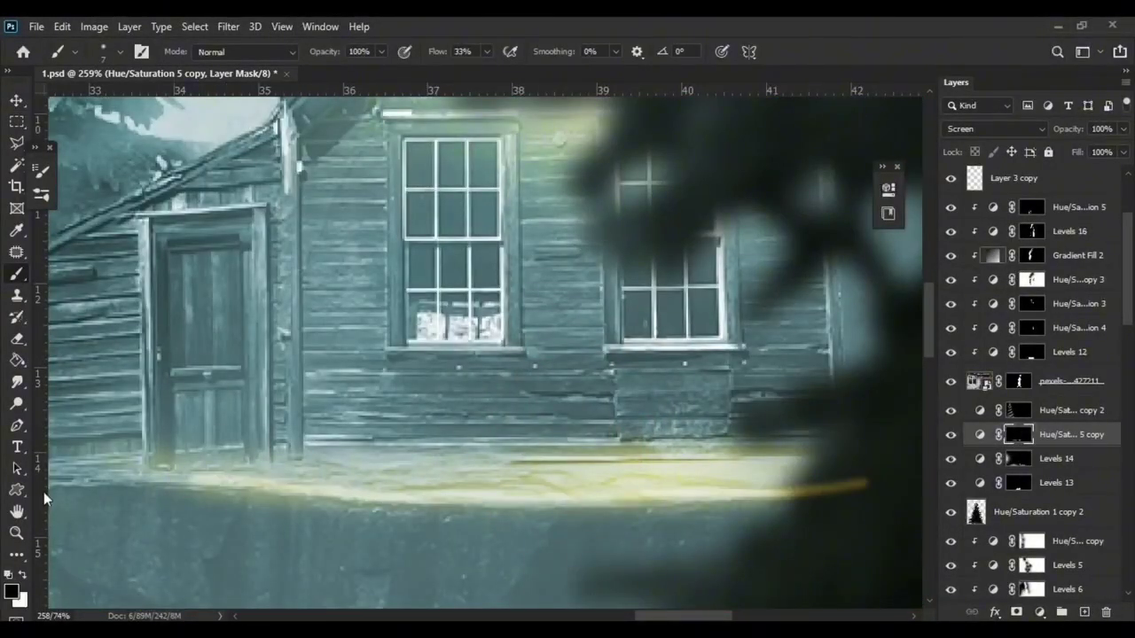
key("bracketright")
key("bracketright")
key("bracketright")
scroll(640, 551, "down", 6)
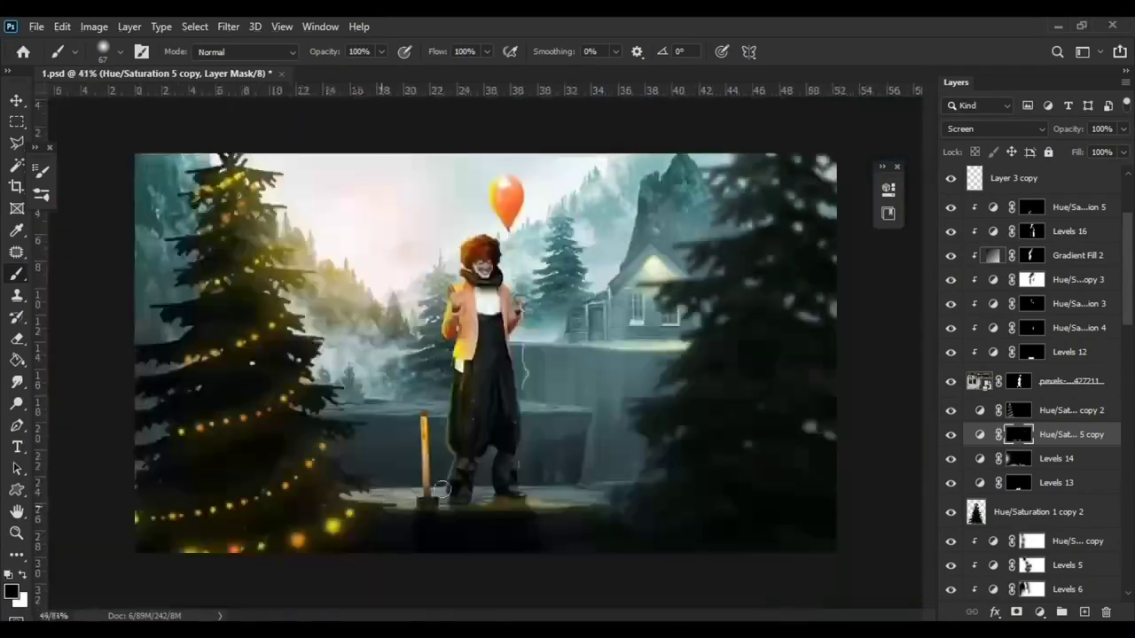
scroll(520, 474, "down", 2)
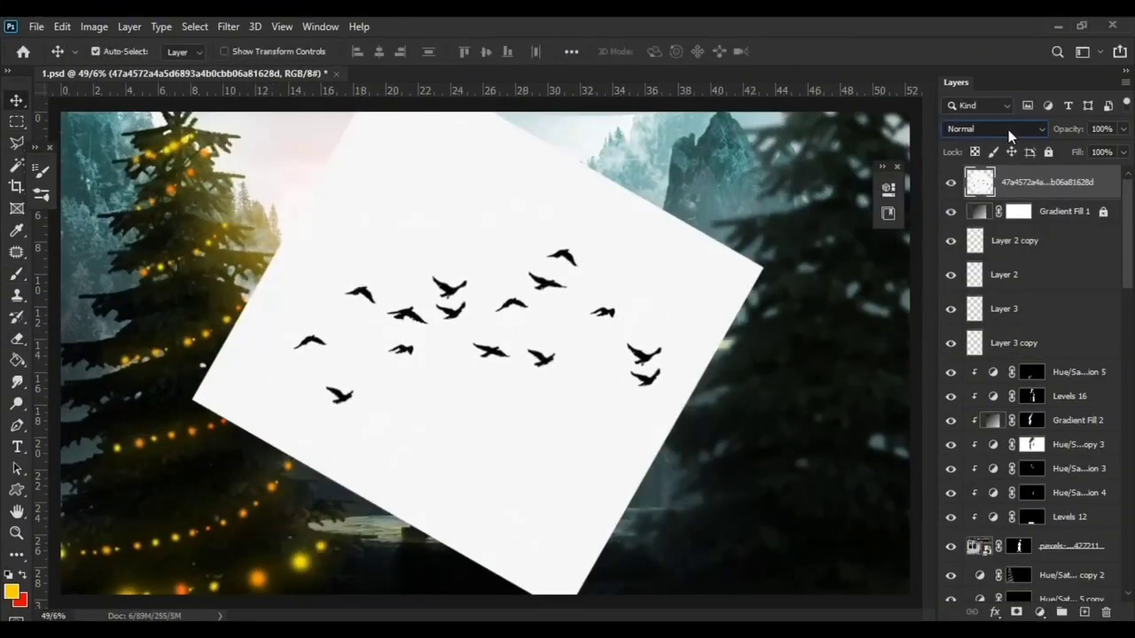
Step: Scale the birds down into the upper-left sky and move the layer below Gradient Fill 1
scroll(1006, 130, "down", 2)
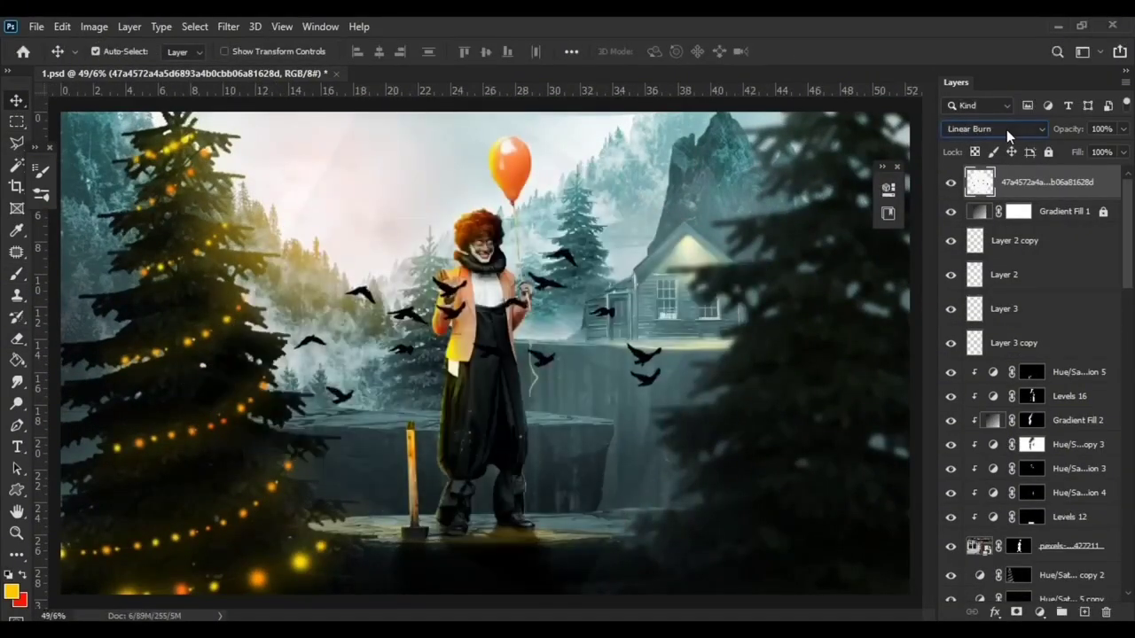
key("ctrl+t")
left_click_drag(479, 346, 372, 222)
mouse_move(621, 443)
left_mouse_down()
mouse_move(530, 376)
mouse_move(470, 253)
left_mouse_up()
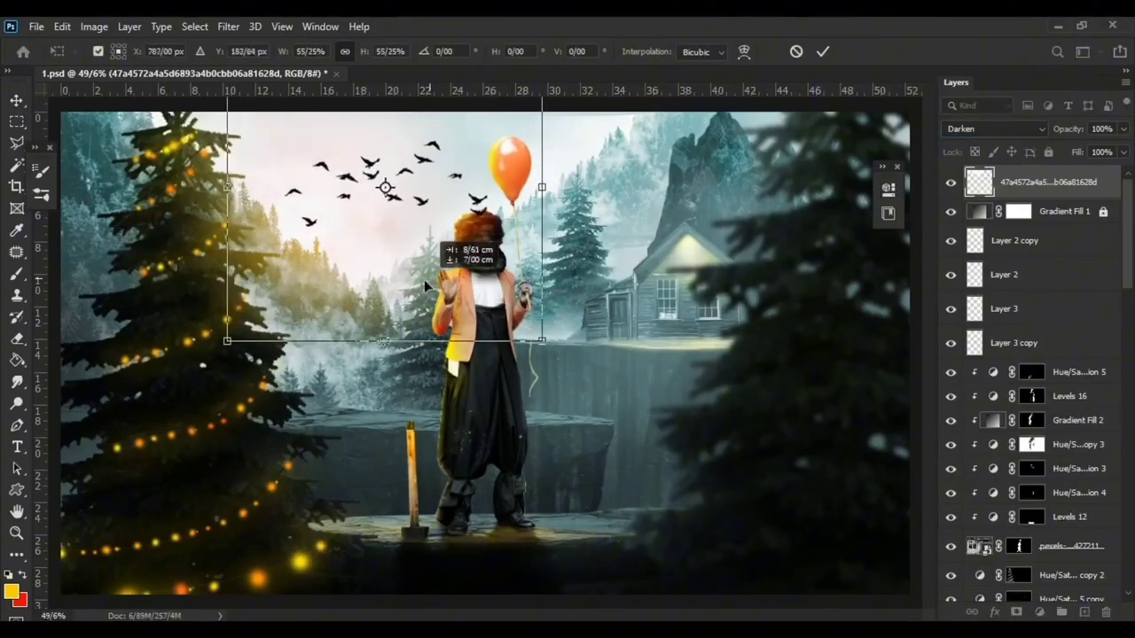
key("Return")
mouse_move(1046, 182)
left_mouse_down()
mouse_move(1029, 235)
mouse_move(1078, 235)
left_mouse_up()
Step: Place the duplicated flock in the sky to the right of the balloon
key("ctrl+t")
left_click_drag(367, 137, 577, 211)
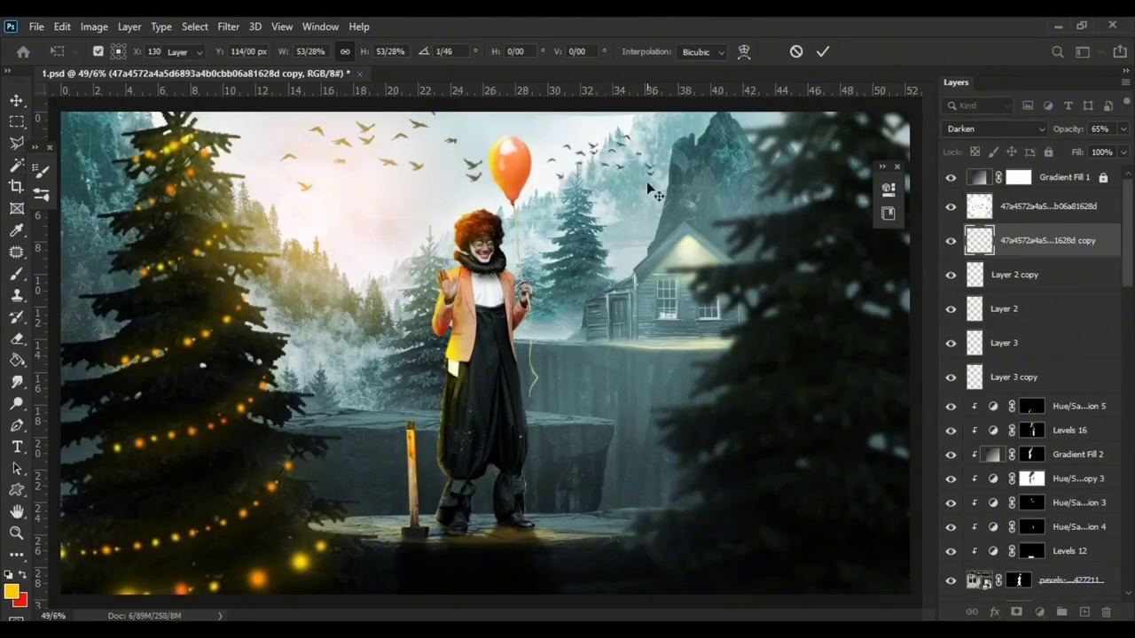
key("Return")
scroll(647, 191, "up", 3)
scroll(719, 337, "up", 2)
scroll(570, 306, "down", 5)
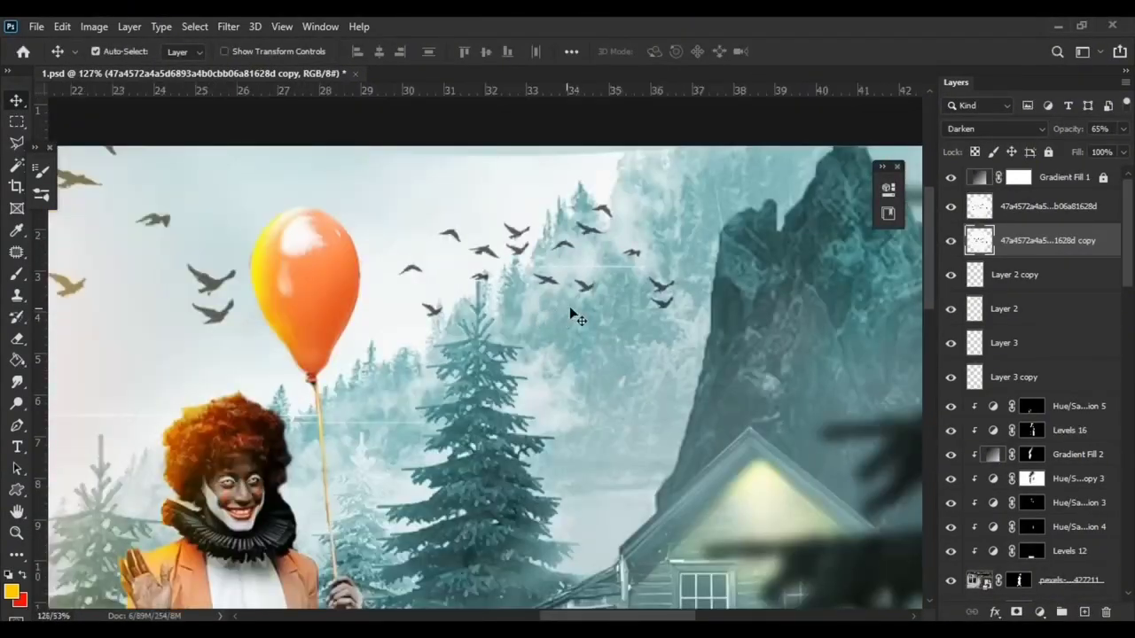
scroll(570, 305, "up", 1)
scroll(480, 360, "up", 4)
scroll(610, 307, "down", 4)
Step: Raise the copied flock's Lightness to +56 and nudge it slightly into place
key("ctrl+u")
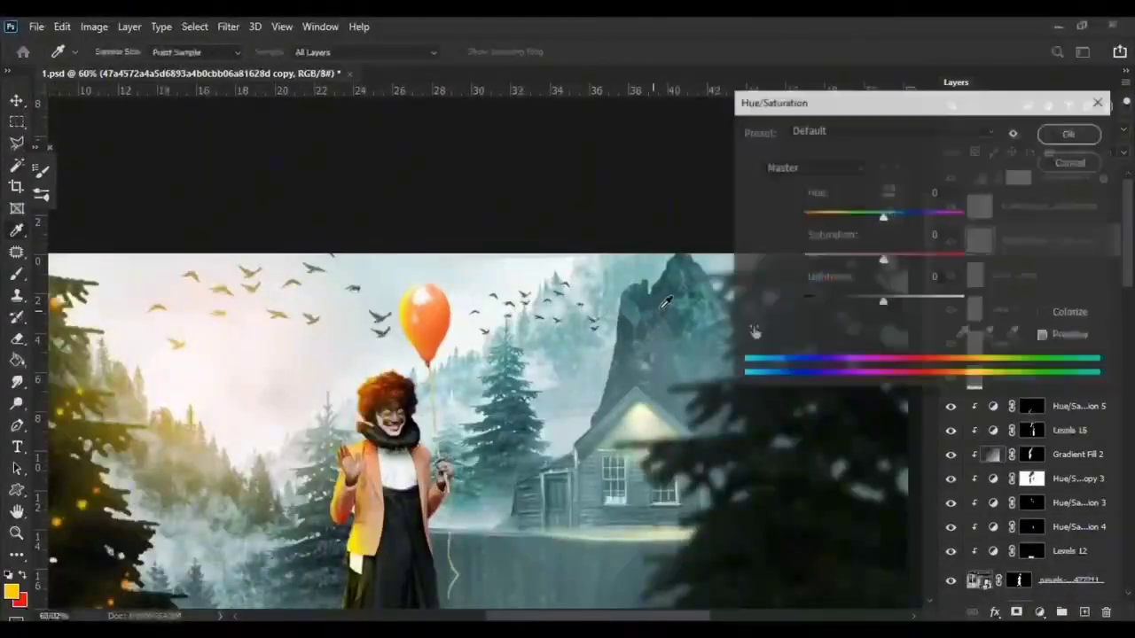
left_click_drag(883, 301, 928, 302)
left_click(1070, 134)
key("v")
left_click_drag(536, 216, 580, 238)
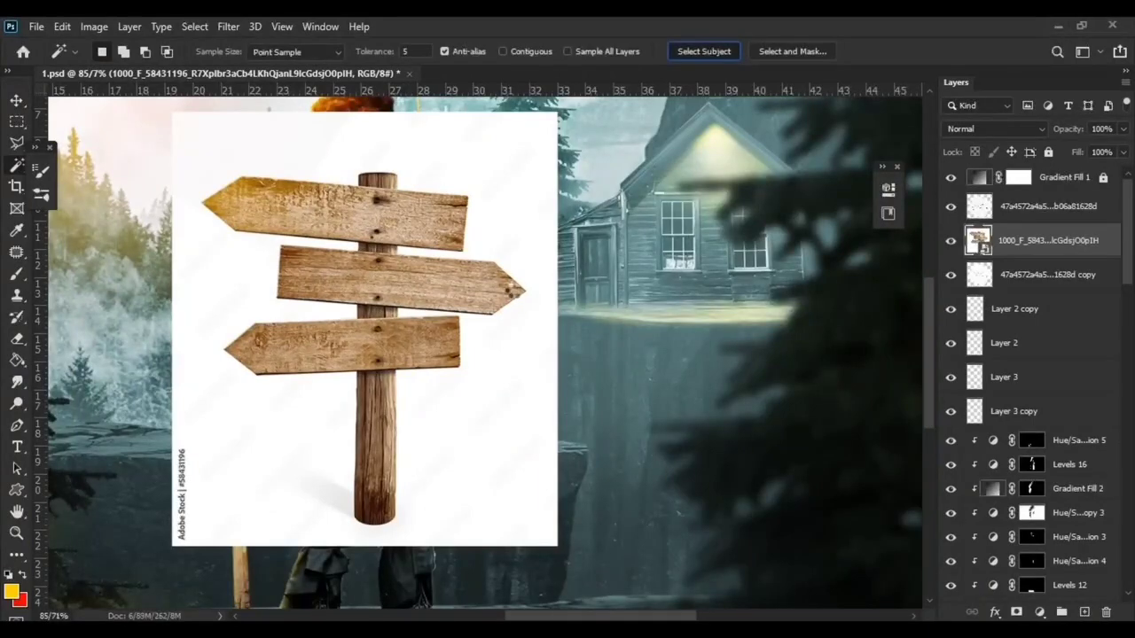
Step: Mask out the signpost's white background, shrink it to about 73% right of the clown, and lower its layer
left_click(1016, 613)
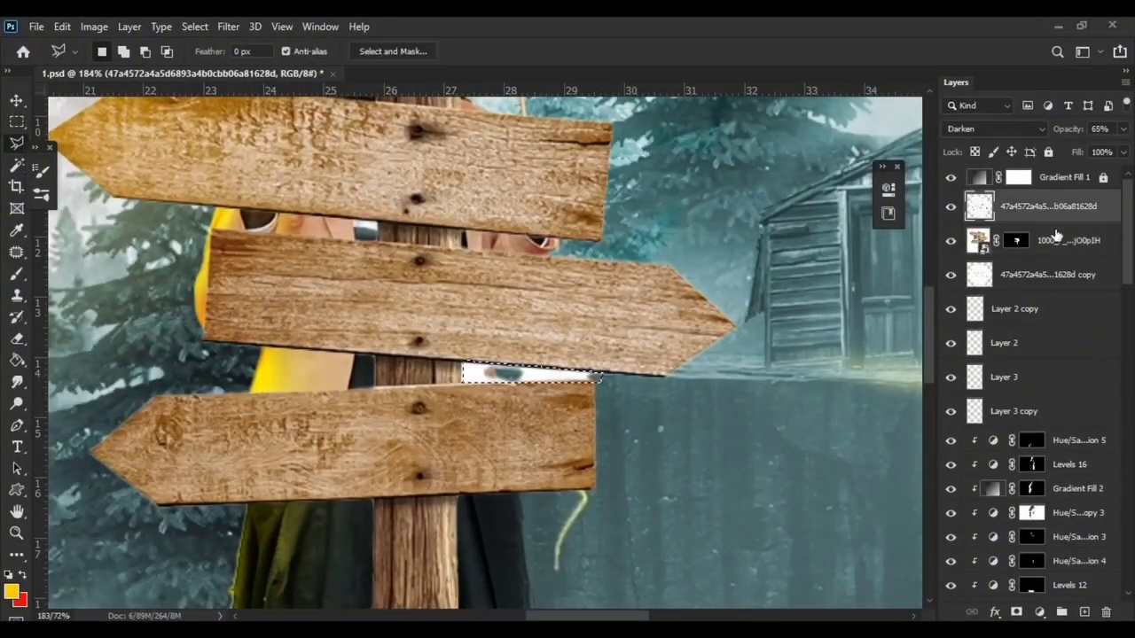
left_click(17, 101)
key("ctrl+0")
key("ctrl+t")
left_click_drag(497, 195, 456, 266)
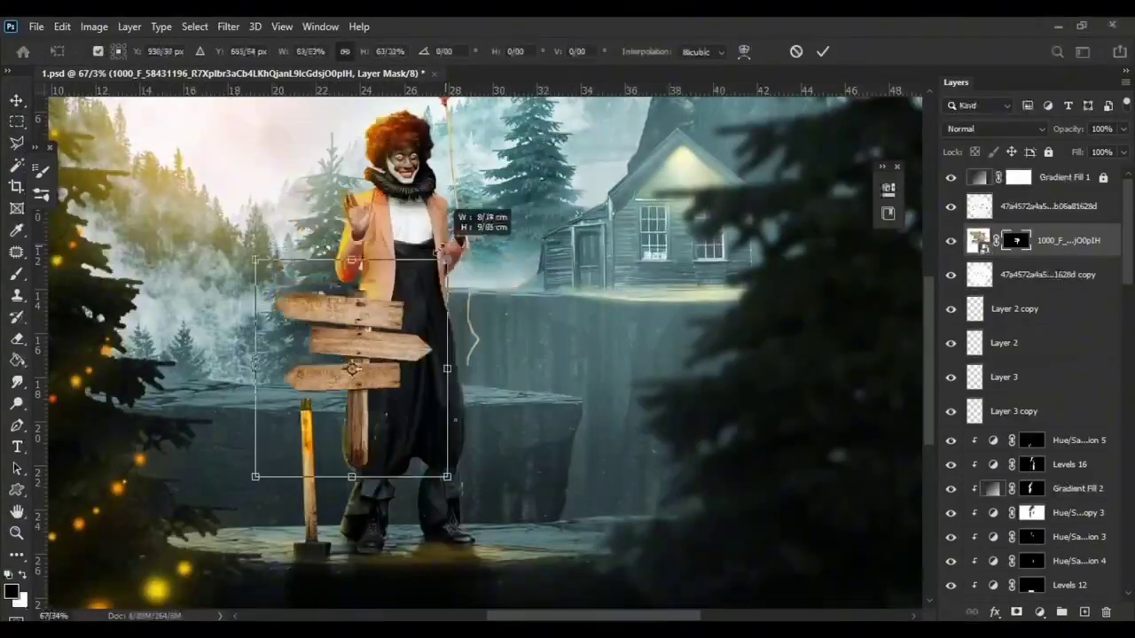
left_click_drag(336, 424, 560, 479)
key("Return")
key("ctrl+0")
mouse_move(1064, 240)
left_mouse_down()
mouse_move(1077, 568)
mouse_move(1055, 429)
mouse_move(1064, 392)
left_mouse_up()
Step: Clip the Hue/Saturation adjustment to the signpost to desaturate it
key("ctrl+alt+g")
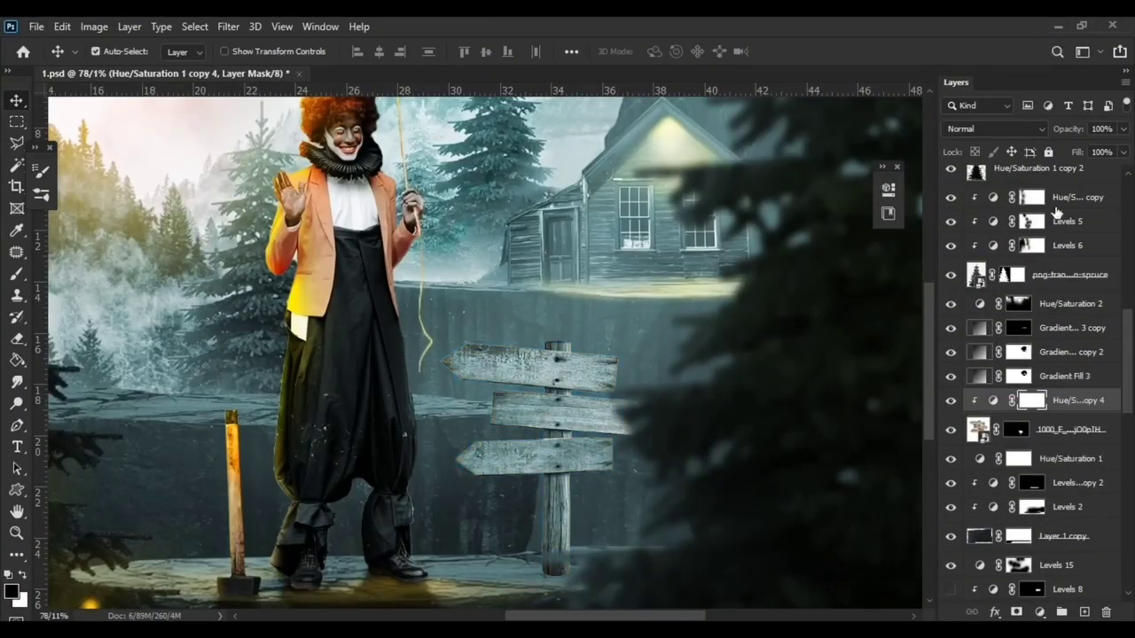
scroll(501, 386, "up", 3)
scroll(501, 386, "up", 2)
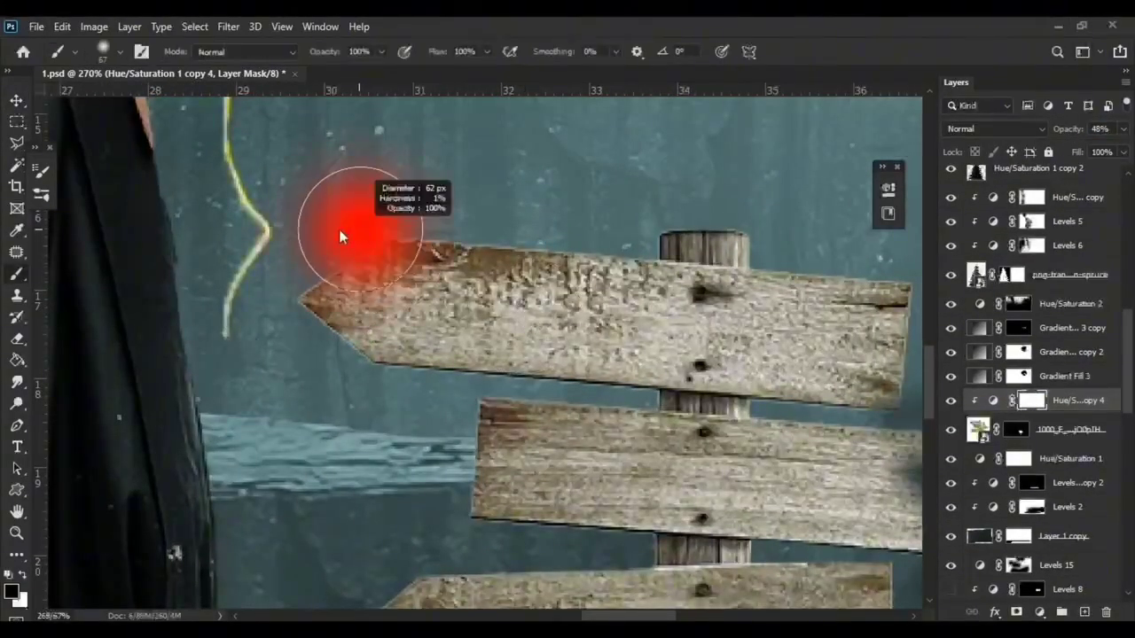
scroll(365, 249, "down", 3)
scroll(332, 372, "down", 3)
scroll(398, 456, "down", 3)
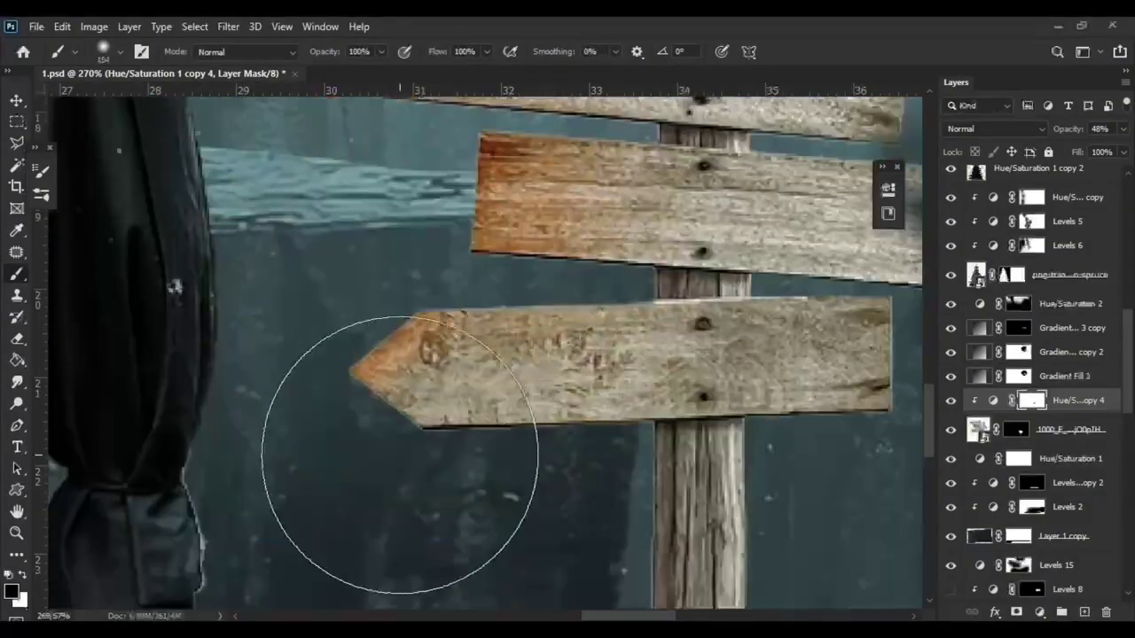
scroll(563, 426, "down", 1)
scroll(563, 426, "down", 3)
scroll(317, 292, "down", 3)
scroll(627, 501, "up", 2)
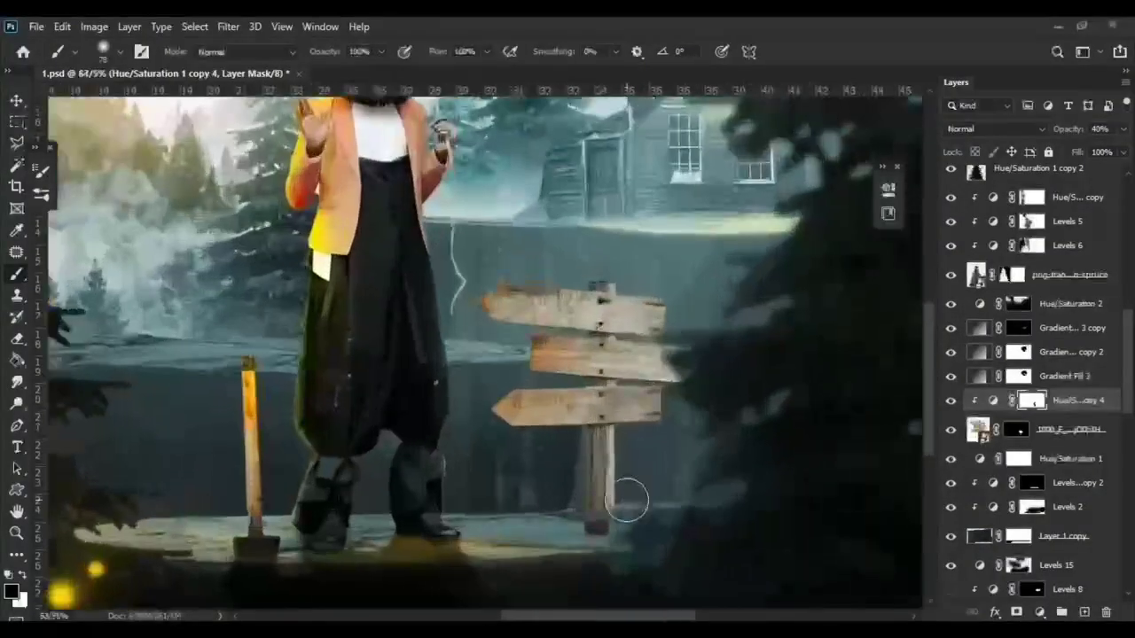
scroll(618, 348, "up", 4)
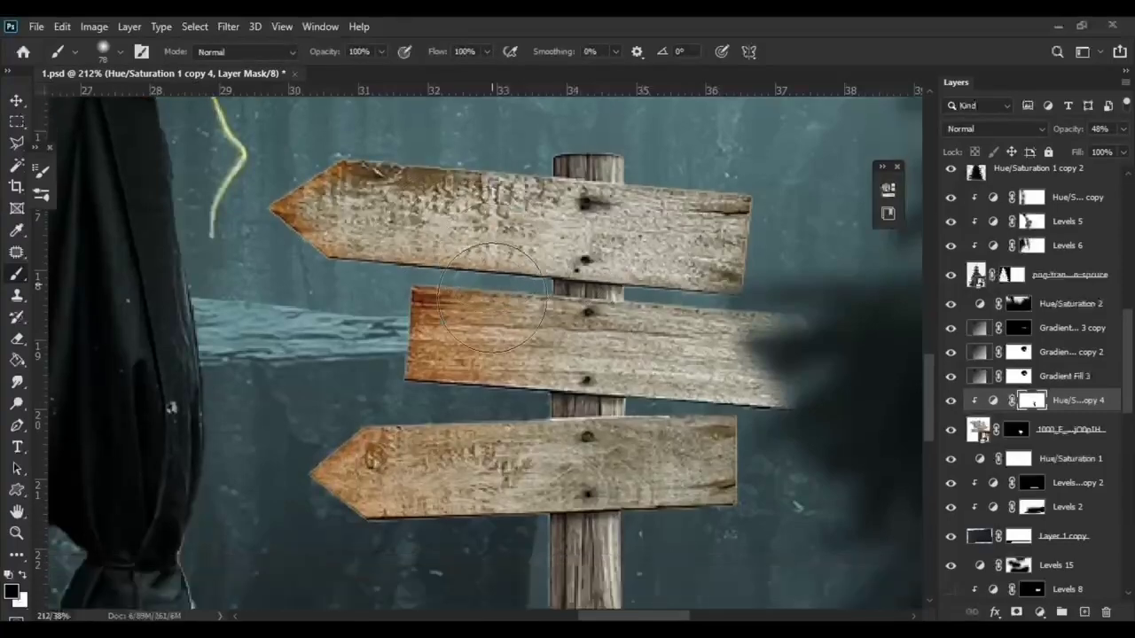
Step: Add a clipped Levels layer with output white 109 and paint shade onto the signpost's right side
left_click(1071, 429)
left_click(1040, 612)
left_click(1031, 389)
left_click_drag(848, 398, 779, 398)
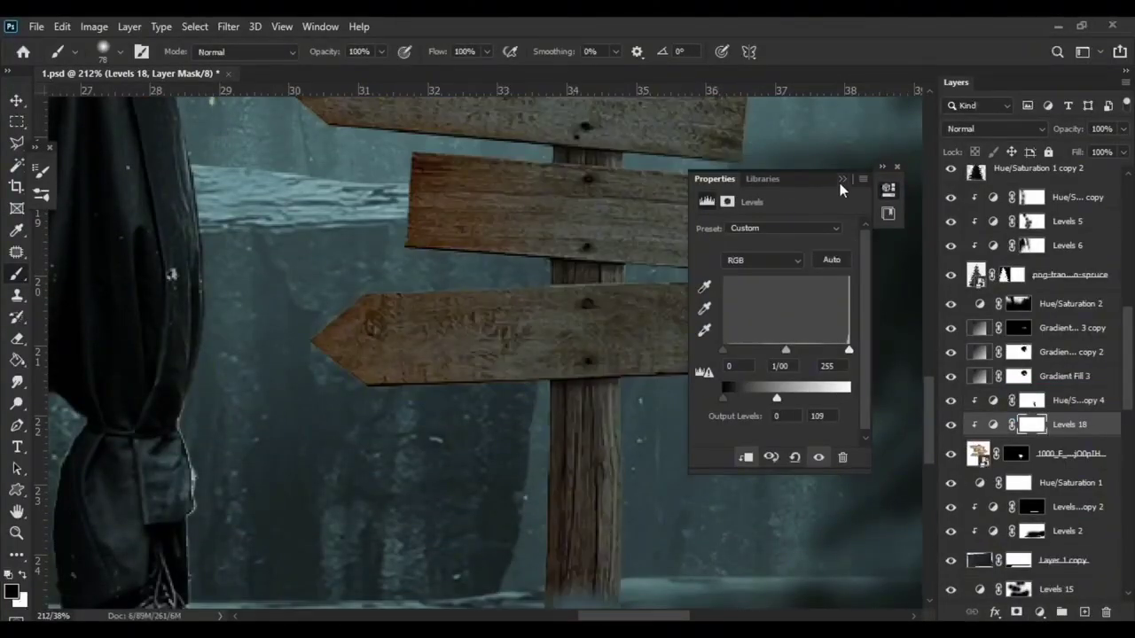
key("ctrl+i")
scroll(601, 405, "down", 4)
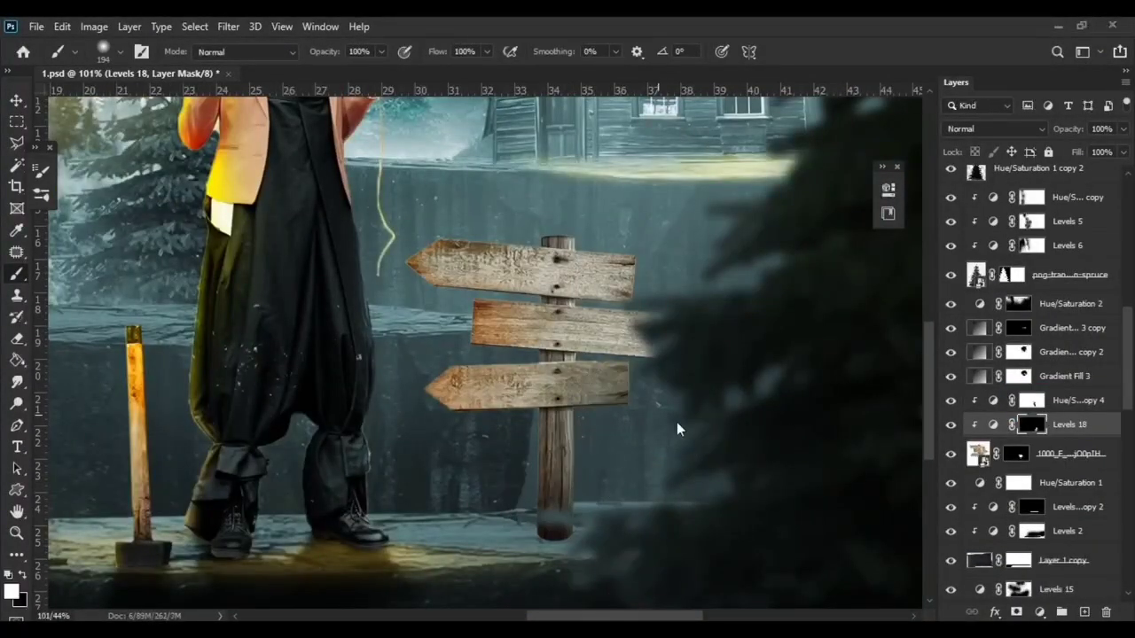
left_click_drag(676, 429, 625, 231)
scroll(621, 356, "up", 2)
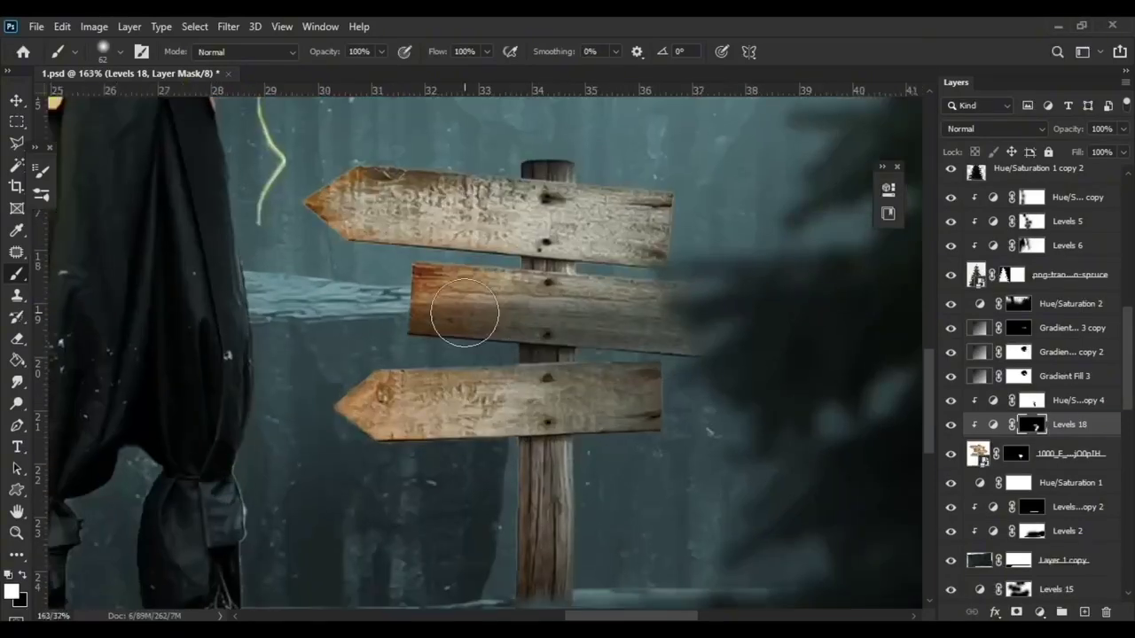
scroll(487, 494, "down", 2)
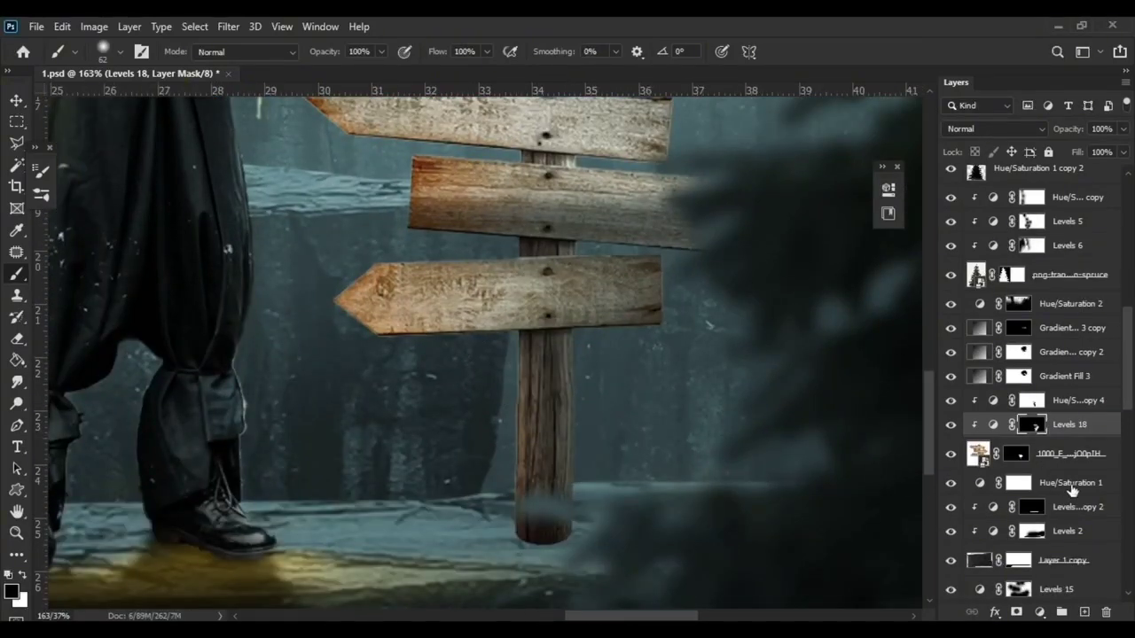
Step: Add a Levels layer above Hue/Saturation 1 with output white lowered to 154 and an inverted mask
left_click(1073, 482)
left_click(1039, 612)
left_click(1029, 383)
mouse_move(724, 399)
left_mouse_down()
mouse_move(849, 398)
mouse_move(722, 398)
mouse_move(798, 401)
mouse_move(769, 407)
left_mouse_up()
left_click(842, 178)
key("ctrl+i")
Step: Paint with a small brush to darken the ground beneath the signpost's post
key("bracketleft")
key("bracketleft")
key("bracketleft")
scroll(530, 465, "down", 2)
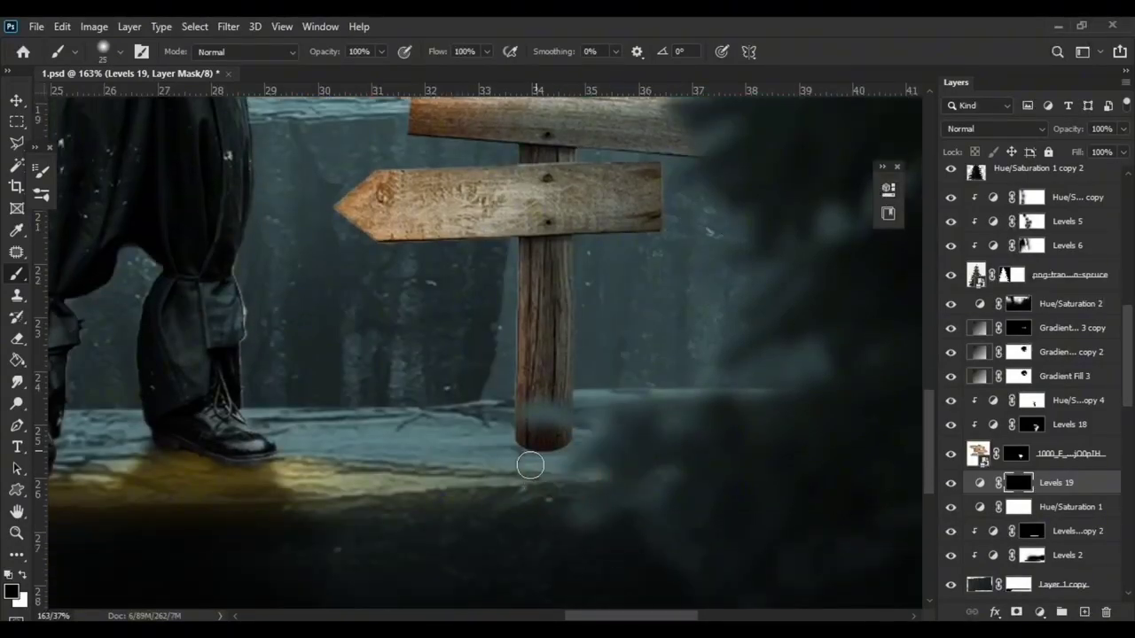
left_click_drag(536, 525, 538, 603)
scroll(583, 373, "down", 3)
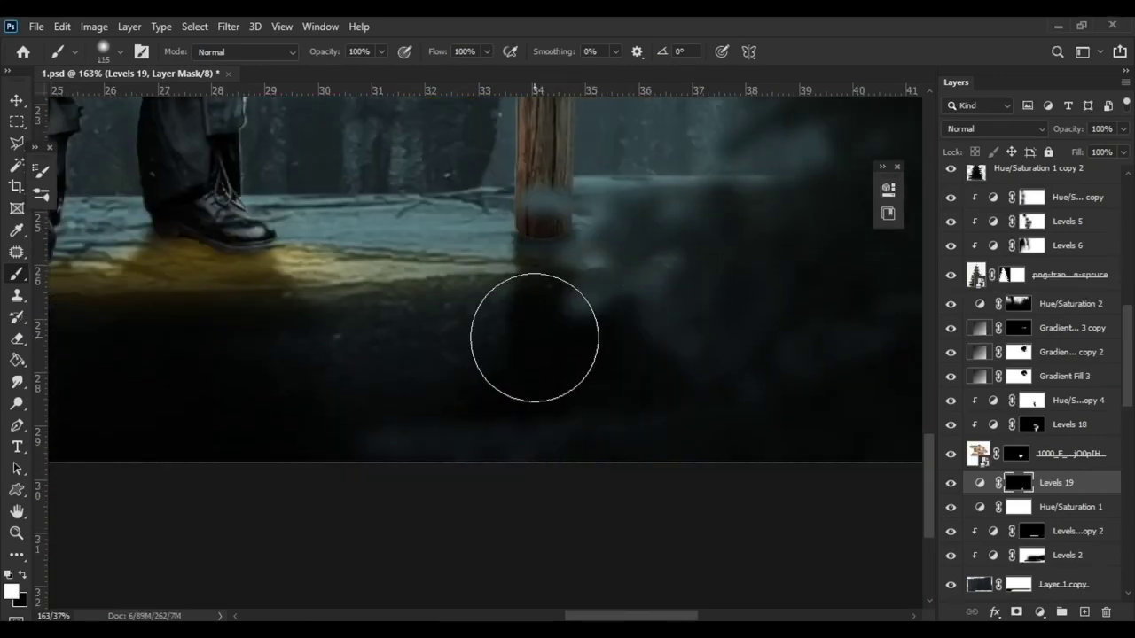
scroll(674, 433, "down", 4)
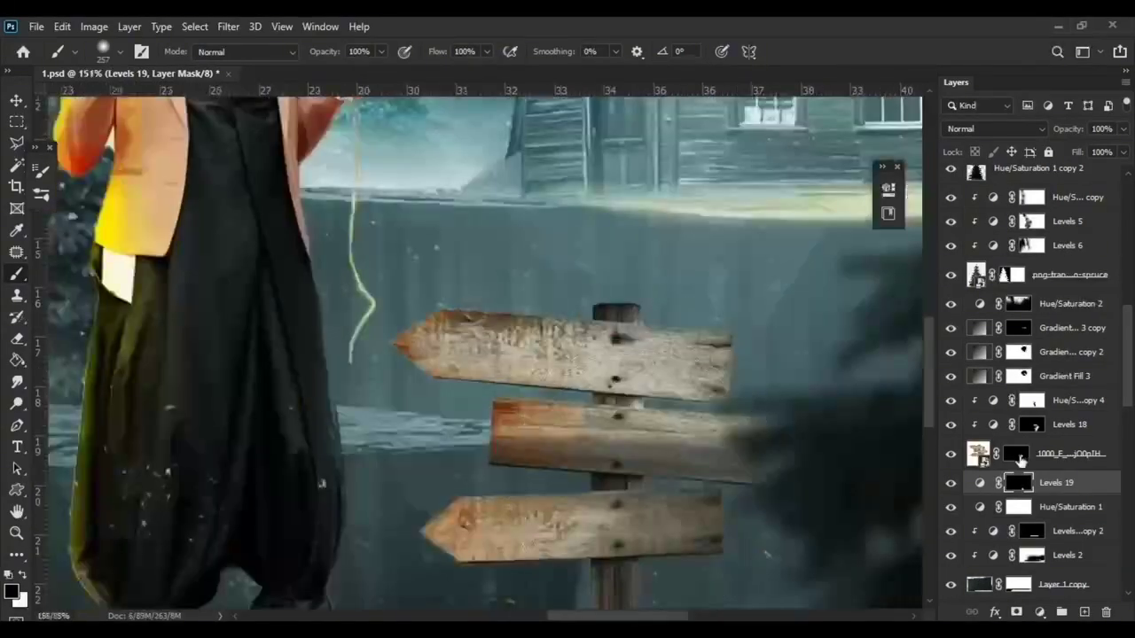
Step: Scale the text down and position it on the signpost's top board
key("ctrl+Return")
key("v")
key("ctrl+t")
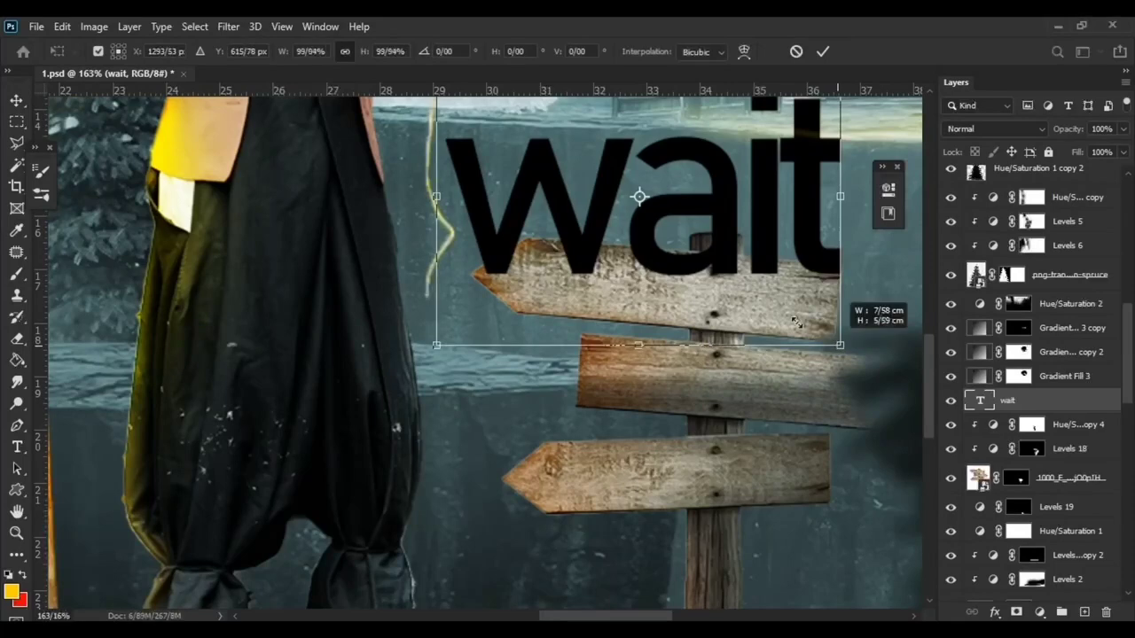
left_click_drag(838, 345, 592, 146)
left_click_drag(513, 120, 683, 284)
scroll(740, 257, "up", 3)
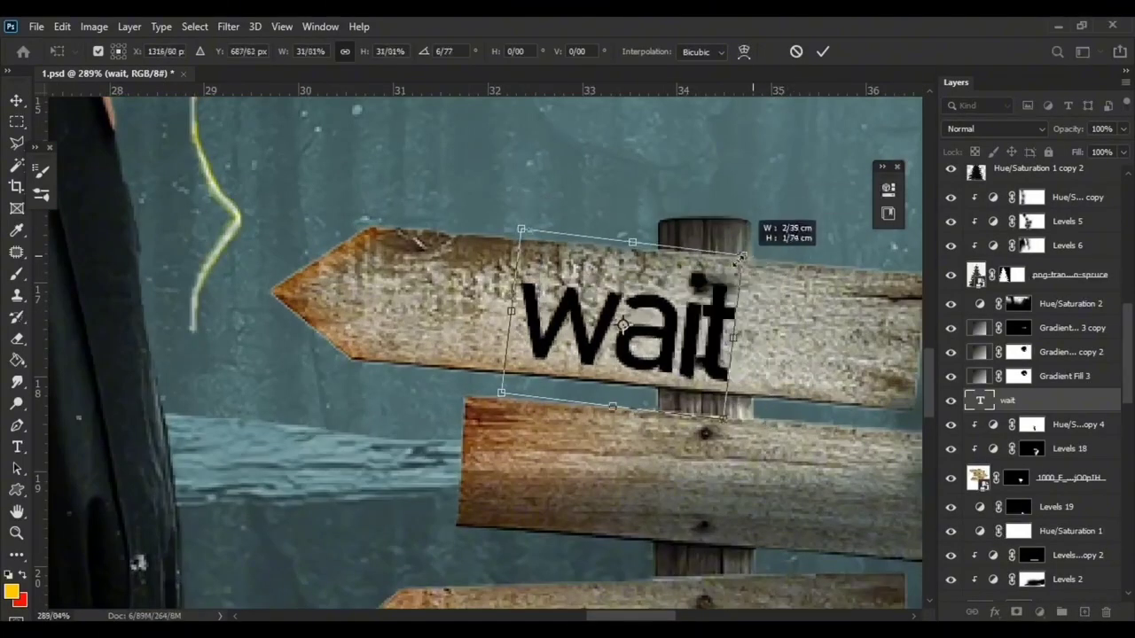
key("Return")
Step: Retype the text as WAIT and widen its letter spacing
double_click(981, 400)
type("WAIT")
double_click(980, 399)
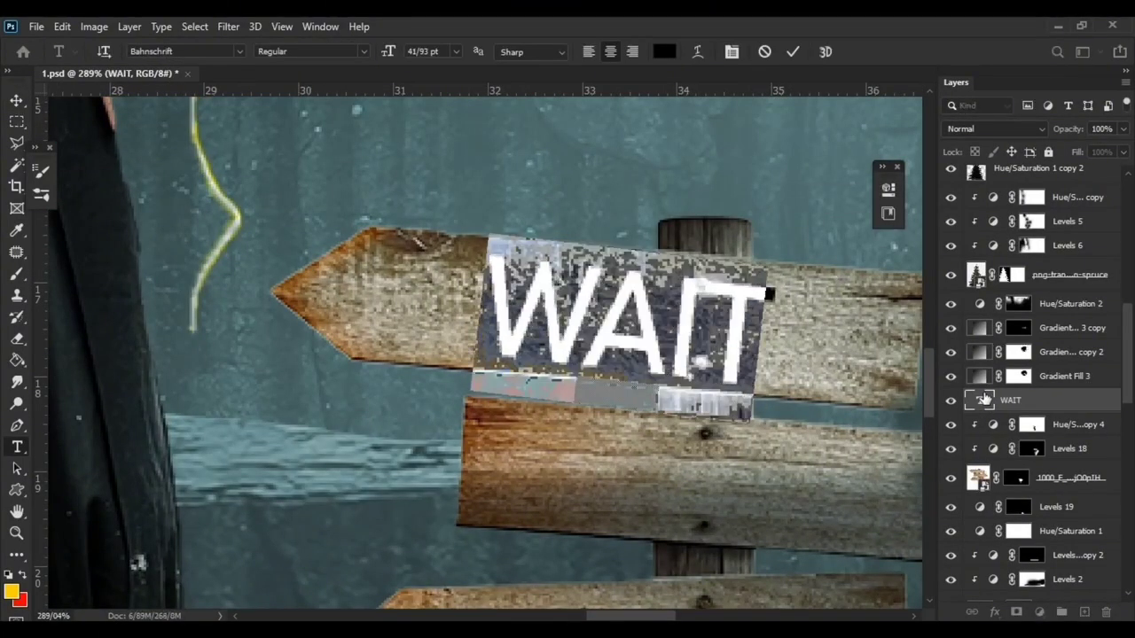
key("alt+Right")
key("alt+Right")
key("alt+Right")
key("ctrl+Return")
Step: Copy WAIT onto the middle board as FOR, with wider spacing and tilted to match the board
mouse_move(550, 351)
left_mouse_down()
mouse_move(389, 312)
mouse_move(389, 232)
left_mouse_up()
key("ctrl+j")
left_click_drag(567, 222, 647, 382)
double_click(981, 401)
type("FOR")
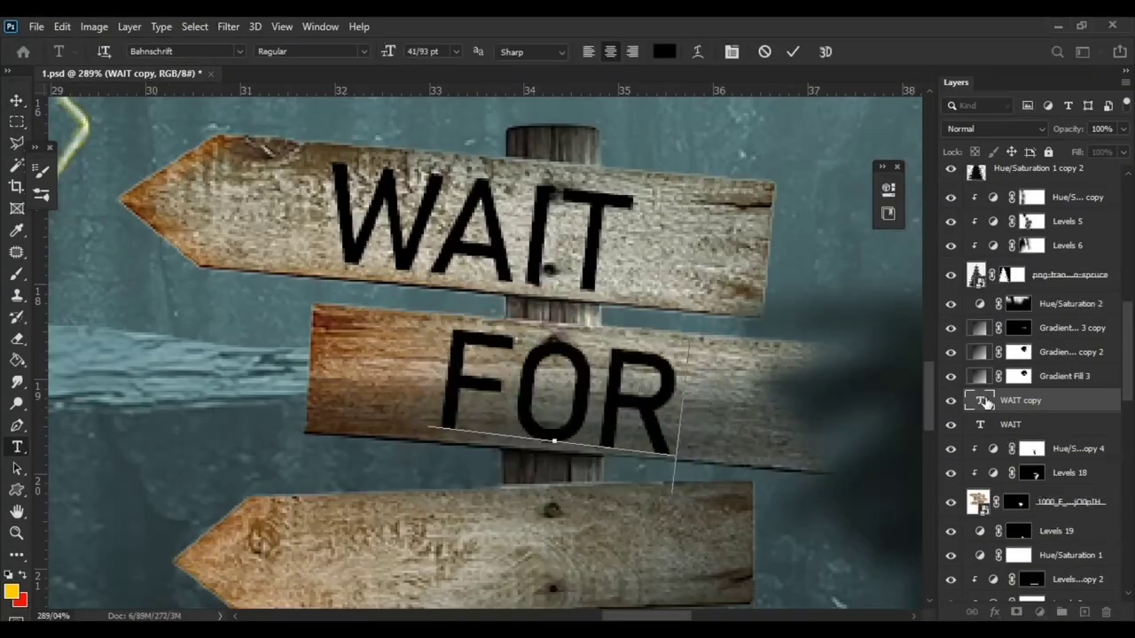
double_click(981, 401)
key("alt+Right")
key("alt+Right")
key("alt+Right")
key("ctrl+Return")
key("ctrl+t")
left_click_drag(802, 457, 803, 452)
key("Return")
scroll(803, 453, "down", 2)
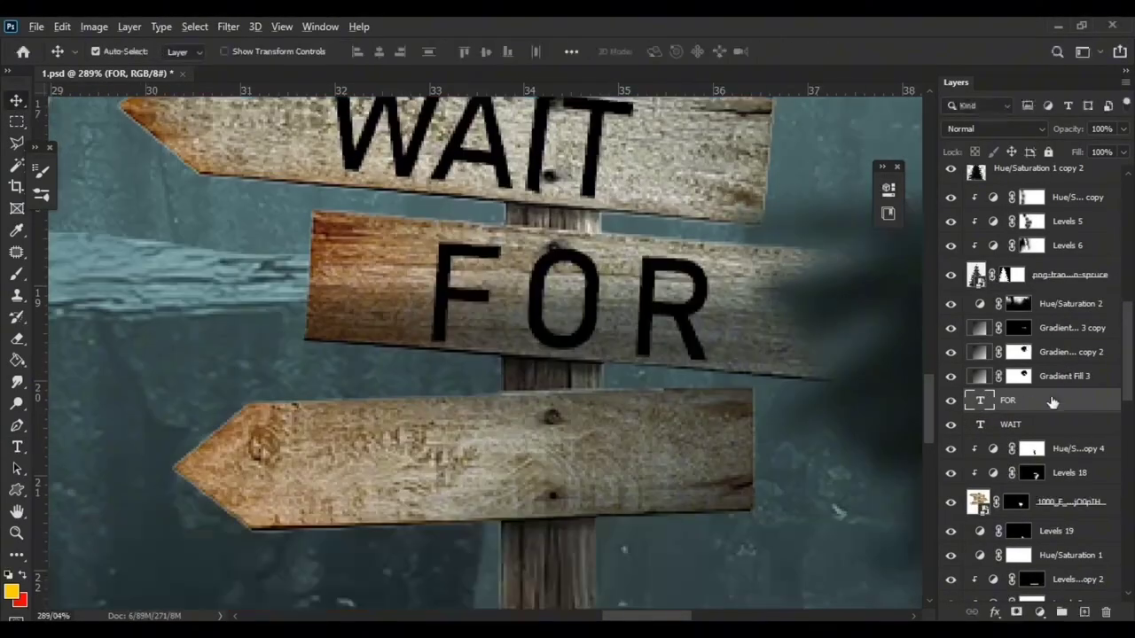
Step: Duplicate the FOR text onto the bottom board
key("ctrl+j")
left_click_drag(558, 293, 484, 457)
key("ctrl+t")
left_click_drag(764, 418, 754, 375)
key("Escape")
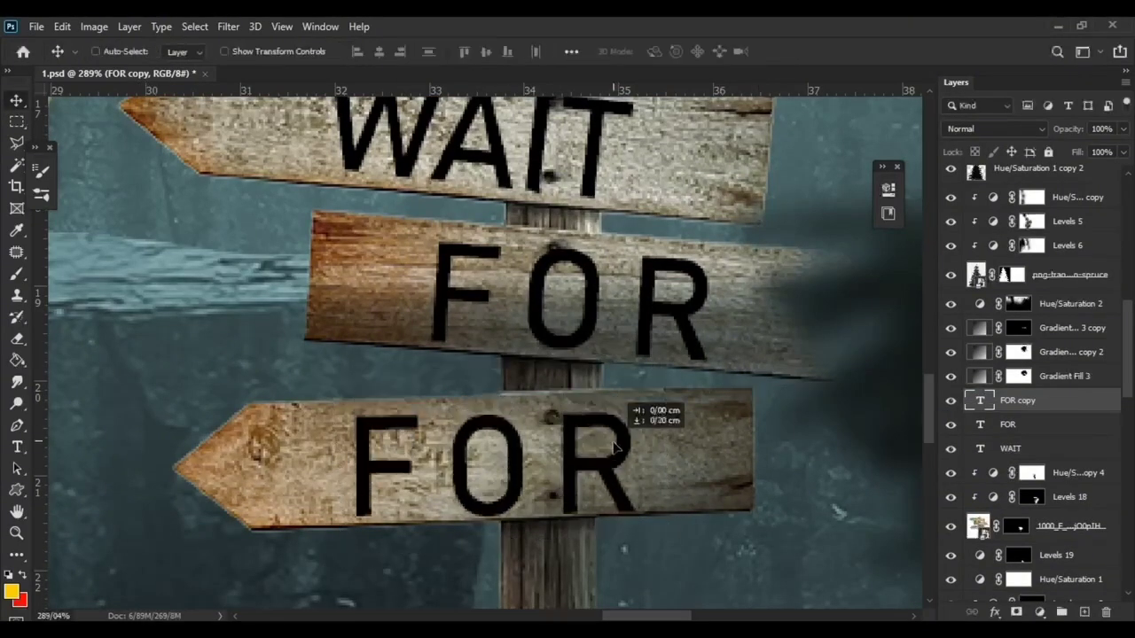
Step: Retype the bottom copy as YOUR GIFT, setting YOUR to size 14
double_click(980, 401)
type("YOUR GIFT")
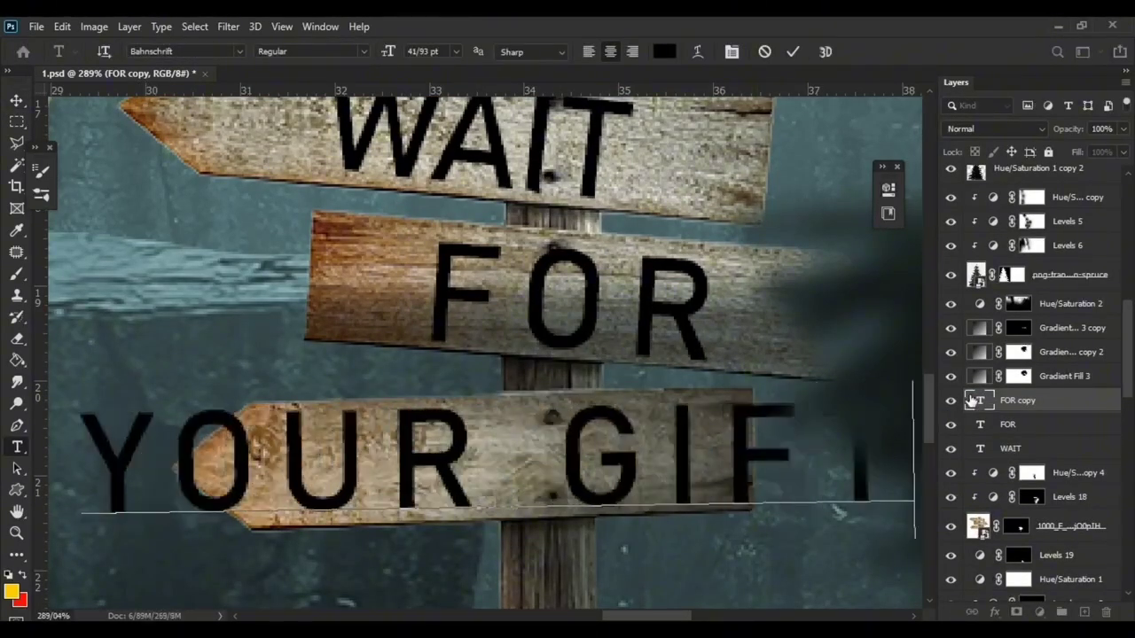
left_click_drag(262, 452, 674, 452)
left_click_drag(389, 53, 353, 65)
left_click(415, 51)
type("14")
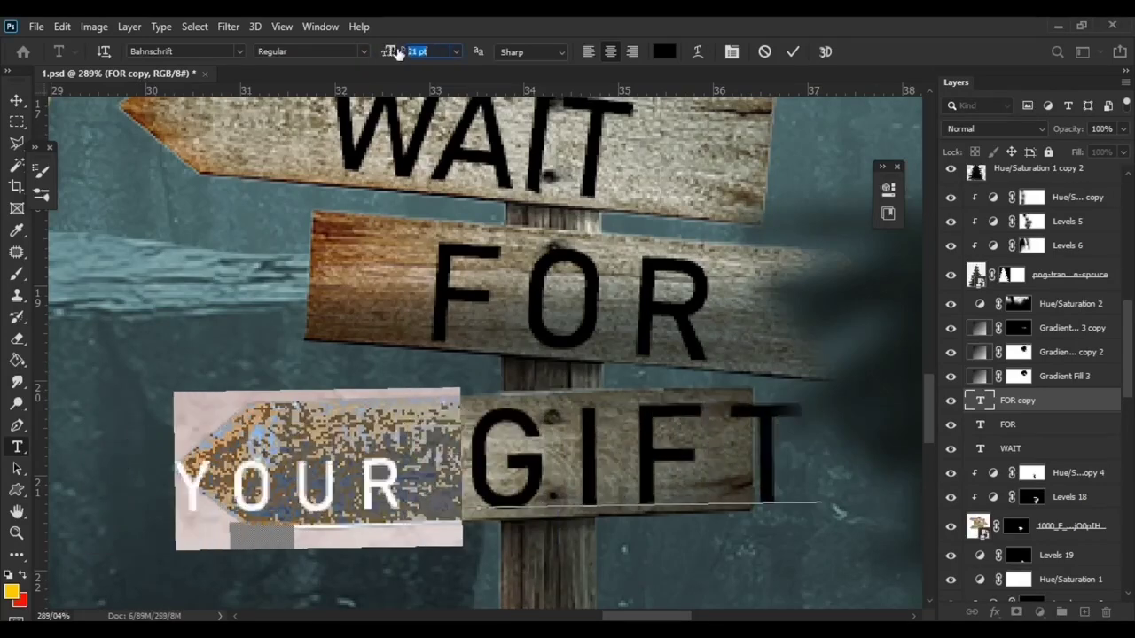
key("ctrl+Return")
key("v")
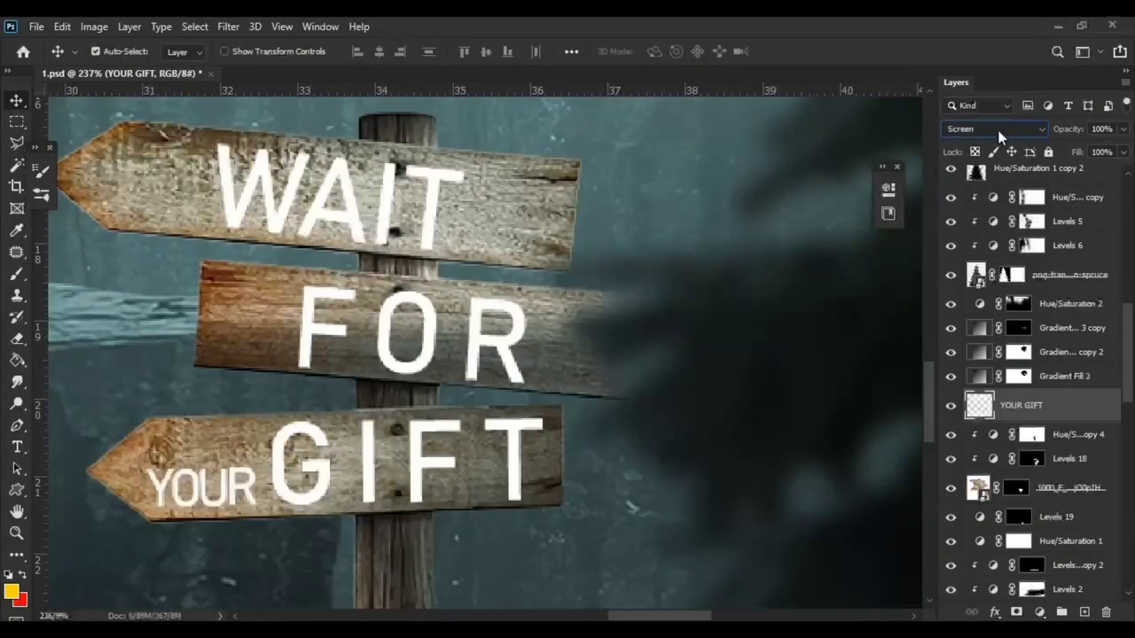
Step: Tint the lettering a saturated yellow with Hue/Saturation
scroll(999, 130, "down", 3)
key("ctrl+u")
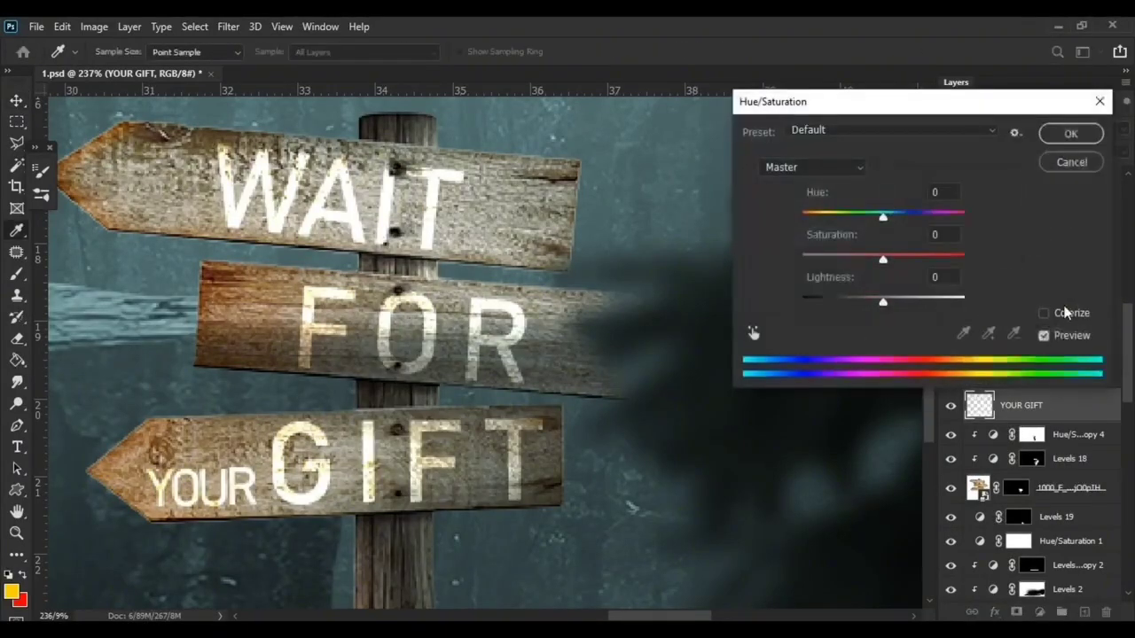
left_click_drag(882, 299, 863, 300)
left_click_drag(842, 259, 939, 259)
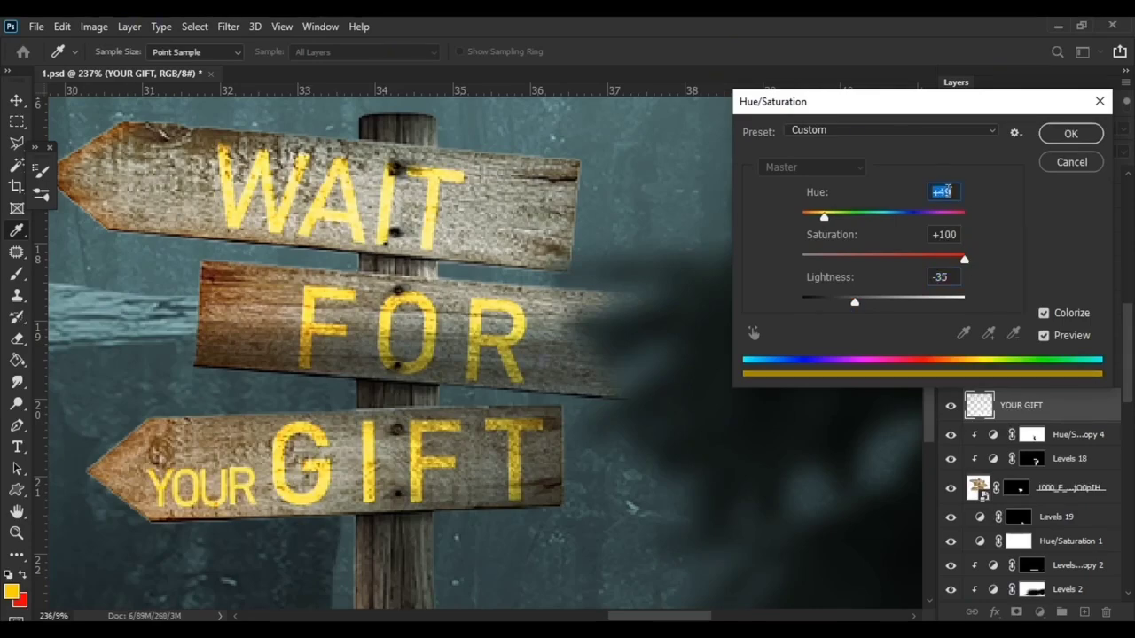
key("Return")
key("v")
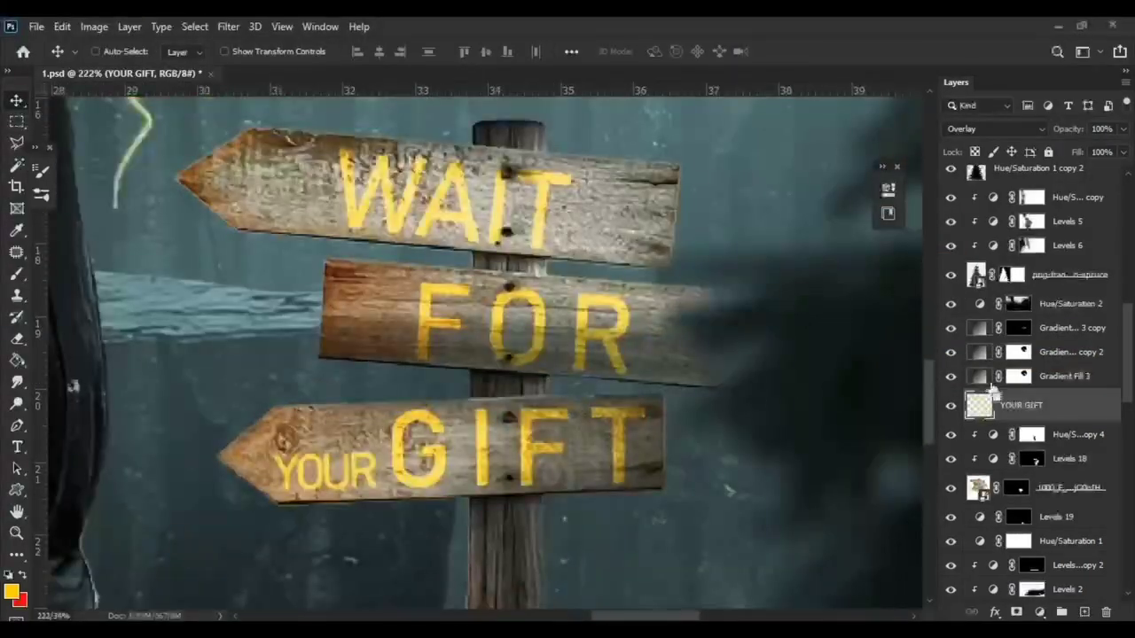
Step: Rework the lettering to a pale, desaturated colour with Hue/Saturation
key("ctrl+u")
left_click_drag(884, 259, 848, 259)
left_click_drag(883, 300, 936, 304)
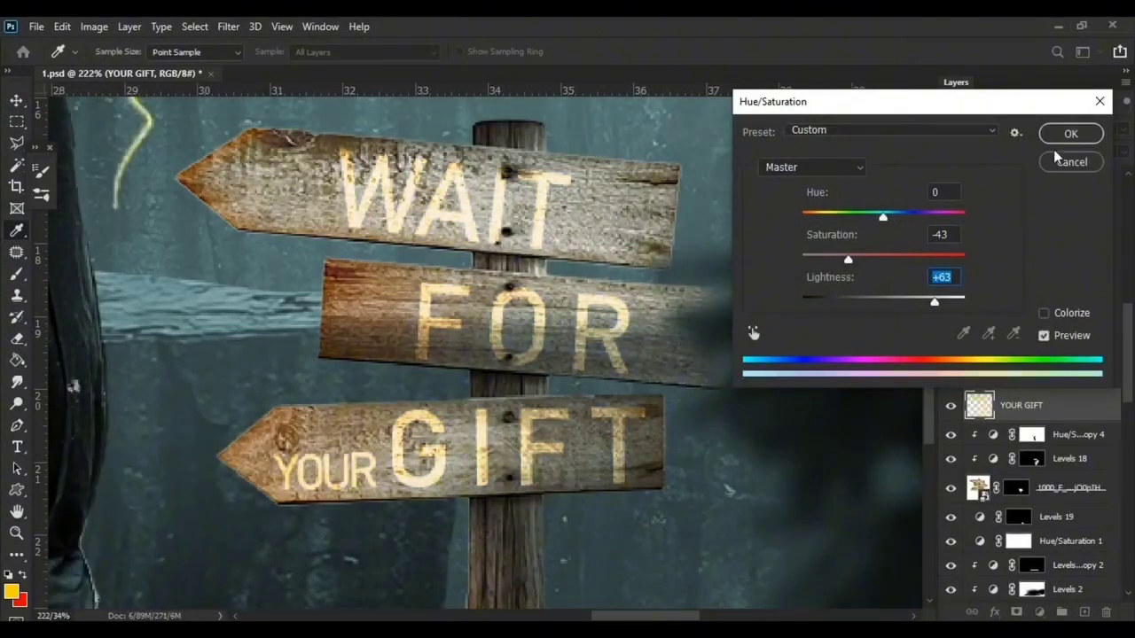
left_click(1053, 141)
Step: Set the lettering layer's blend mode to Overlay
left_click(993, 129)
left_click(963, 329)
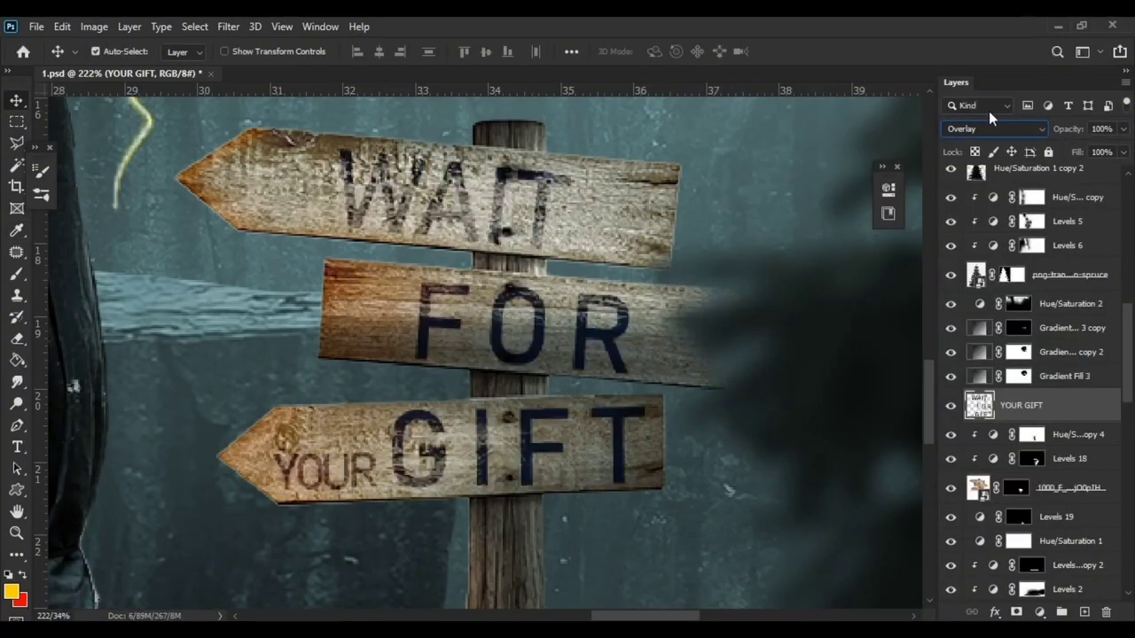
left_click(967, 131)
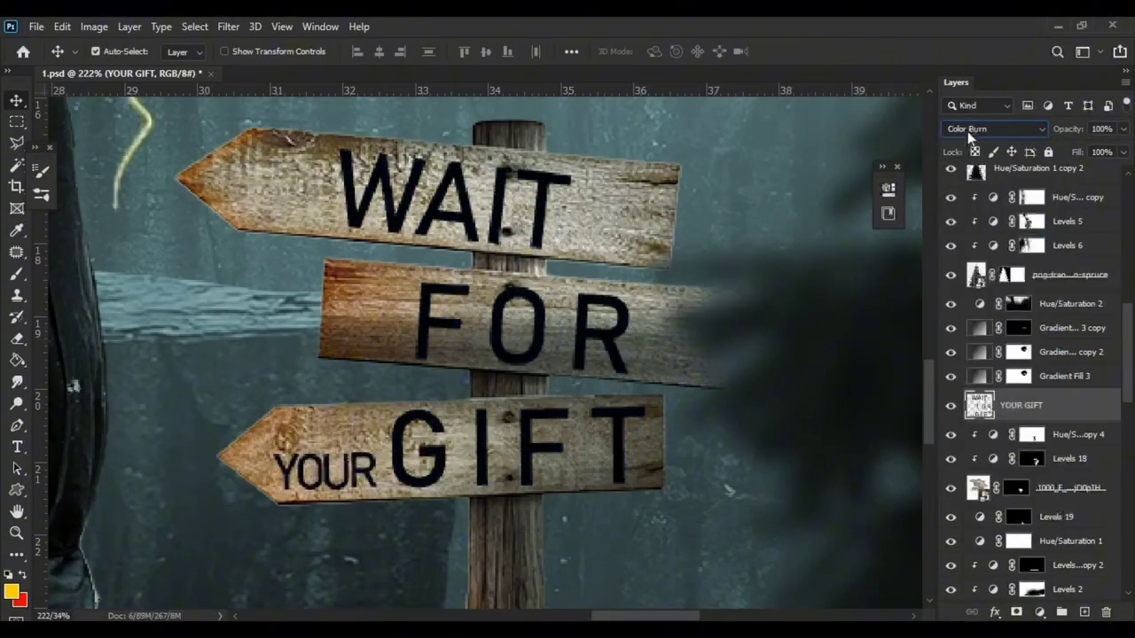
scroll(967, 131, "down", 2)
scroll(968, 131, "down", 1)
scroll(968, 133, "down", 1)
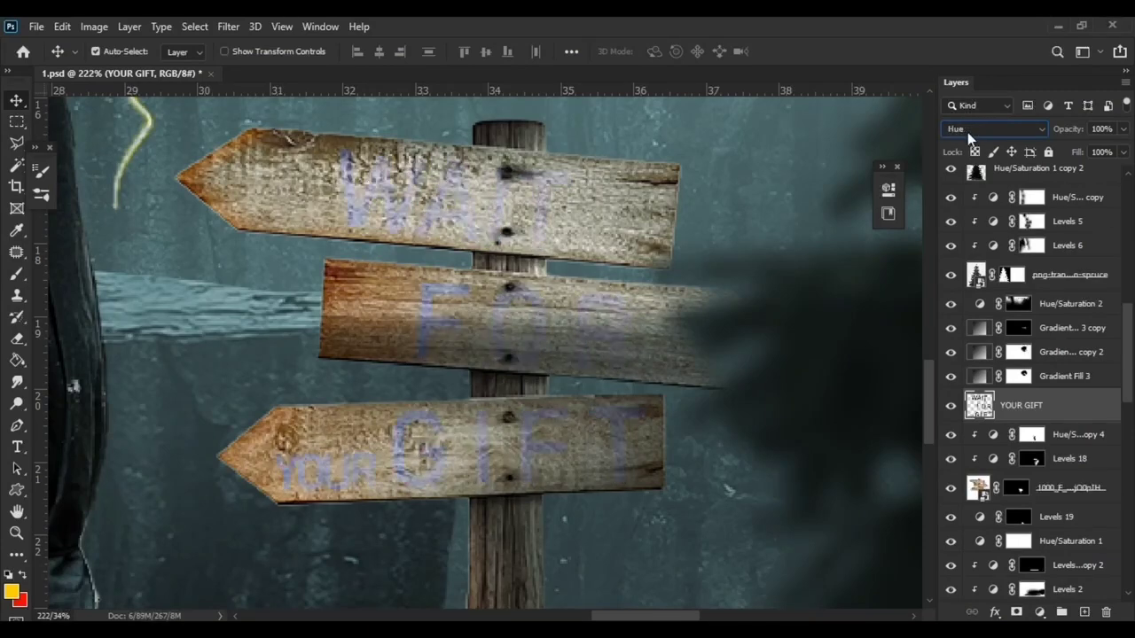
scroll(967, 132, "up", 1)
scroll(967, 132, "up", 1)
scroll(967, 133, "up", 13)
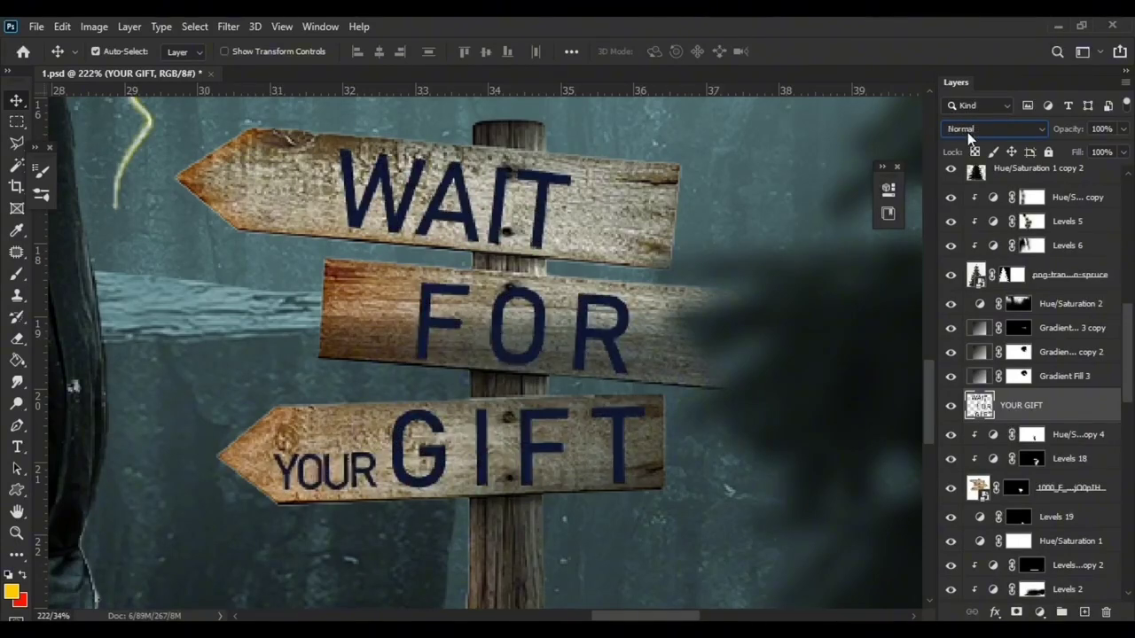
left_click(967, 132)
left_click(976, 333)
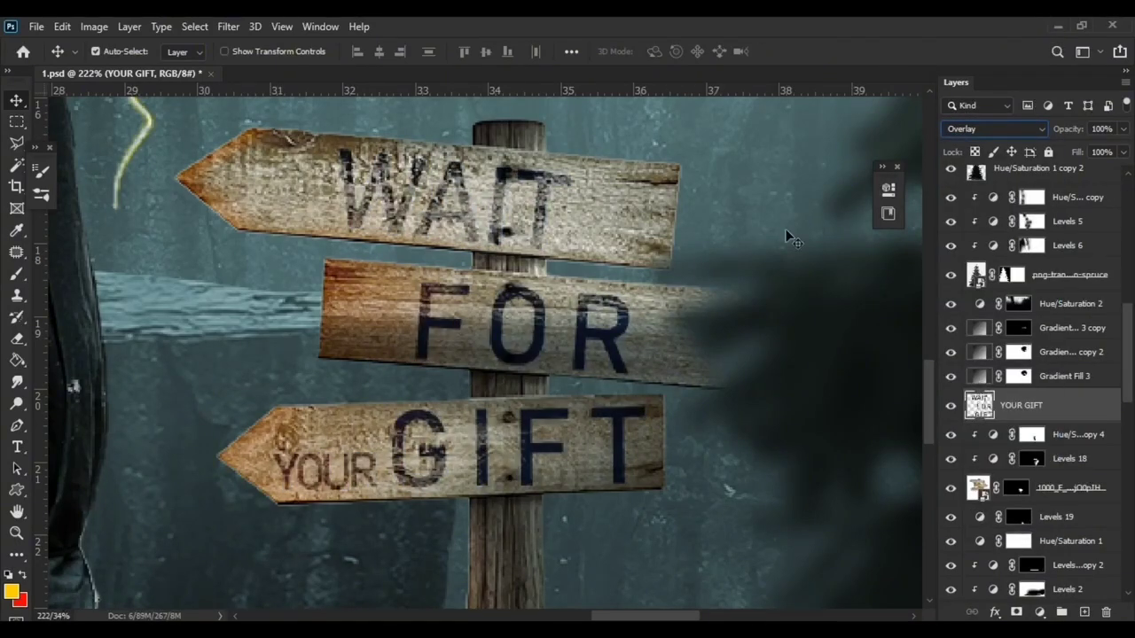
Step: Darken the lettering with Curves and nudge it into place on the boards
key("ctrl+m")
left_click_drag(496, 76, 900, 77)
left_click_drag(919, 238, 919, 290)
key("Return")
key("v")
scroll(605, 320, "down", 5)
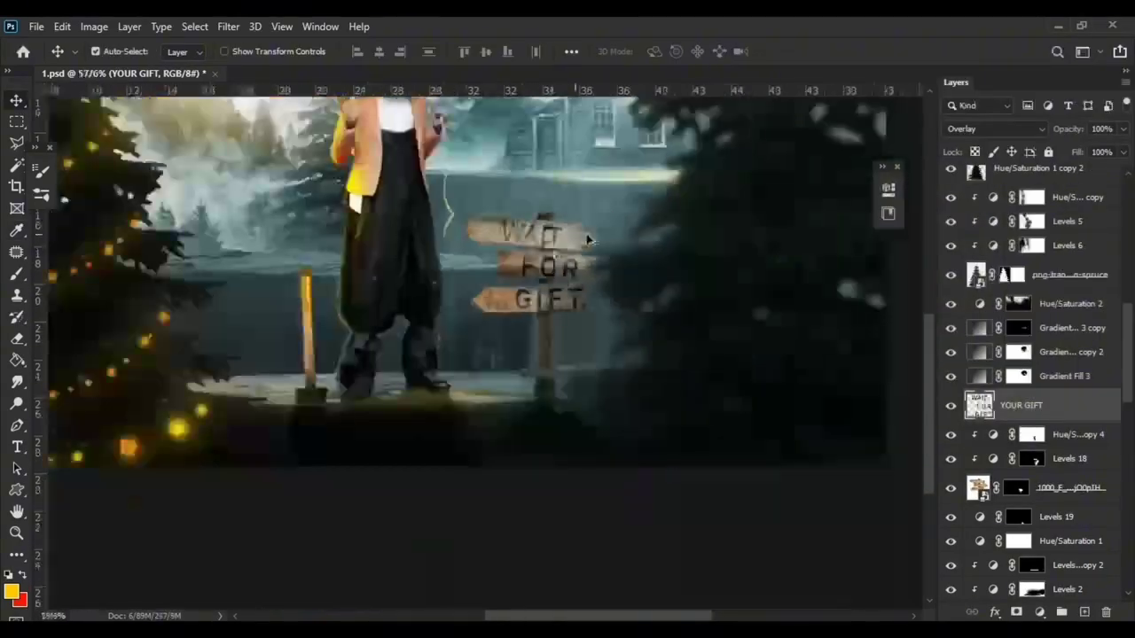
scroll(605, 320, "up", 3)
left_click_drag(605, 319, 583, 318)
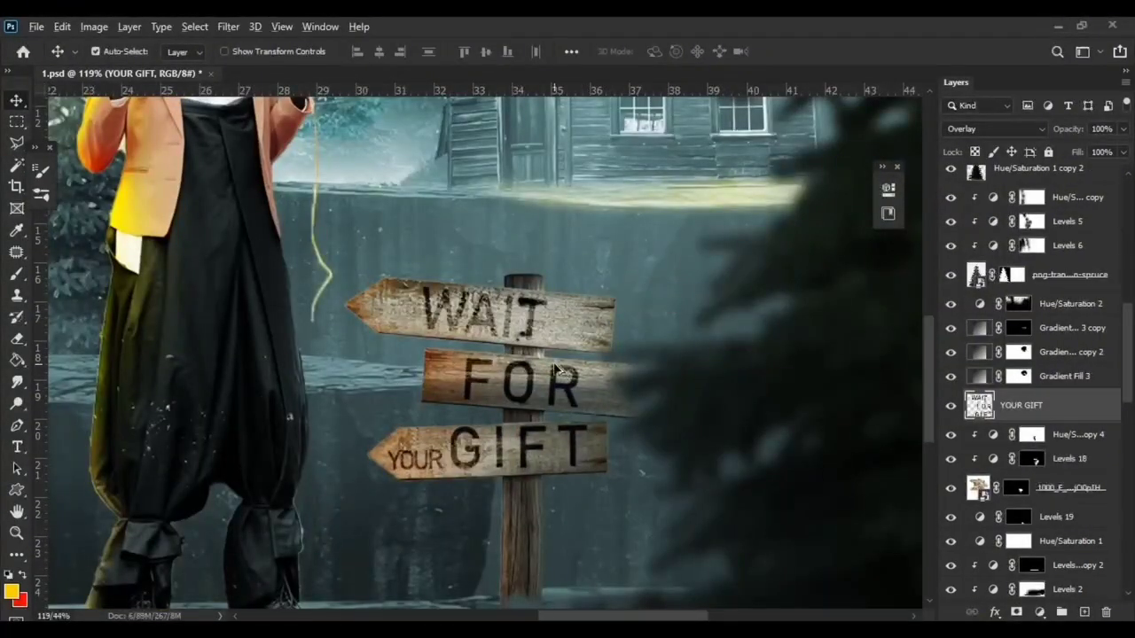
scroll(669, 447, "down", 5)
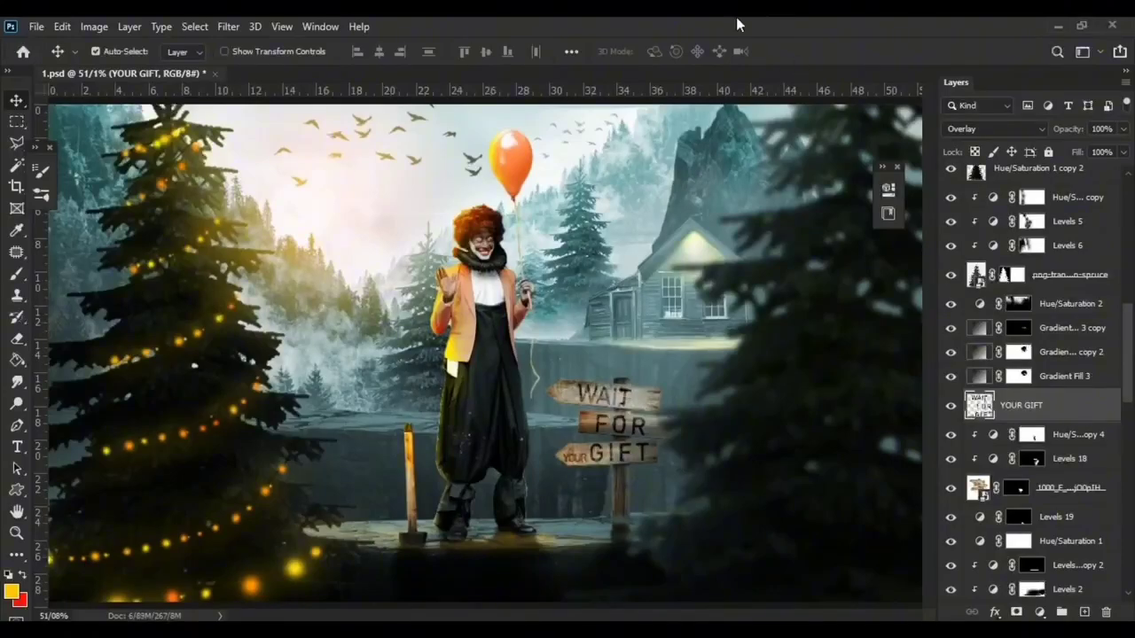
Step: Place the wooden wagon image into the scene and set a smaller brush for its mask
left_click_drag(736, 17, 485, 104)
key("Return")
key("w")
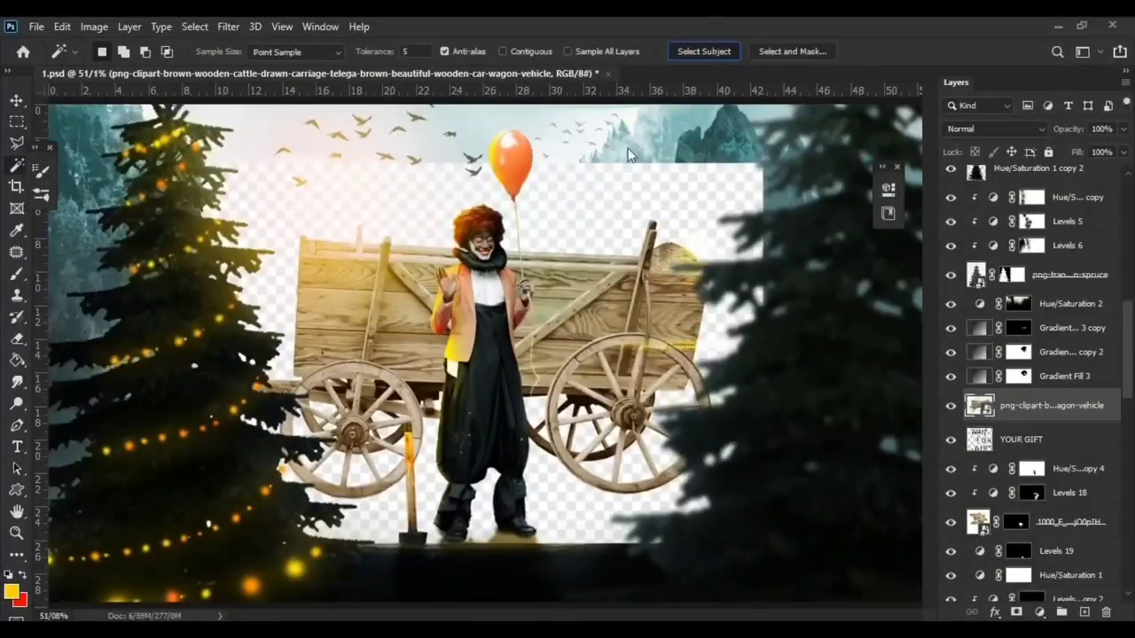
key("b")
scroll(342, 397, "up", 2)
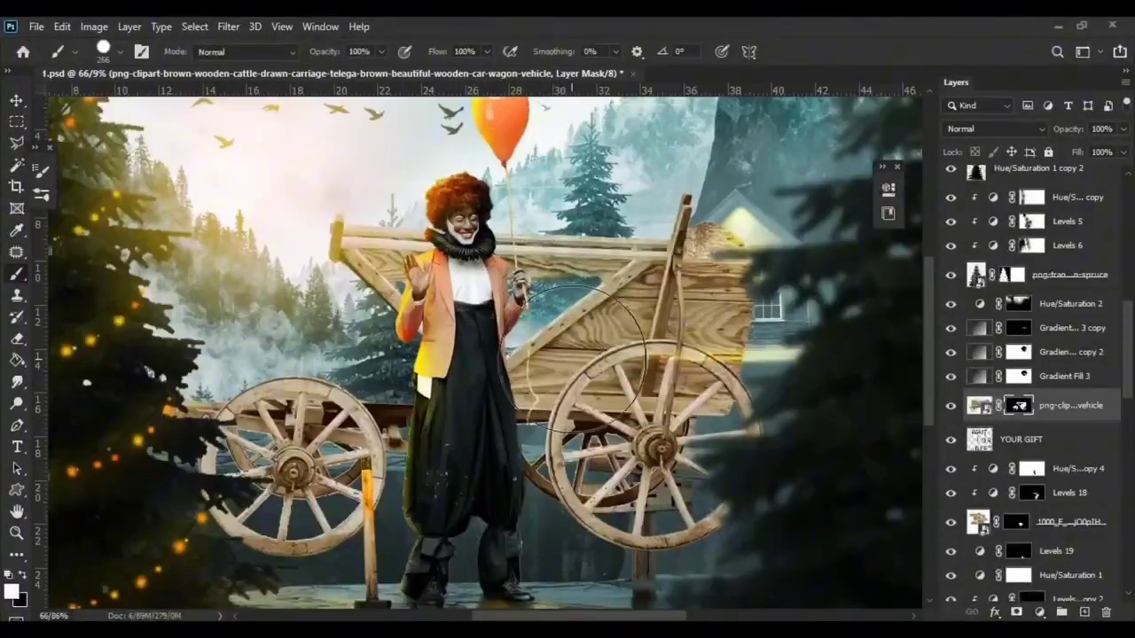
left_click_drag(573, 355, 523, 346)
Step: Shrink the wagon toward the left side and readjust its size
key("ctrl+t")
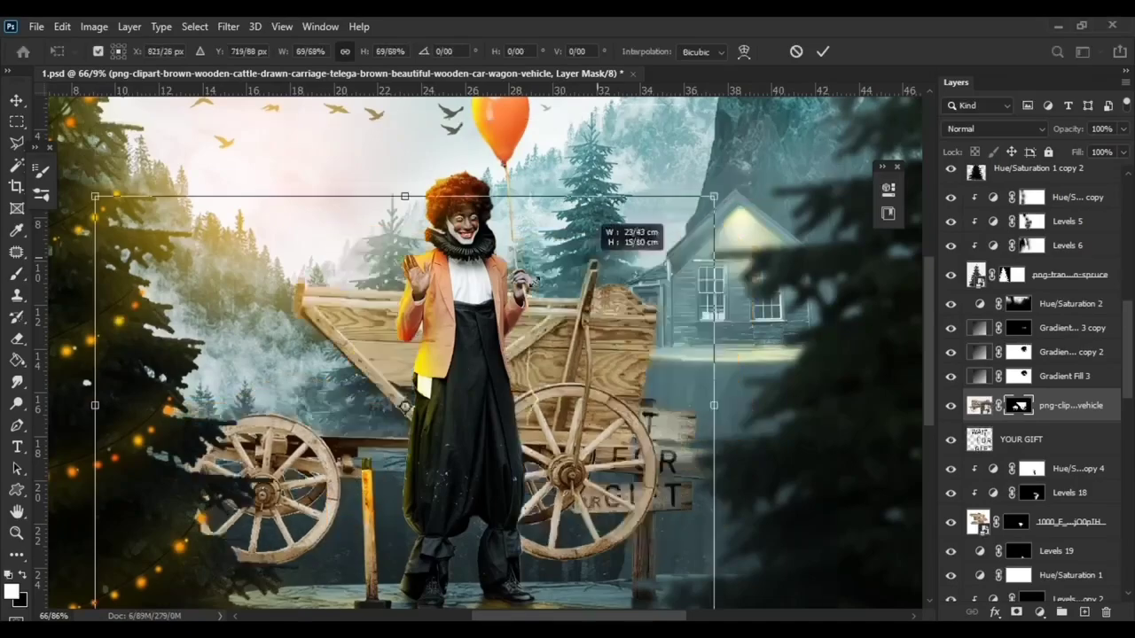
left_click_drag(763, 186, 367, 393)
key("Return")
scroll(444, 381, "up", 3)
left_click(16, 100)
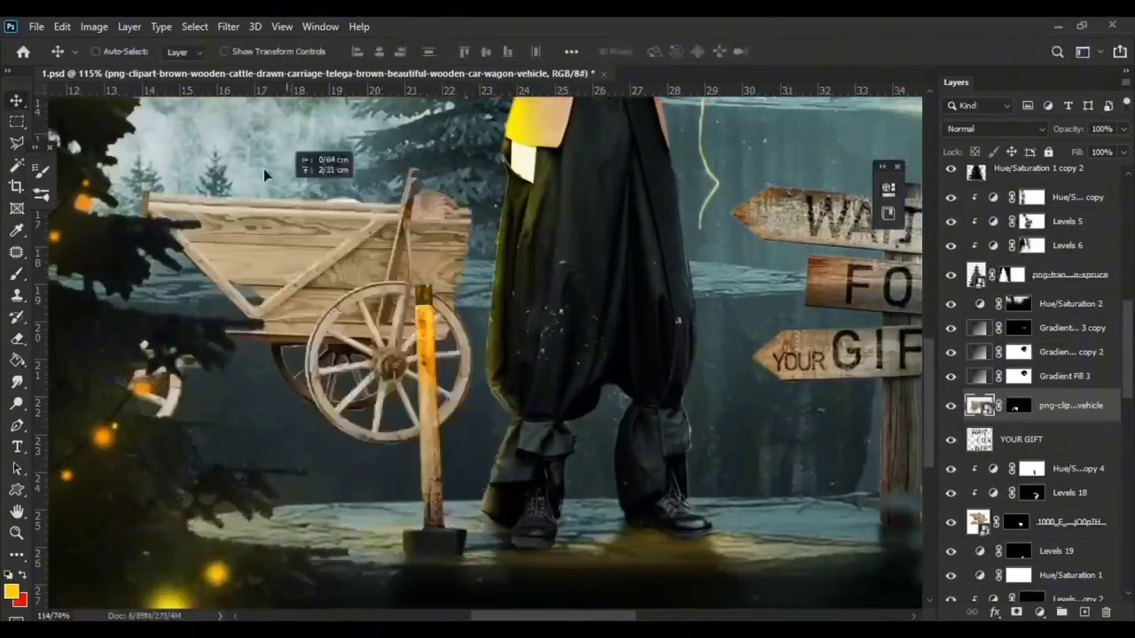
scroll(264, 169, "down", 4)
key("ctrl+t")
left_click_drag(462, 245, 562, 241)
key("Return")
scroll(448, 332, "up", 2)
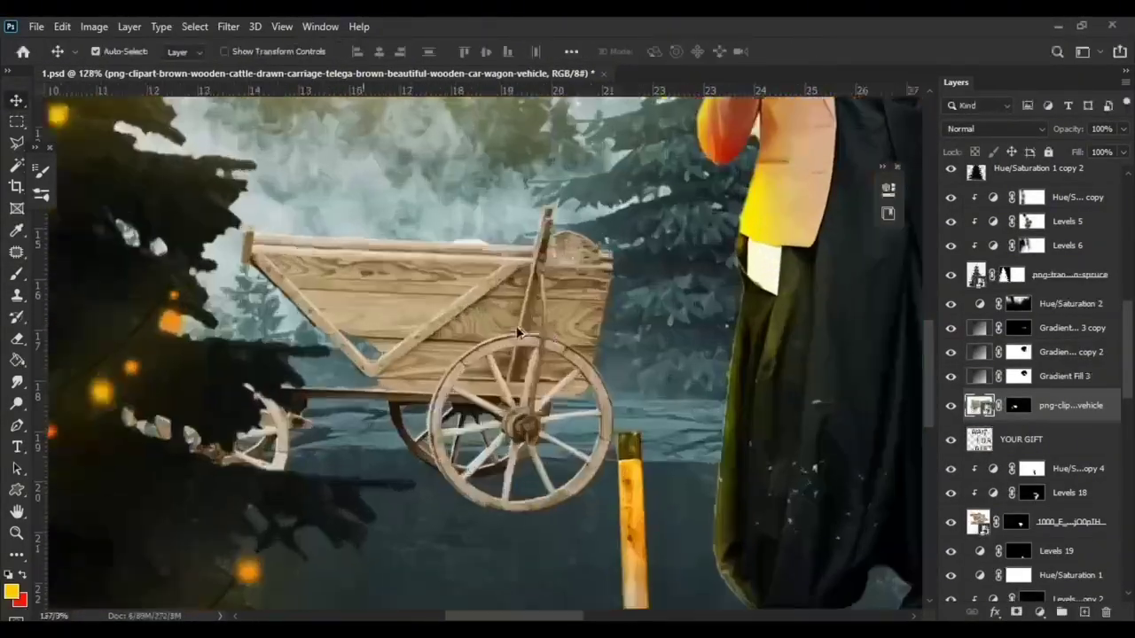
scroll(448, 333, "up", 3)
scroll(420, 348, "up", 2)
Step: Paint white on the cart's mask to reveal its left front panel
key("b")
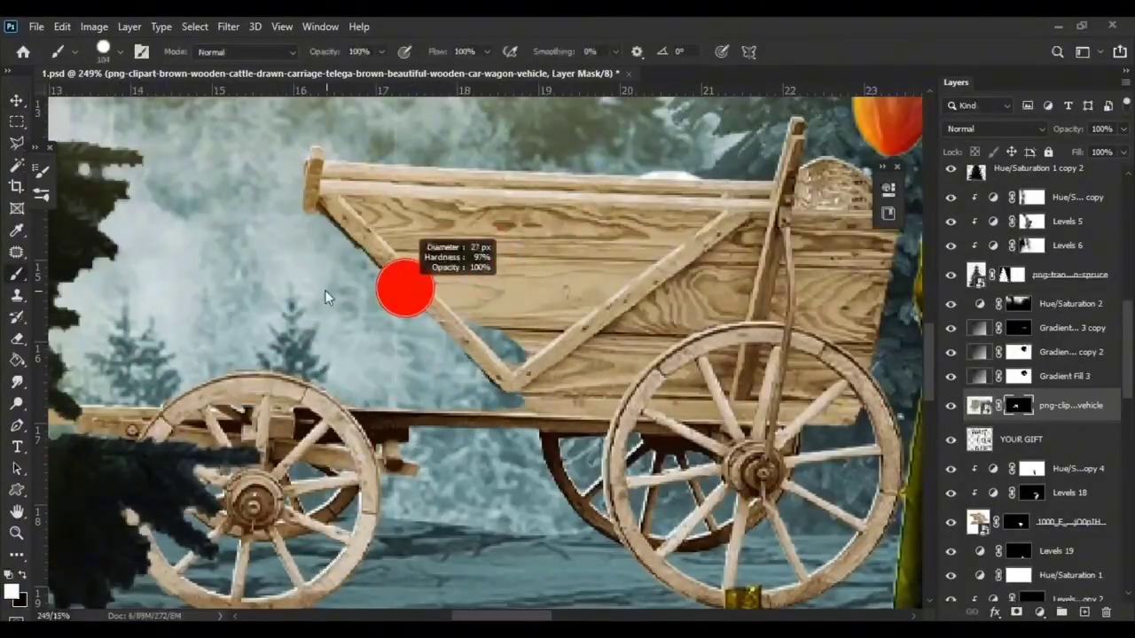
left_click_drag(354, 266, 309, 326)
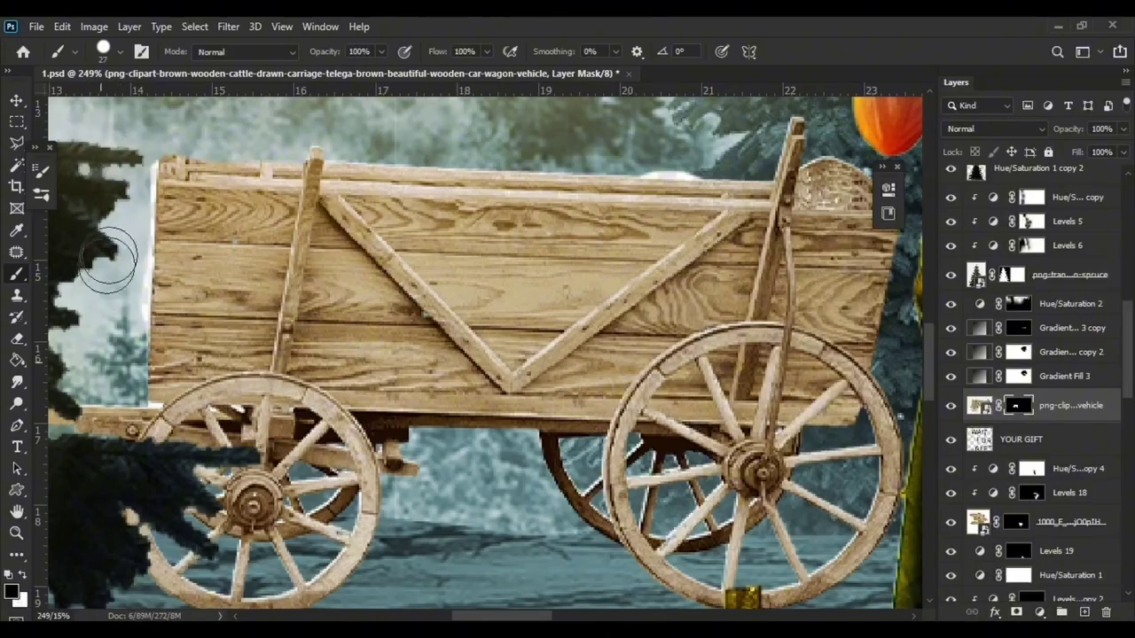
scroll(122, 140, "down", 4)
scroll(266, 222, "up", 3)
scroll(266, 222, "down", 3)
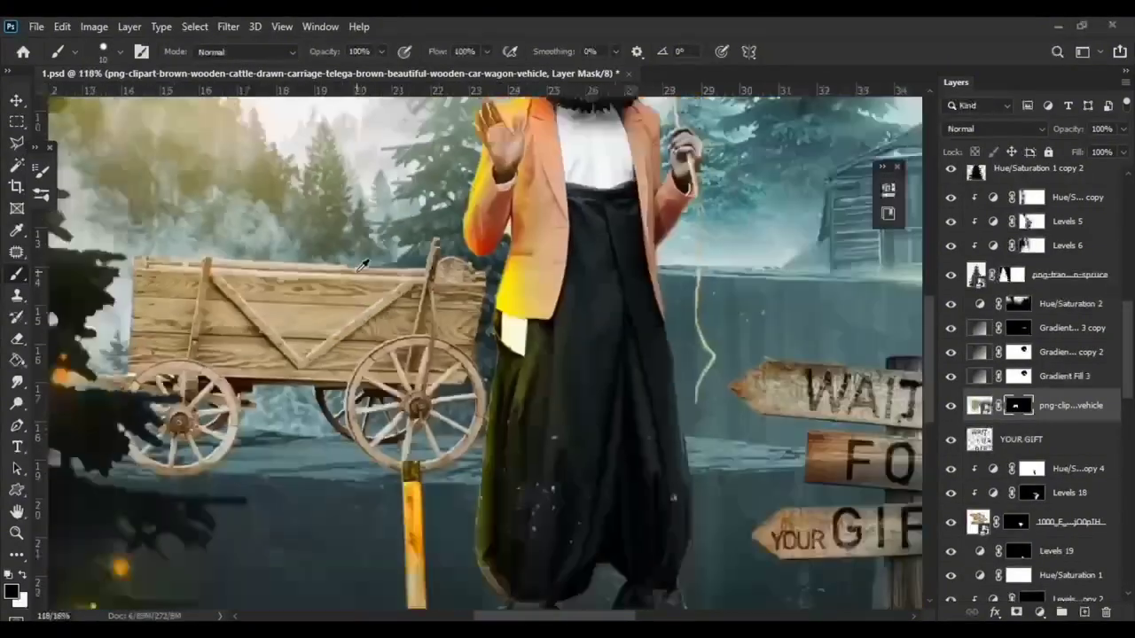
Step: Scale the cart down so it sits small behind the lit pine
key("ctrl+t")
left_click_drag(463, 231, 309, 293)
key("Return")
scroll(374, 312, "up", 1)
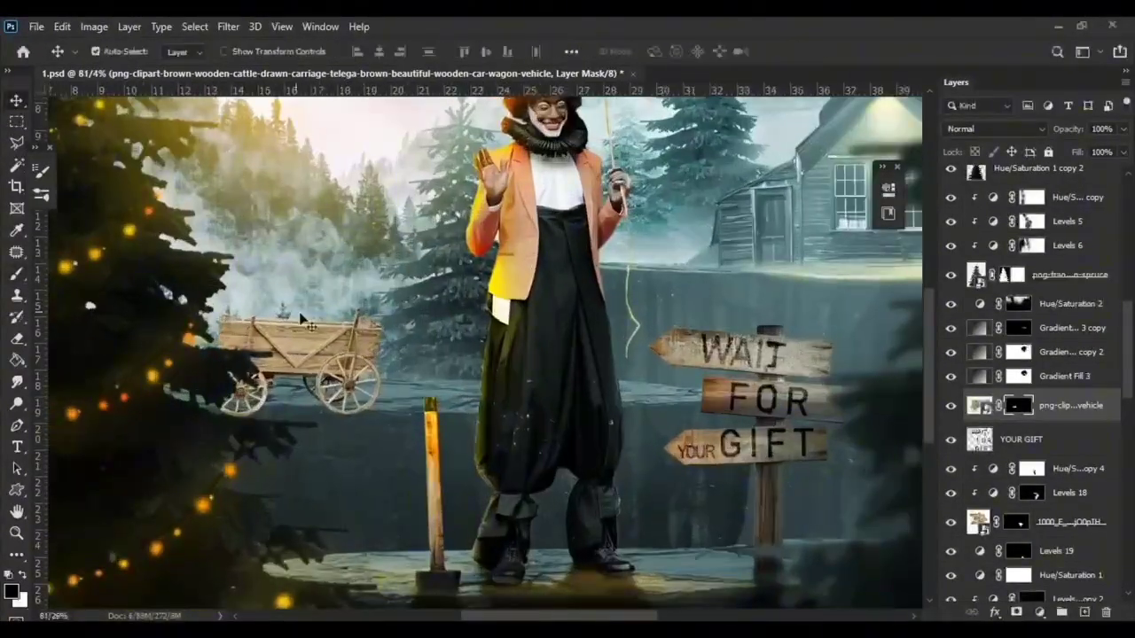
scroll(374, 312, "down", 2)
scroll(383, 341, "up", 1)
Step: Clip a duplicate Hue/Saturation layer to the cart and add a Levels layer lowering output whites
scroll(1080, 444, "down", 3)
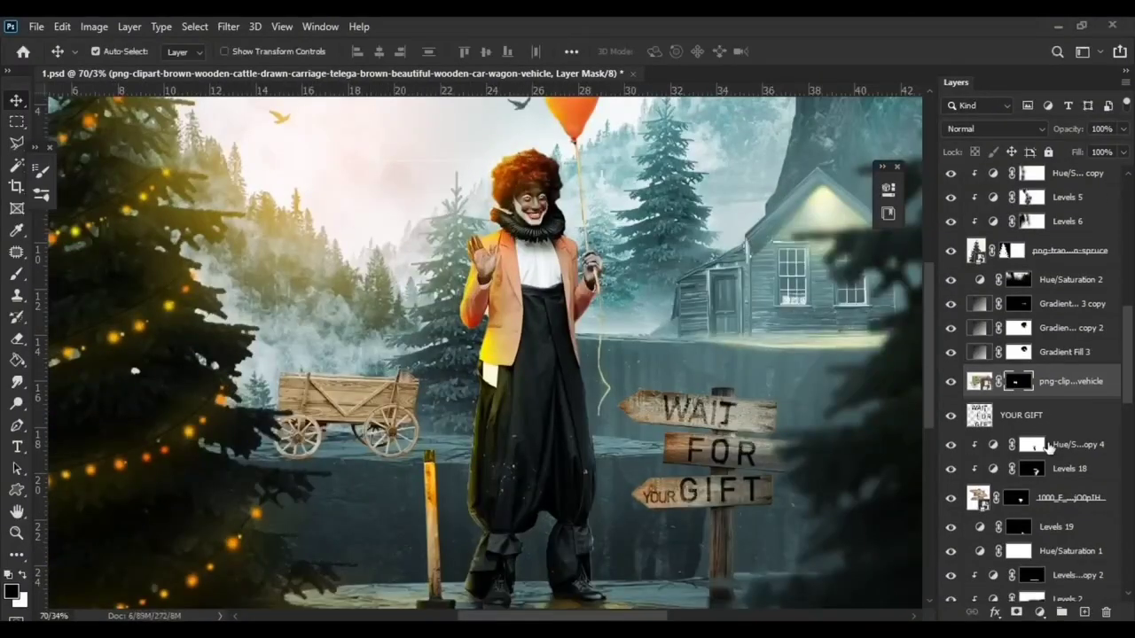
left_click(1080, 479)
left_click_drag(1082, 480, 1060, 338)
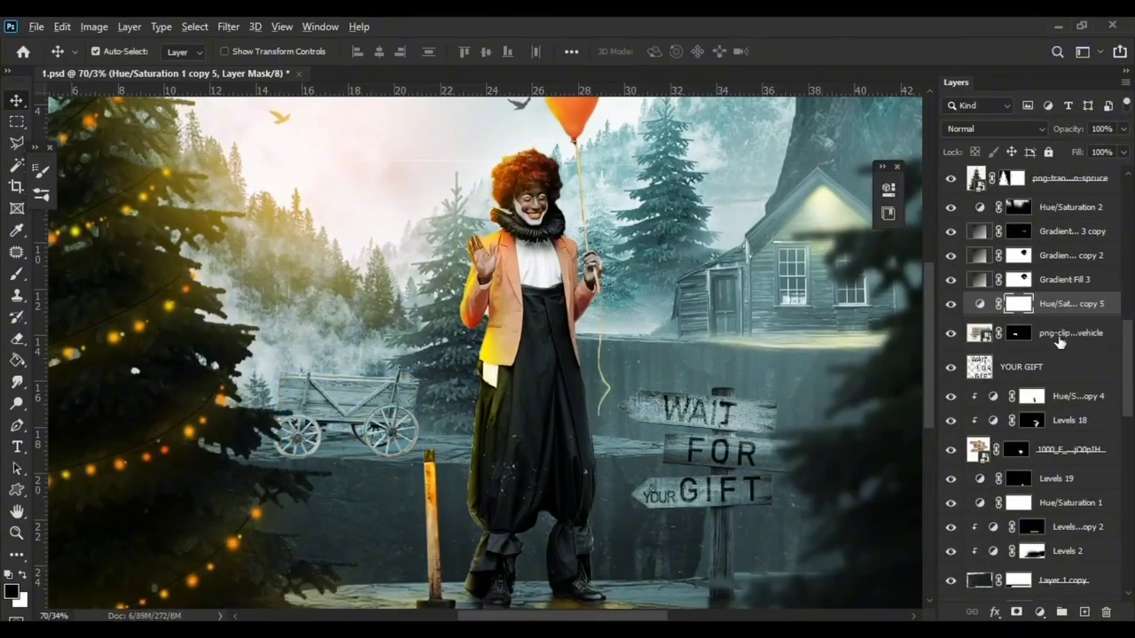
left_click(1059, 319, "alt")
left_click(1040, 614)
left_click(1055, 386)
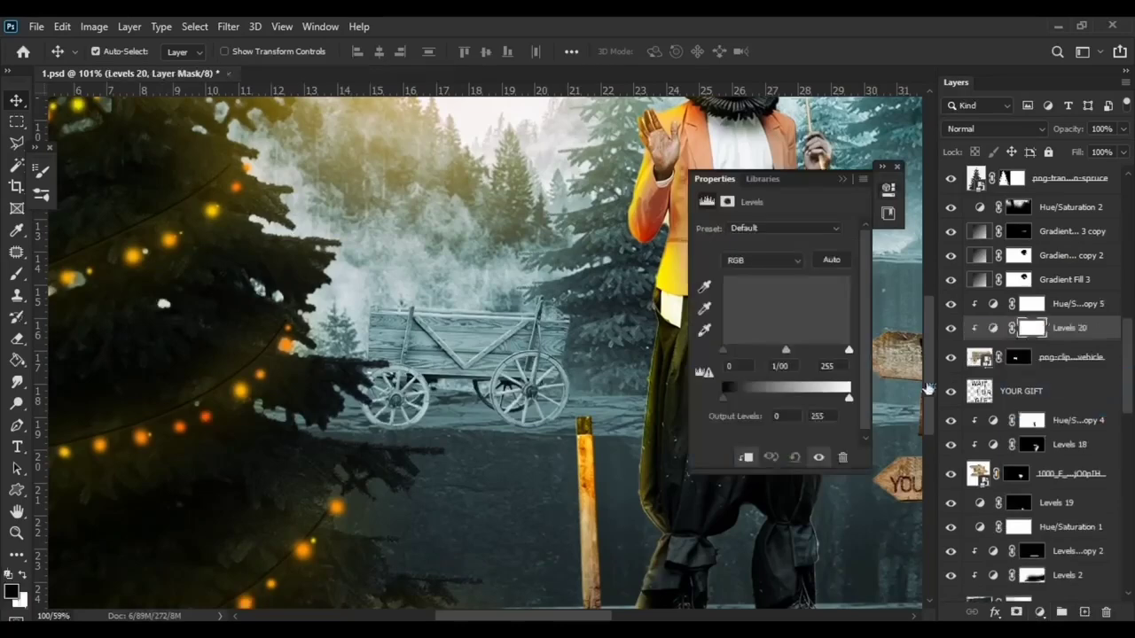
left_click_drag(849, 397, 775, 401)
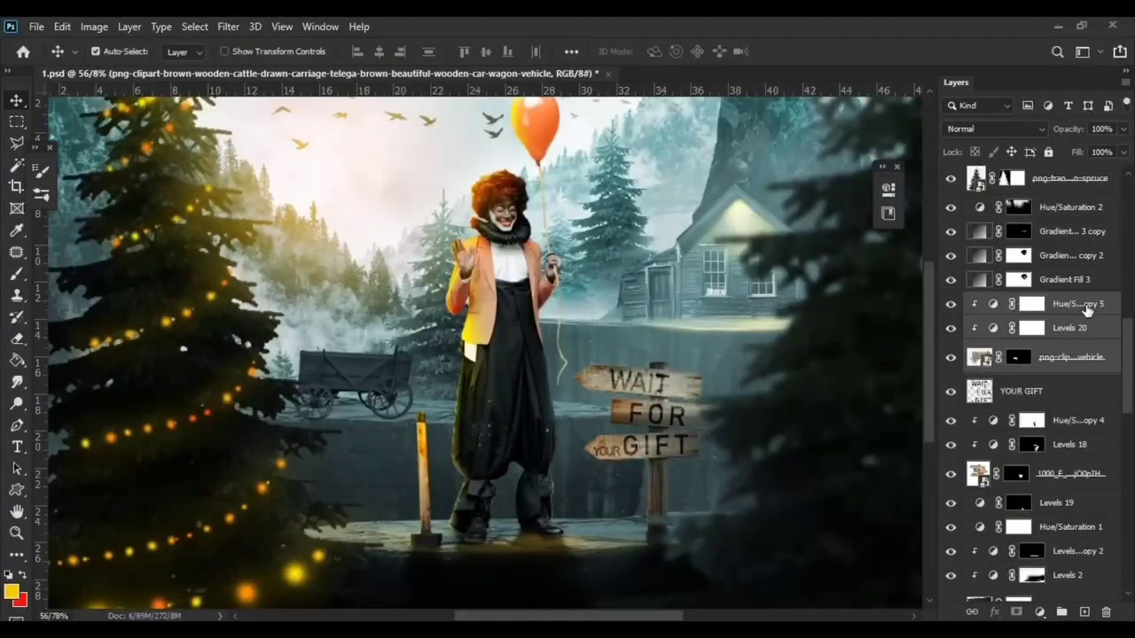
Step: Undo those adjustments, then enlarge the cart and move it down-left beside the tree
left_click(1087, 308)
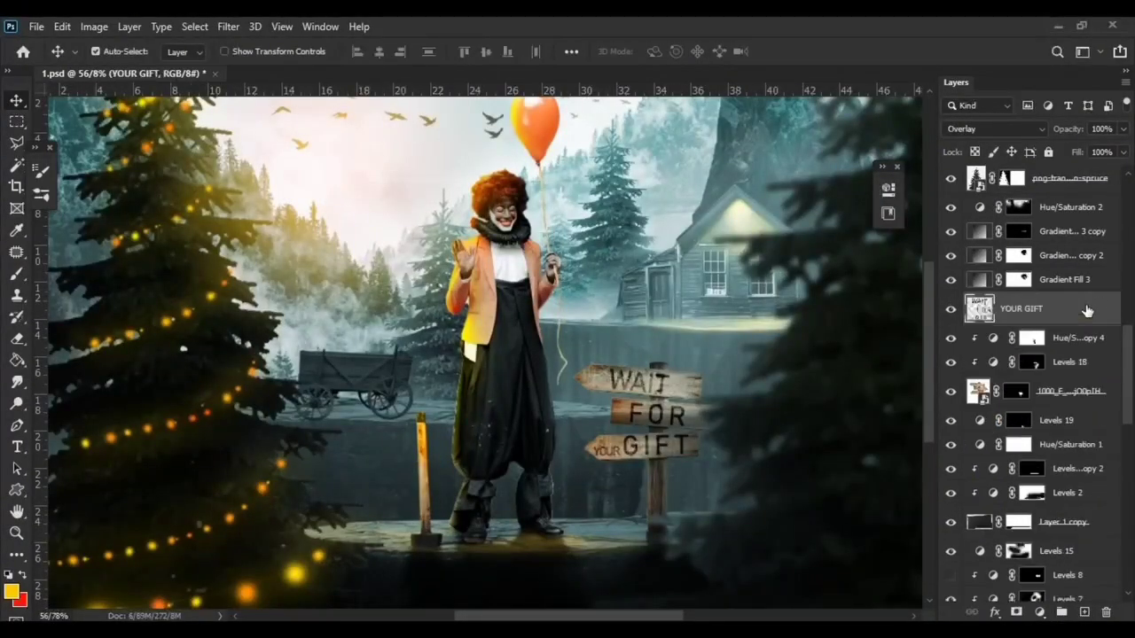
key("ctrl+shift+z")
key("ctrl+shift+z")
key("ctrl+z")
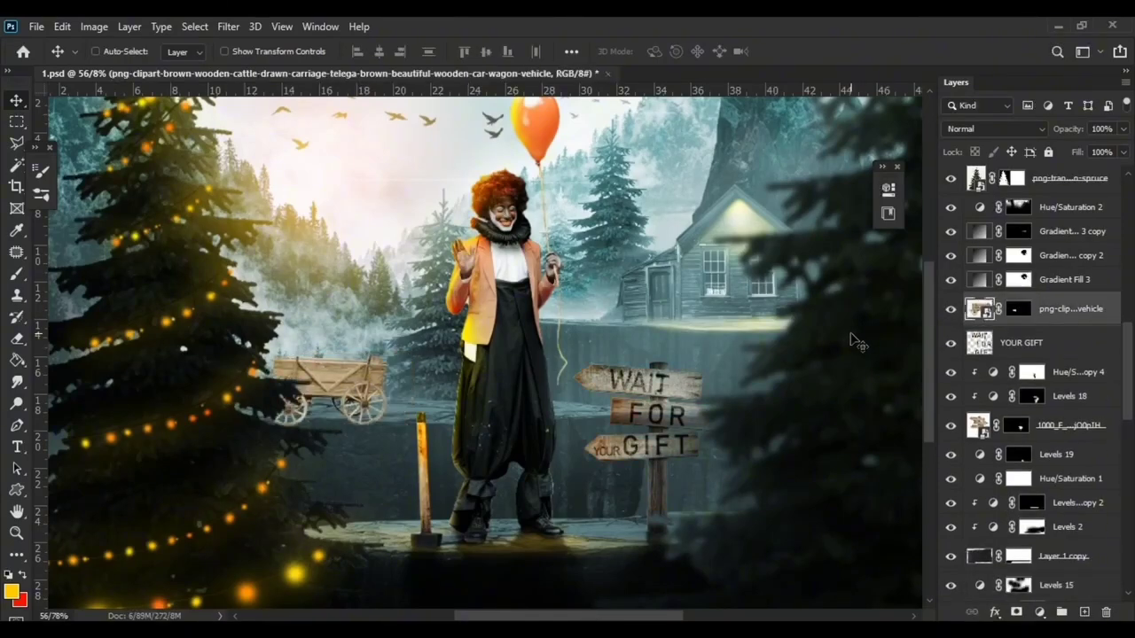
key("ctrl+t")
left_click_drag(257, 227, 414, 472)
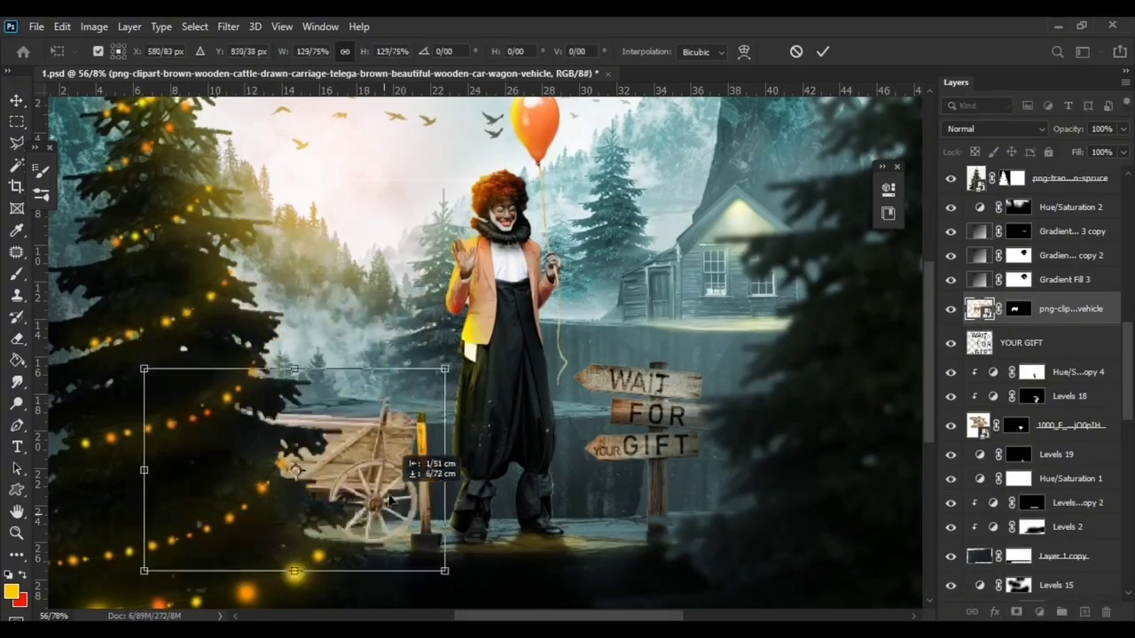
key("Return")
Step: Restore the Hue/Saturation copy directly above the cart
key("ctrl+j")
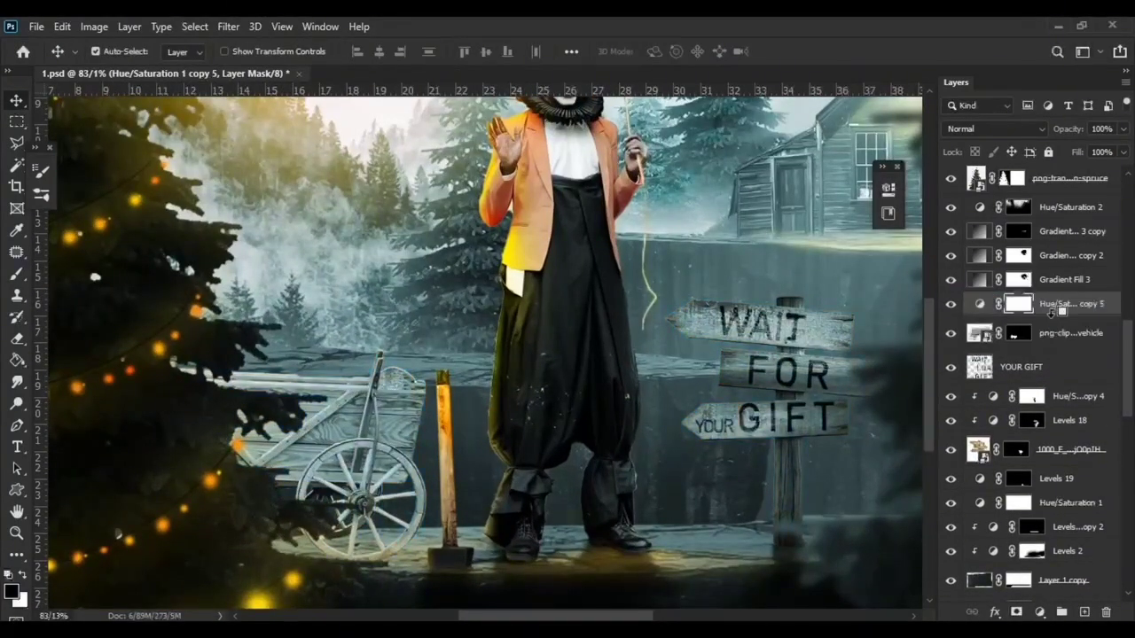
key("1")
key("ctrl+z")
key("ctrl+z")
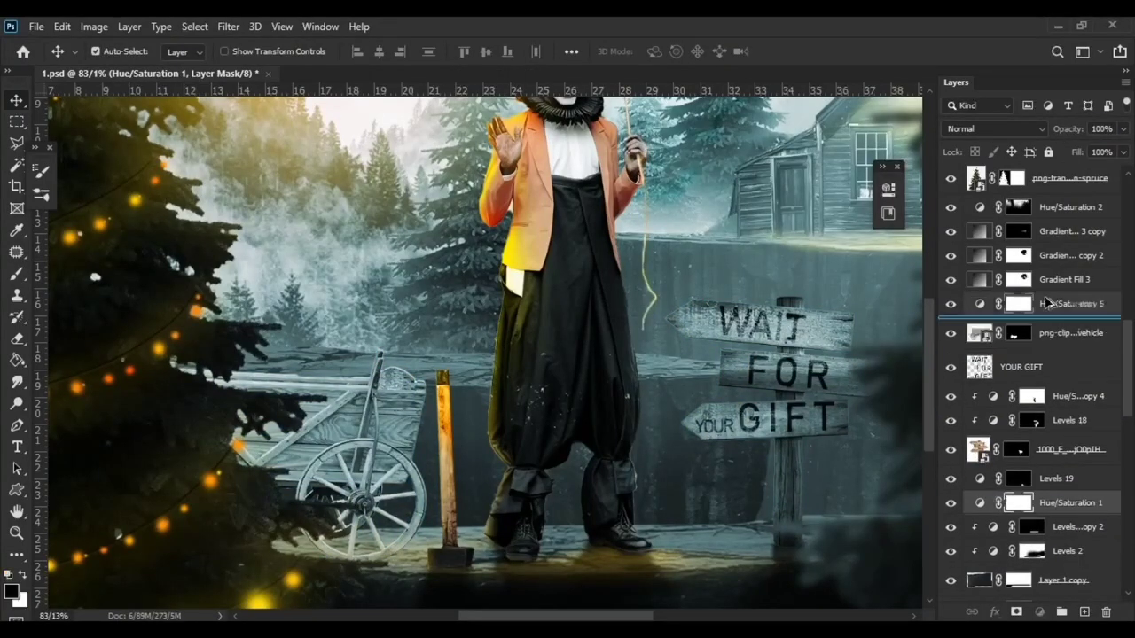
left_click_drag(1047, 303, 1047, 306)
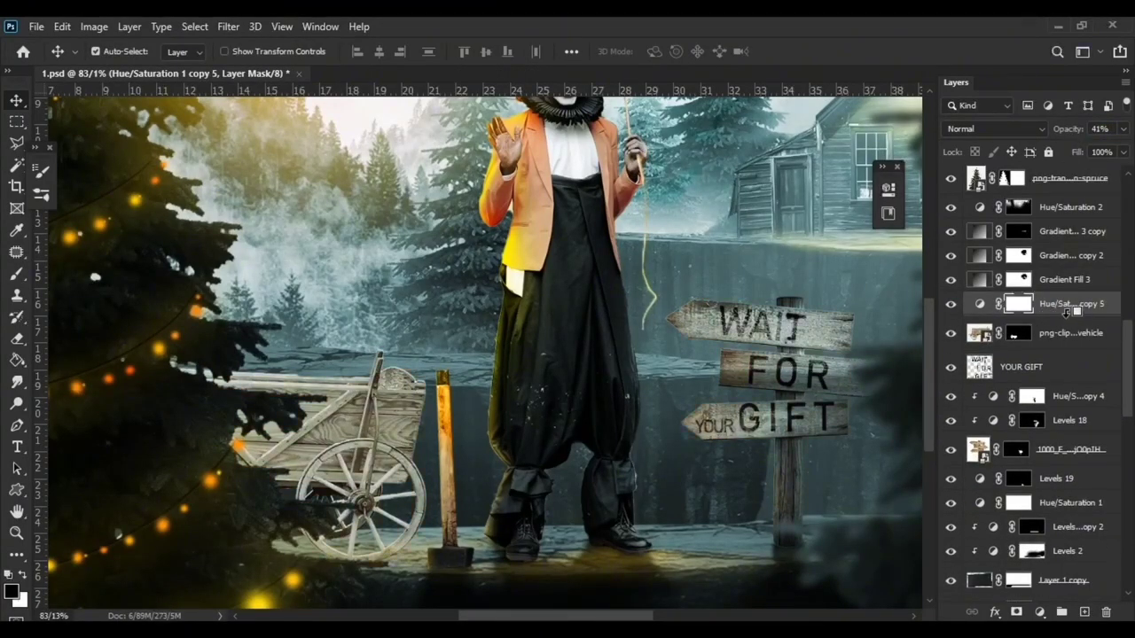
Step: Add a Levels layer clipped to the cart, dim its highlights, and invert its mask
scroll(368, 564, "up", 3)
left_click(1040, 612)
left_click(1042, 375)
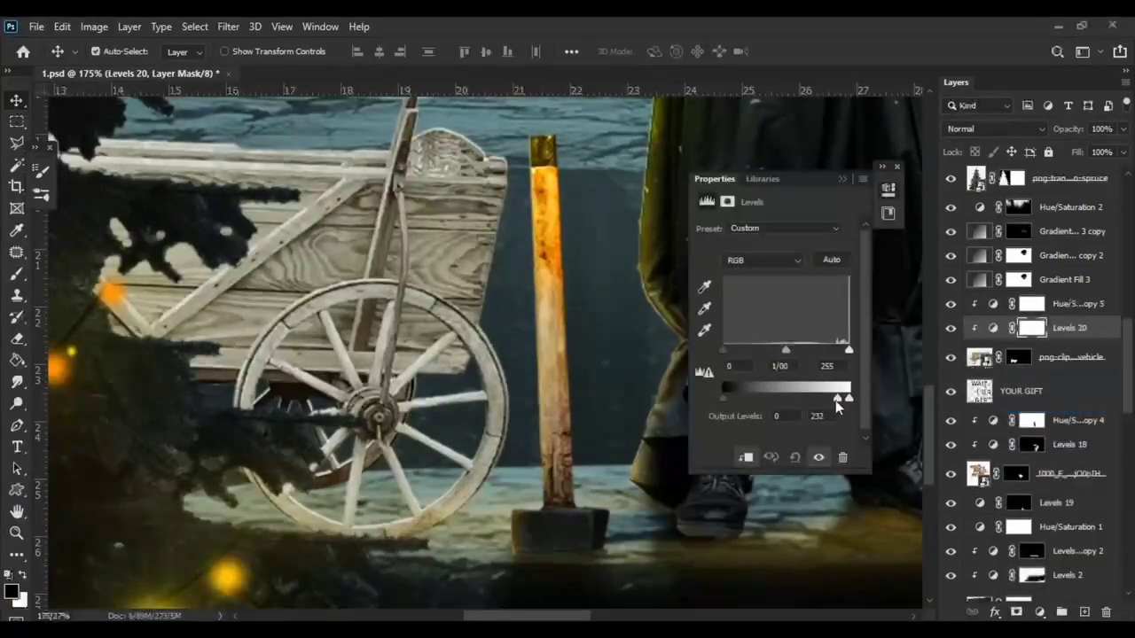
left_click_drag(850, 398, 786, 398)
left_click(887, 188)
key("ctrl+i")
Step: Ready the Brush tool and select the warm glow adjustment layer
key("b")
right_click(550, 266)
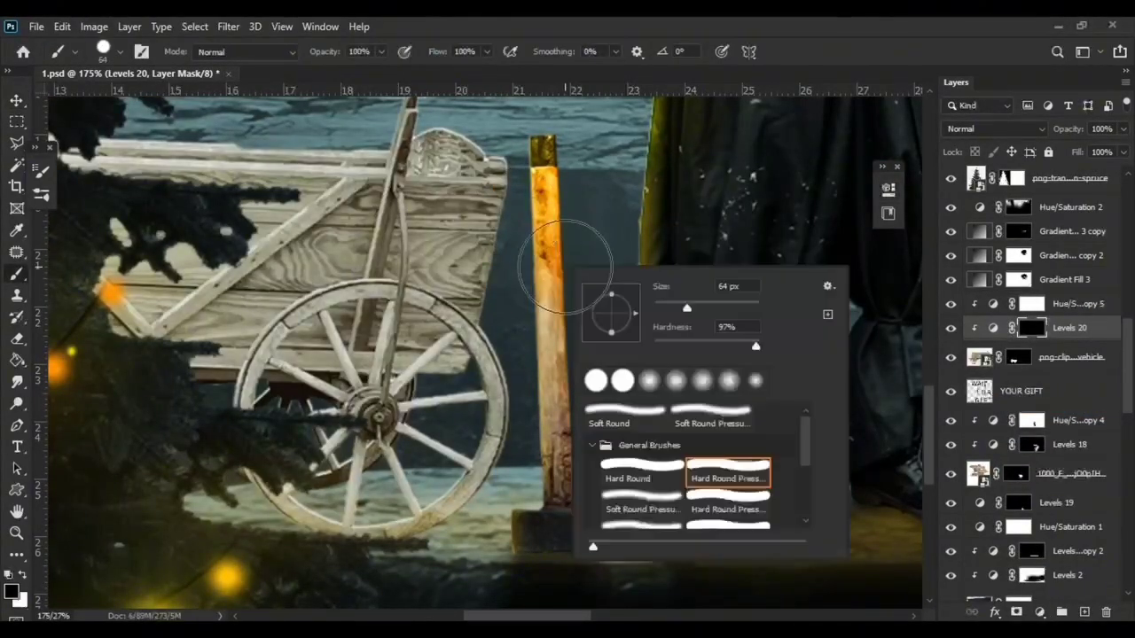
key("Escape")
scroll(507, 282, "down", 2)
scroll(552, 482, "down", 2)
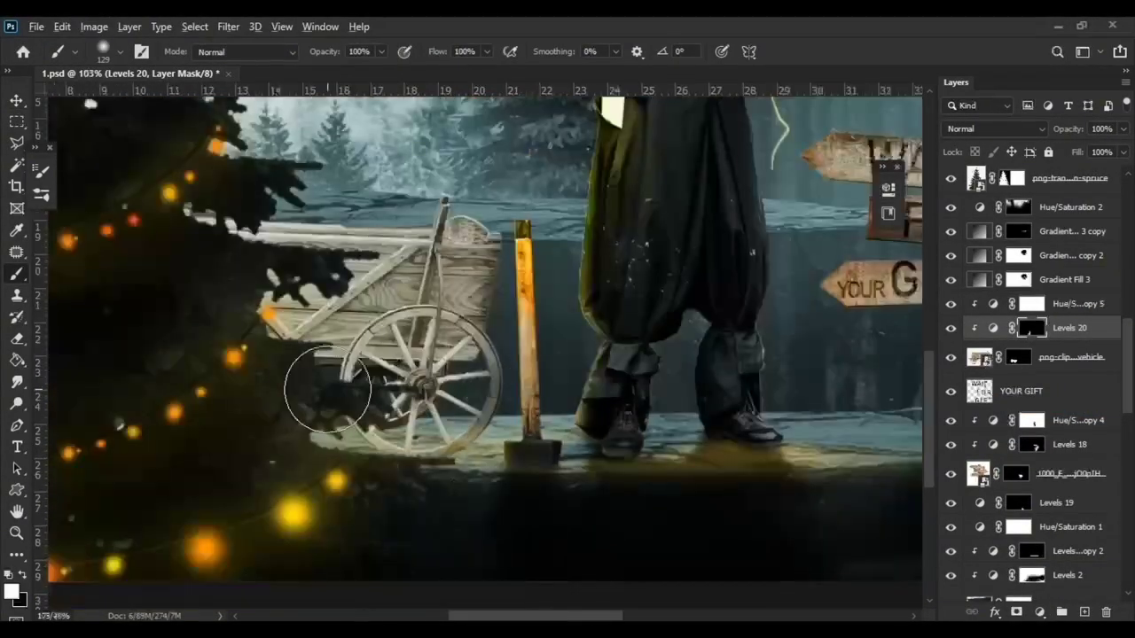
scroll(329, 392, "up", 1)
scroll(1011, 426, "up", 3)
scroll(980, 364, "up", 2)
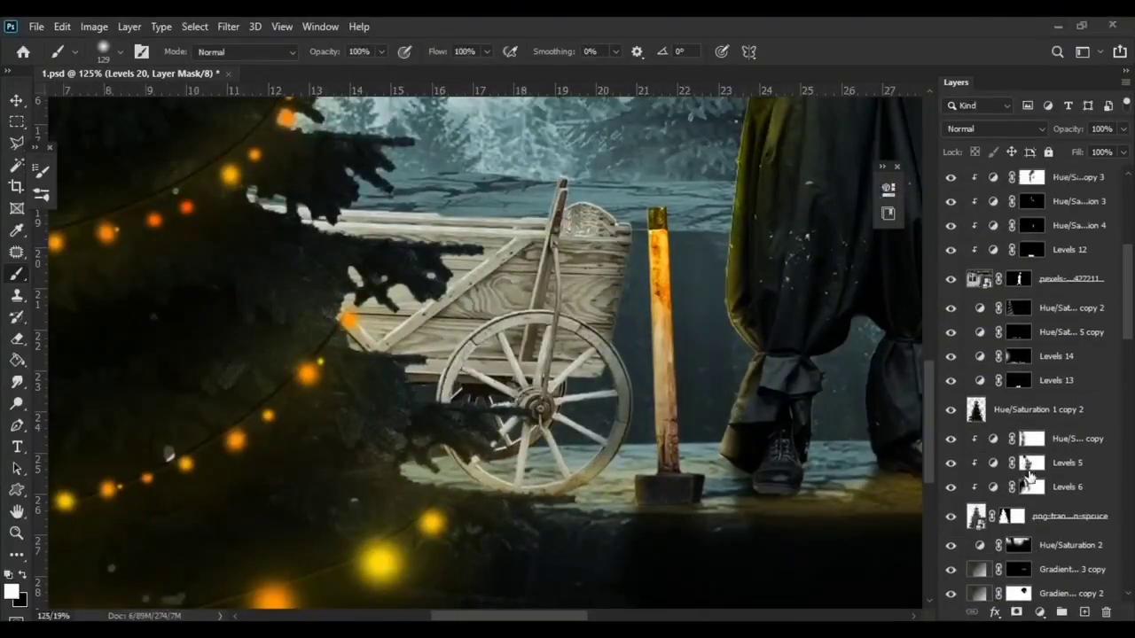
scroll(955, 304, "up", 2)
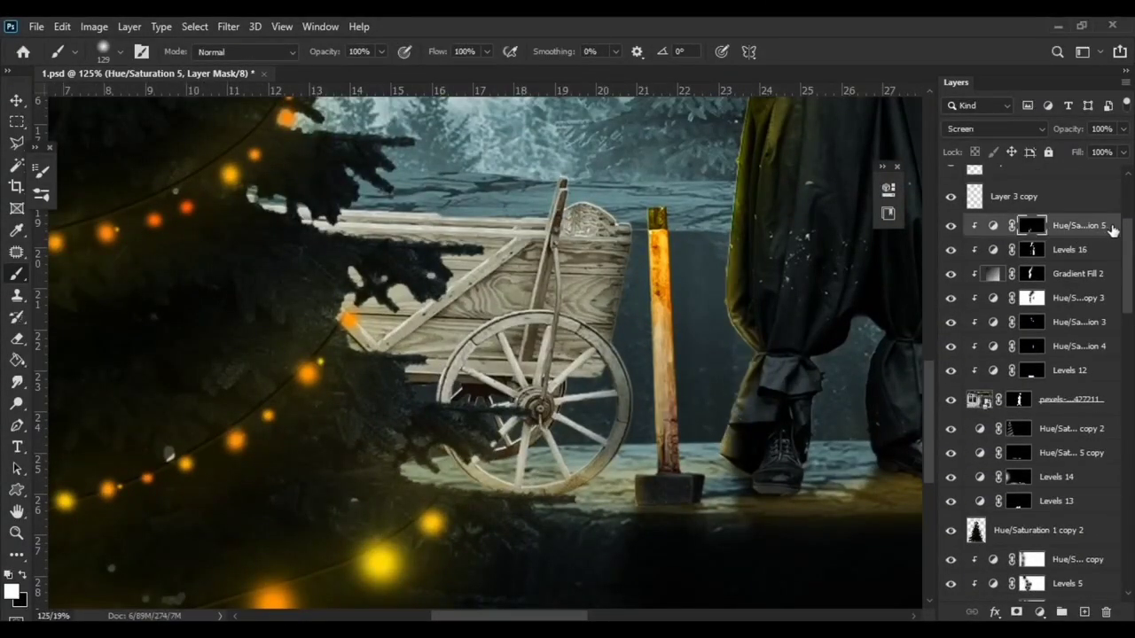
scroll(1064, 266, "down", 3)
scroll(1038, 310, "down", 3)
left_click(1020, 341)
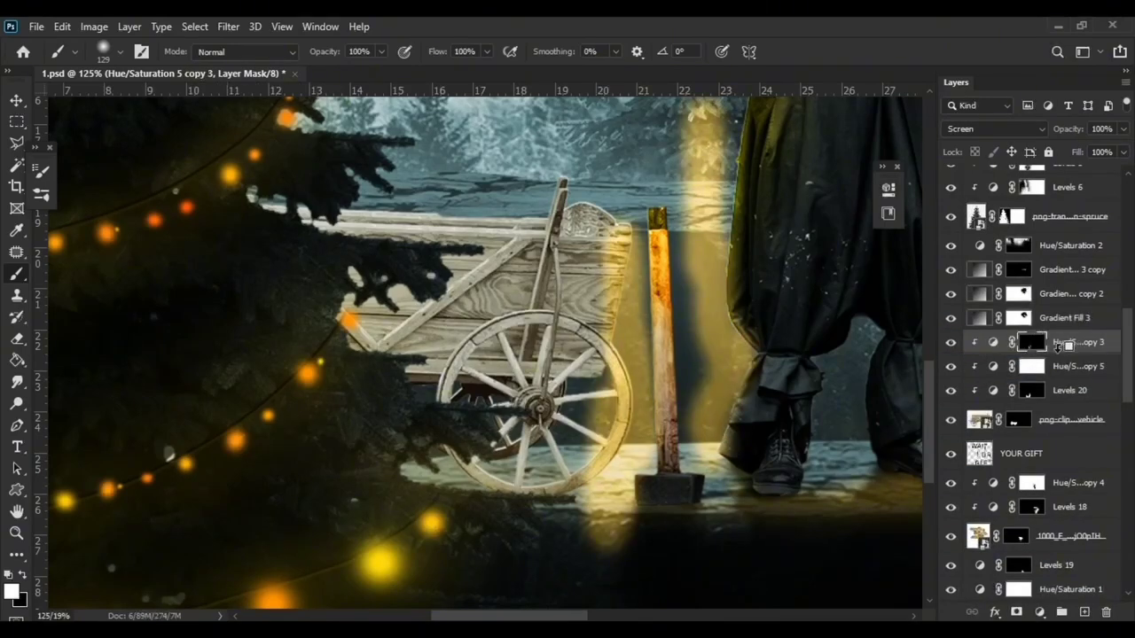
Step: Invert the warm glow mask and add a clipped Levels layer darkening the cart's whites
key("ctrl+i")
key("ctrl+i")
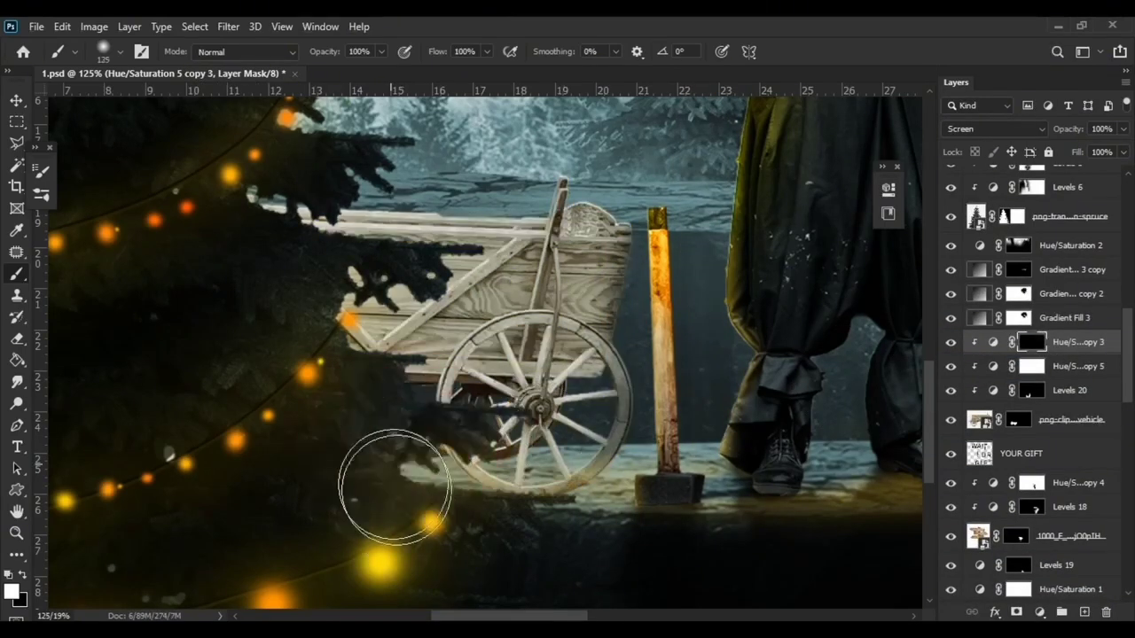
left_click_drag(287, 369, 417, 568)
scroll(325, 423, "up", 5)
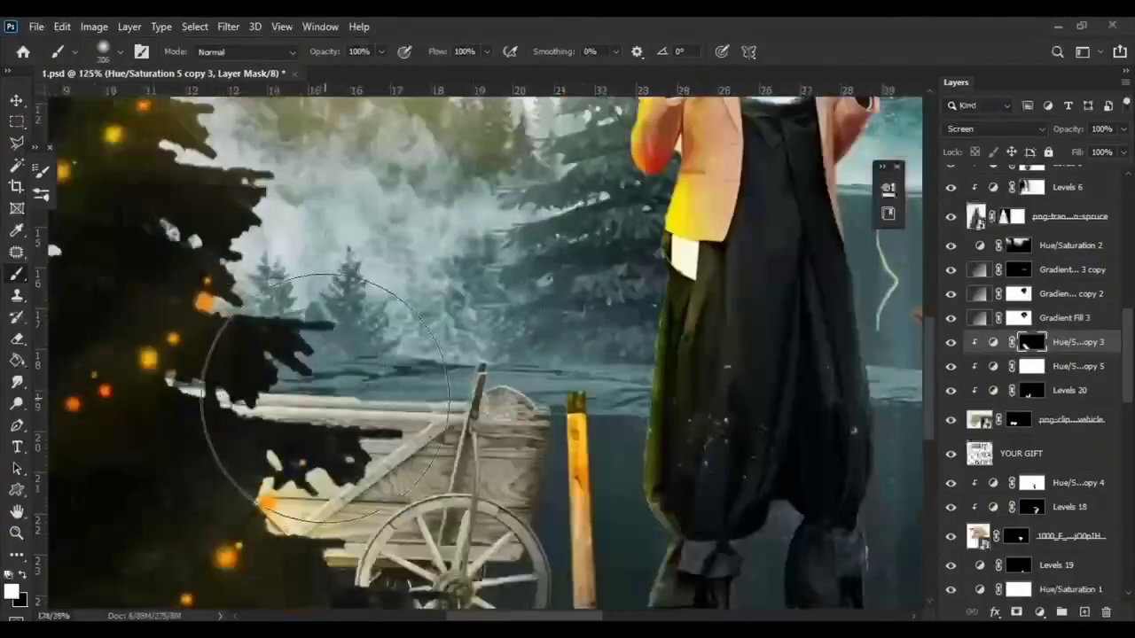
left_click(1071, 420)
left_click(1039, 612)
left_click(1029, 393)
left_click_drag(847, 398, 805, 394)
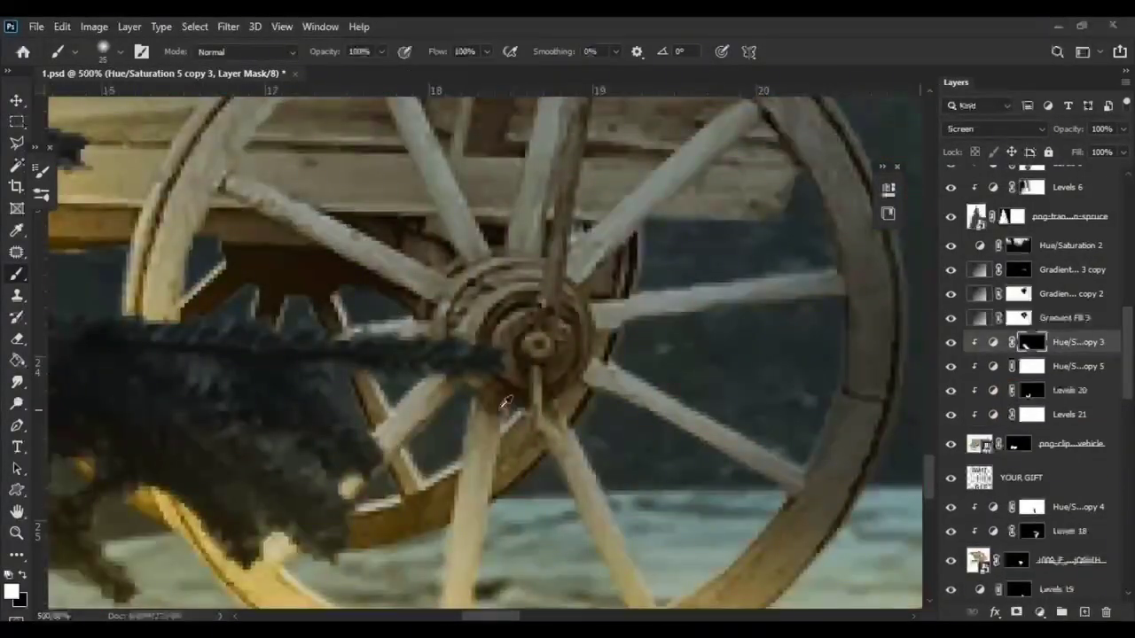
Step: Paint warm yellow light along the wheel spokes, removing it from one spoke
scroll(534, 358, "down", 2)
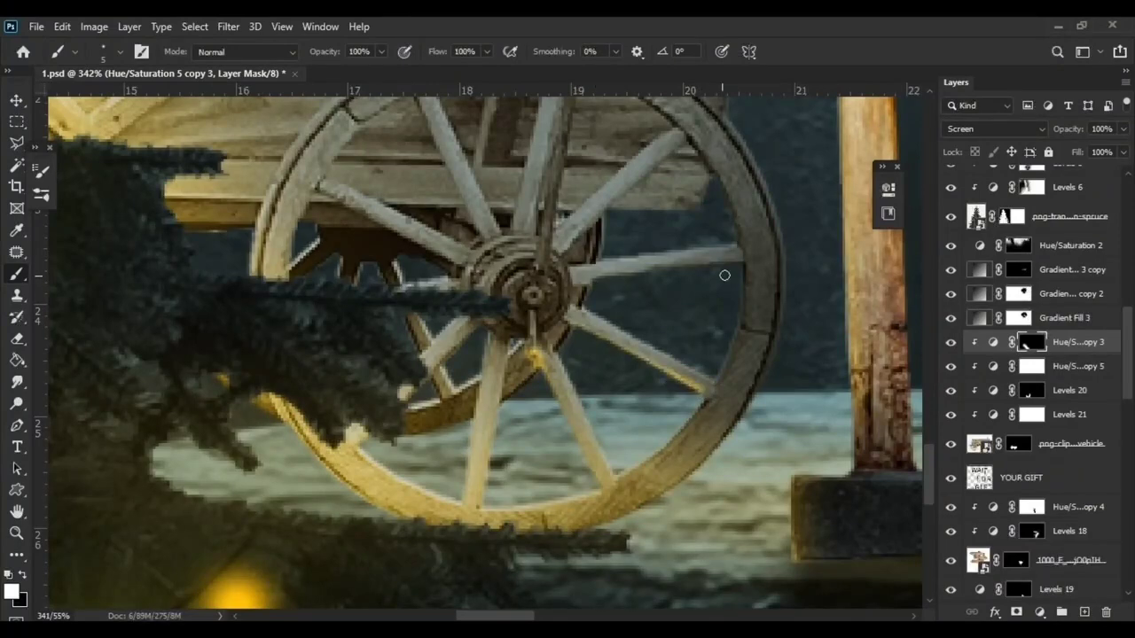
scroll(708, 381, "down", 2)
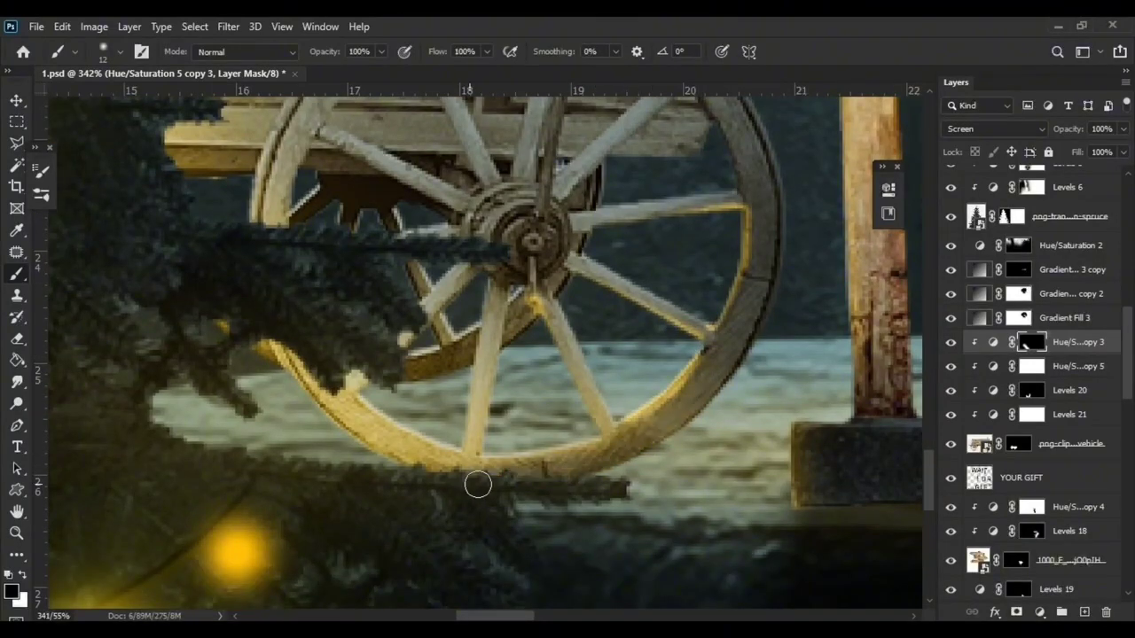
scroll(433, 433, "up", 2)
scroll(630, 203, "up", 1)
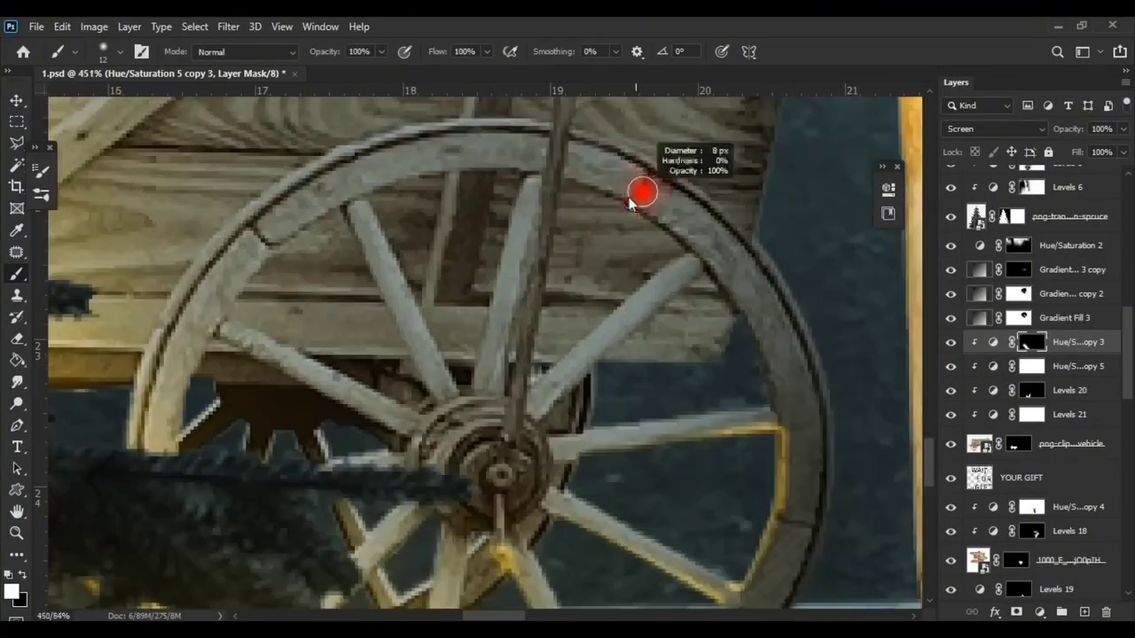
scroll(692, 197, "down", 1)
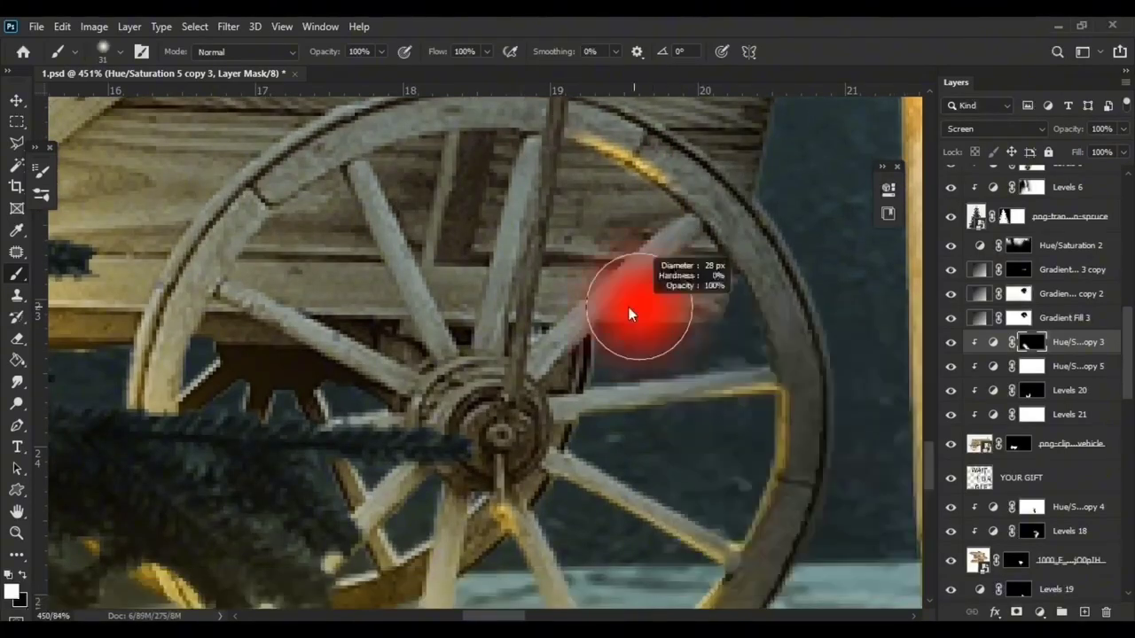
left_click_drag(537, 164, 479, 355)
left_click_drag(355, 177, 439, 377)
left_click_drag(253, 314, 406, 404)
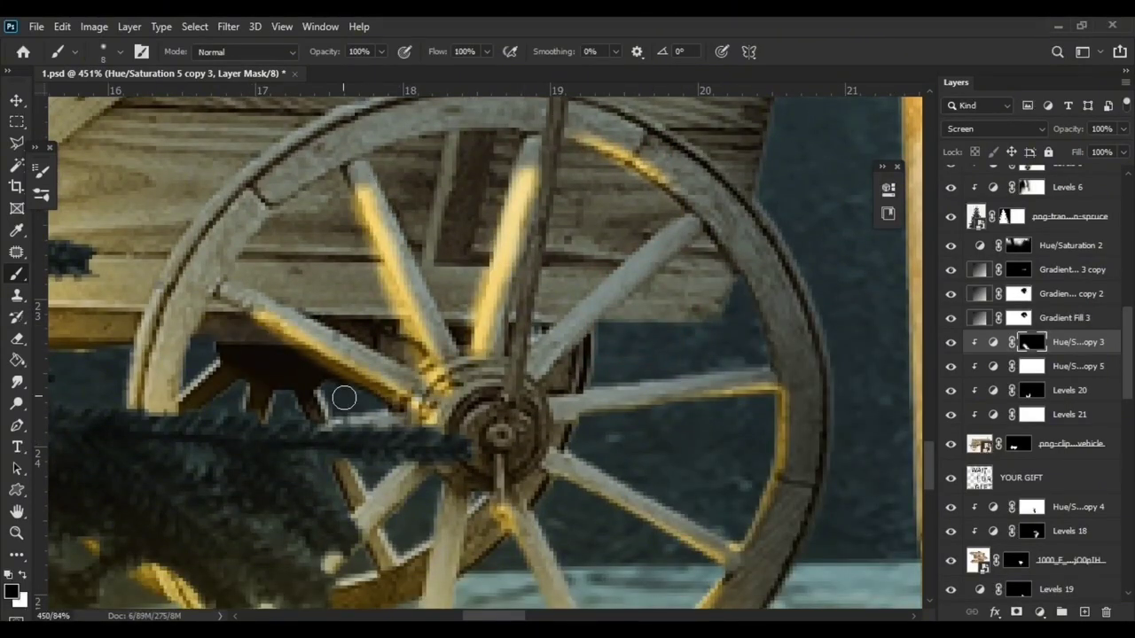
left_click_drag(507, 150, 459, 405)
Step: Set the brush to 20% flow and a smaller size for detail painting
scroll(459, 405, "down", 5)
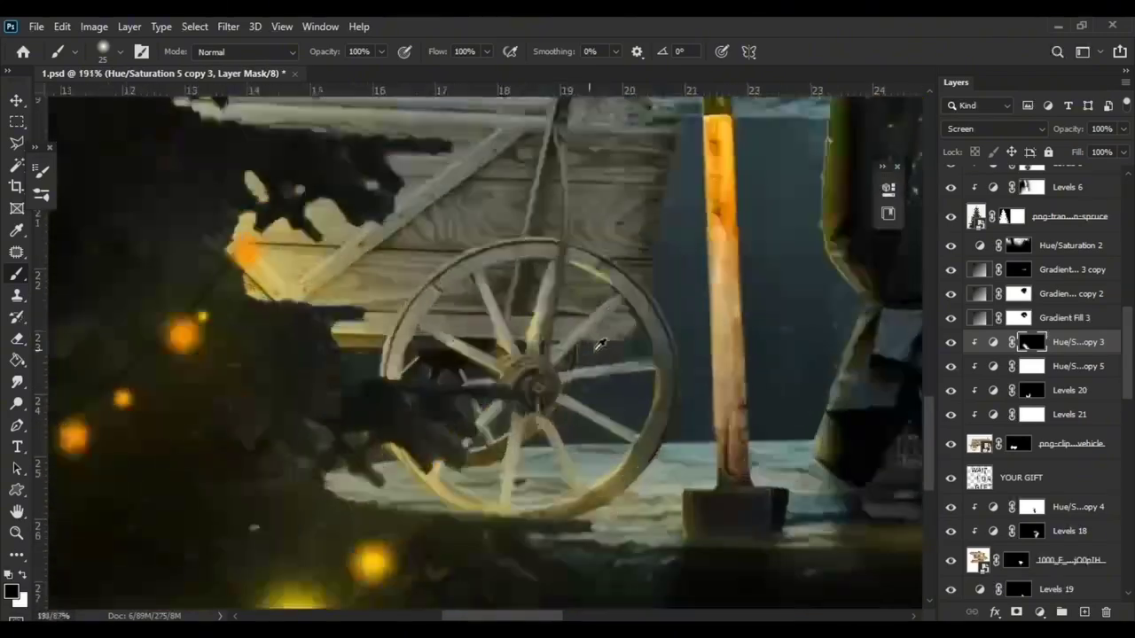
scroll(560, 328, "up", 4)
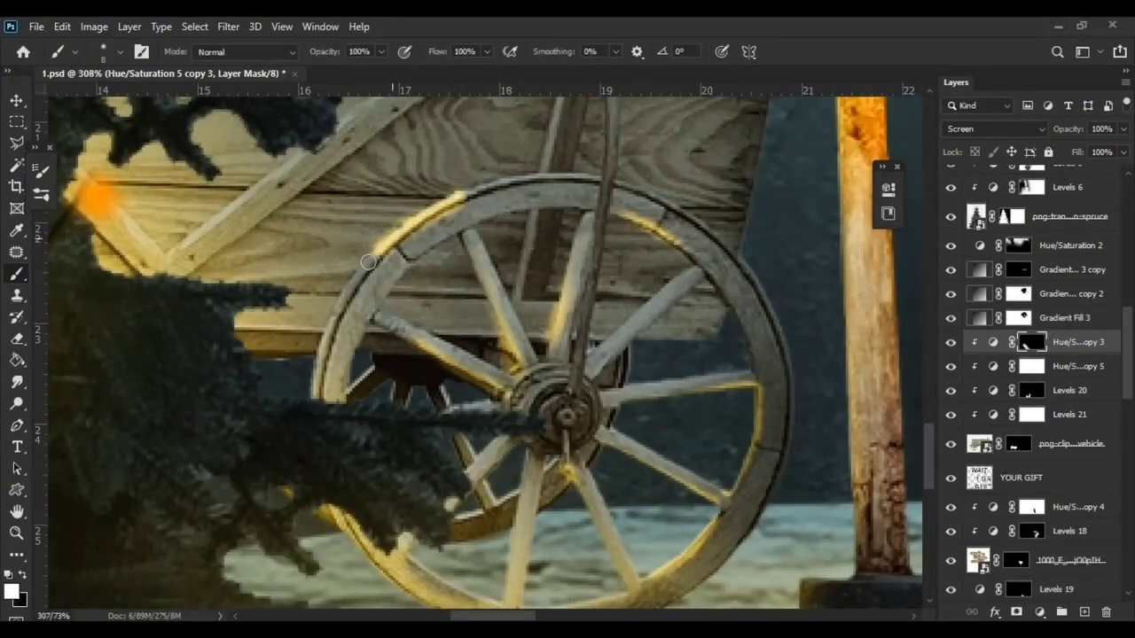
scroll(412, 226, "down", 2)
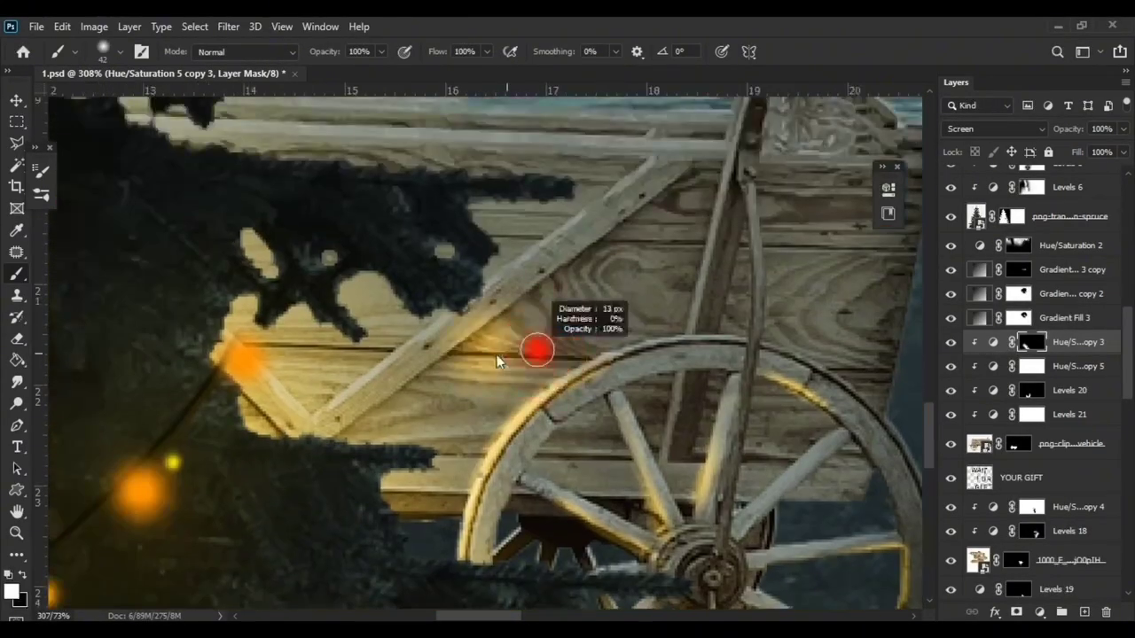
scroll(617, 246, "down", 2)
type("20")
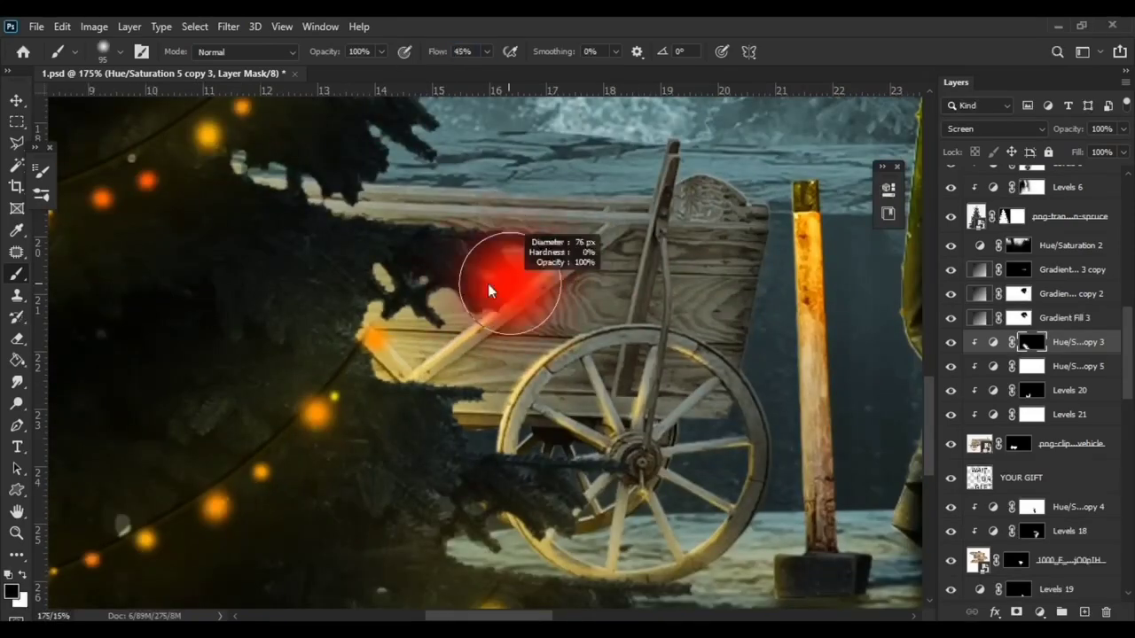
left_click_drag(501, 286, 306, 207)
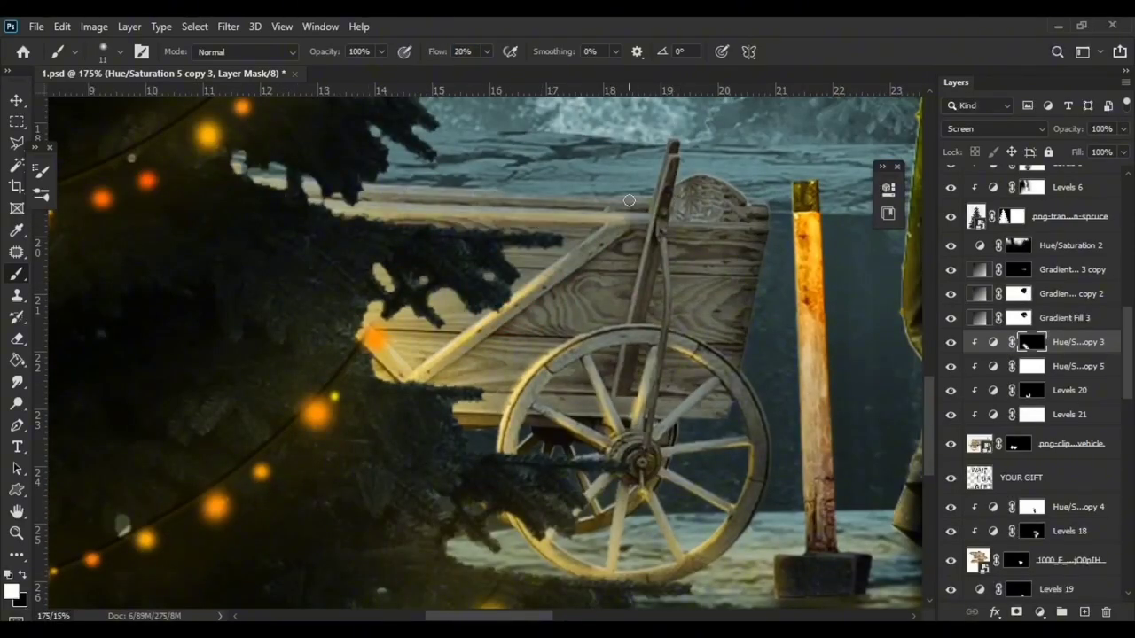
scroll(634, 328, "down", 5)
scroll(489, 304, "down", 4)
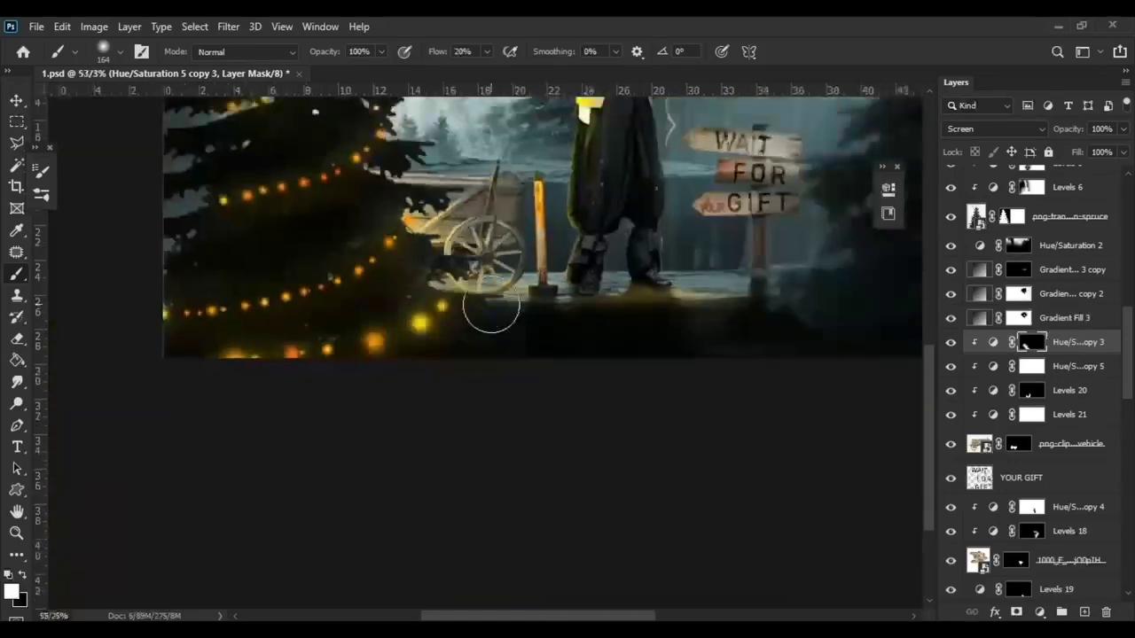
scroll(521, 142, "up", 5)
scroll(522, 142, "up", 2)
scroll(521, 142, "up", 1)
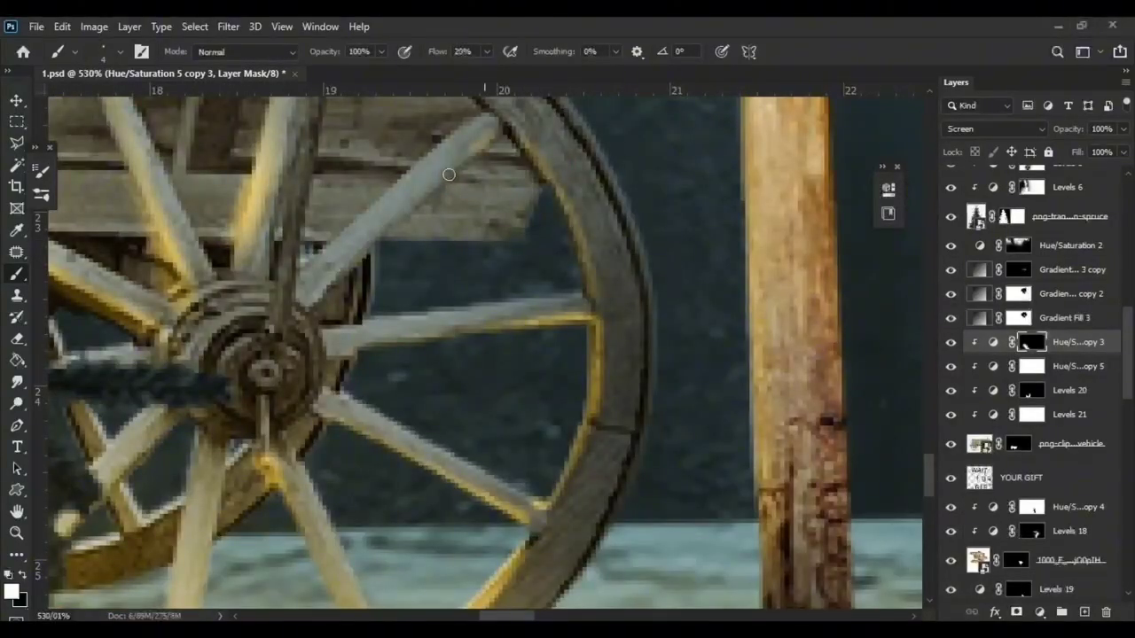
scroll(376, 301, "down", 2)
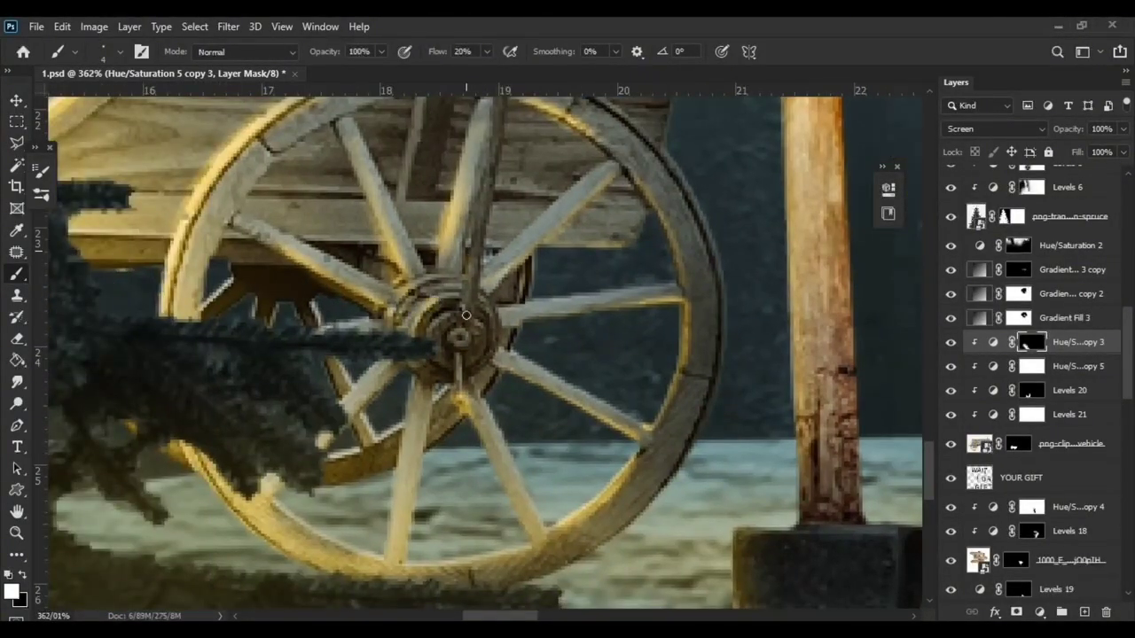
scroll(466, 315, "down", 5)
scroll(532, 337, "up", 2)
scroll(609, 355, "up", 3)
scroll(608, 364, "down", 2)
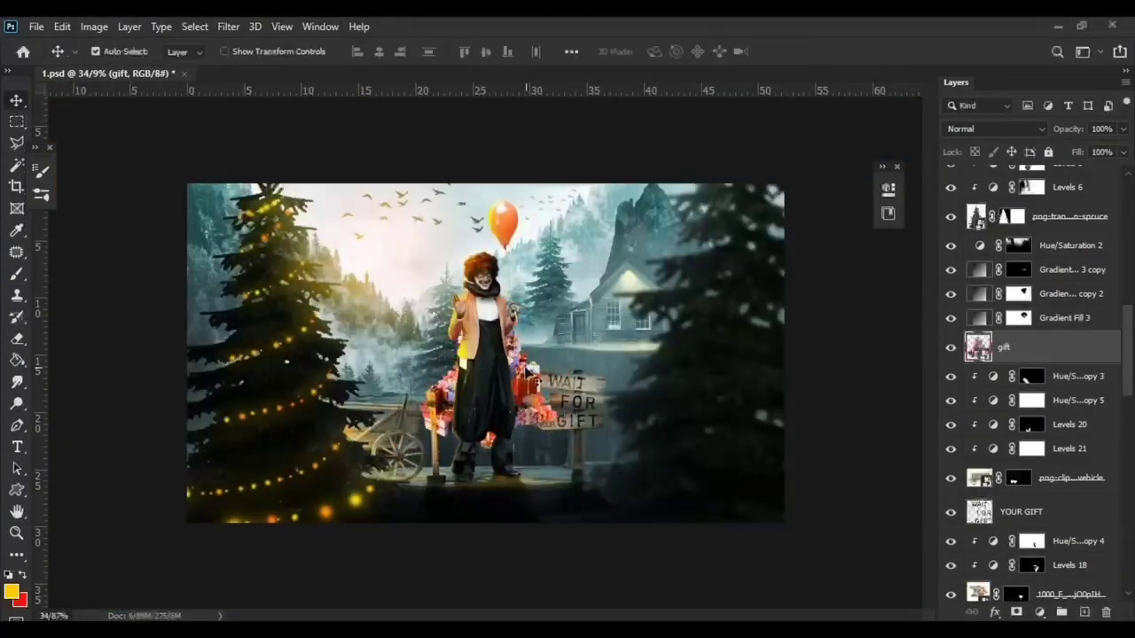
scroll(527, 376, "up", 3)
Step: Move the gift pile over the wagon and bring its layer in front
left_click_drag(1002, 347, 1002, 492)
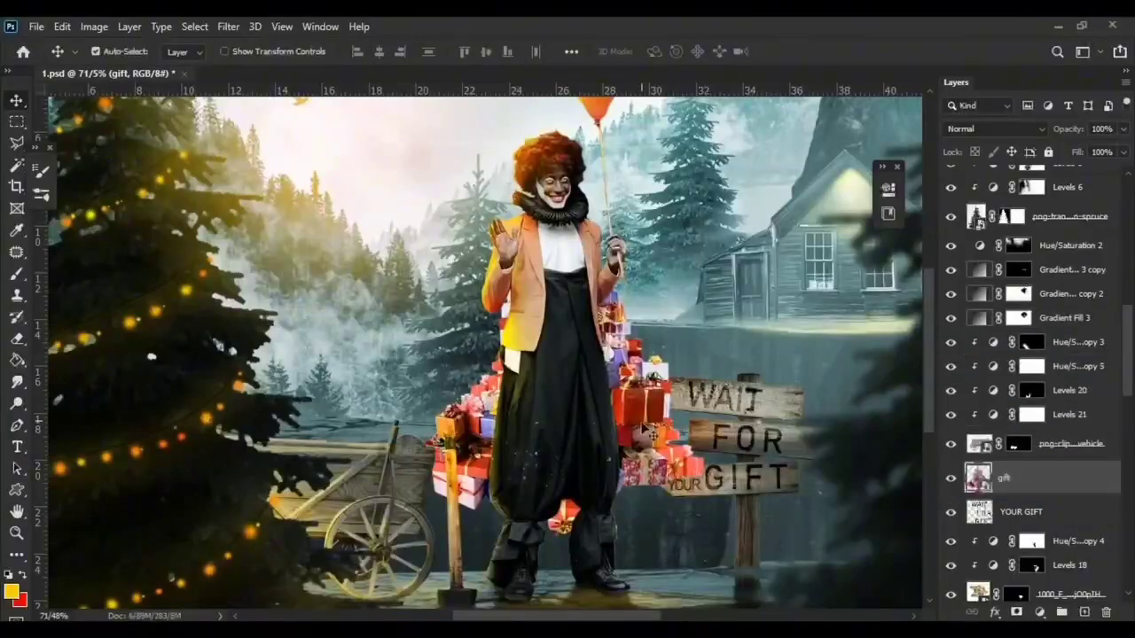
mouse_move(501, 540)
left_mouse_down()
mouse_move(328, 423)
mouse_move(518, 371)
mouse_move(478, 373)
left_mouse_up()
scroll(327, 422, "up", 4)
key("ctrl+bracketright")
key("ctrl+bracketright")
key("ctrl+bracketright")
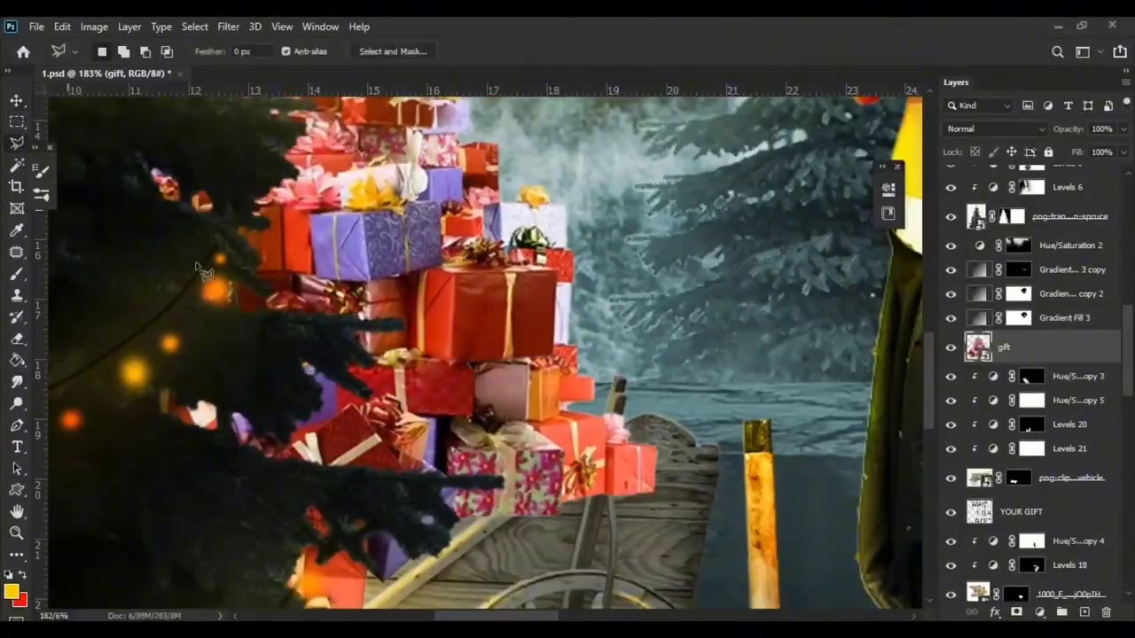
Step: Trace a Polygonal Lasso selection around the gifts and mask the gift layer to it
scroll(335, 352, "down", 2)
left_click(548, 382)
scroll(532, 355, "up", 4)
left_click(510, 252)
left_click(218, 107)
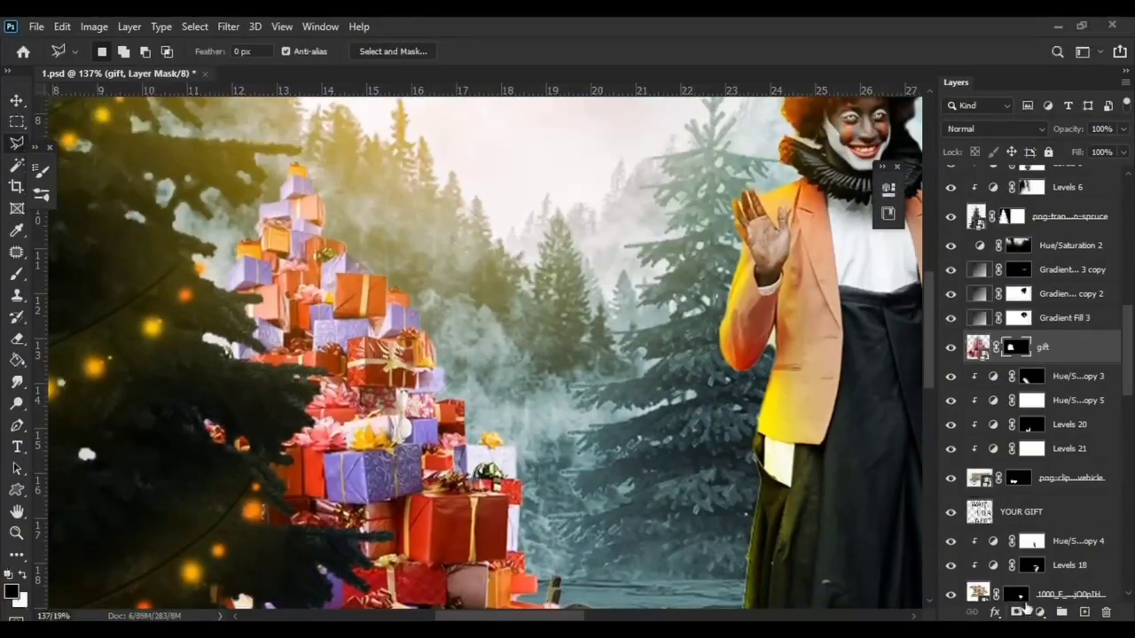
scroll(426, 399, "up", 3)
left_click(962, 401)
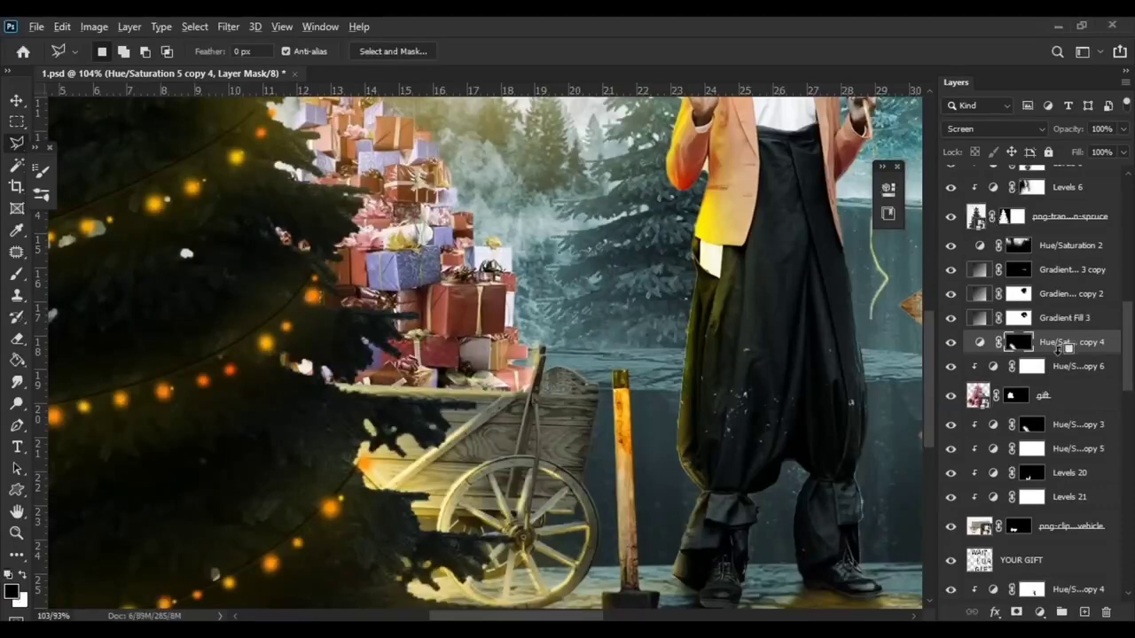
Step: Clip the adjustment layer and paint light back onto the gift pile
key("ctrl+alt+g")
key("b")
key("c")
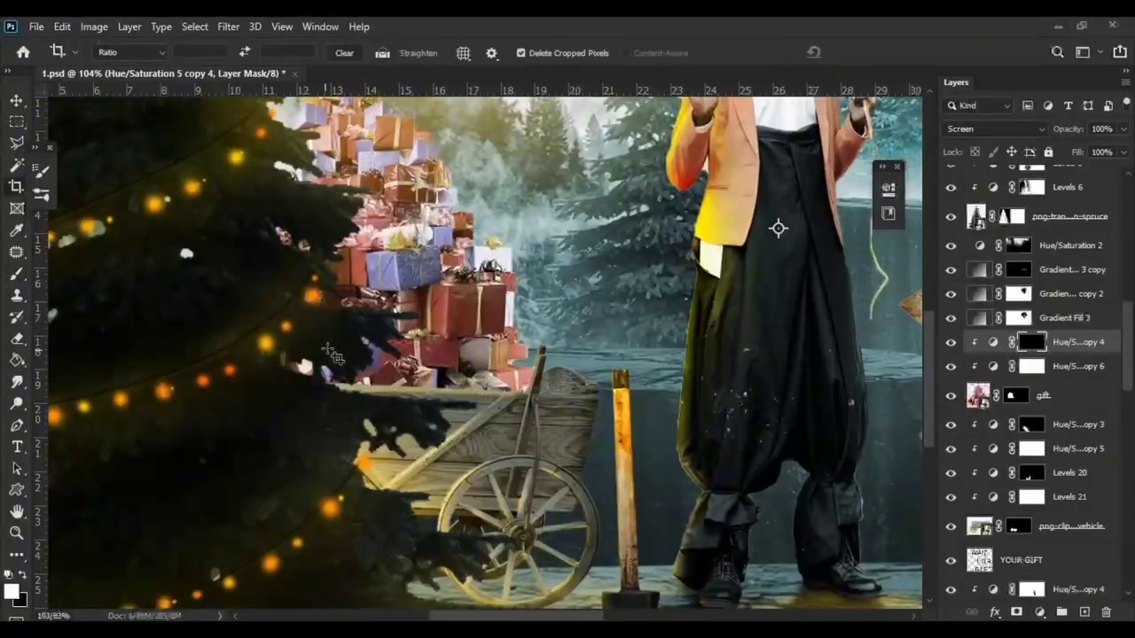
left_click_drag(426, 391, 461, 293)
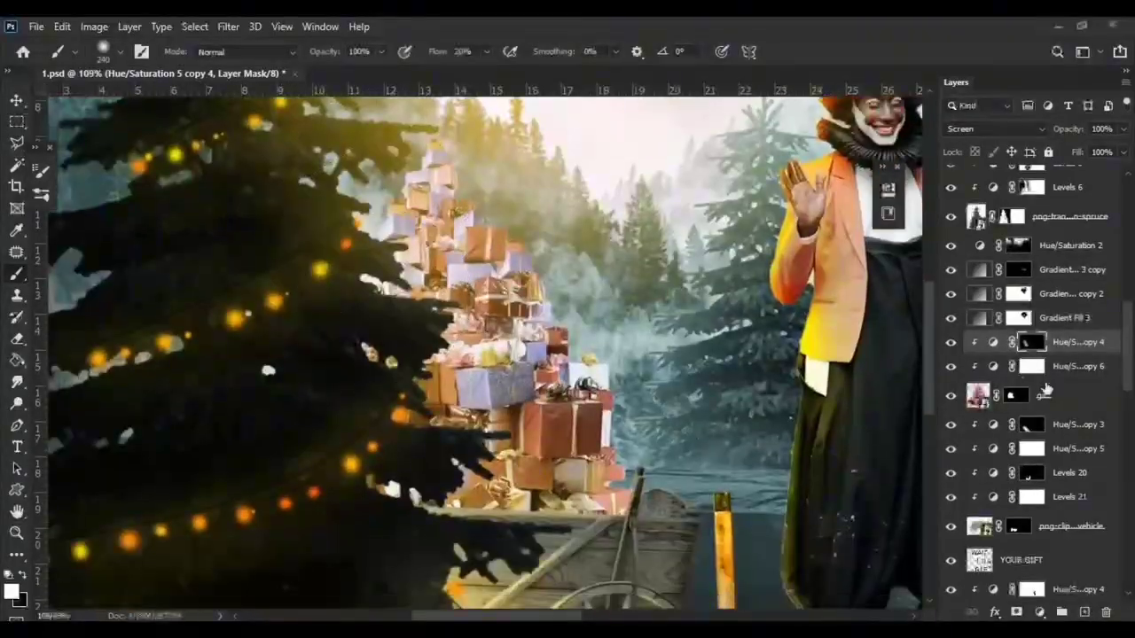
Step: Add a Levels layer darkening the gifts' highlights and invert its mask
left_click(1035, 387)
left_click_drag(850, 397, 766, 401)
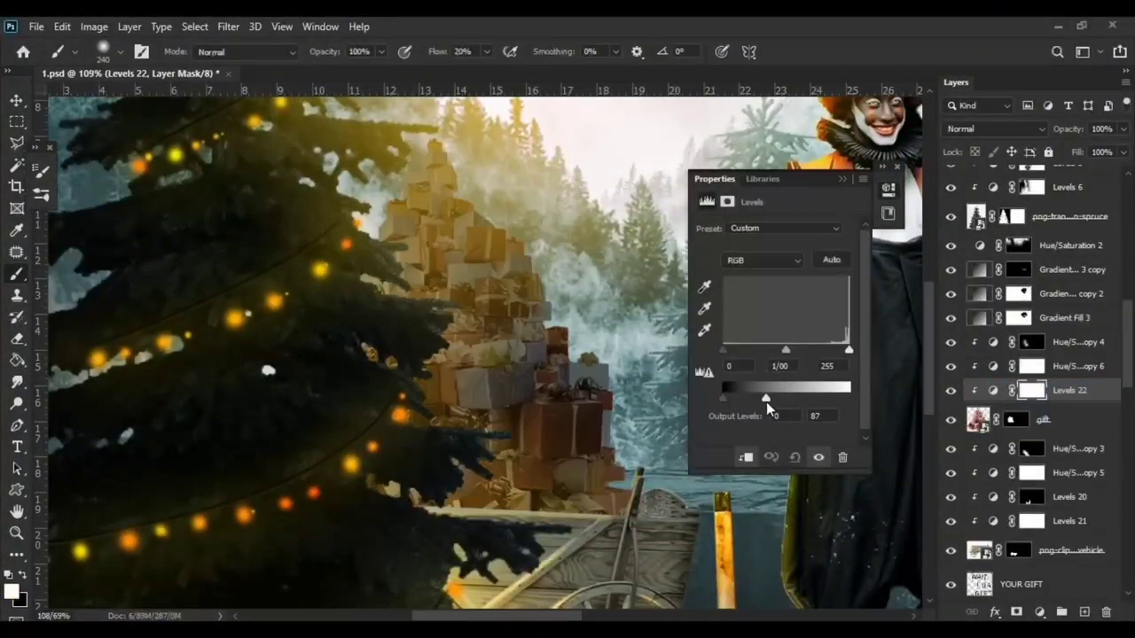
left_click(857, 167)
key("ctrl+i")
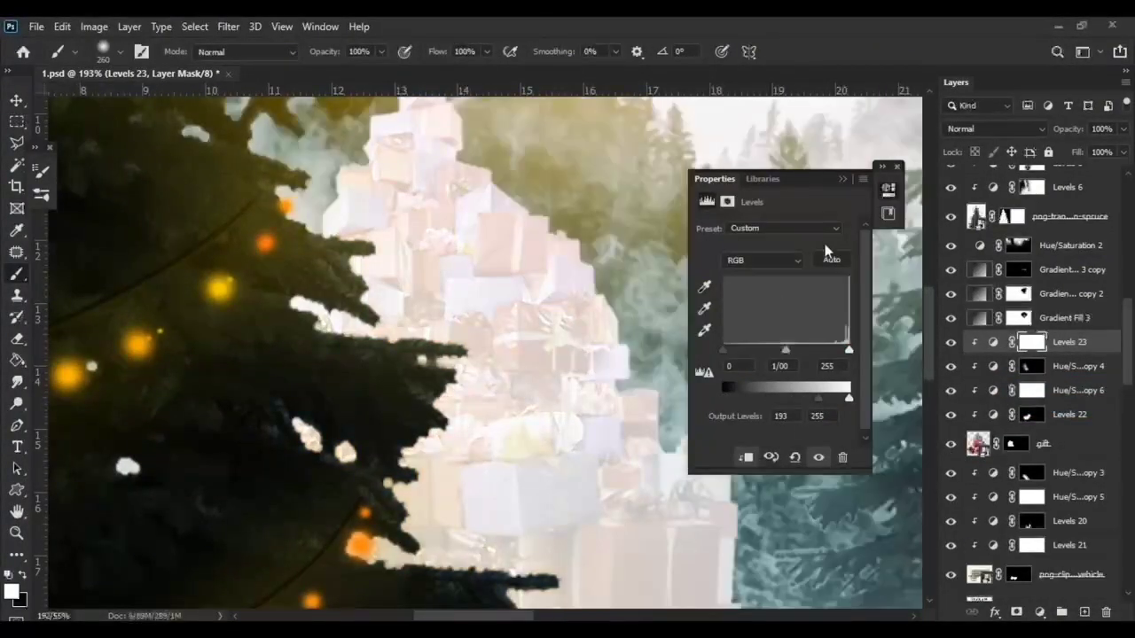
Step: Set Levels 23 to Linear Light blending and invert its mask
left_click(979, 128)
scroll(979, 128, "down", 3)
scroll(979, 128, "down", 5)
scroll(979, 129, "down", 3)
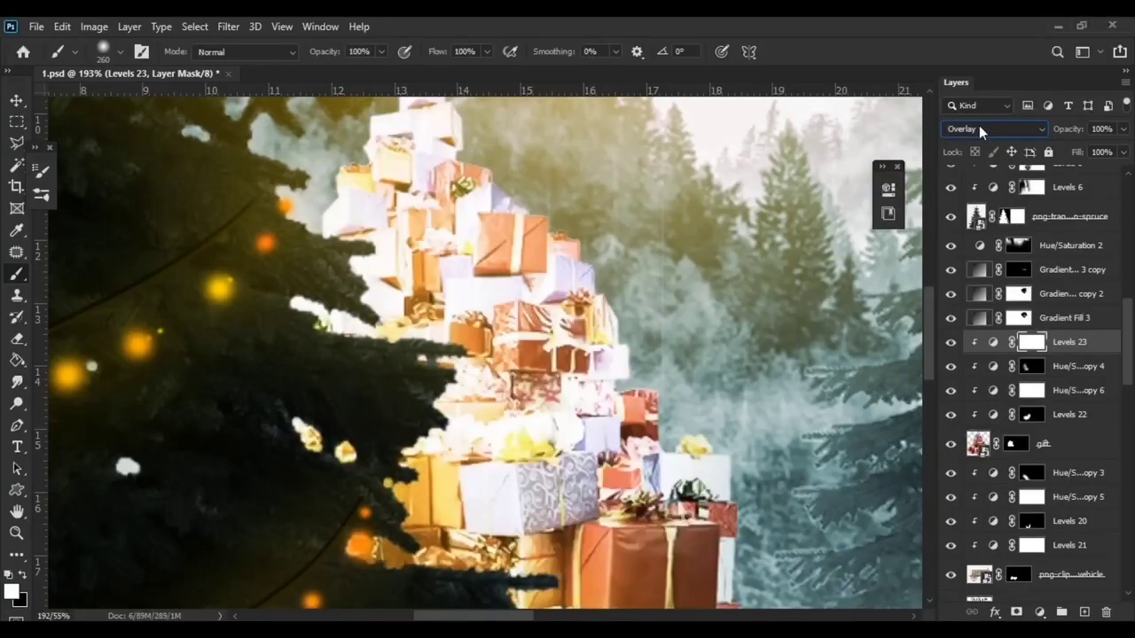
scroll(979, 128, "down", 3)
scroll(979, 129, "down", 1)
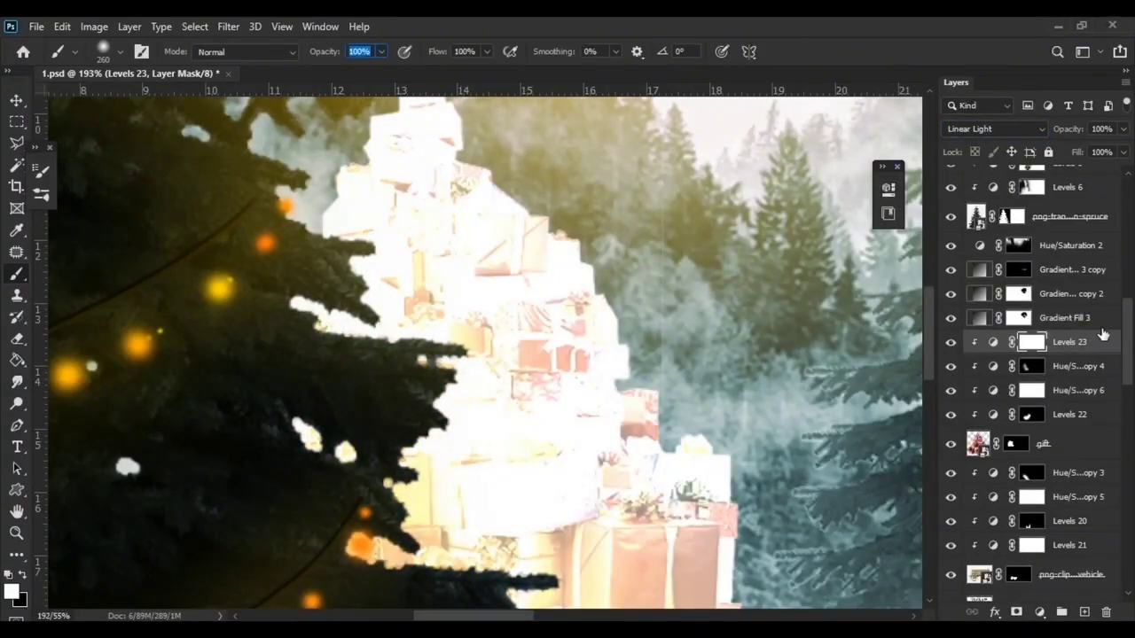
key("ctrl+i")
scroll(465, 277, "up", 3)
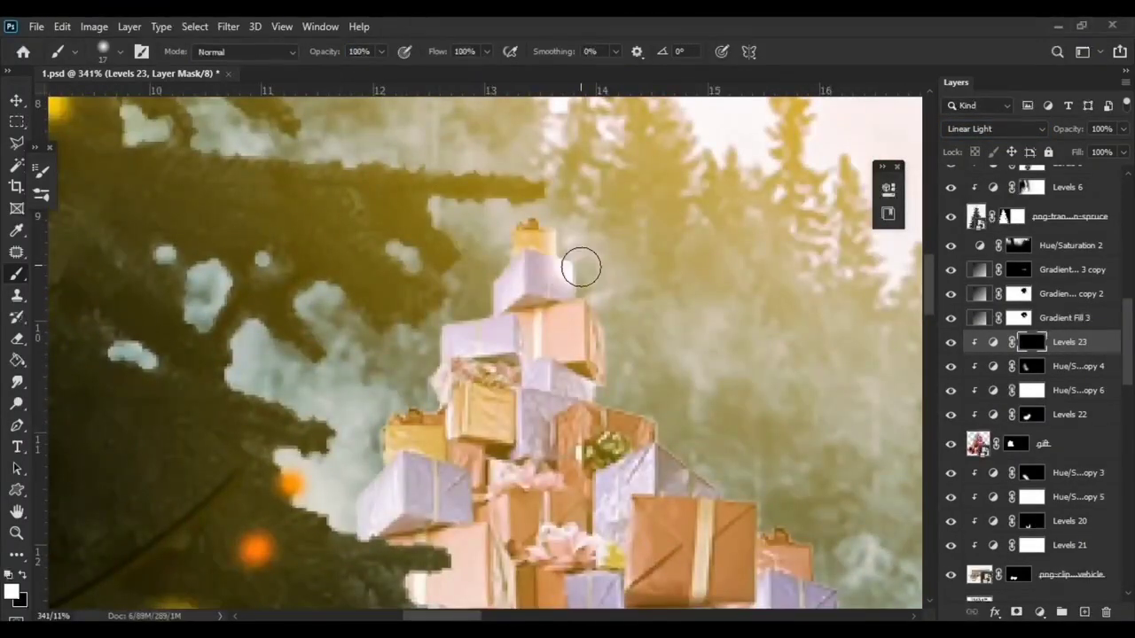
scroll(616, 331, "down", 3)
Step: Pan and scroll to inspect the right and lower parts of the gift pile
left_click_drag(755, 405, 616, 313)
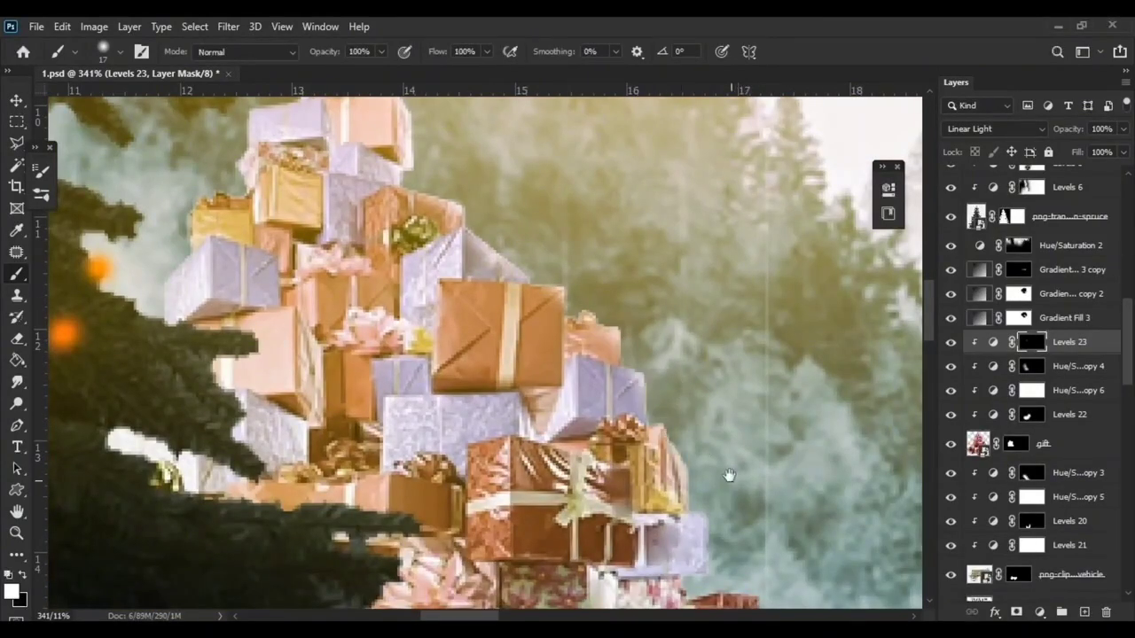
left_click_drag(729, 476, 478, 223)
scroll(680, 370, "down", 4)
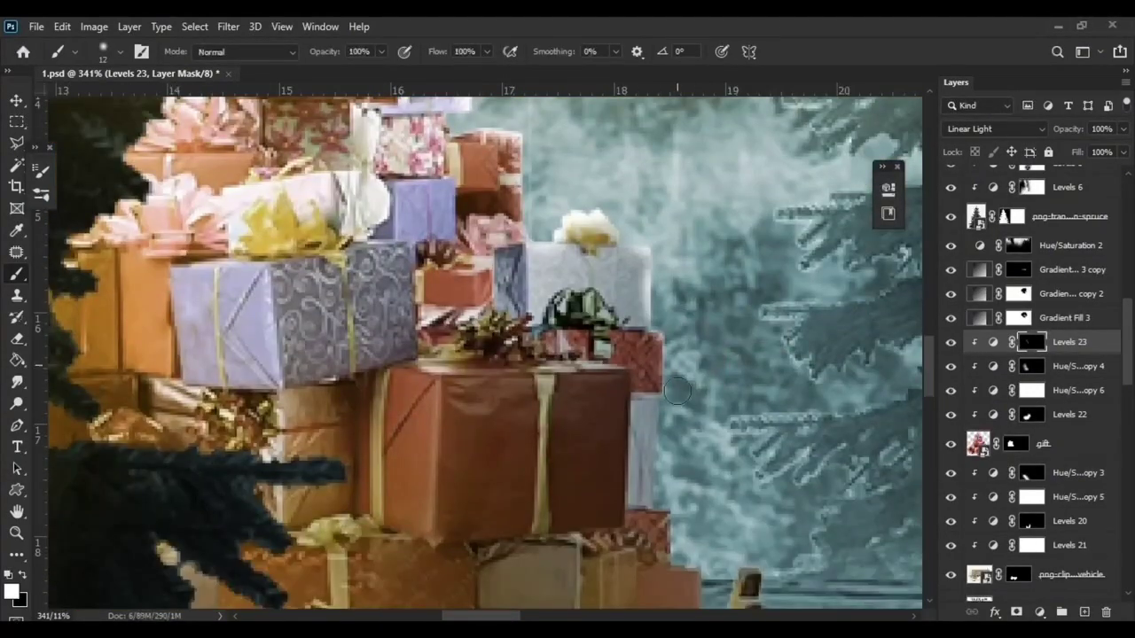
scroll(672, 445, "down", 3)
scroll(671, 445, "down", 2)
scroll(671, 399, "down", 5)
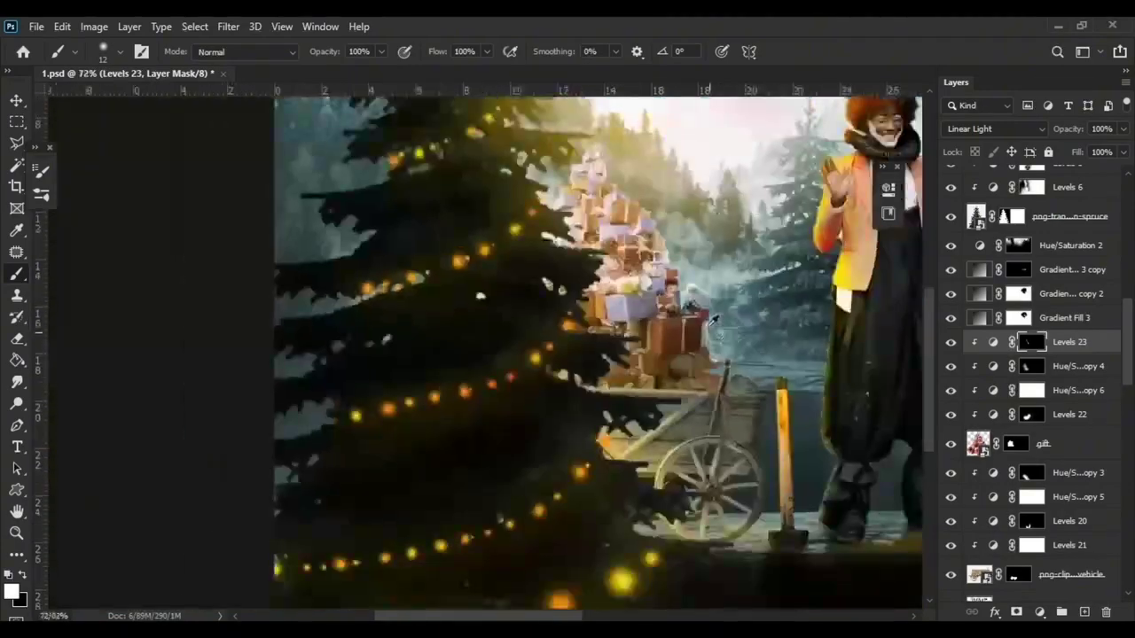
scroll(731, 328, "down", 4)
scroll(751, 336, "down", 2)
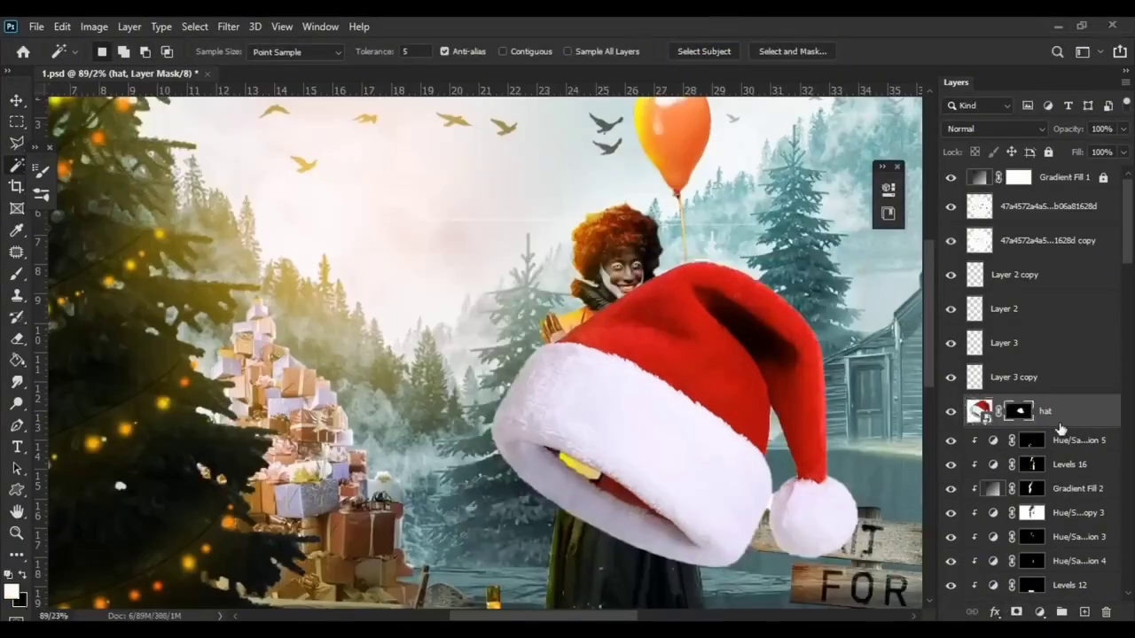
Step: Shrink the Santa hat and place it on the clown's head
left_click(13, 275)
key("ctrl+t")
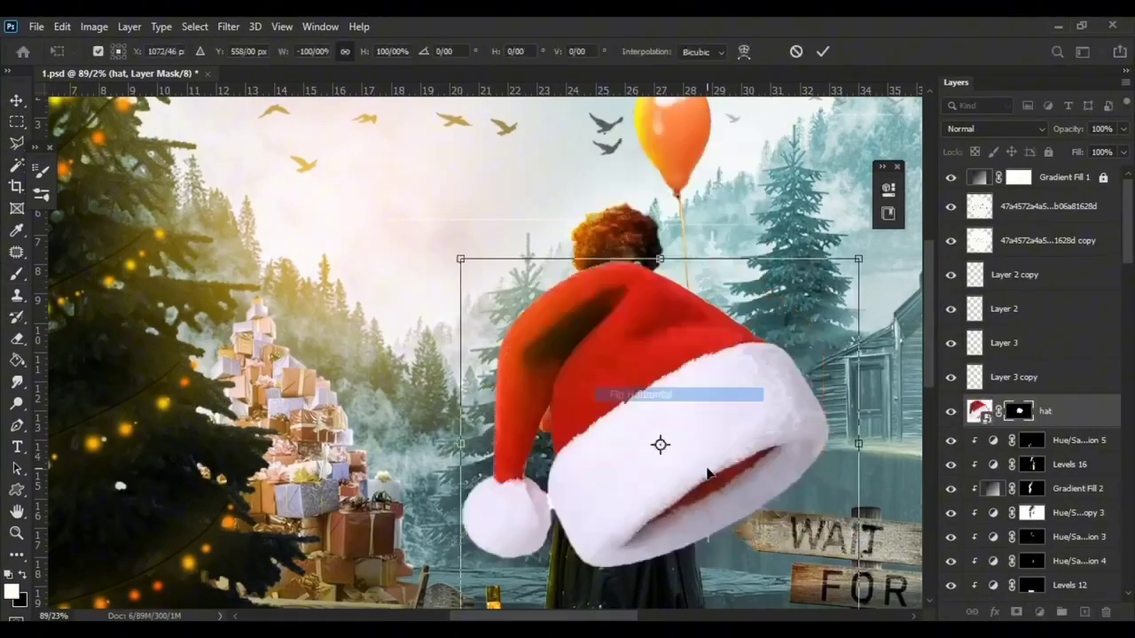
left_click_drag(638, 471, 619, 241)
key("Return")
Step: Enlarge the hat slightly to fit the clown's curly hair
scroll(612, 238, "up", 3)
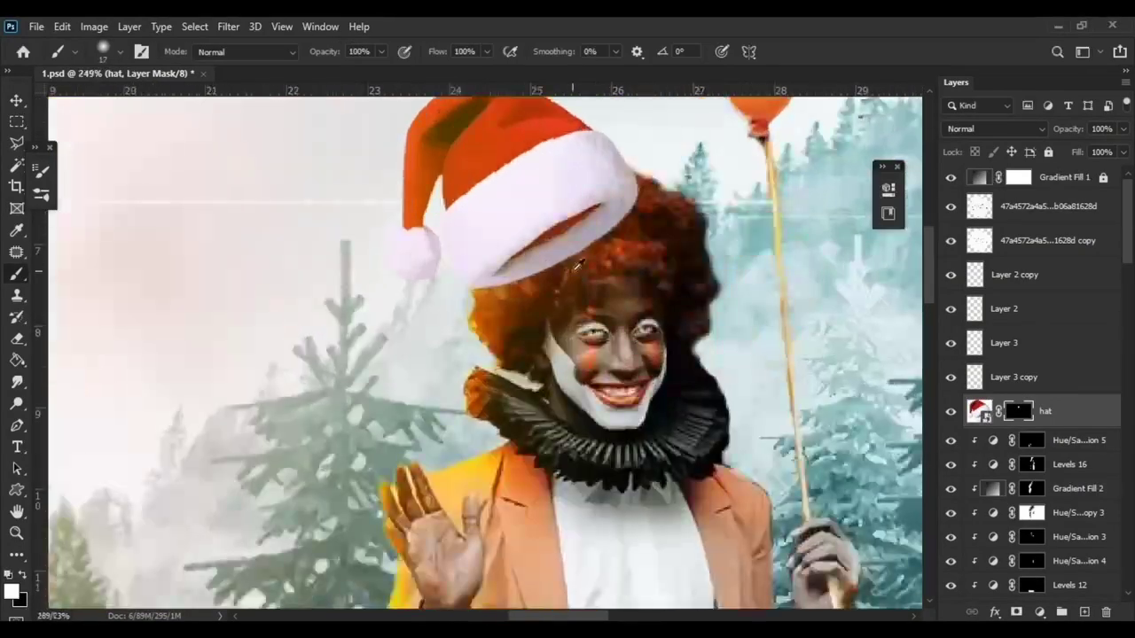
scroll(550, 266, "up", 3)
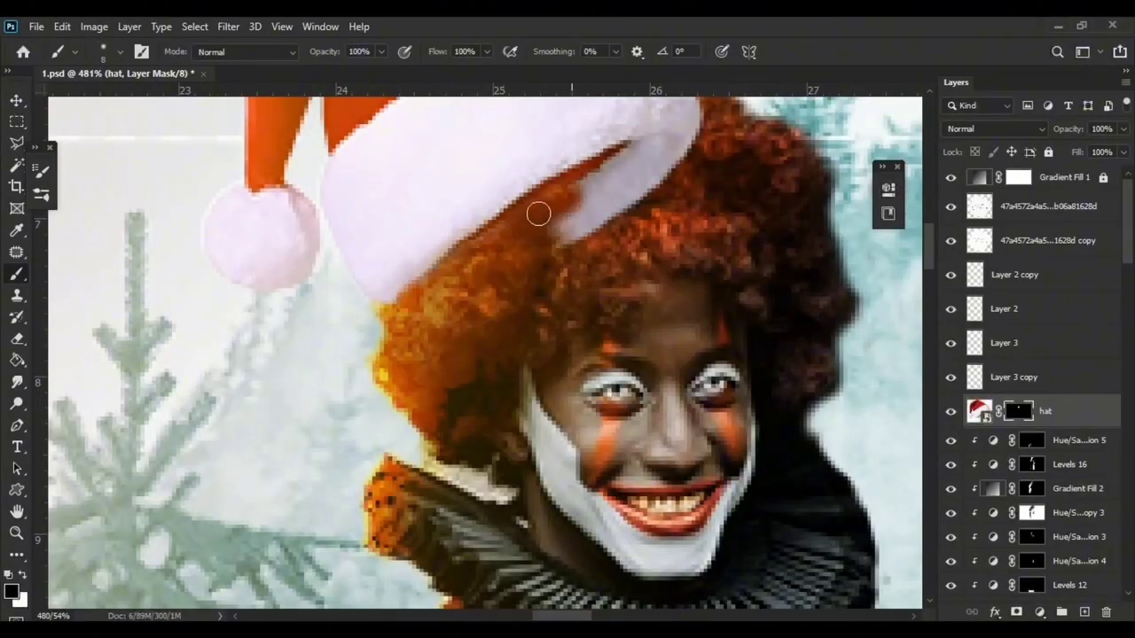
scroll(623, 220, "down", 3)
scroll(625, 266, "down", 1)
key("ctrl+t")
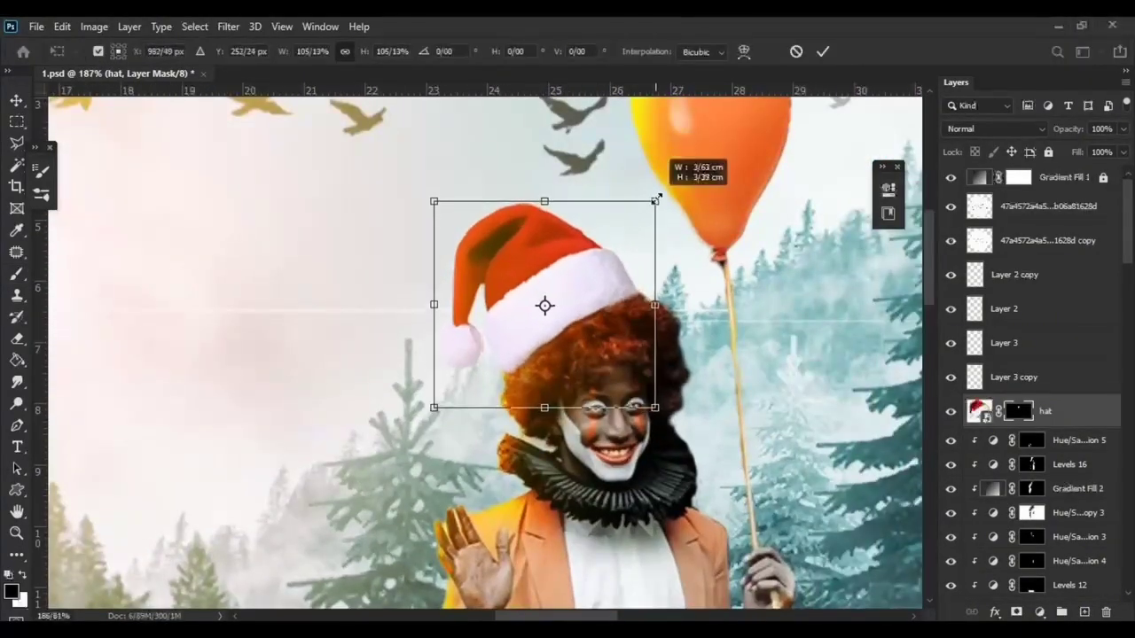
left_click_drag(434, 408, 418, 417)
key("Return")
Step: Select the hat layer using the Move tool
scroll(487, 385, "down", 3)
scroll(495, 231, "up", 3)
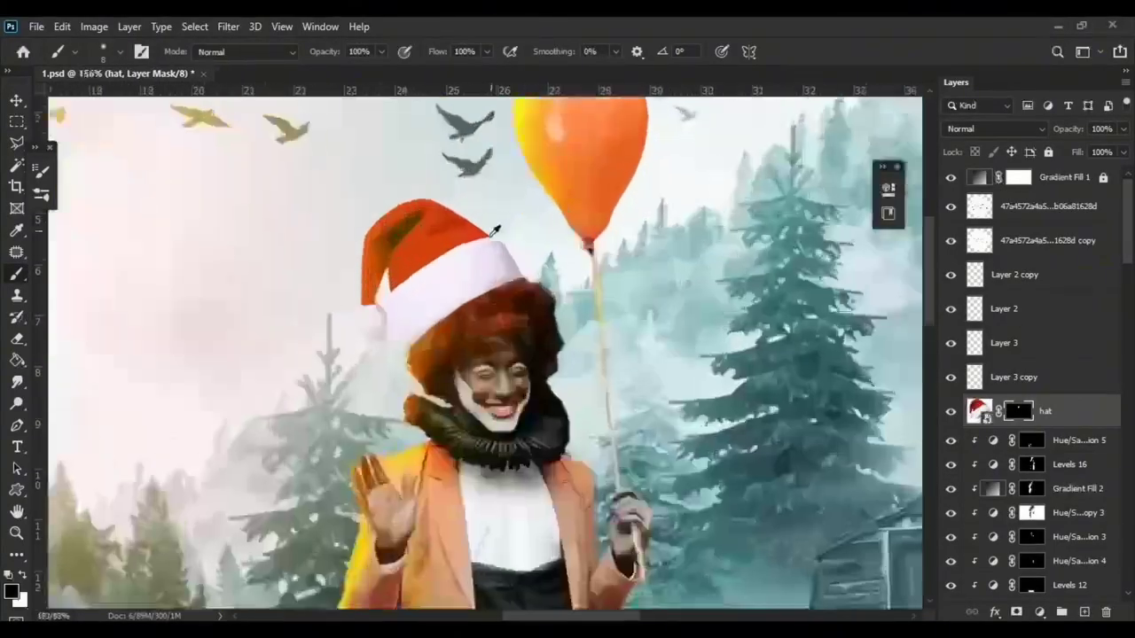
key("v")
scroll(495, 230, "down", 3)
scroll(646, 197, "up", 3)
left_click(645, 196)
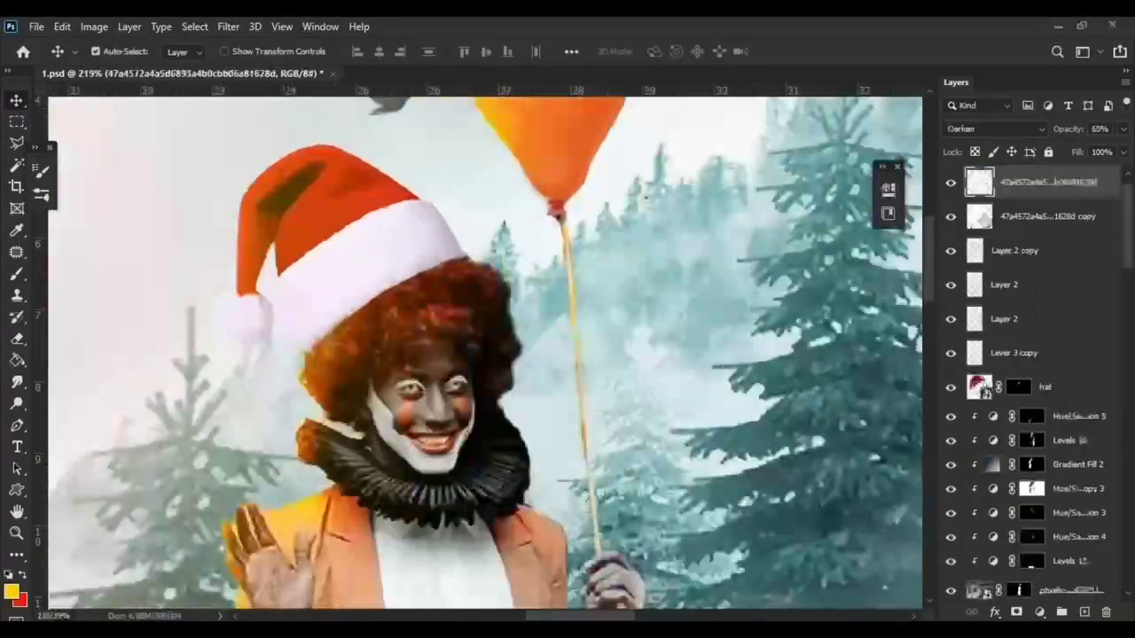
scroll(922, 339, "down", 3)
left_click(1020, 290)
scroll(723, 368, "up", 2)
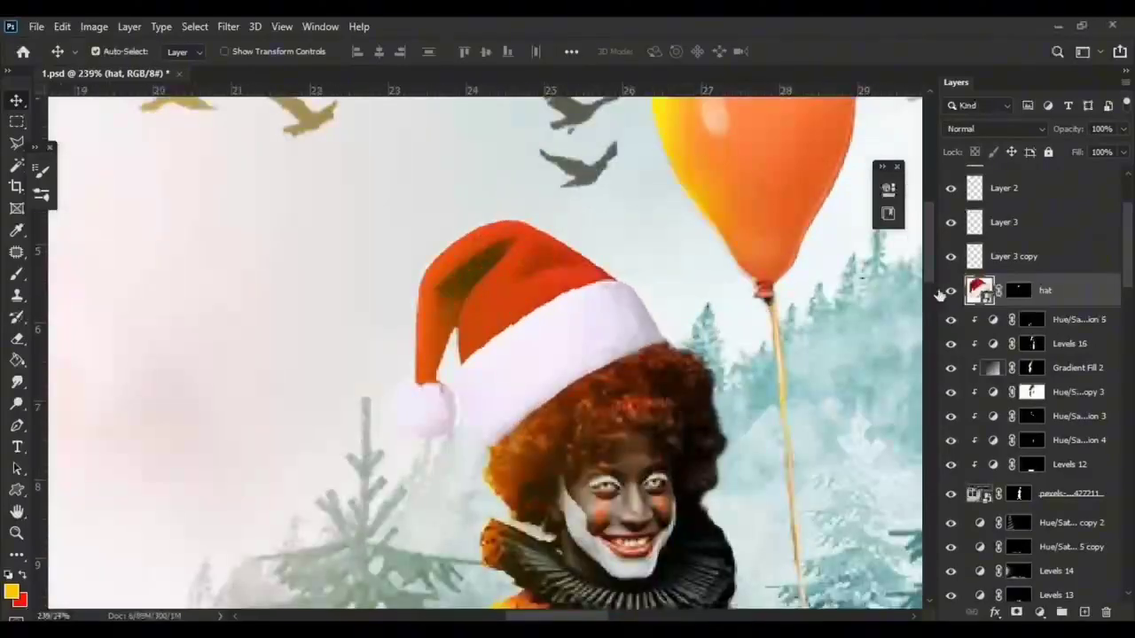
scroll(723, 368, "up", 1)
scroll(625, 441, "up", 5)
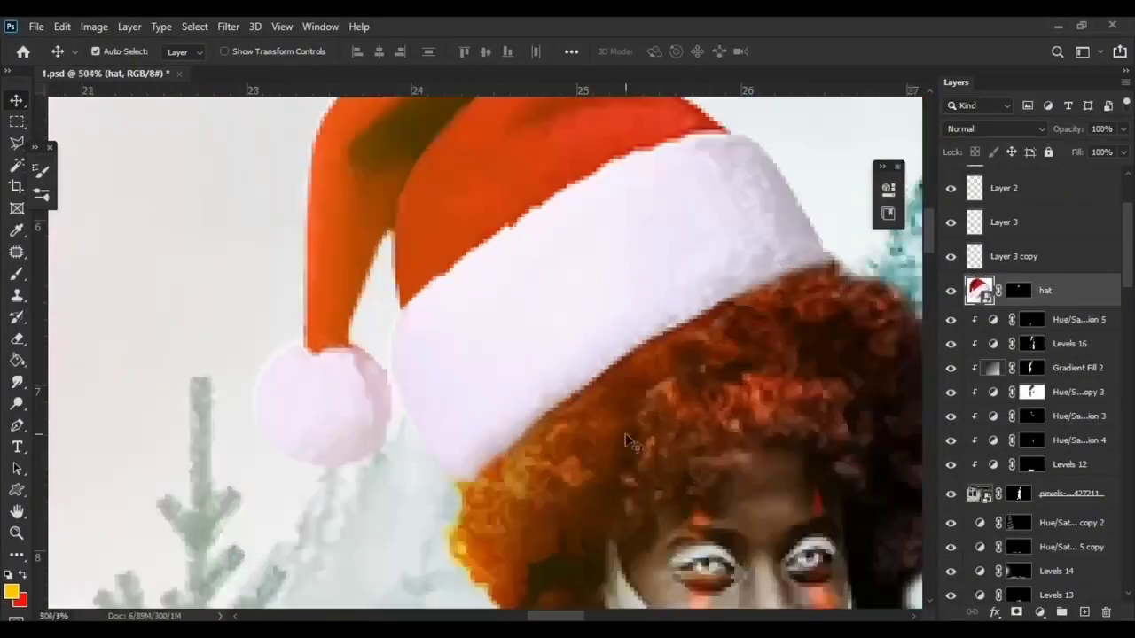
Step: Switch to the Brush and target the hat layer's mask for editing
key("b")
left_click(655, 461)
key("Escape")
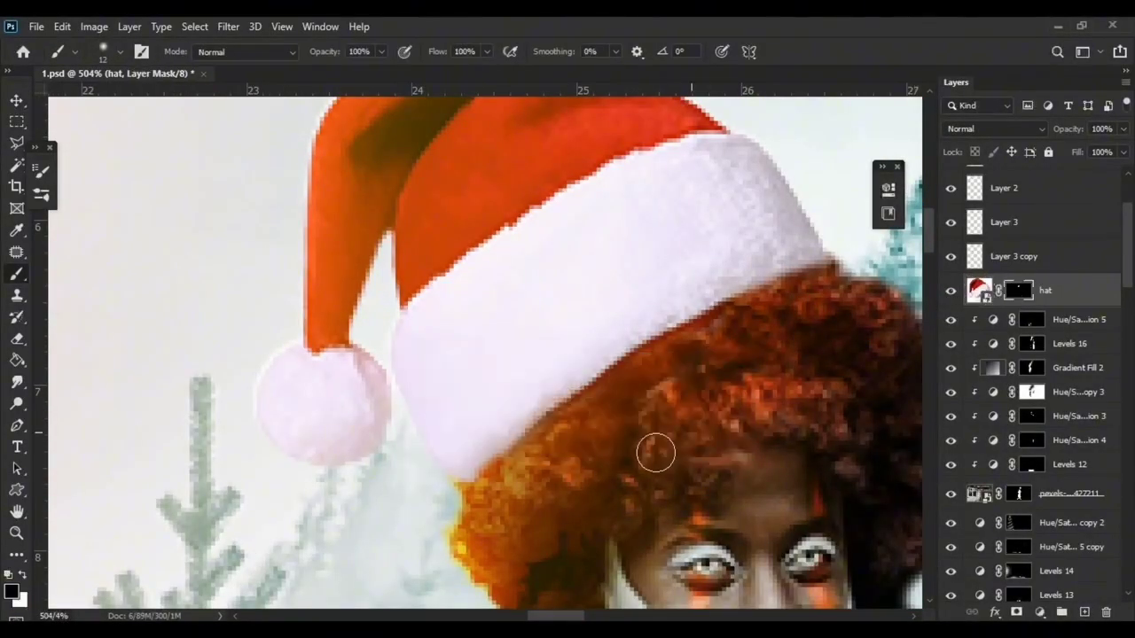
scroll(798, 347, "down", 5)
scroll(798, 347, "down", 2)
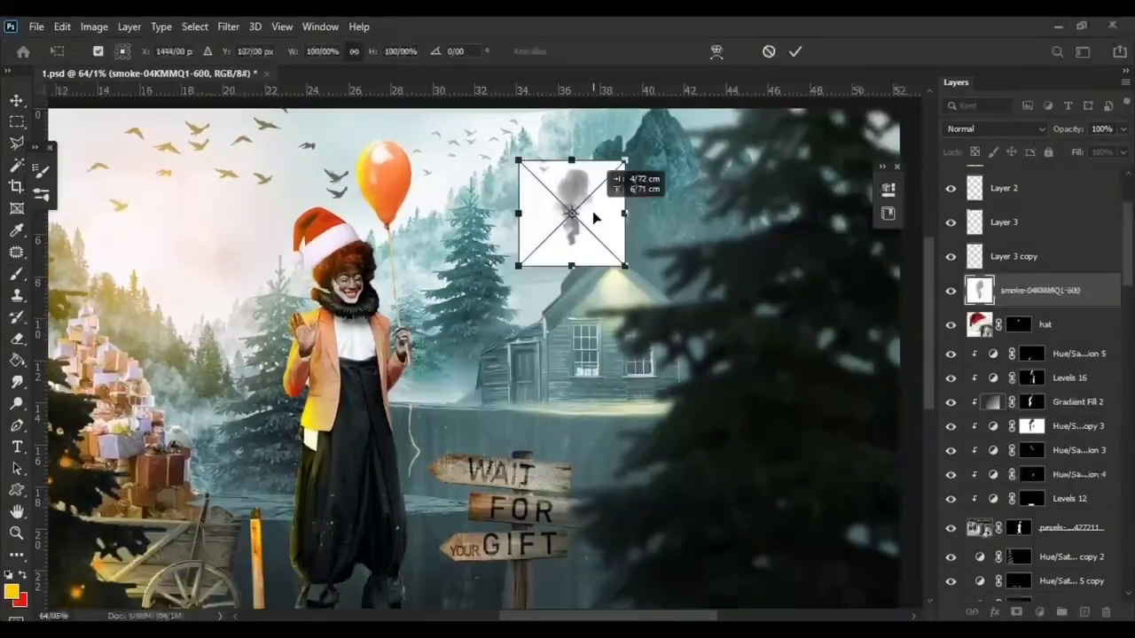
Step: Enlarge and commit the placed smoke image, then invert it to white smoke
left_click_drag(593, 218, 747, 96)
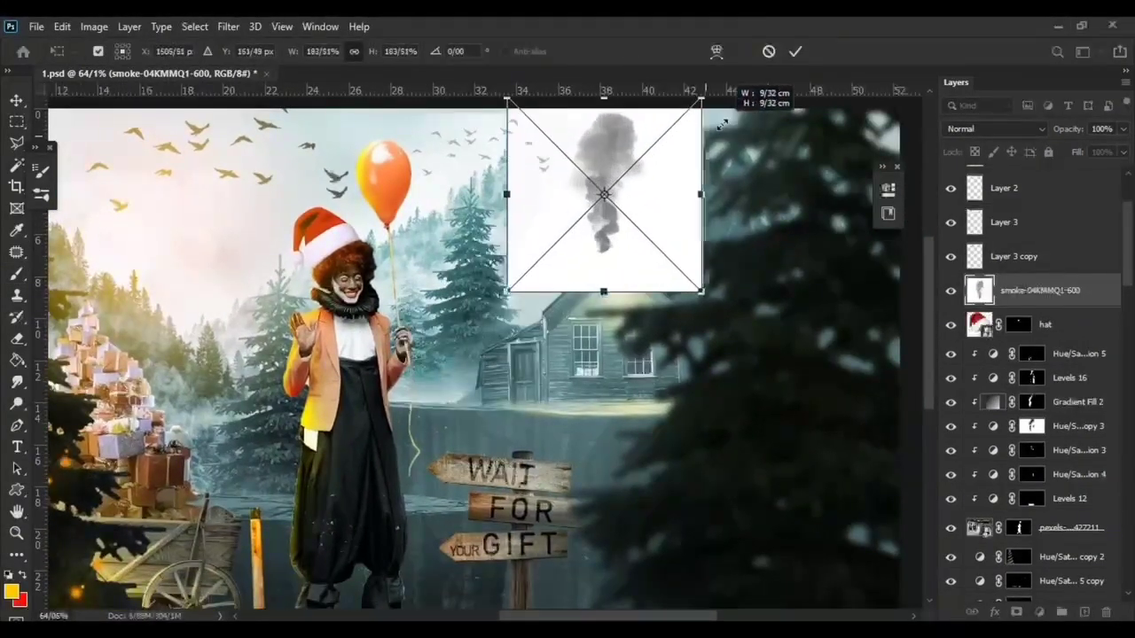
key("Return")
scroll(674, 424, "up", 3)
key("ctrl+i")
scroll(981, 127, "down", 4)
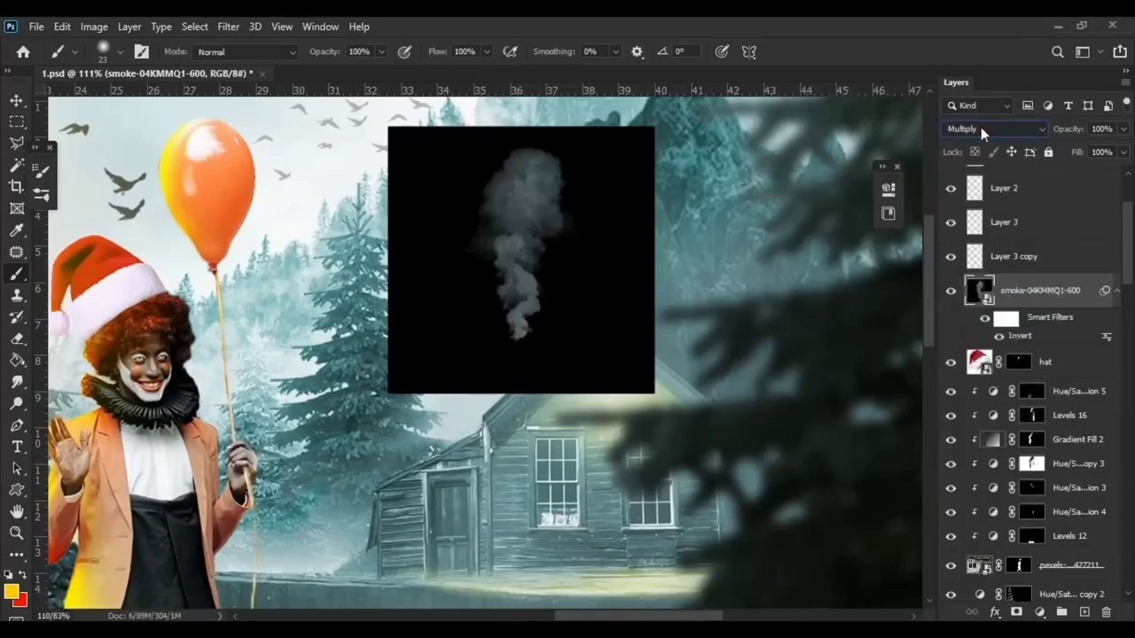
scroll(980, 127, "down", 5)
Step: Position the smoke behind the cabin roof, compare by hiding a layer, and select Levels 8
key("v")
left_click_drag(478, 228, 485, 261)
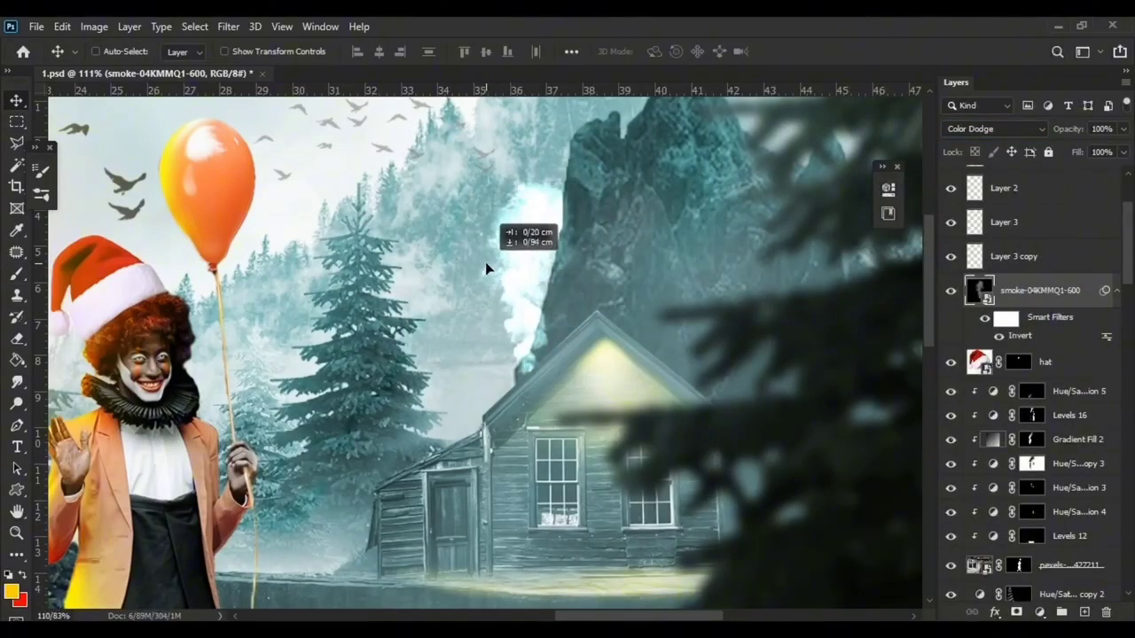
scroll(694, 192, "down", 3)
scroll(695, 192, "up", 3)
scroll(984, 372, "down", 2)
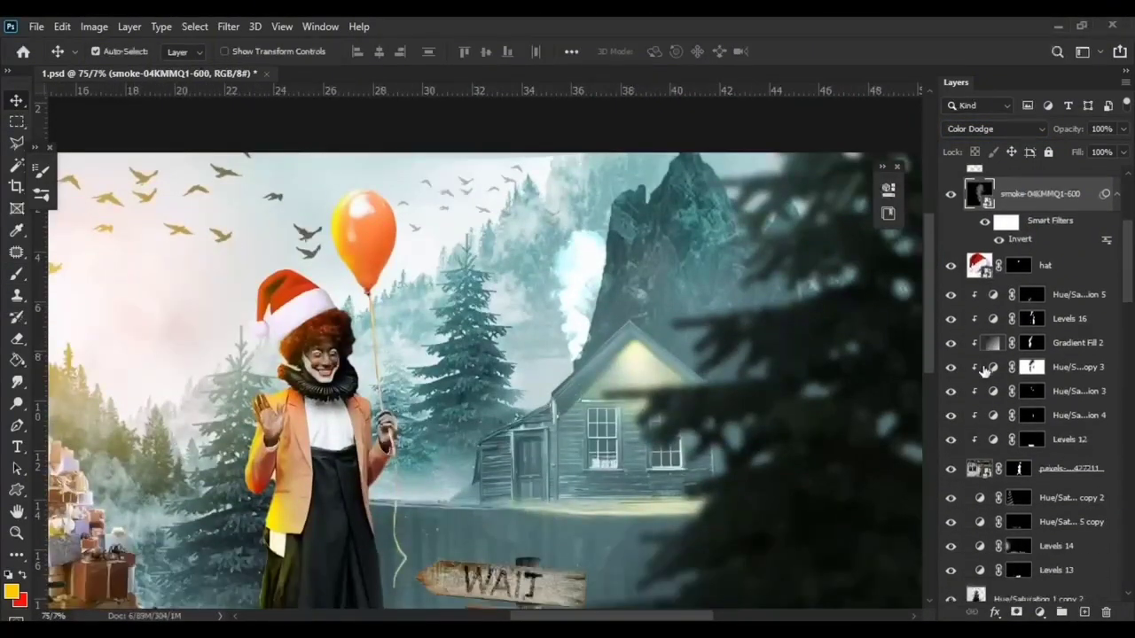
left_click(952, 454)
scroll(955, 455, "down", 3)
scroll(1020, 372, "down", 5)
scroll(1029, 337, "down", 5)
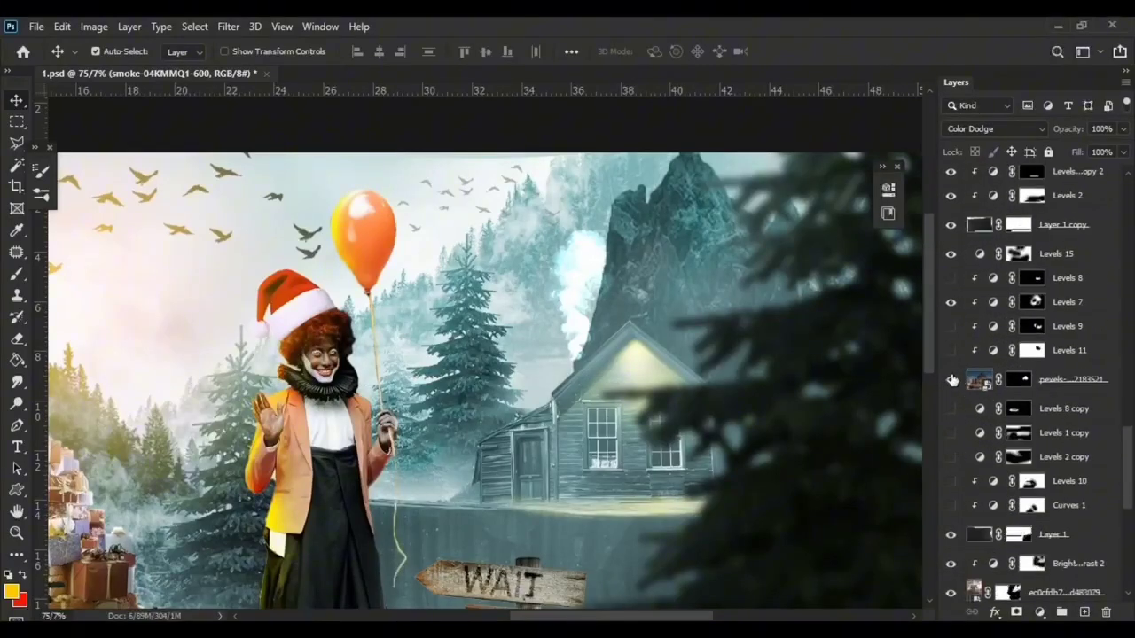
left_click(1069, 277)
scroll(1068, 278, "up", 1)
scroll(1069, 278, "up", 3)
Step: Add a new layer and give the brush Shape Dynamics, Color Dynamics and wider dot spacing
left_click(1068, 231)
key("ctrl+shift+alt+n")
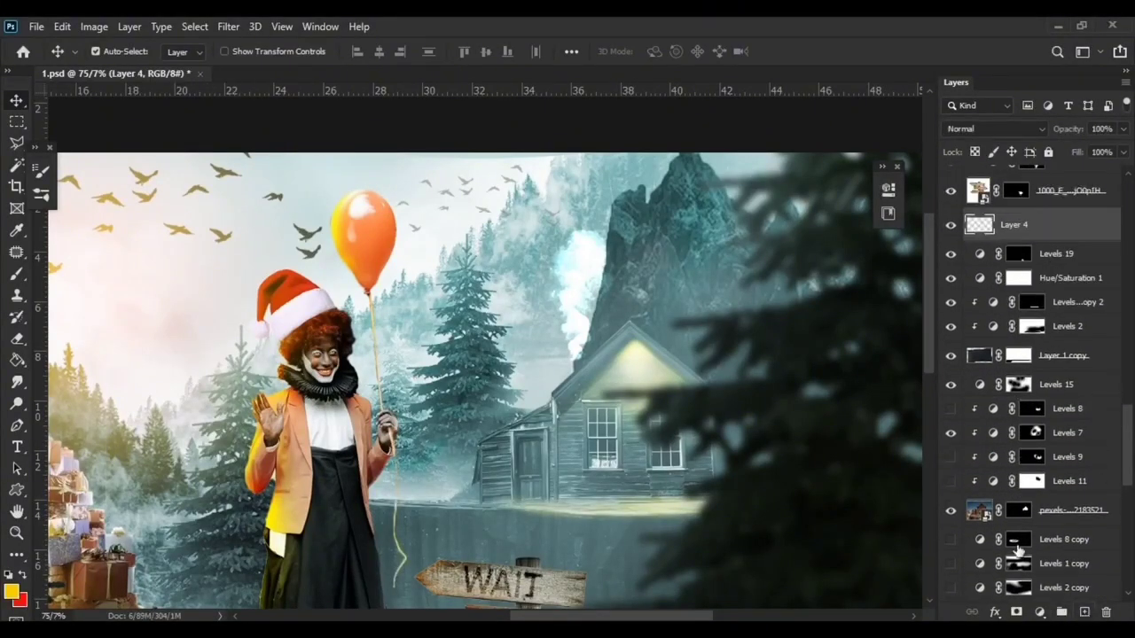
scroll(565, 376, "up", 3)
key("b")
left_click(141, 51)
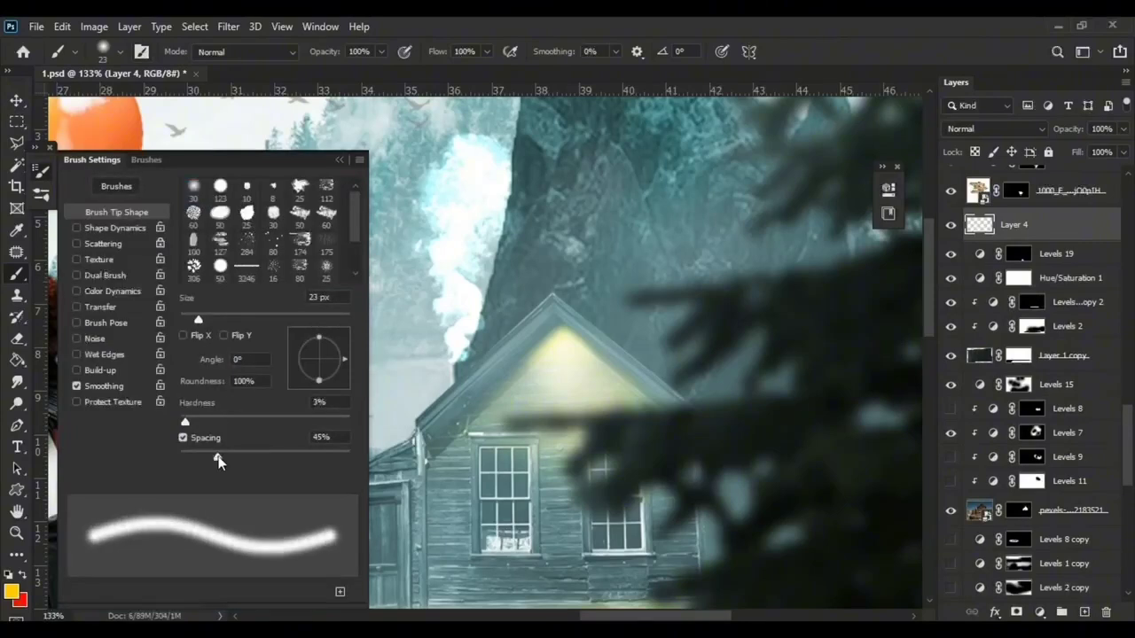
left_click(77, 229)
left_click(111, 291)
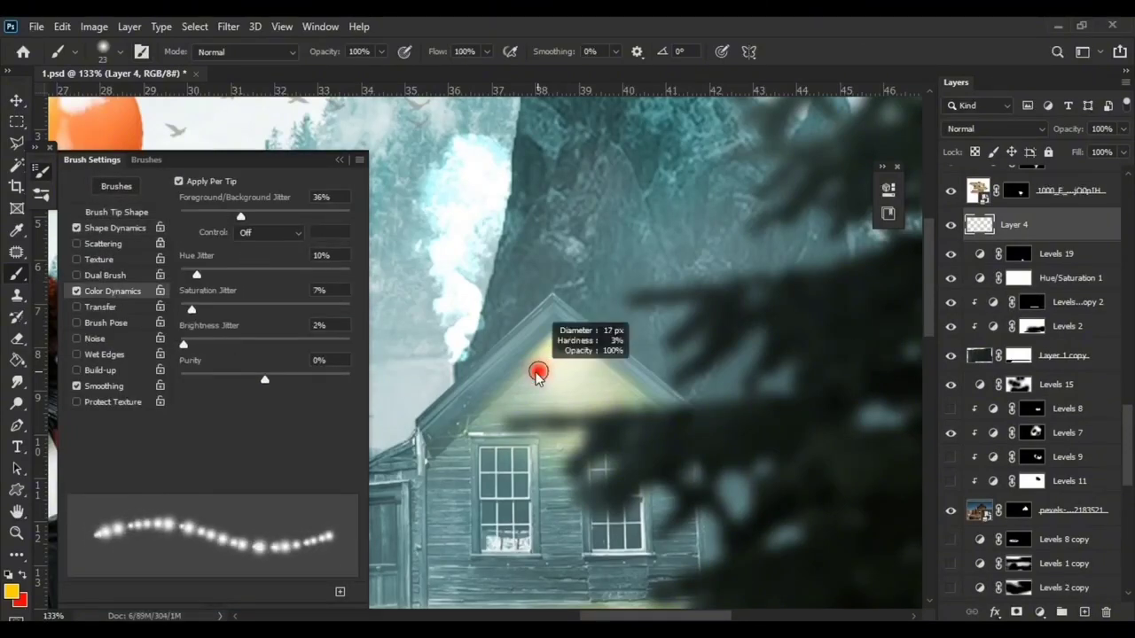
left_click(116, 212)
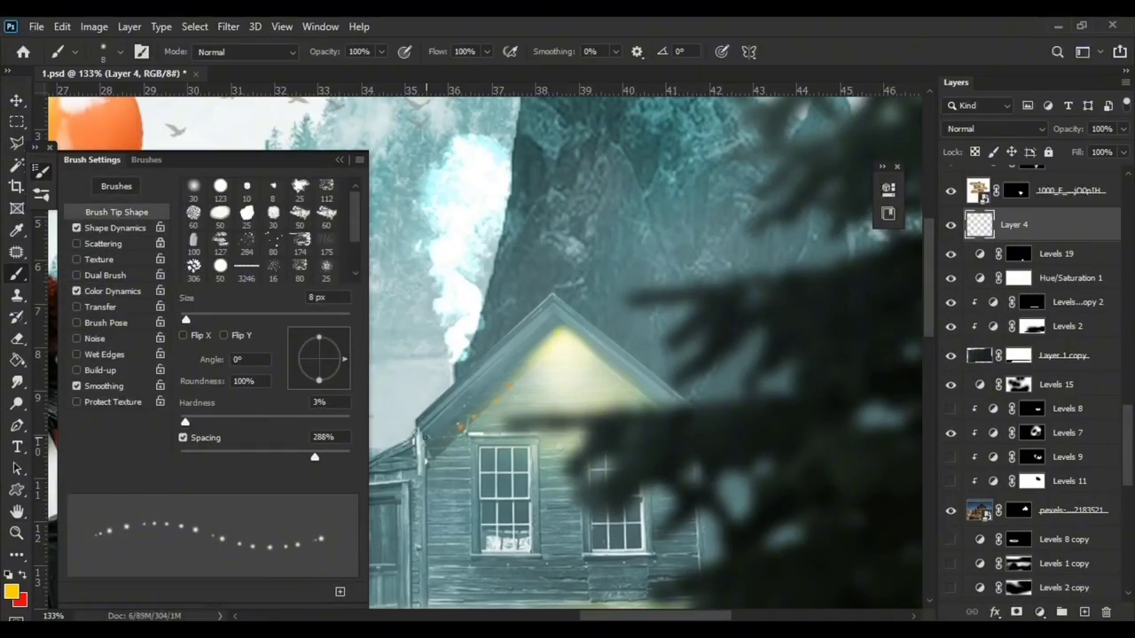
left_click(338, 160)
Step: Set the foreground colour to a warm orange-yellow for the bulbs
left_click(10, 591)
left_click(1070, 266)
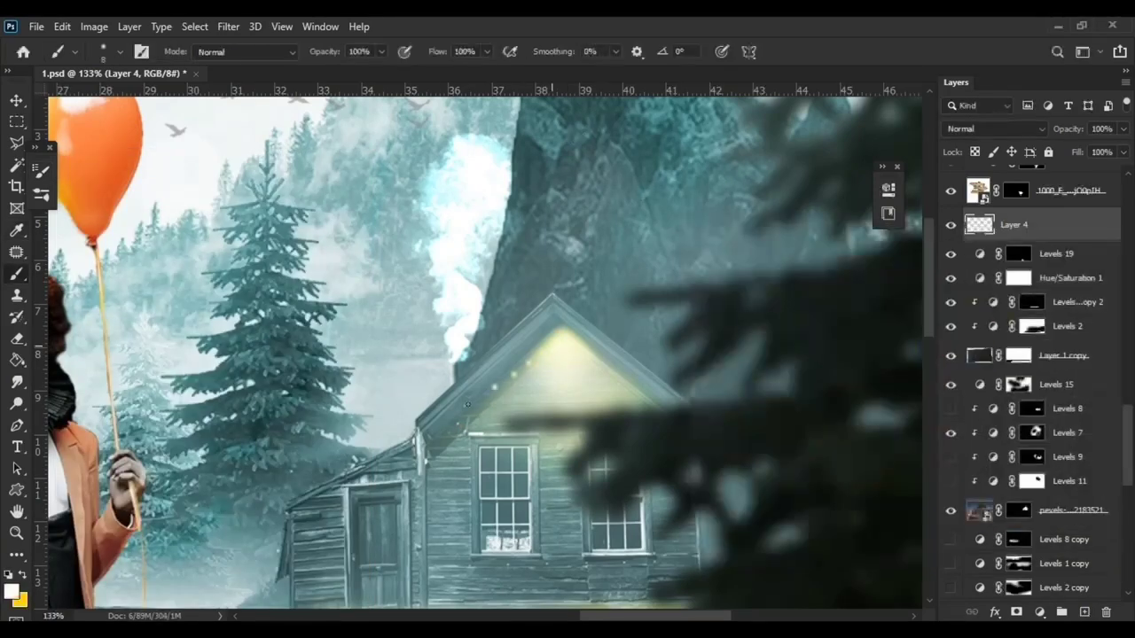
scroll(534, 405, "up", 3)
left_click(10, 591)
left_click(1071, 266)
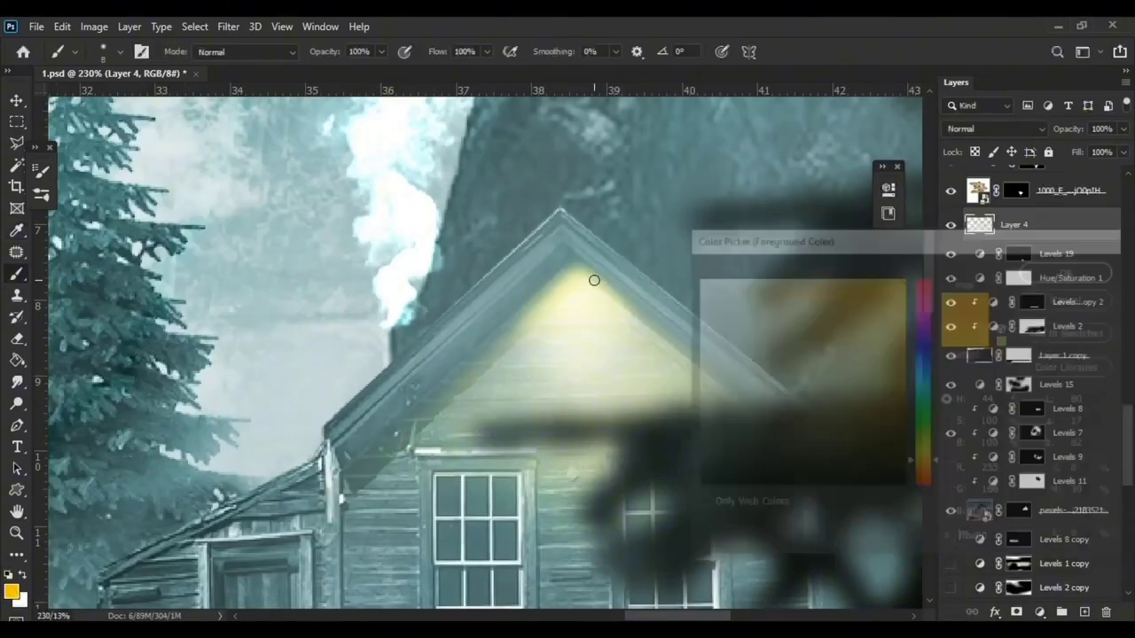
scroll(470, 400, "down", 1)
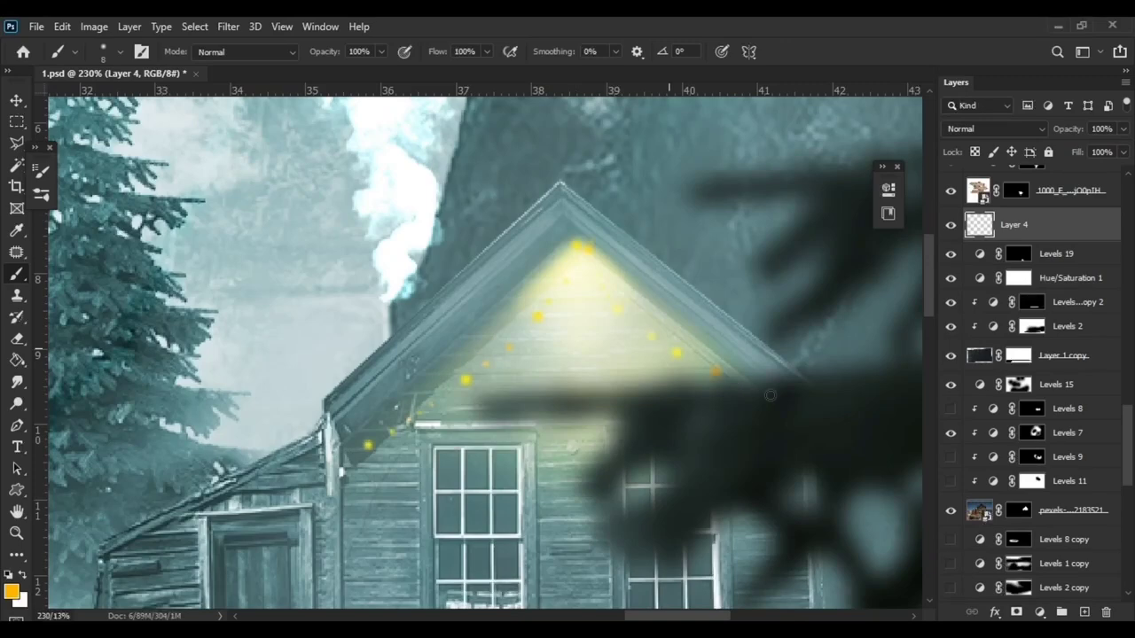
scroll(522, 221, "down", 4)
key("ctrl+z")
Step: Paint light dots along the roof edge and a row above the small door
key("F5")
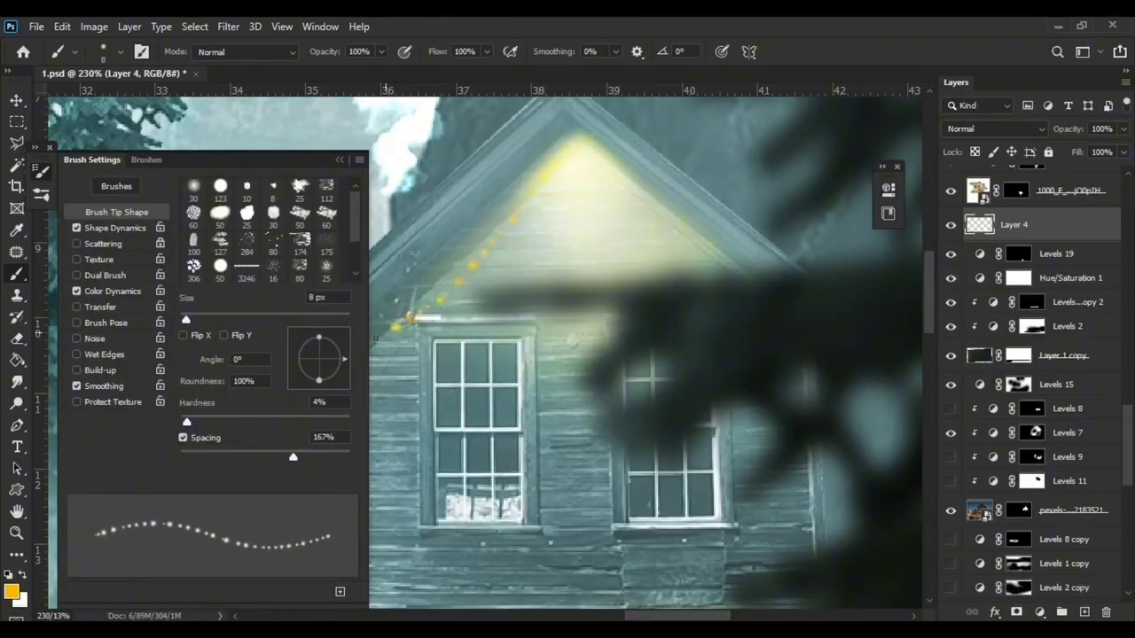
left_click(375, 338)
key("F5")
scroll(557, 329, "down", 3)
scroll(557, 329, "left", 6)
left_click_drag(461, 328, 407, 333)
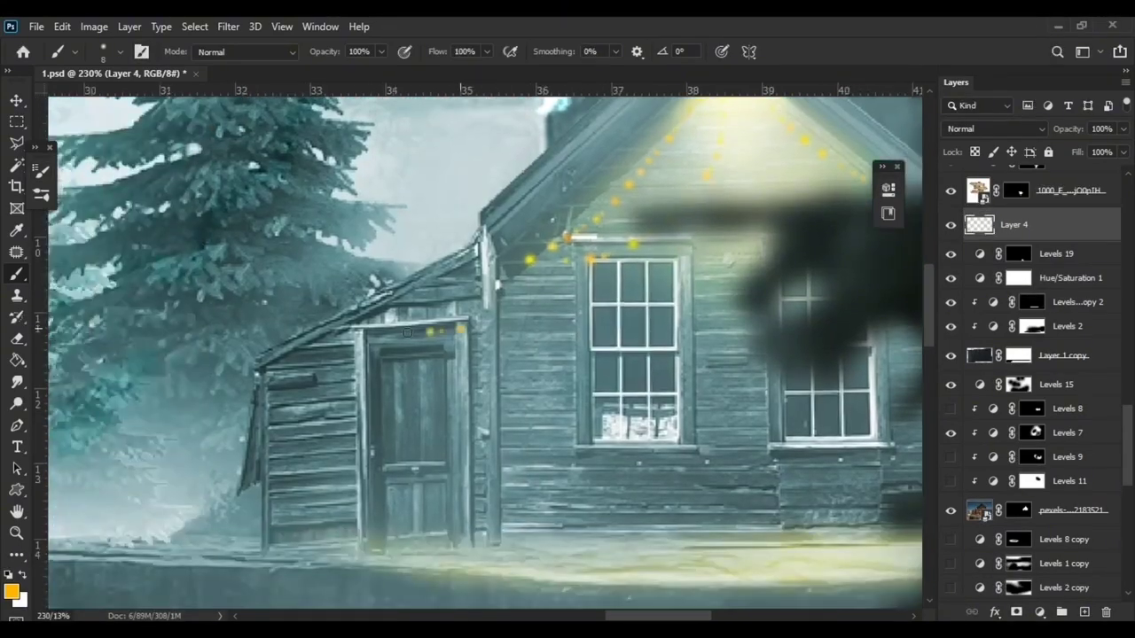
Step: Pan and zoom around the cabin door area to review the painted lights
scroll(274, 361, "down", 5)
scroll(393, 261, "up", 5)
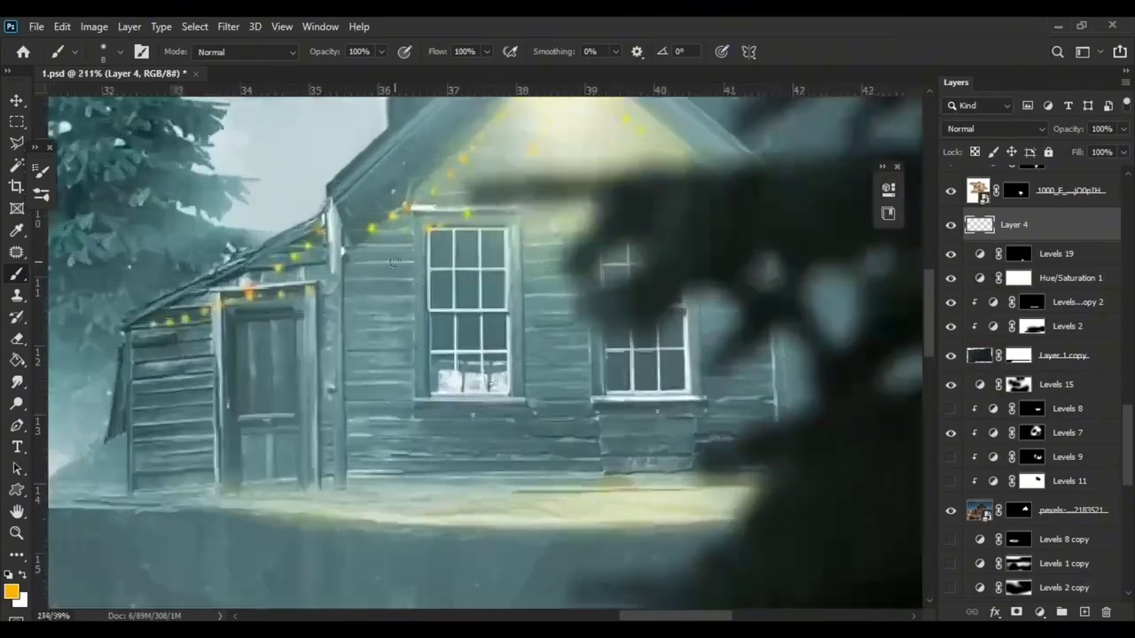
scroll(406, 328, "down", 4)
scroll(539, 299, "up", 2)
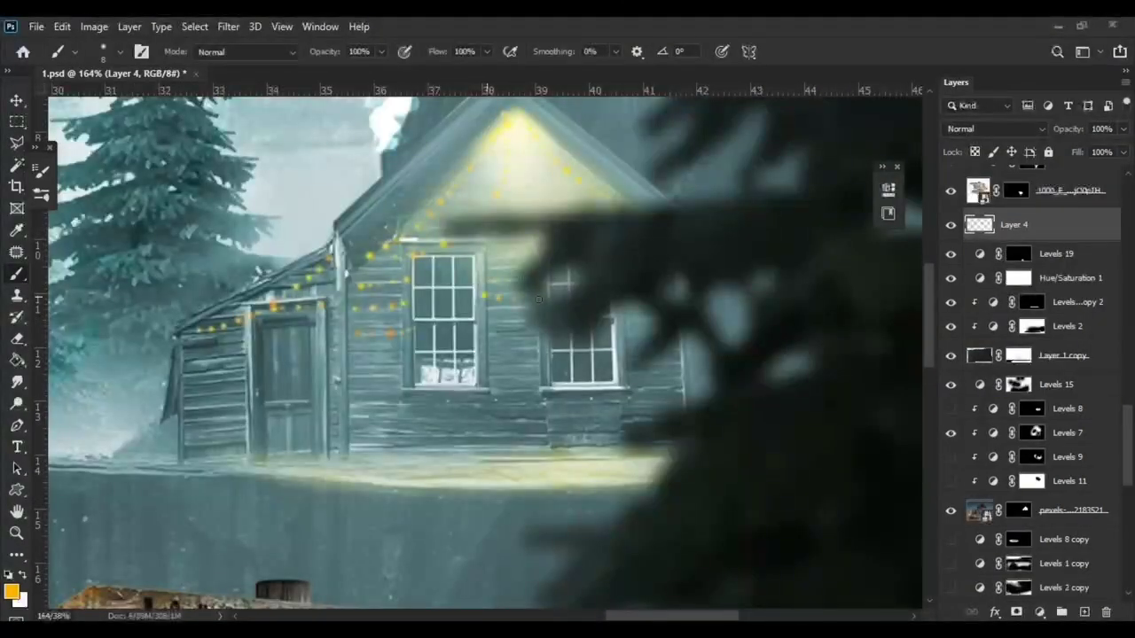
scroll(610, 257, "up", 3)
scroll(604, 184, "up", 1)
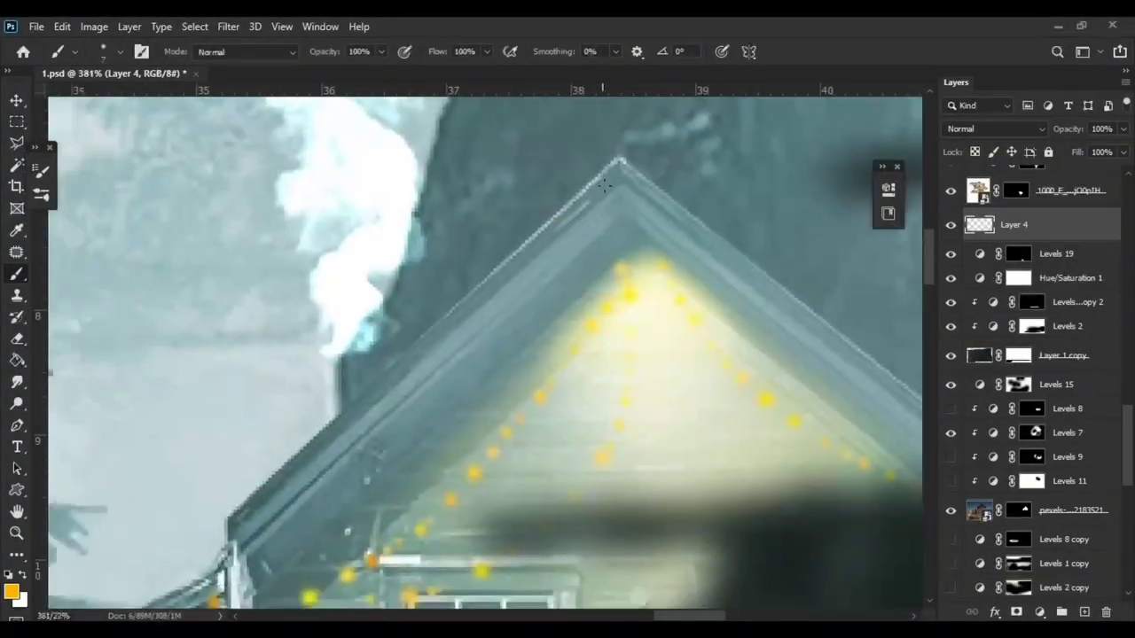
scroll(403, 170, "down", 2)
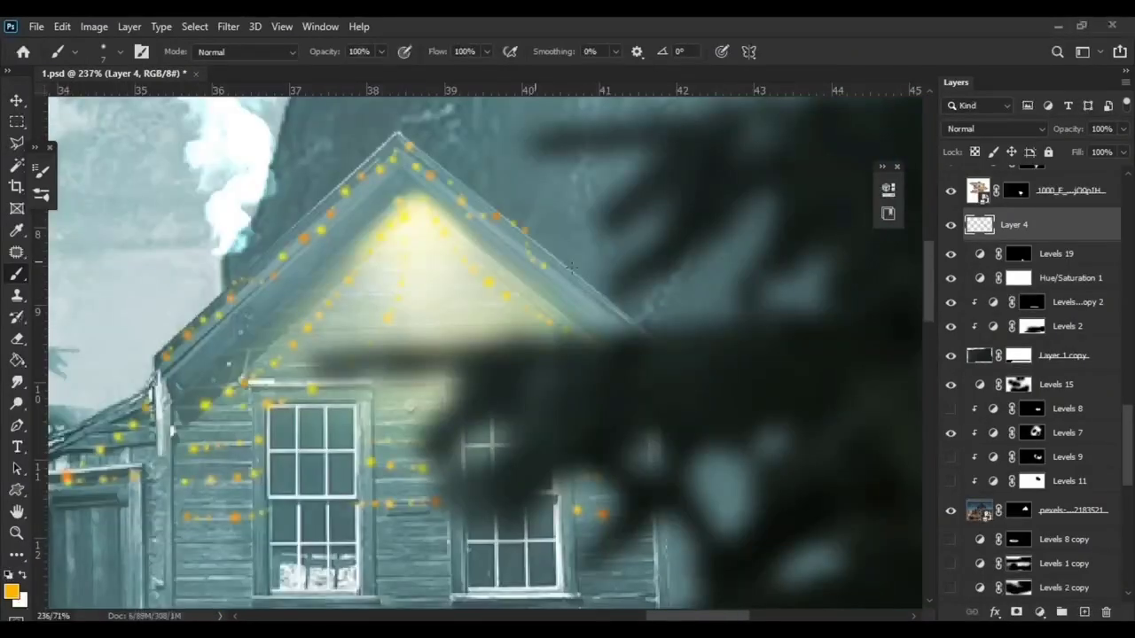
scroll(572, 268, "down", 3)
scroll(584, 243, "up", 3)
scroll(584, 244, "up", 2)
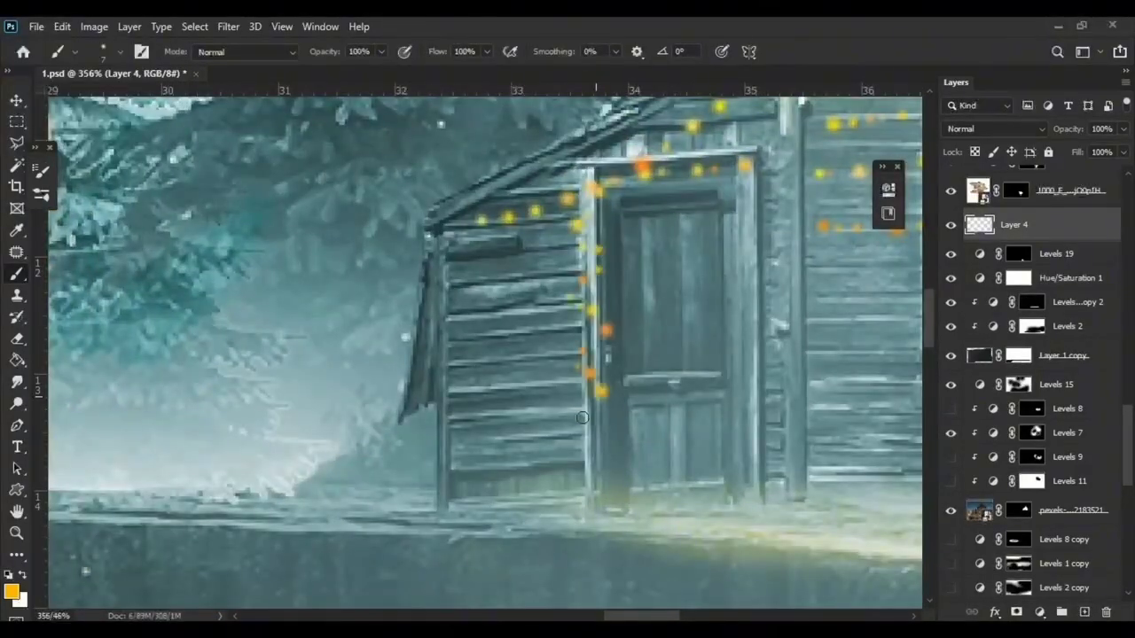
left_click_drag(582, 418, 467, 360)
scroll(466, 426, "down", 1)
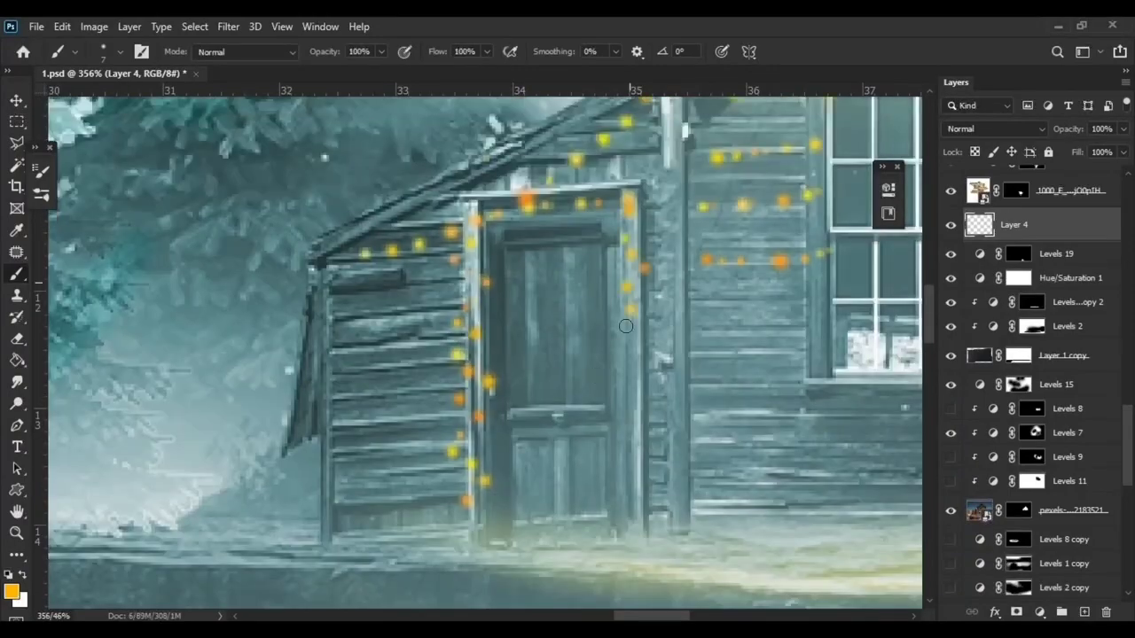
scroll(304, 446, "down", 2)
scroll(312, 414, "down", 2)
scroll(213, 346, "up", 3)
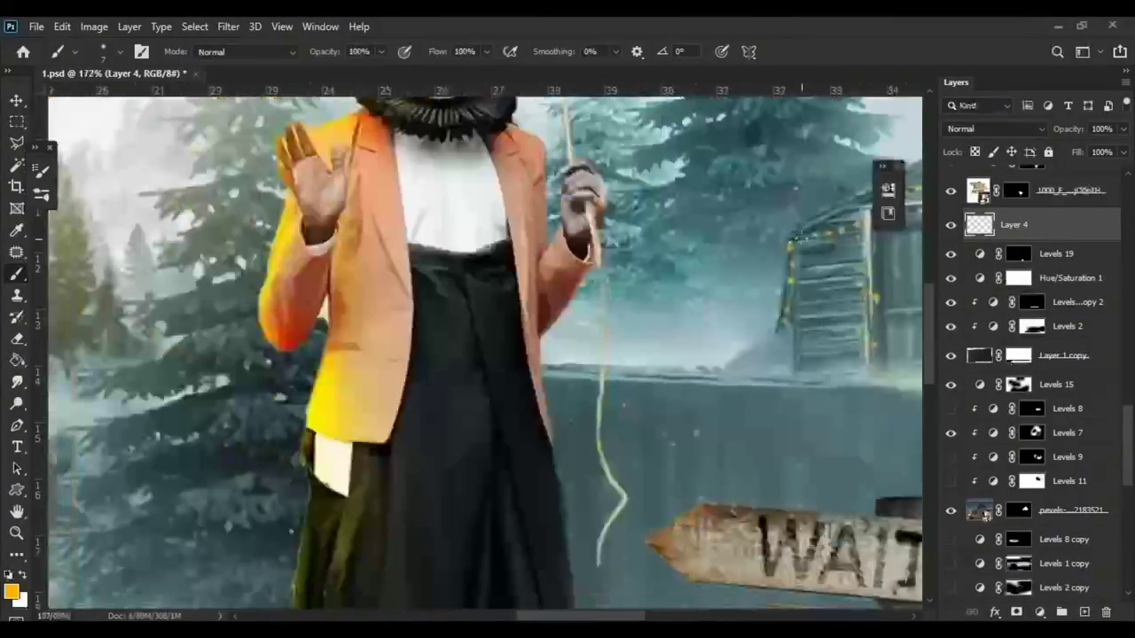
scroll(768, 291, "down", 1)
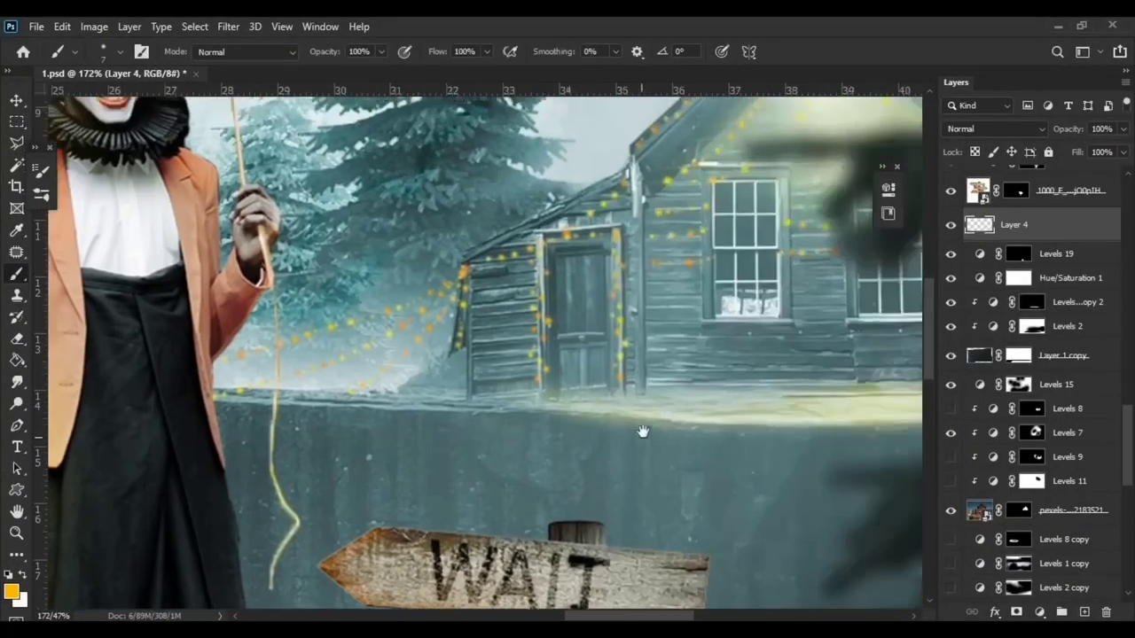
scroll(642, 431, "down", 1)
scroll(692, 337, "down", 3)
Step: Save 1.psd, zoom out over the whole composite, and return to the Move tool
key("ctrl+s")
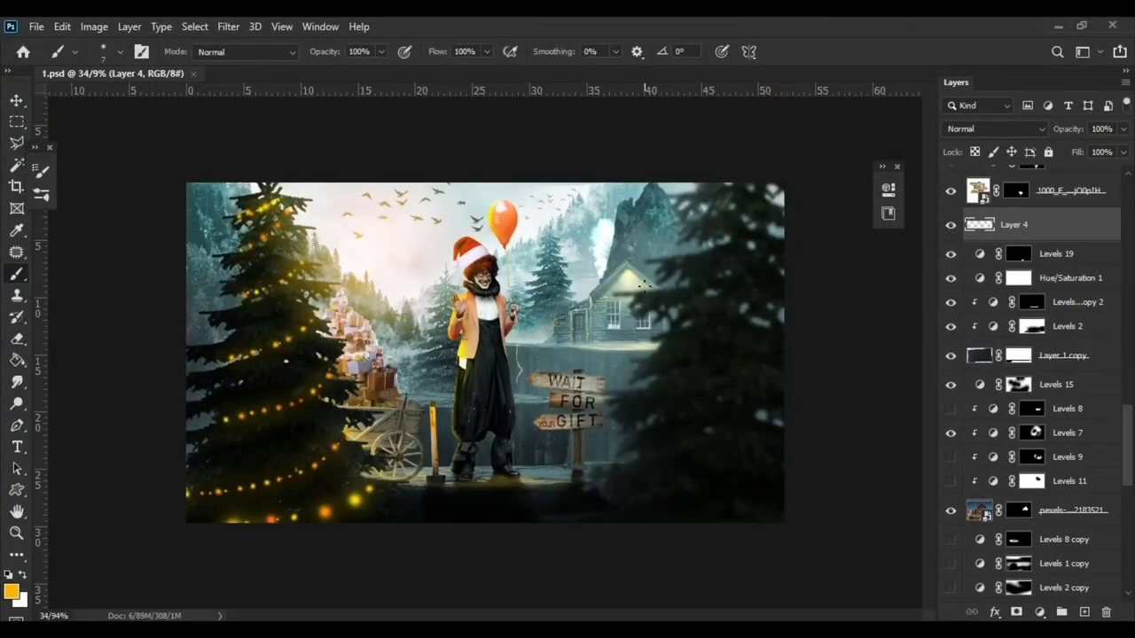
scroll(645, 286, "up", 1)
scroll(707, 319, "up", 2)
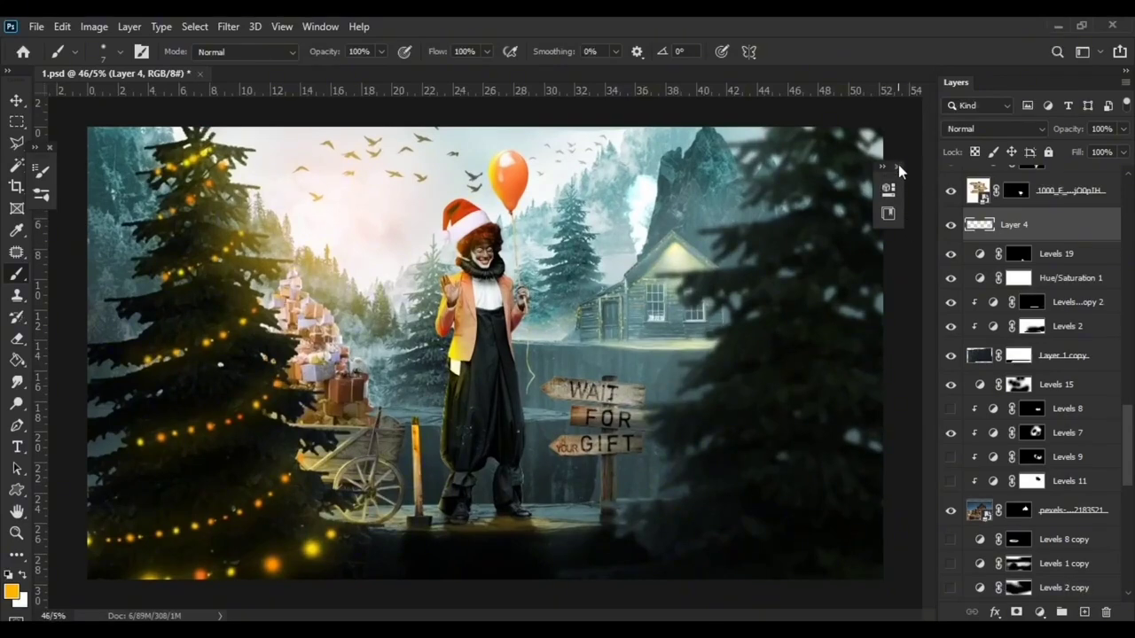
left_click(12, 102)
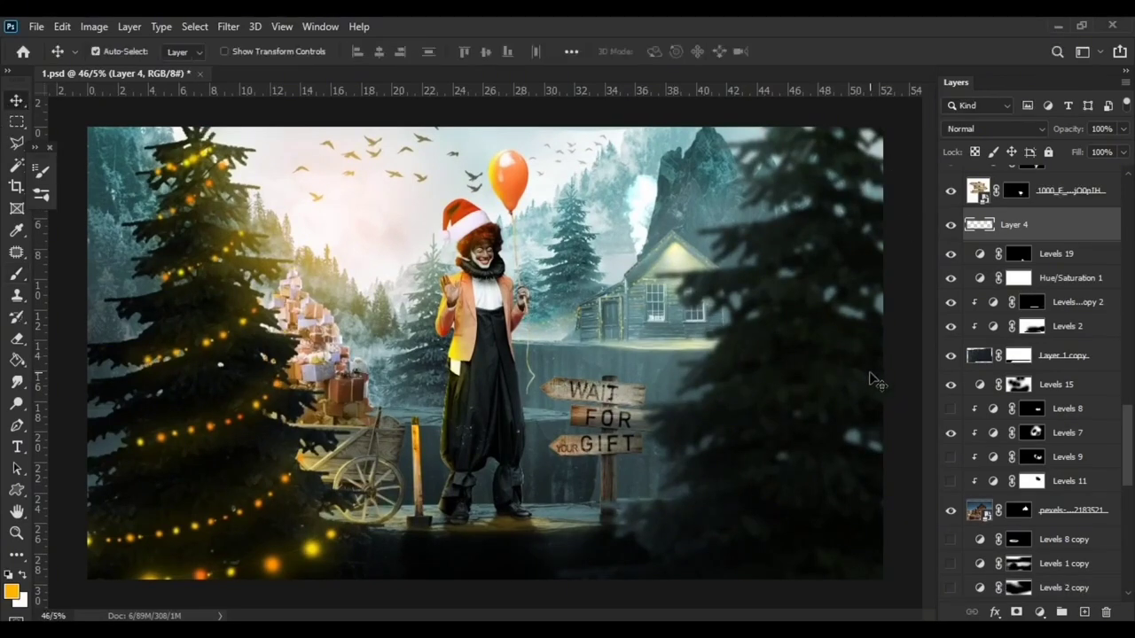